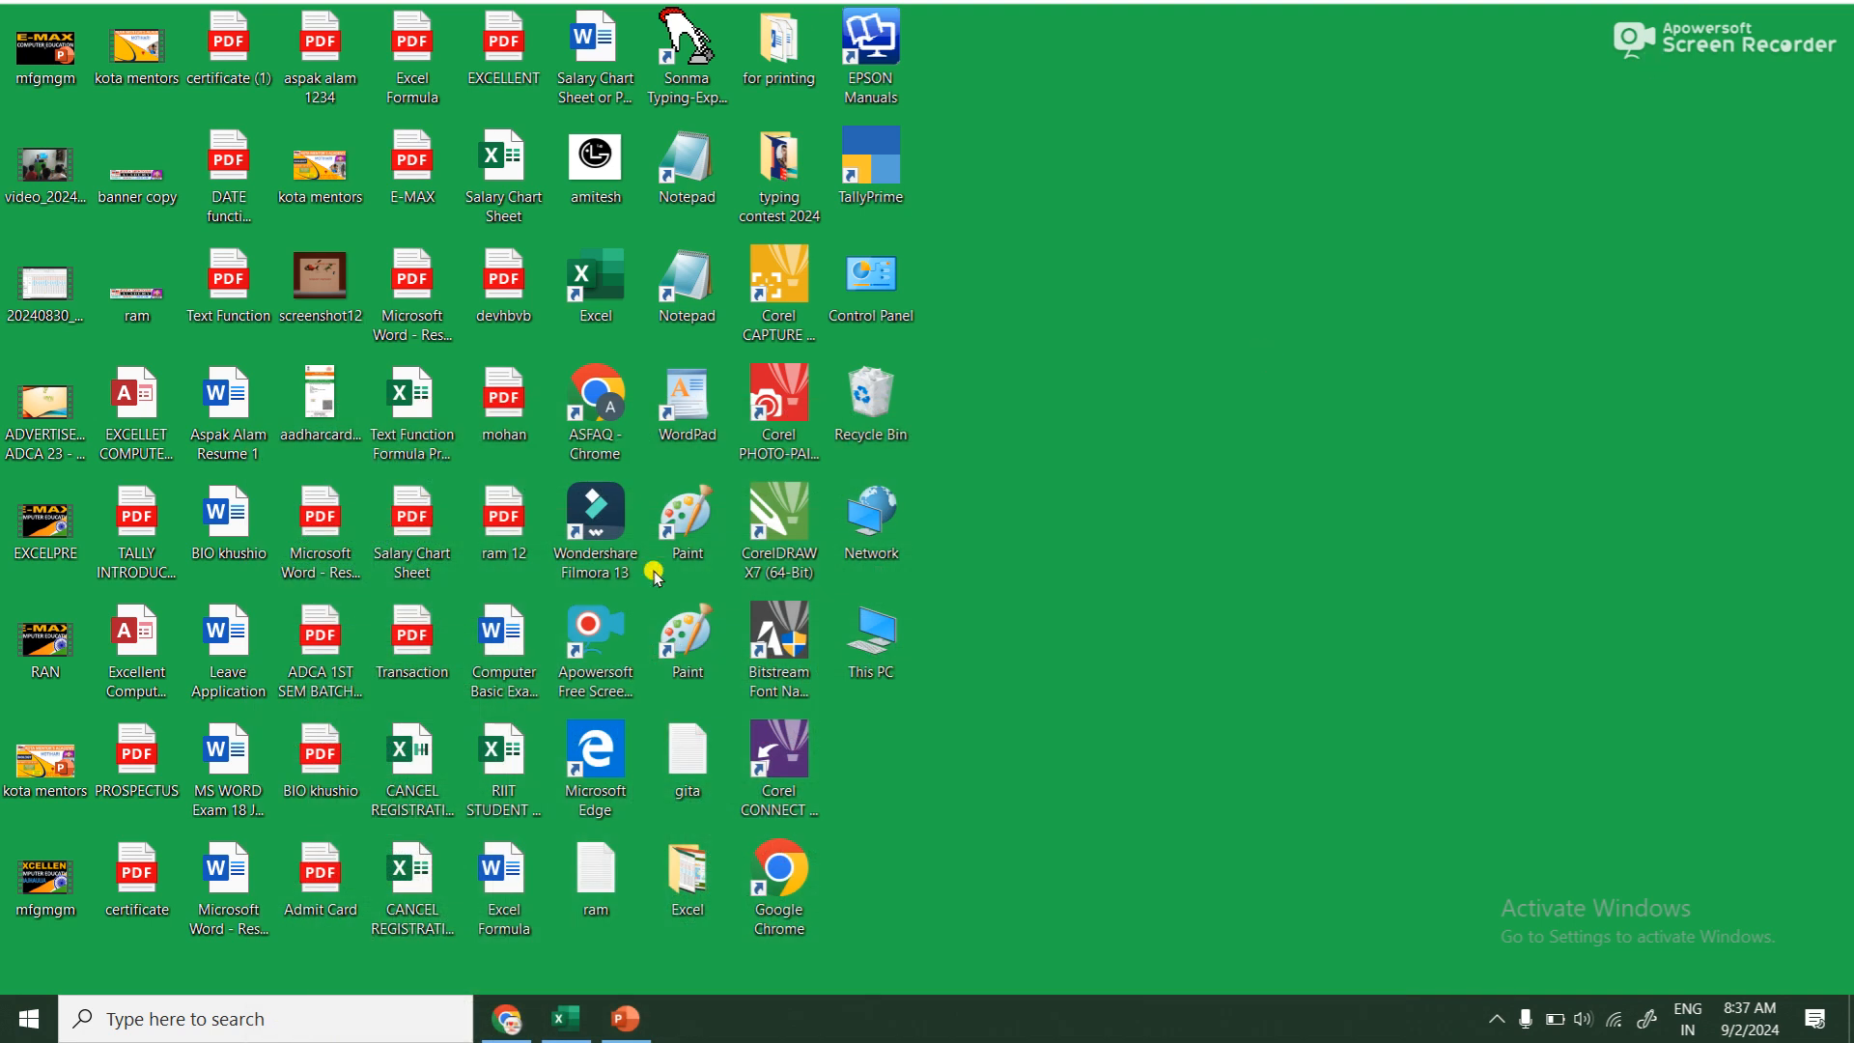
right_click(1189, 496)
click(1240, 569)
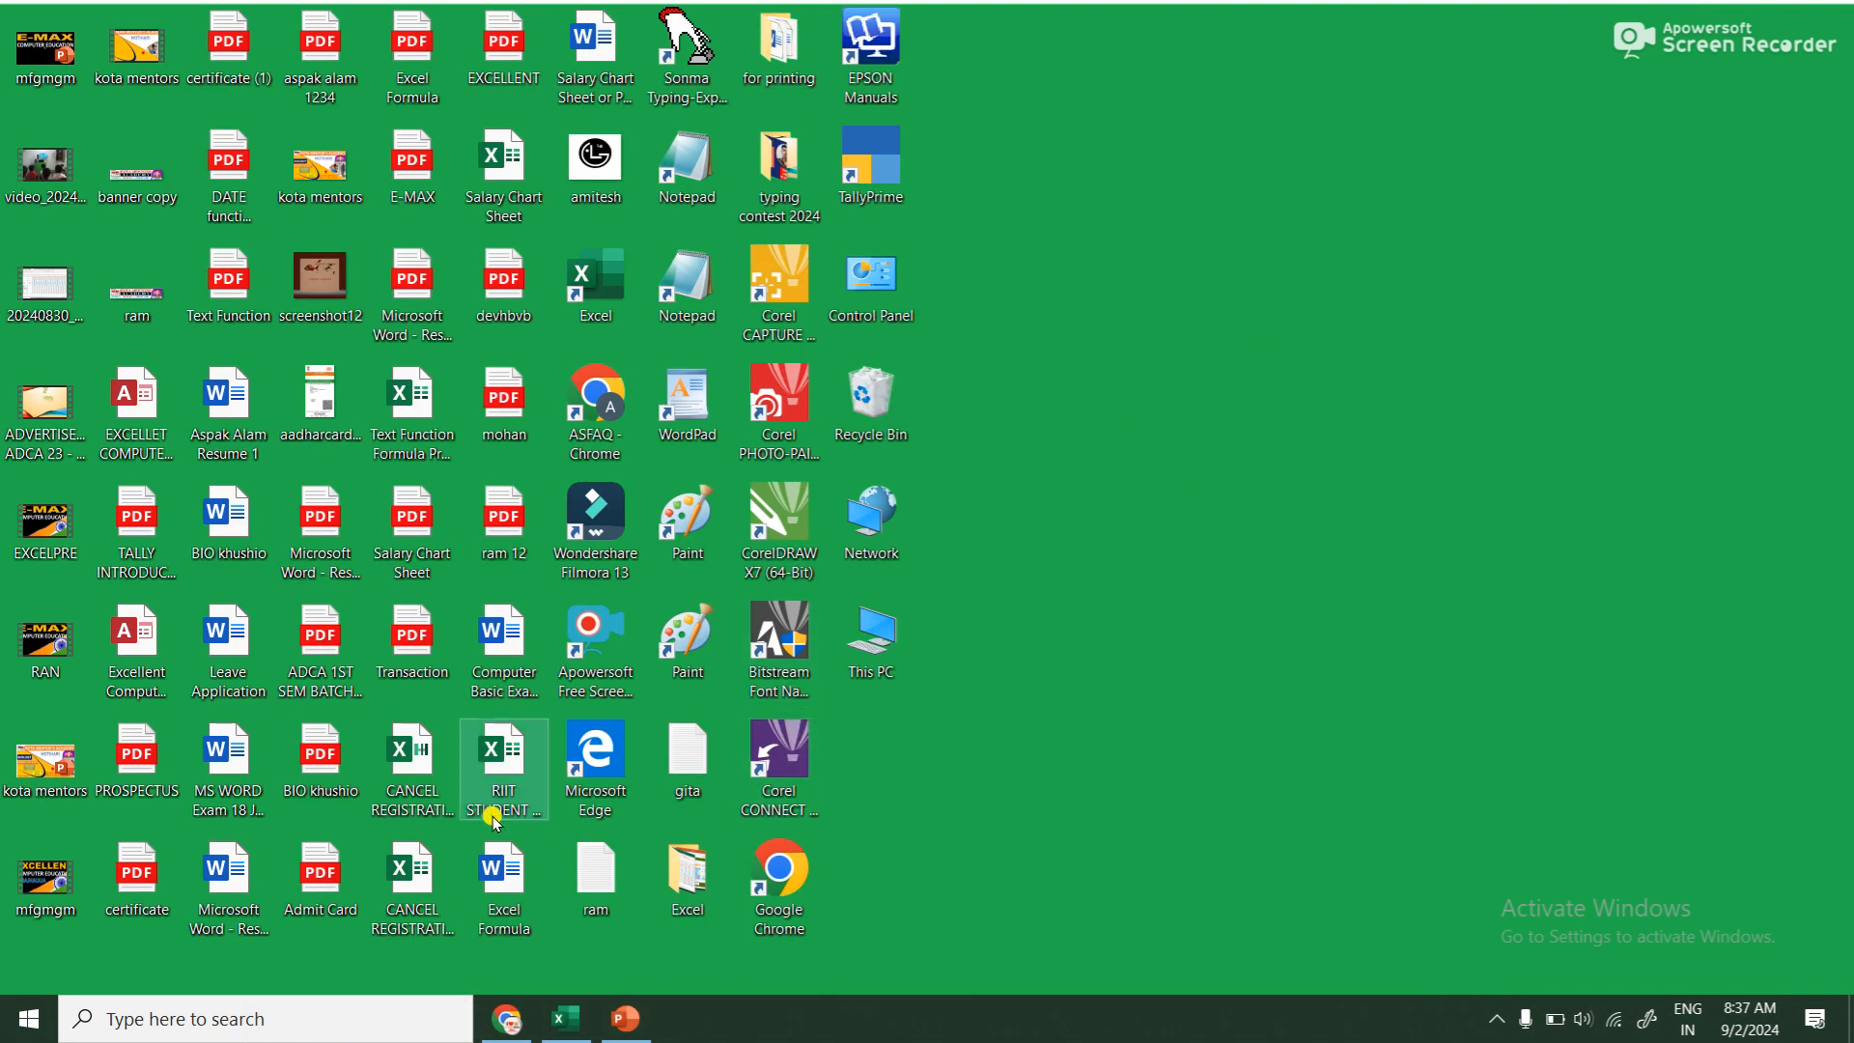
Launch Notepad from the Windows Accessories group of installed programs, maximize its window and close it
click(4, 1030)
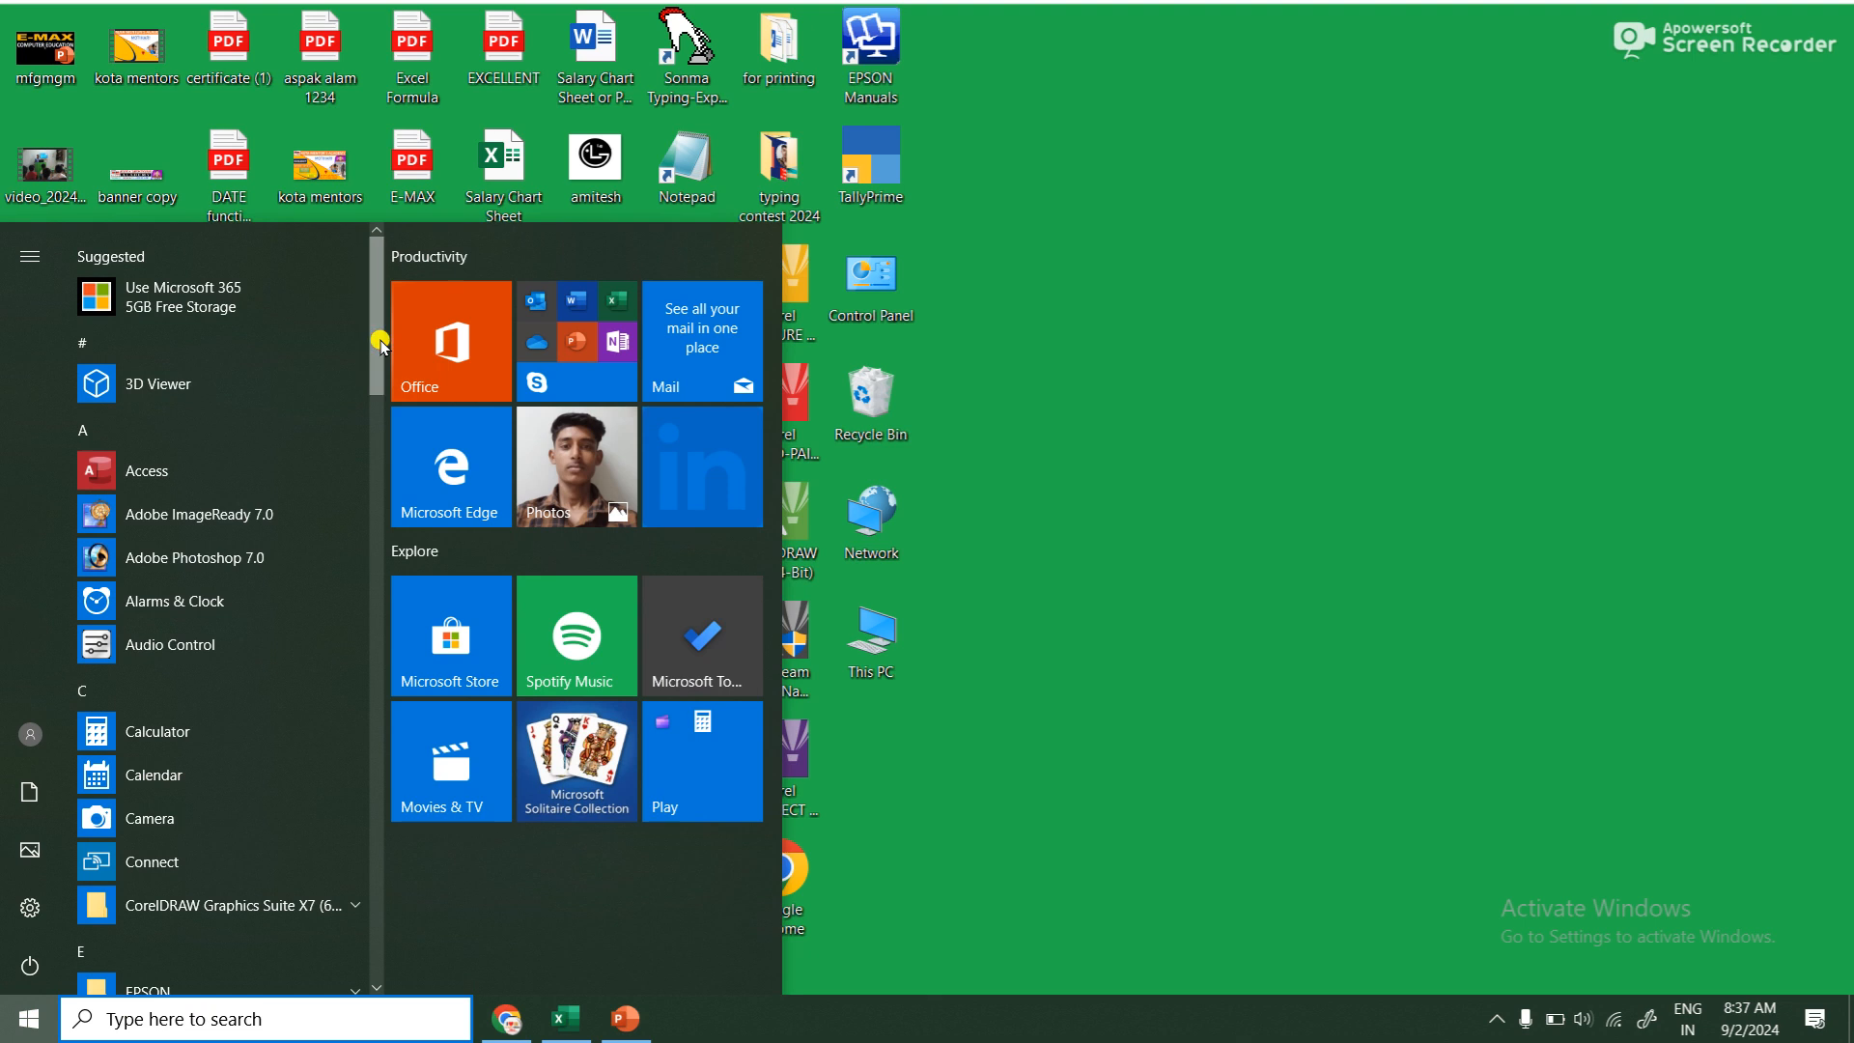
drag(373, 354, 425, 916)
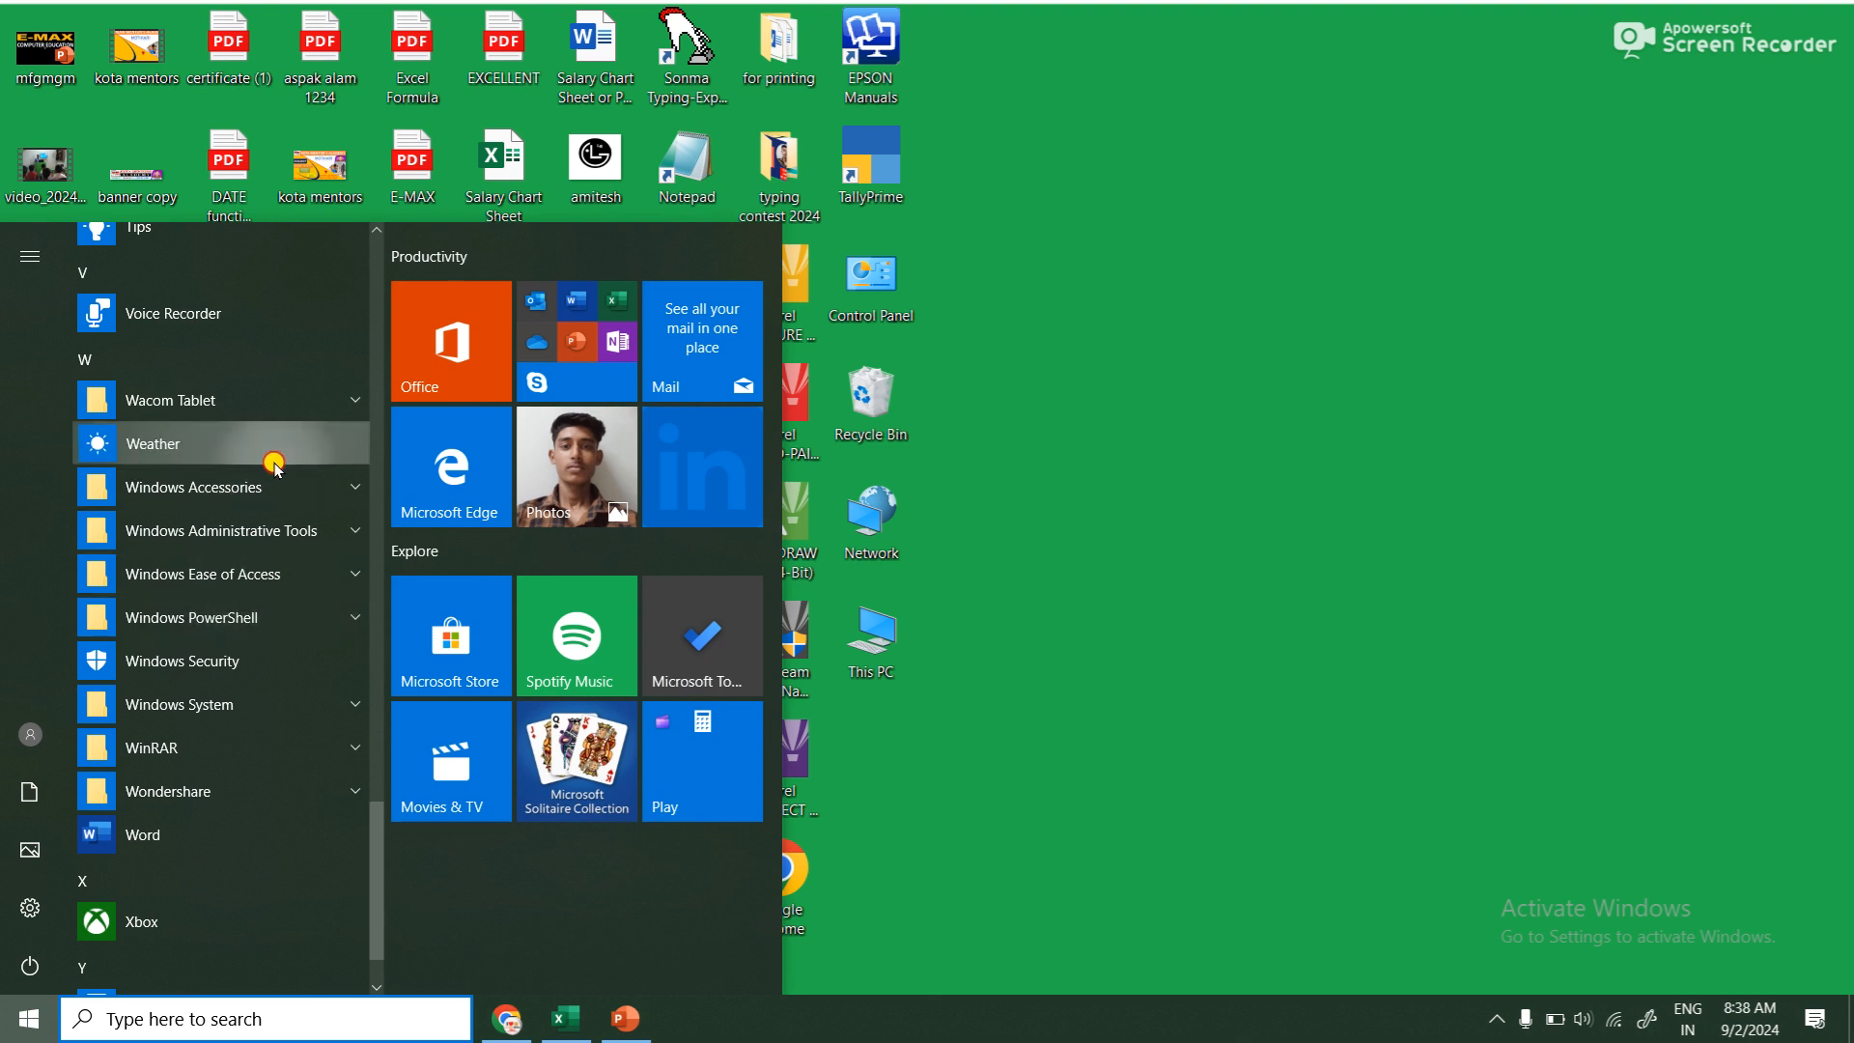
click(283, 504)
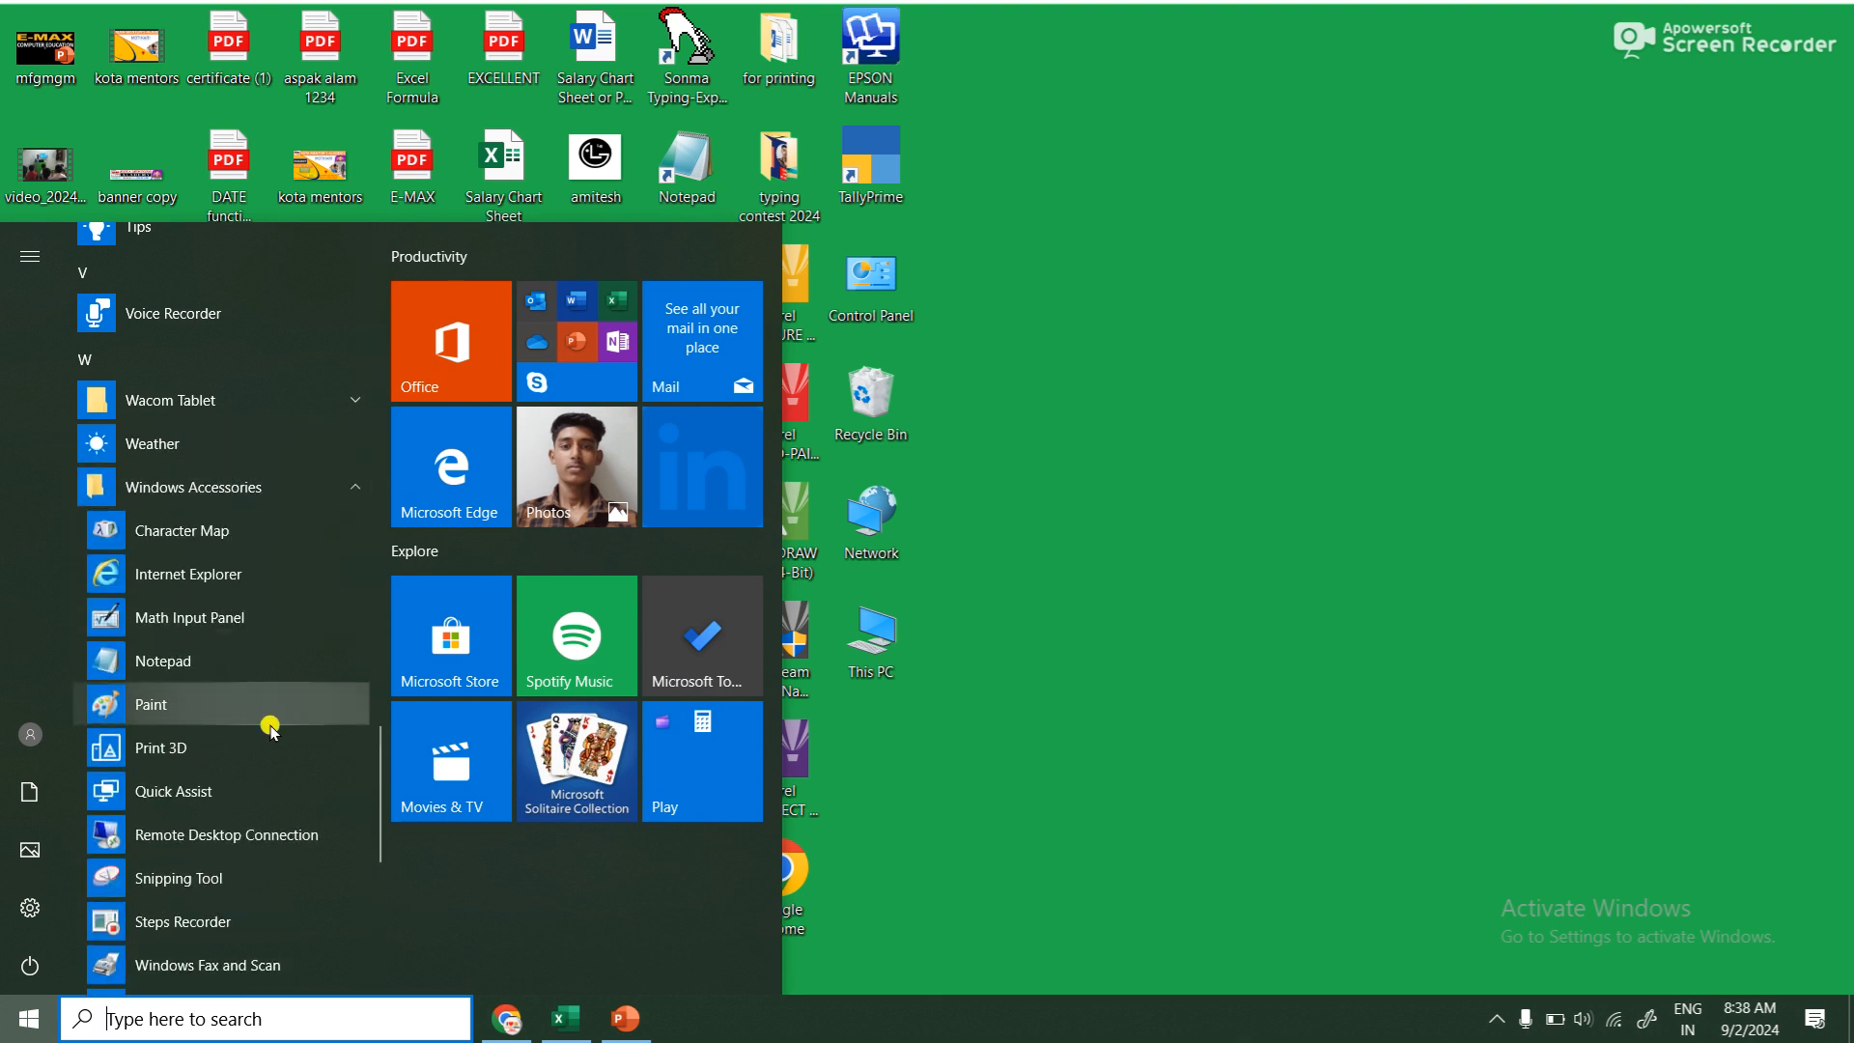
click(261, 658)
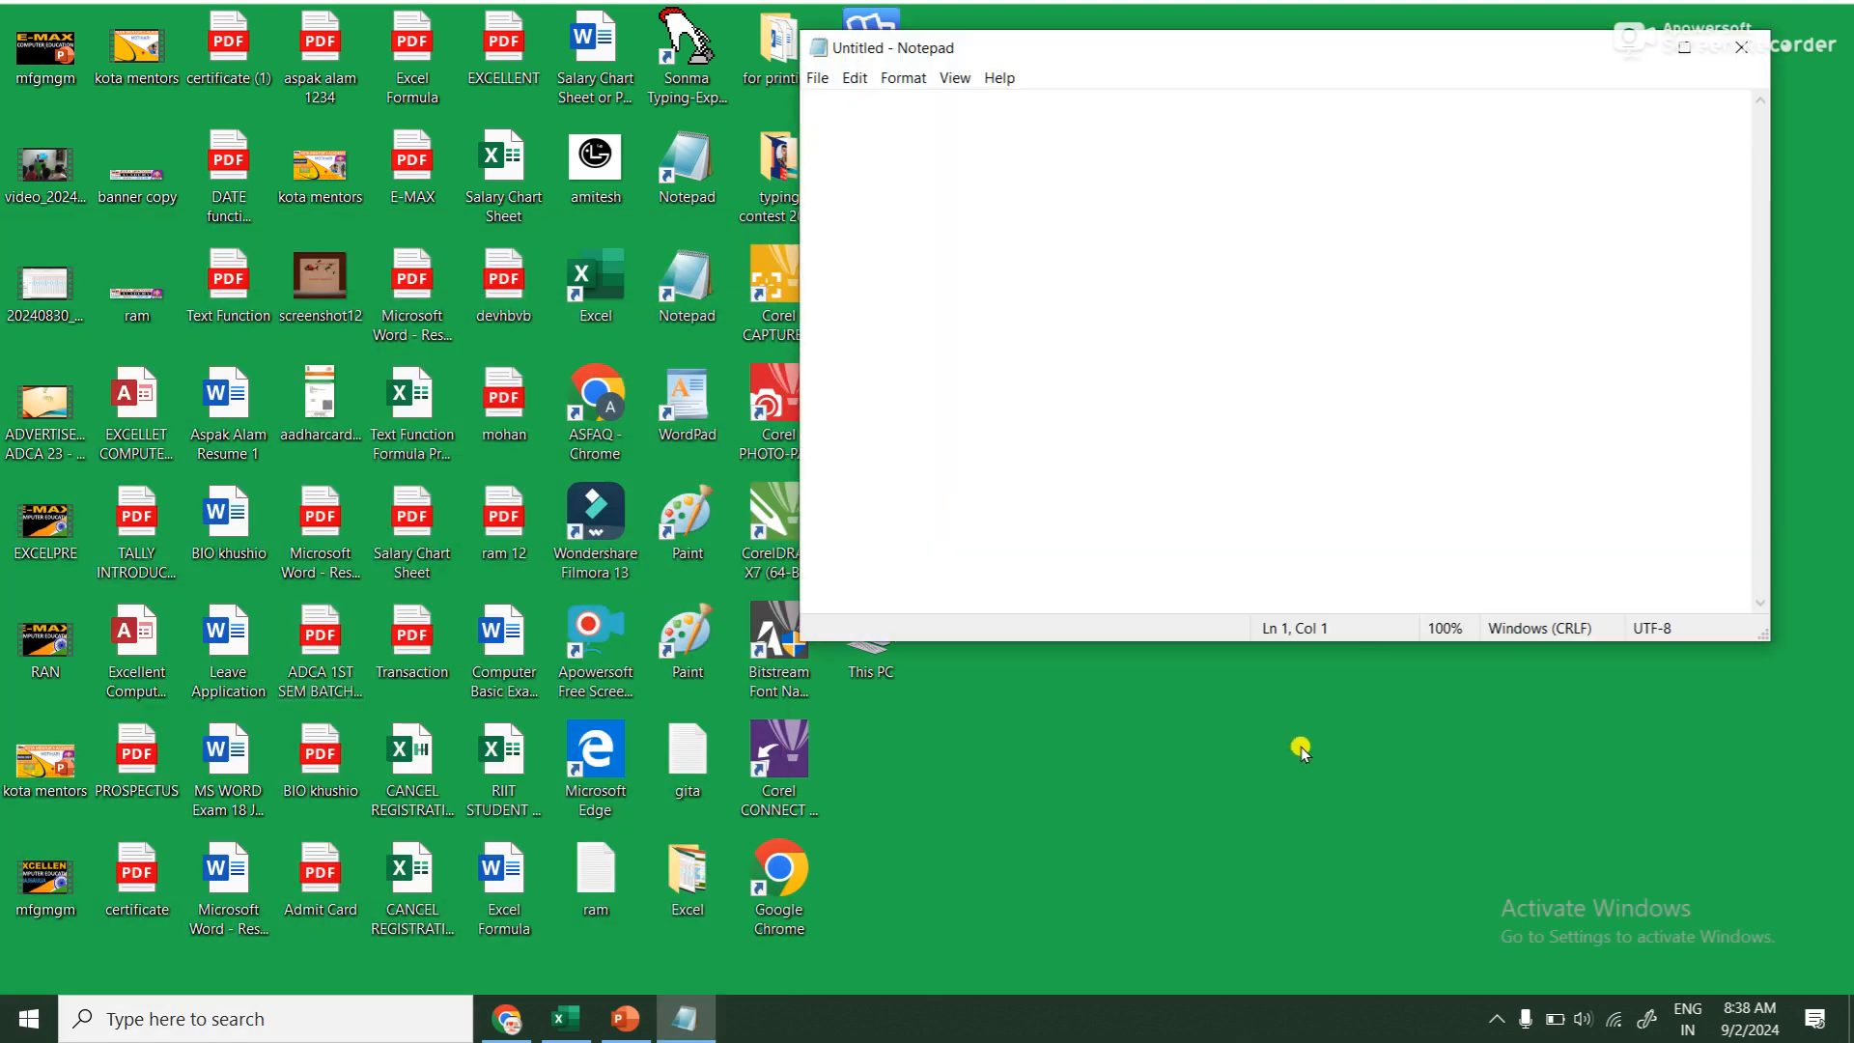
click(1684, 47)
click(1835, 44)
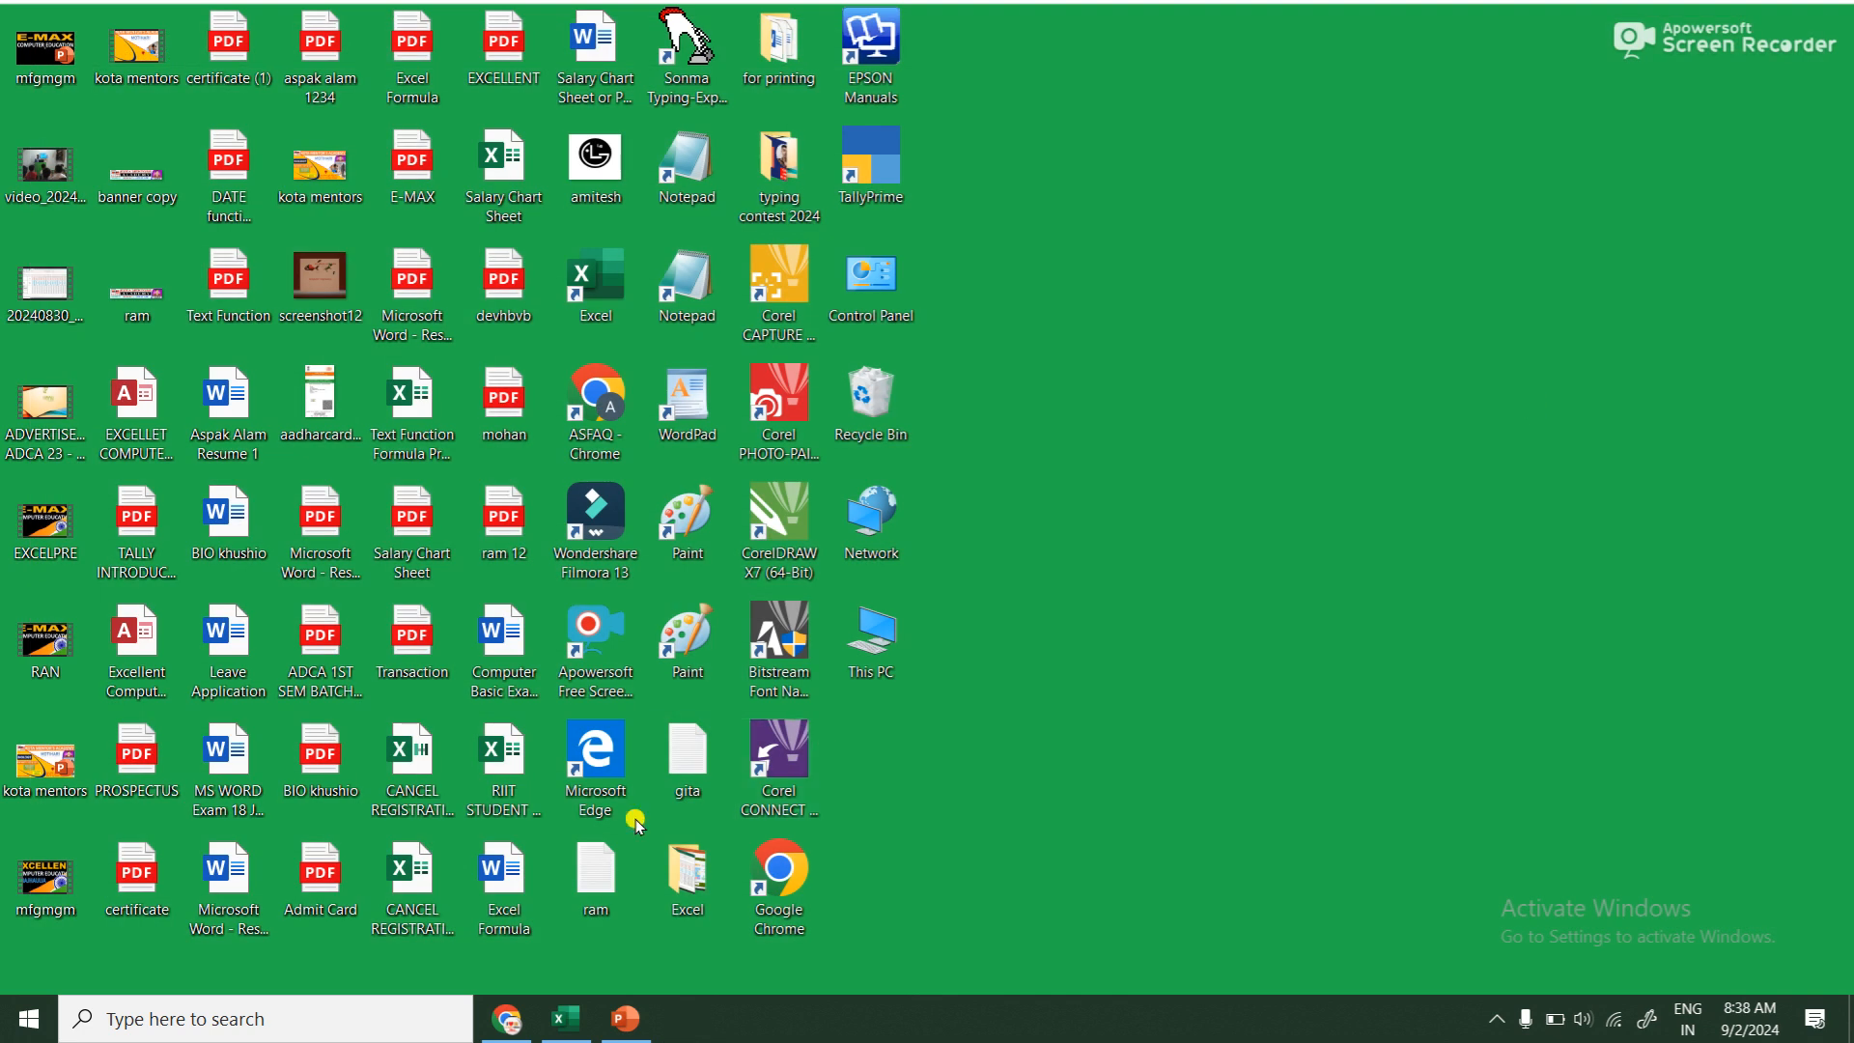
Find Notepad with a Windows search for "note", open it maximized and close it
click(212, 1021)
text(n)
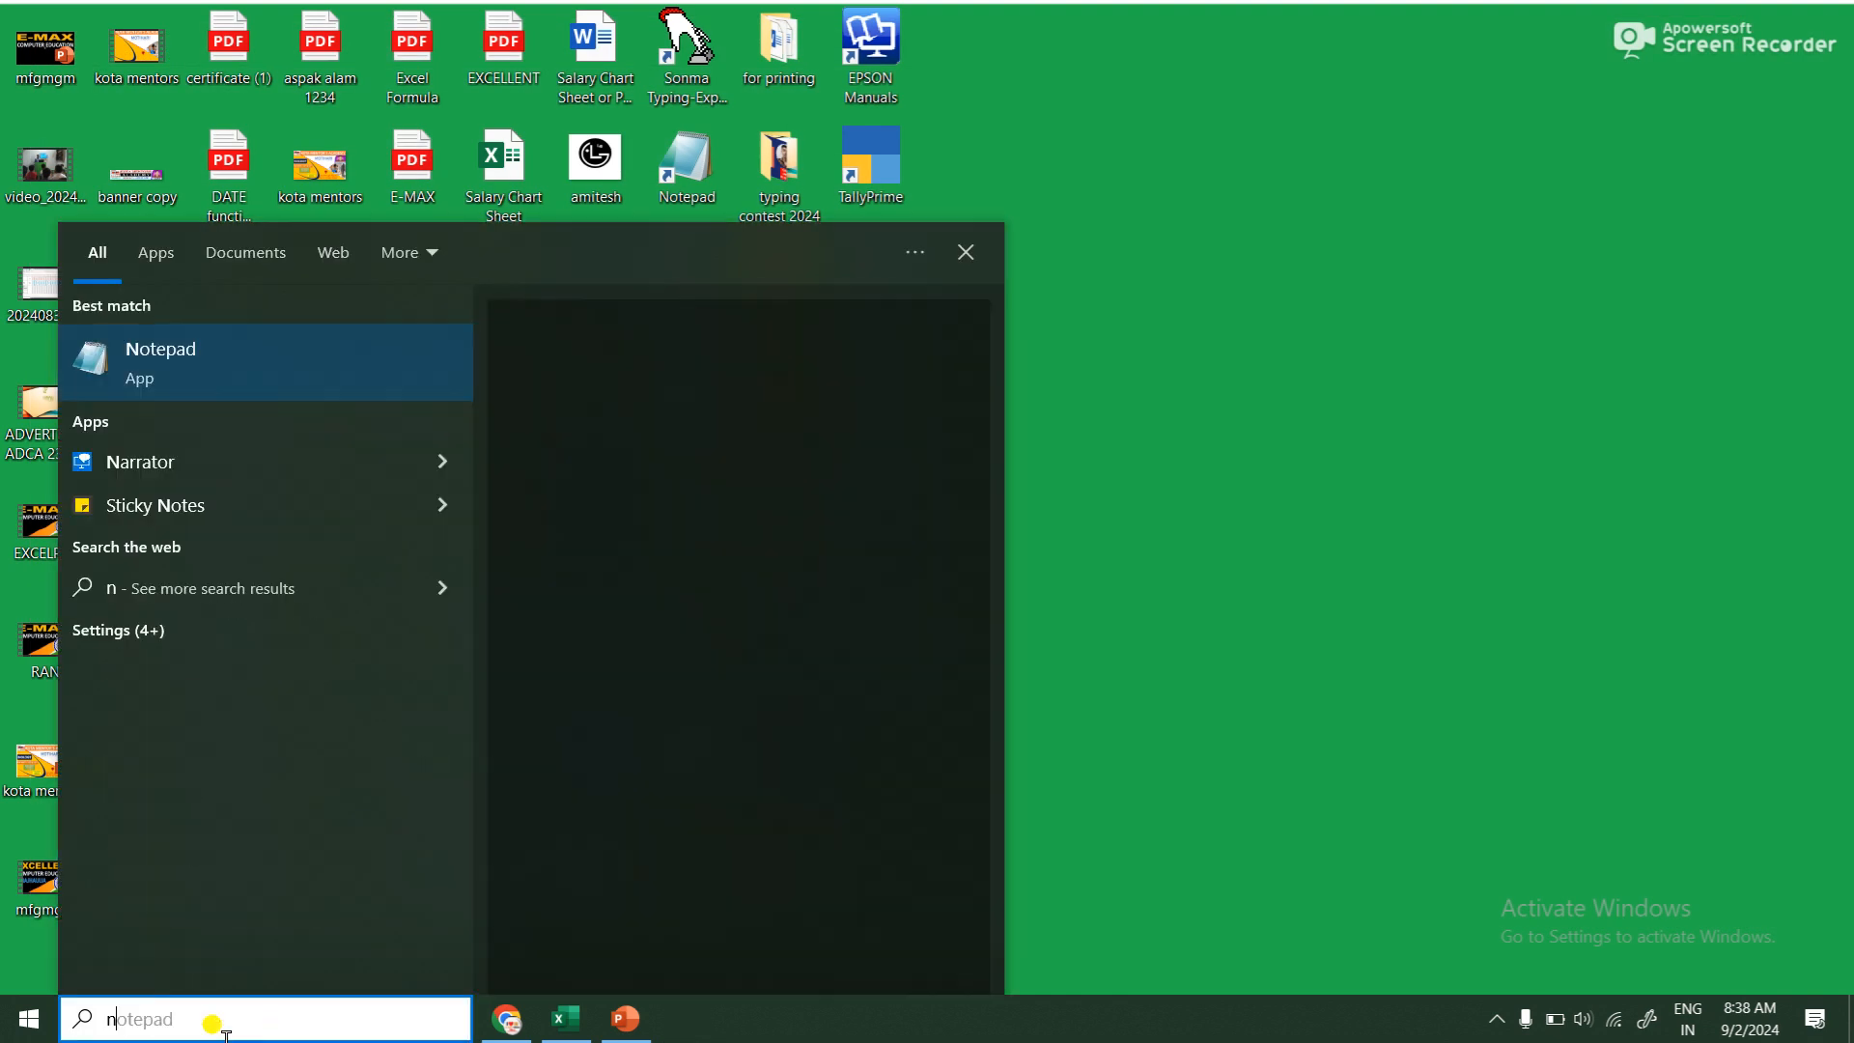
text(ote)
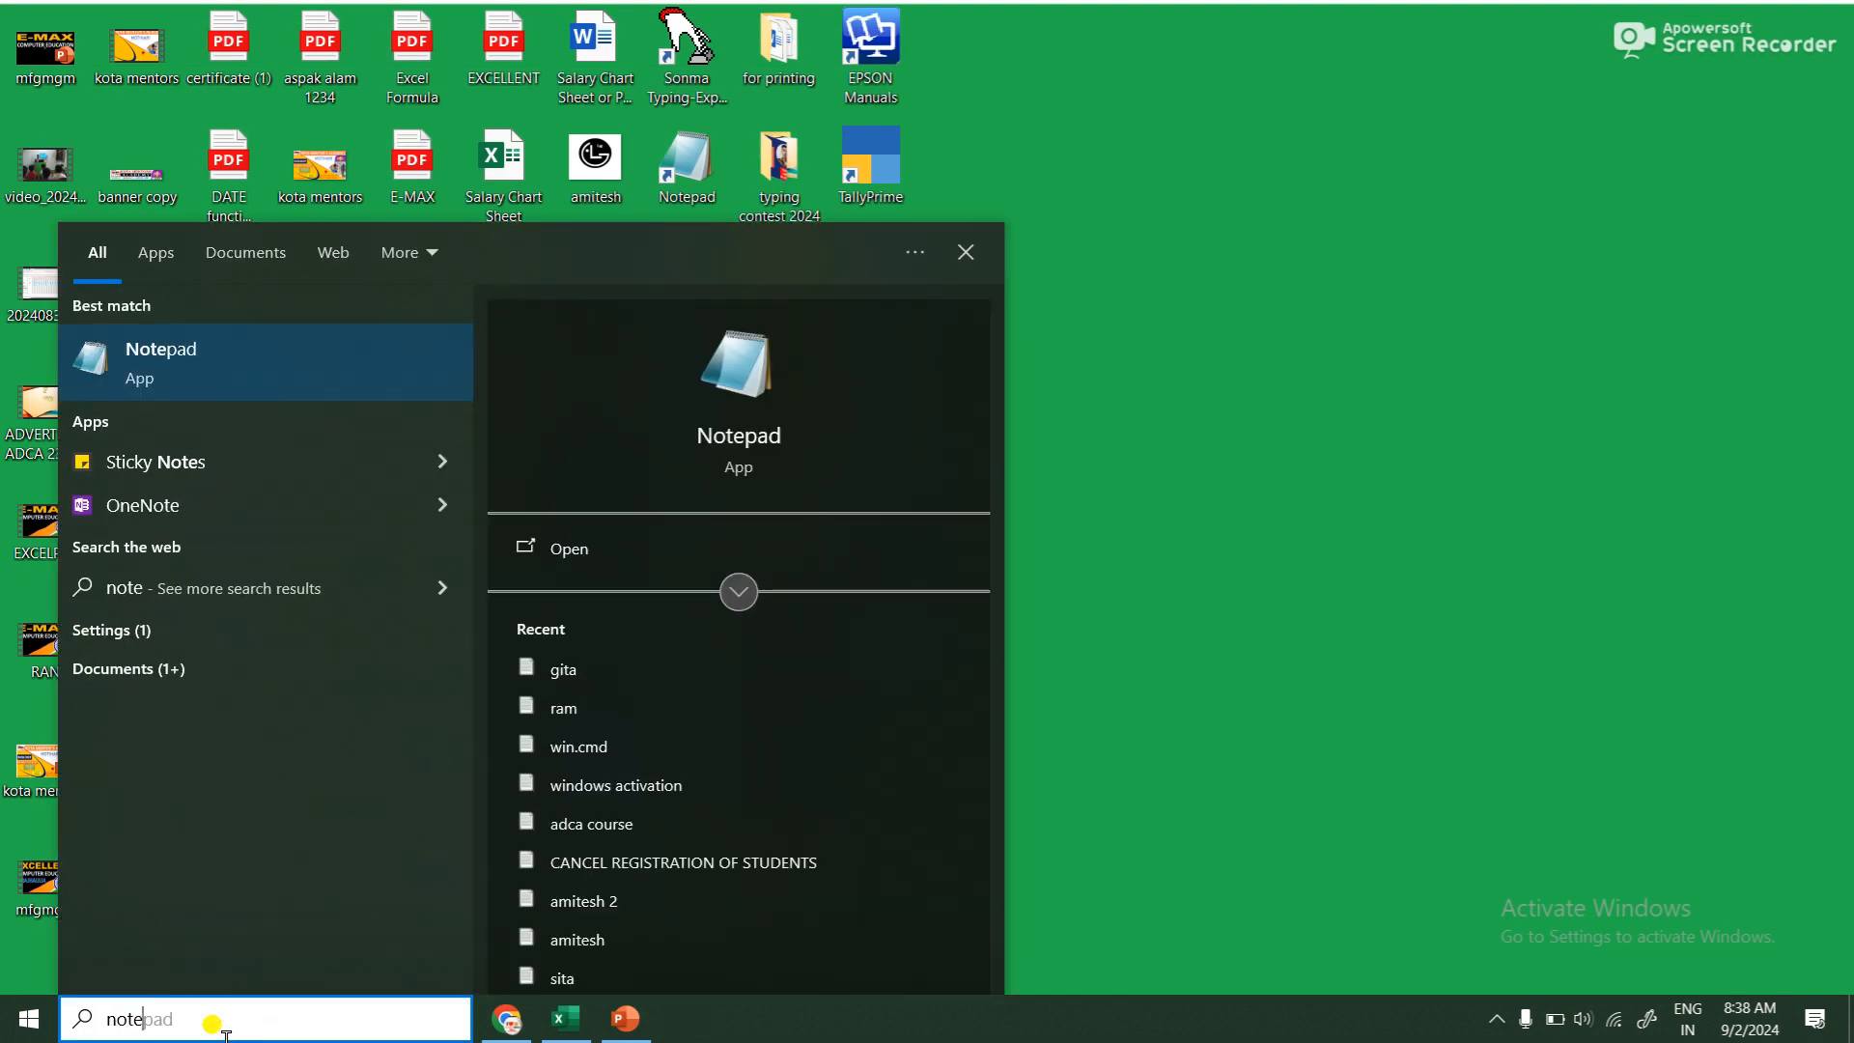
click(307, 336)
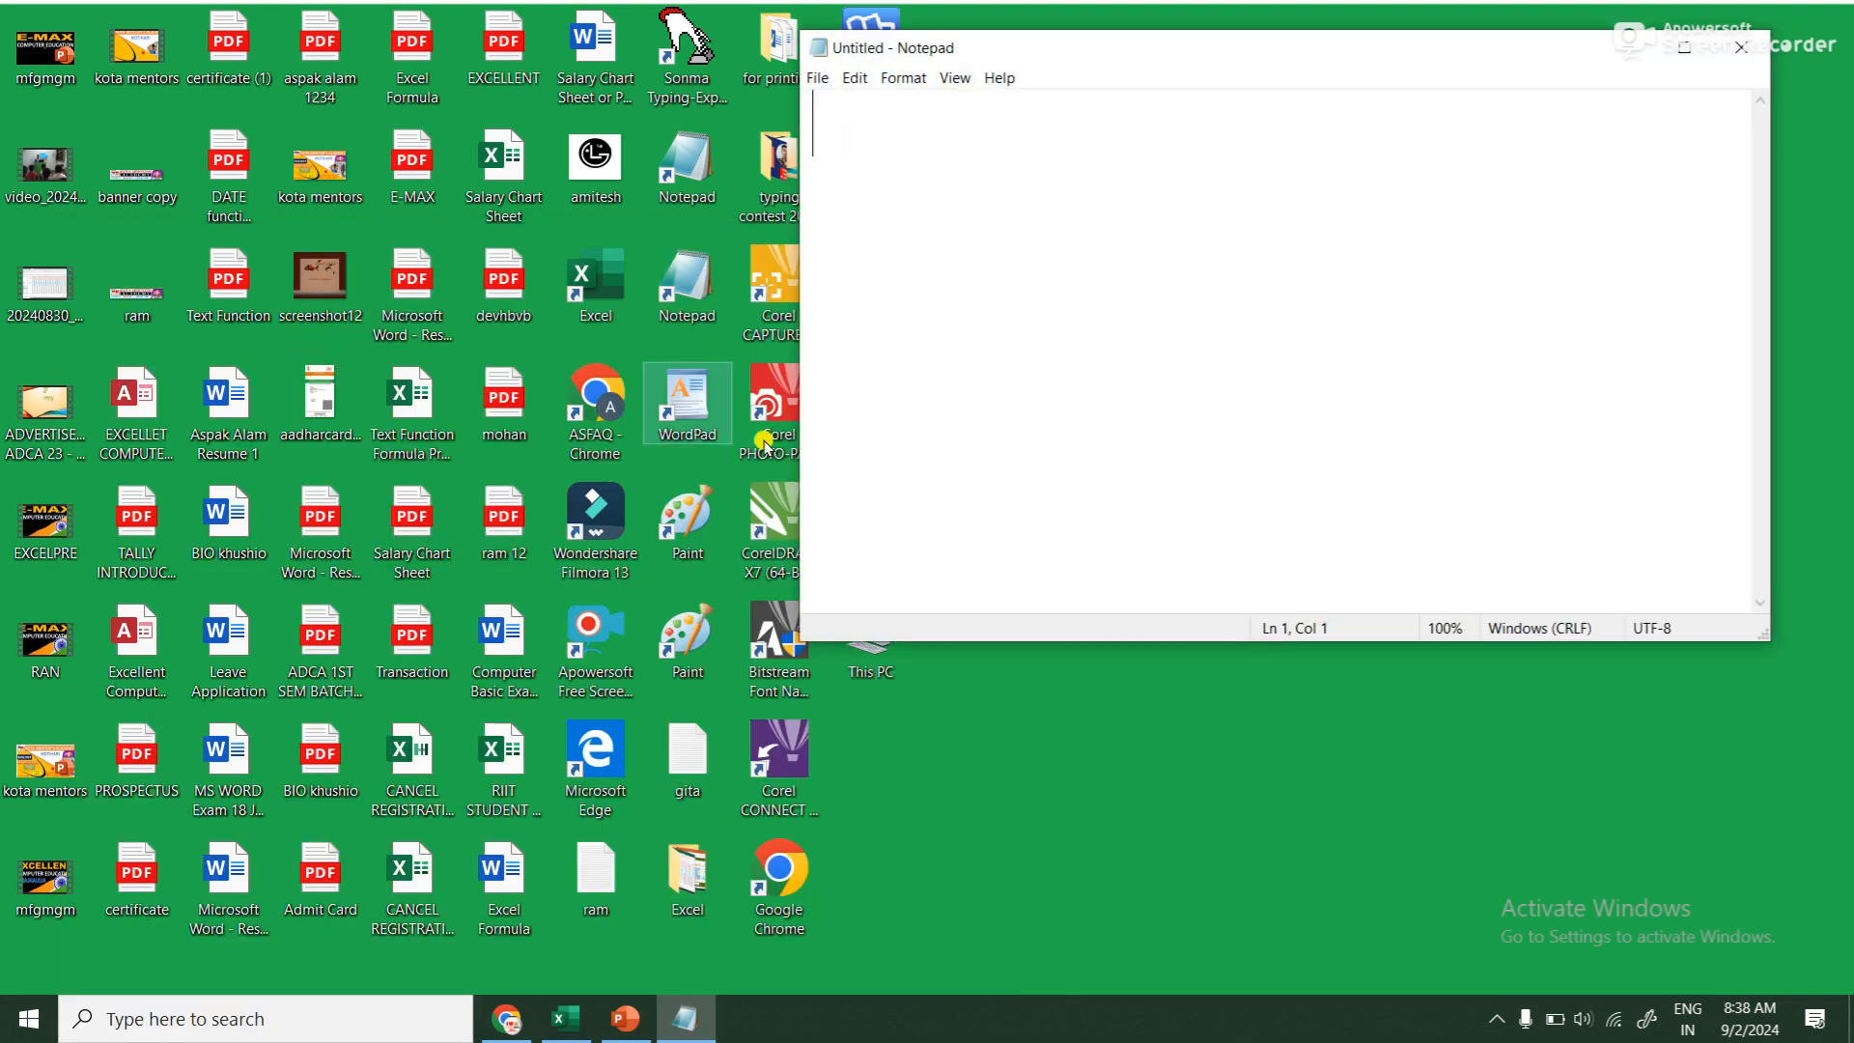
click(1696, 48)
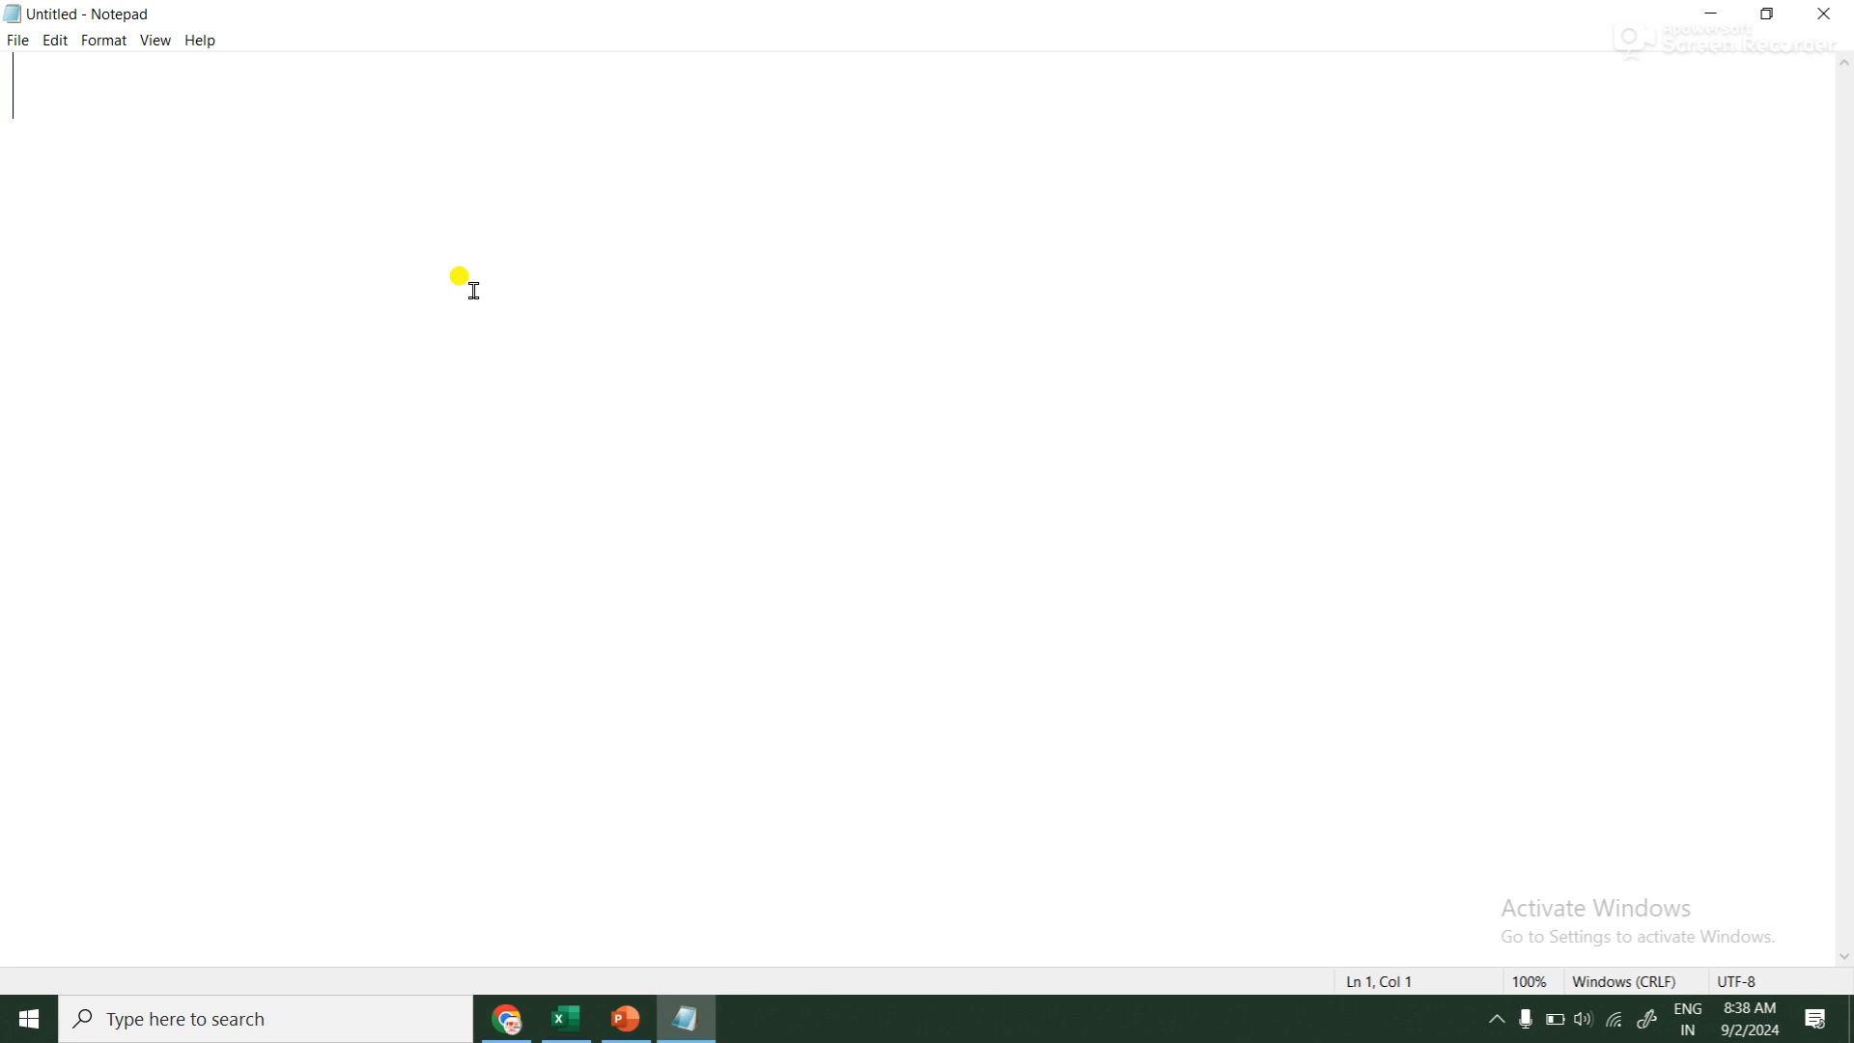
click(1823, 14)
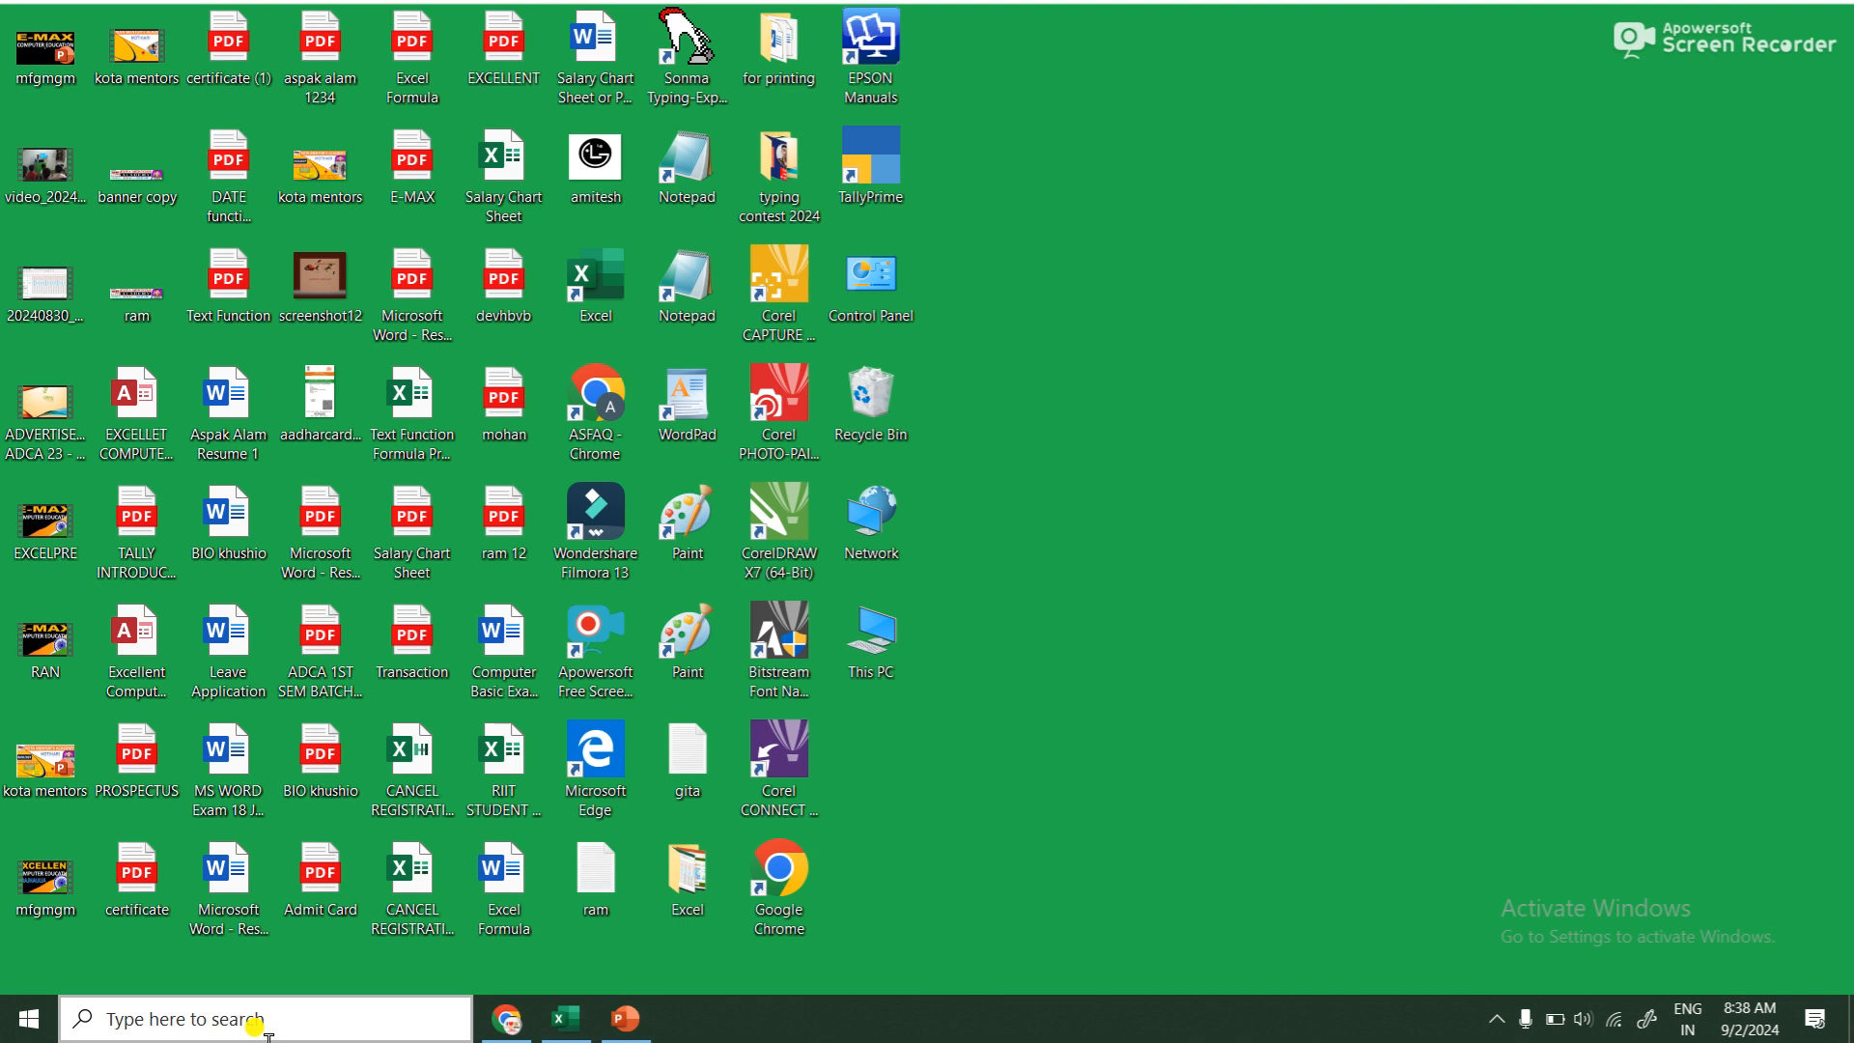
Launch Notepad with the Run command "notepad", maximize its window and close it
key(super+r)
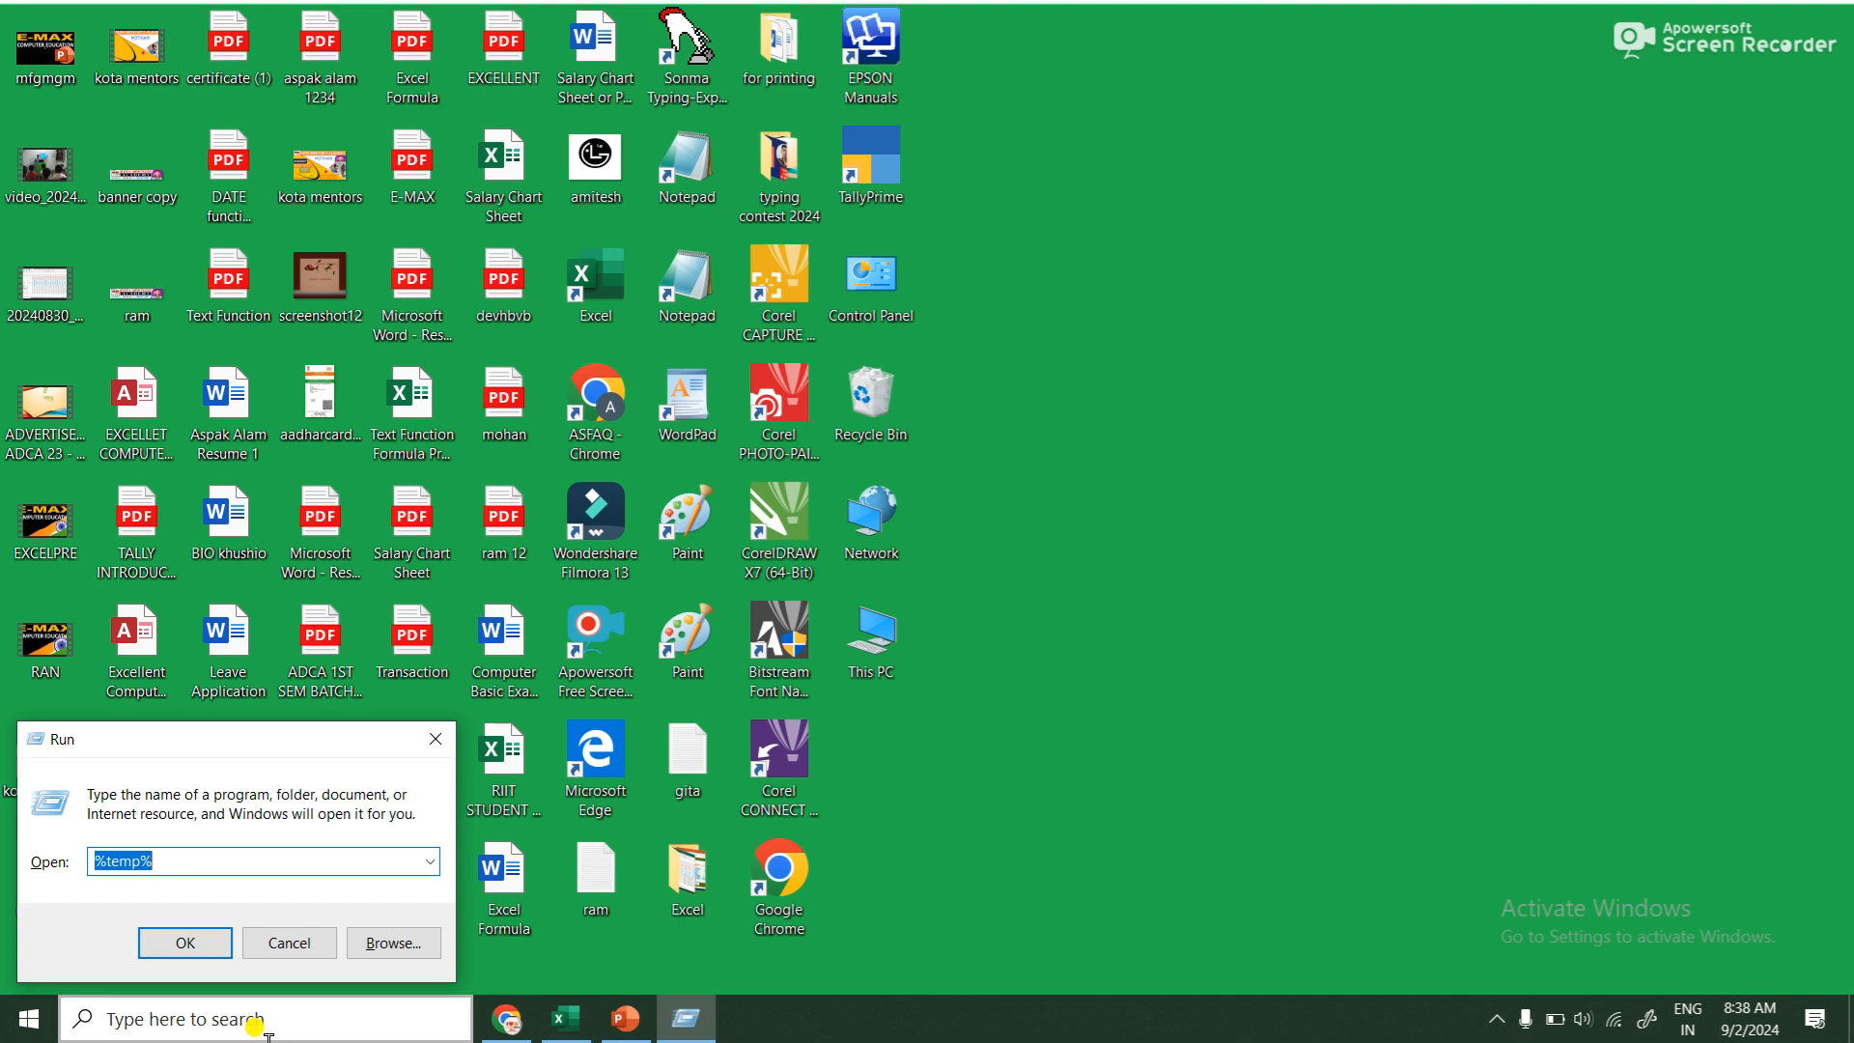
key(BackSpace)
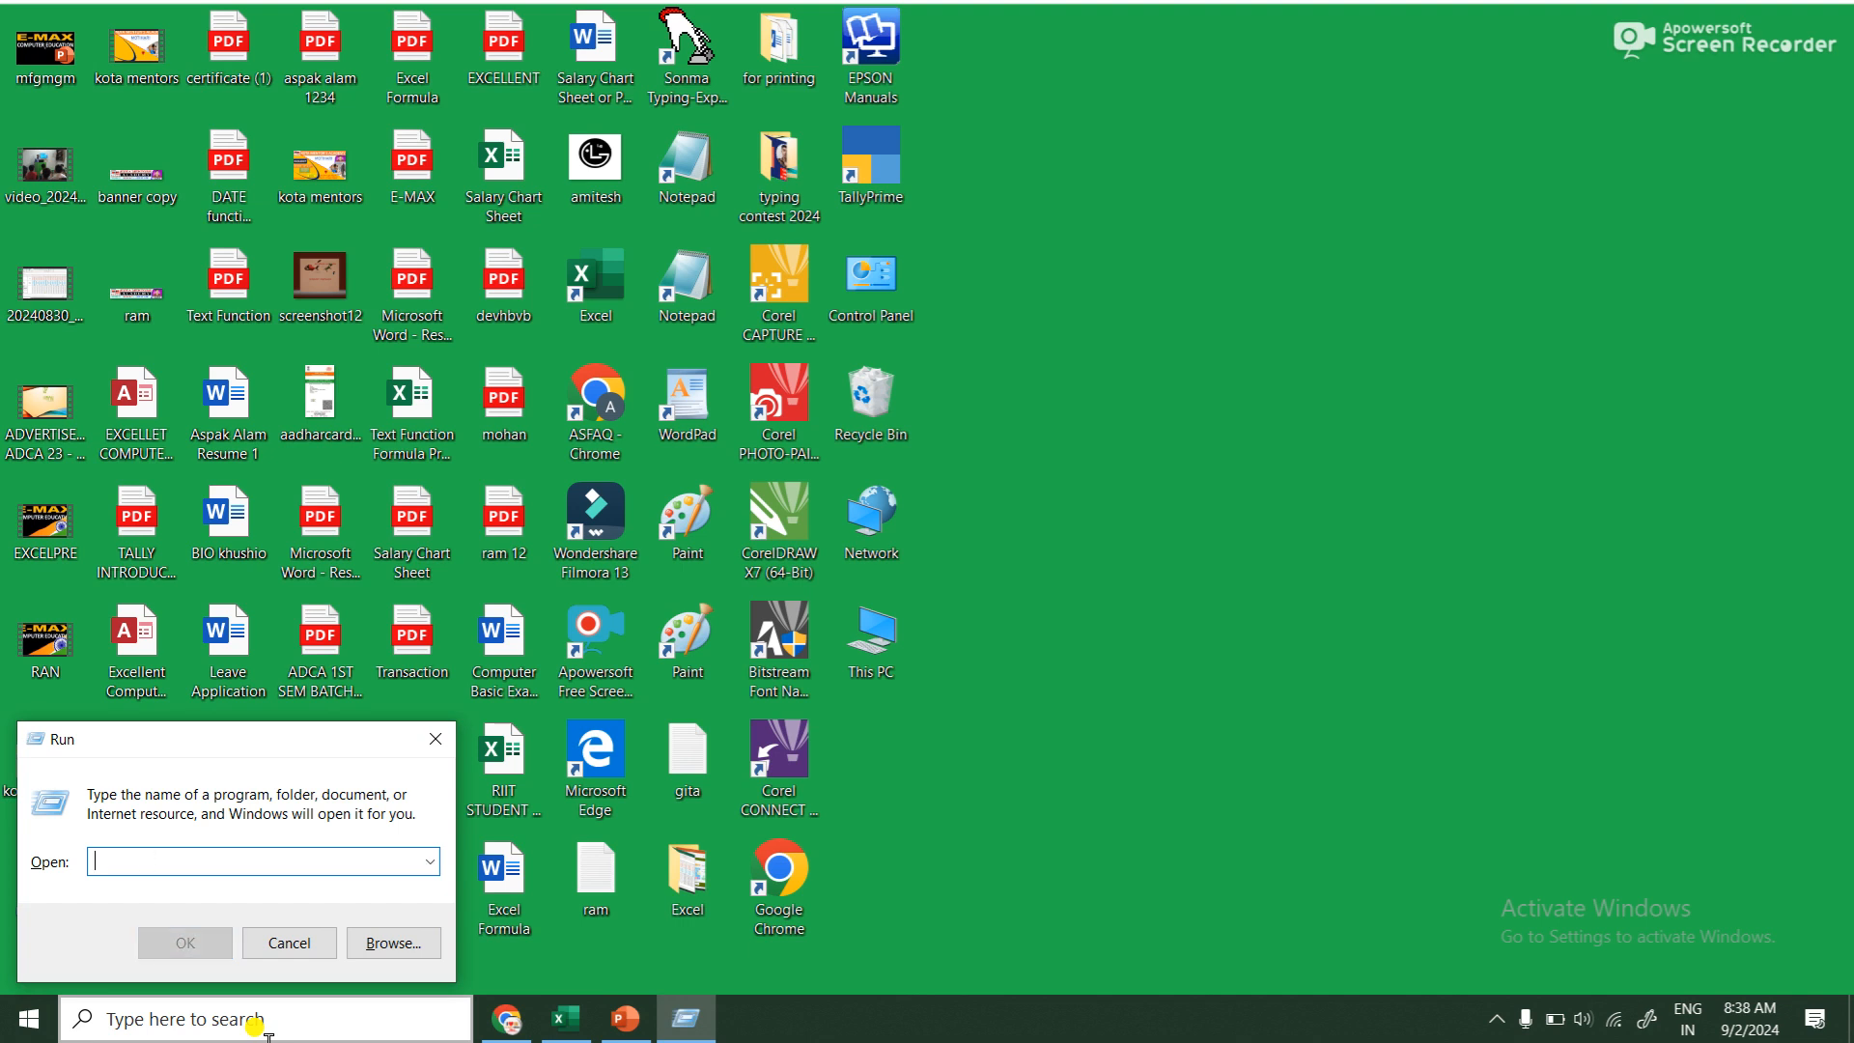
text(not)
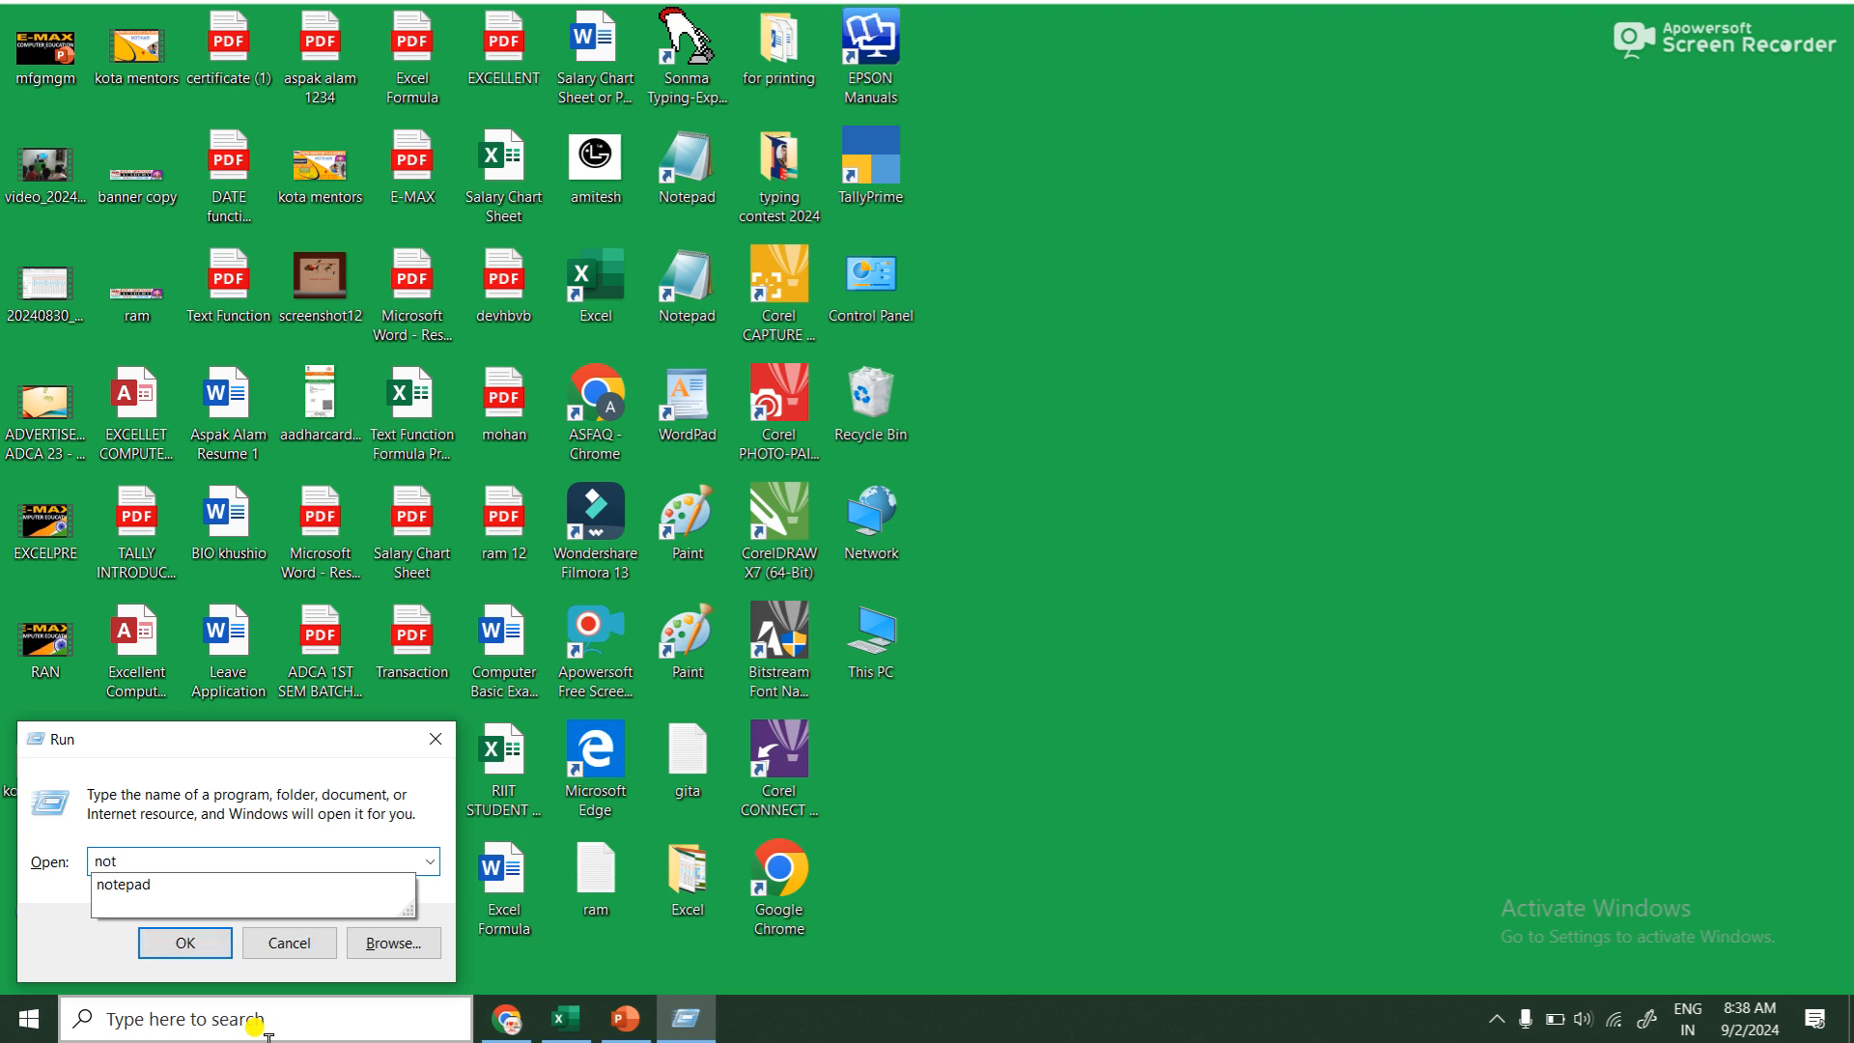
text(epad)
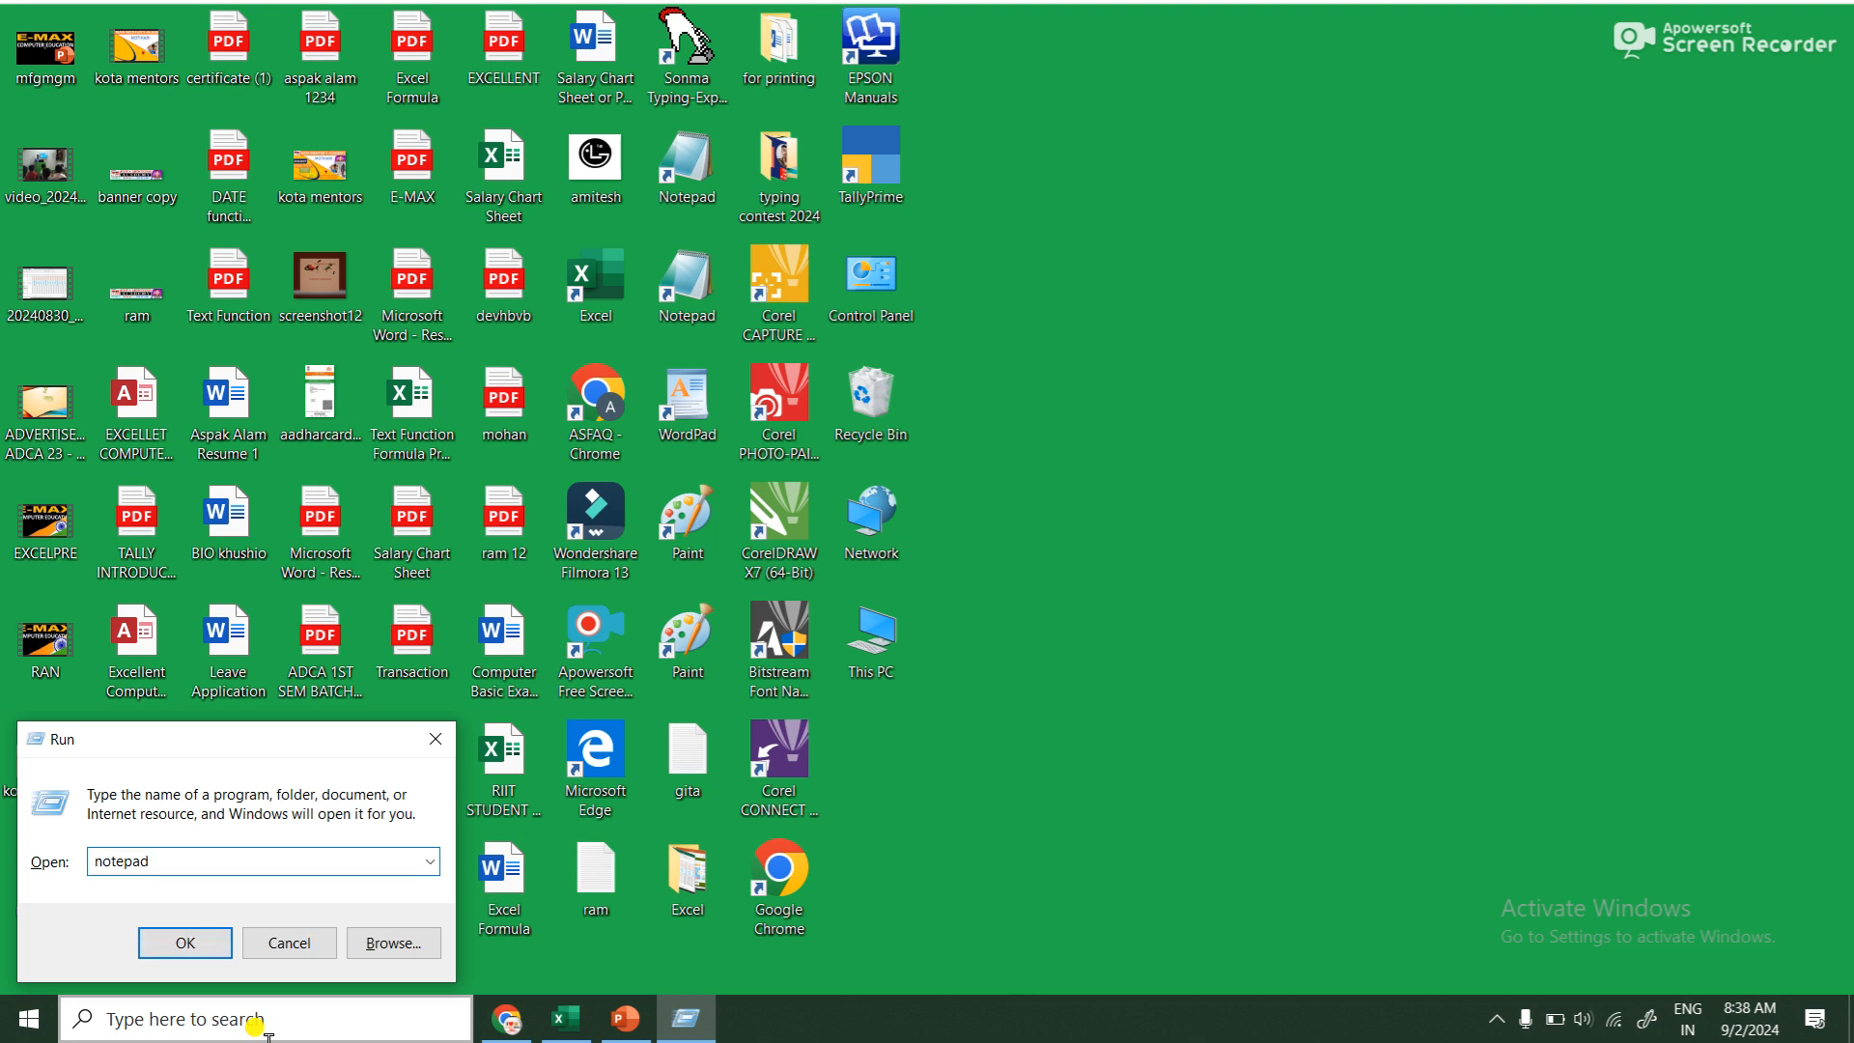
key(Return)
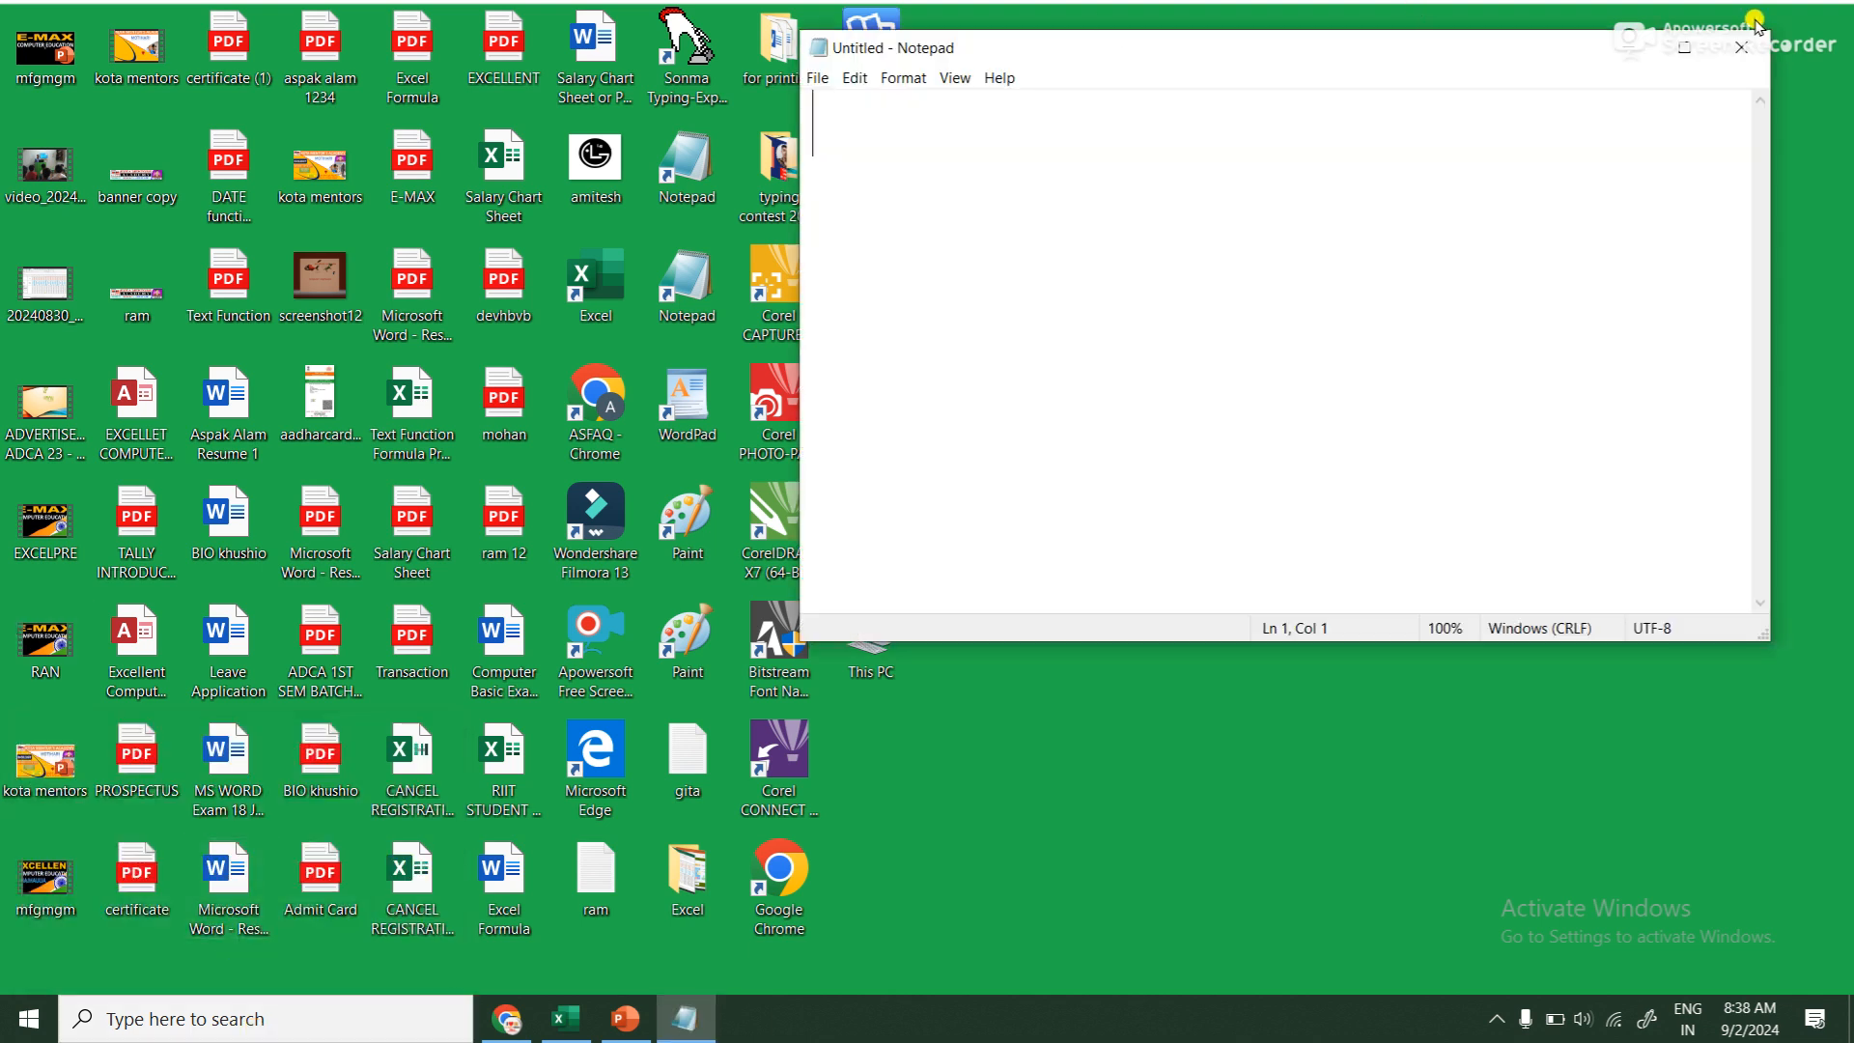
click(1682, 49)
click(1823, 14)
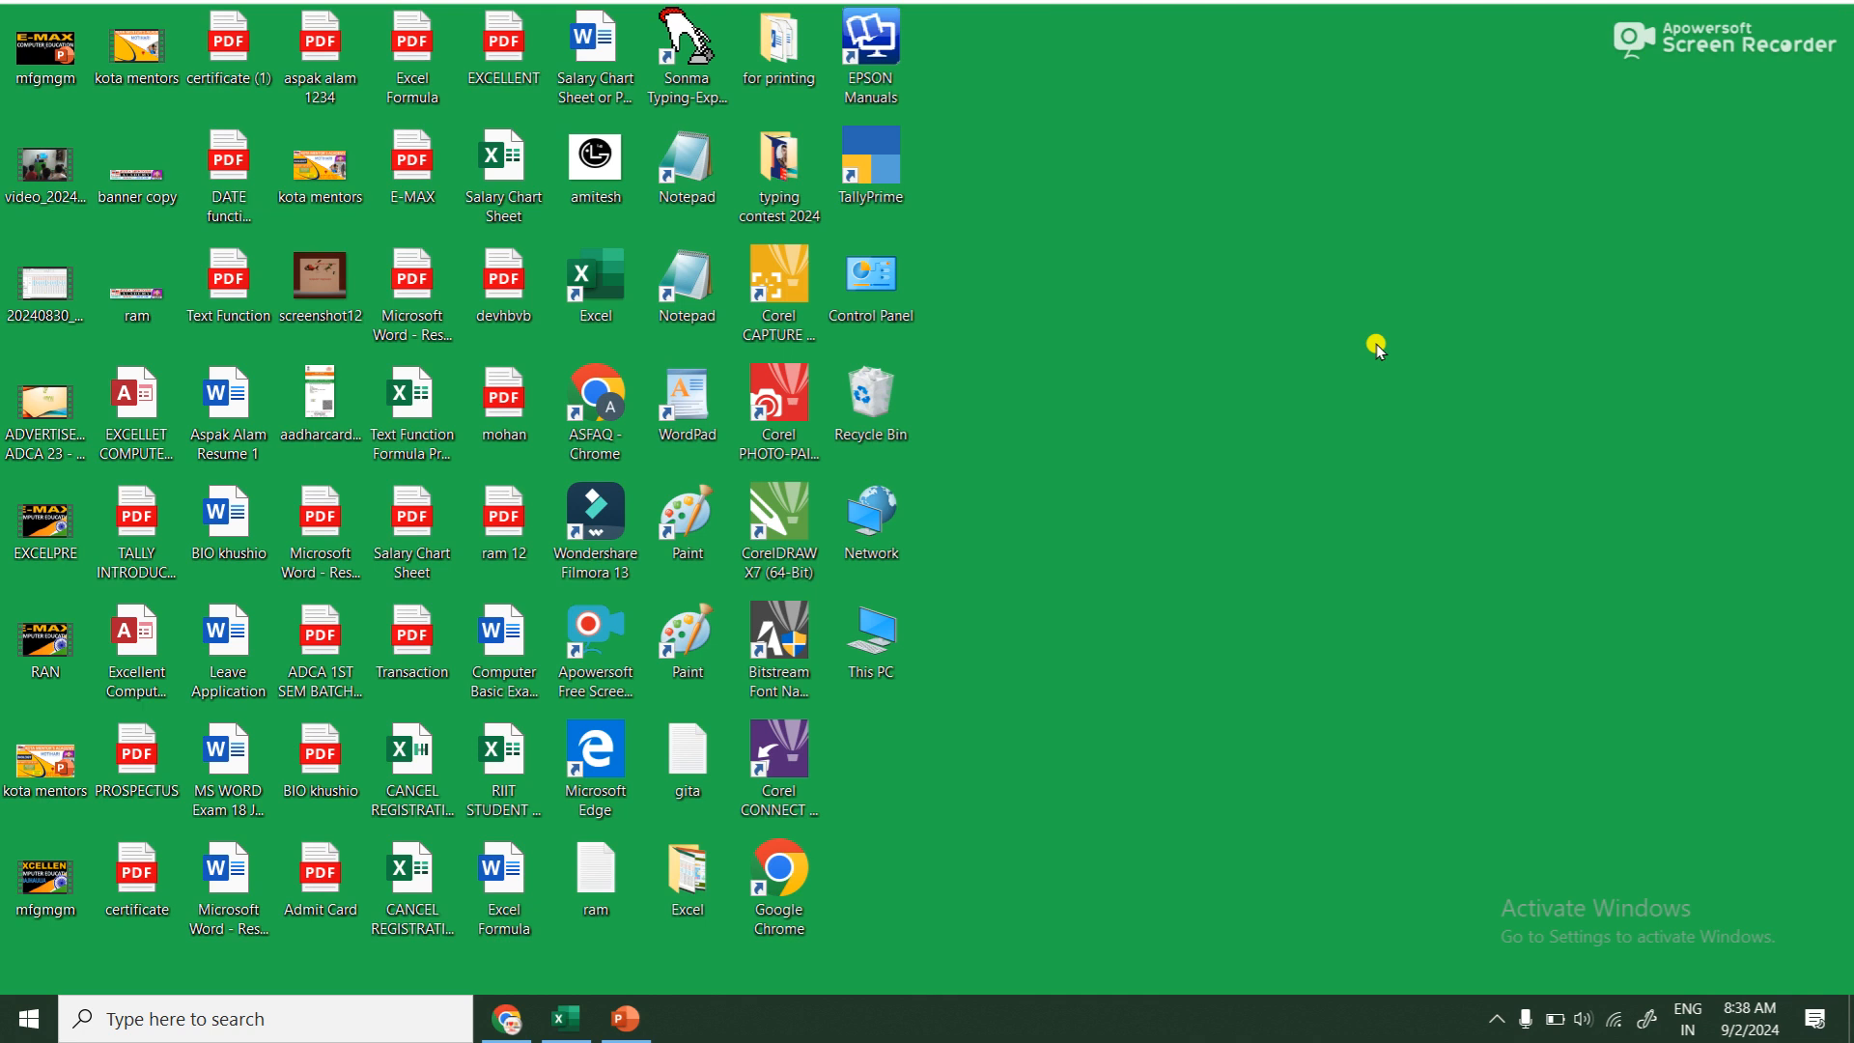
Repeat the Run command "notepad" to open Notepad once more, maximize it and close it again
key(super+r)
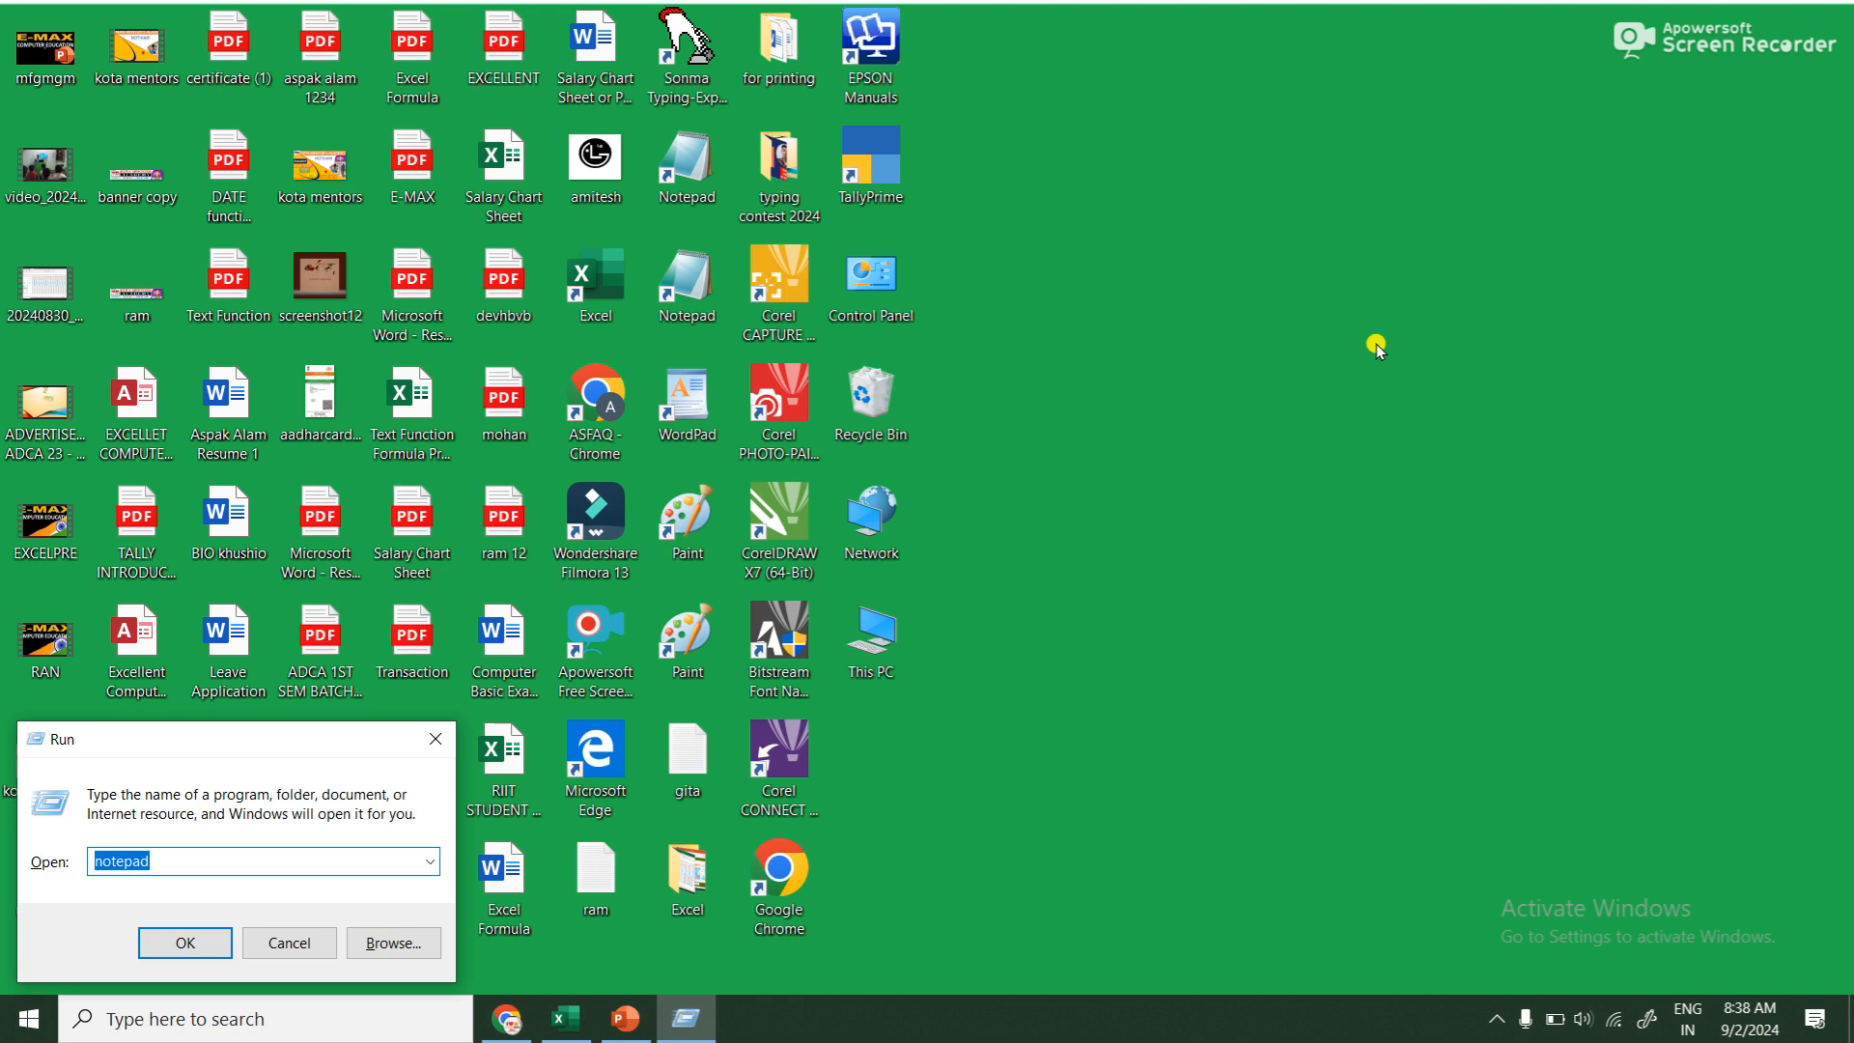
key(BackSpace)
text(not)
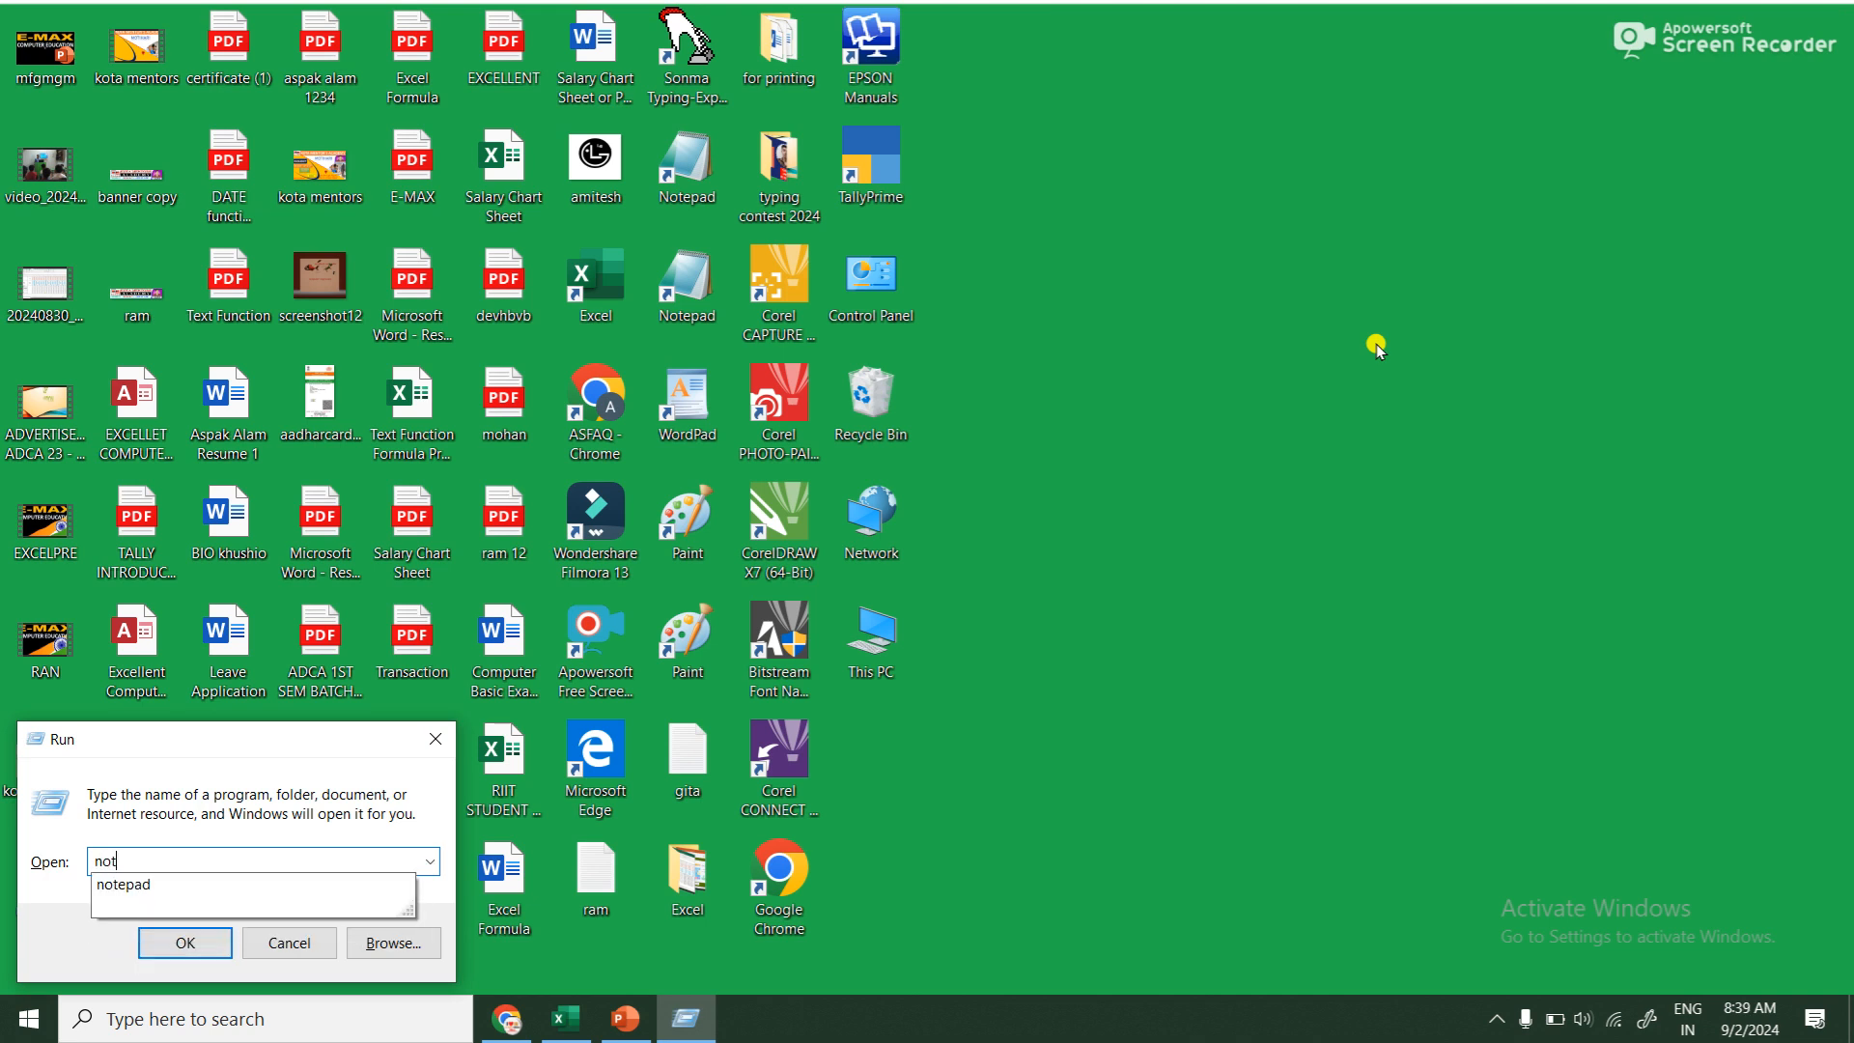
text(epad)
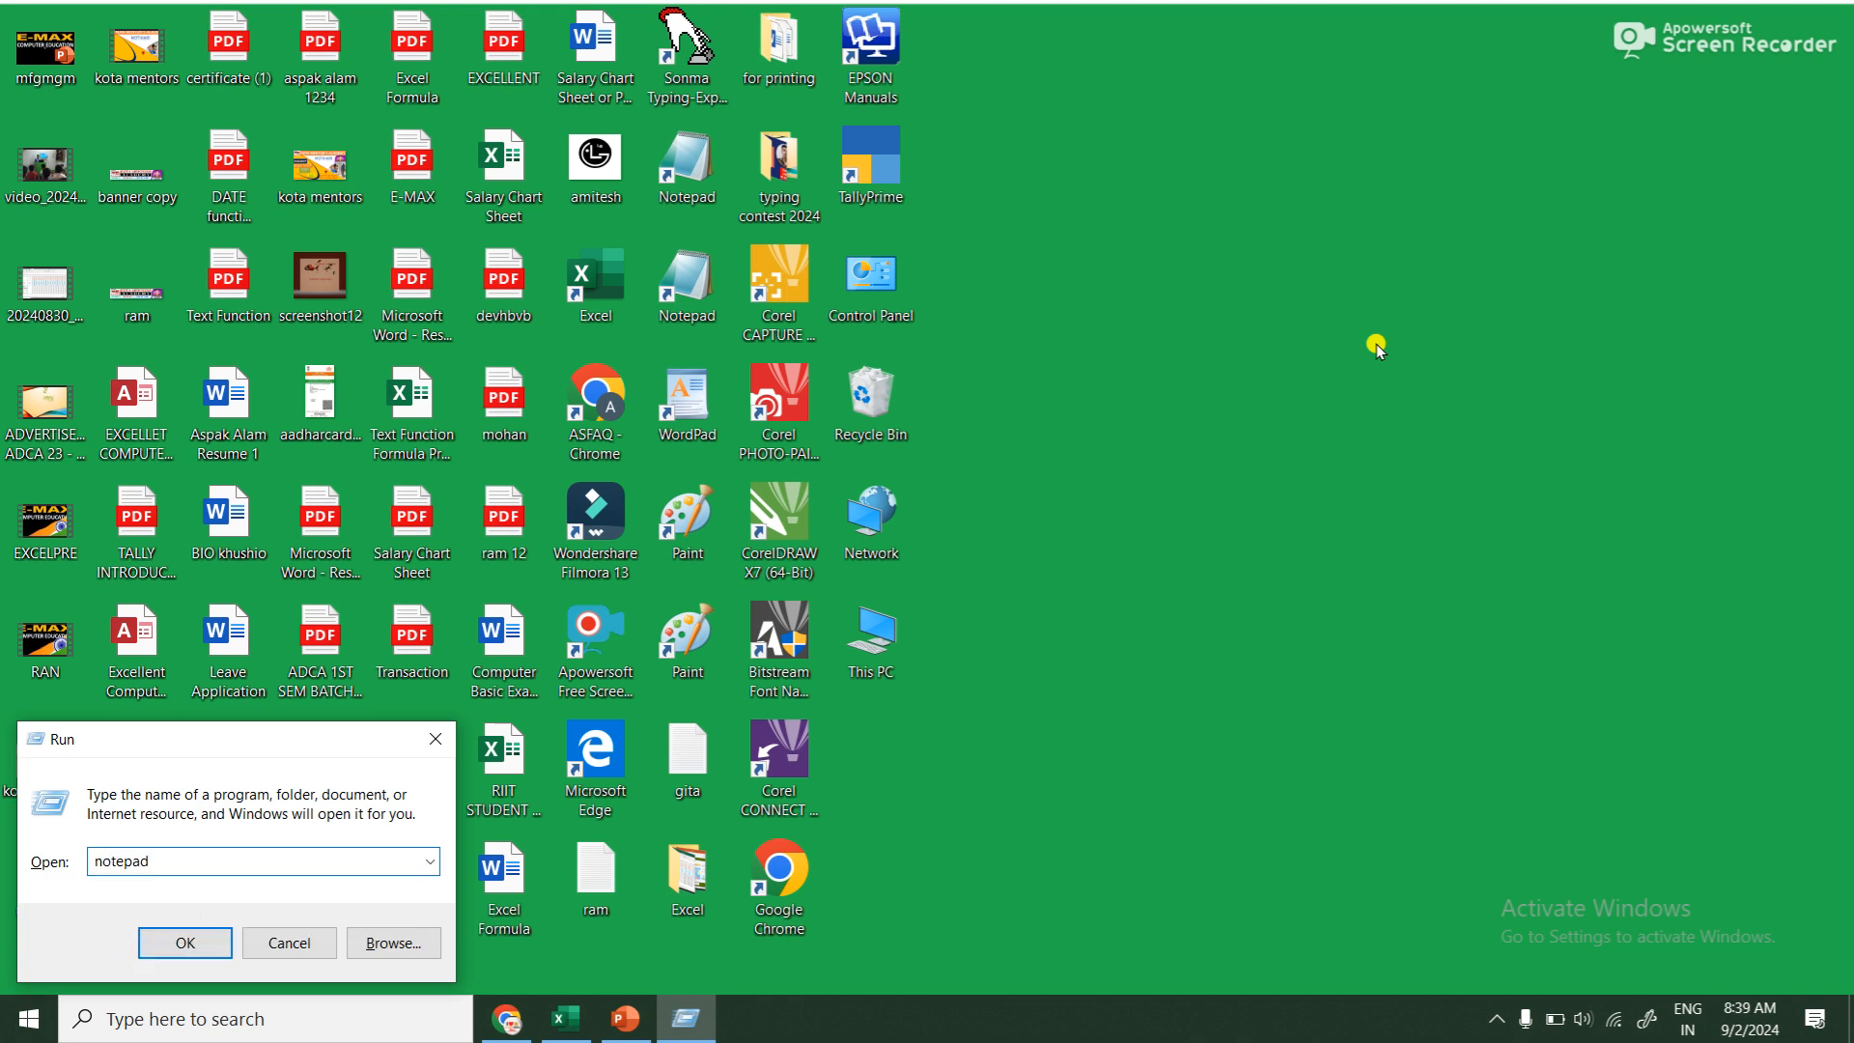
key(Return)
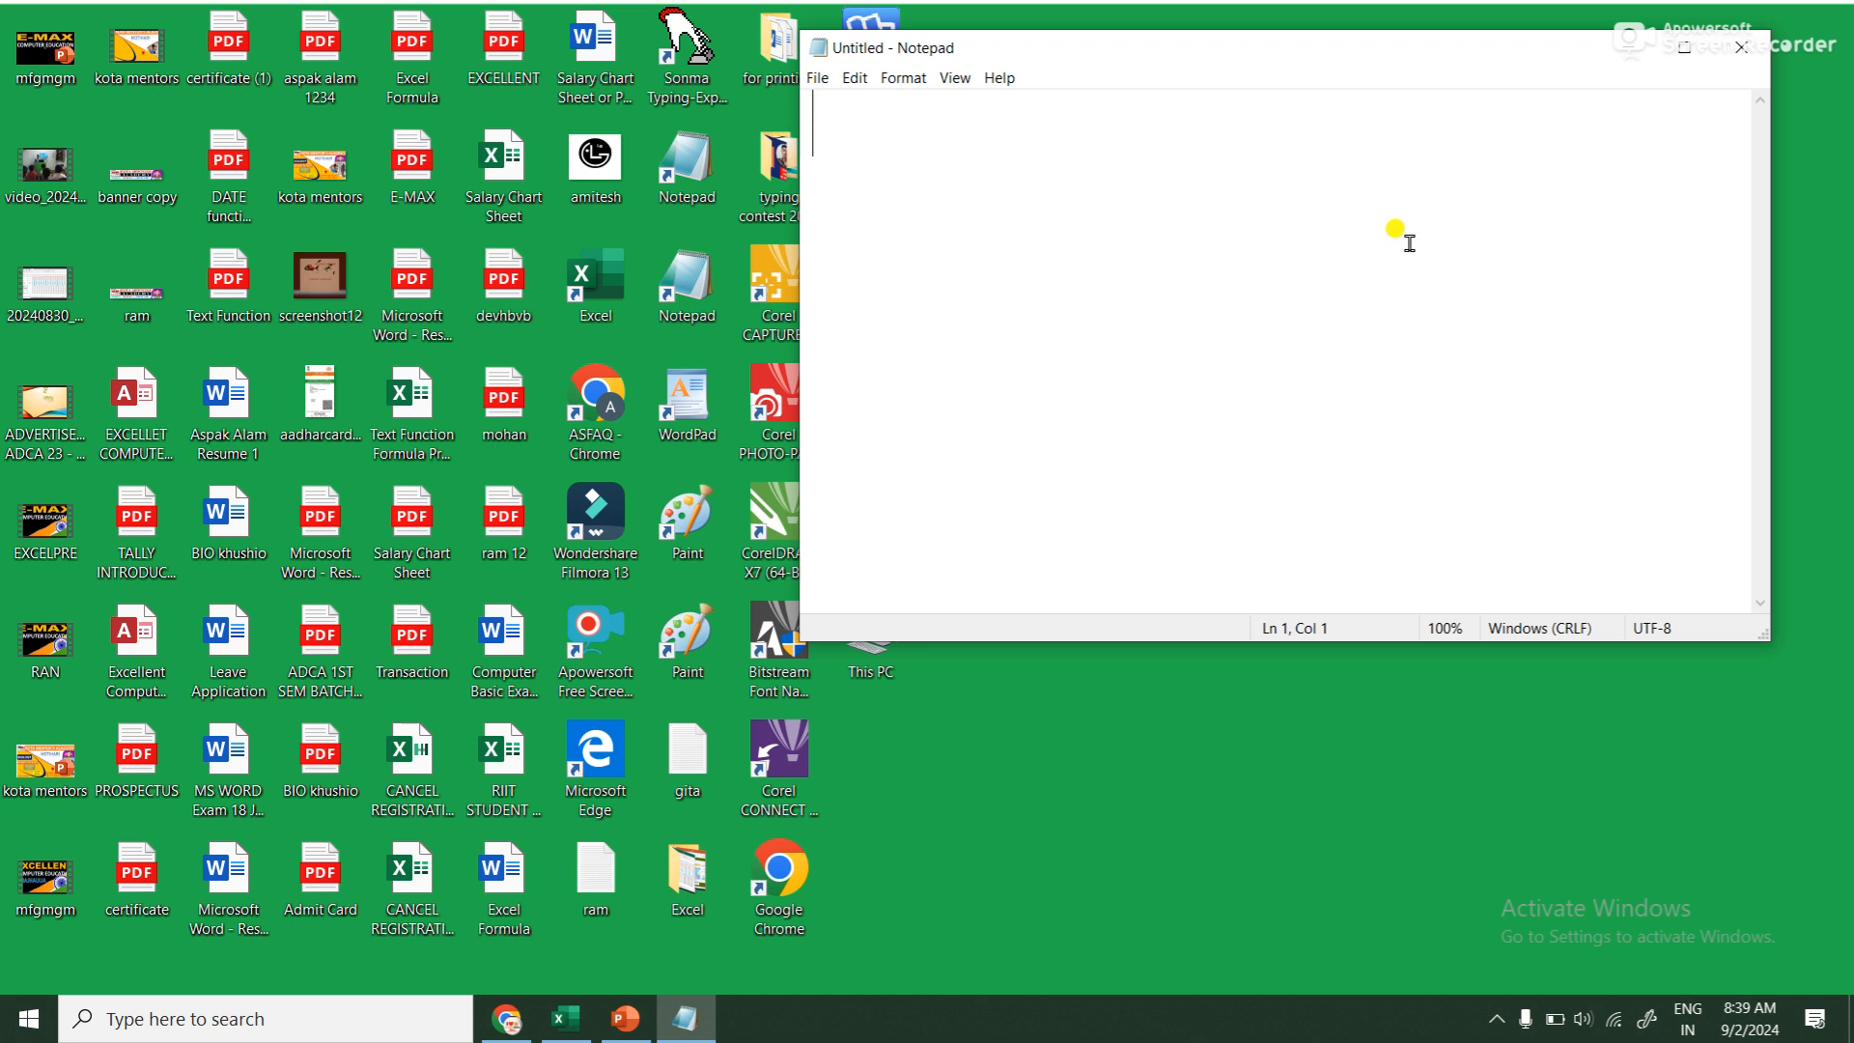
click(1685, 48)
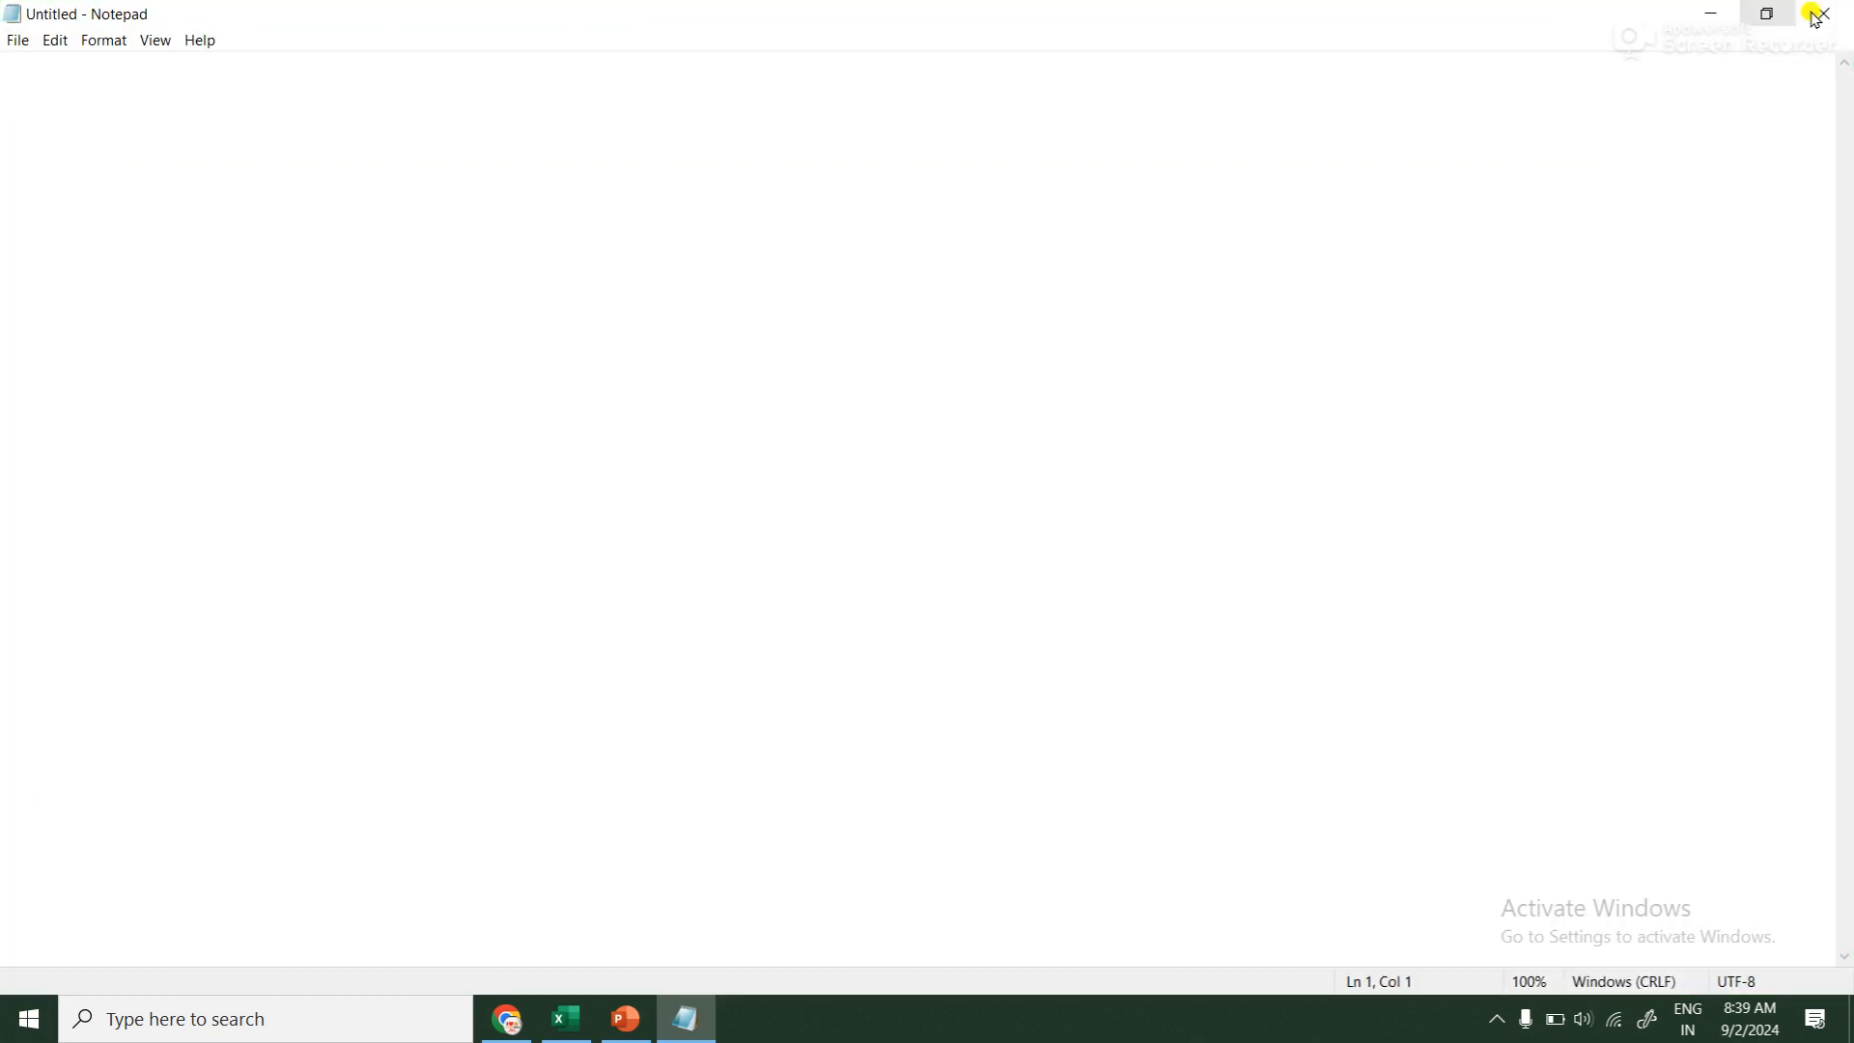
click(1815, 13)
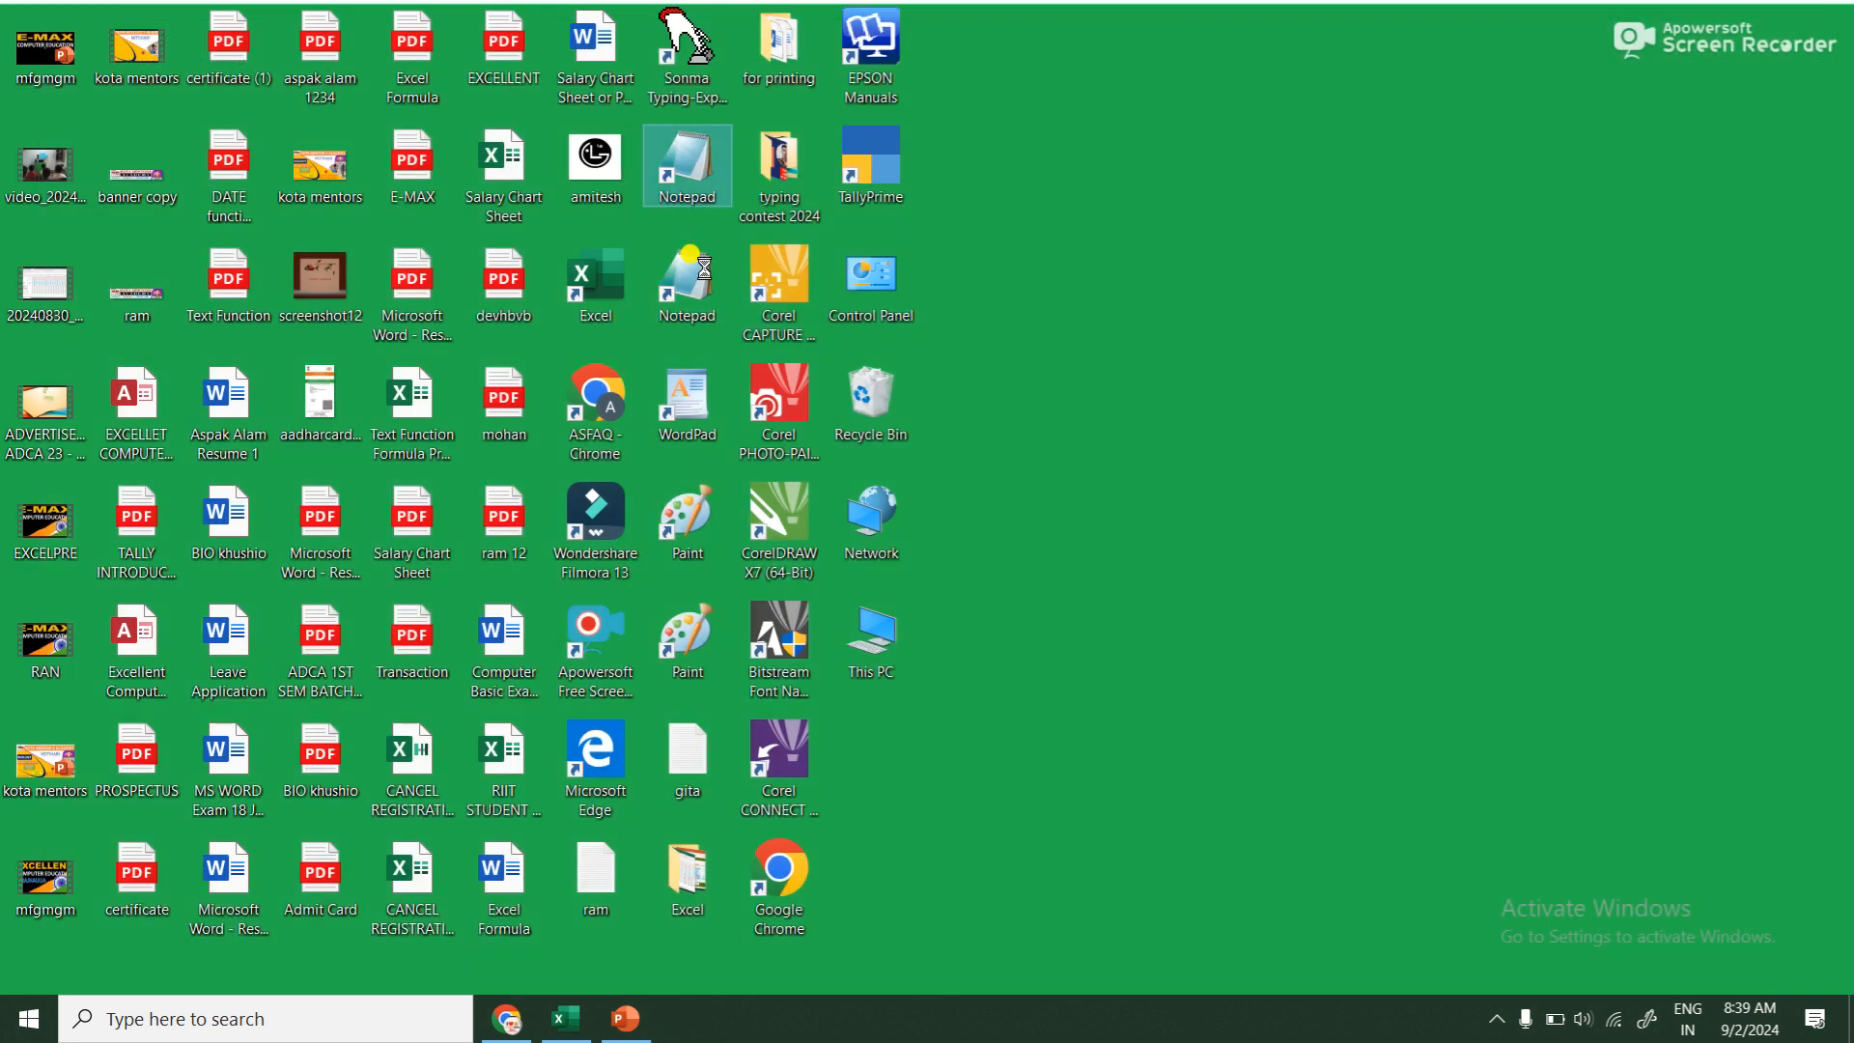
Delete both Notepad shortcuts from the desktop
right_click(708, 183)
click(797, 640)
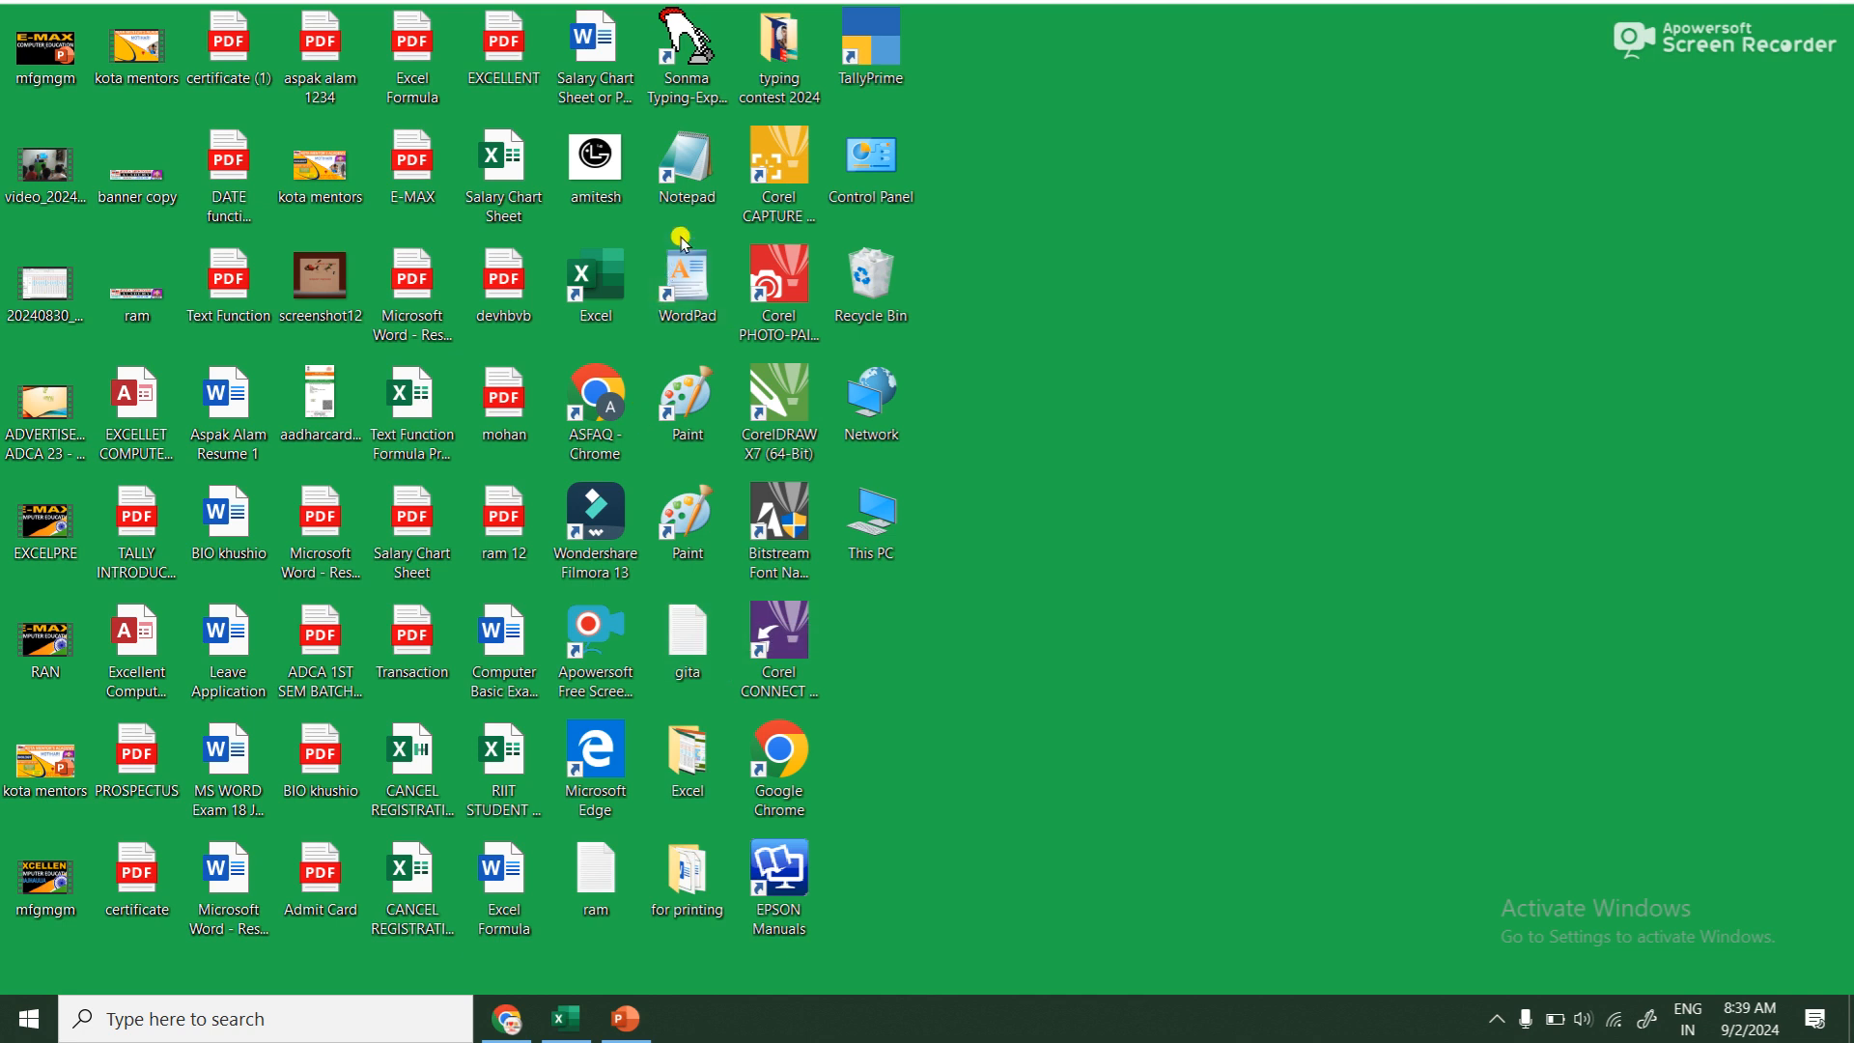
right_click(686, 190)
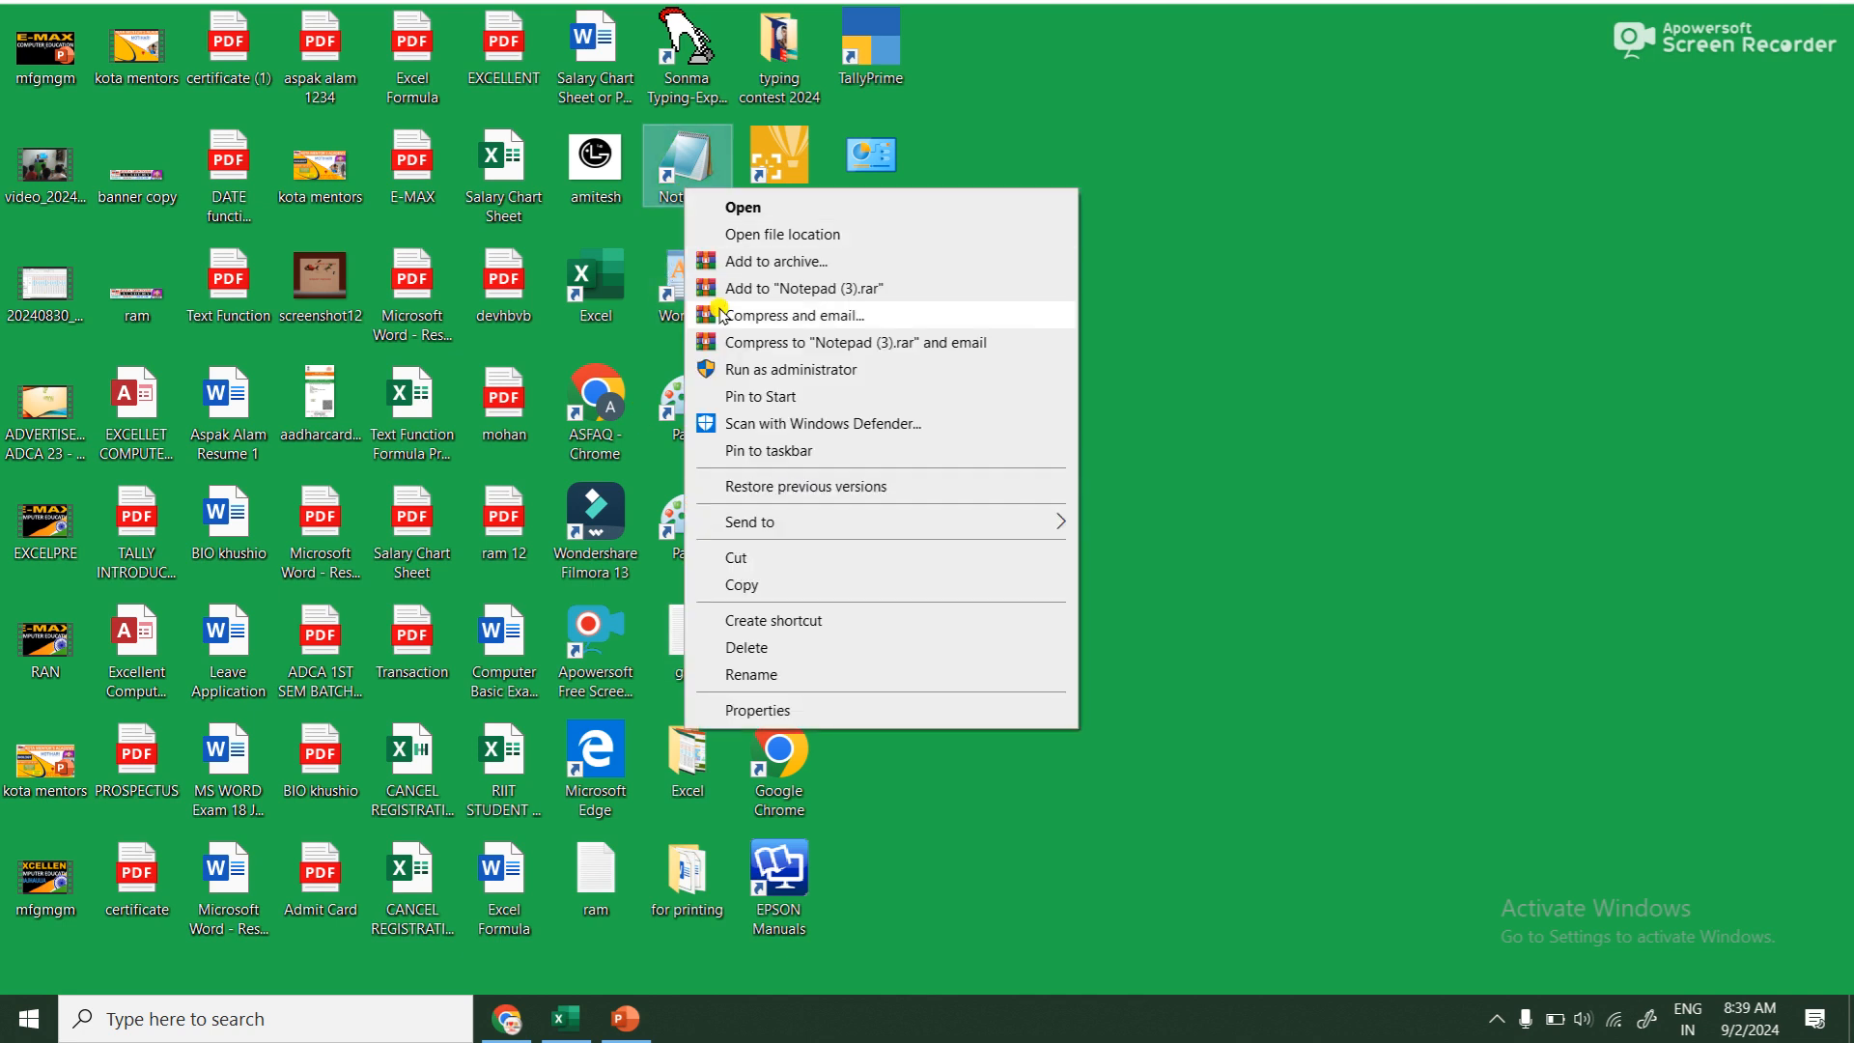
click(763, 648)
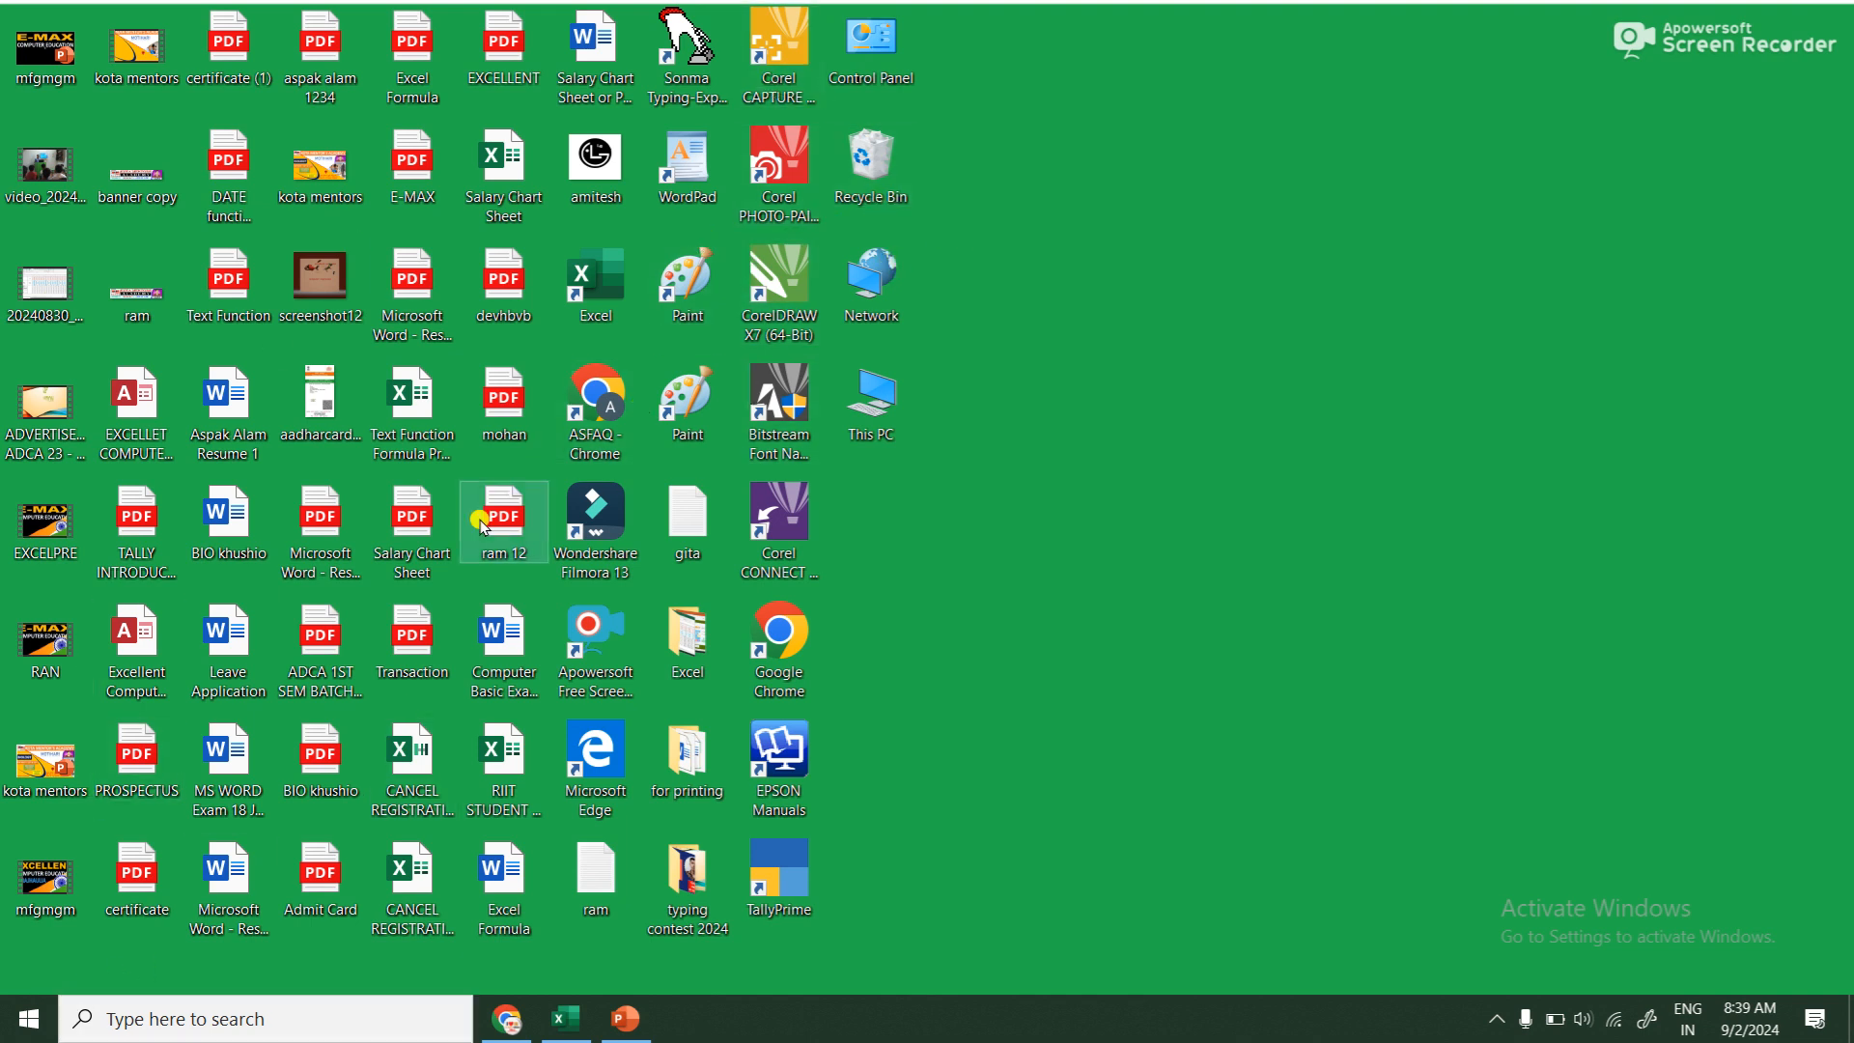
Search Windows for "note" and open the file location of the Notepad app
click(160, 1031)
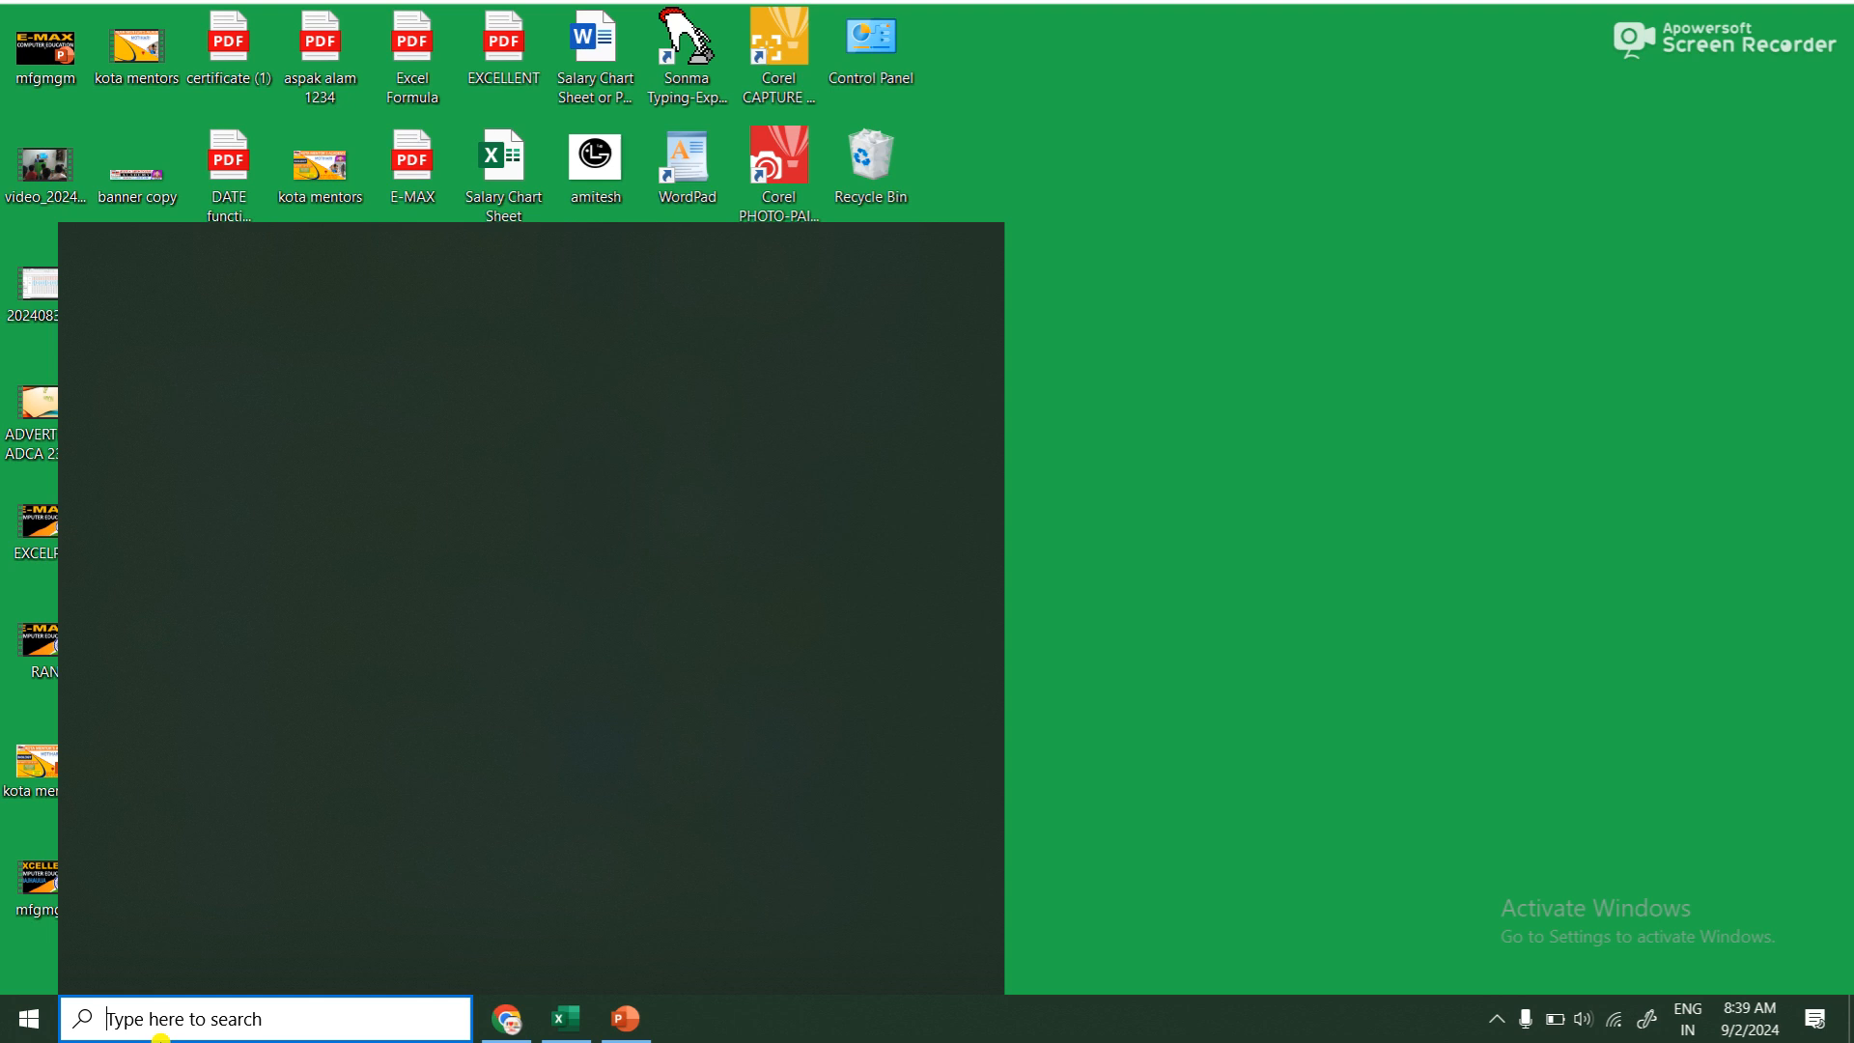
text(note)
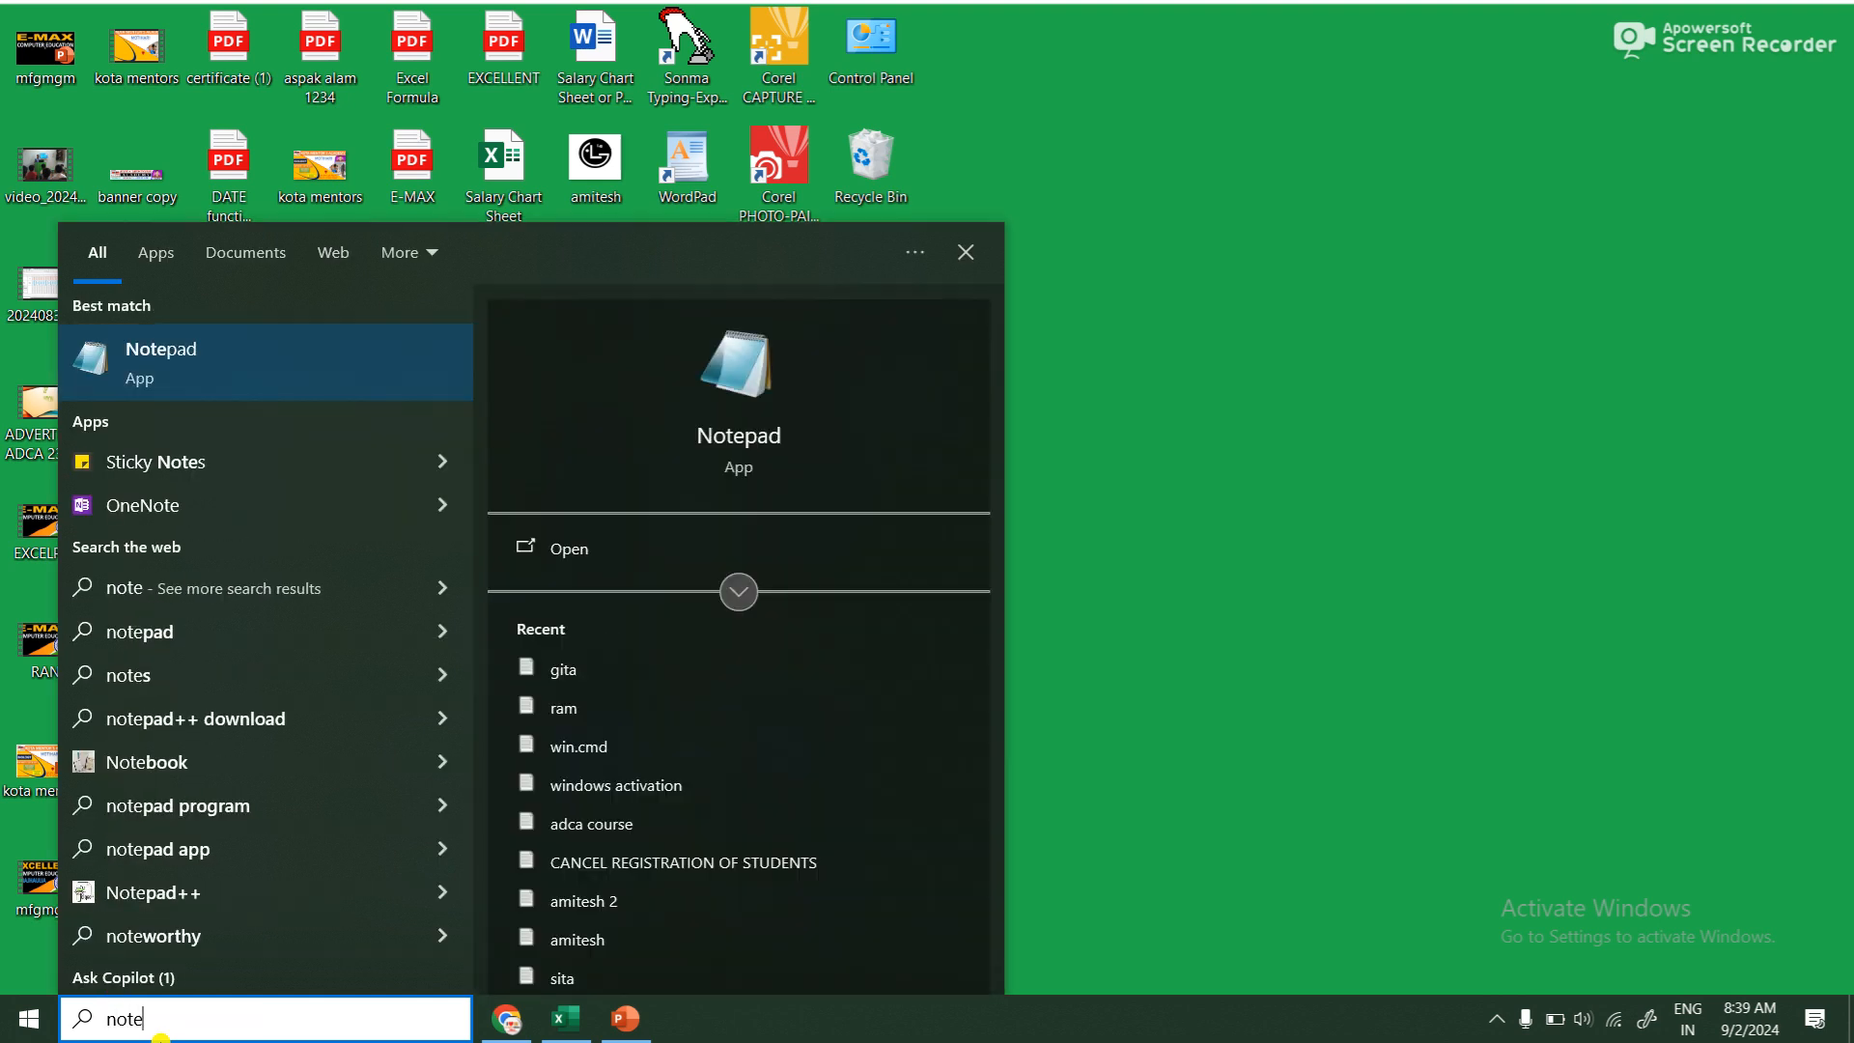
right_click(259, 347)
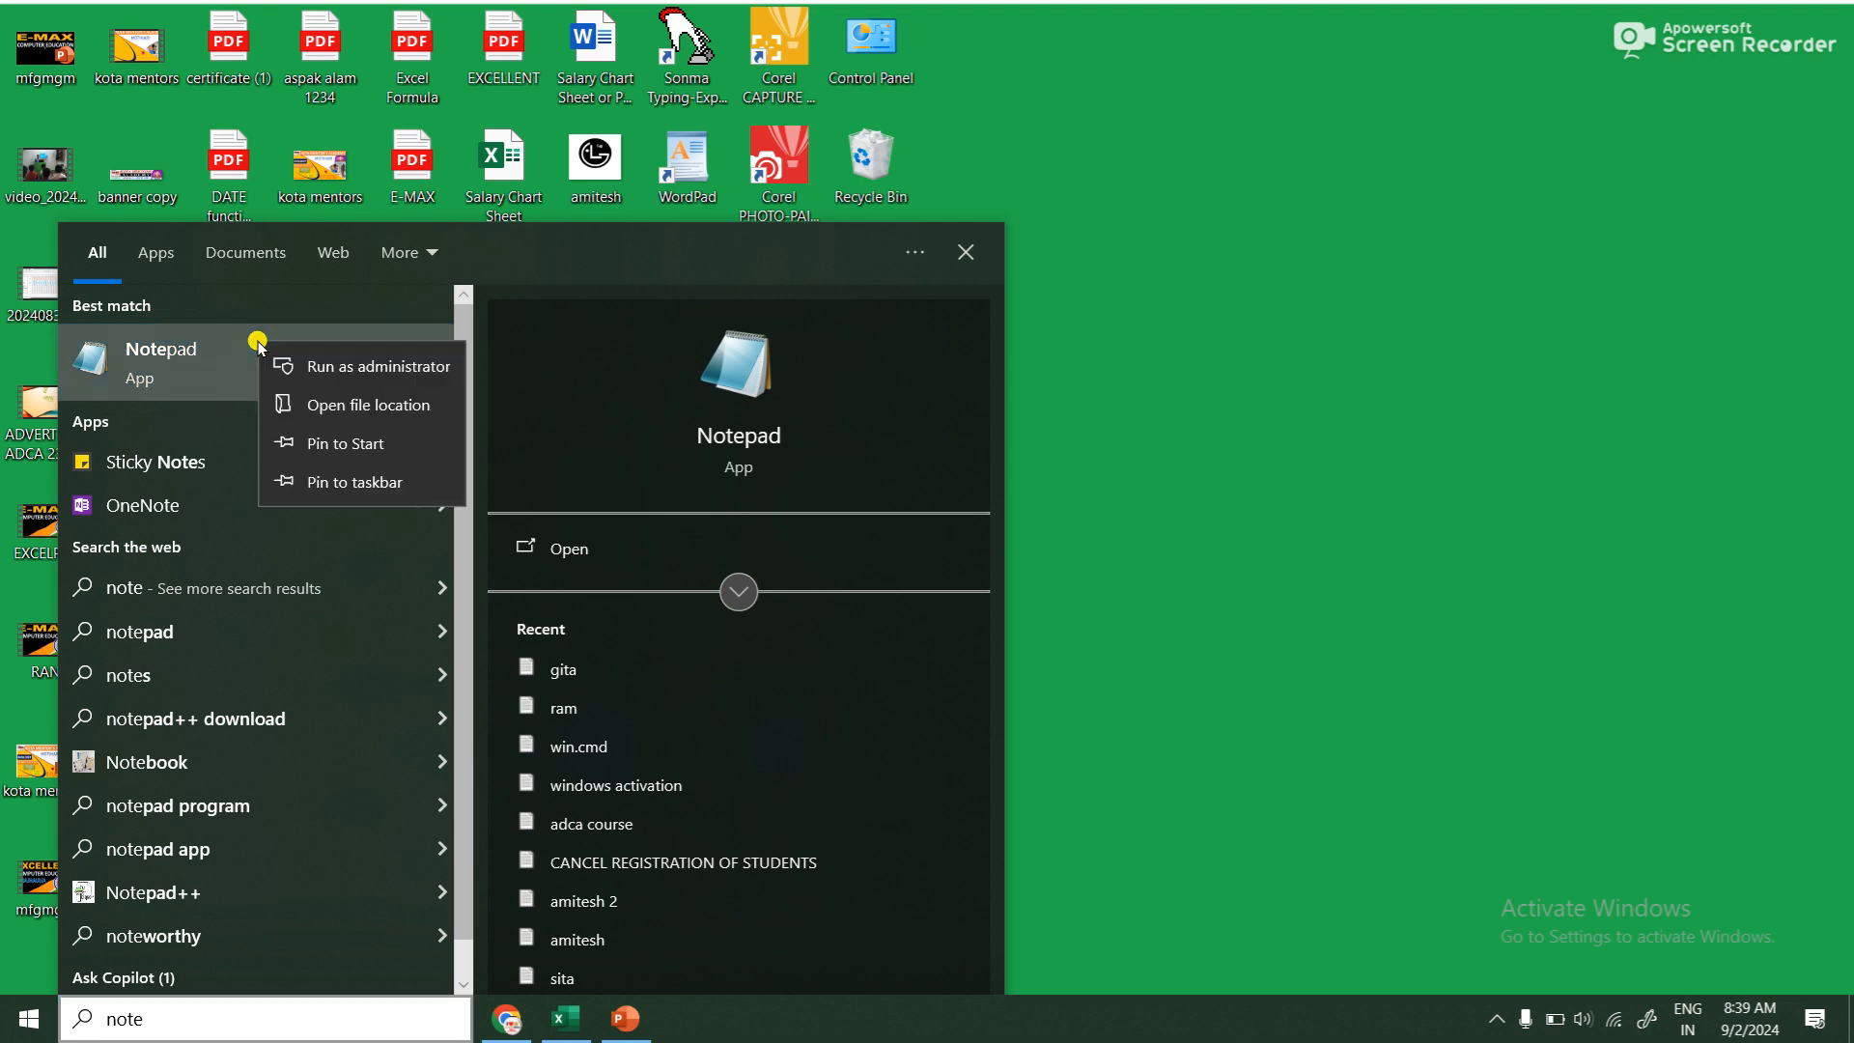
click(340, 423)
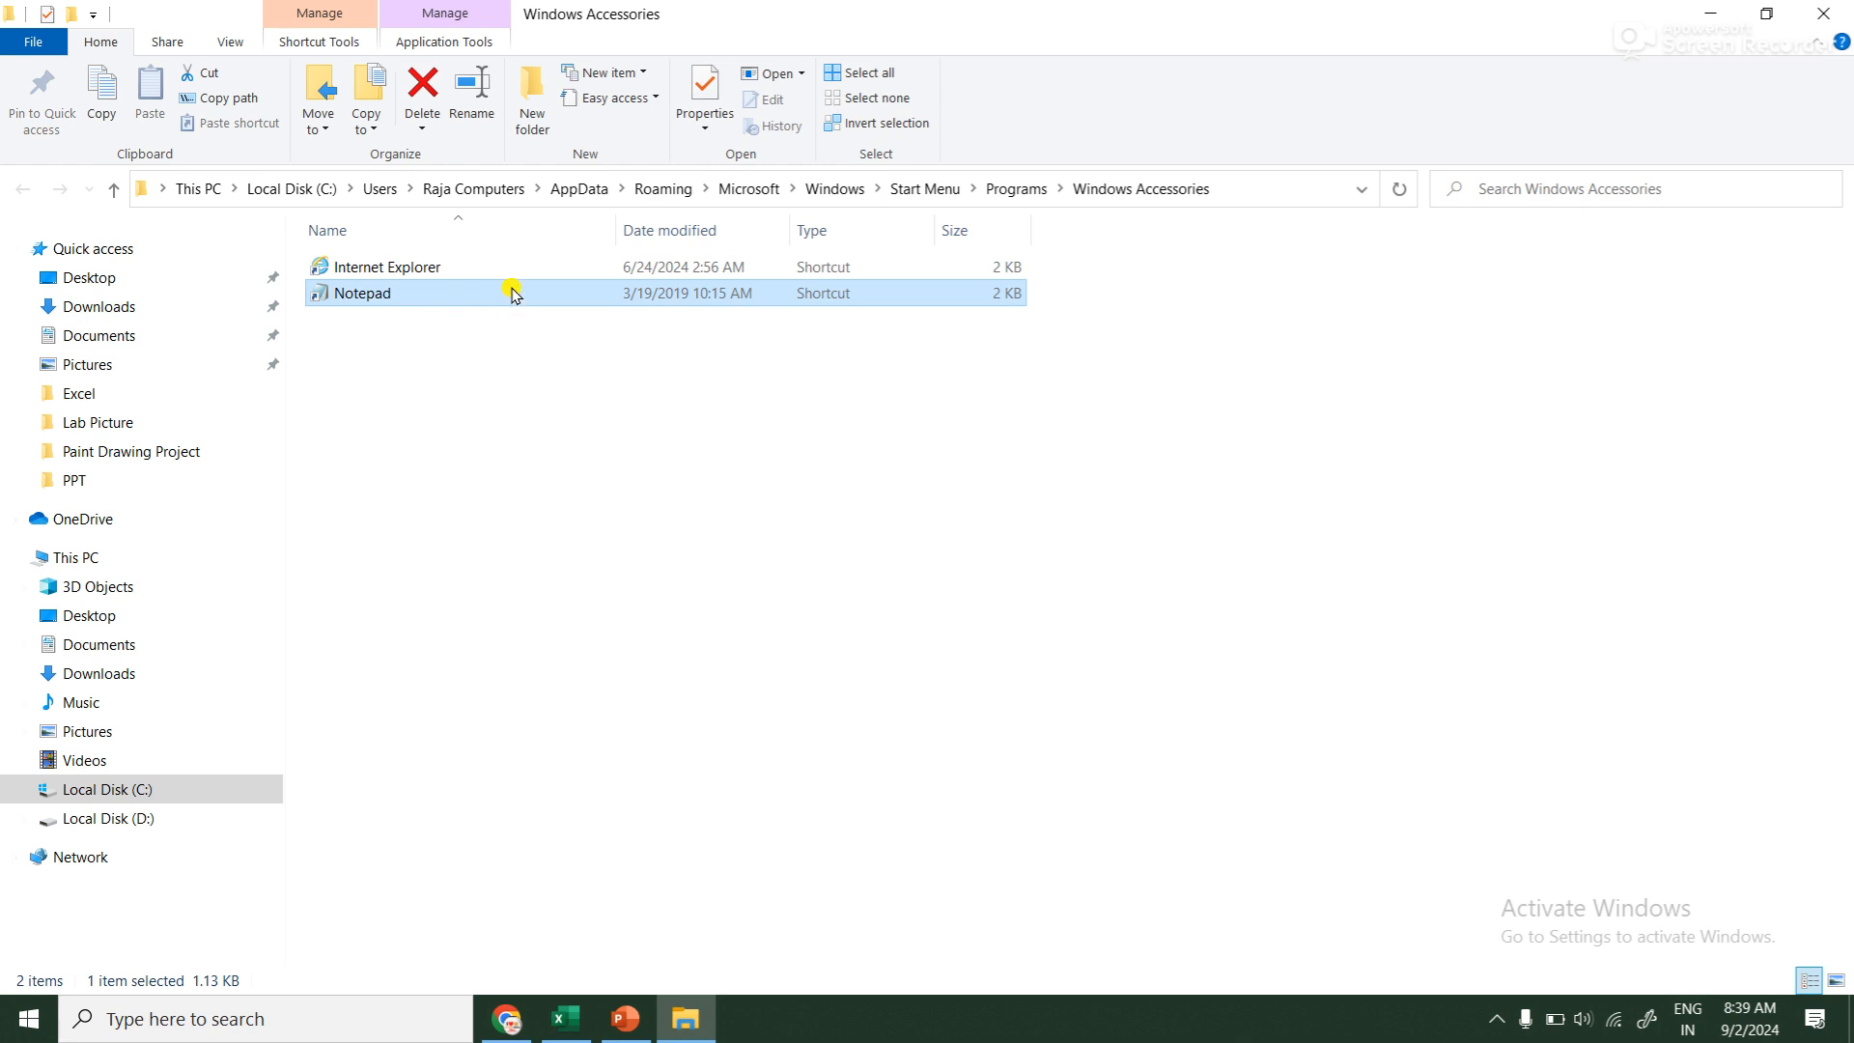
Send the Notepad shortcut in the Windows Accessories folder to the desktop as a new shortcut and close the folder
right_click(512, 293)
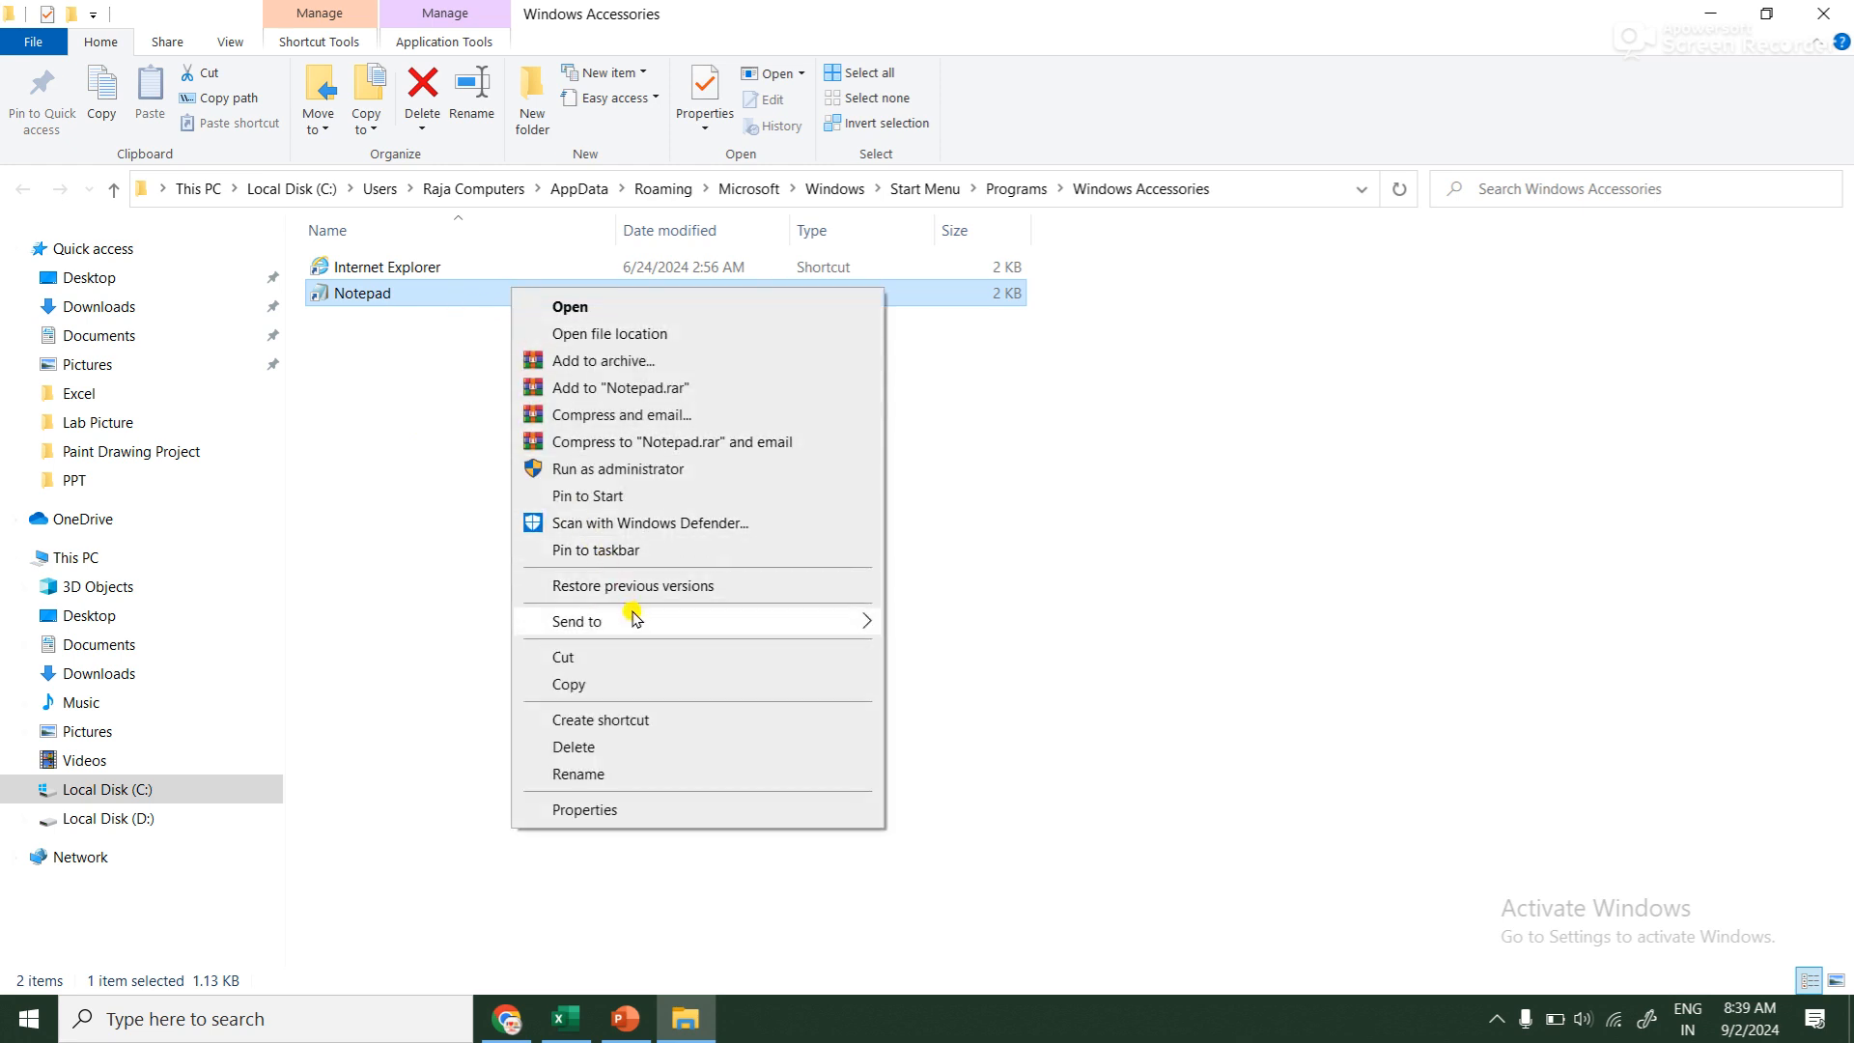
mouse_move(635, 620)
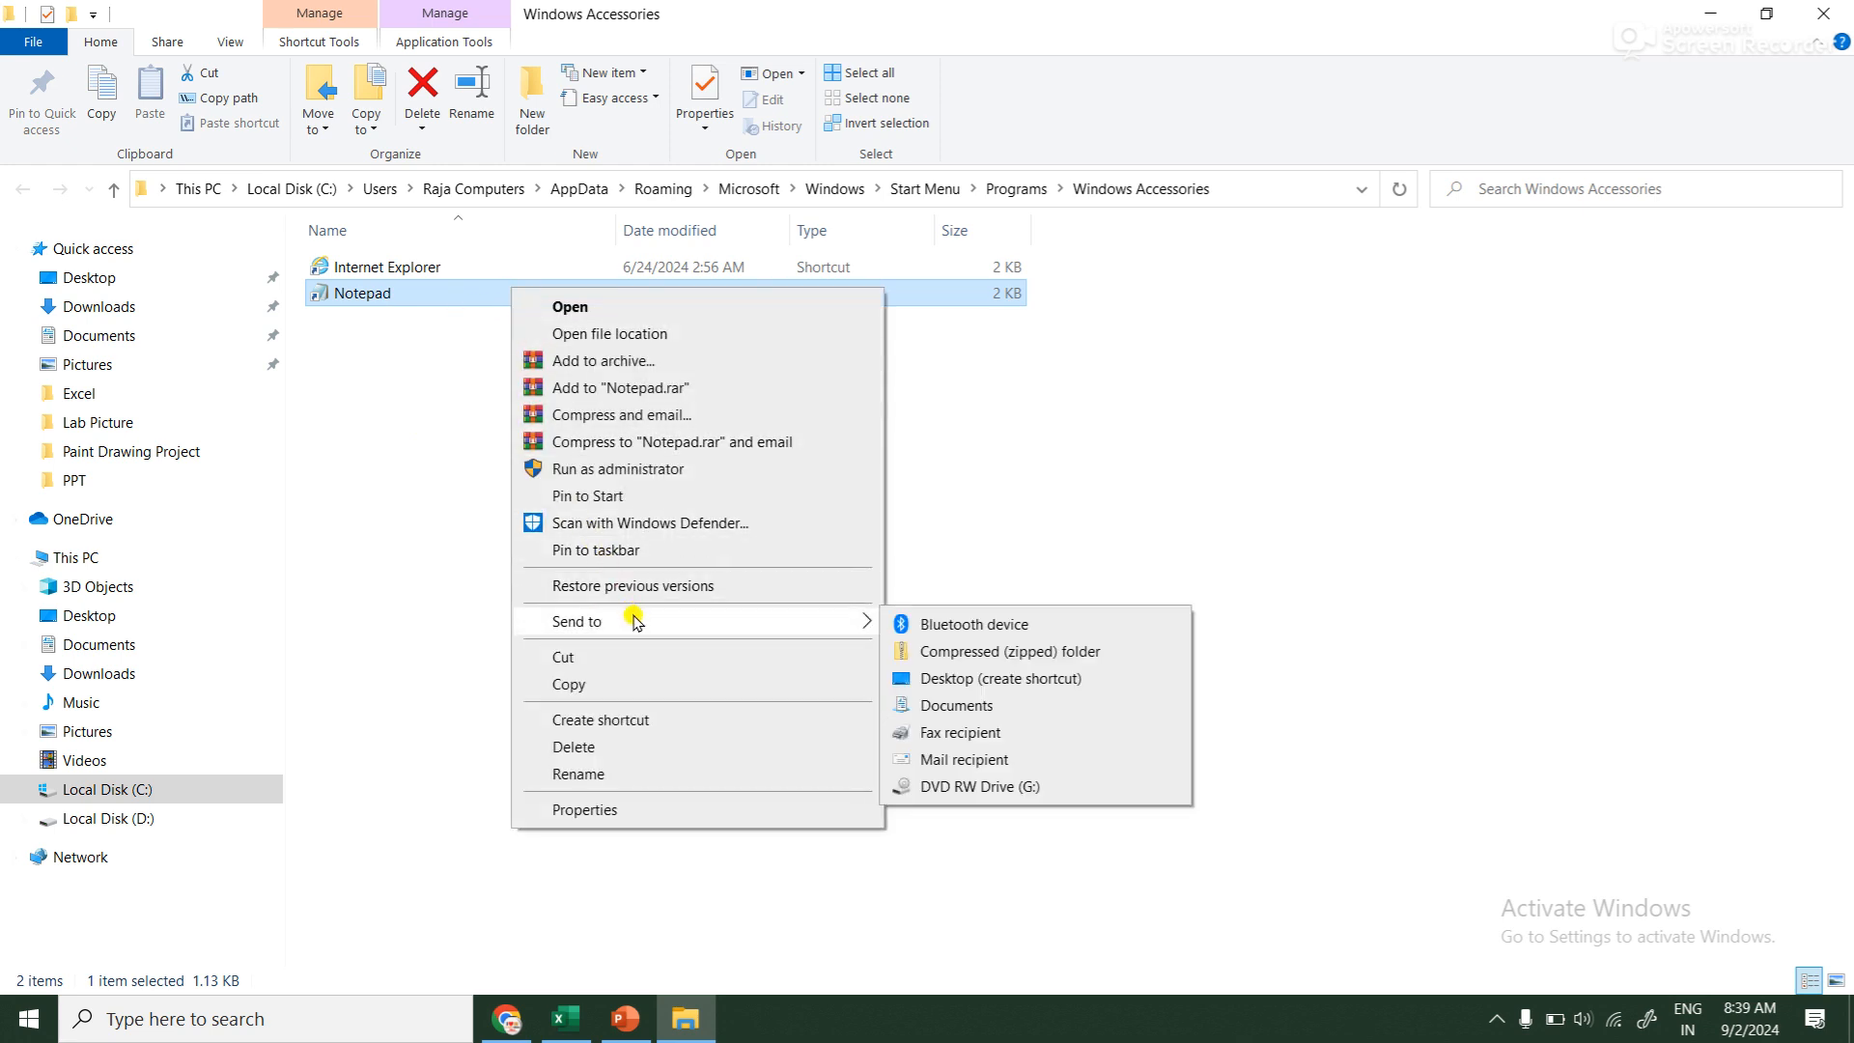
click(967, 678)
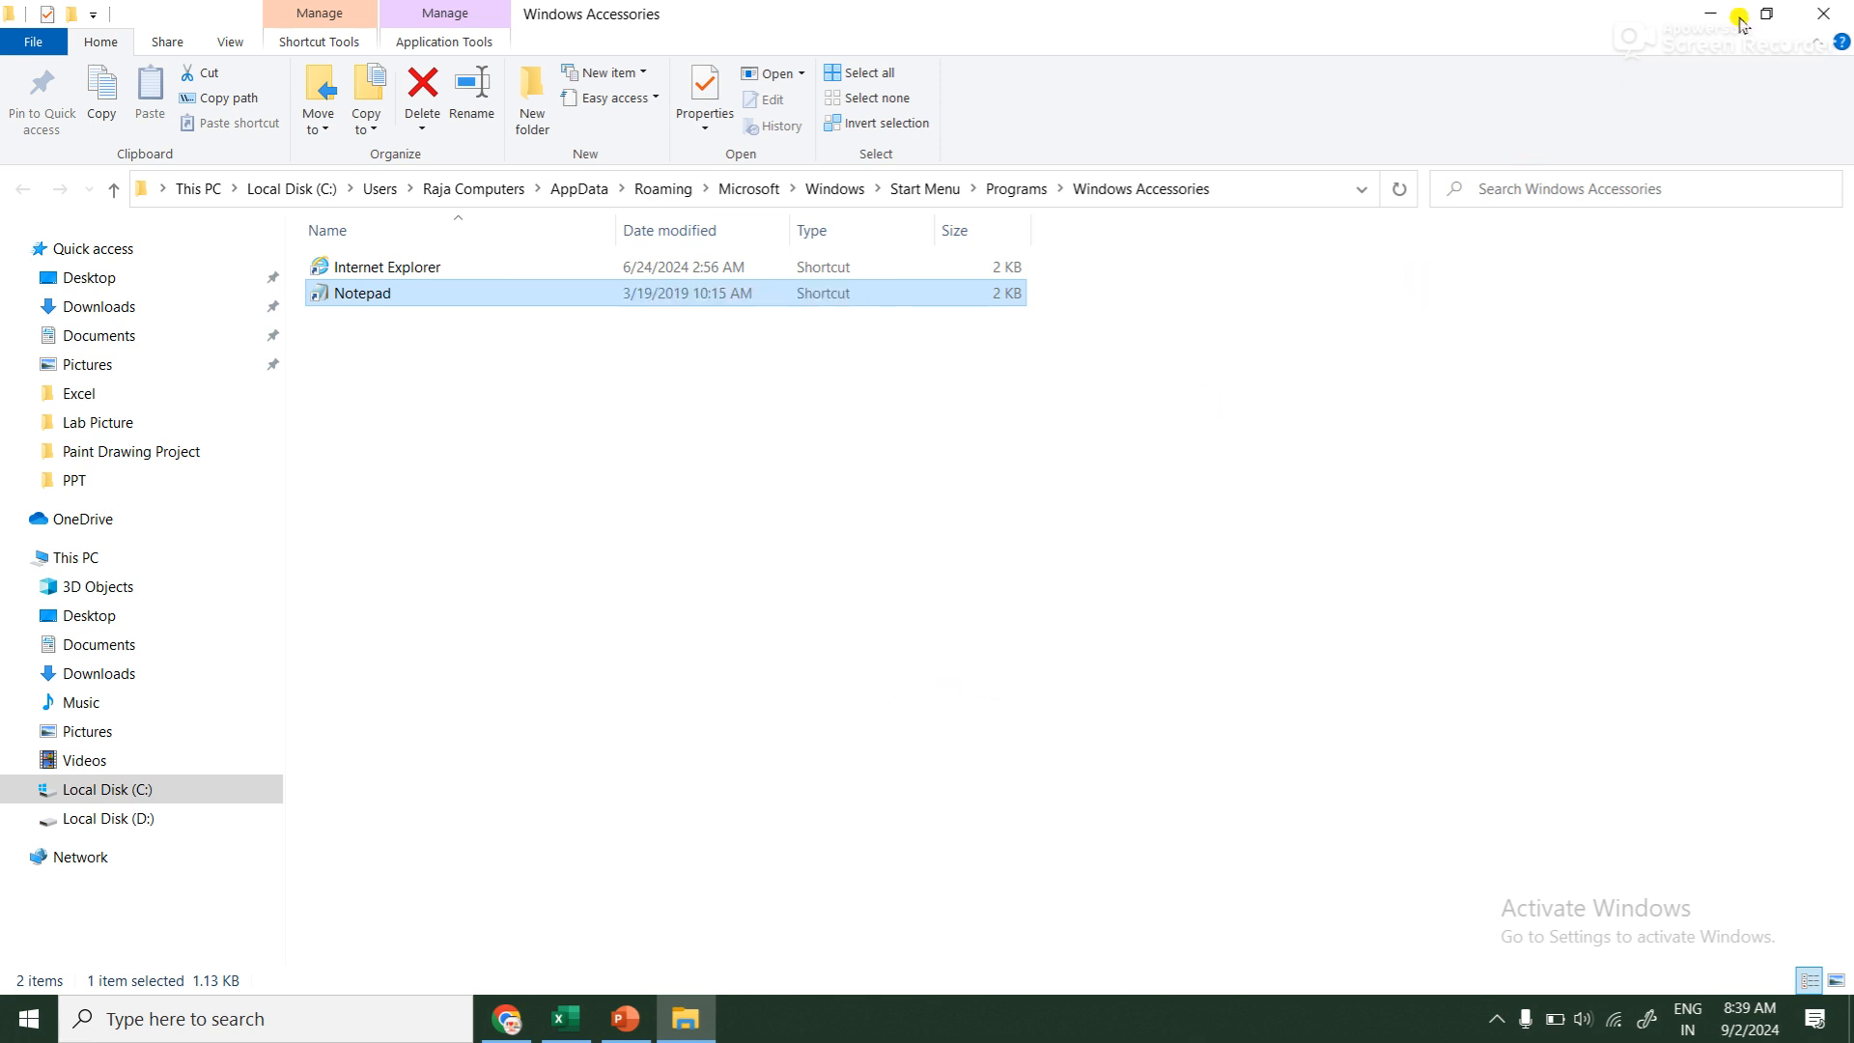
click(1824, 14)
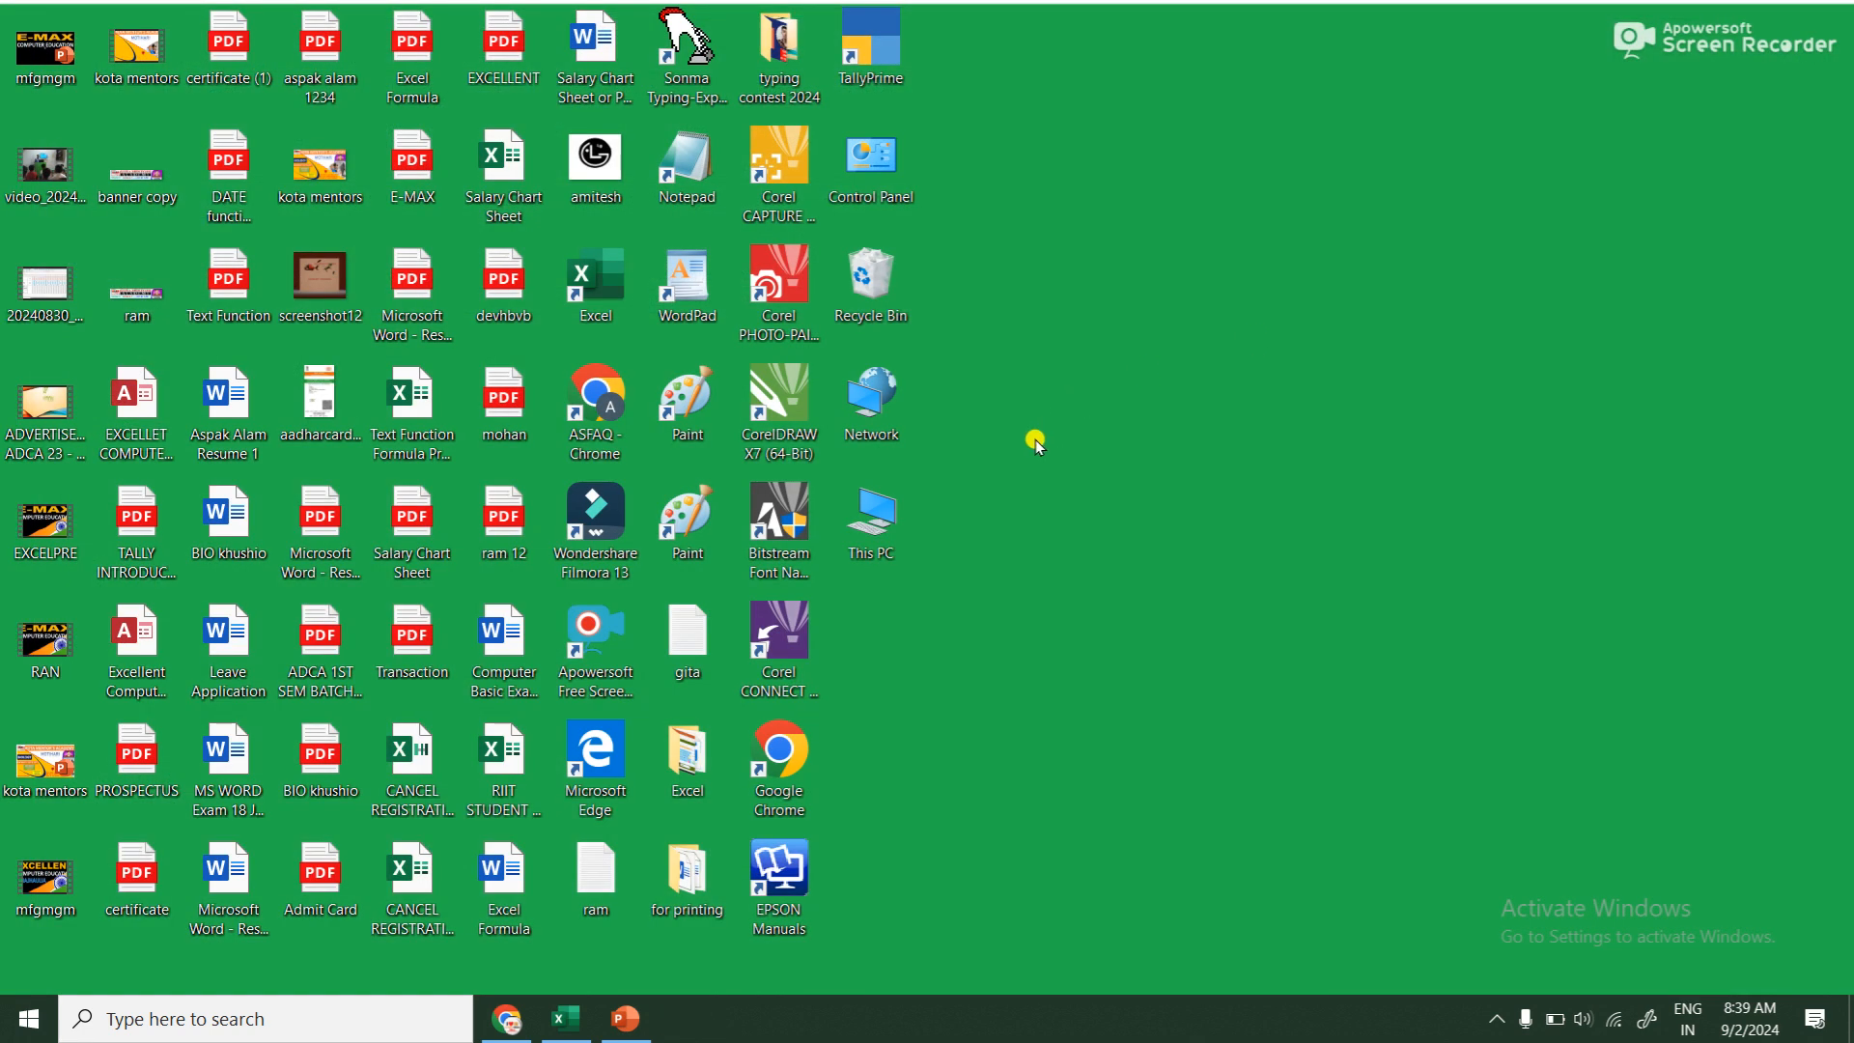
Open Notepad from its new desktop shortcut and maximize the window
double_click(675, 150)
click(1675, 53)
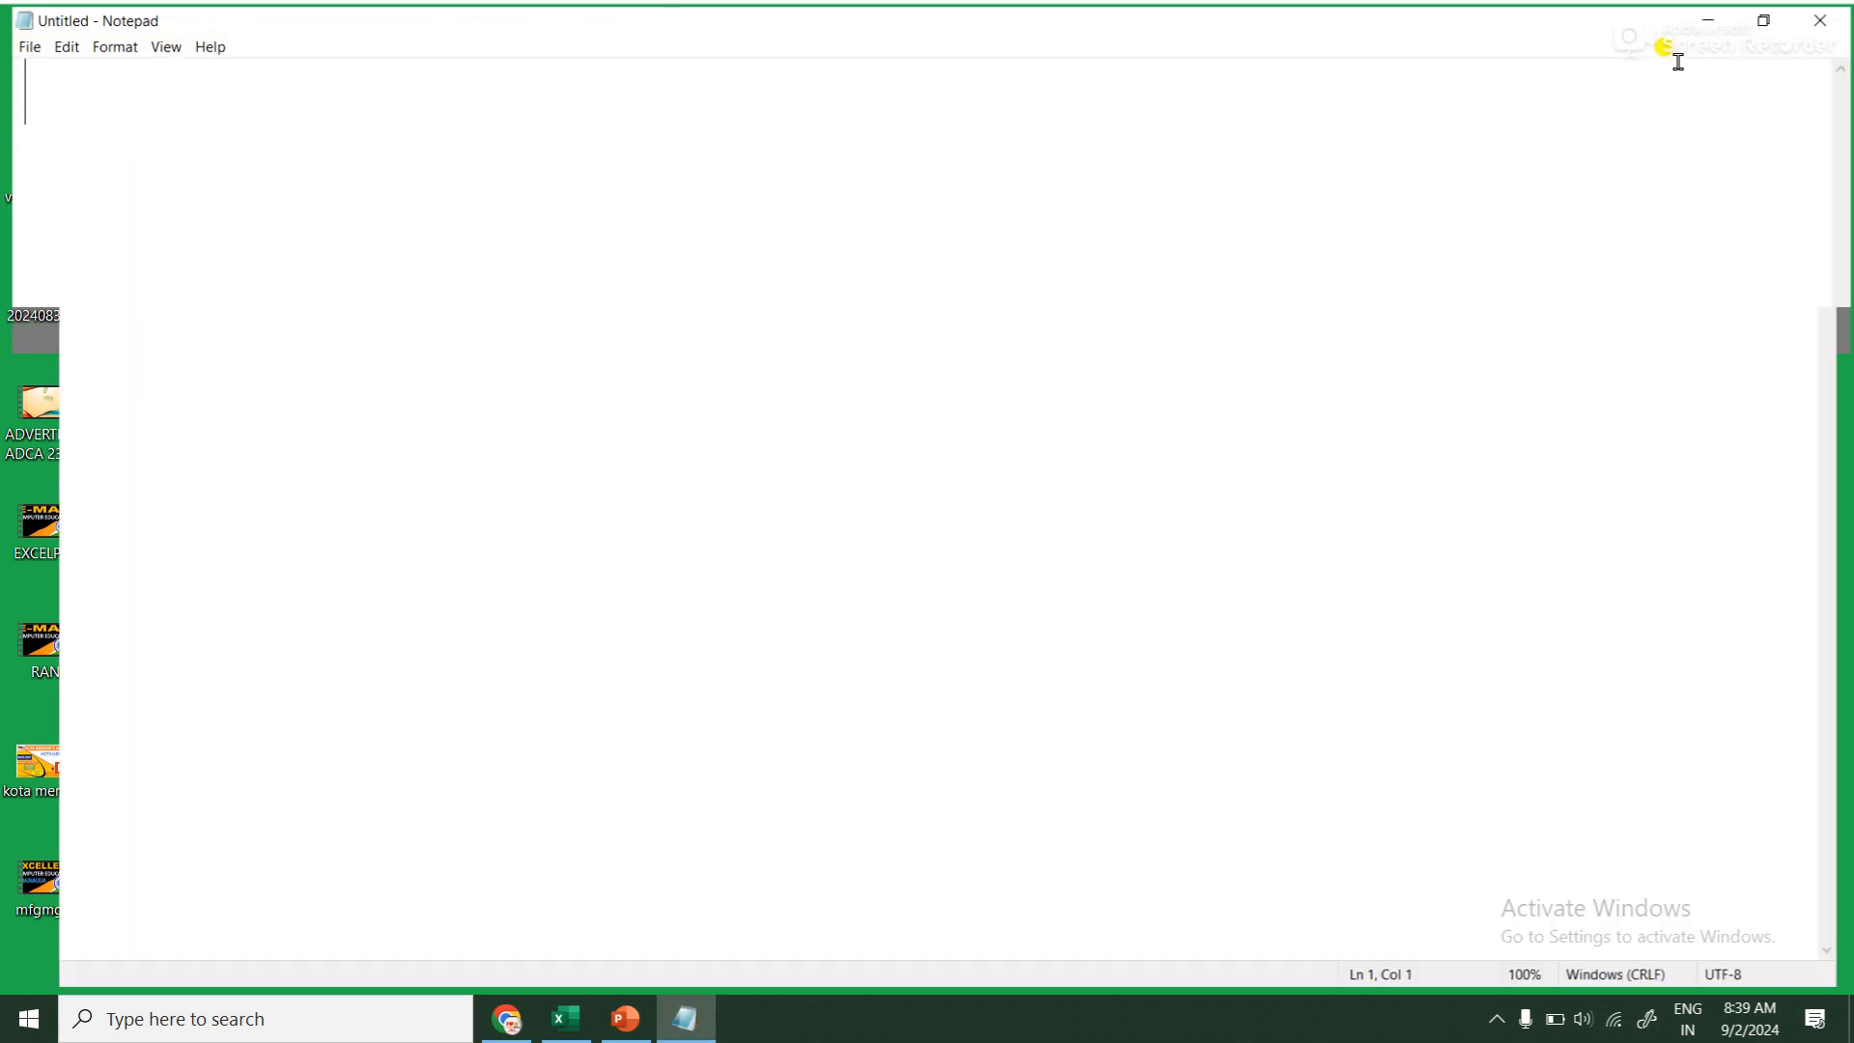
Close Notepad, search Windows for the Notepad app and open its file location
click(1827, 14)
click(270, 1021)
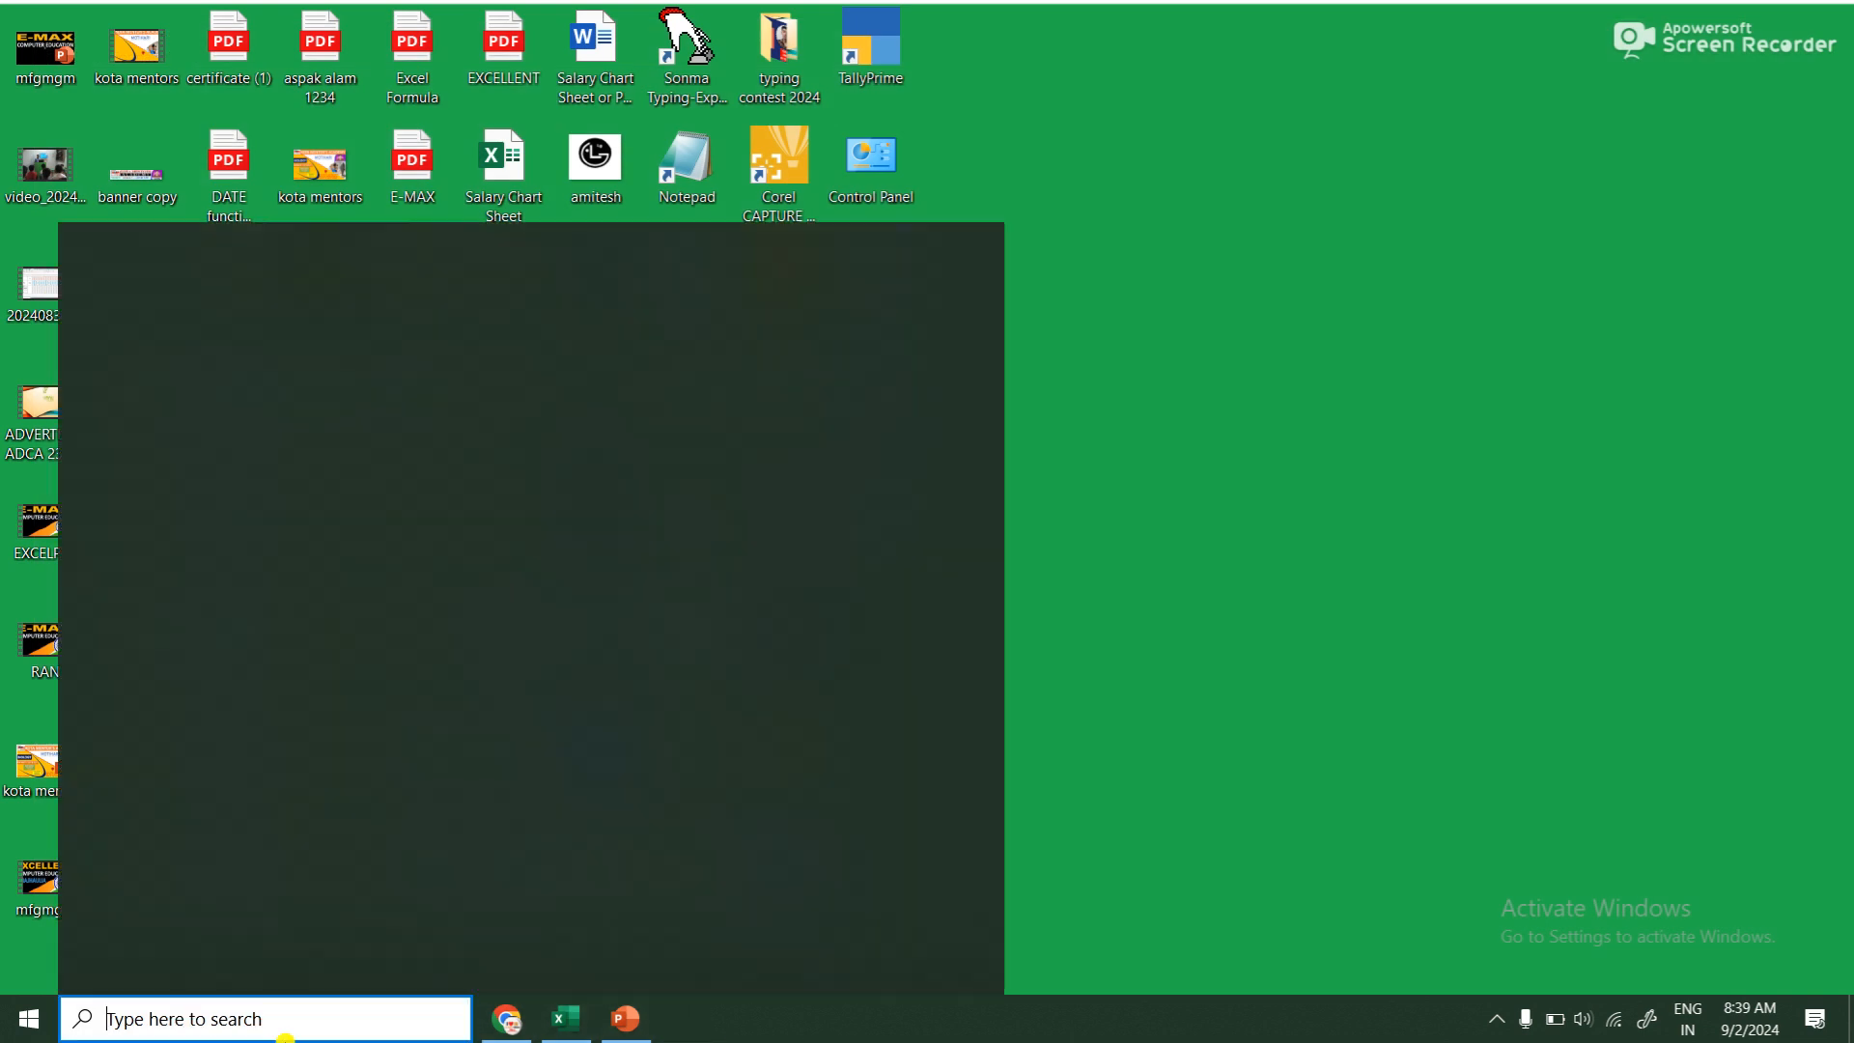
text(no)
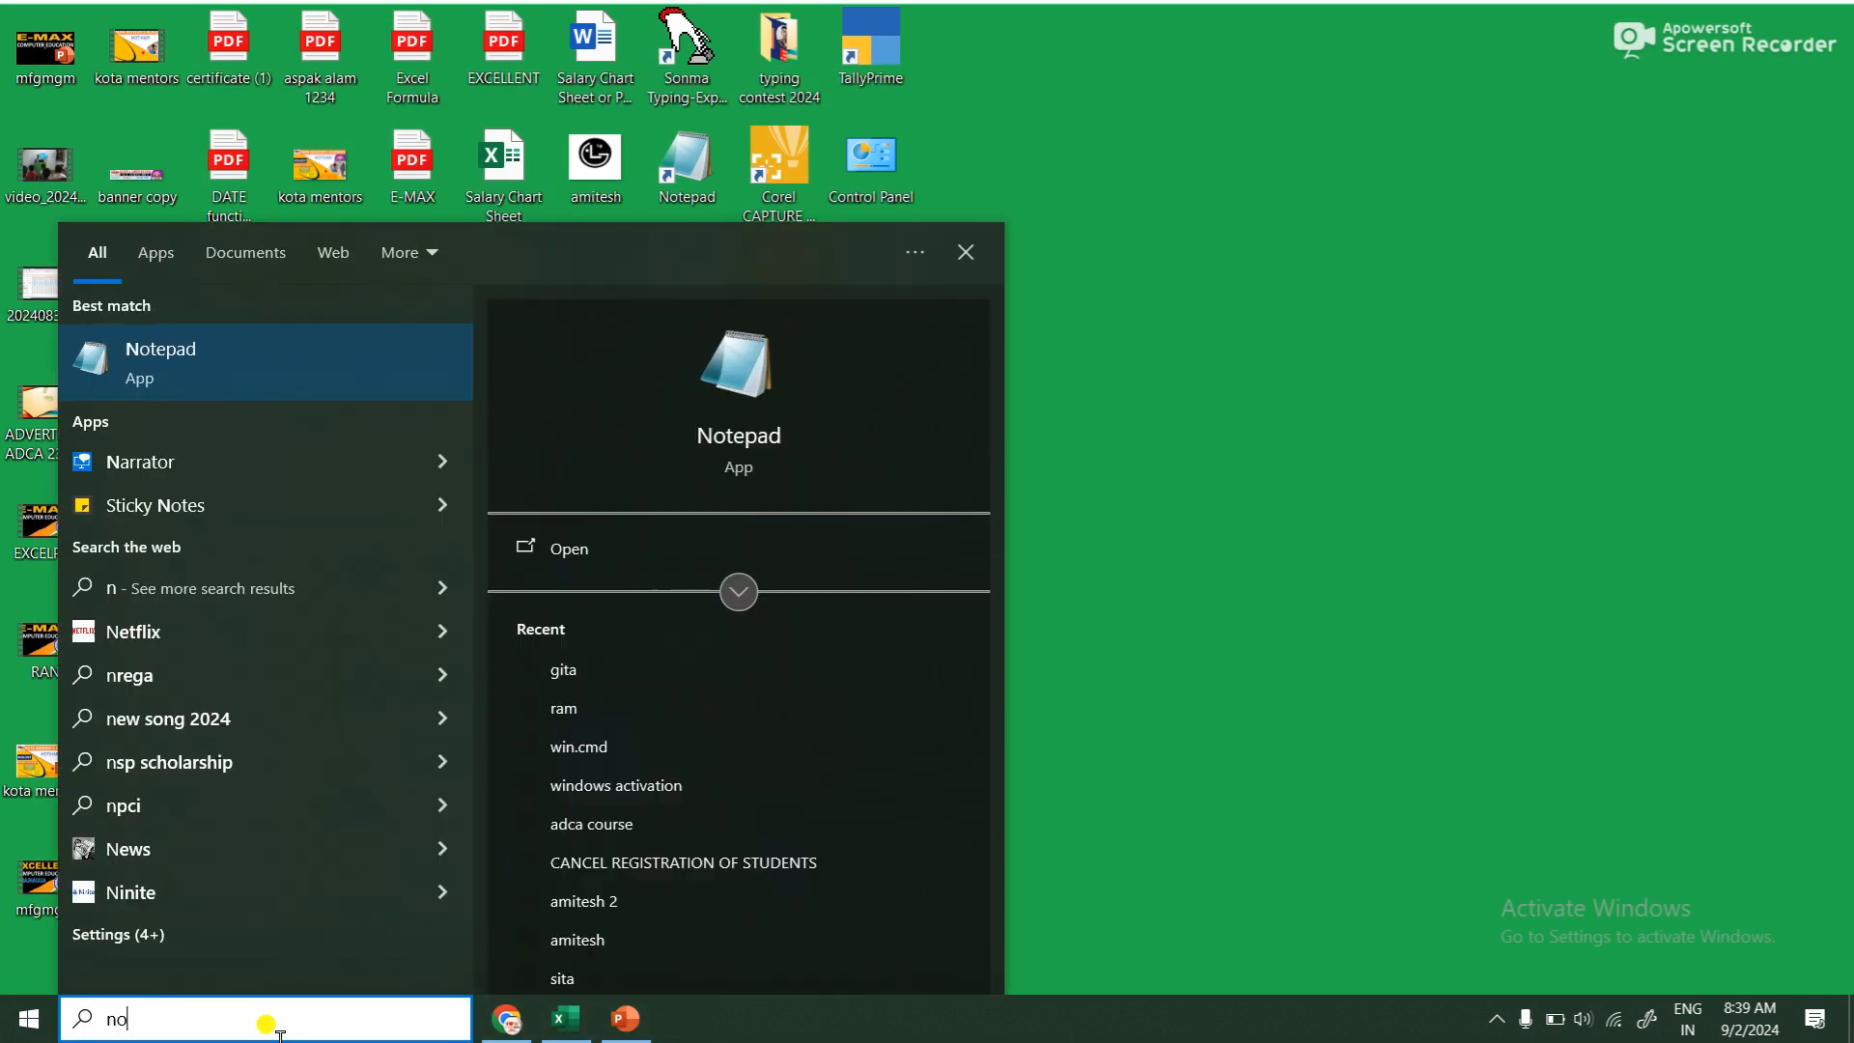
text(tepa)
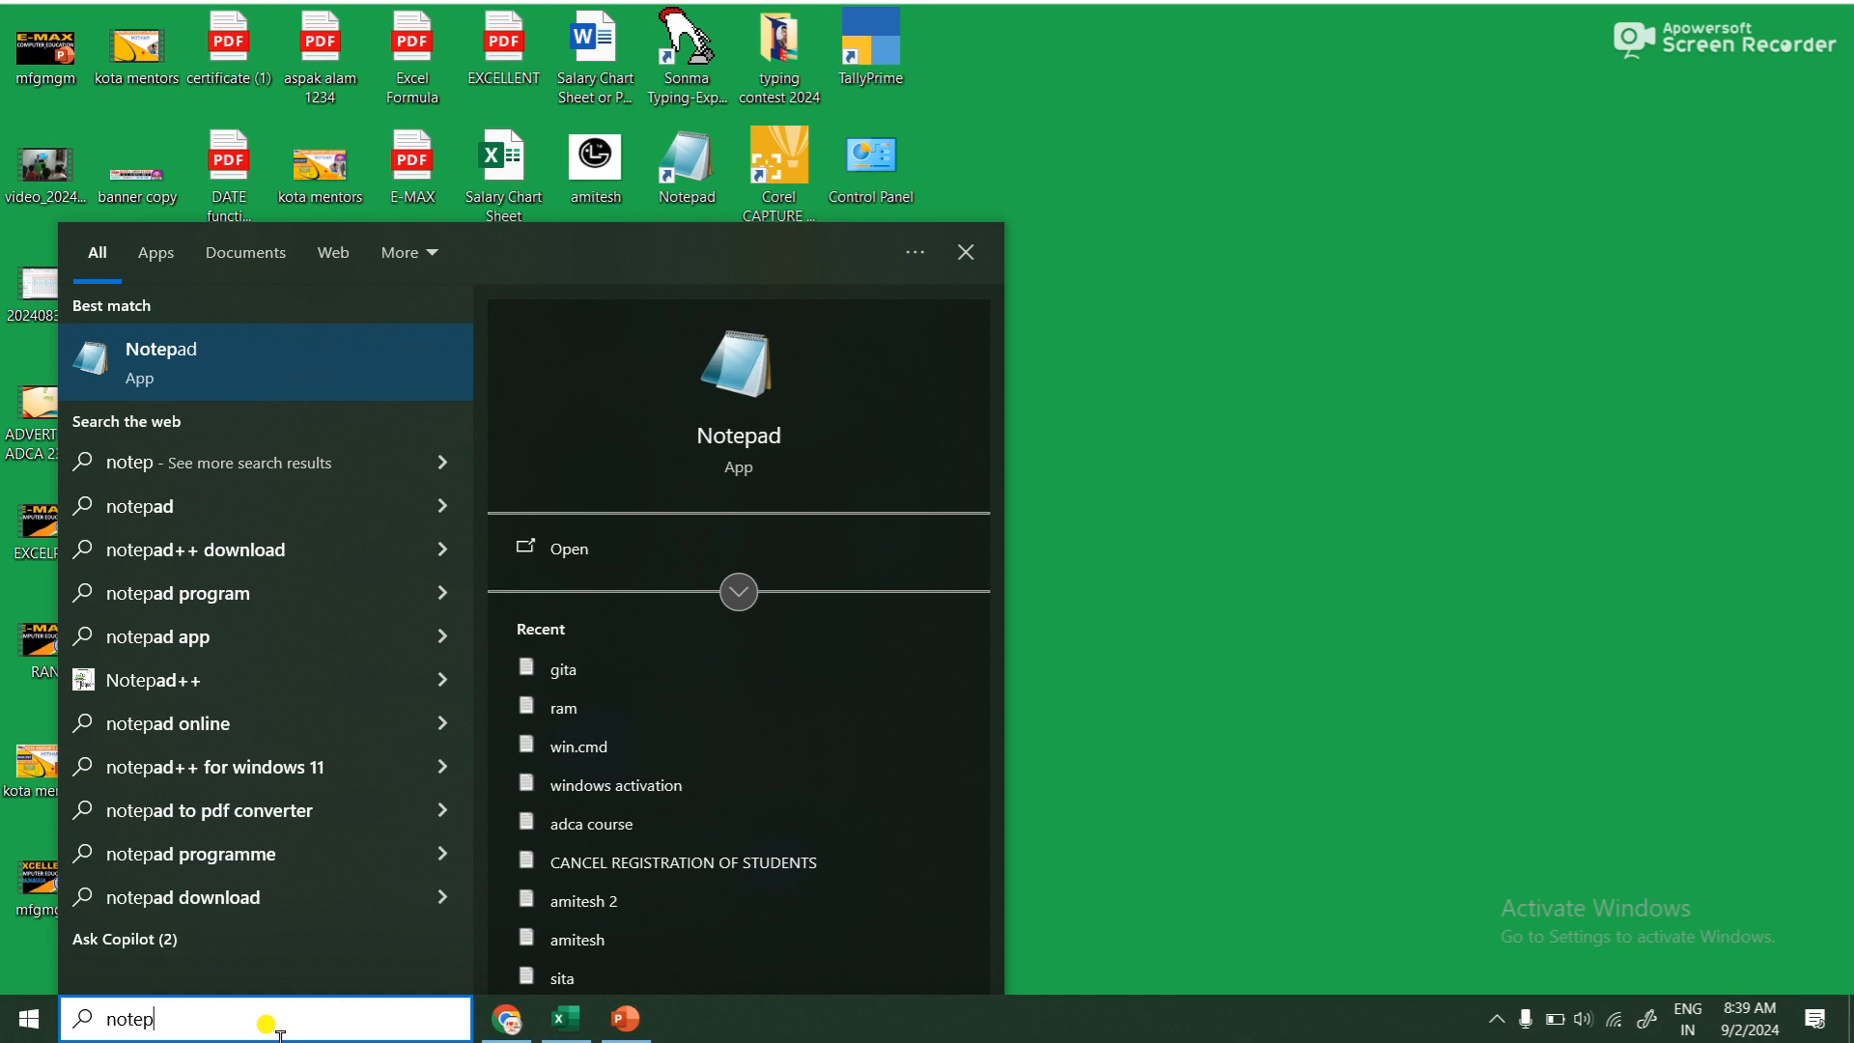
right_click(304, 377)
click(371, 454)
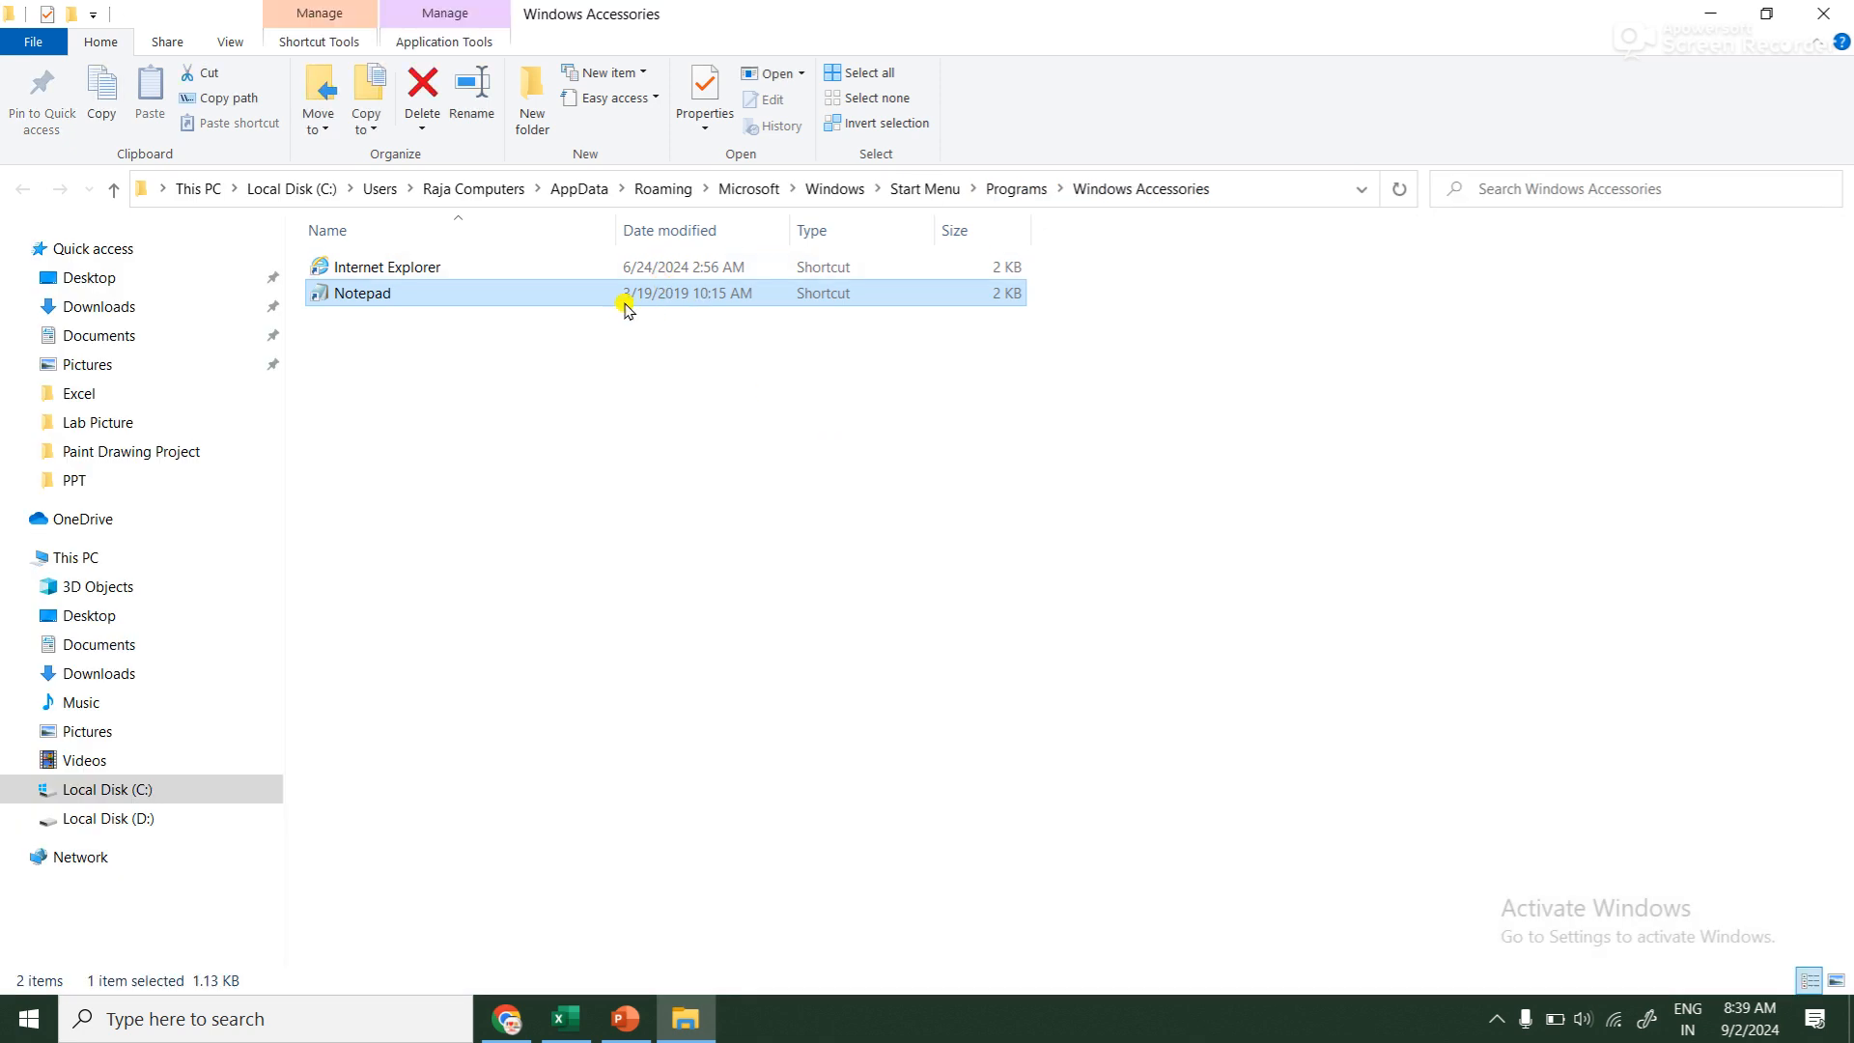
Create another desktop shortcut from the Notepad item in Windows Accessories and close the folder window
right_click(516, 294)
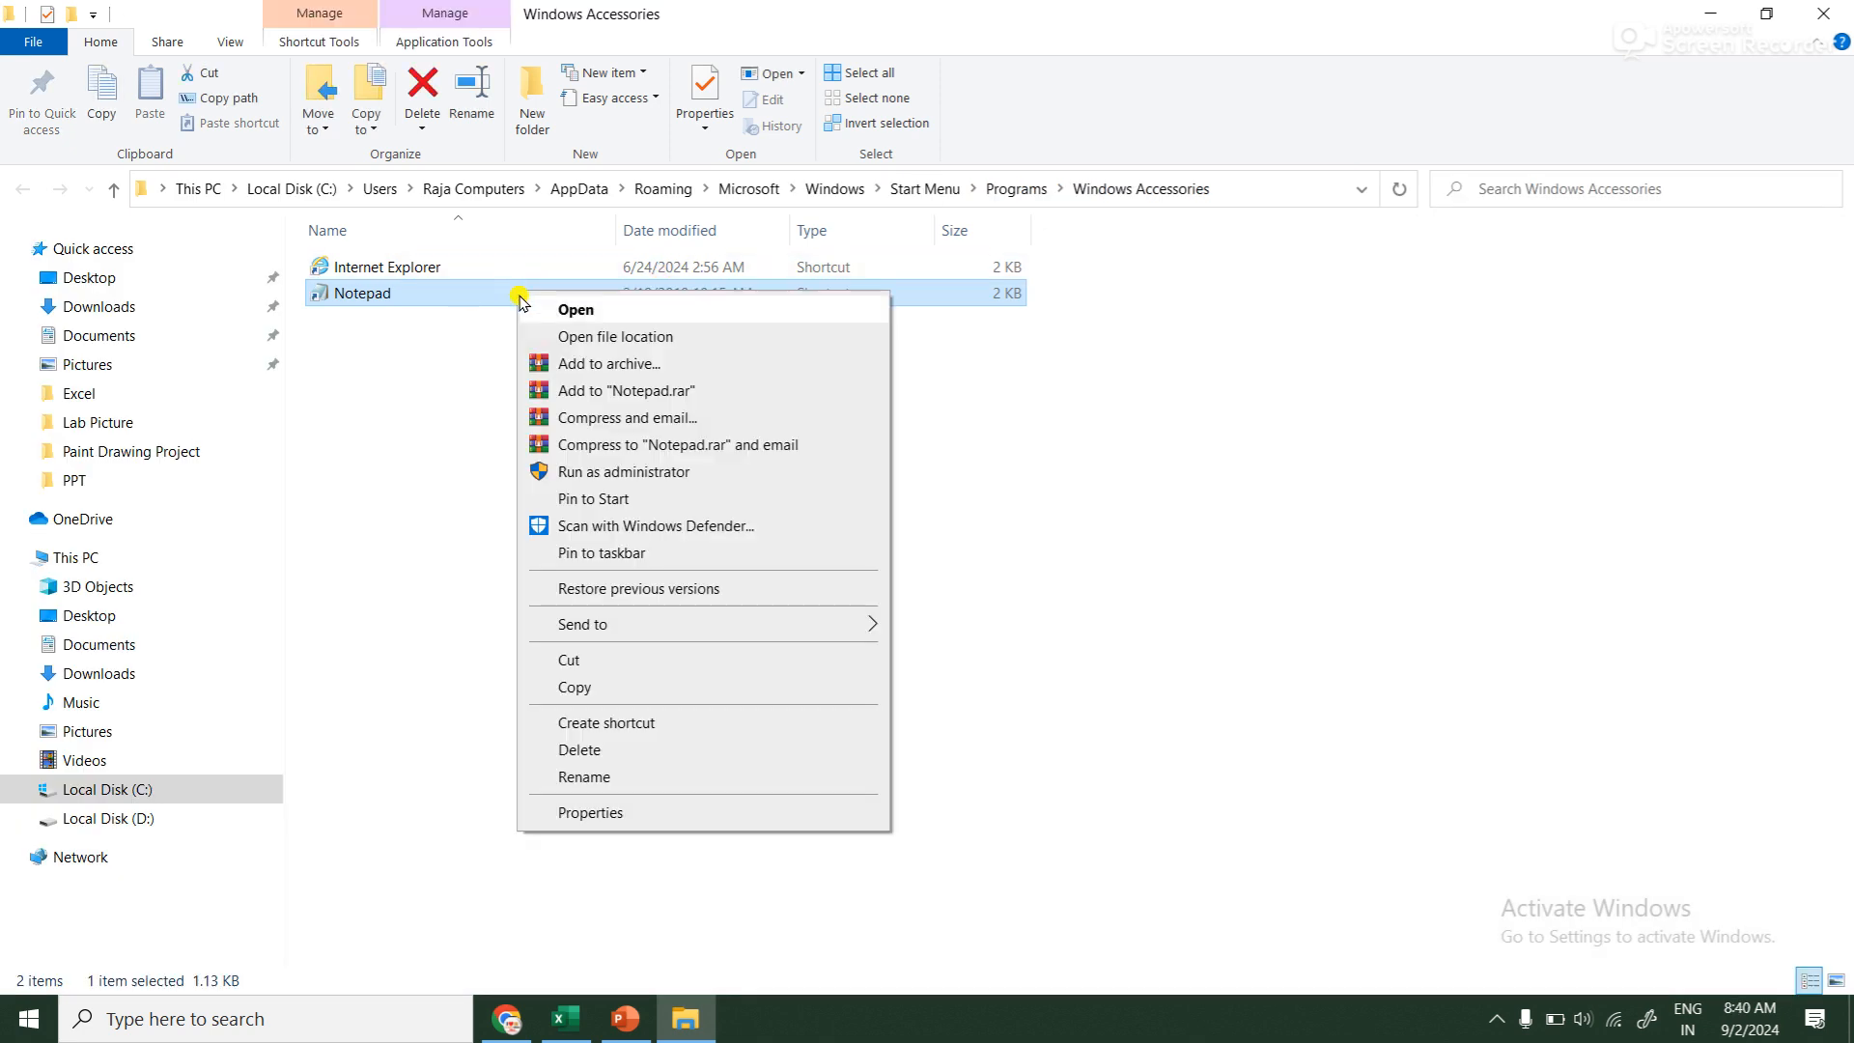
mouse_move(695, 624)
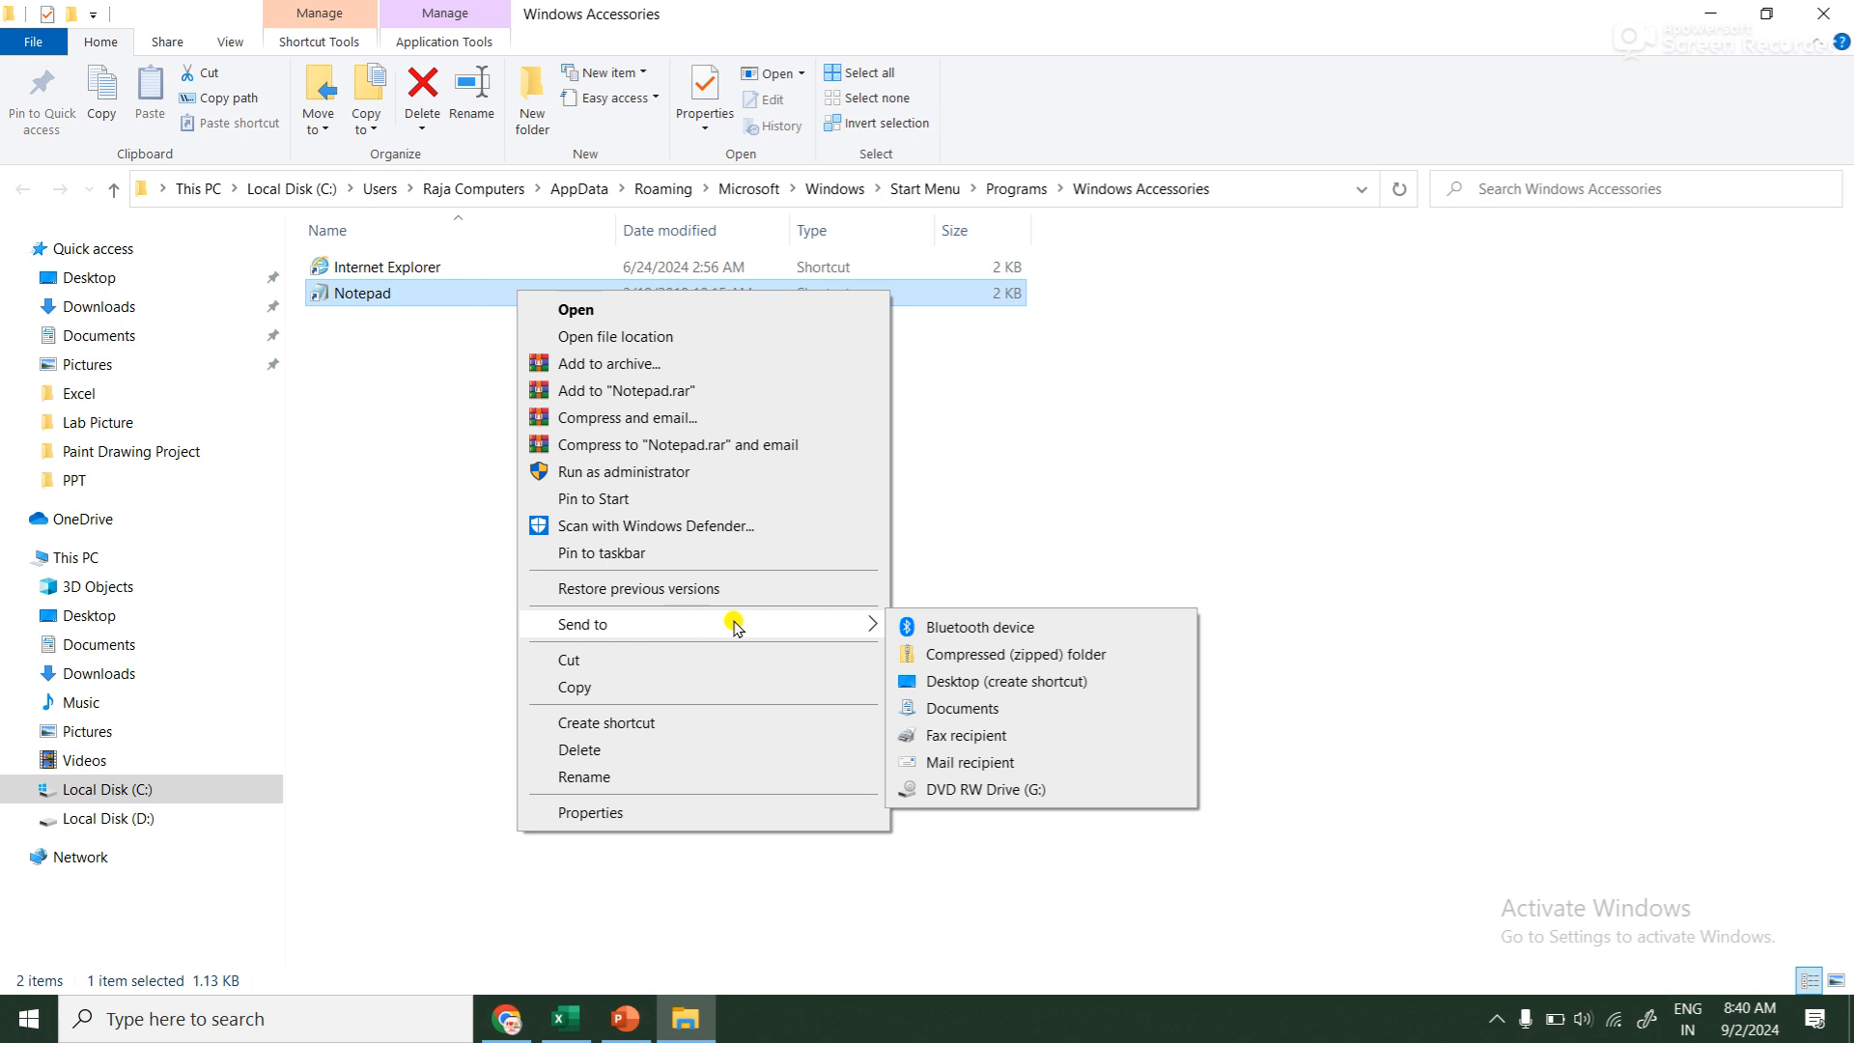
click(1004, 681)
click(1824, 14)
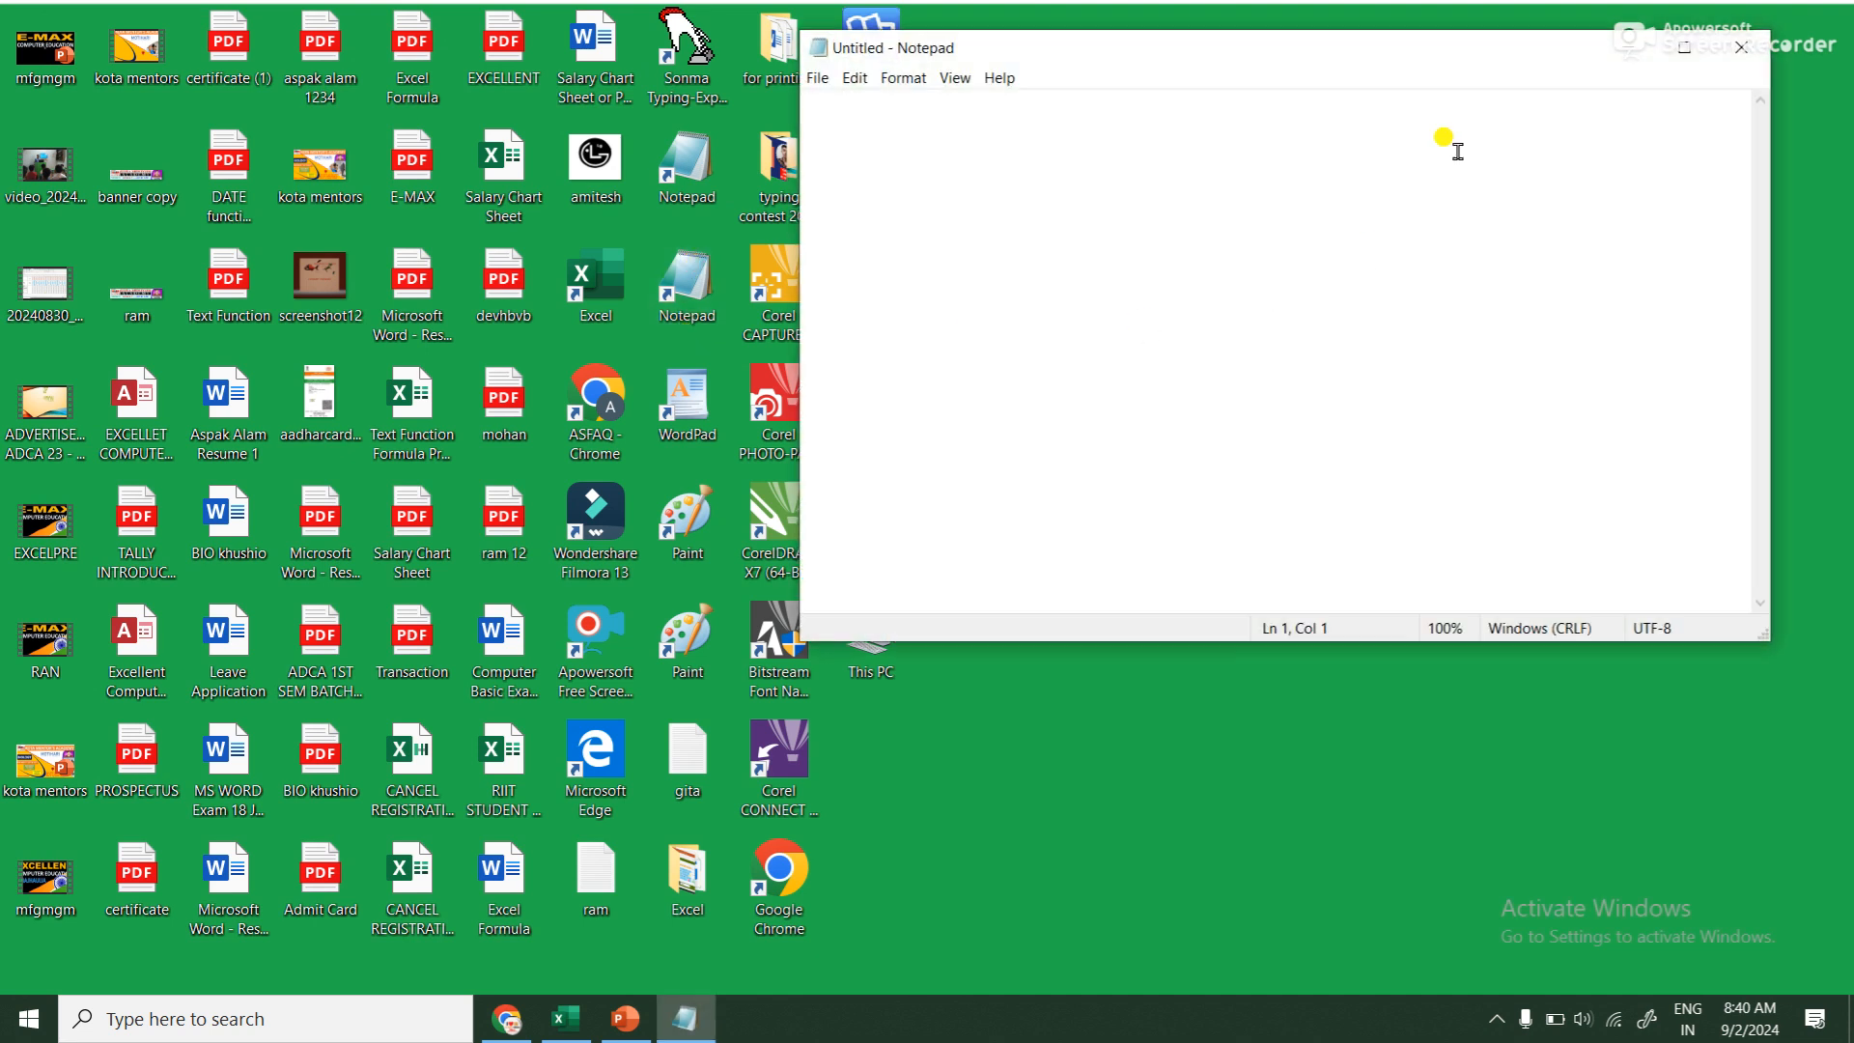
Maximize the Notepad window, minimize it to the taskbar and bring it back up
click(1685, 53)
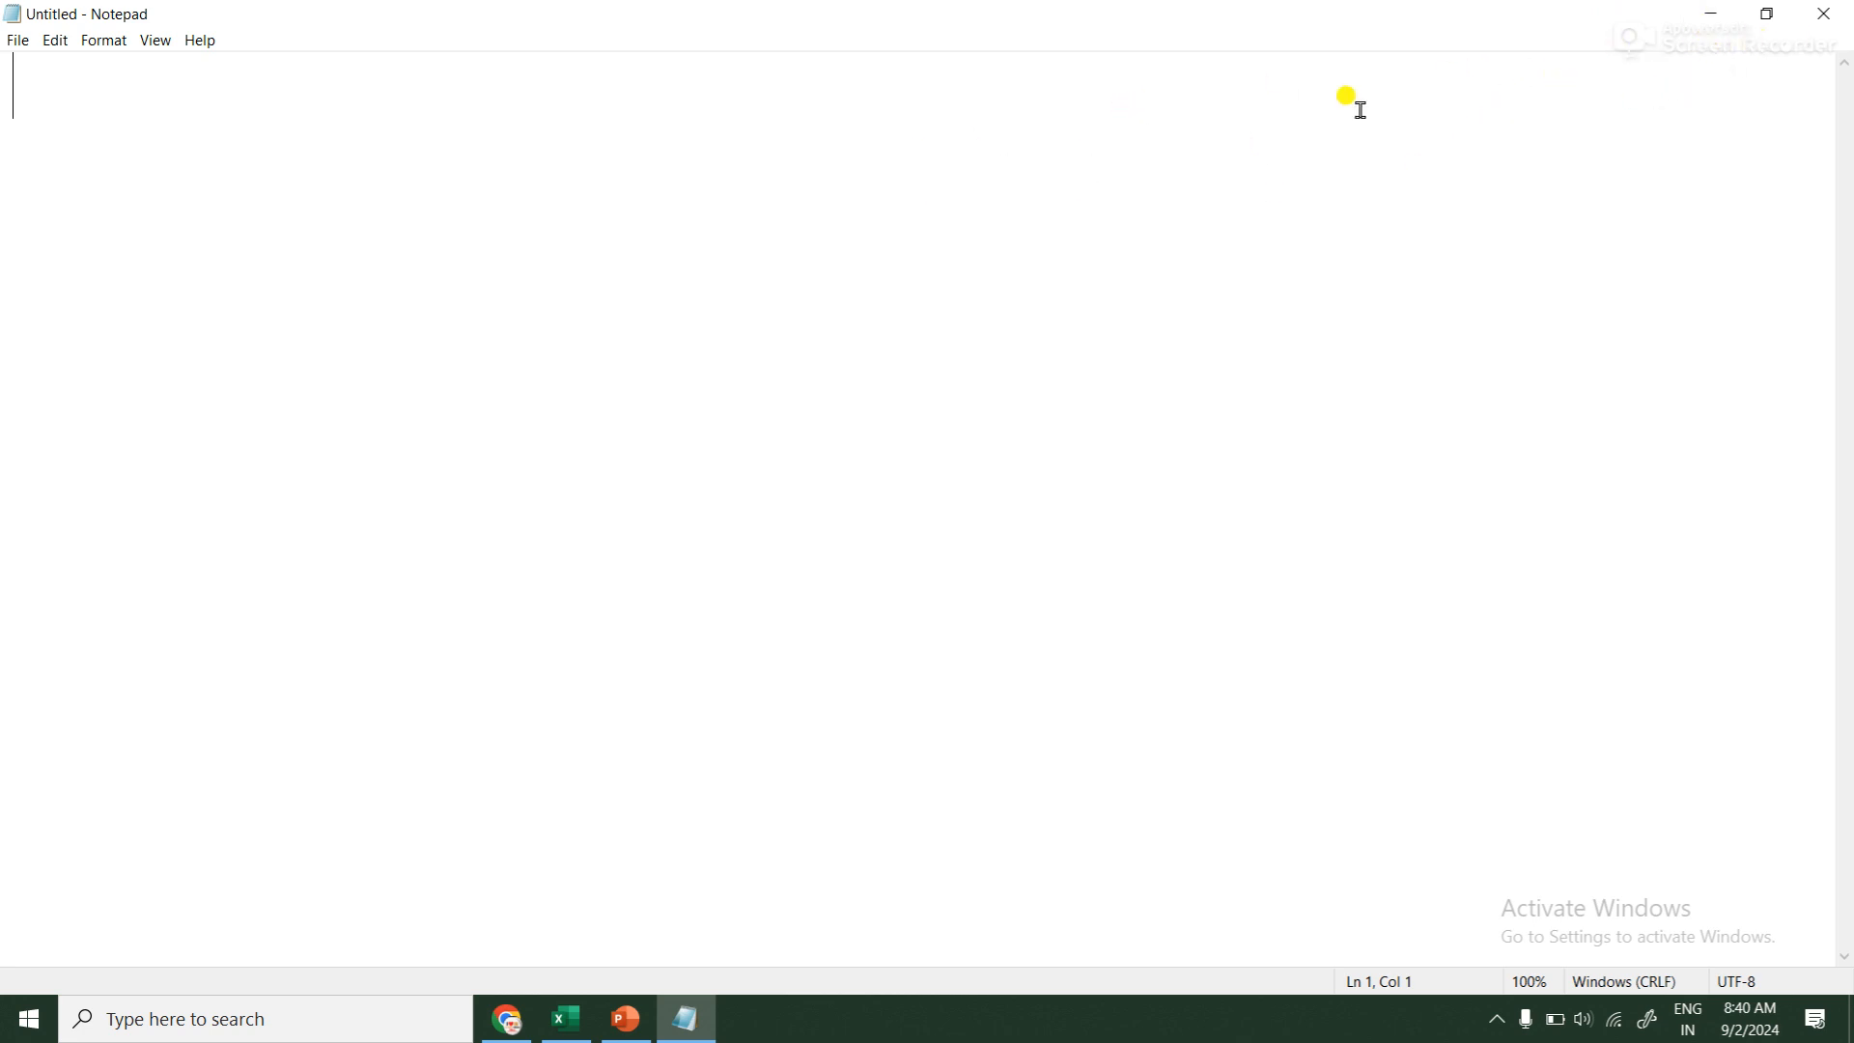
click(1706, 16)
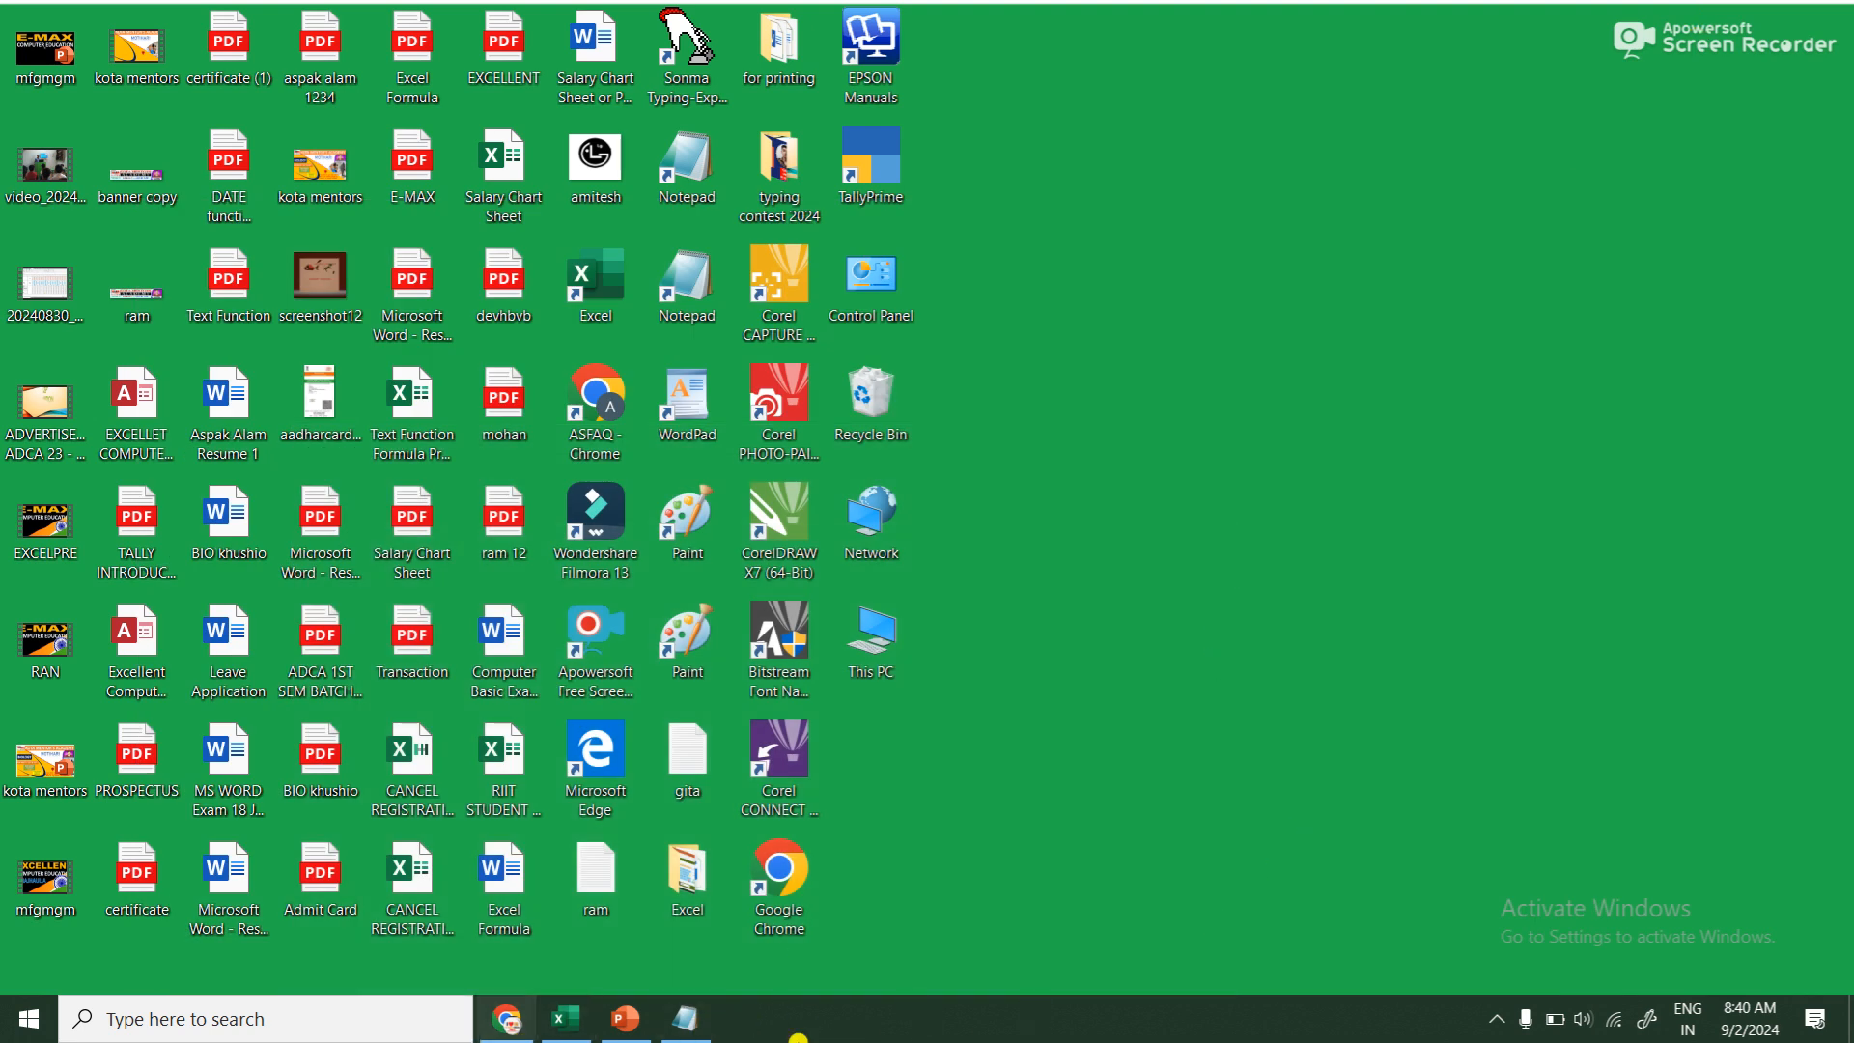
mouse_move(696, 1026)
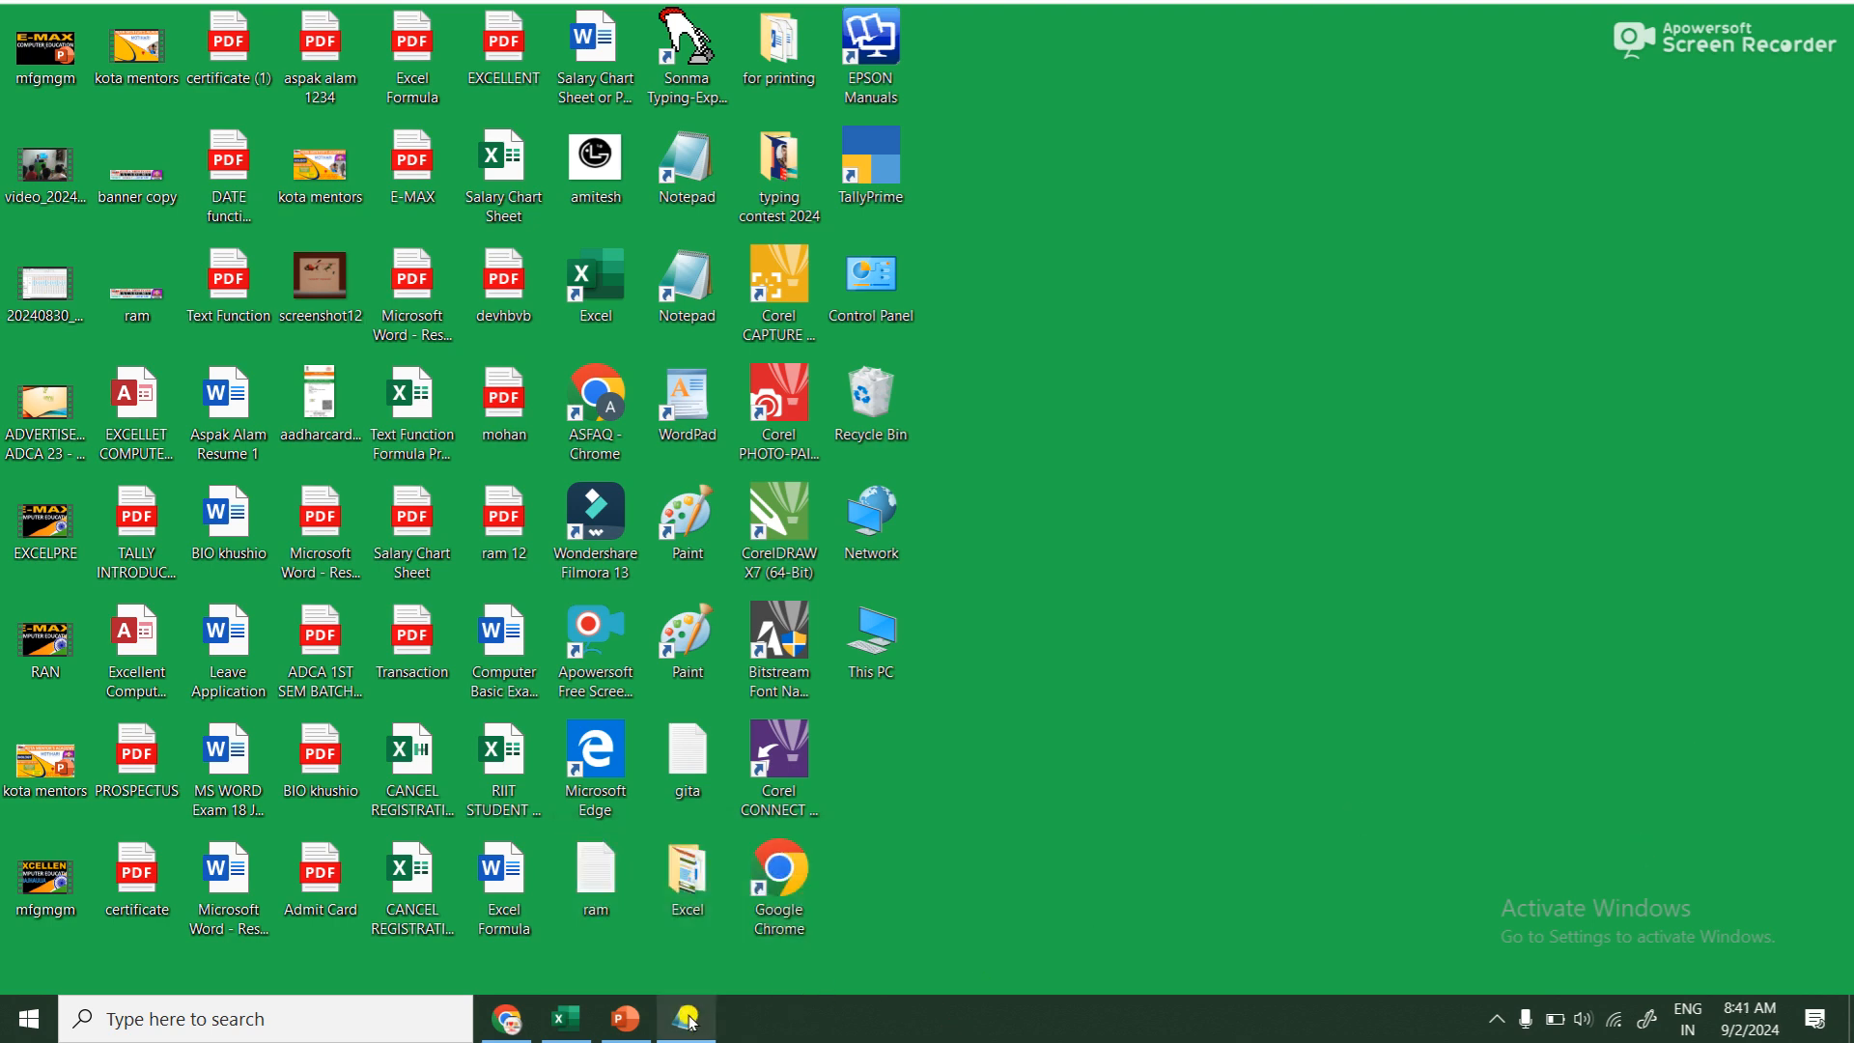
click(691, 1023)
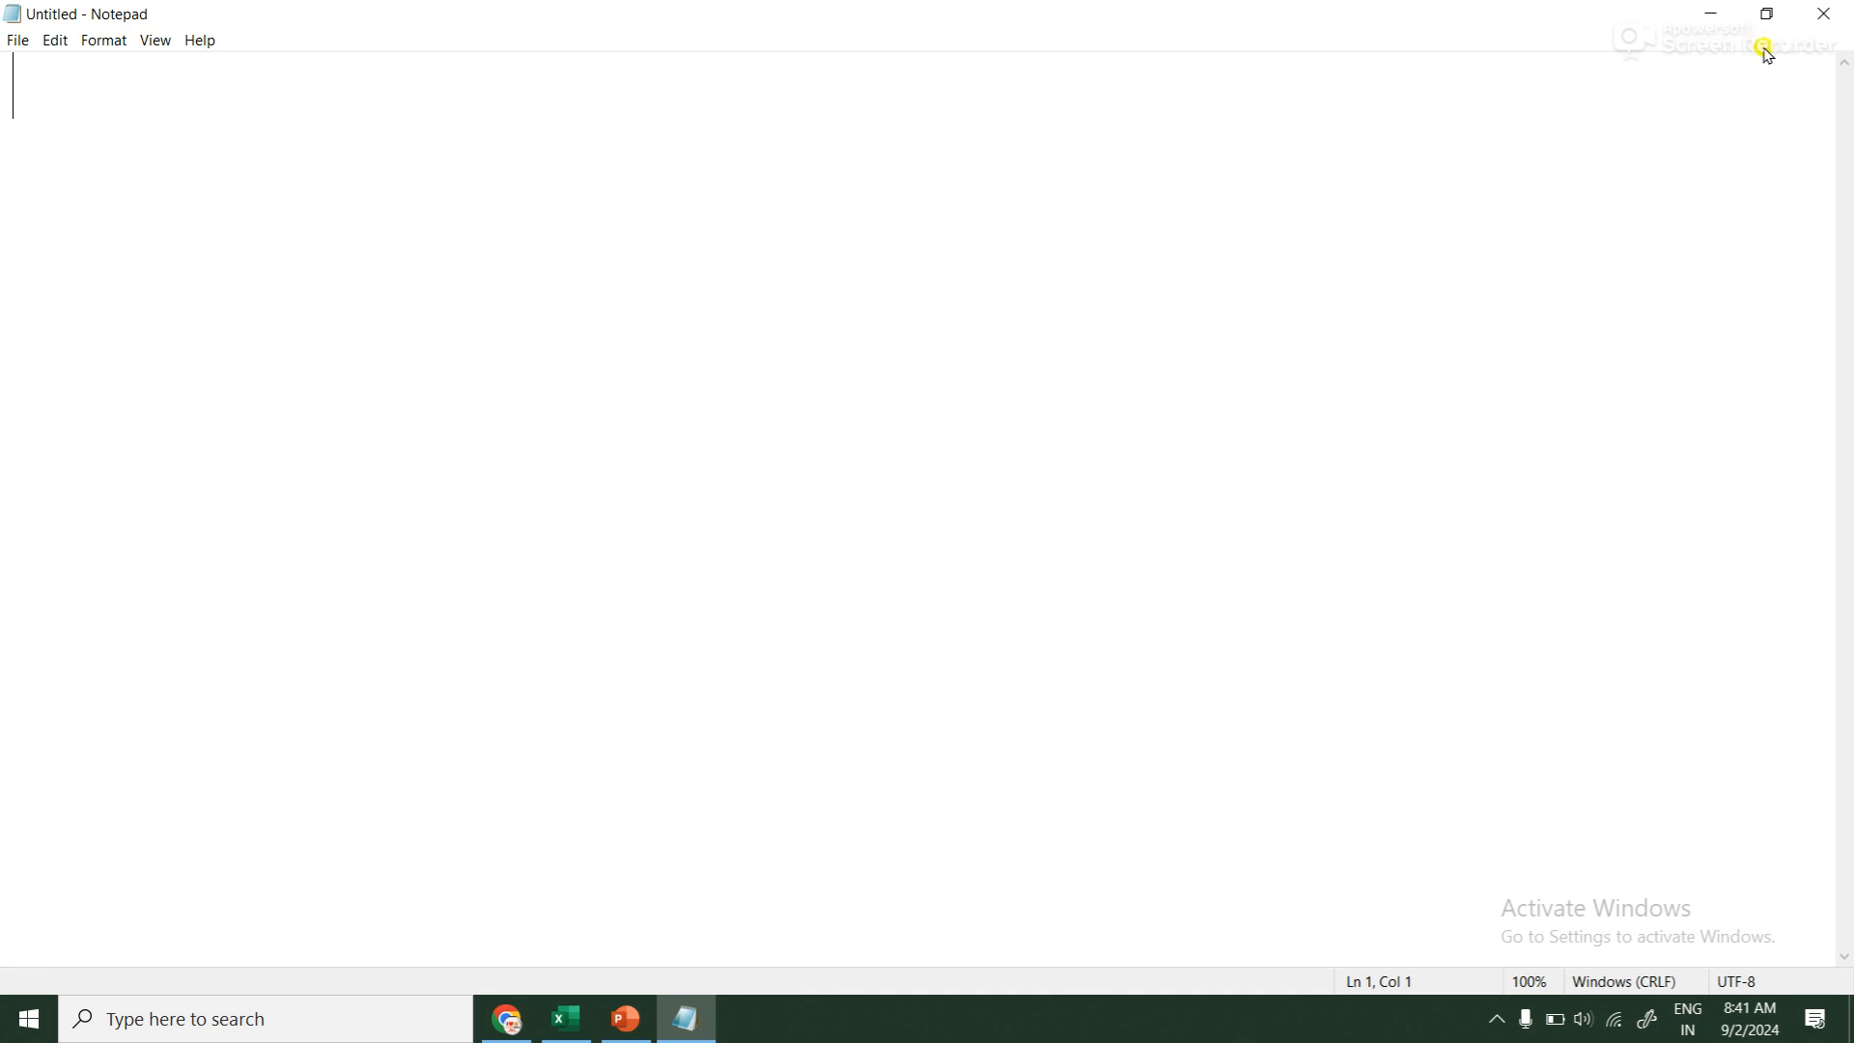
Restore the maximized Notepad window to its smaller size and move it towards the left side of the desktop
click(1768, 14)
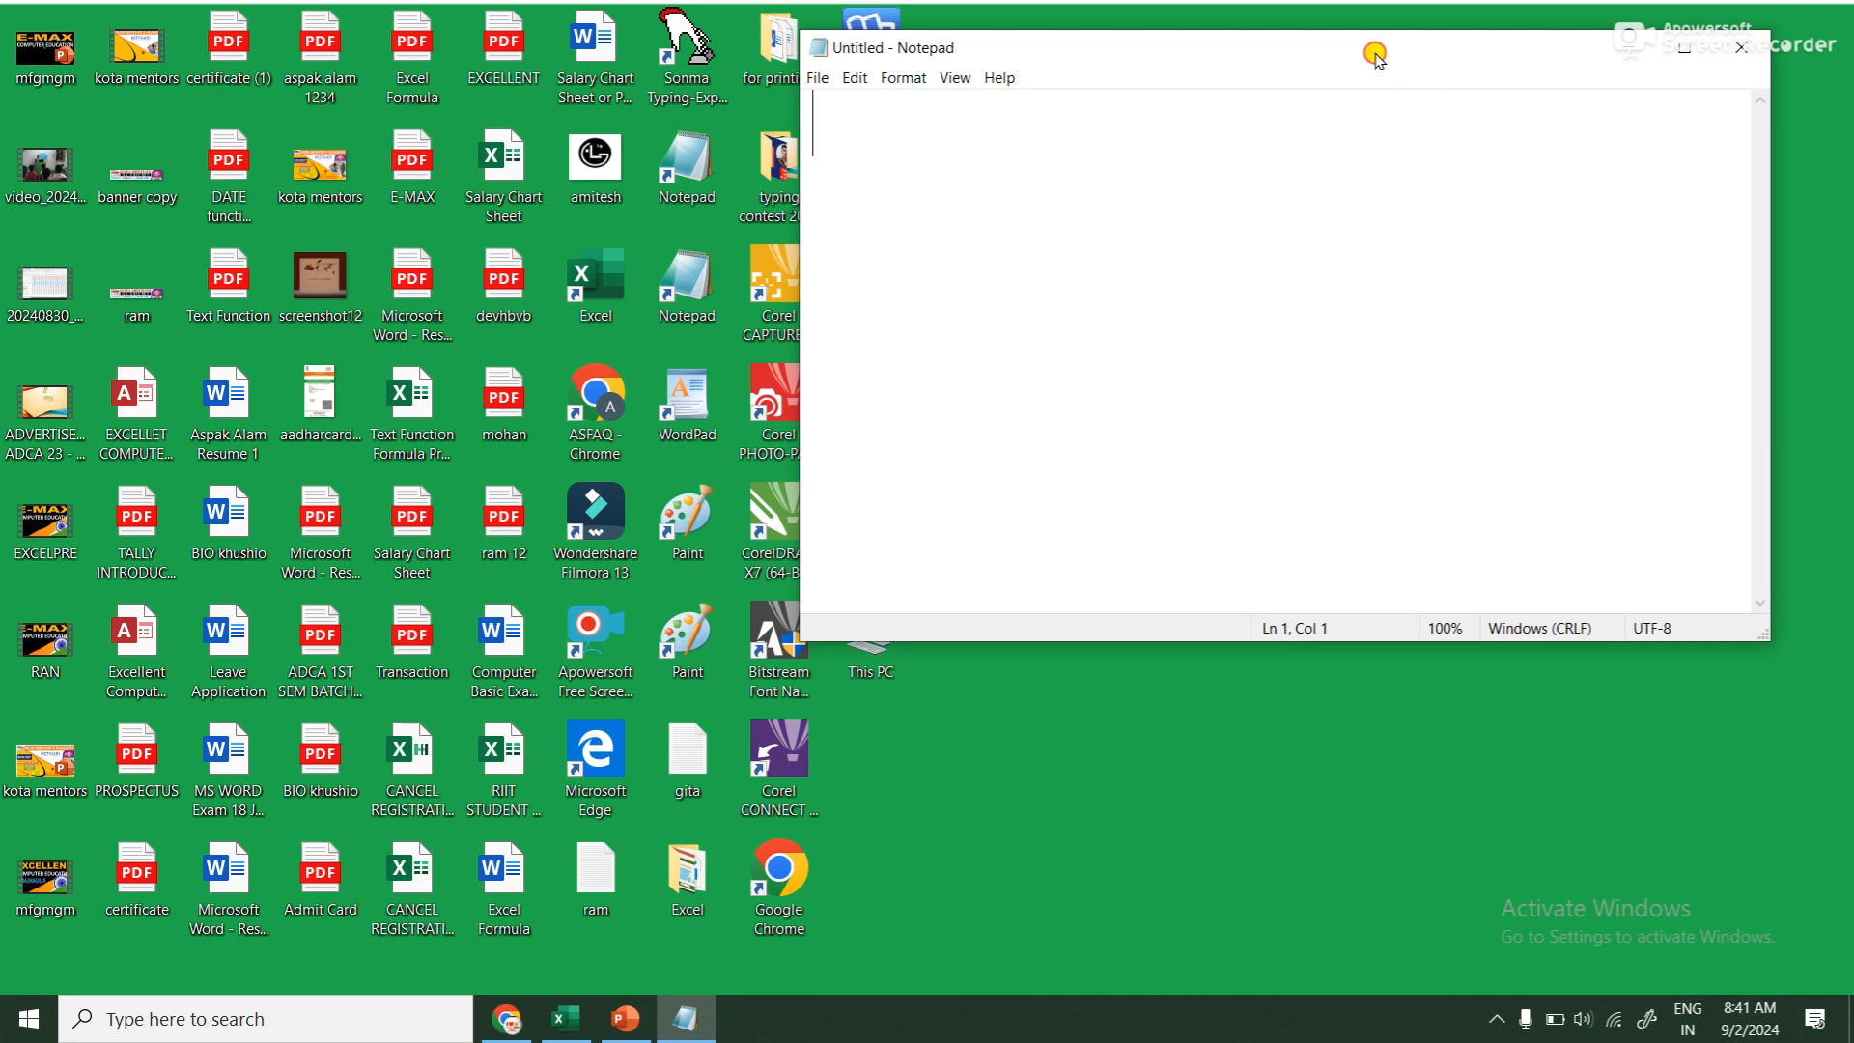
drag(1376, 56, 892, 109)
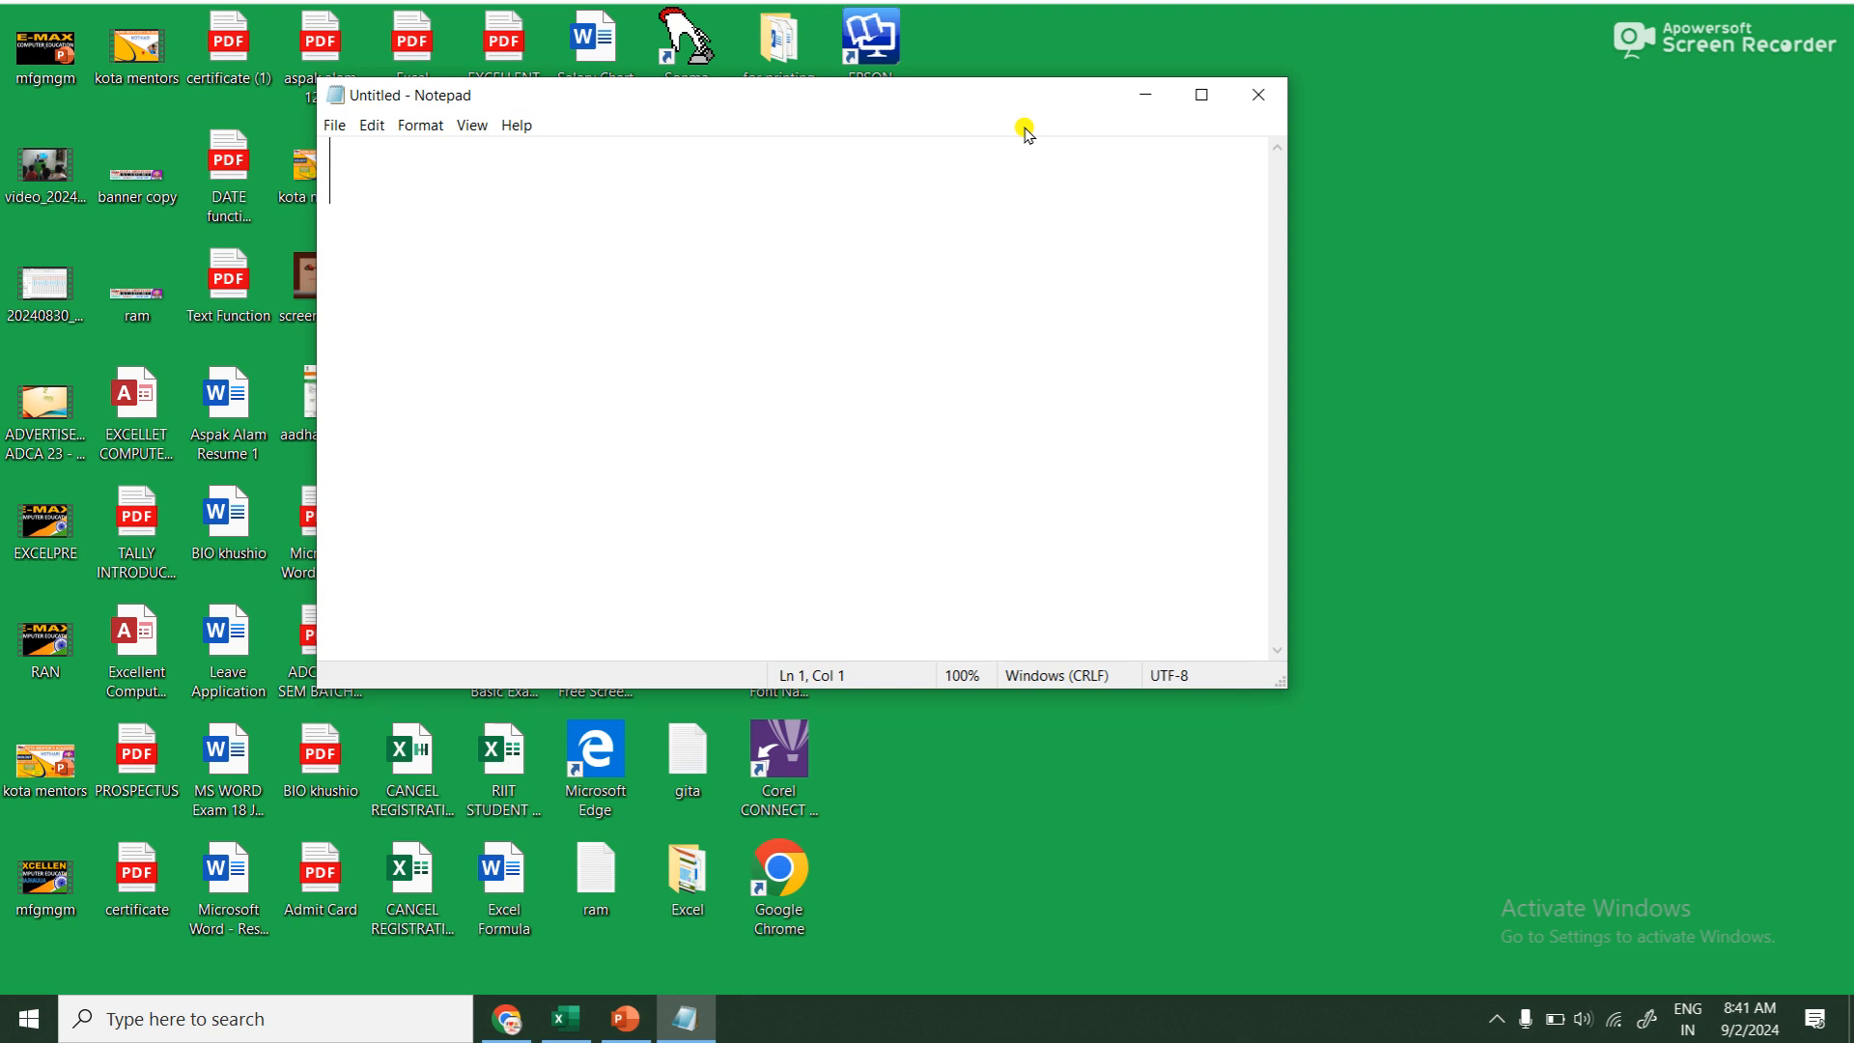
drag(958, 101, 913, 135)
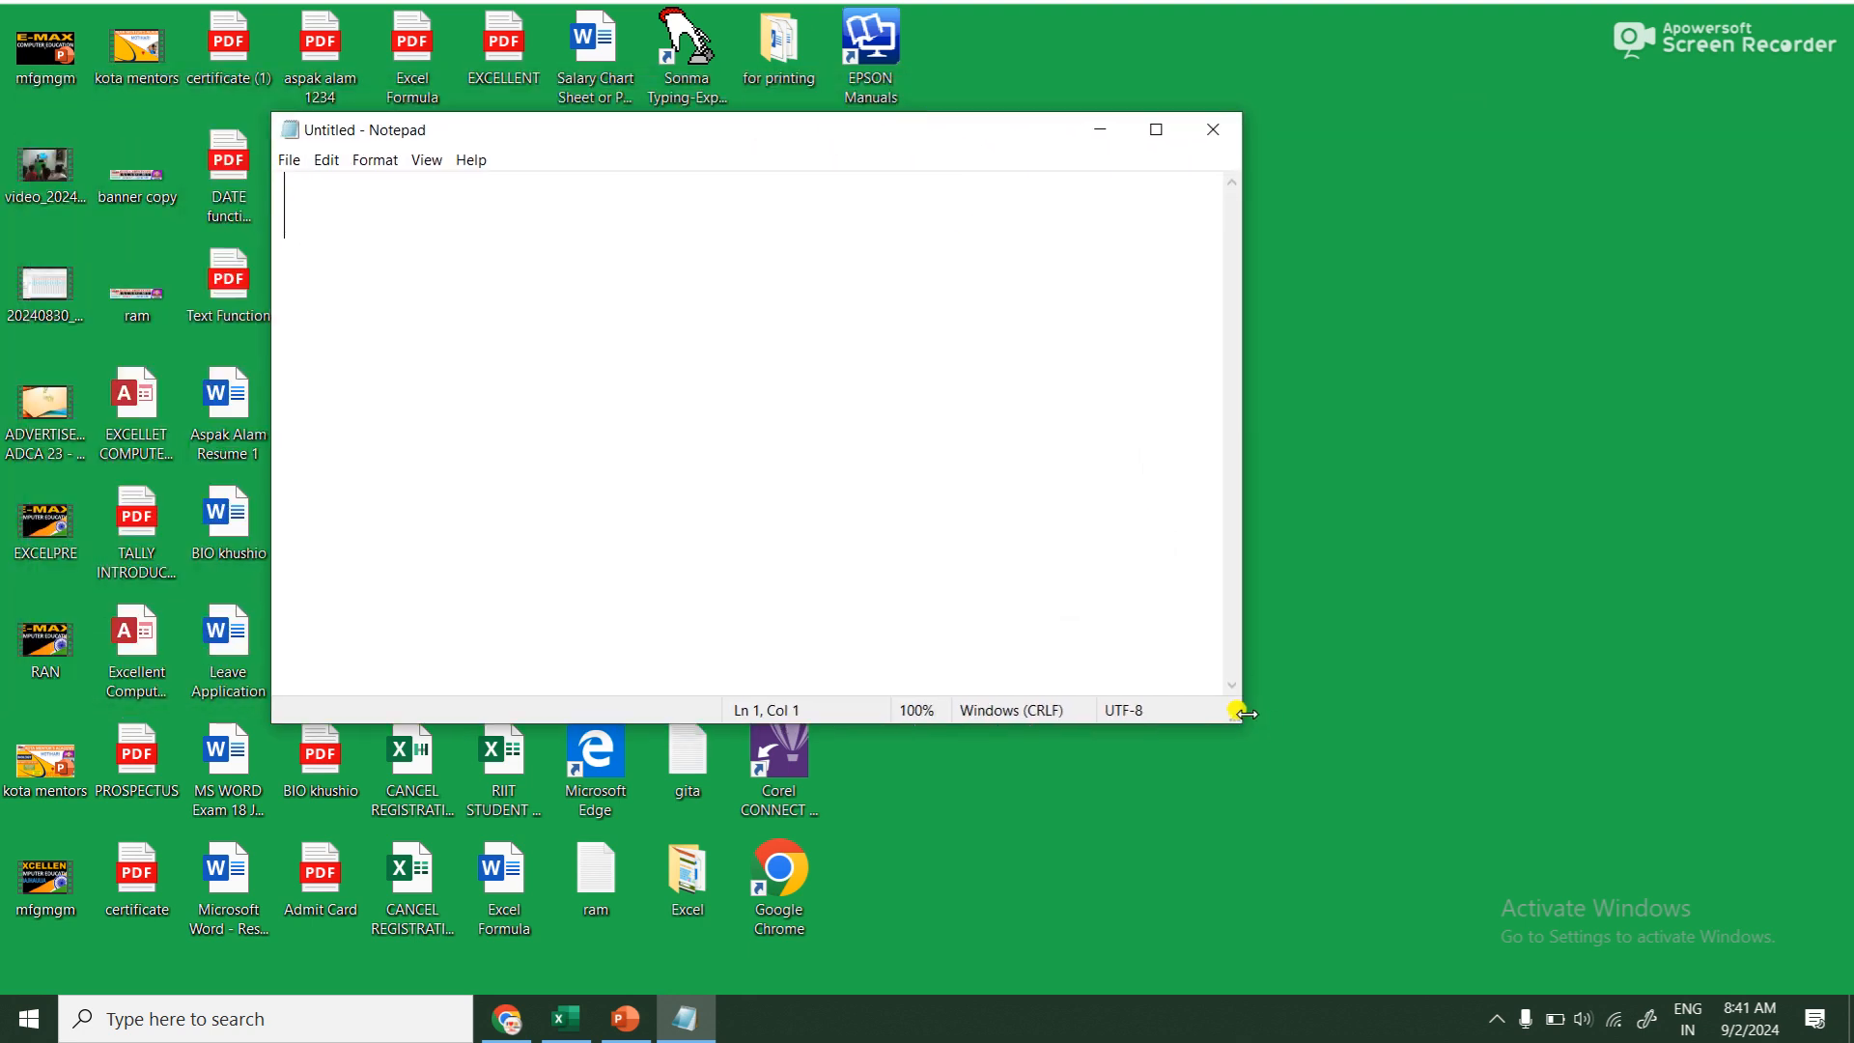
Resize the Notepad window by widening it to the right, extending it downward, and pulling its left and top edges inward
drag(1239, 711, 1505, 712)
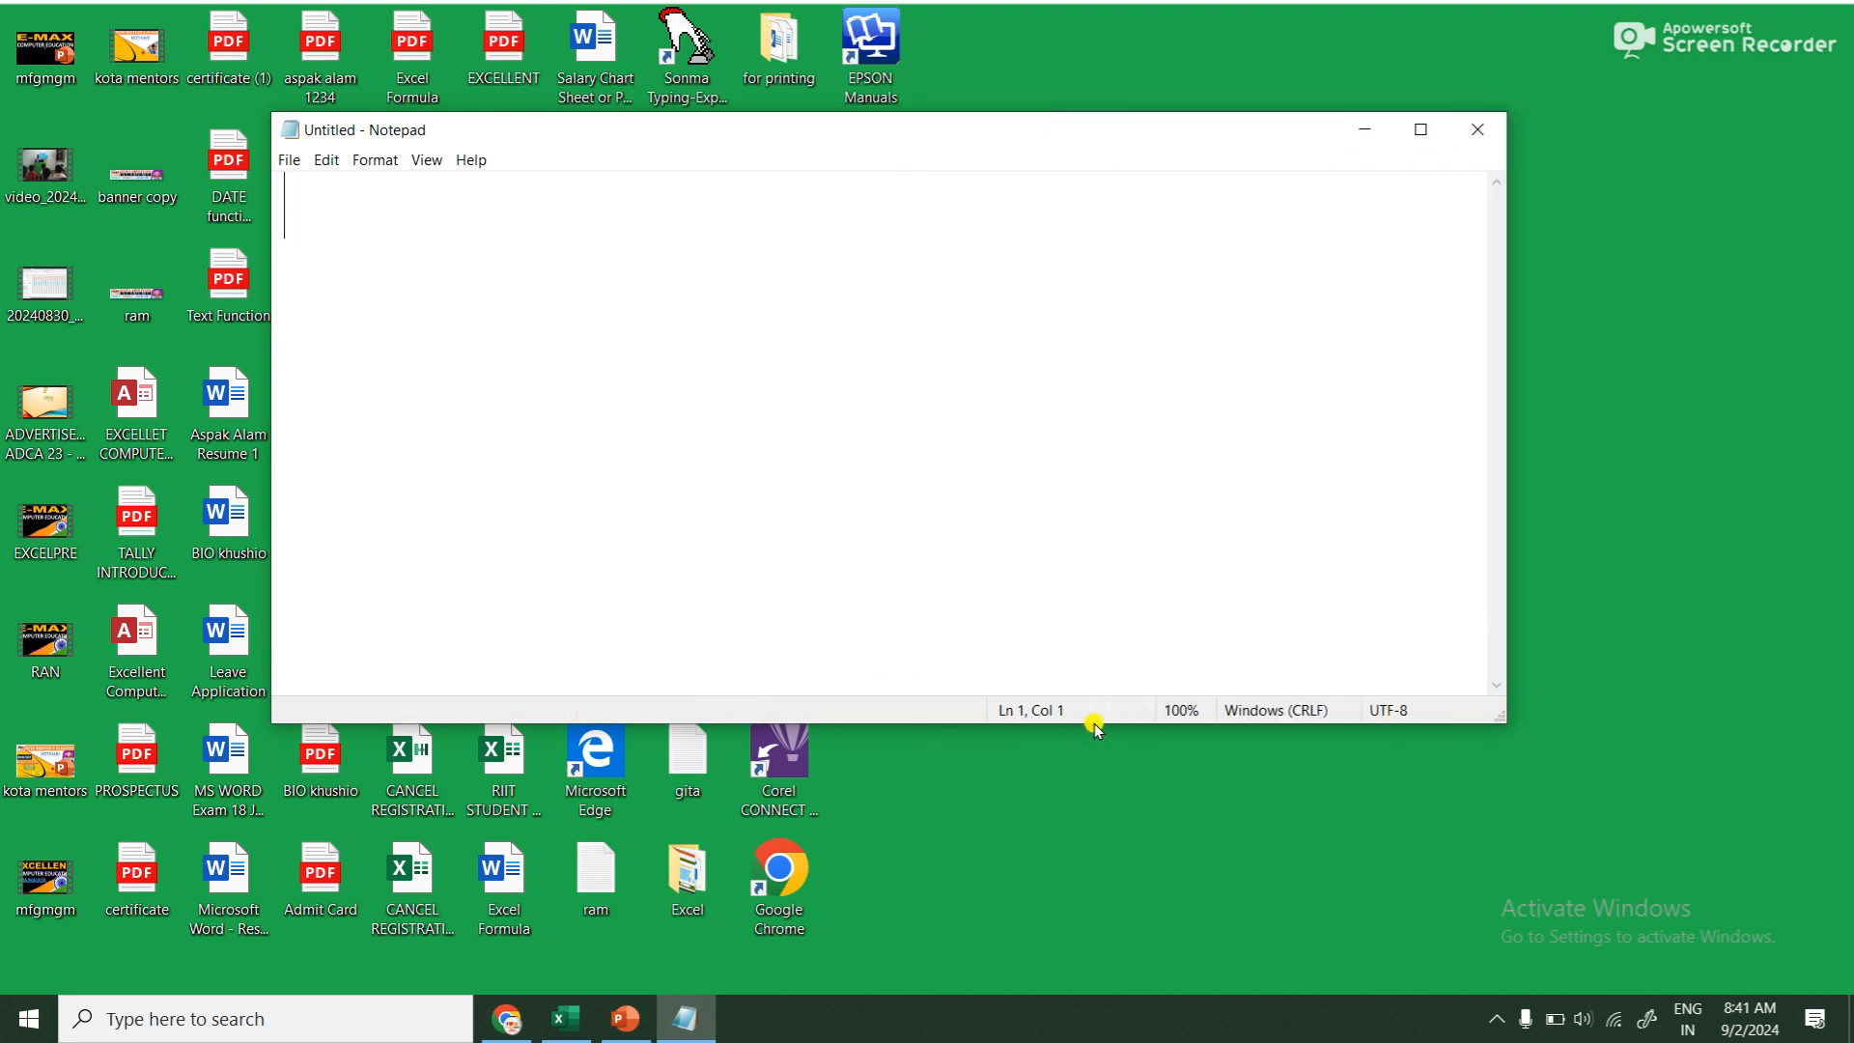
drag(1107, 726, 1147, 782)
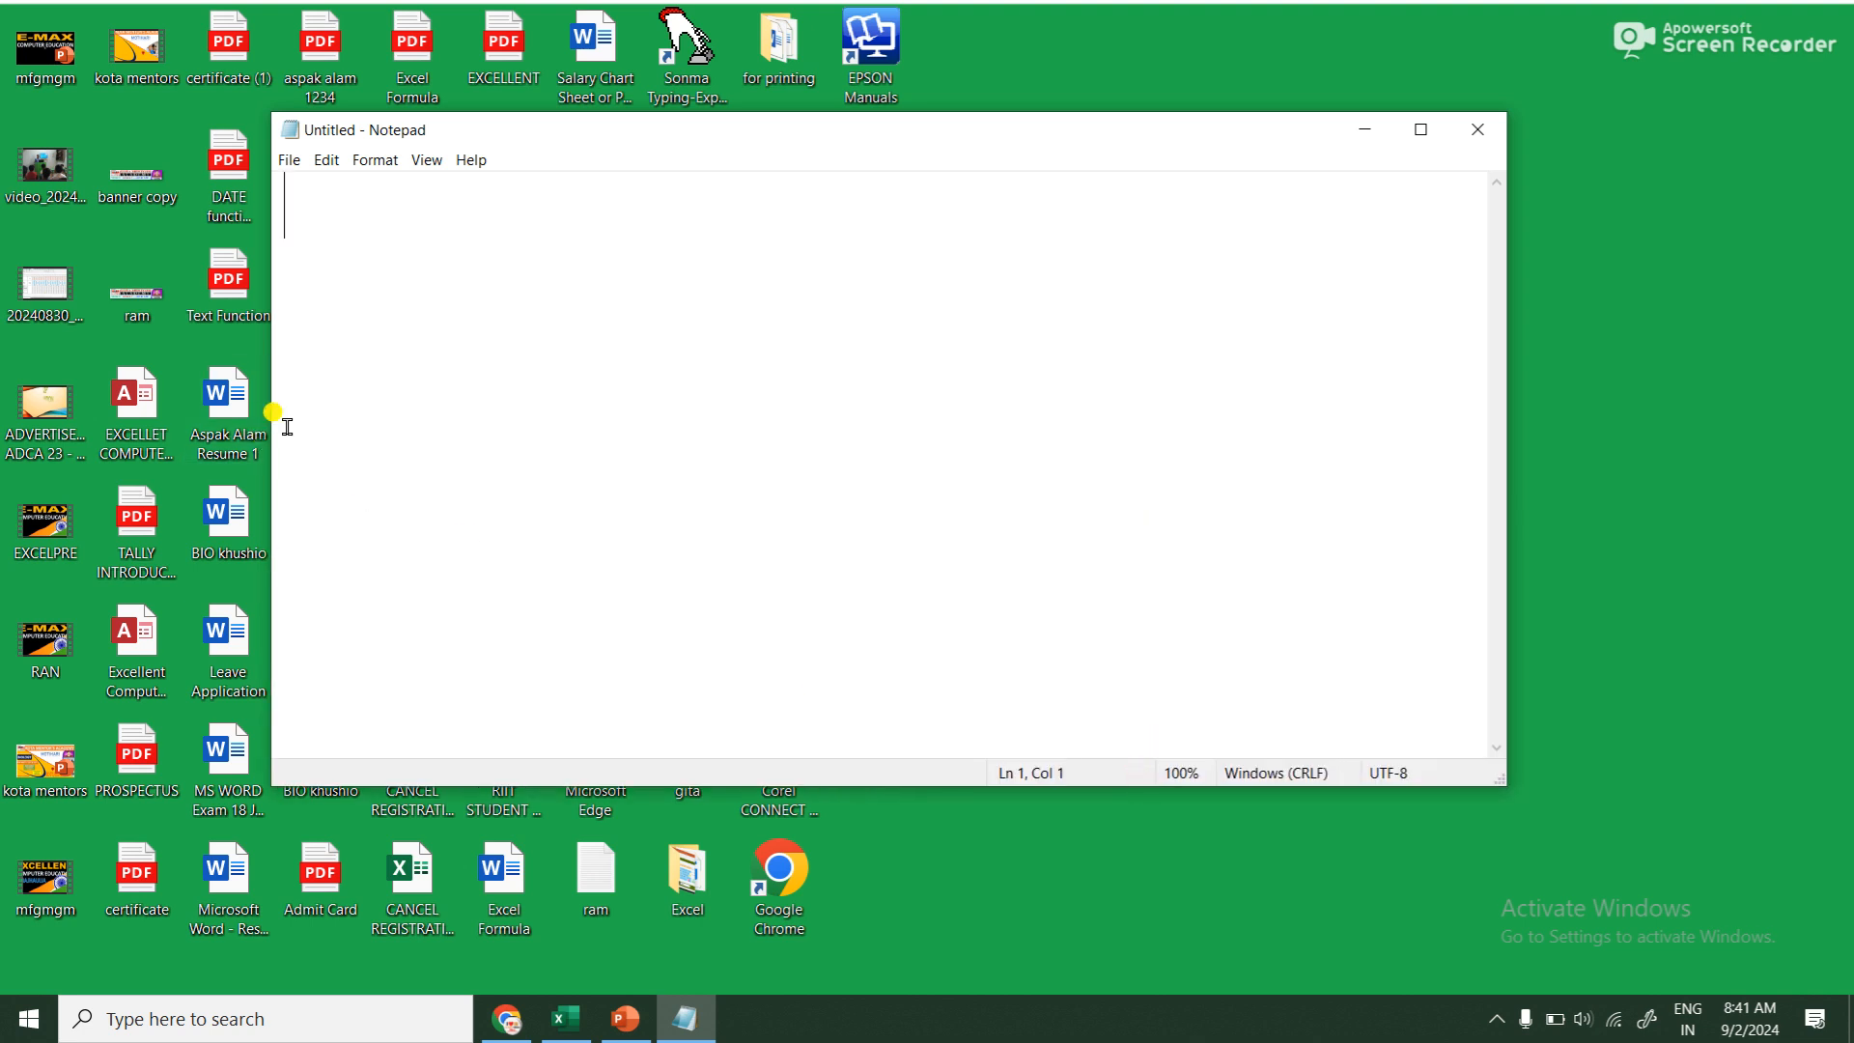
drag(269, 453, 577, 522)
mouse_move(1118, 112)
mouse_down()
mouse_move(1112, 298)
mouse_move(1110, 131)
mouse_up()
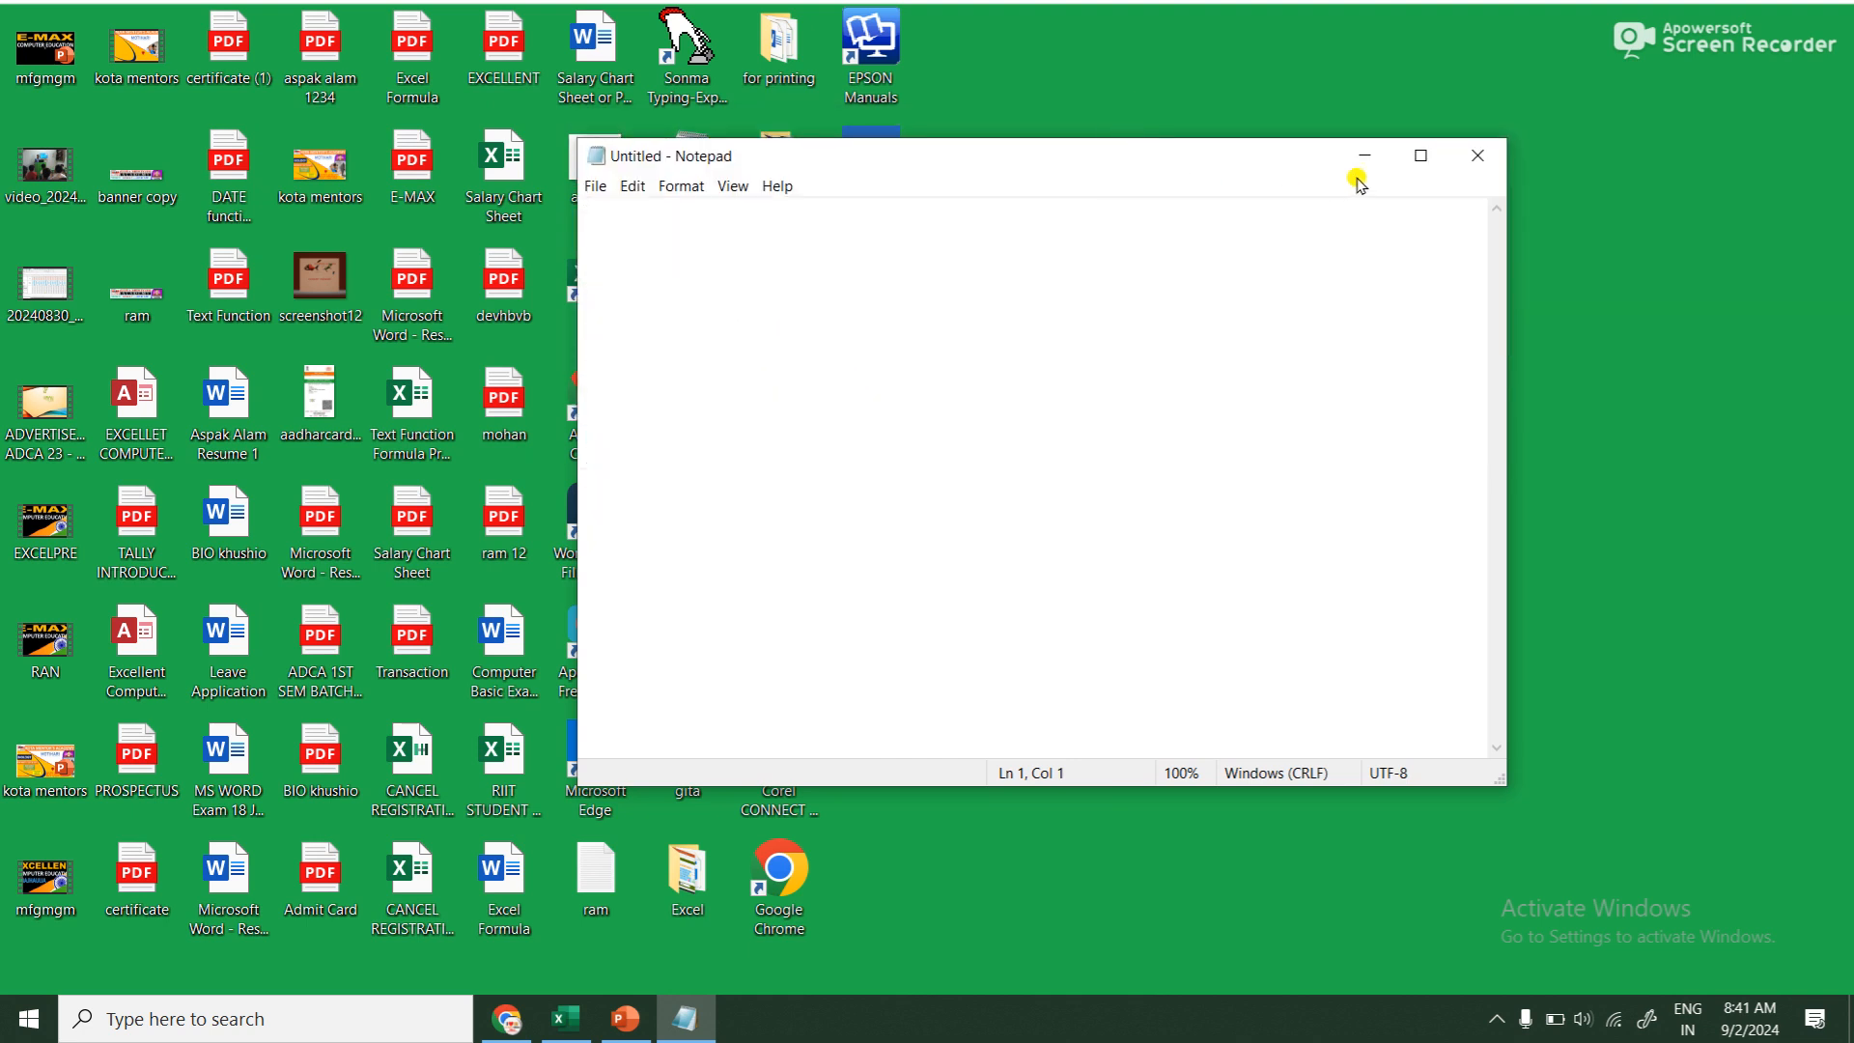
Maximize and close the Notepad window, and reopen Notepad maximized from its desktop shortcut
click(1420, 156)
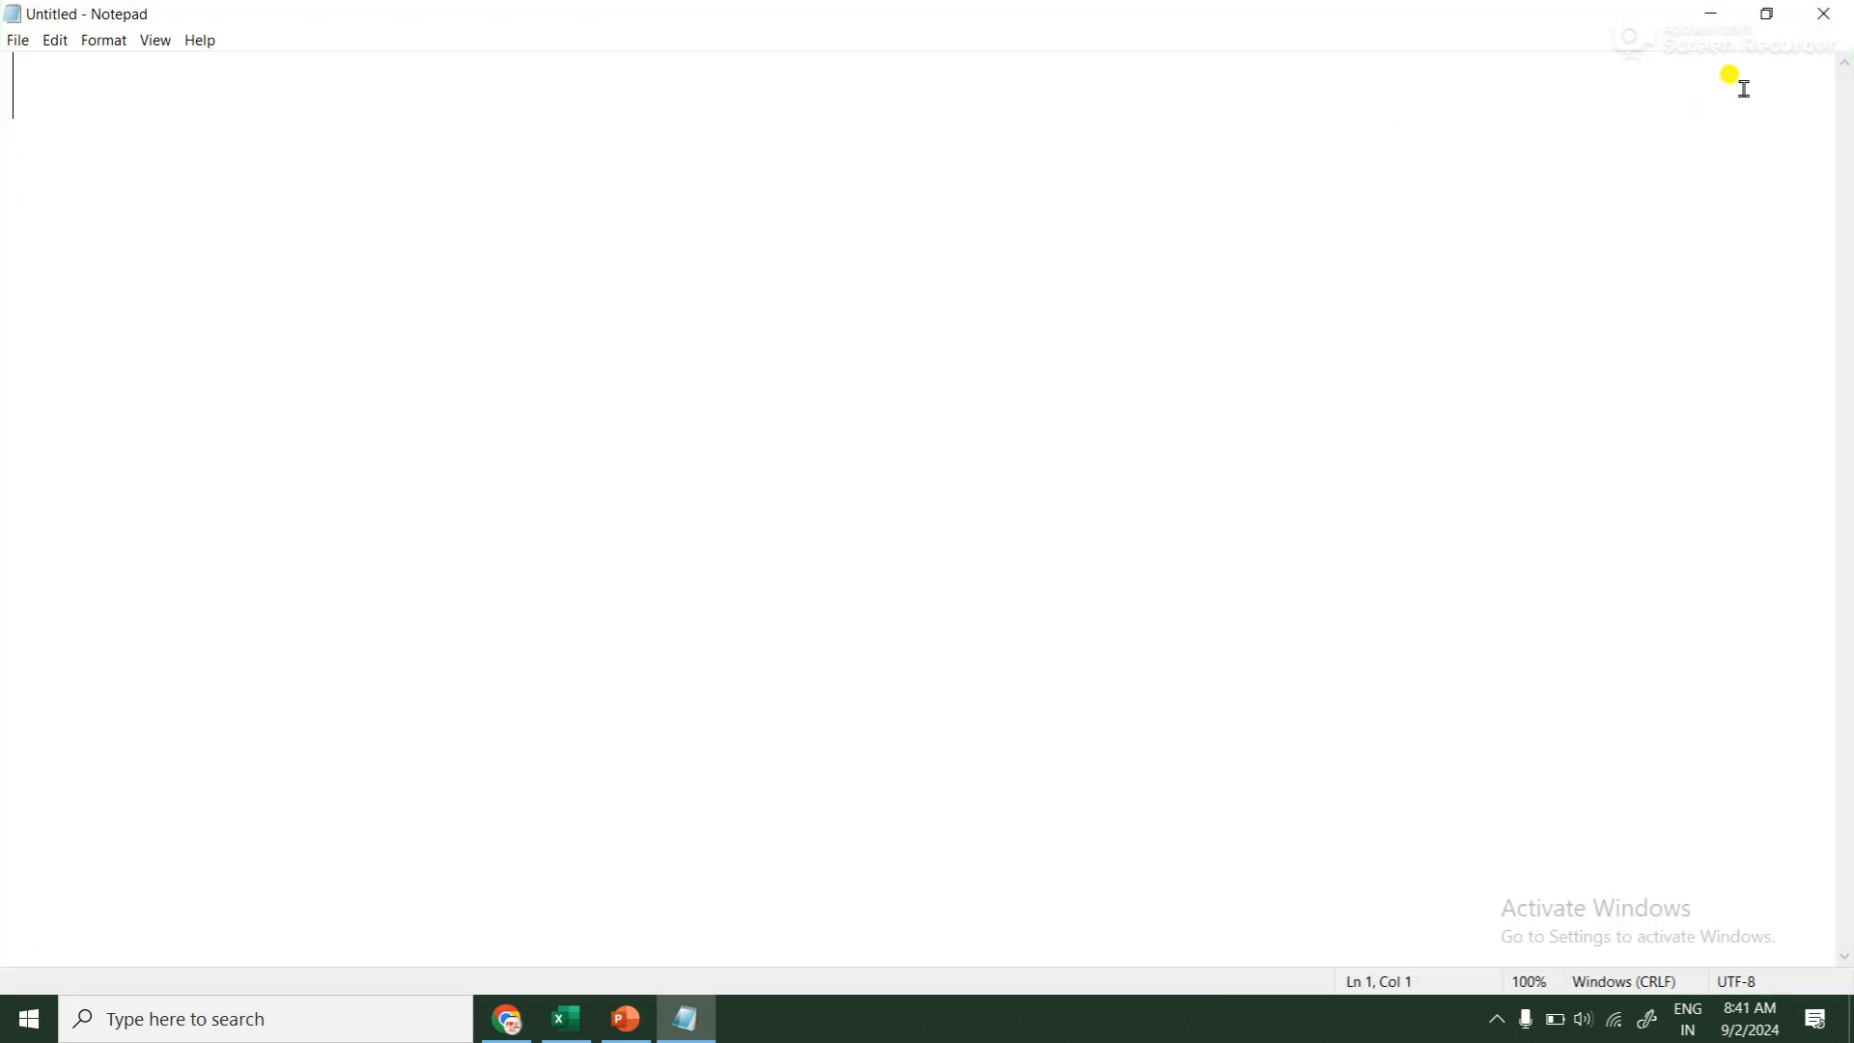
click(1824, 14)
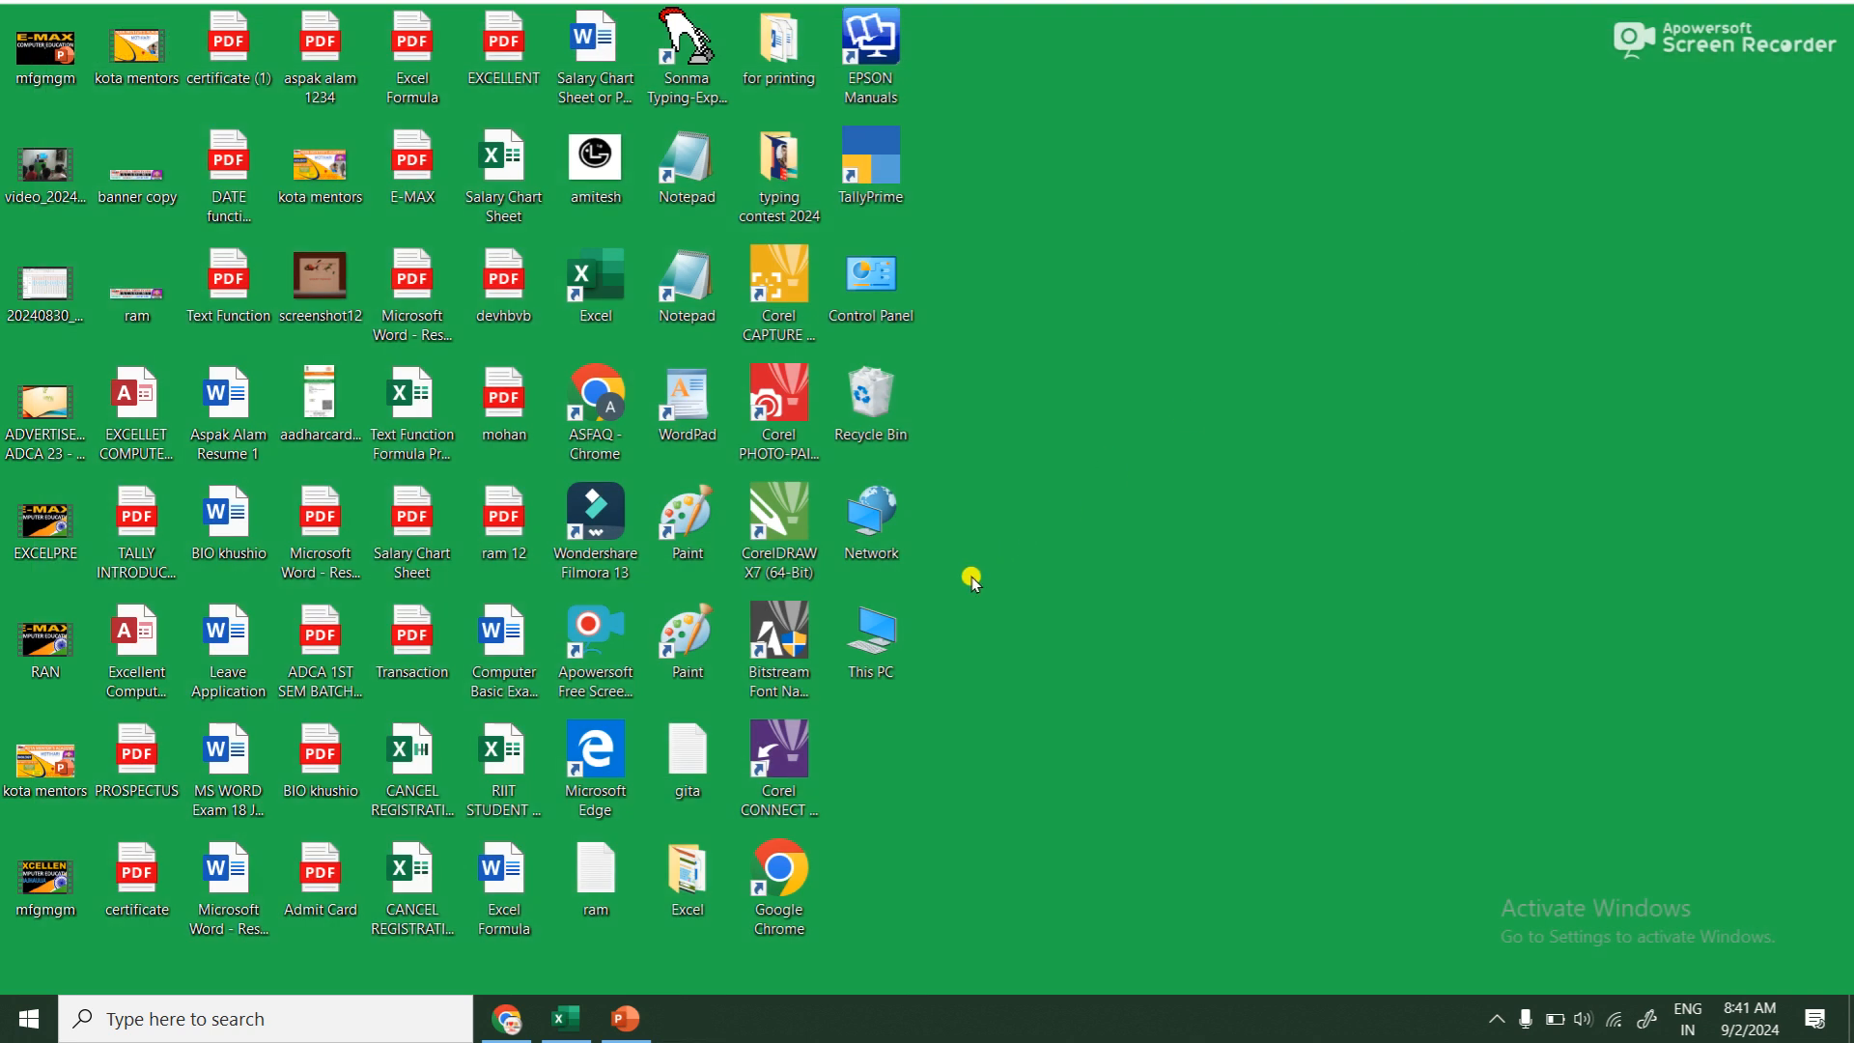
double_click(686, 280)
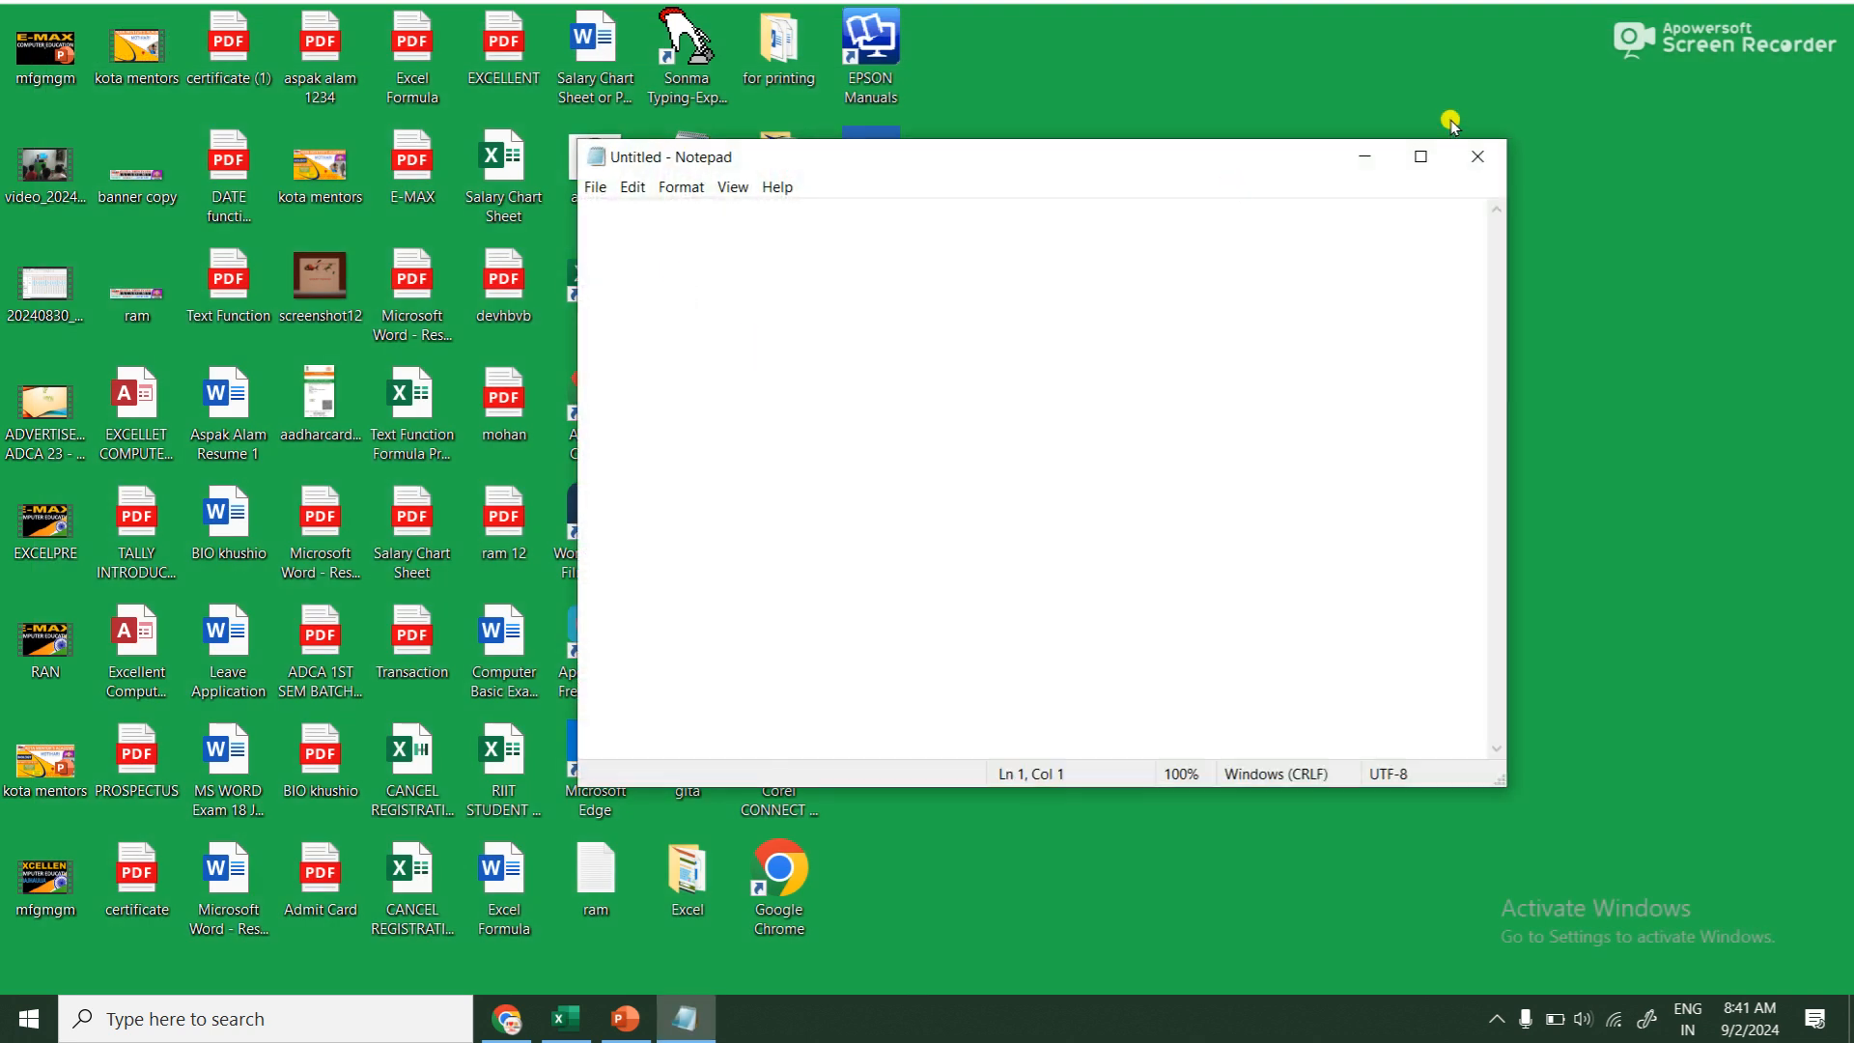
click(1420, 155)
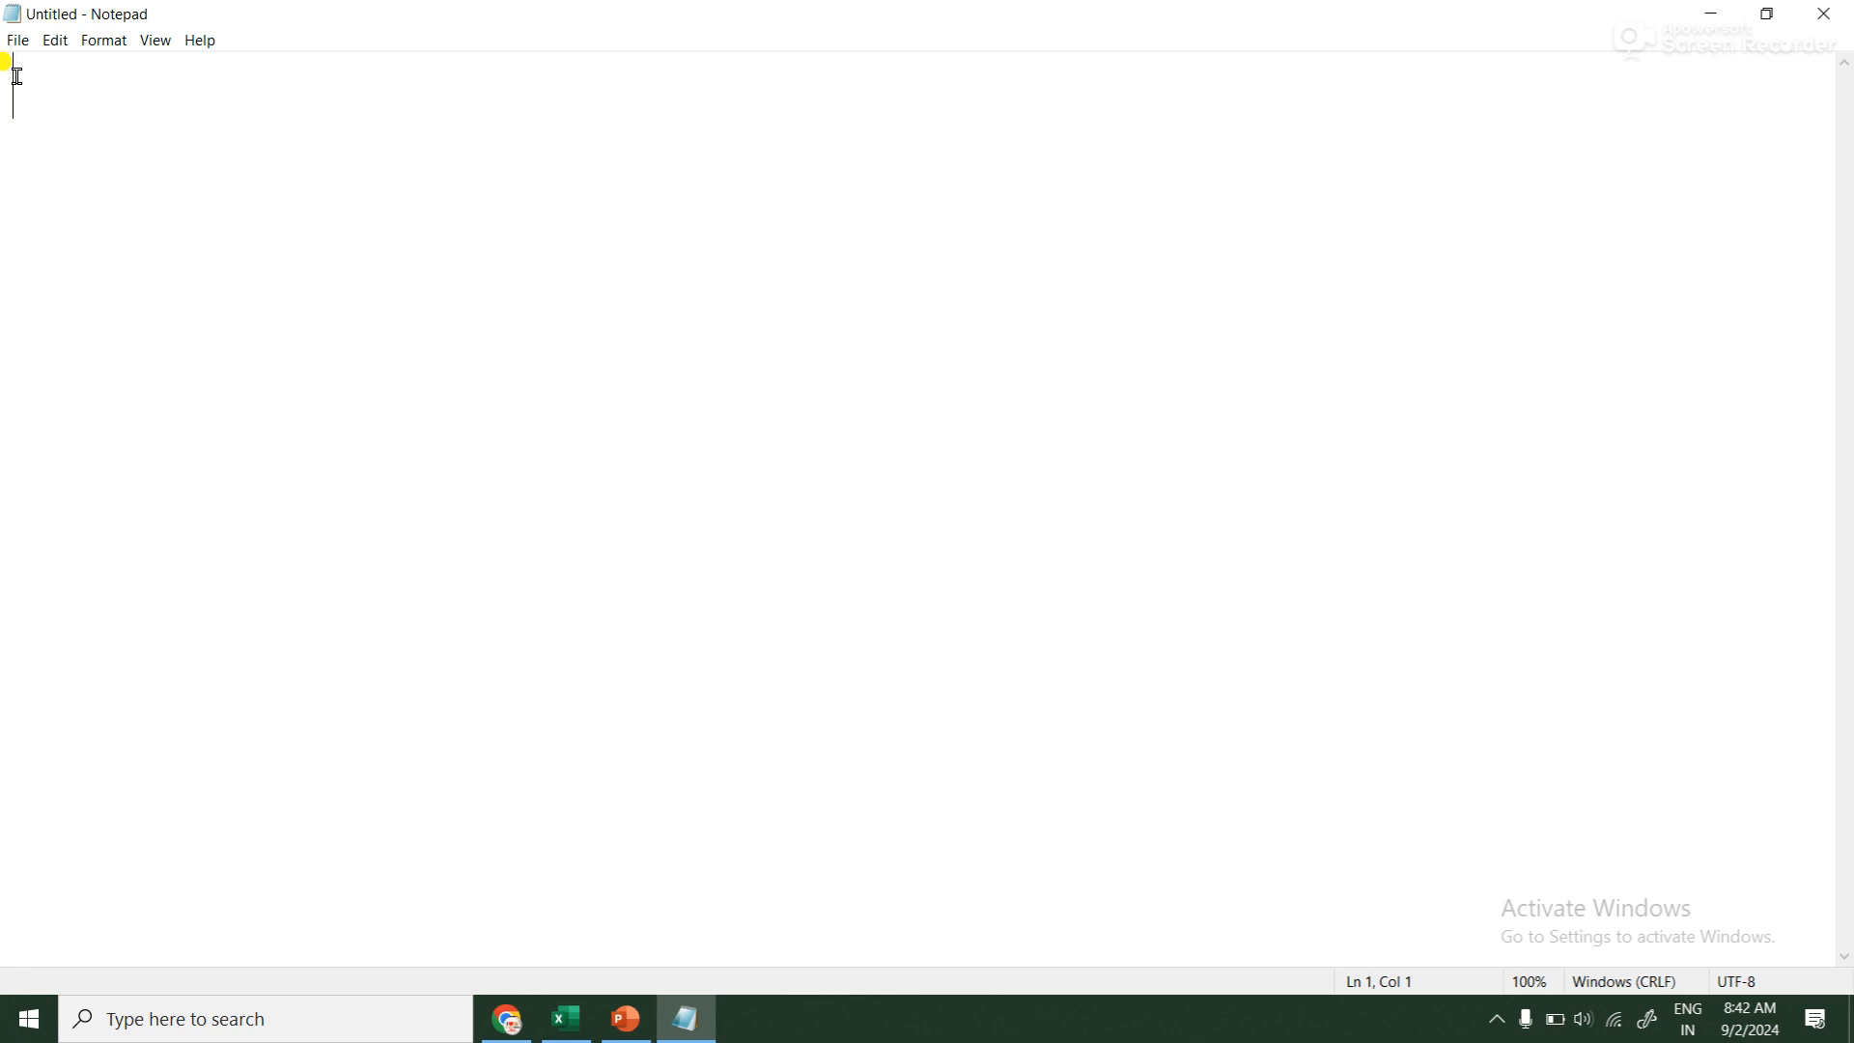
Enter two lines of random filler text with several blank lines between them
text(dl,vbl;db lf)
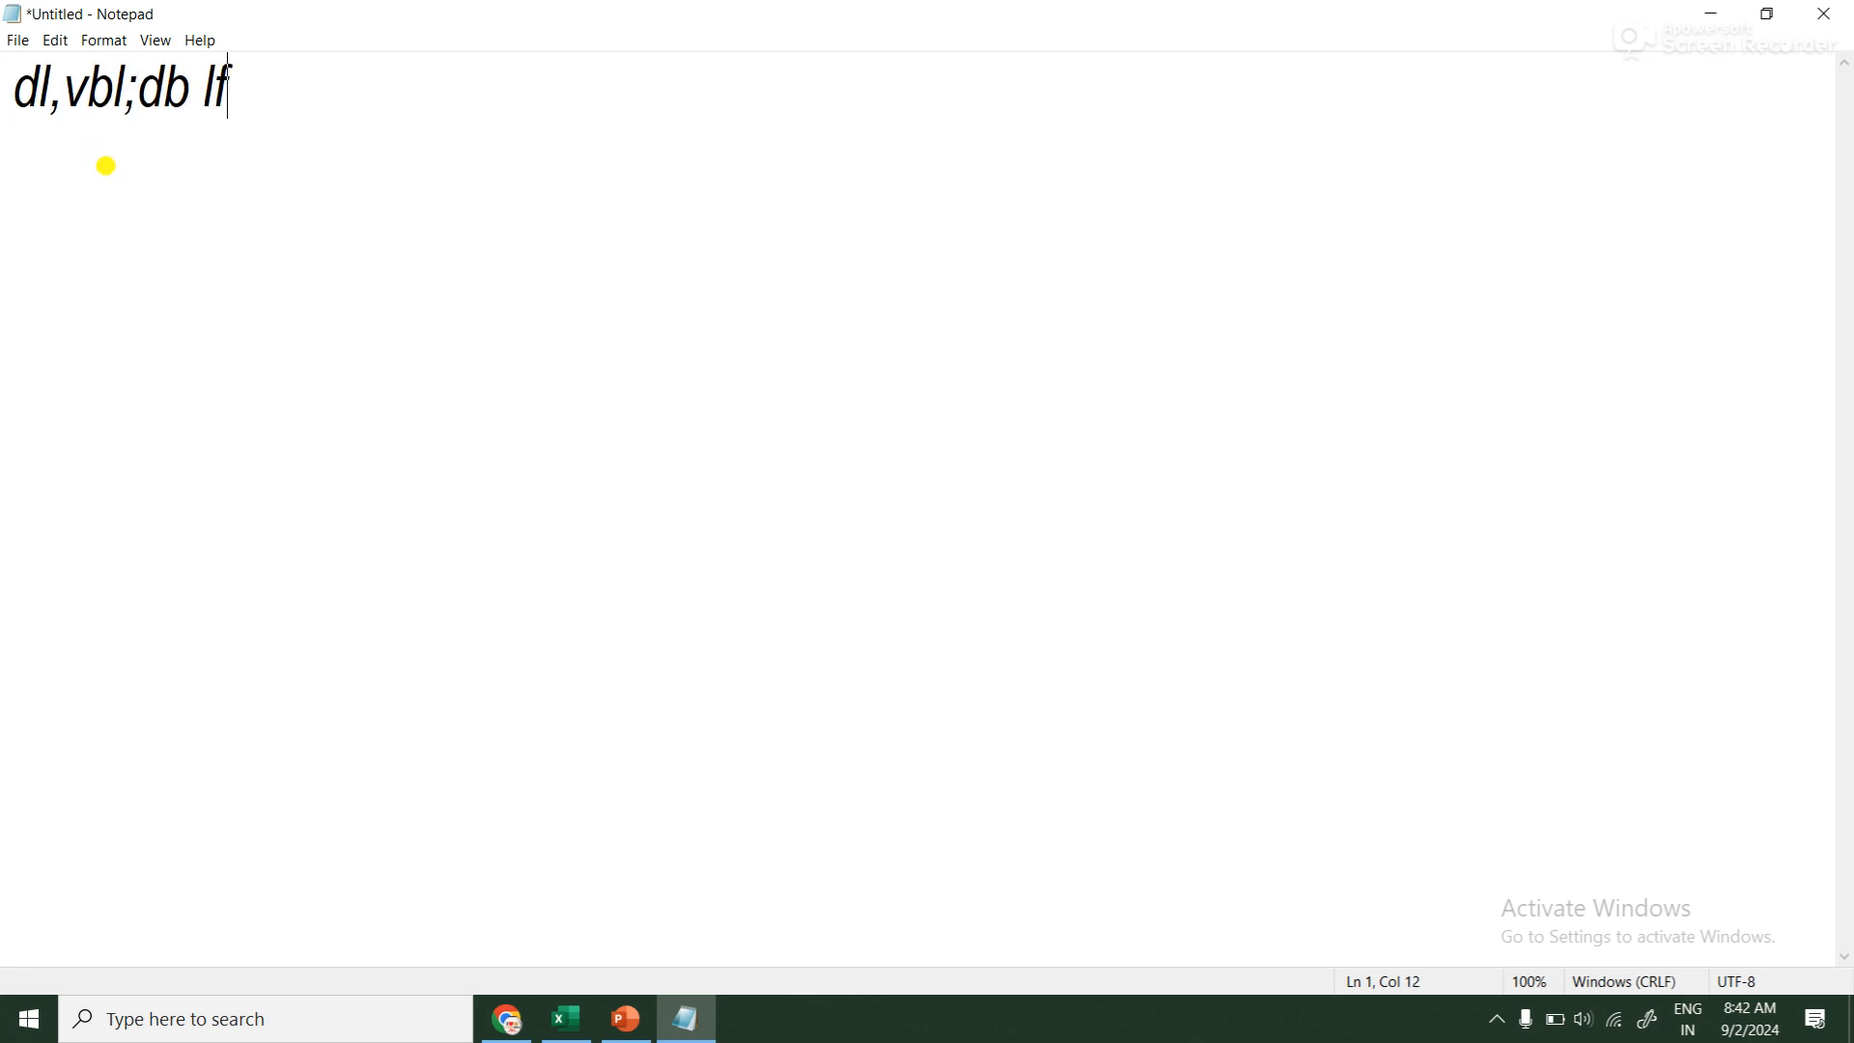
text(dml bmlrmlldbvmldfm    )
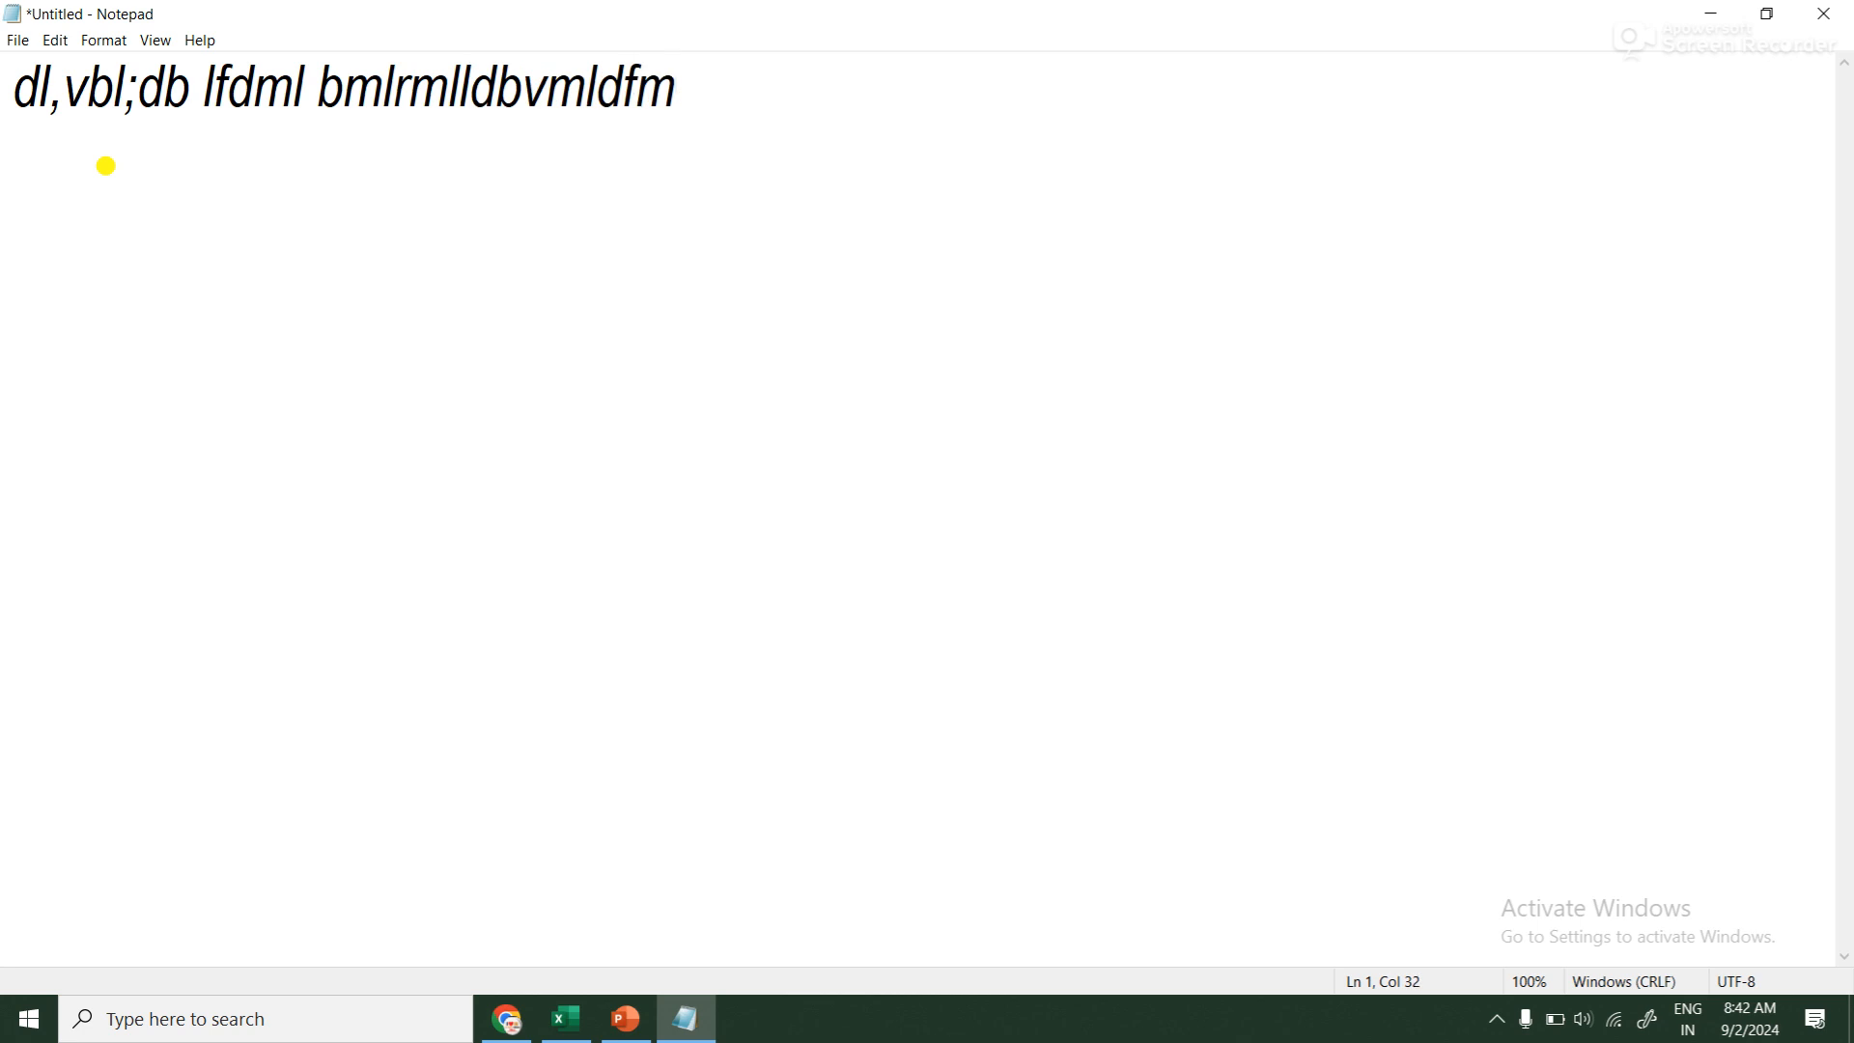
text(dflbkolkdb ollbp;oldejmolgemjkdol)
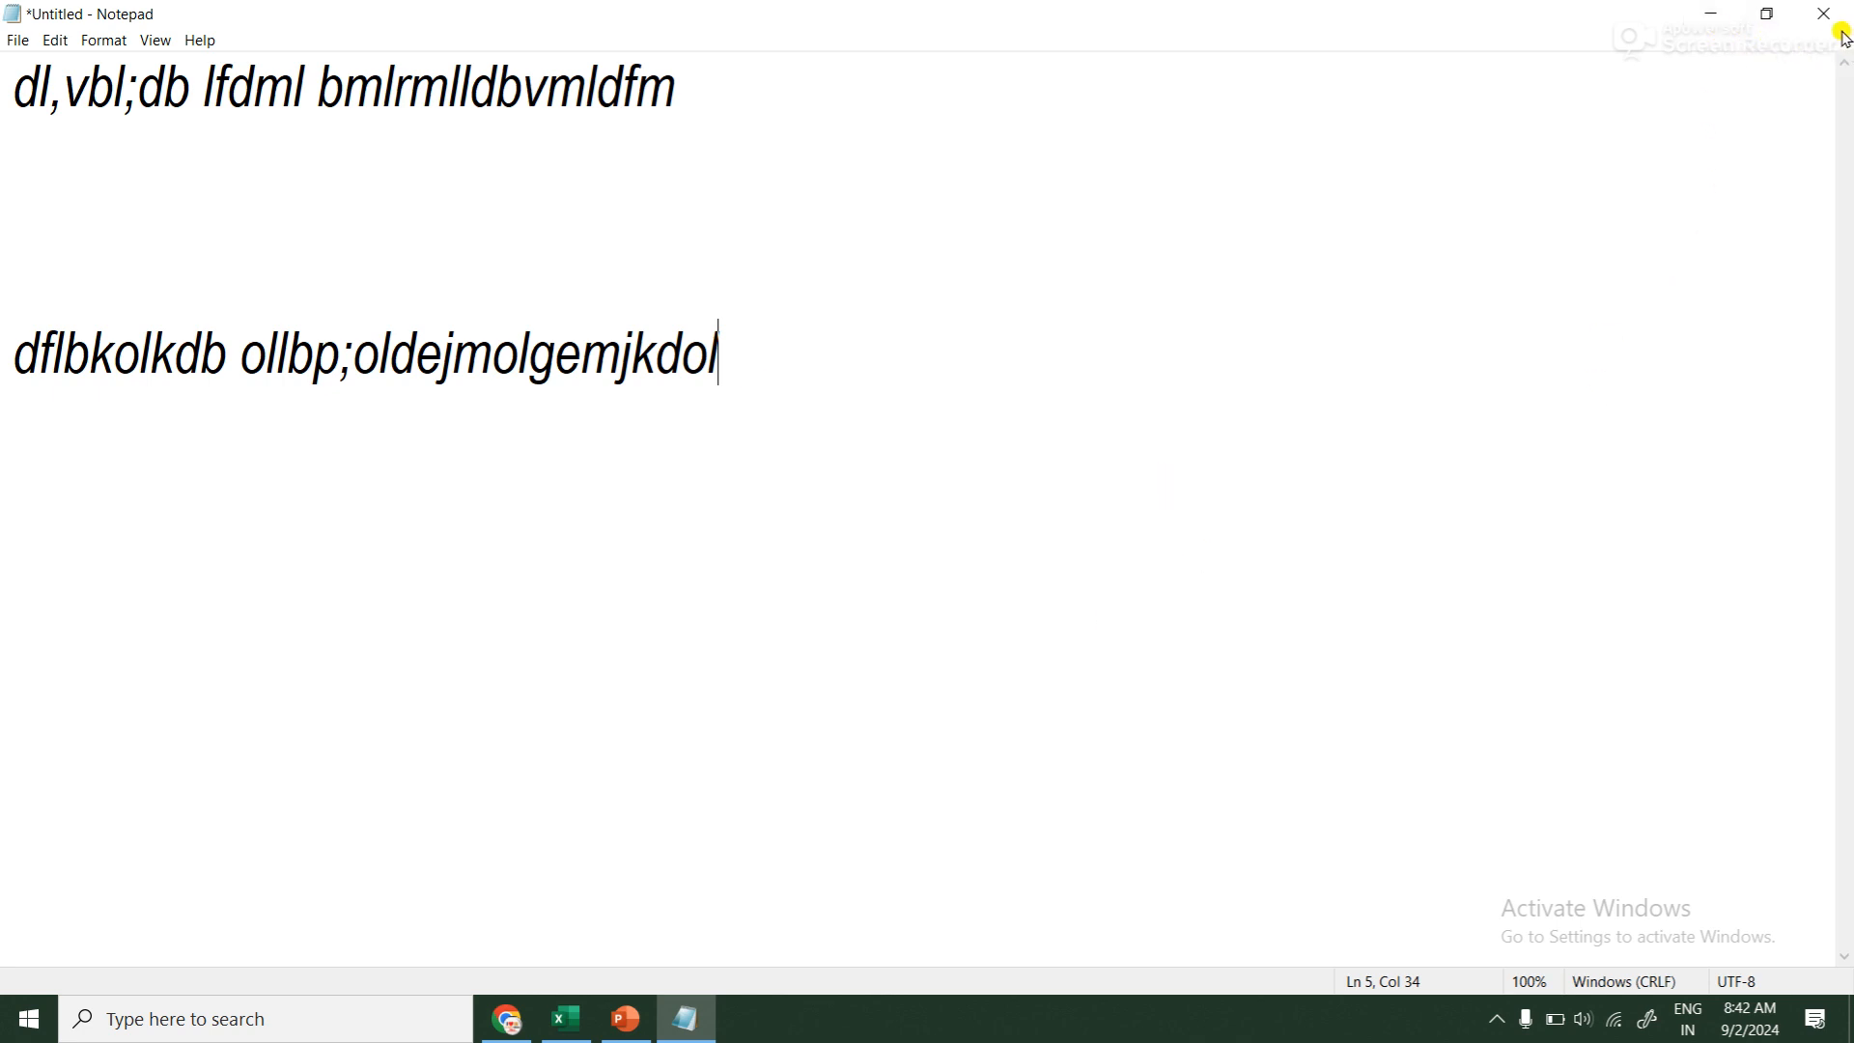
Restore the window down and maximize it again, and delete all the filler text
click(1767, 14)
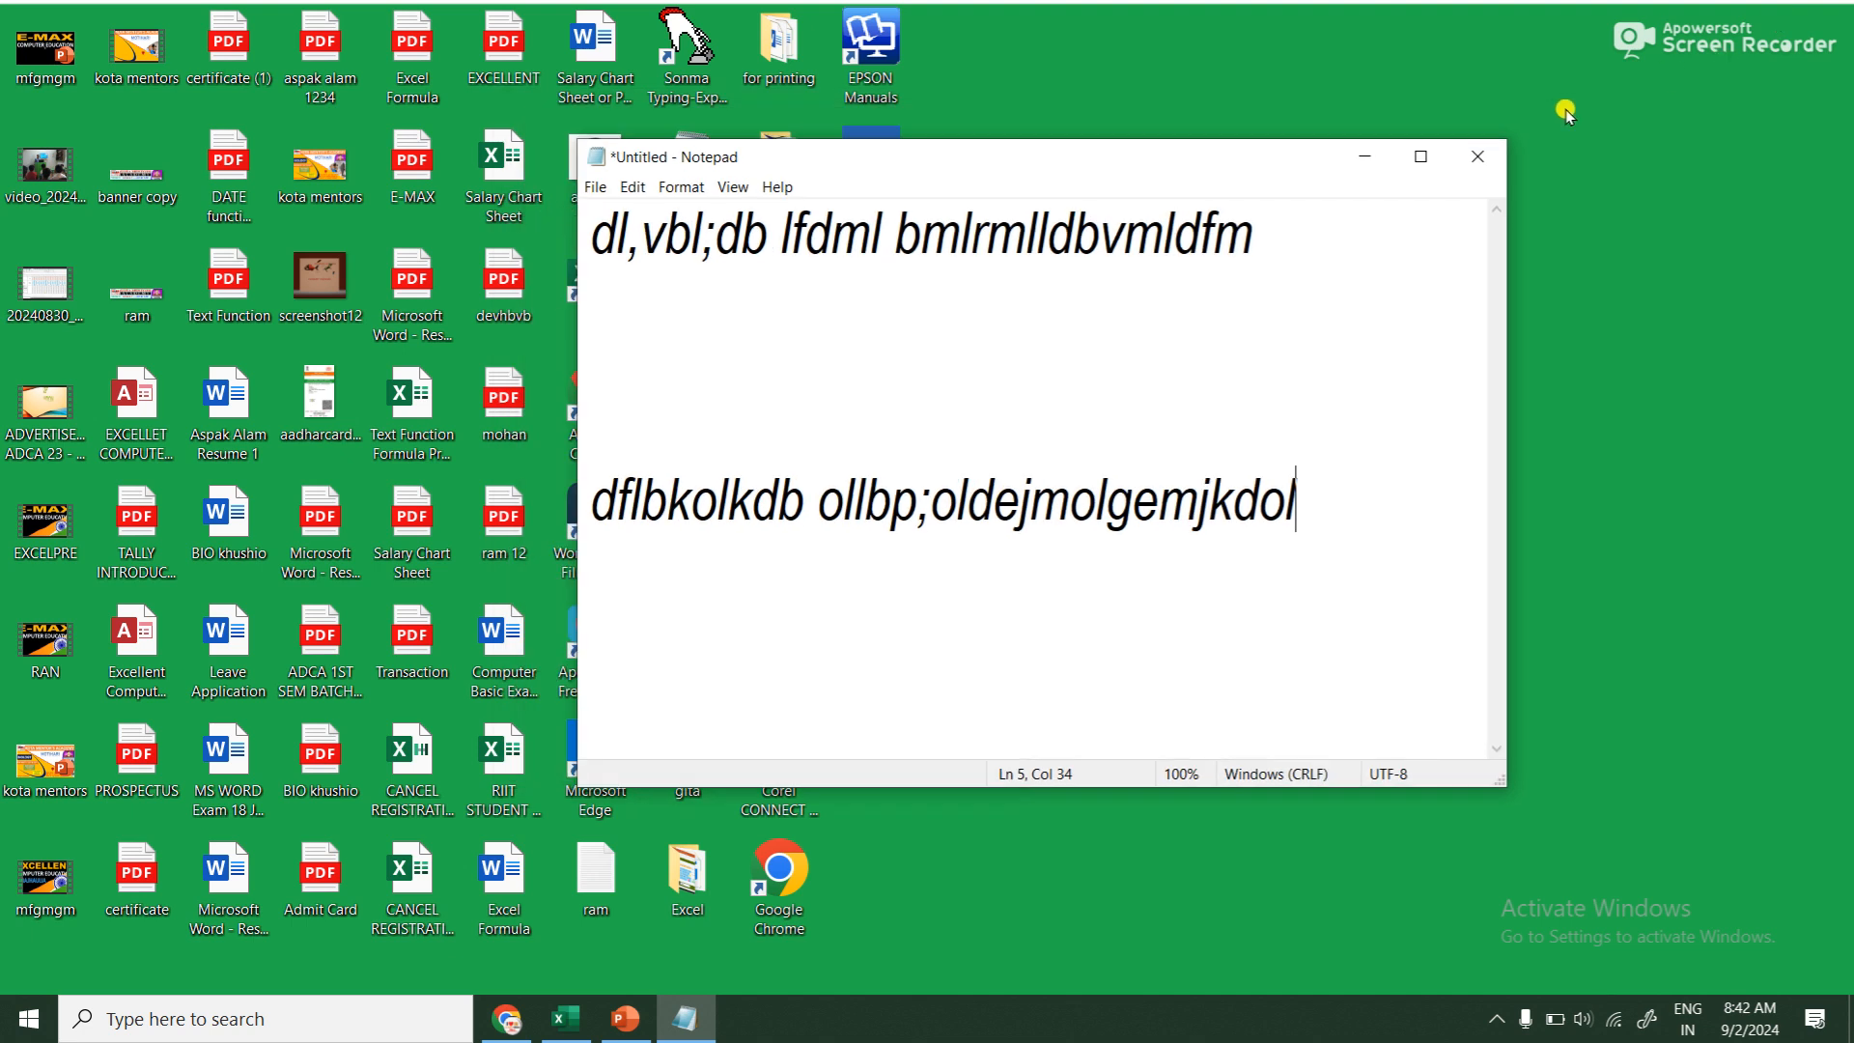
click(1418, 157)
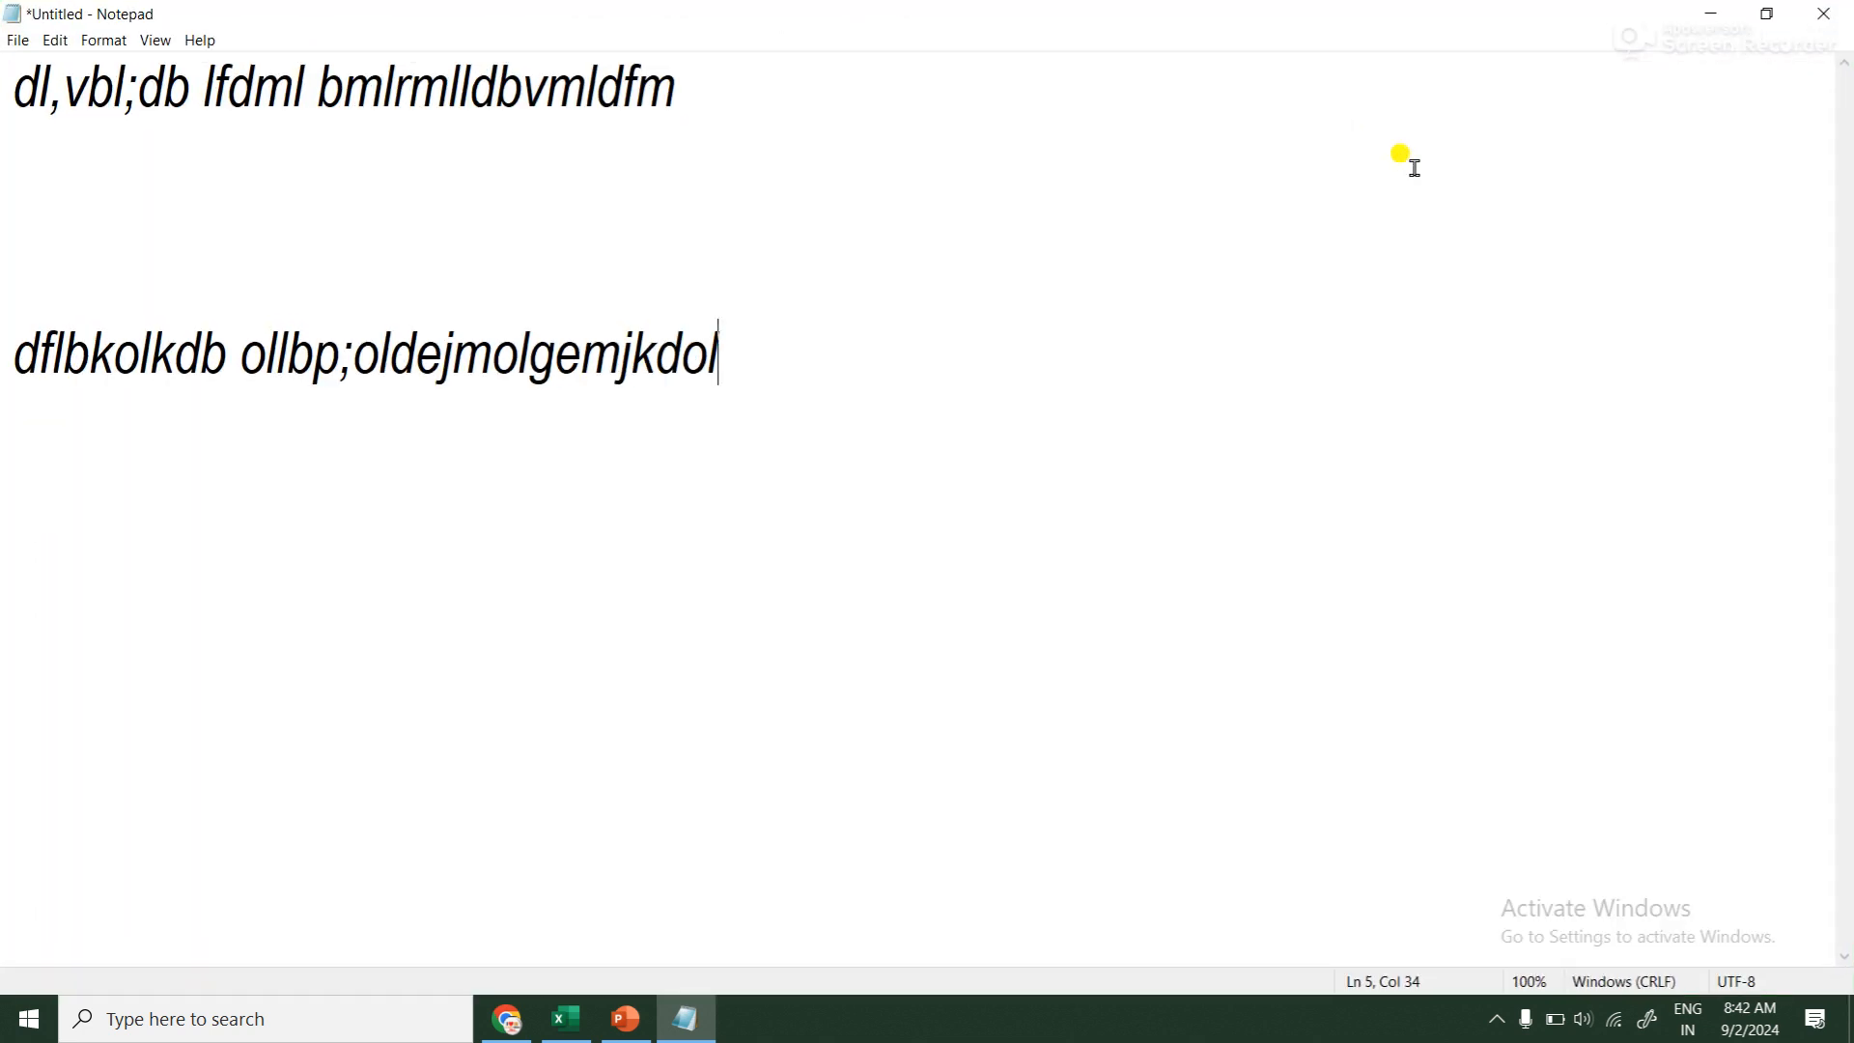
drag(1019, 534, 23, 66)
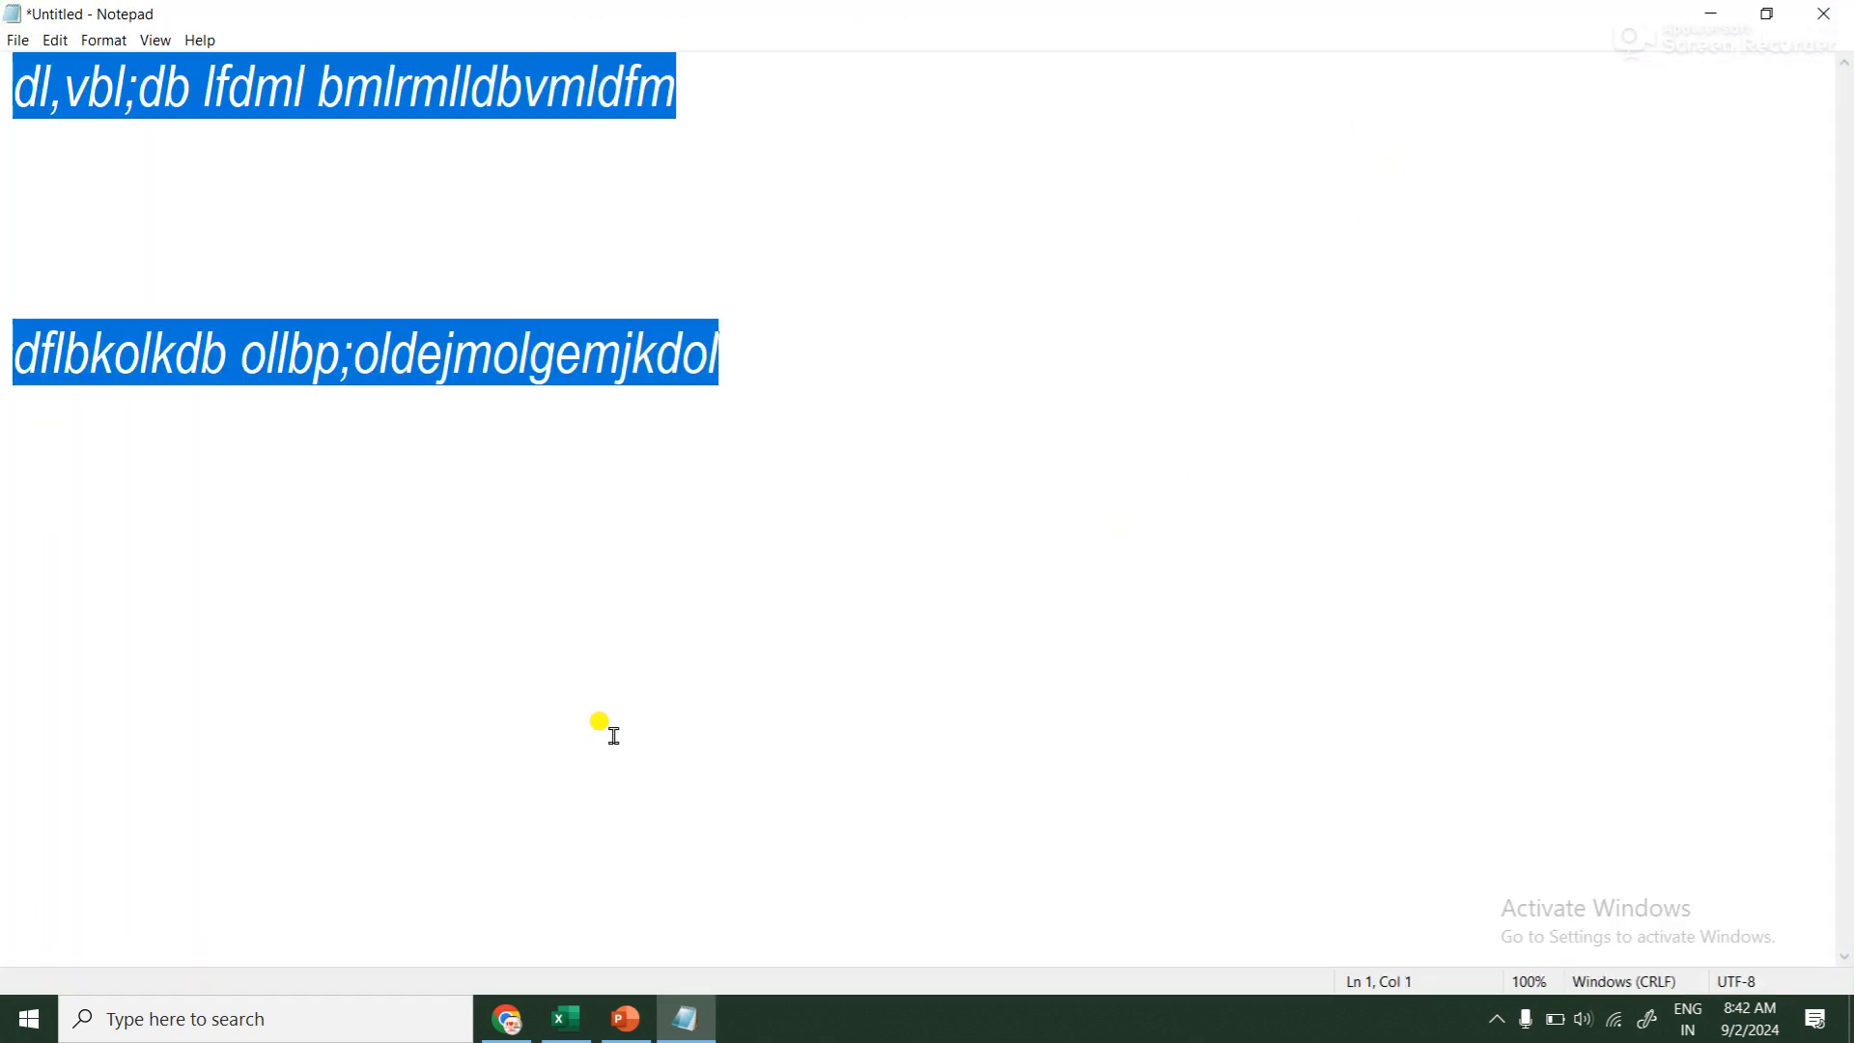
key(BackSpace)
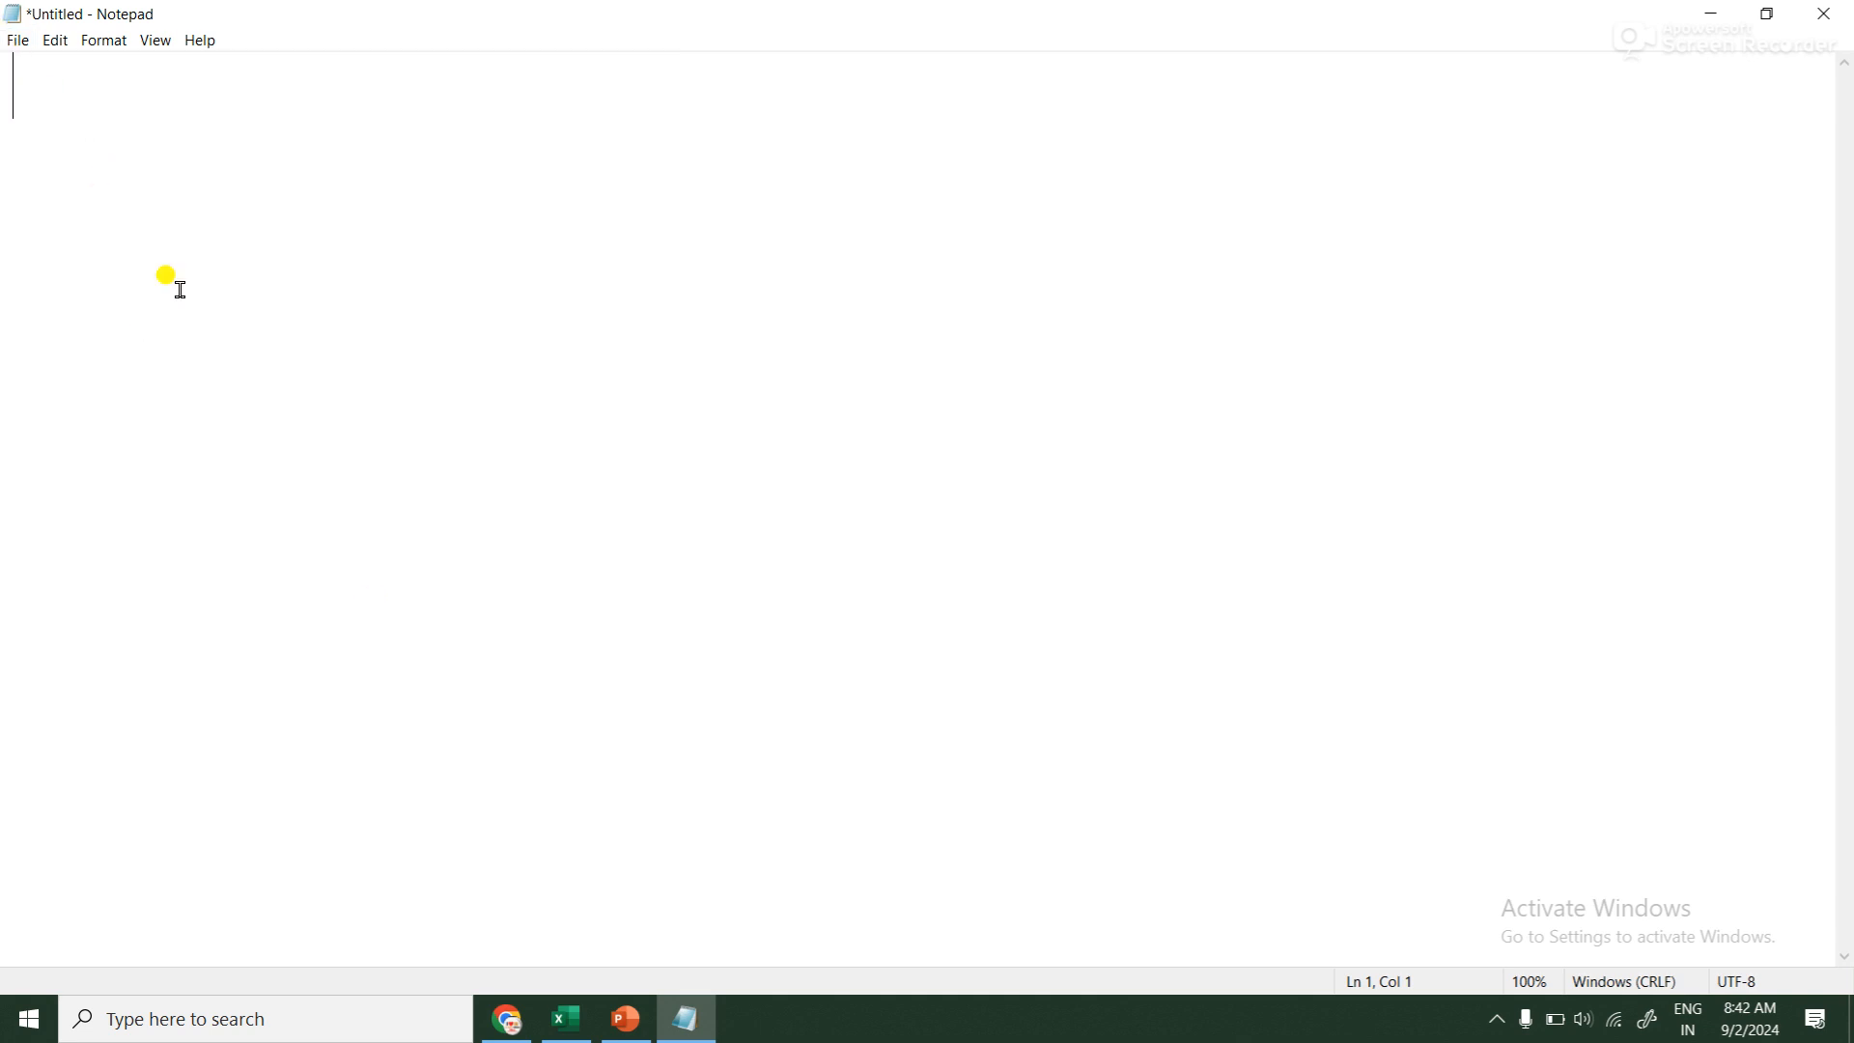
Open the text document "ram" from the Desktop folder in Notepad
click(18, 40)
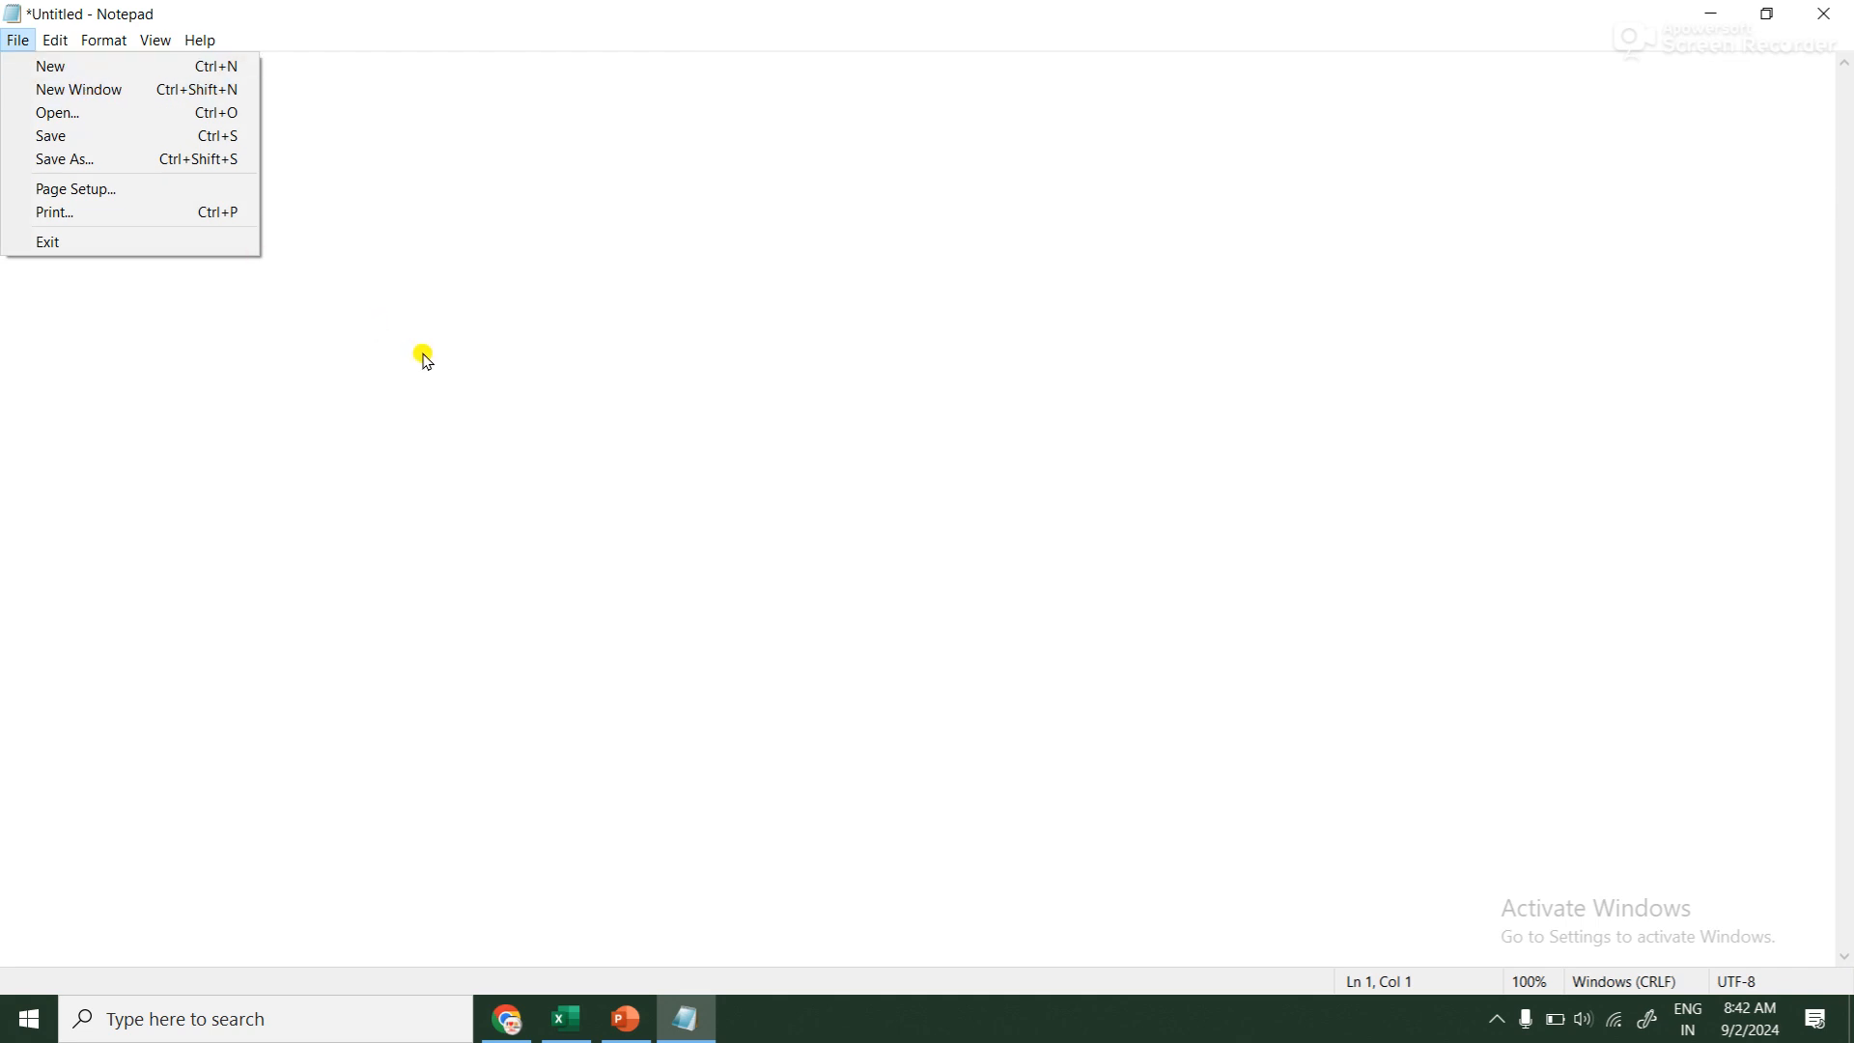
click(102, 113)
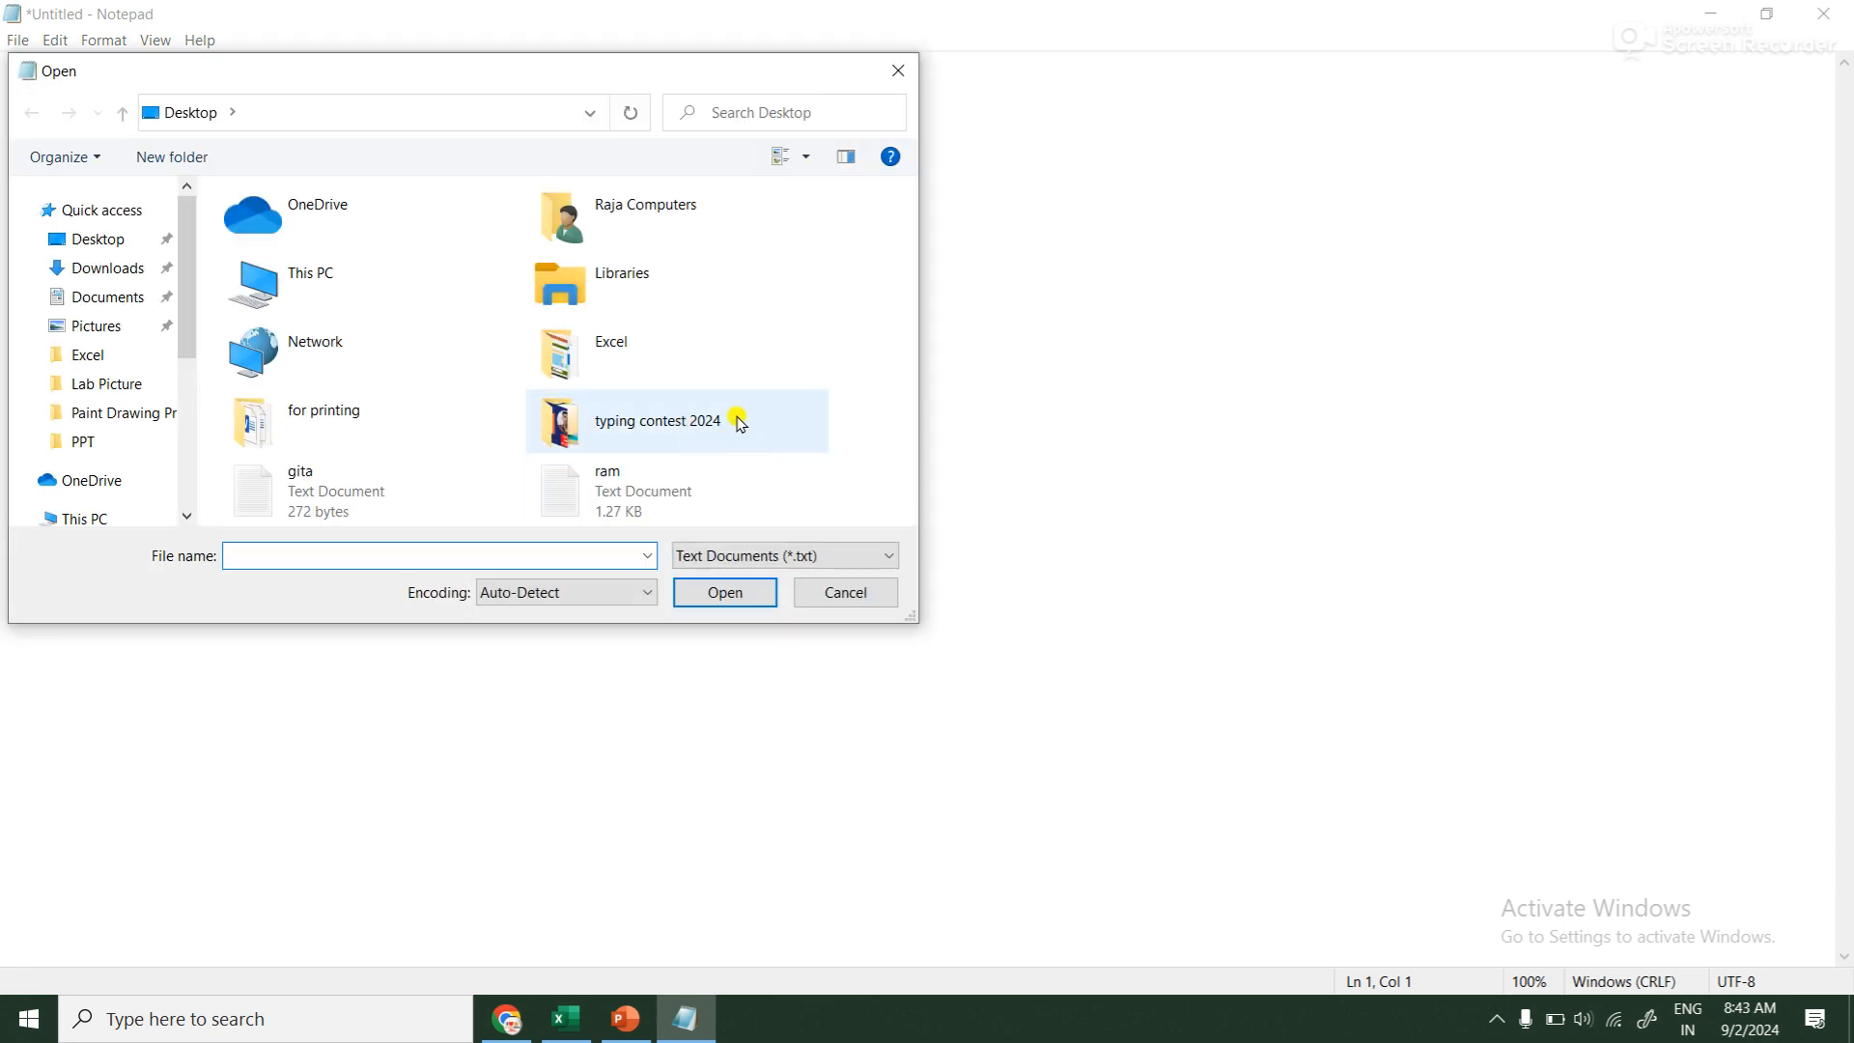
double_click(643, 471)
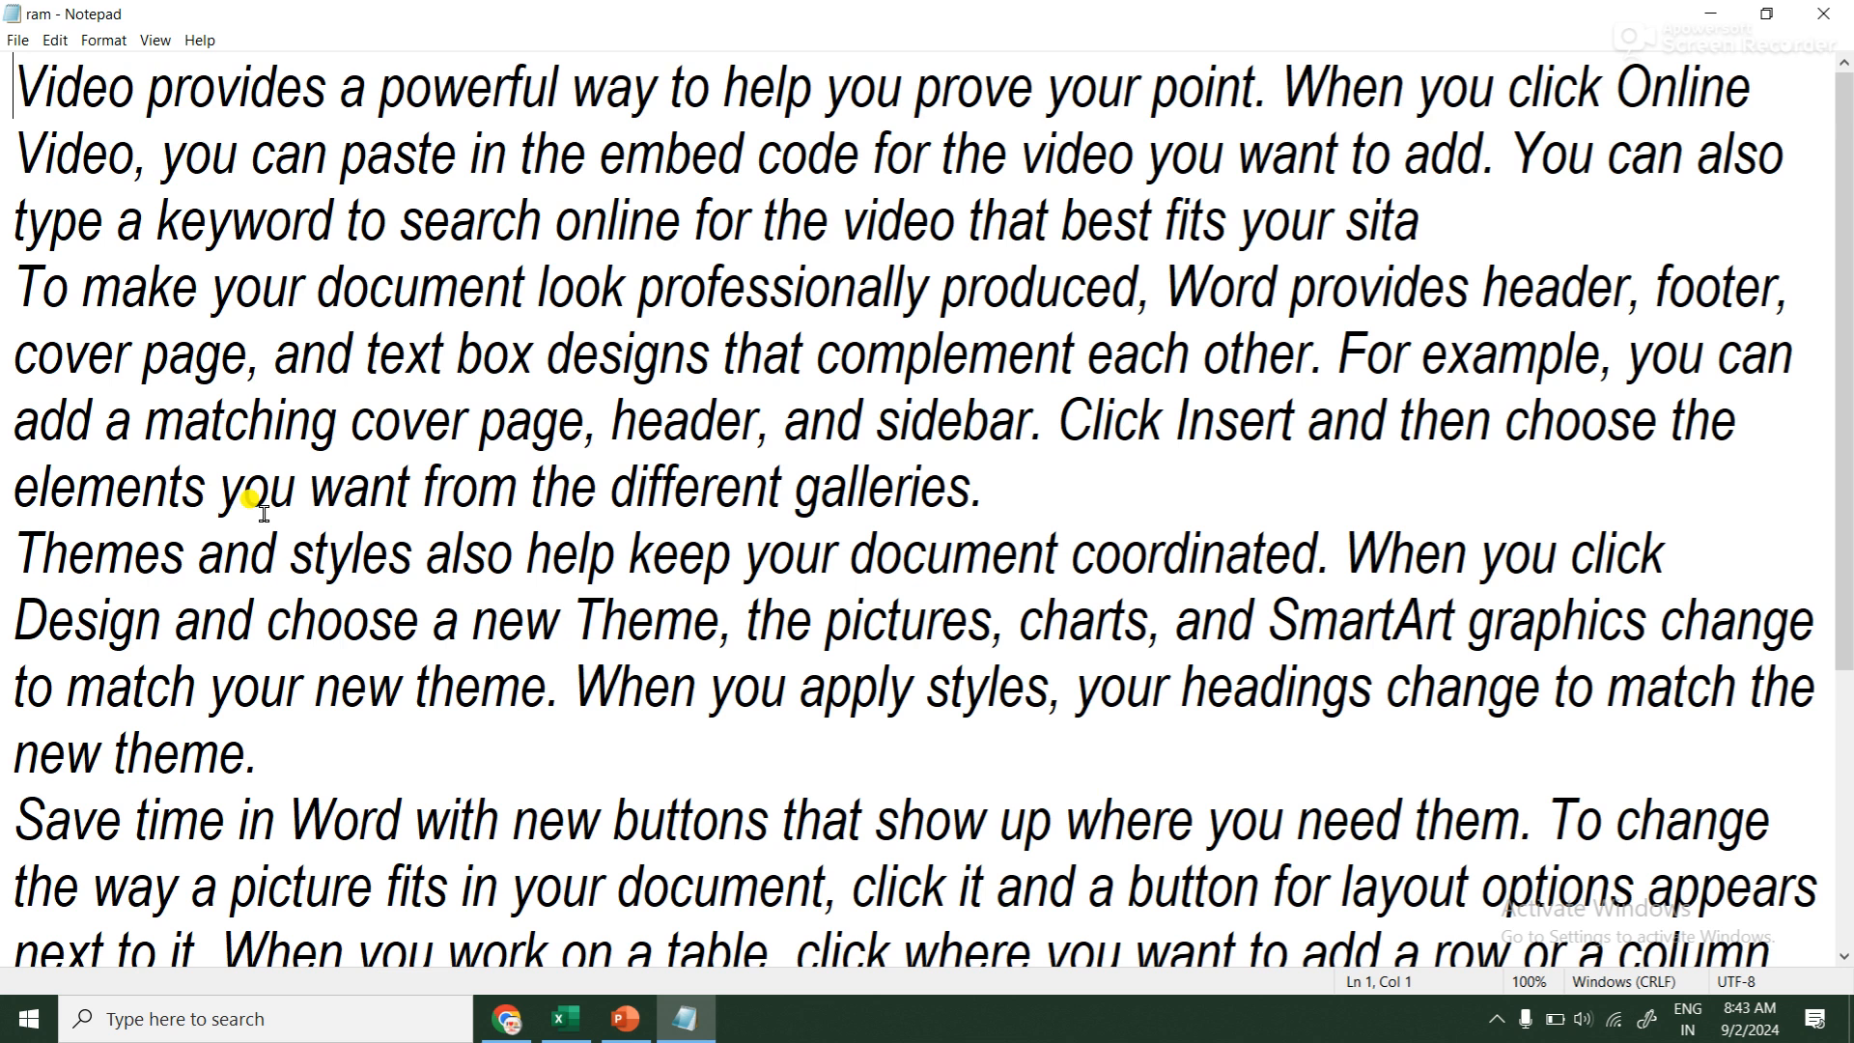
Create a new blank document in place of the open "ram" file
click(17, 40)
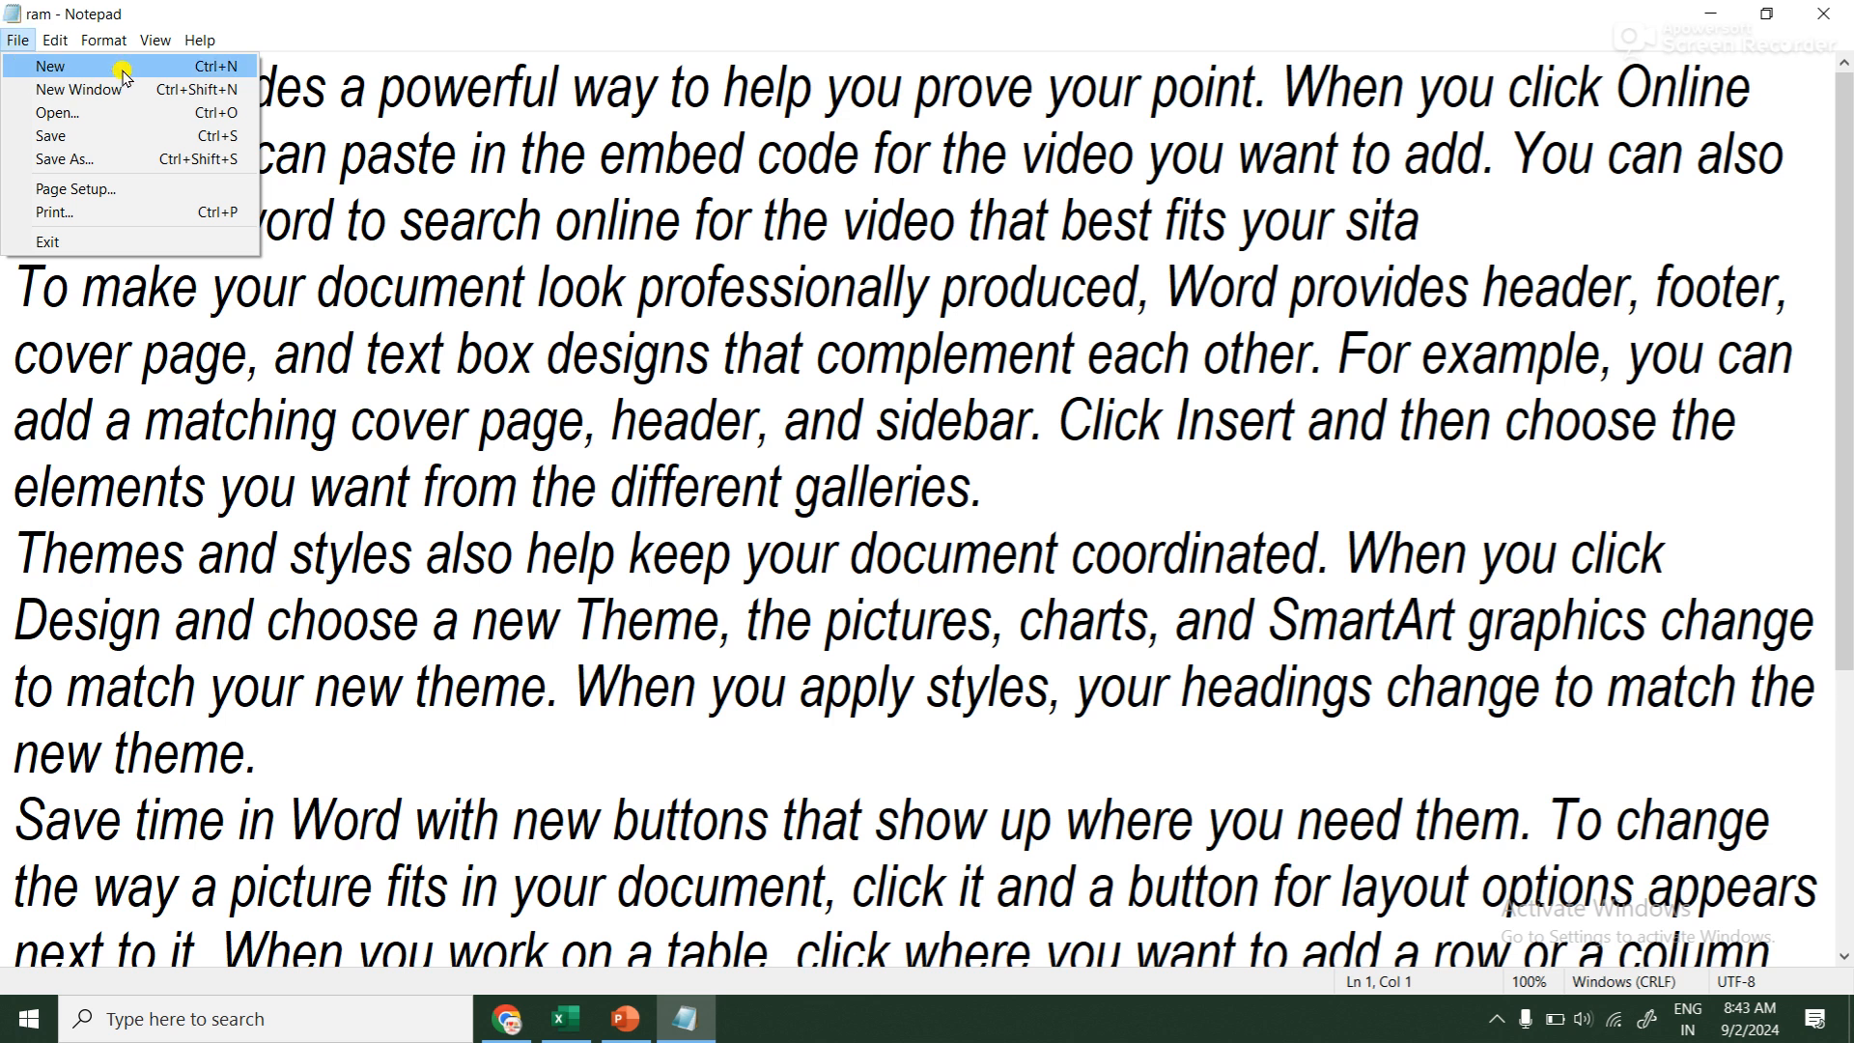
click(237, 68)
click(18, 48)
click(411, 242)
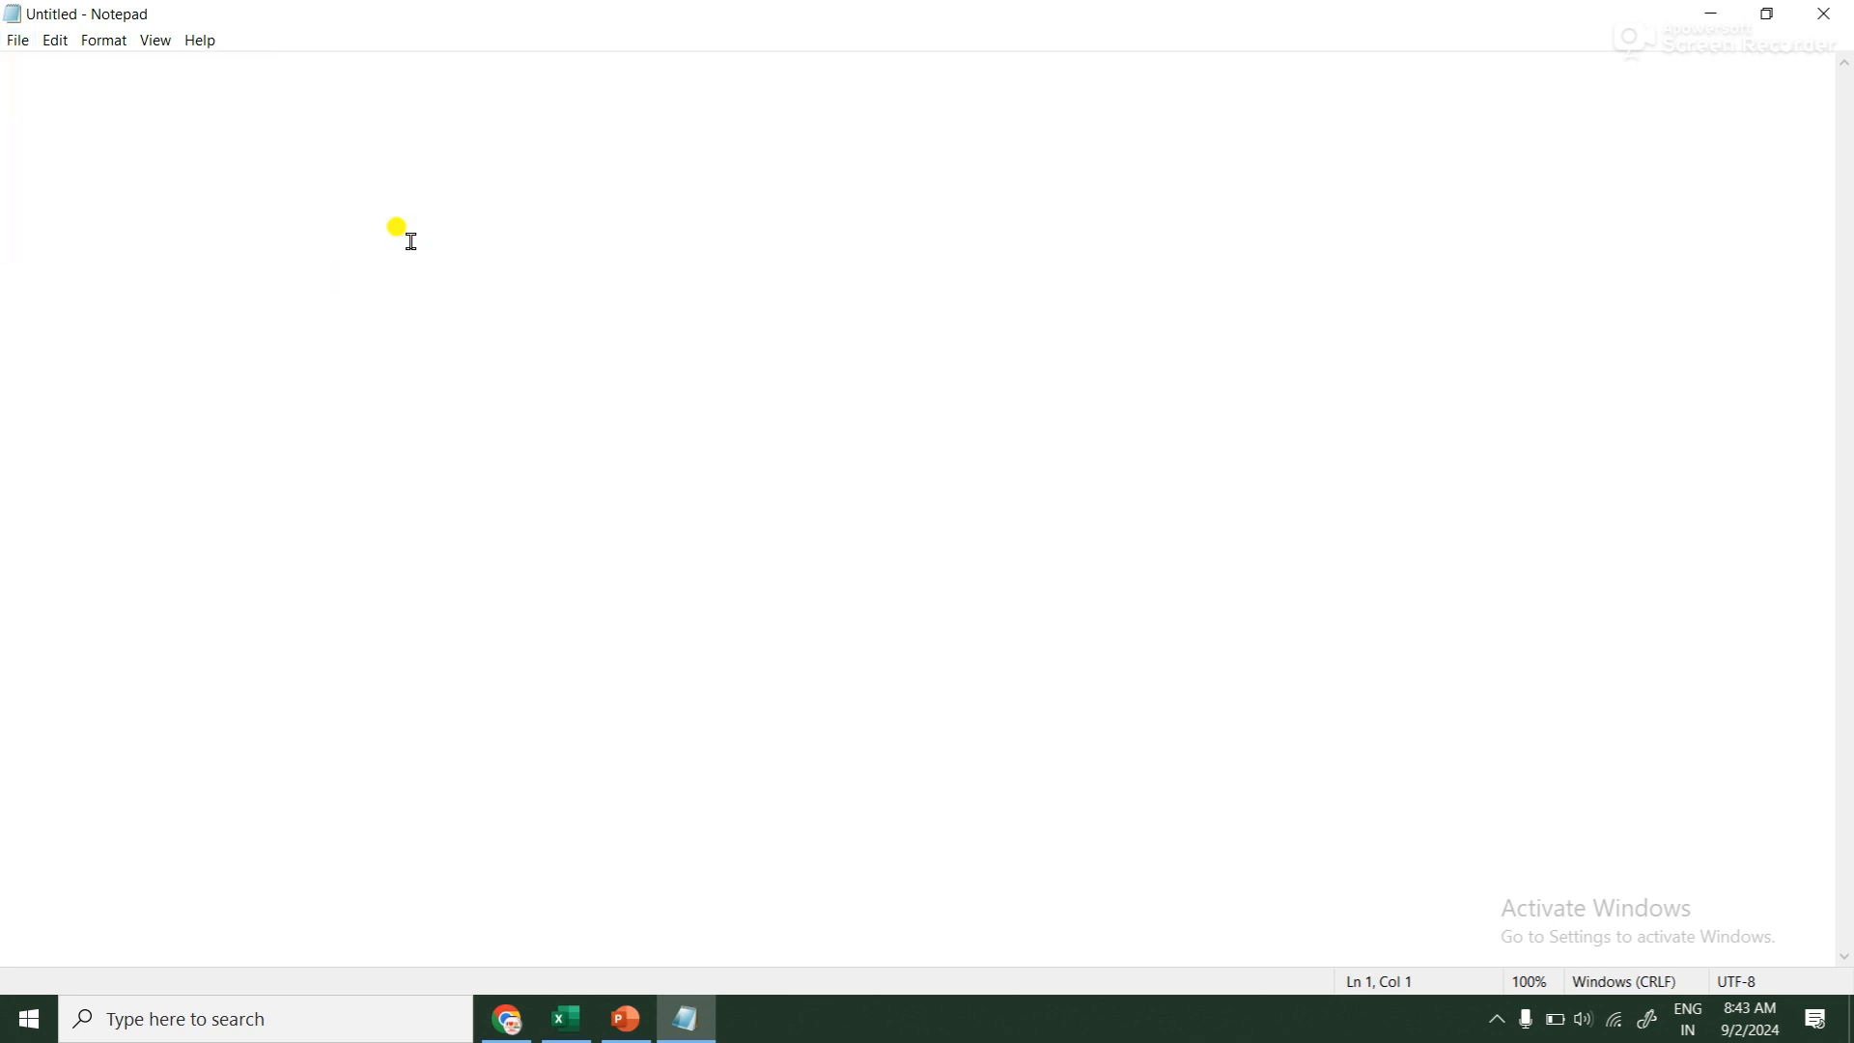
Enter the text "Excellent Computer Education" on the first line of the new document
text(Excel)
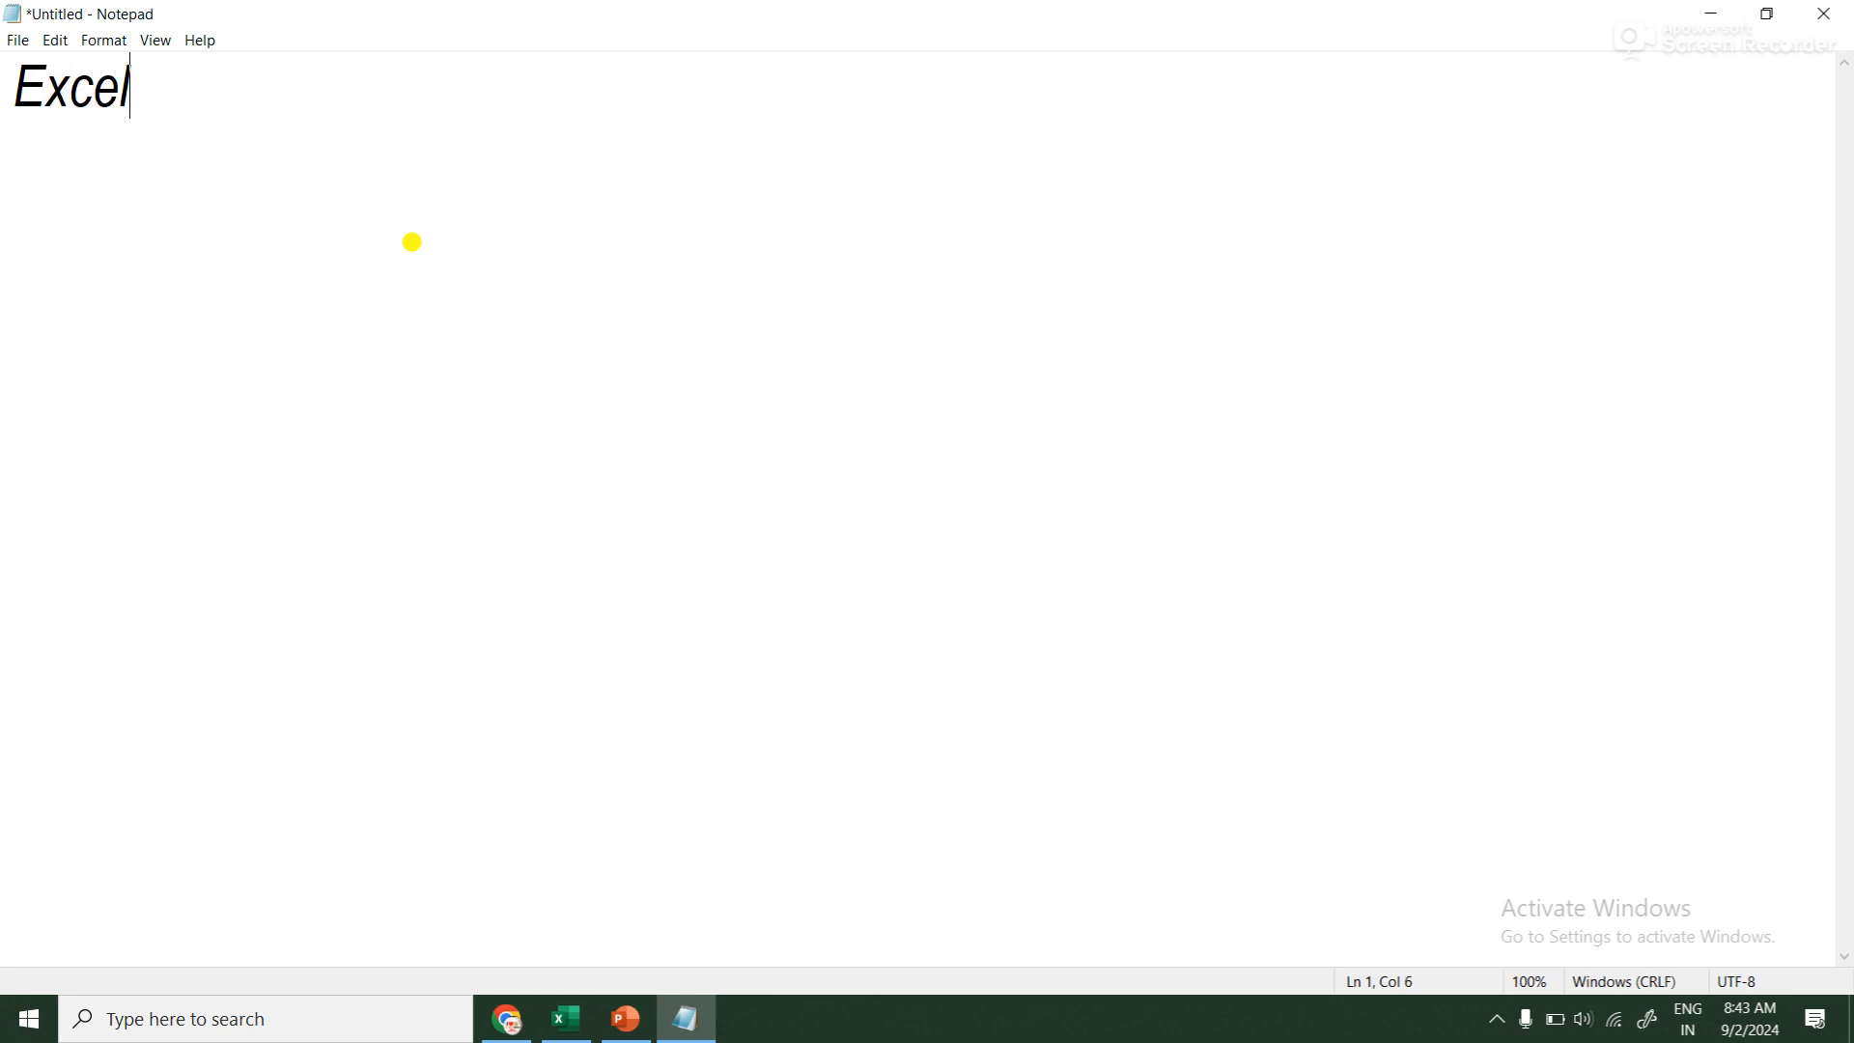
text(lent C)
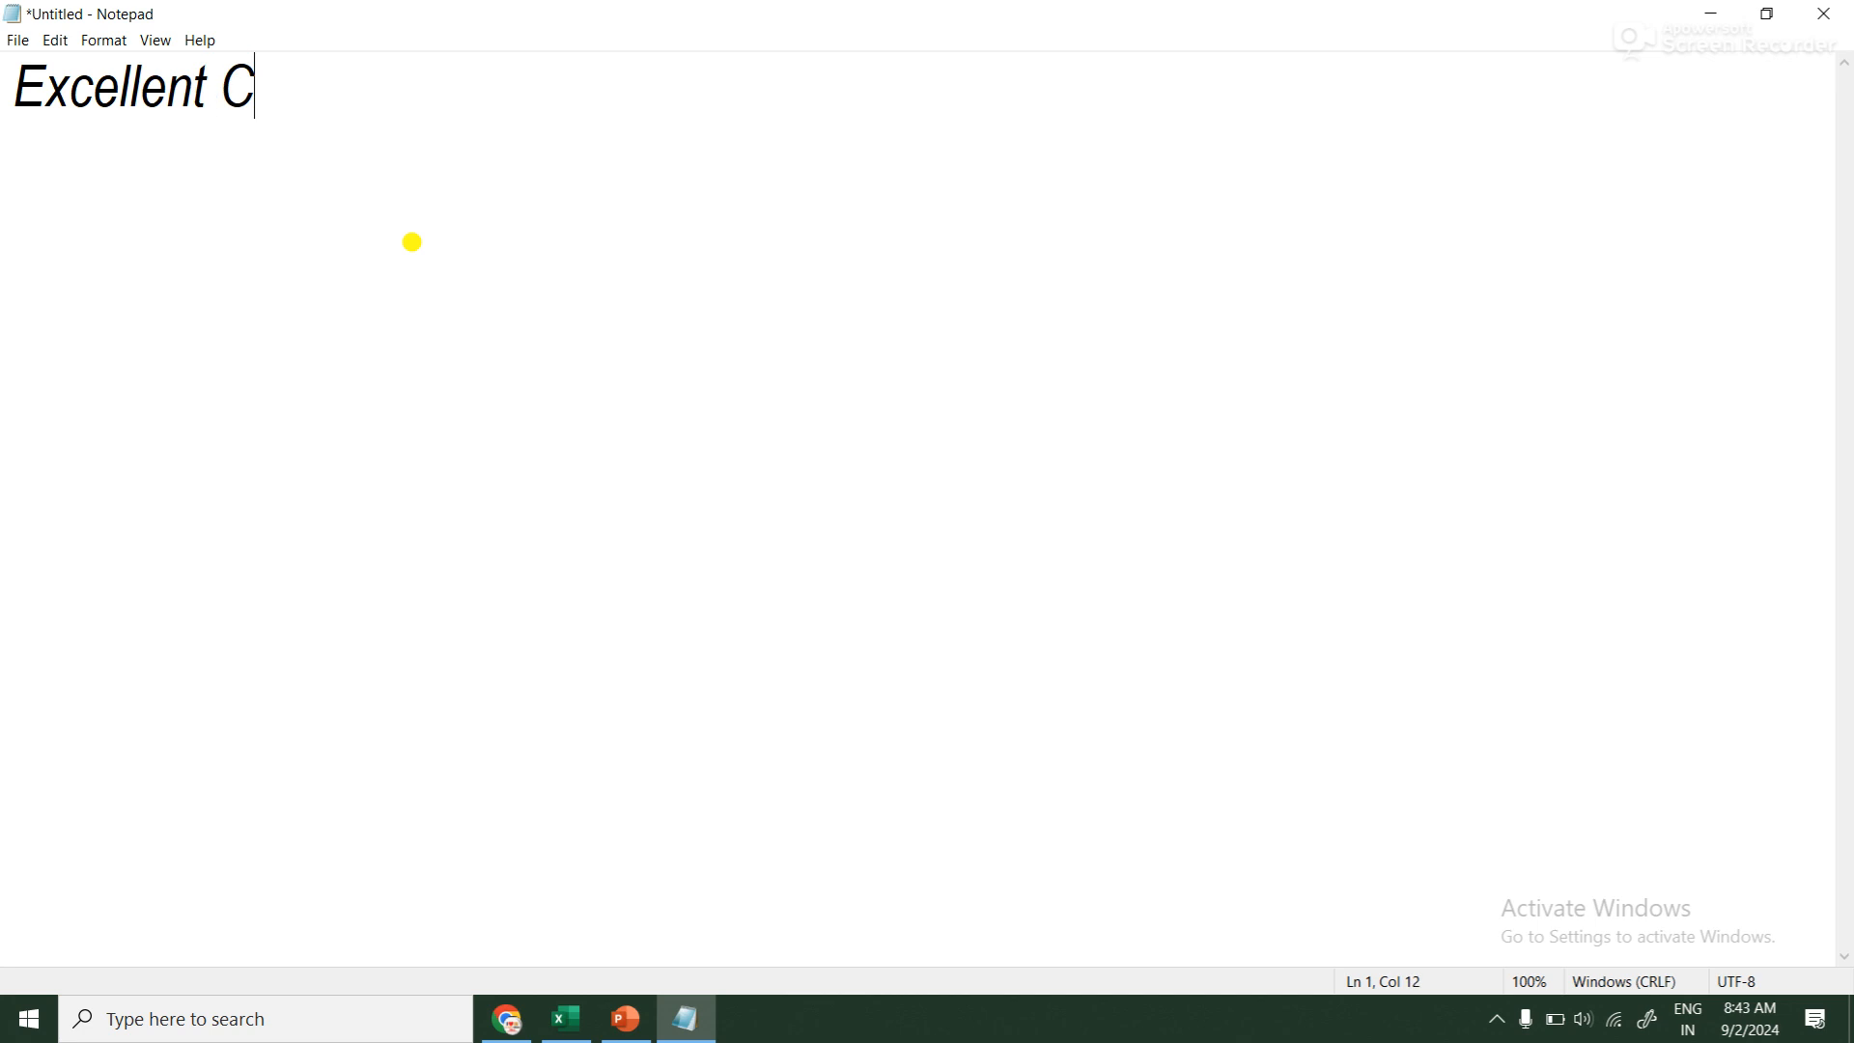
text(ompute)
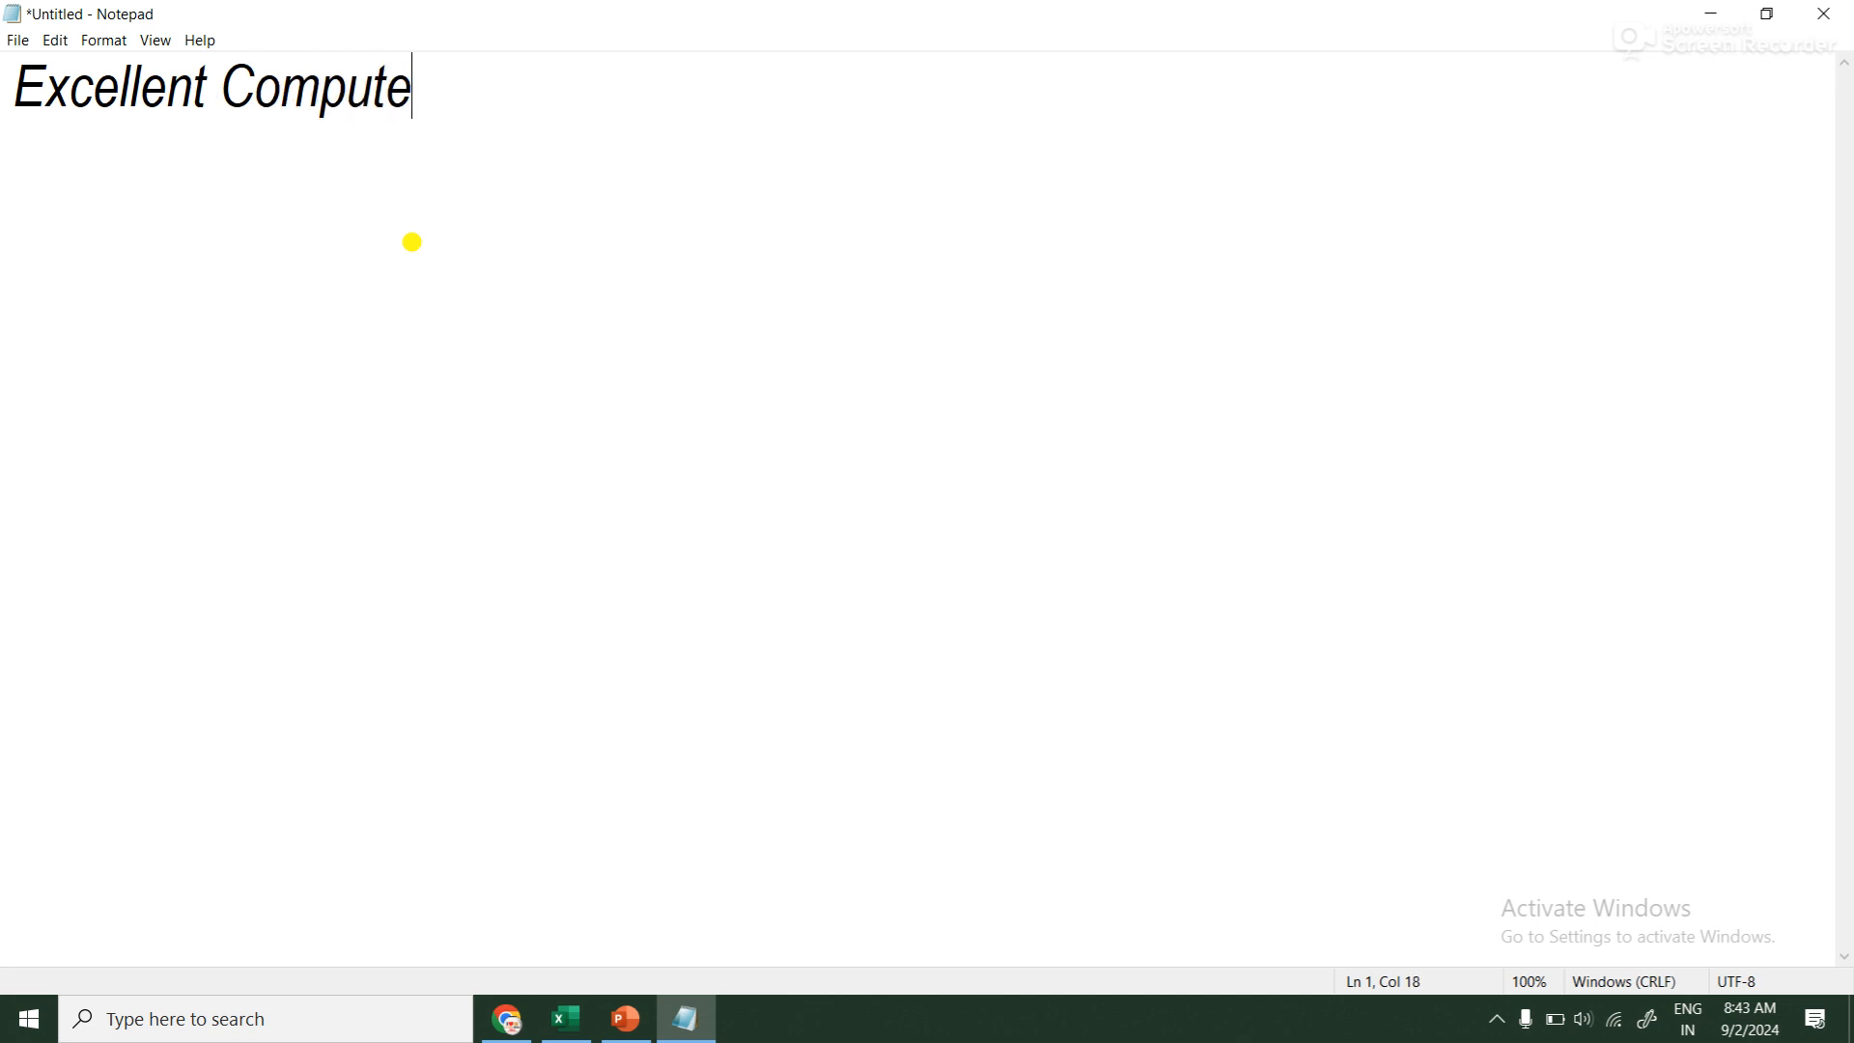
text(r Edu)
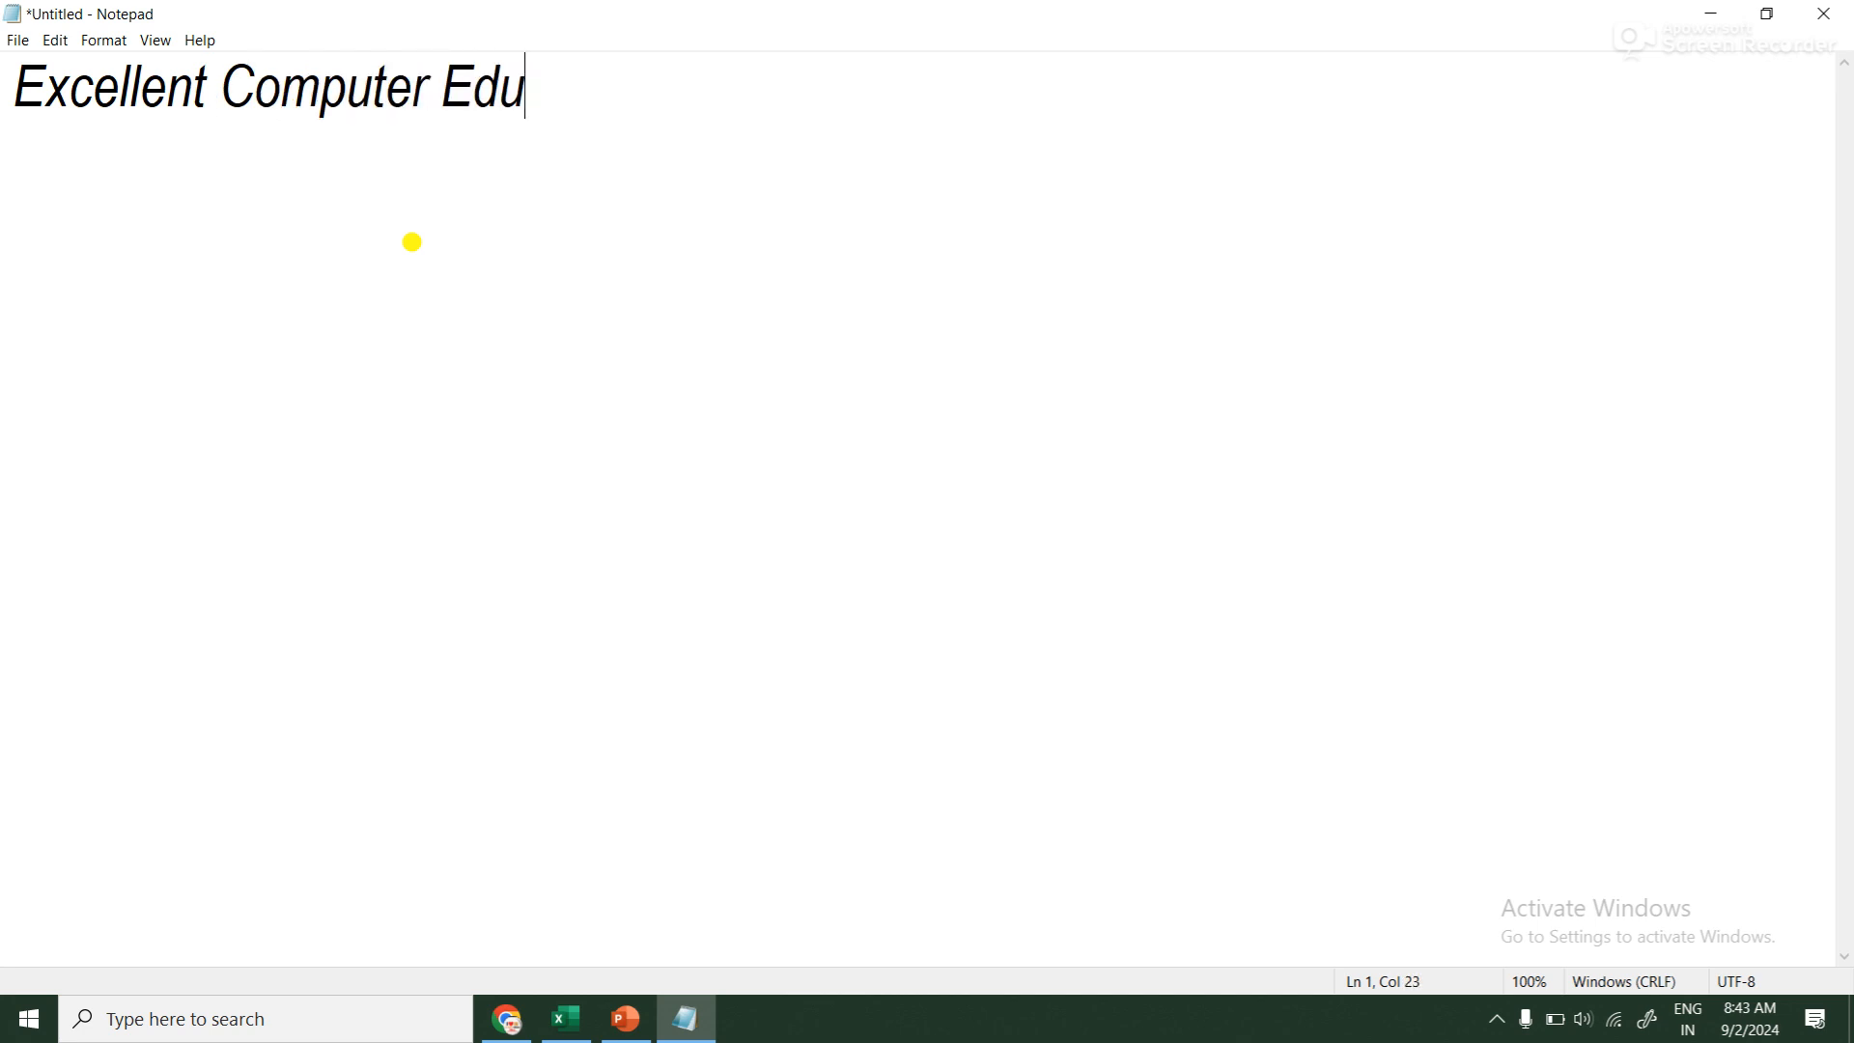
text(cation)
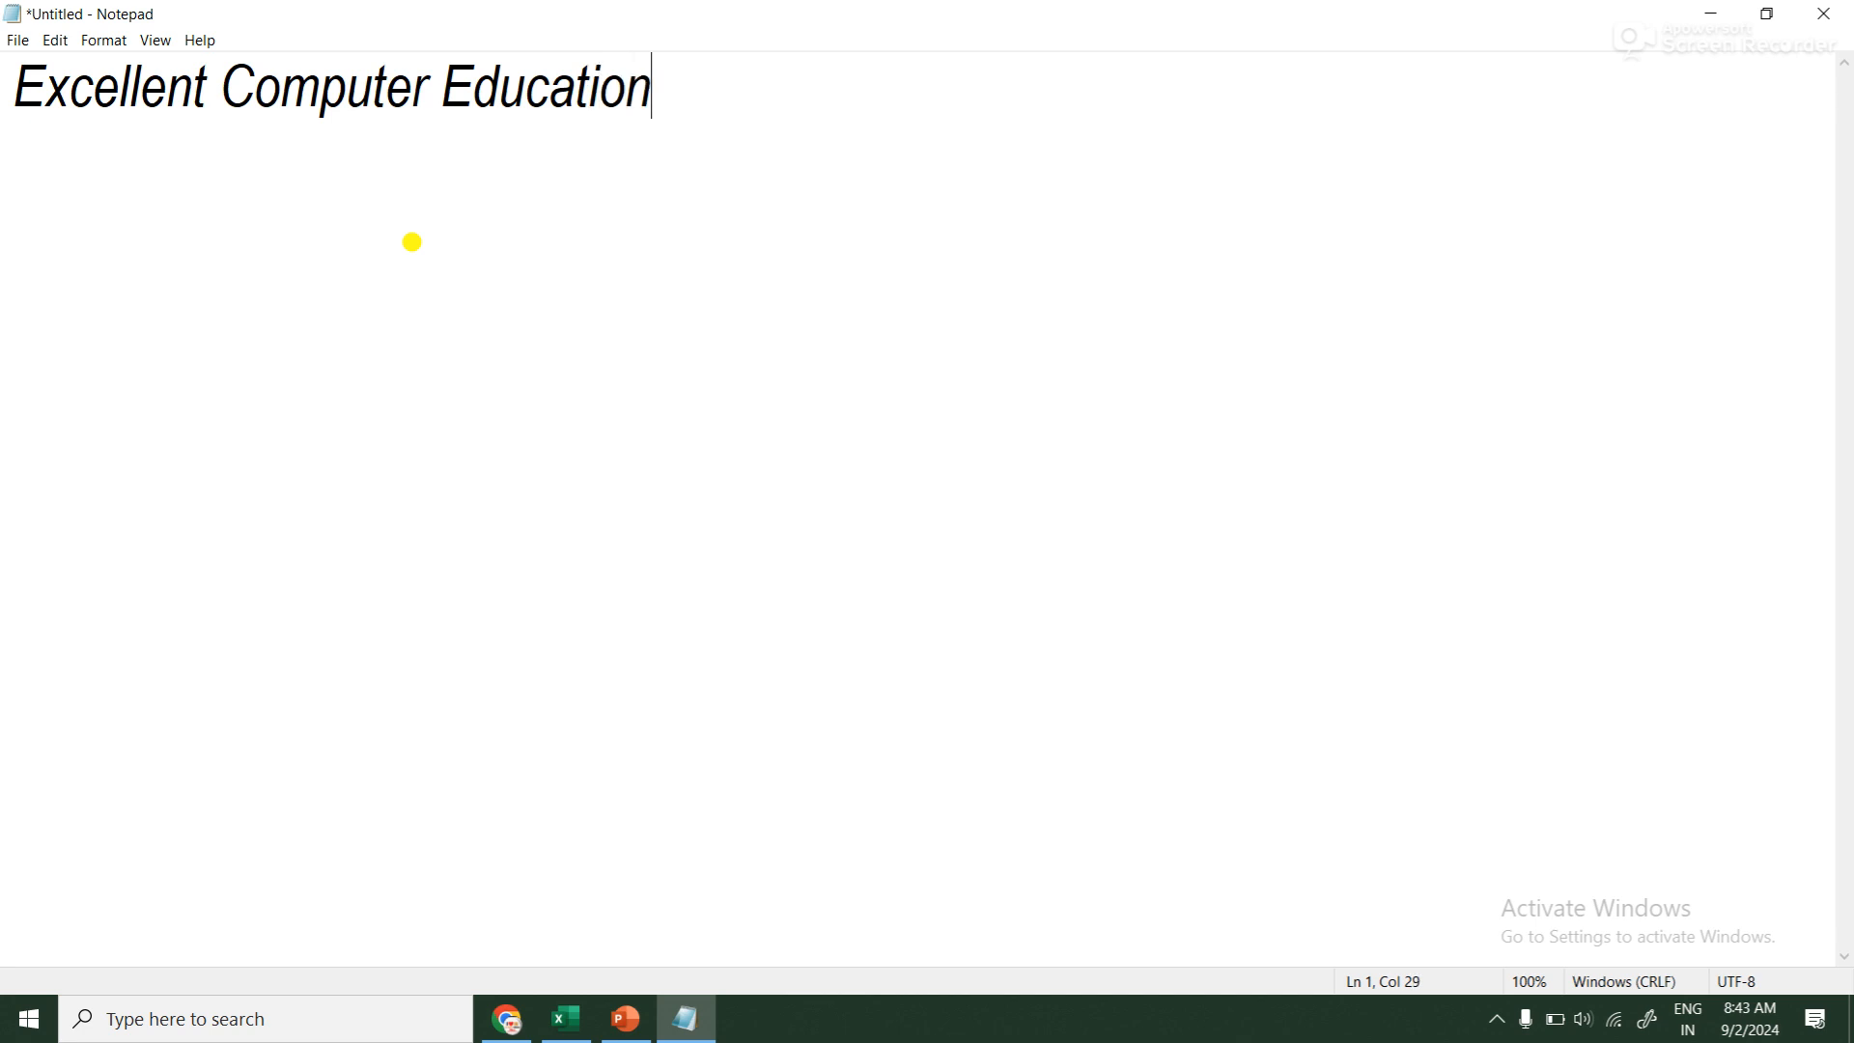
key(shift+Home)
click(379, 340)
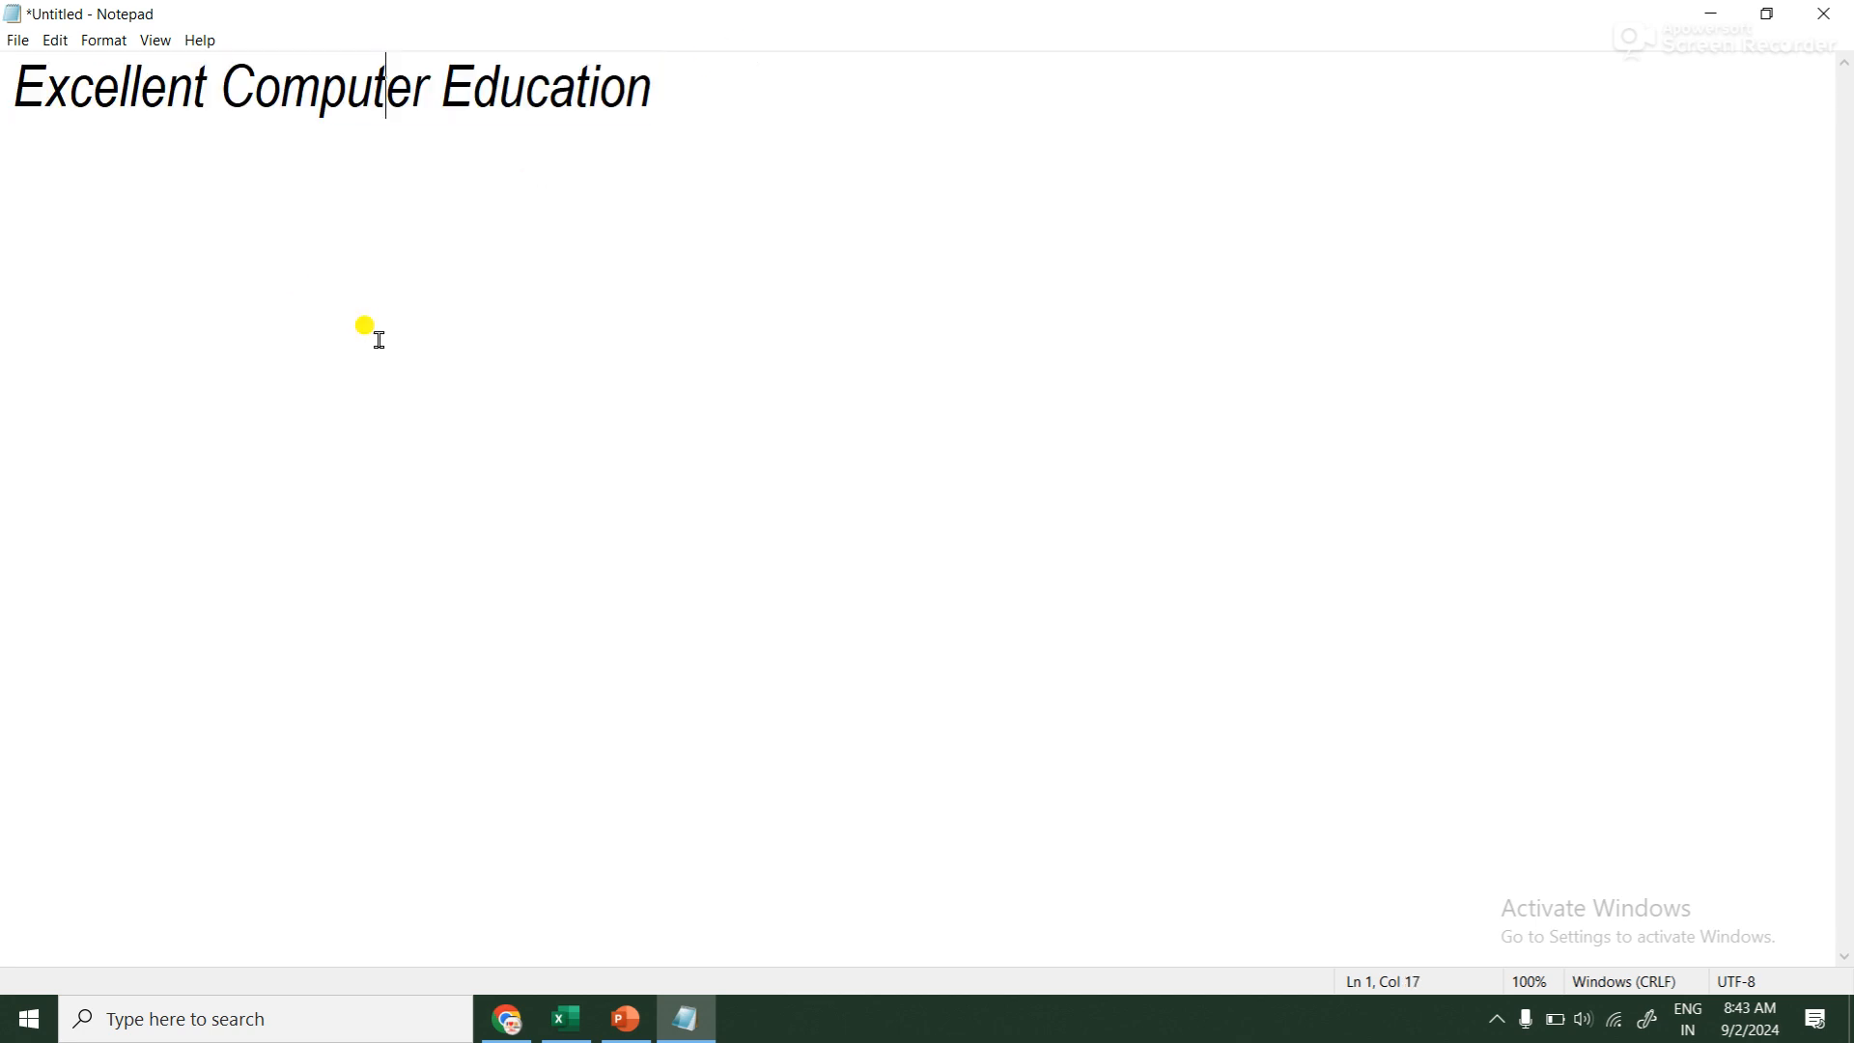
Start saving the document with Save As and name the file "Mohan"
click(20, 40)
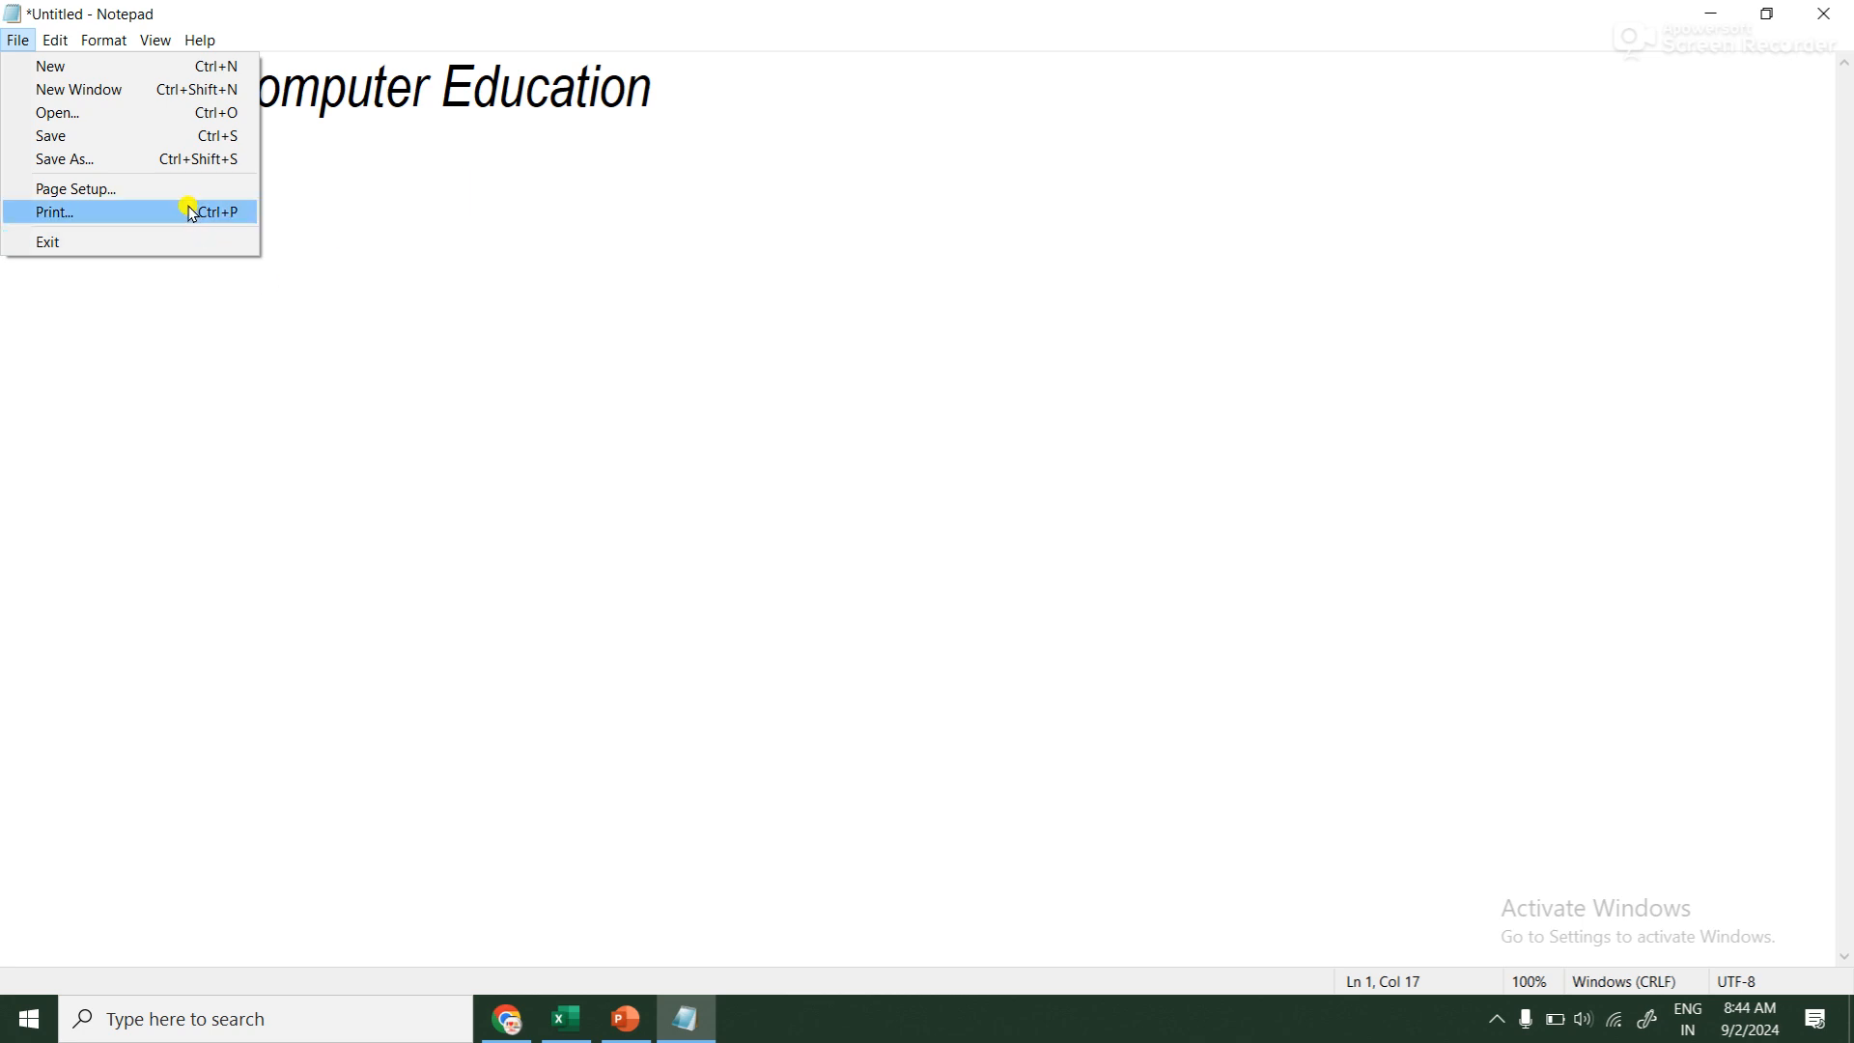
click(439, 278)
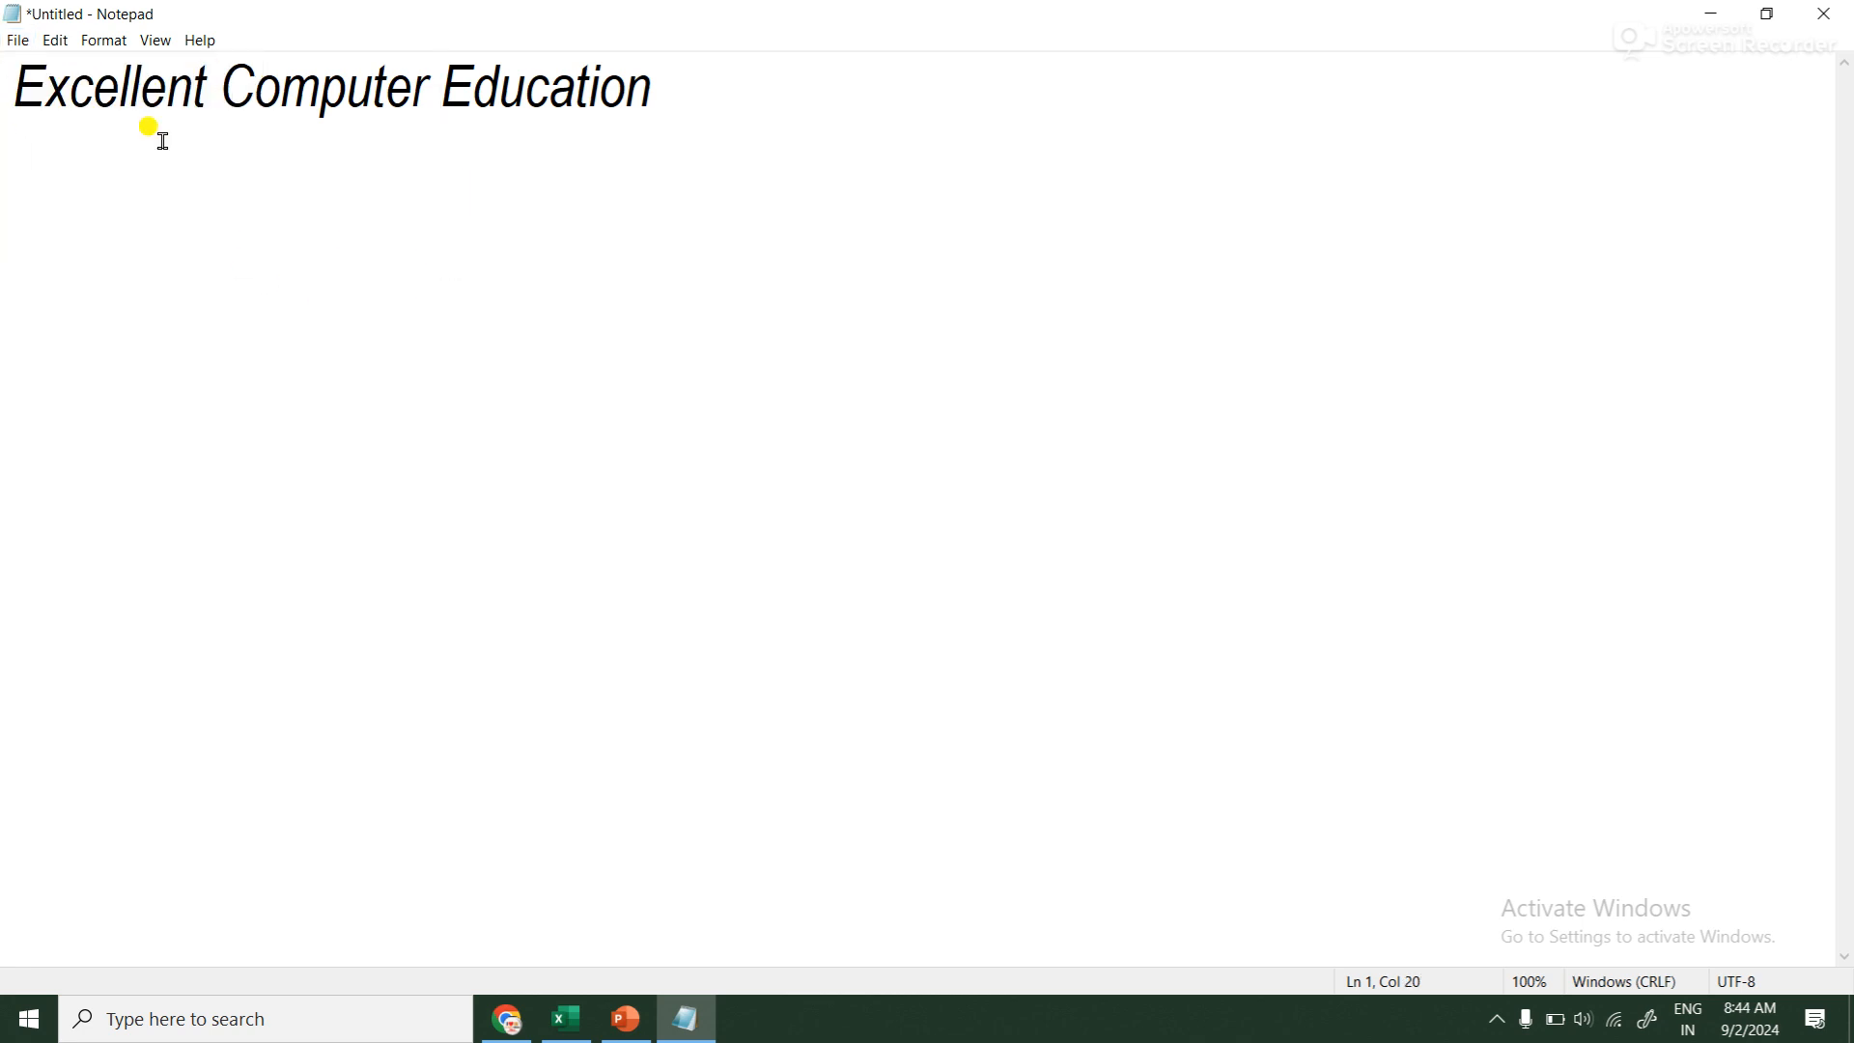
click(19, 38)
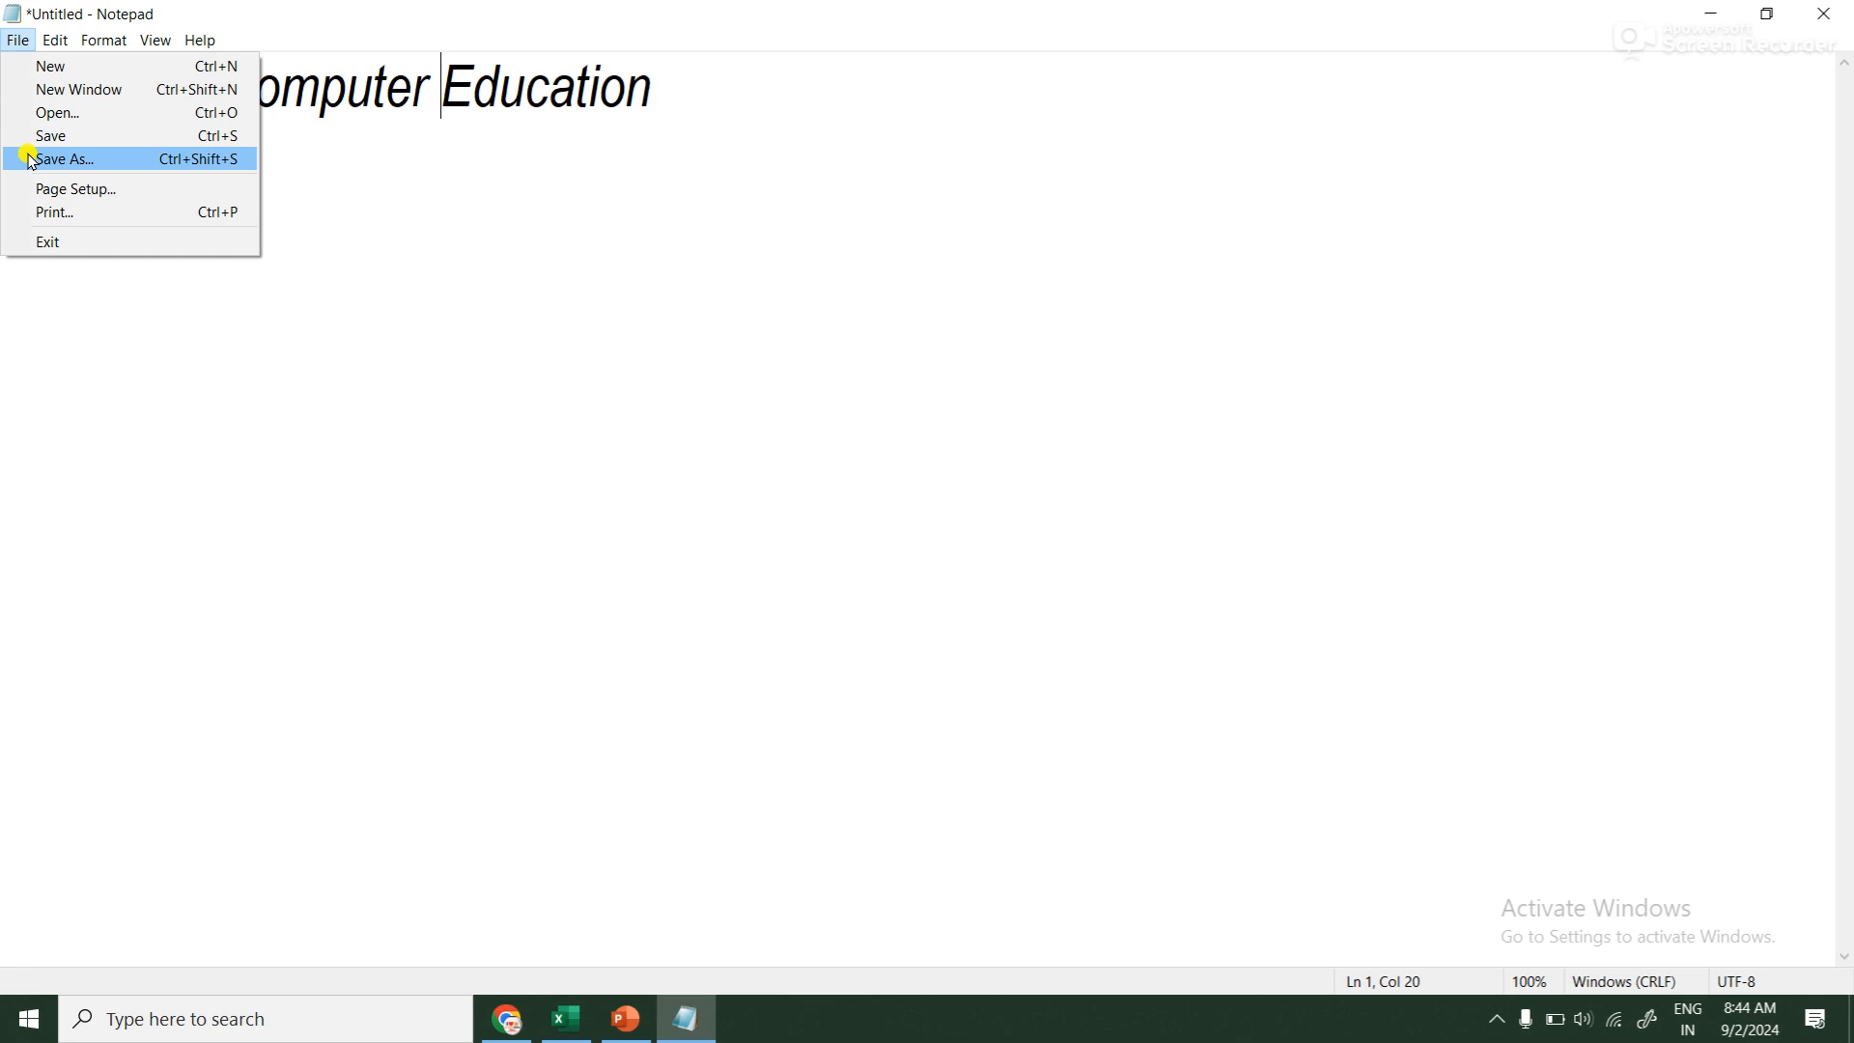
click(221, 162)
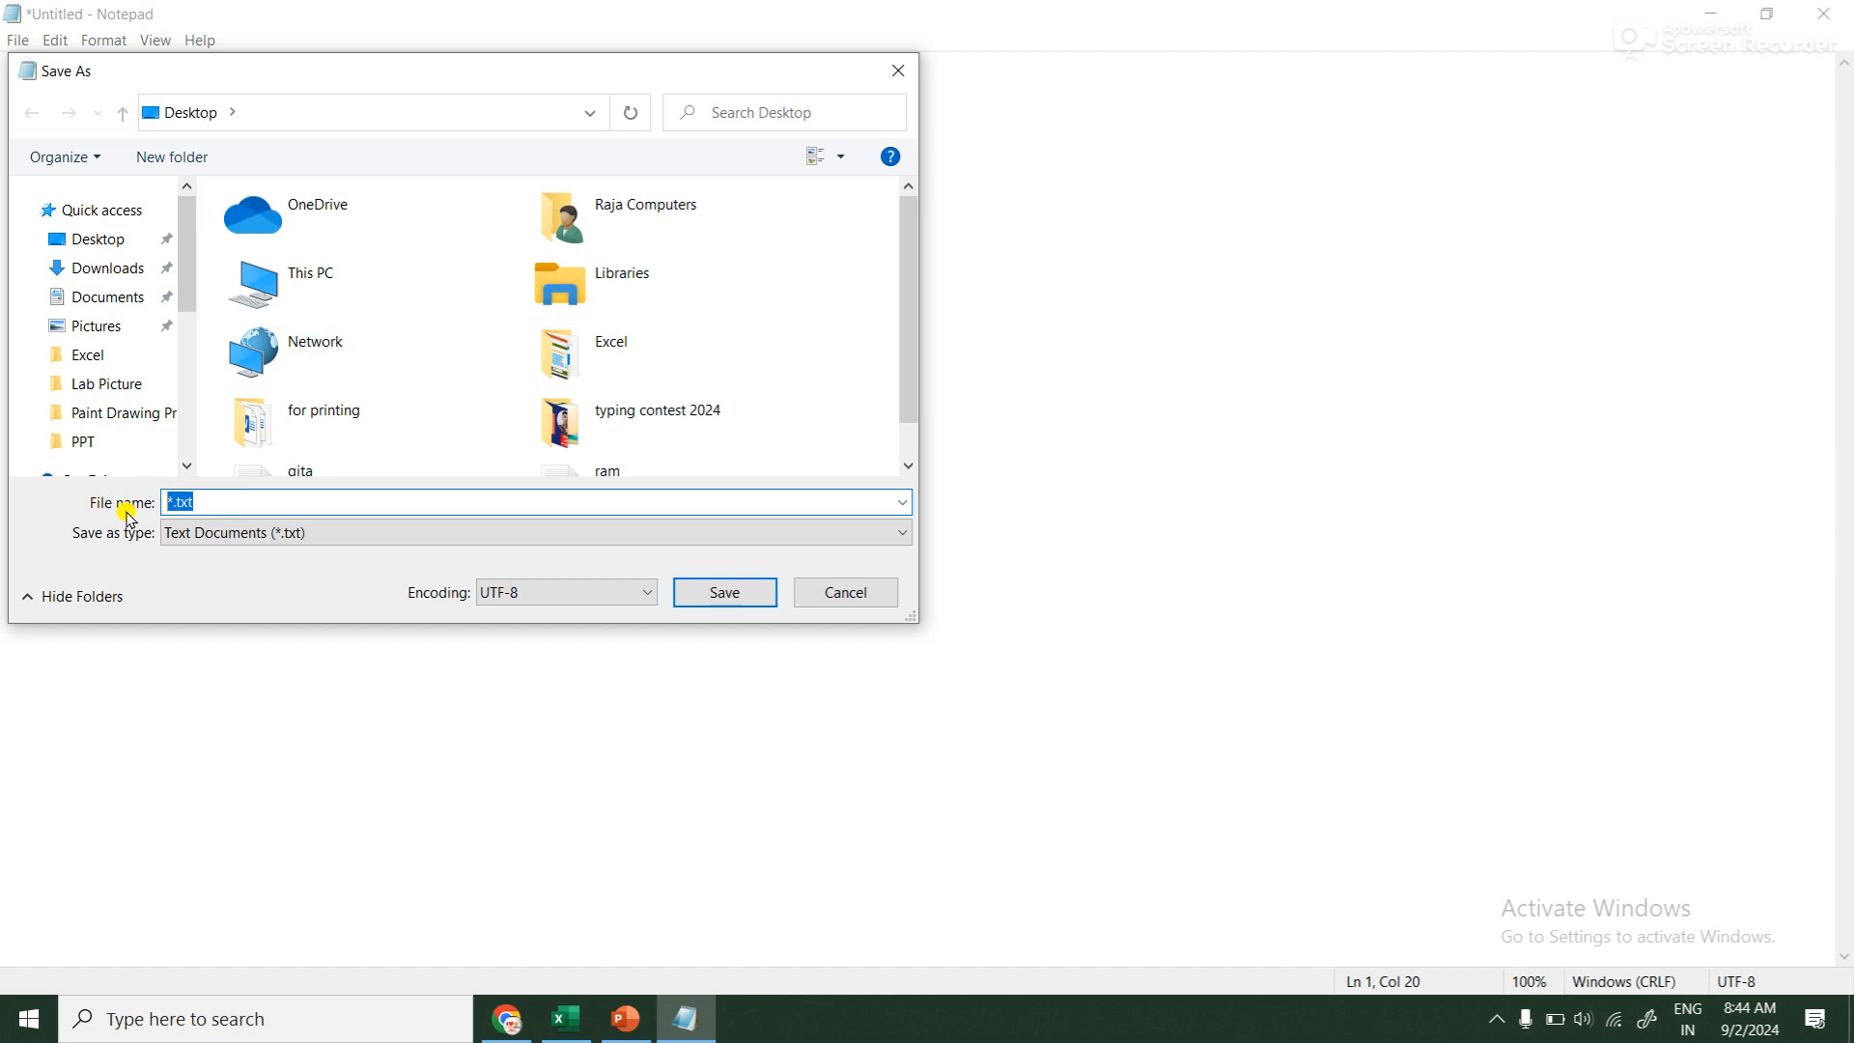
drag(675, 79, 864, 150)
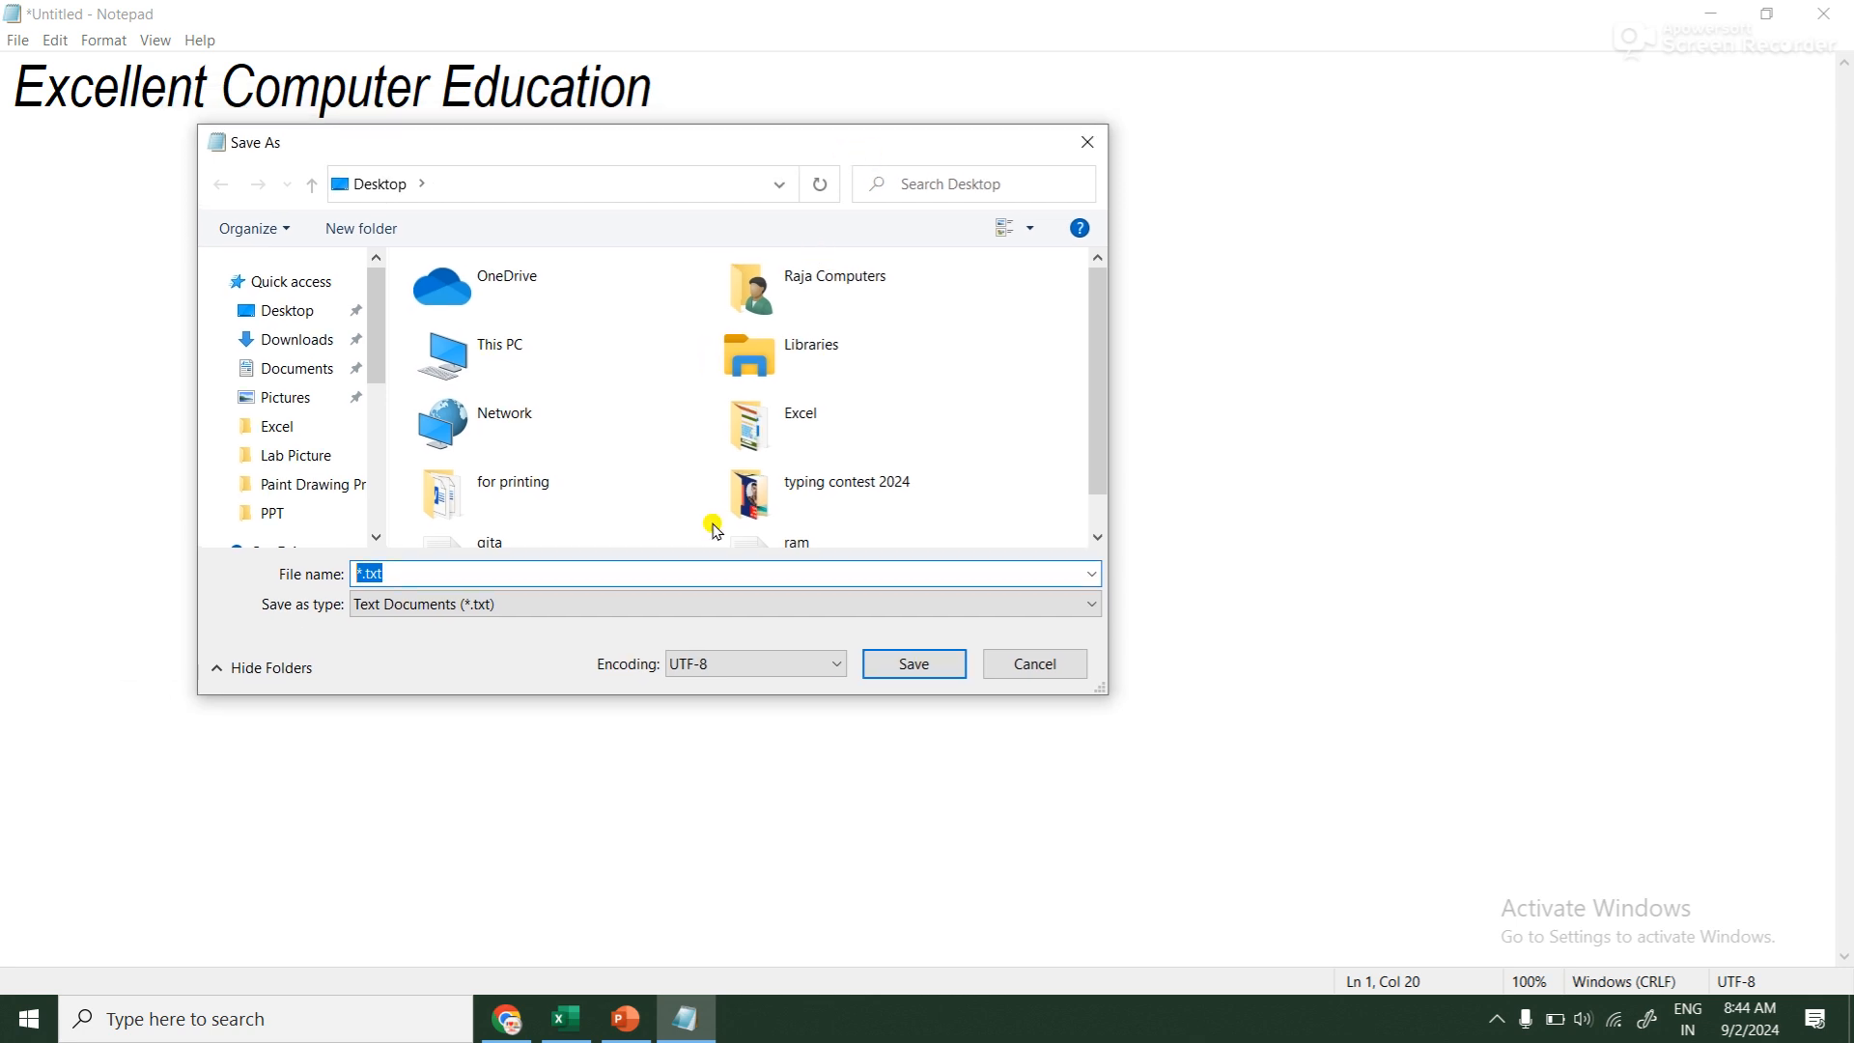
text(Mohan)
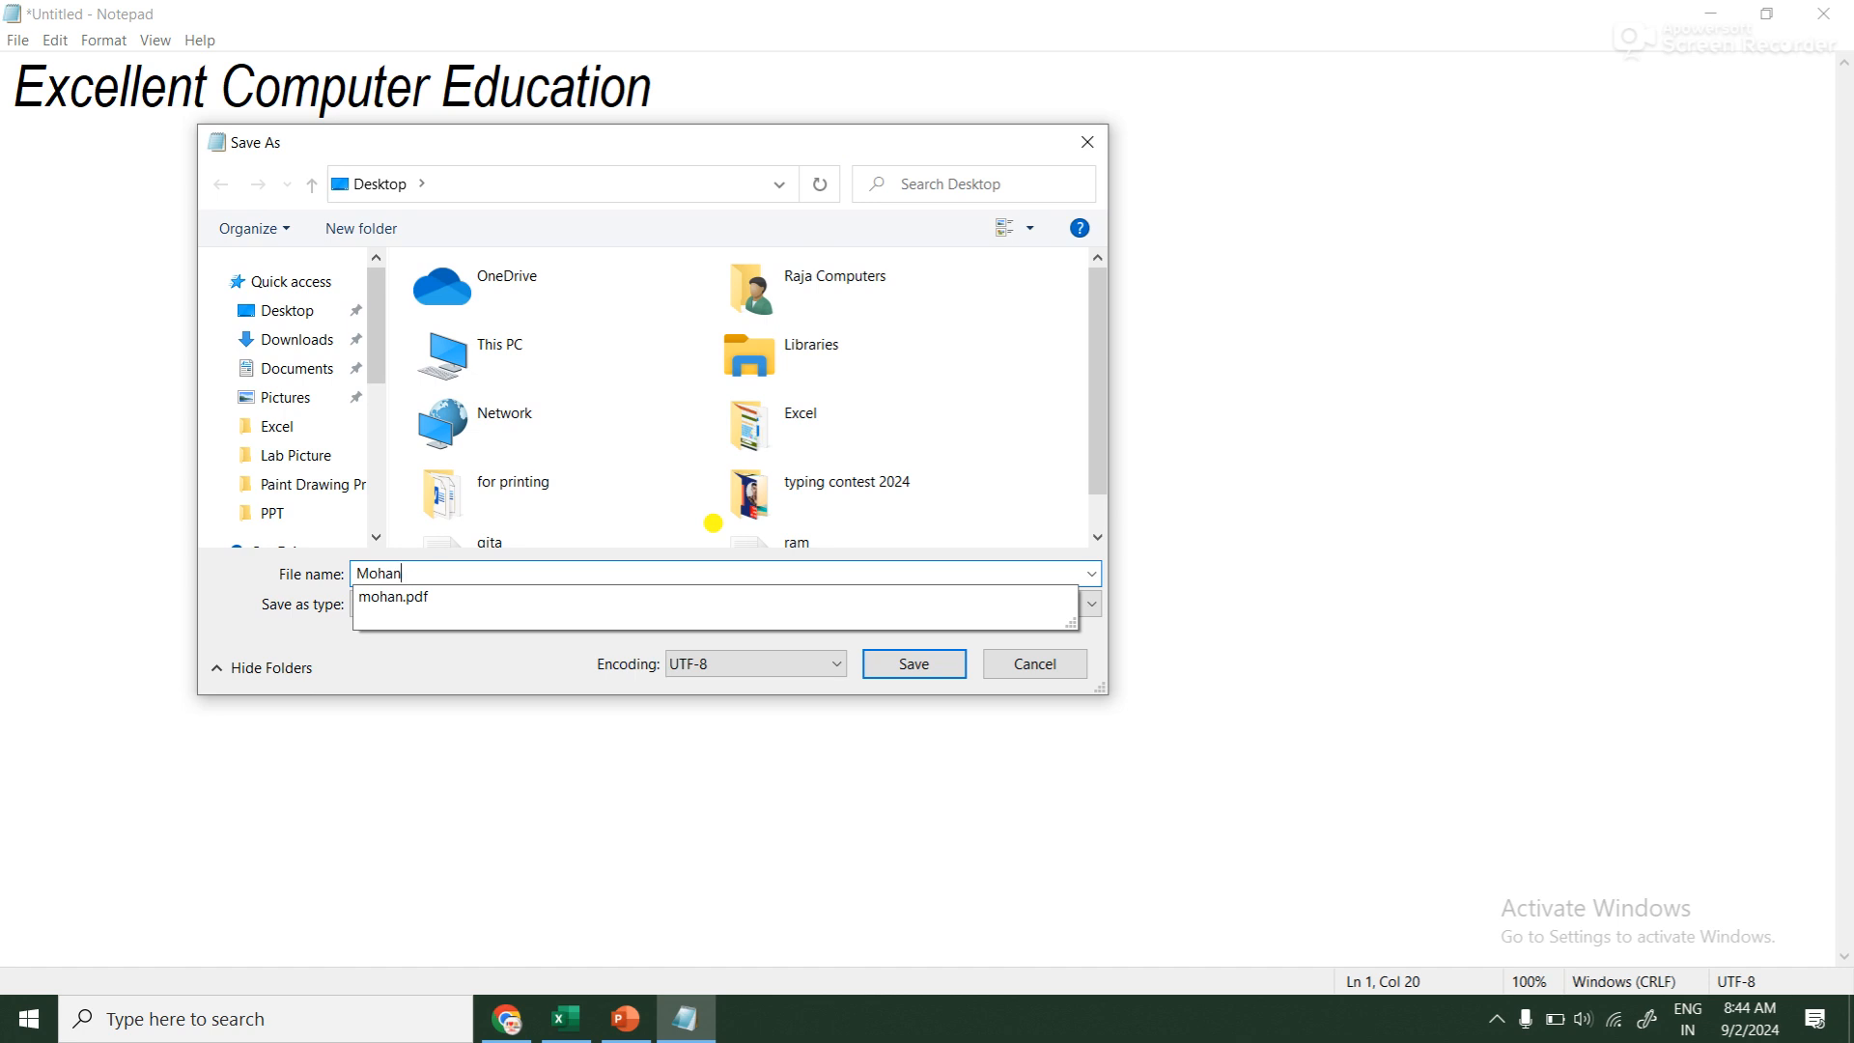
click(453, 674)
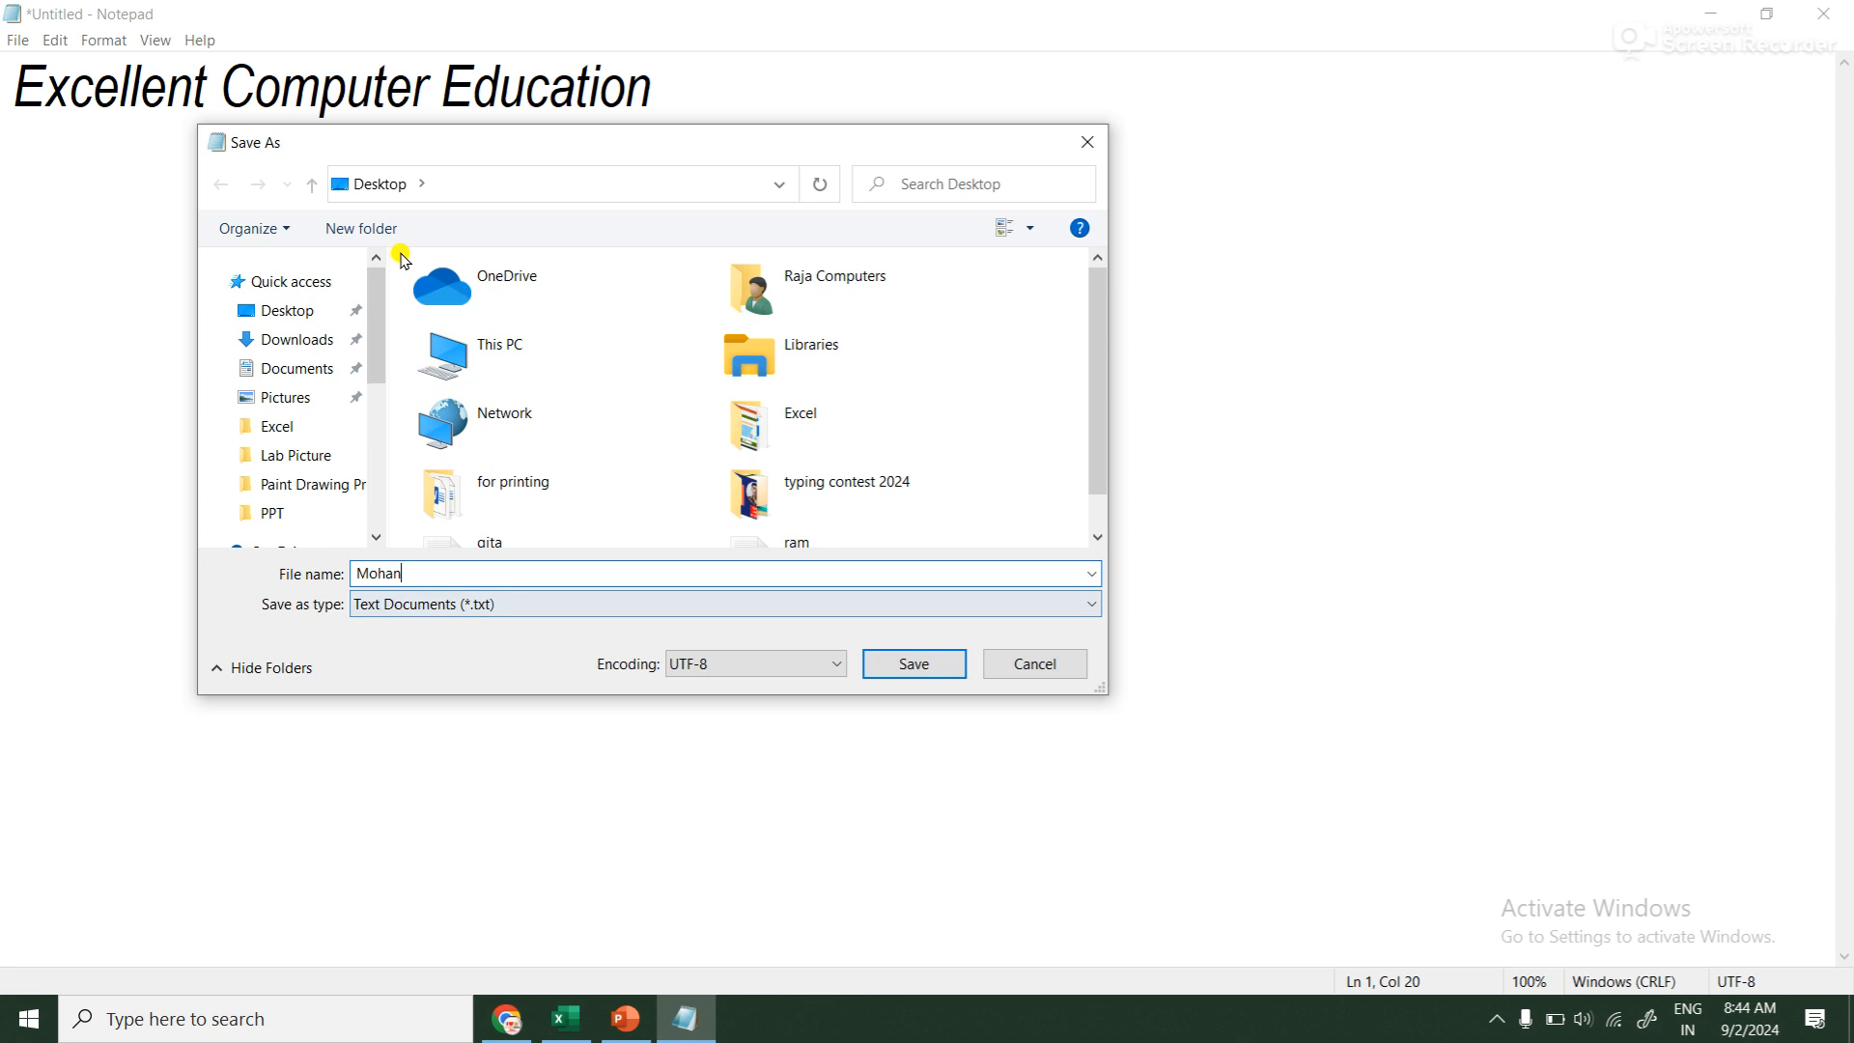
Look into the Lab Picture folder, switch the save location back to Desktop, and save the file there
click(345, 455)
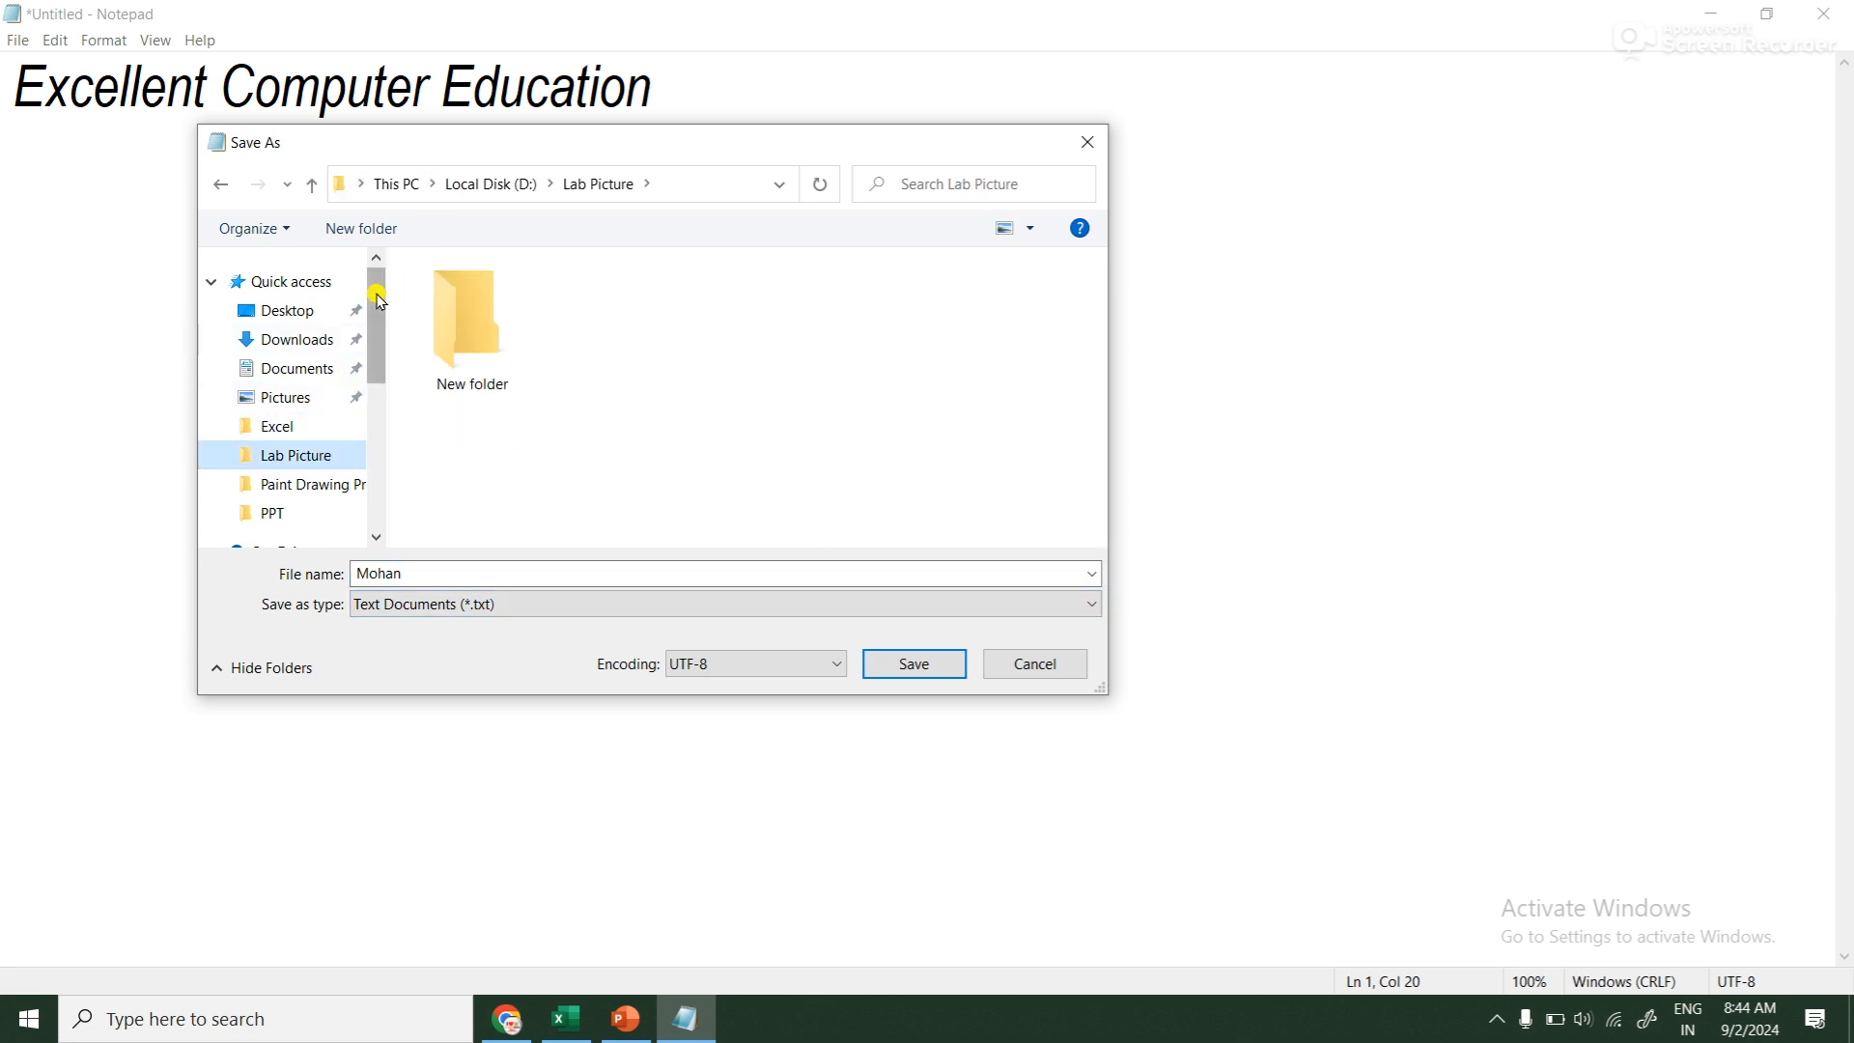
click(360, 184)
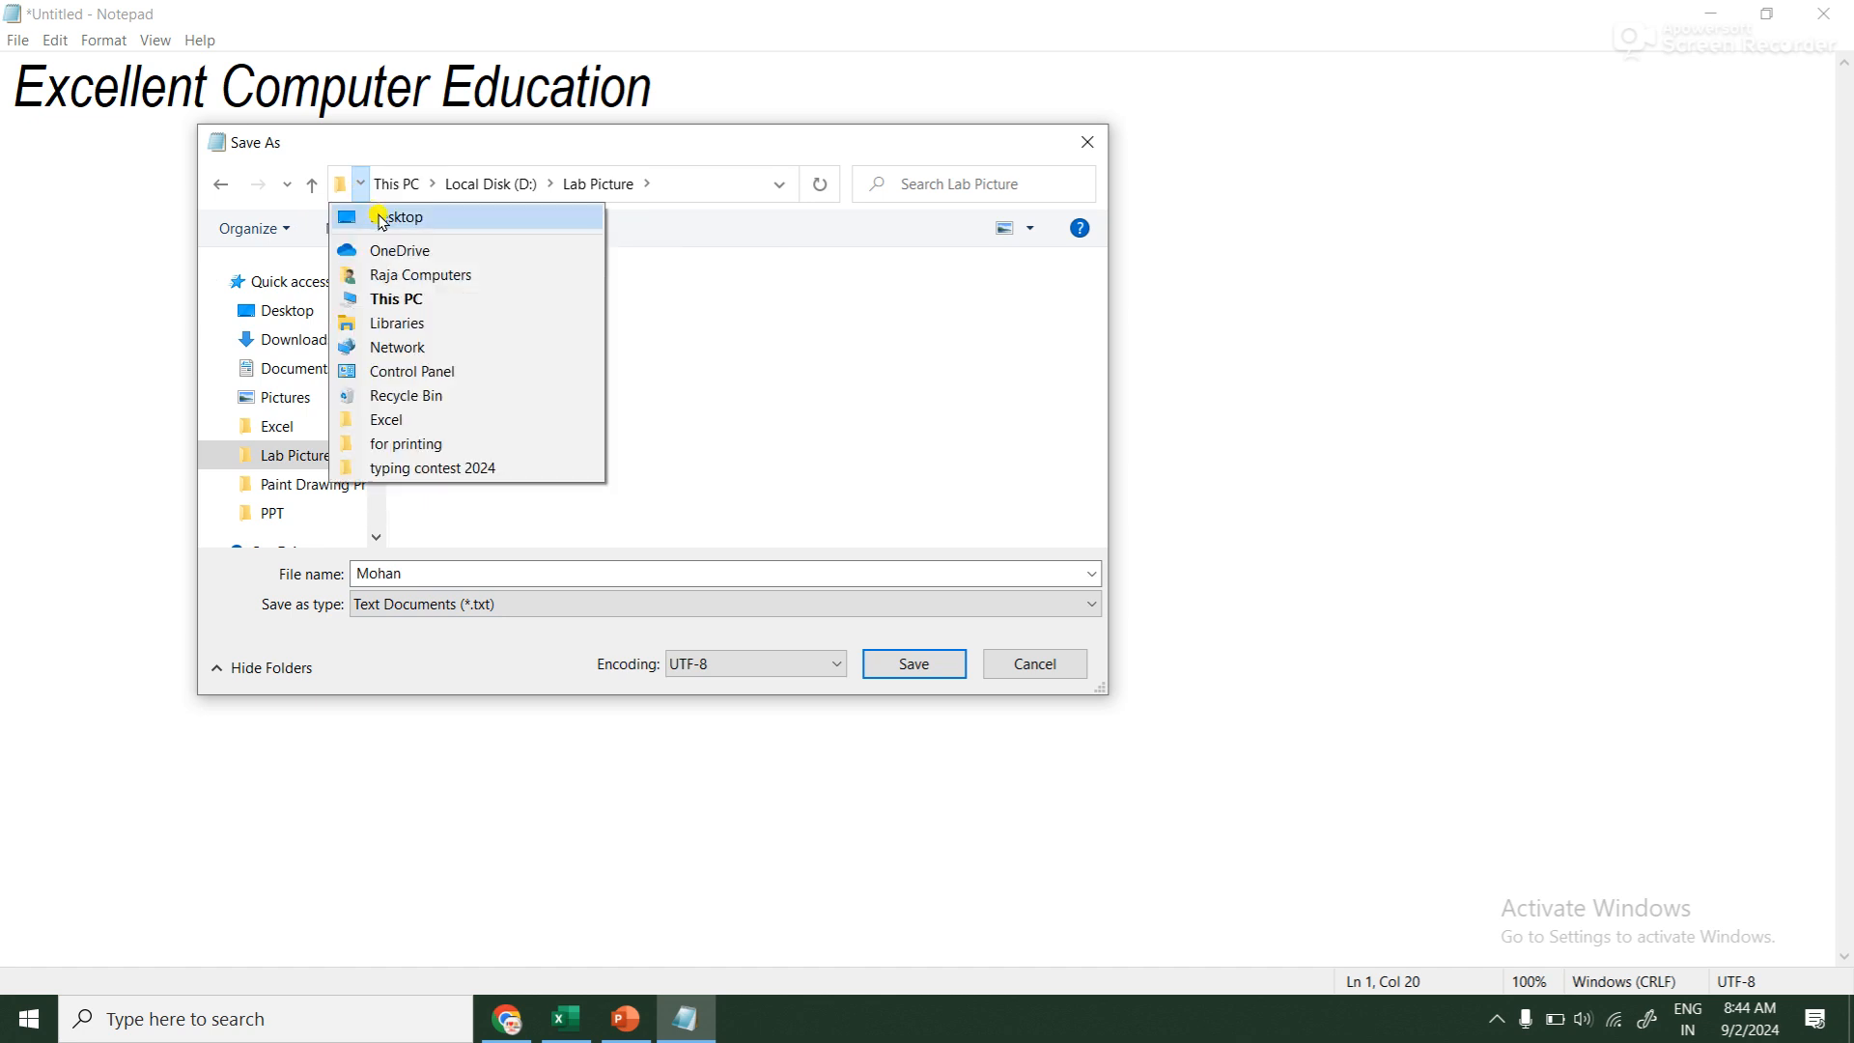
click(391, 217)
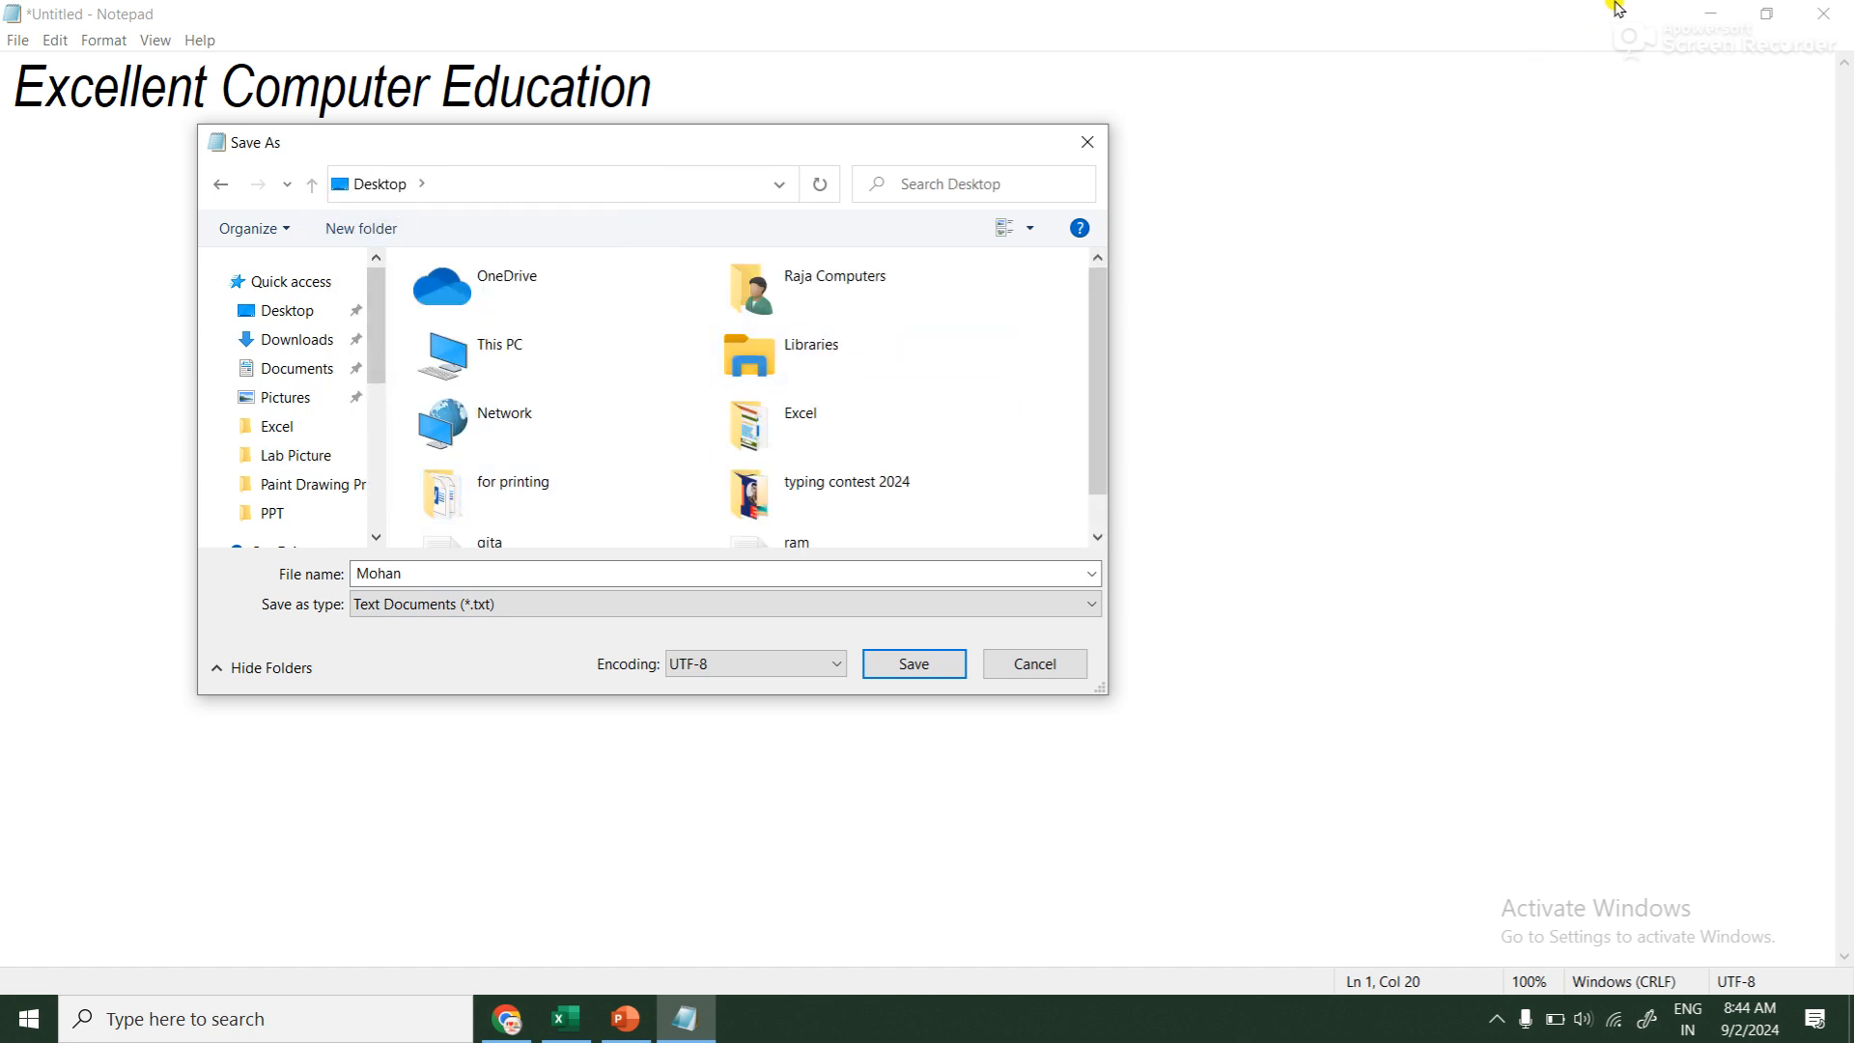
click(924, 649)
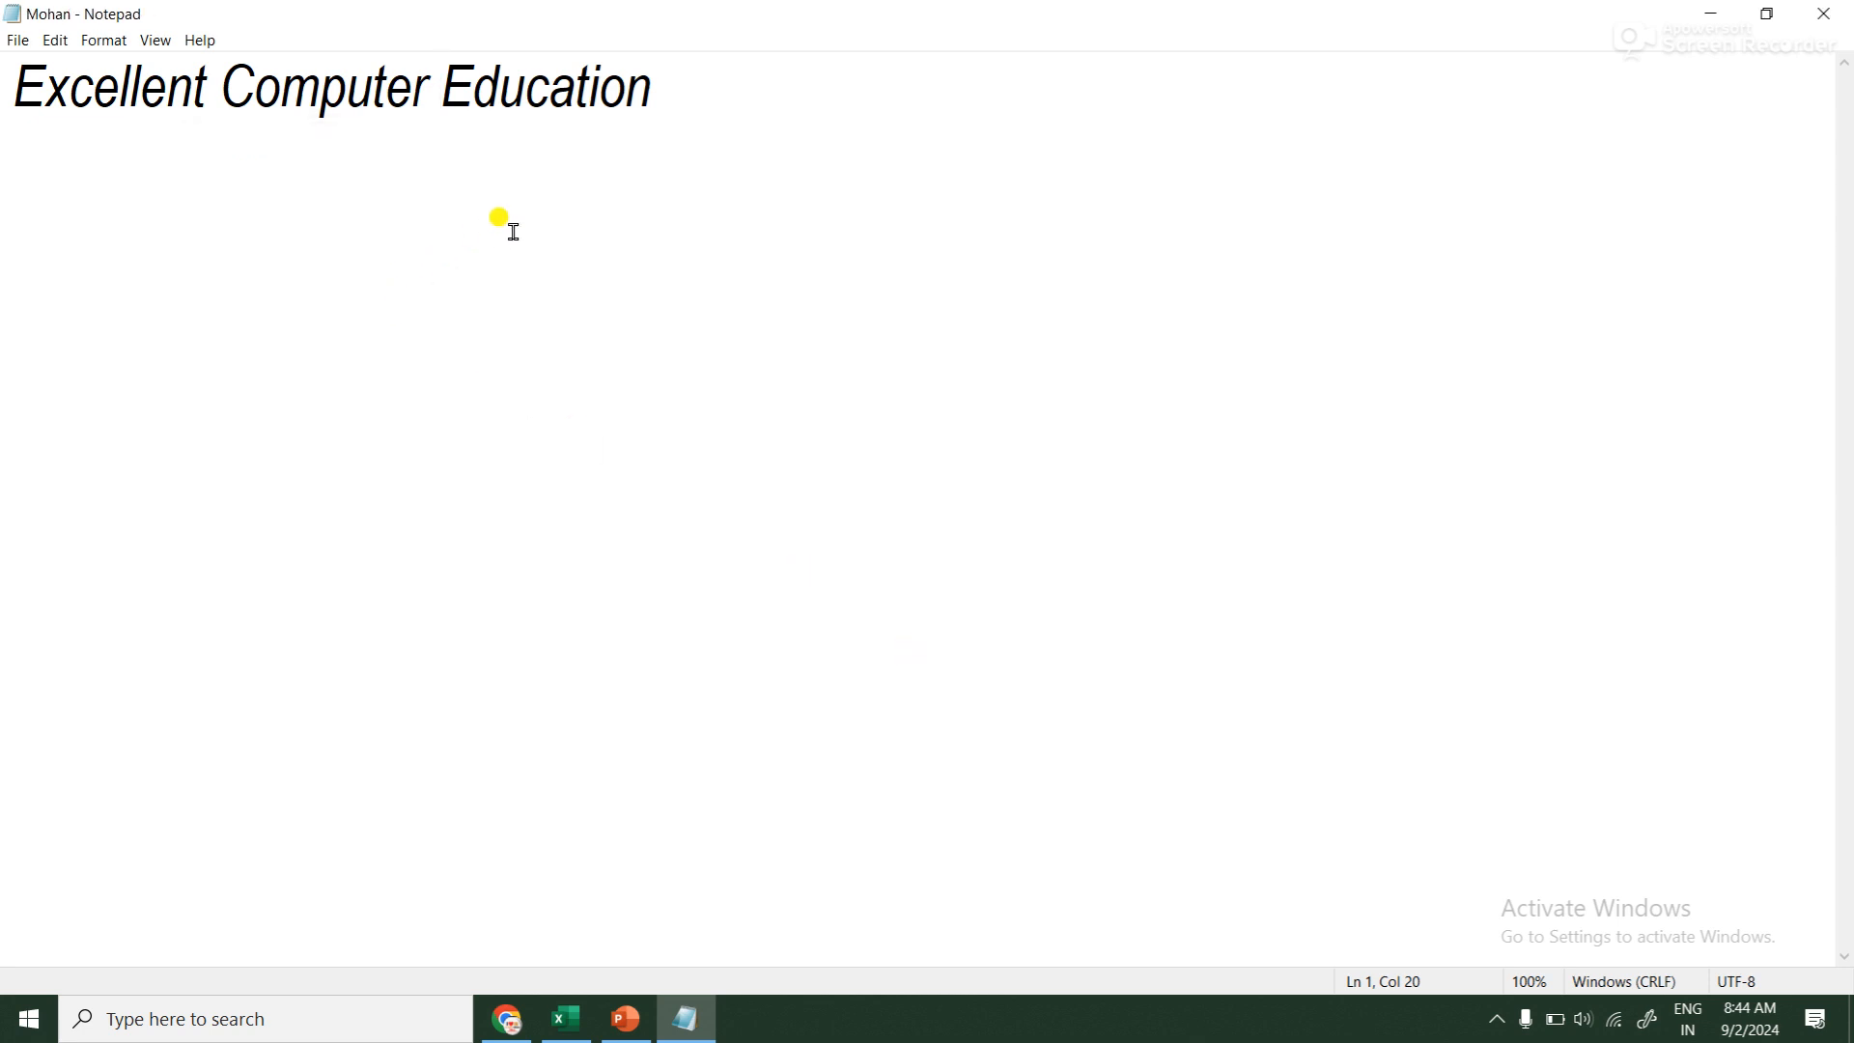
Replace the saved "Mohan" document with a new blank document
click(550, 193)
click(26, 34)
mouse_move(55, 40)
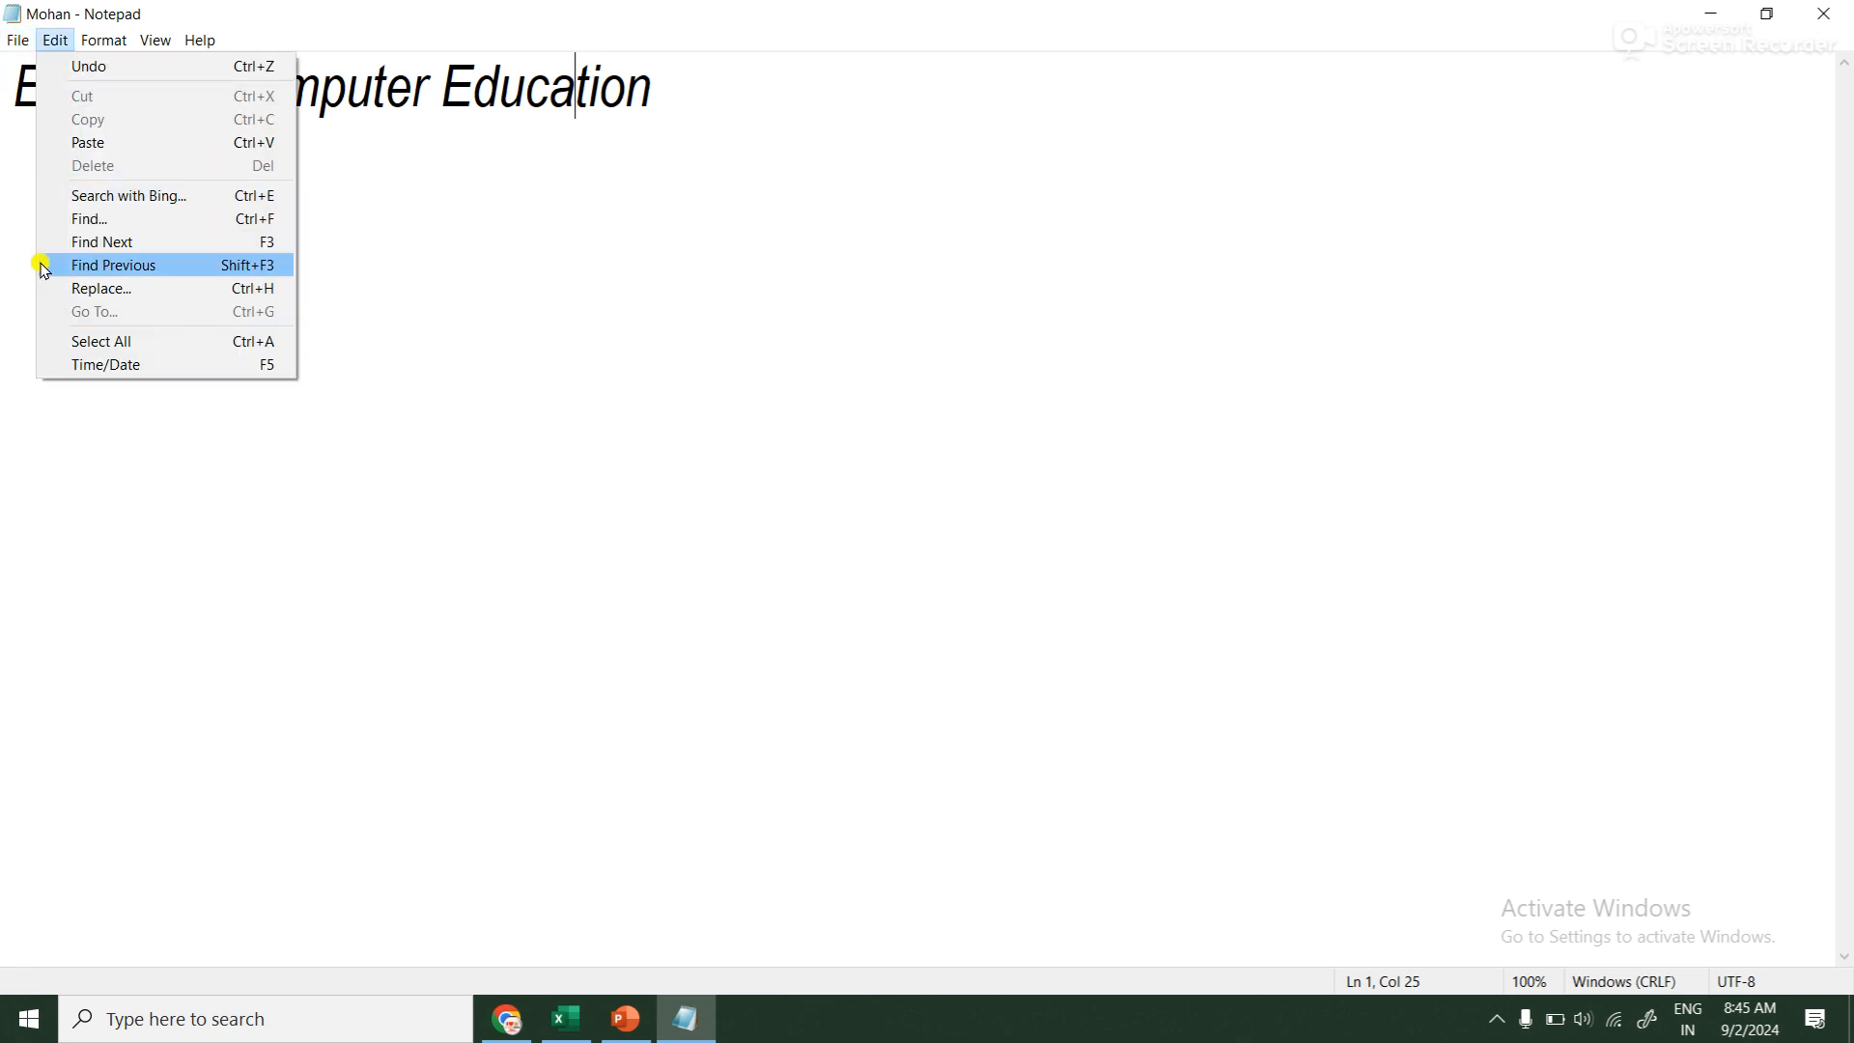
click(34, 69)
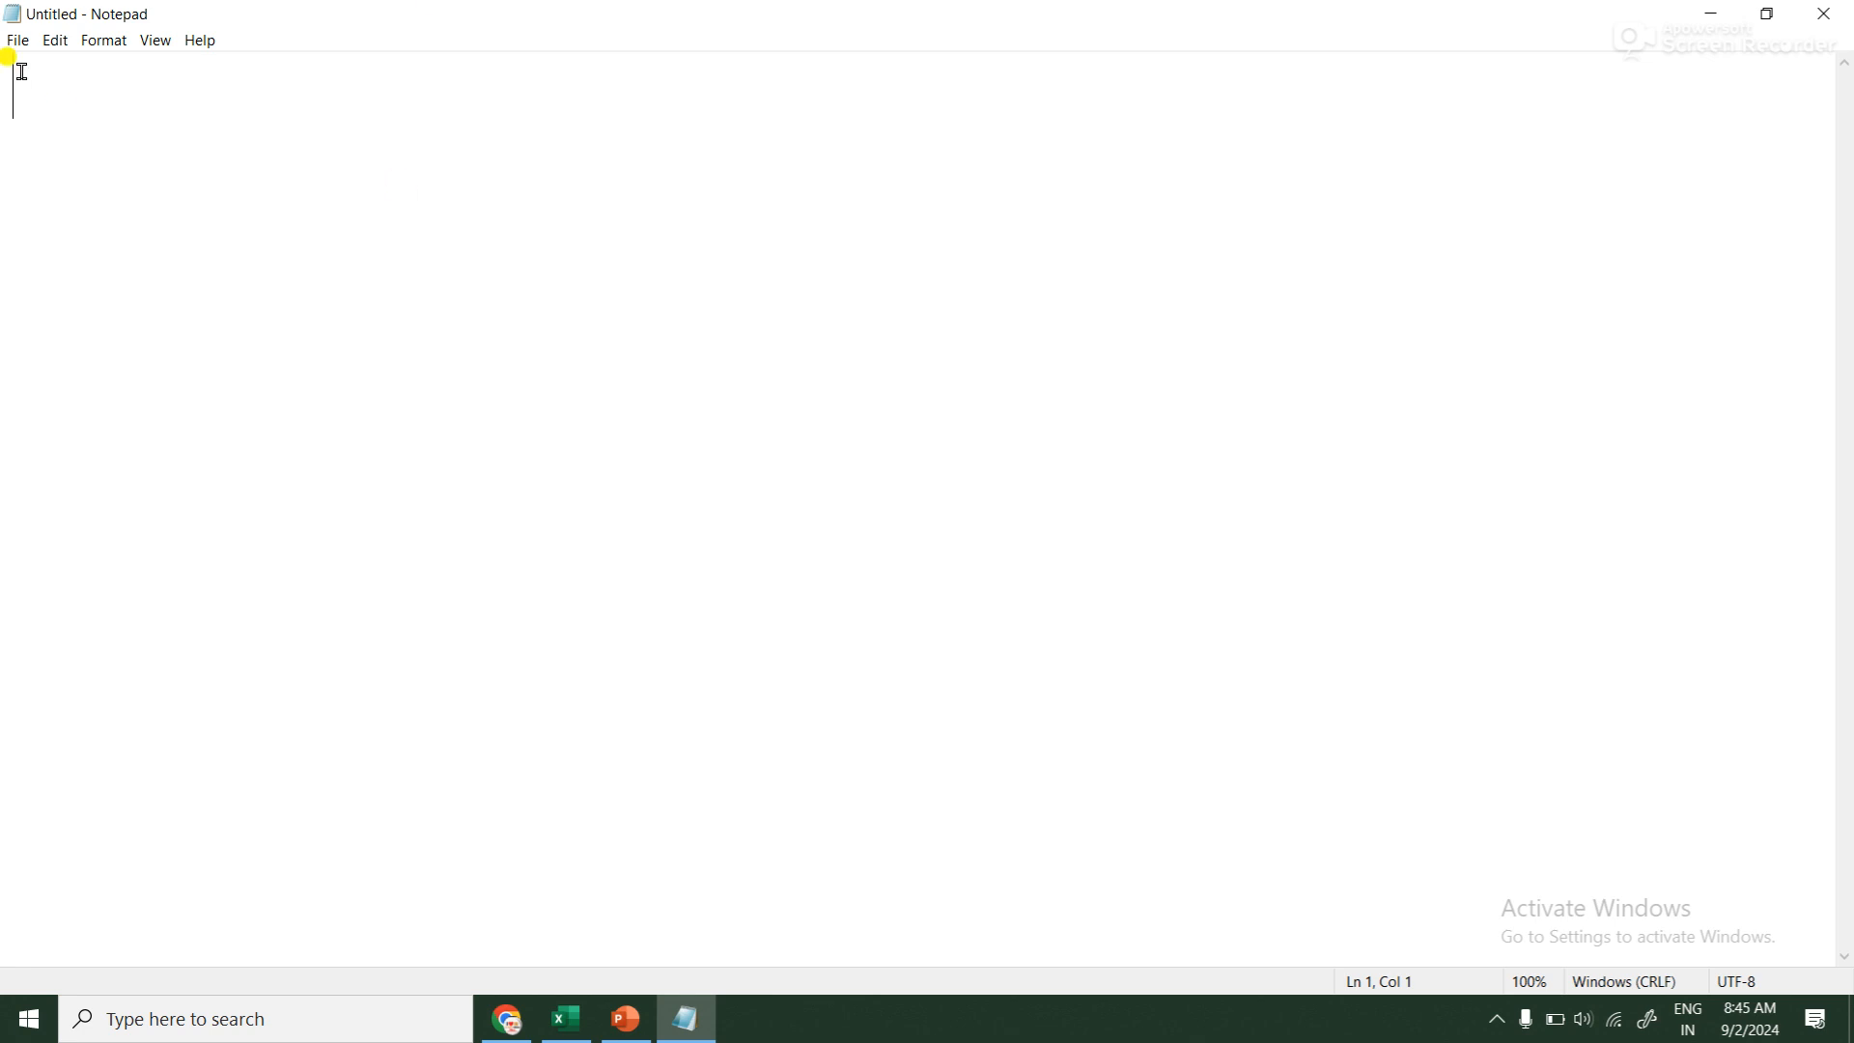
Open the text document "Mohan.txt" from the Desktop folder by entering its file name
click(17, 40)
click(53, 111)
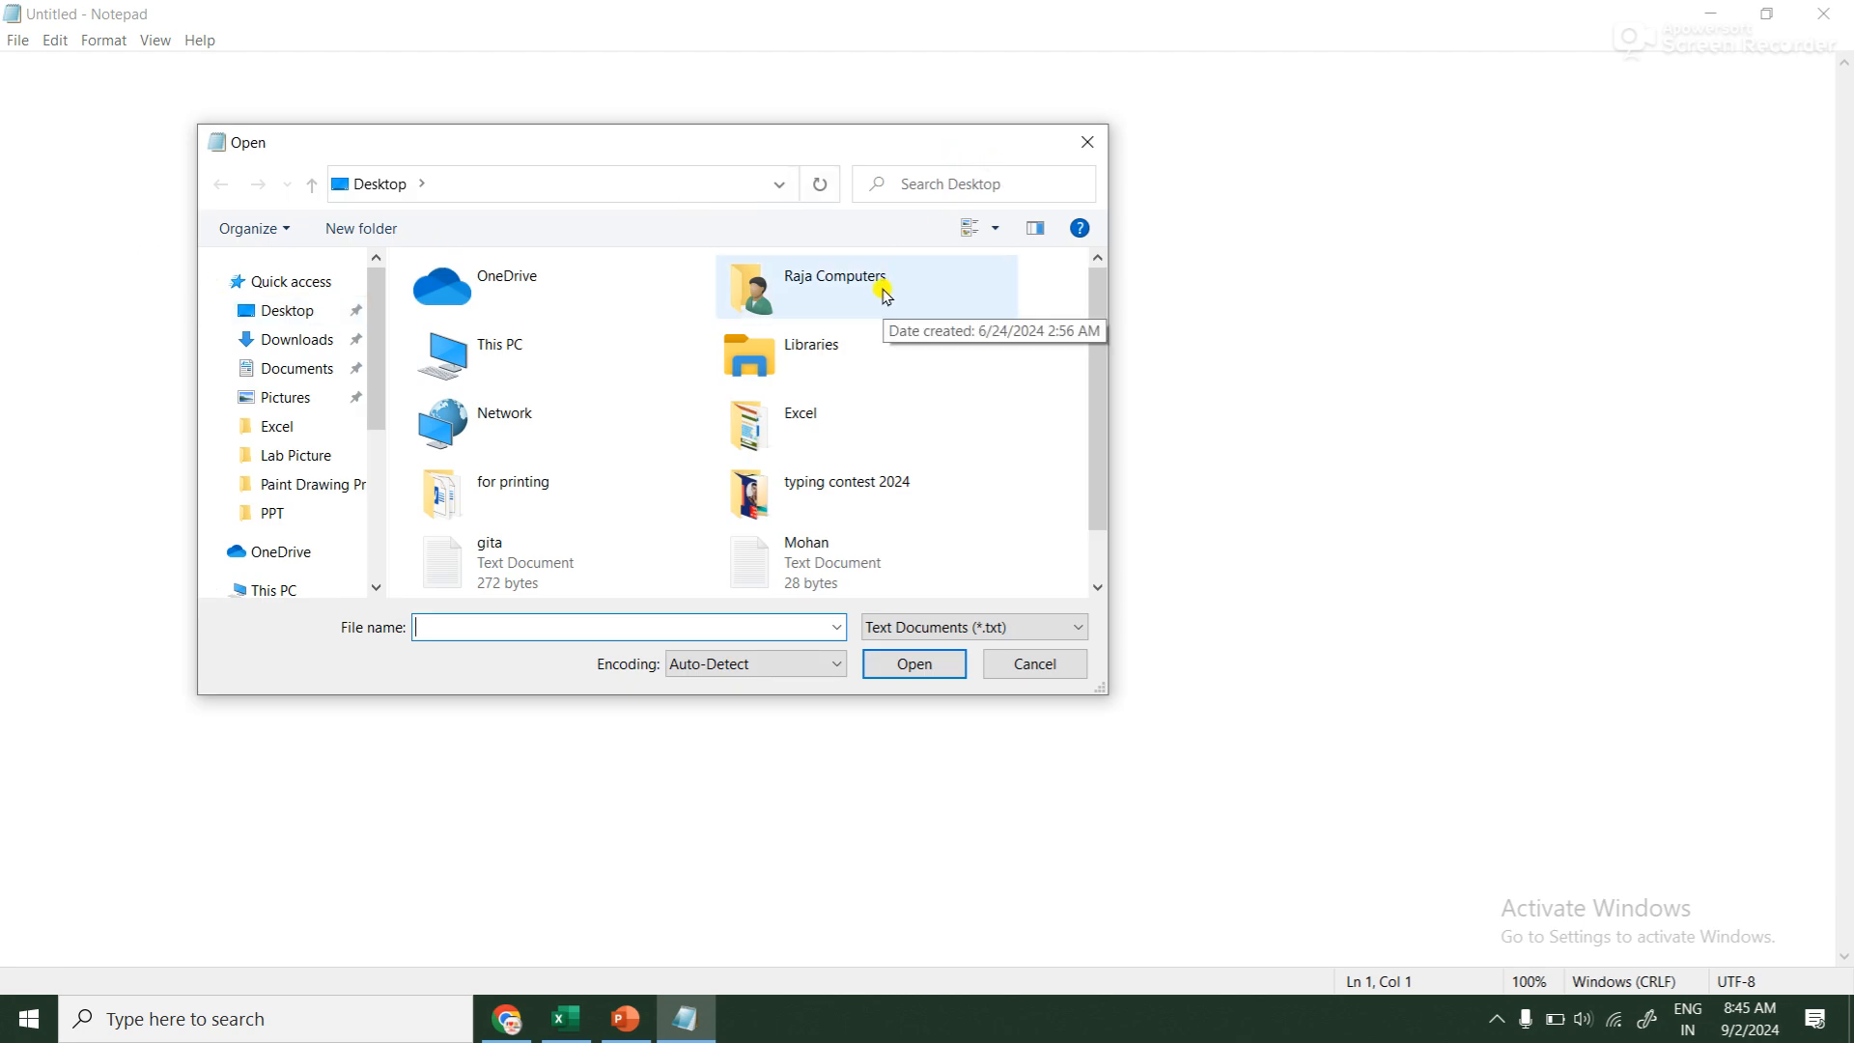
drag(1102, 376, 1098, 497)
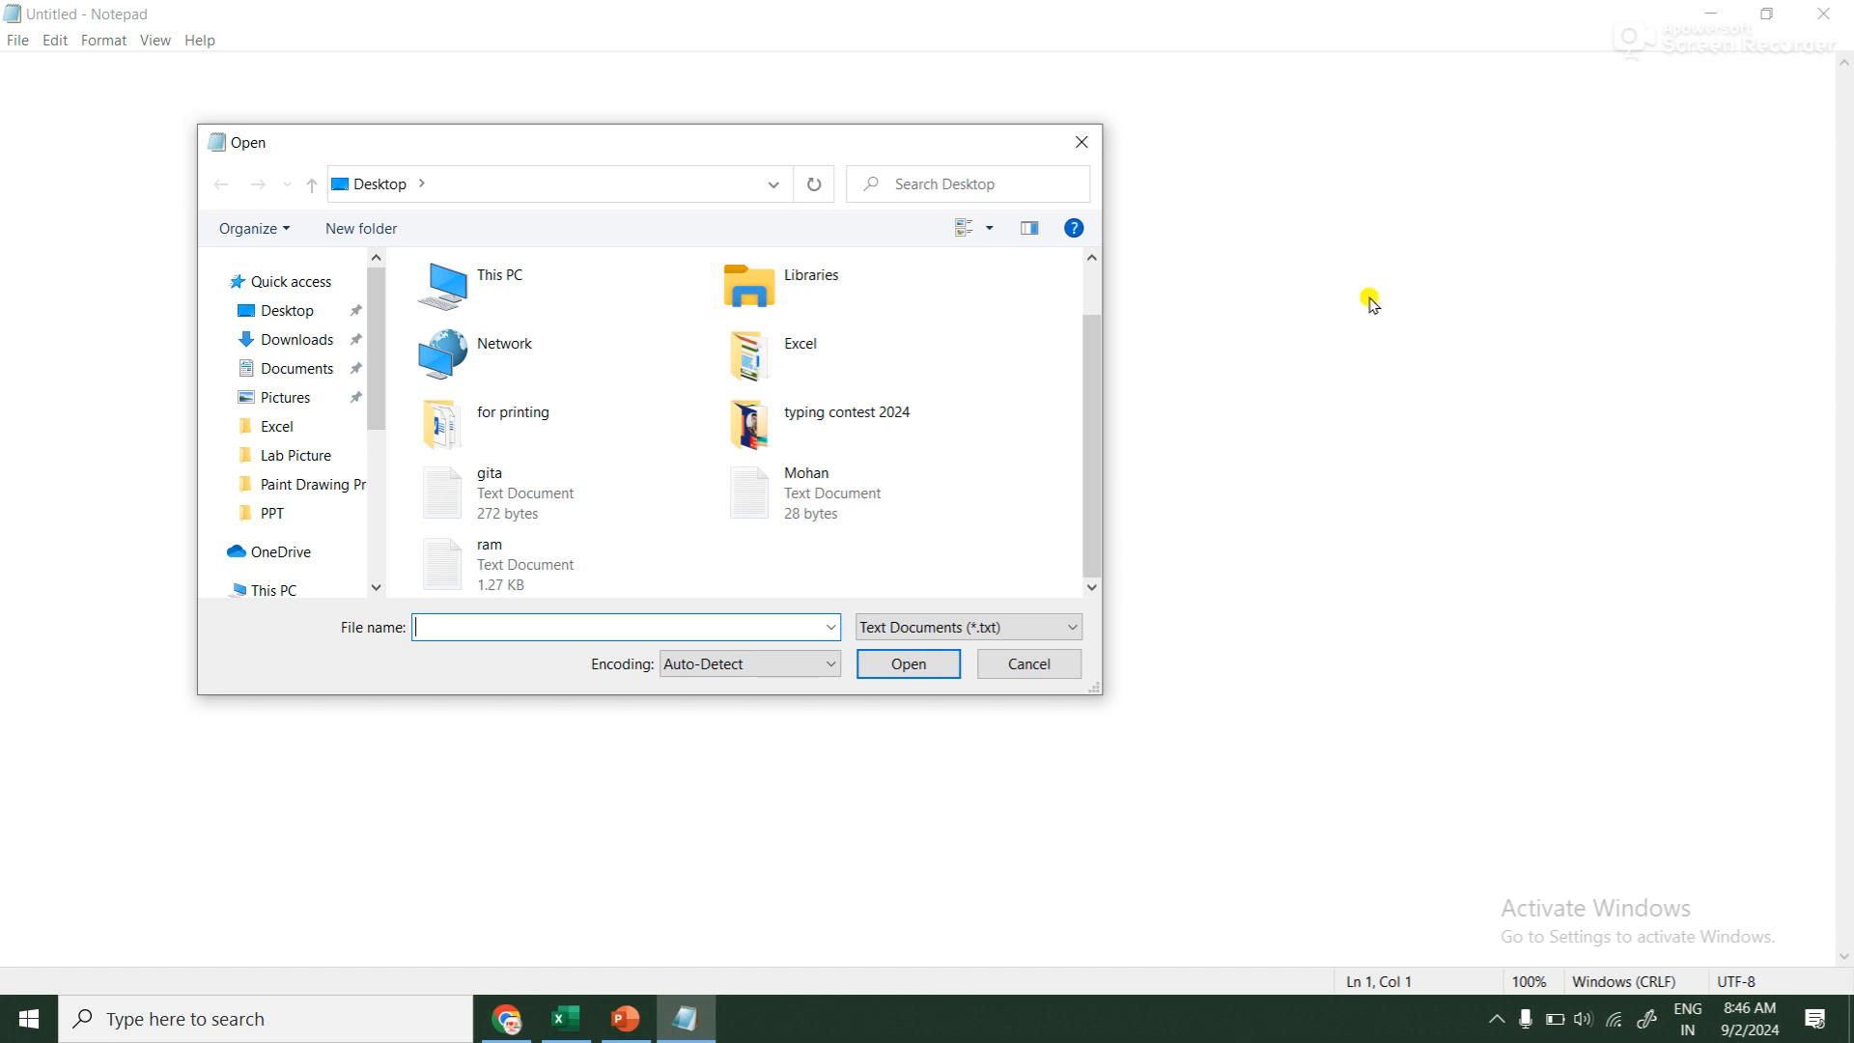
drag(1088, 410, 1023, 427)
text(Mohan)
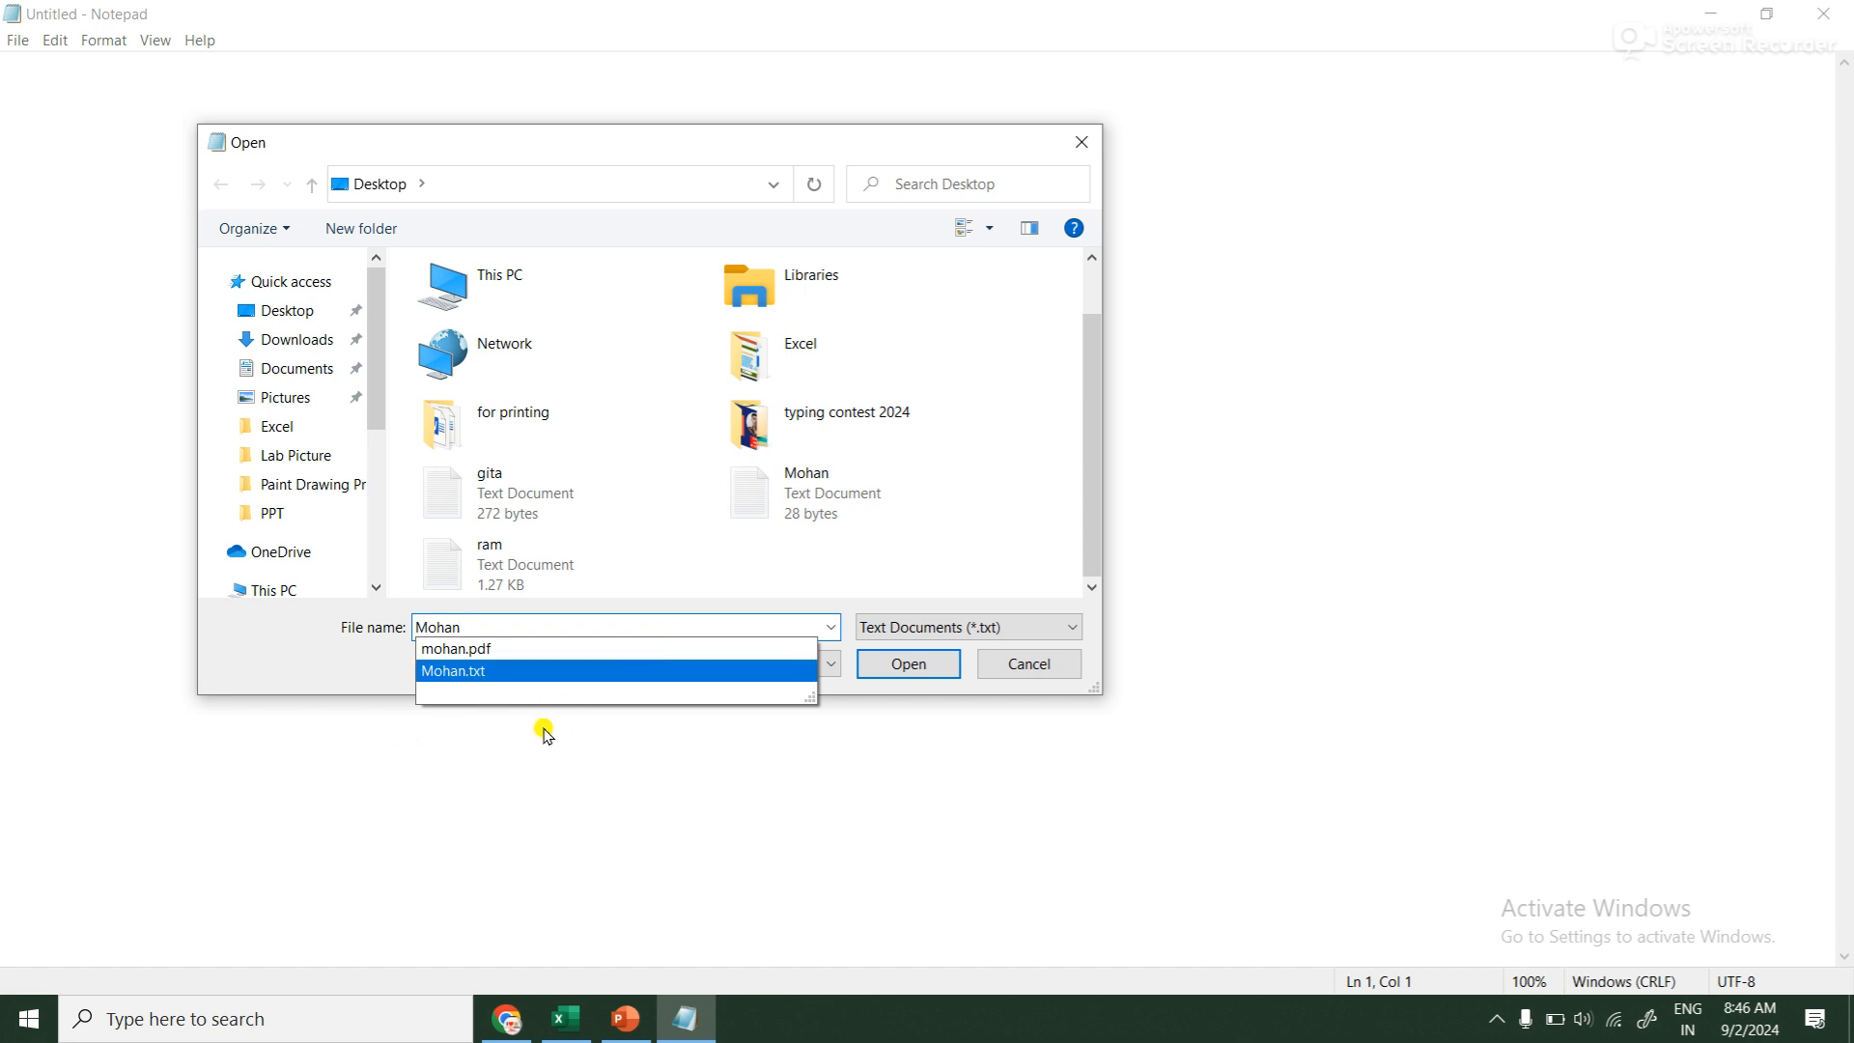
key(Down)
key(Down)
key(Return)
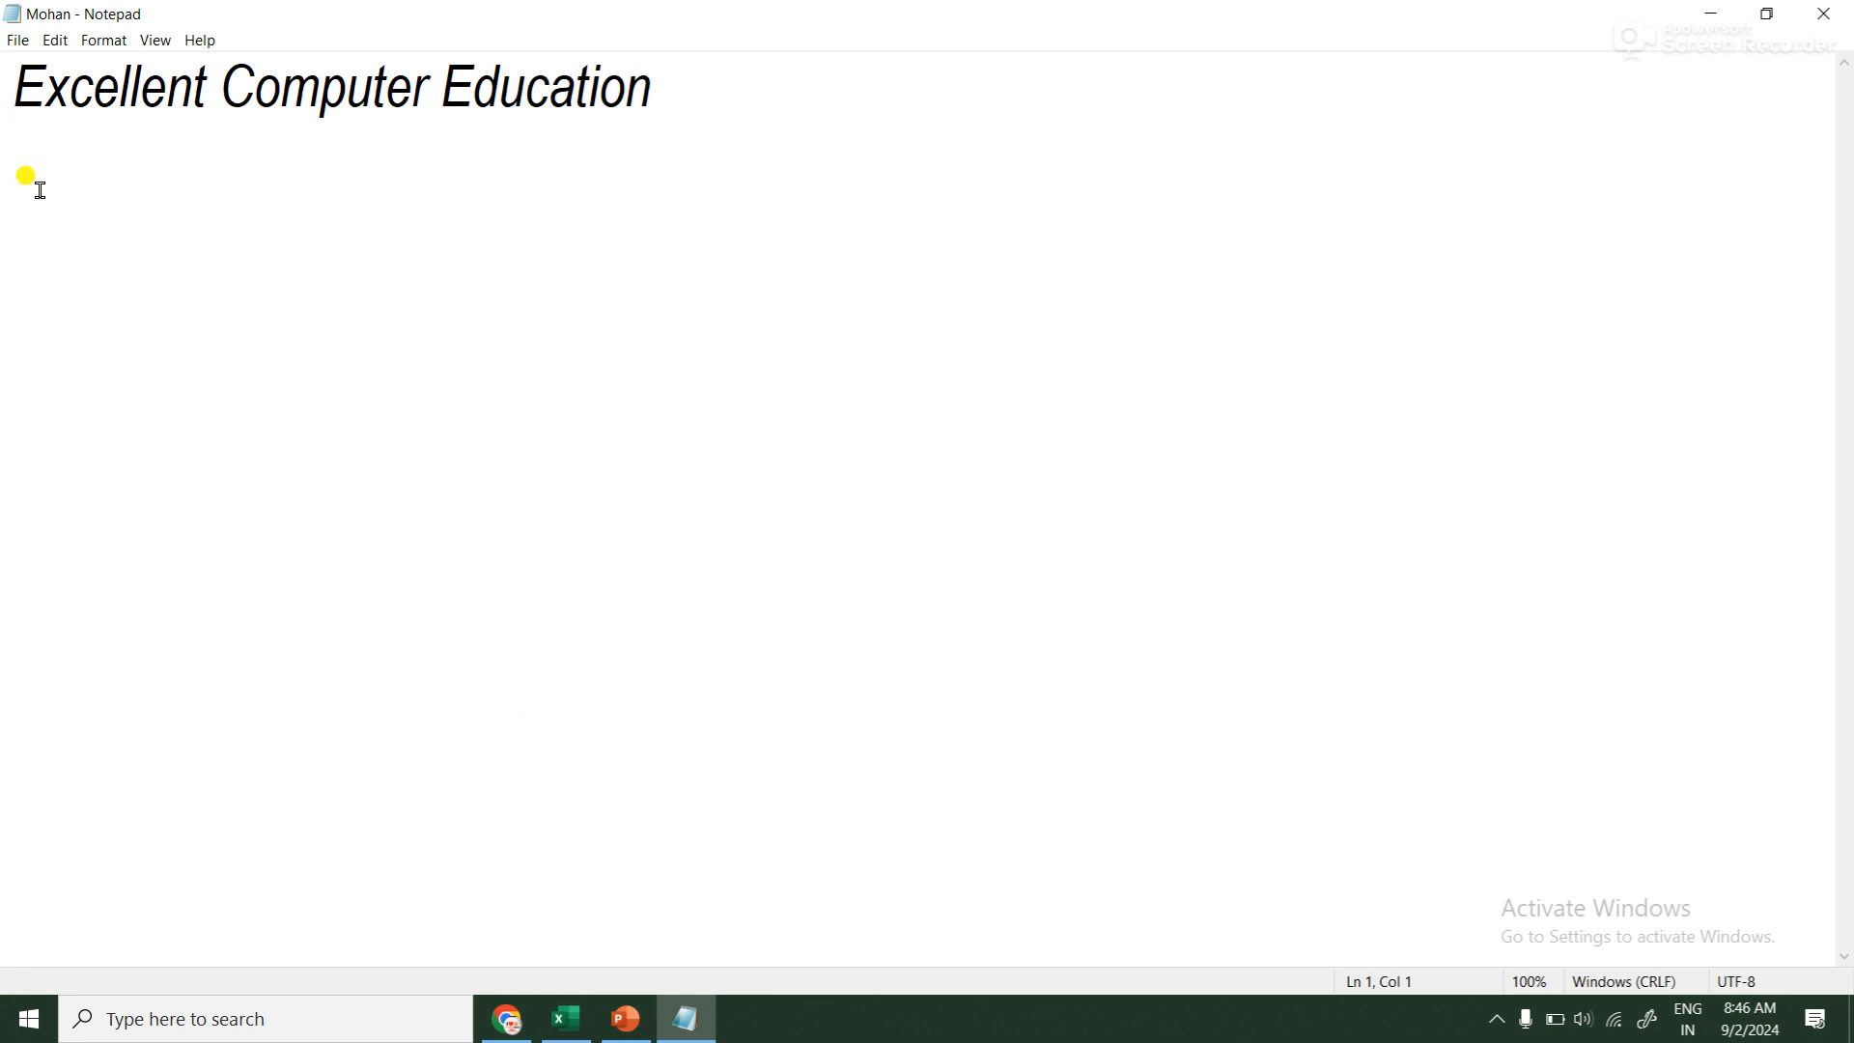
Open four additional blank Notepad windows with New Window, moving the third one up beside the second
click(19, 44)
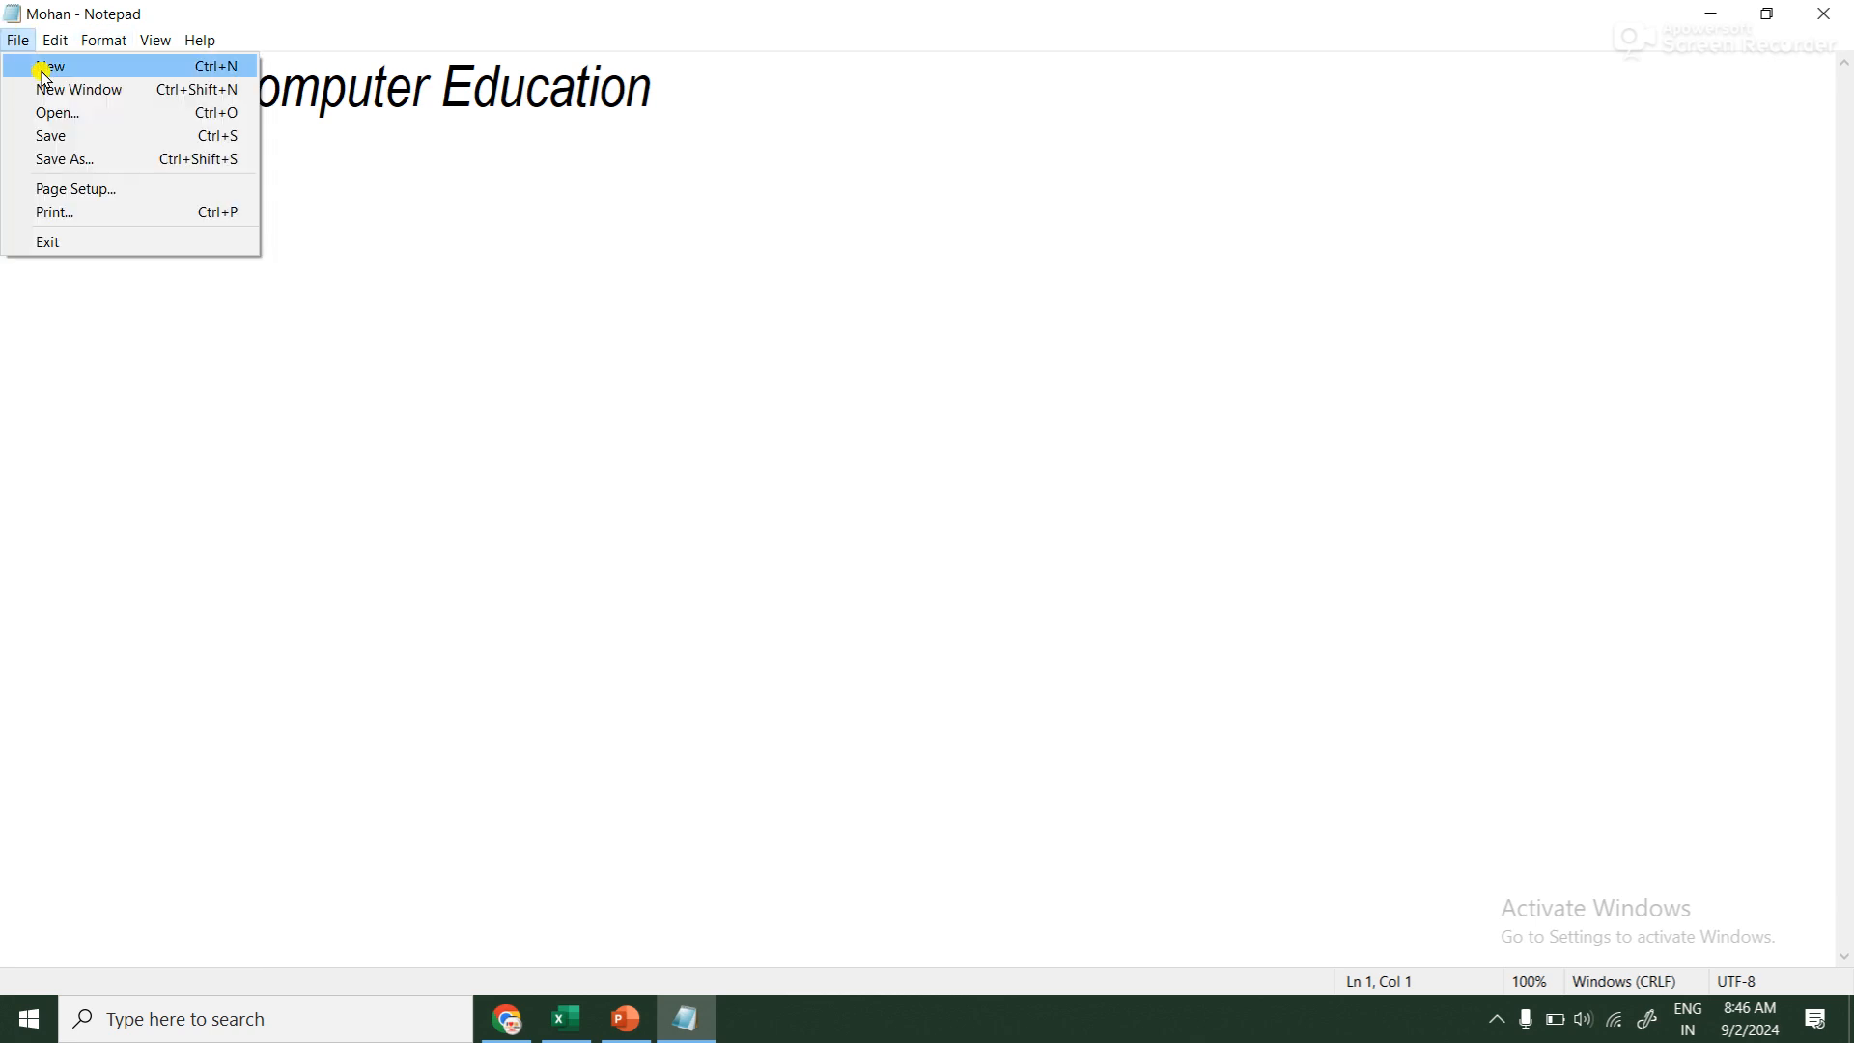
click(95, 90)
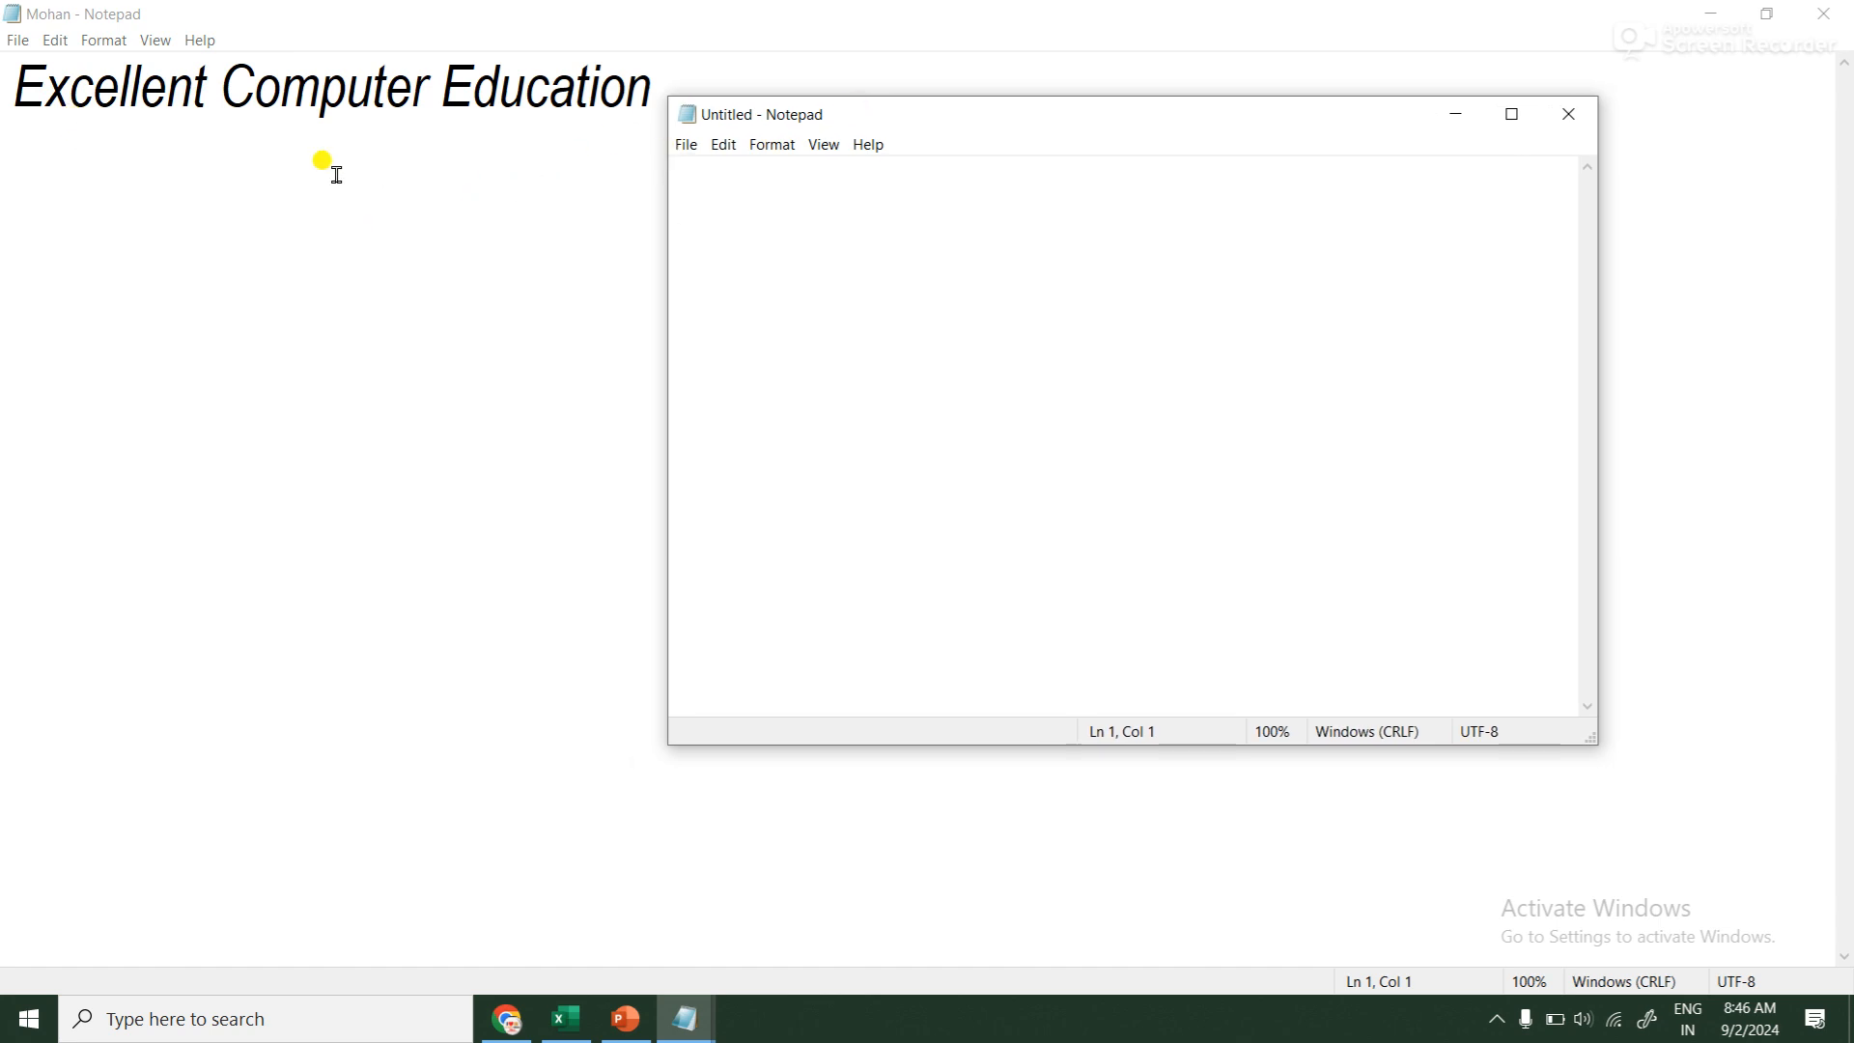
click(685, 146)
click(709, 195)
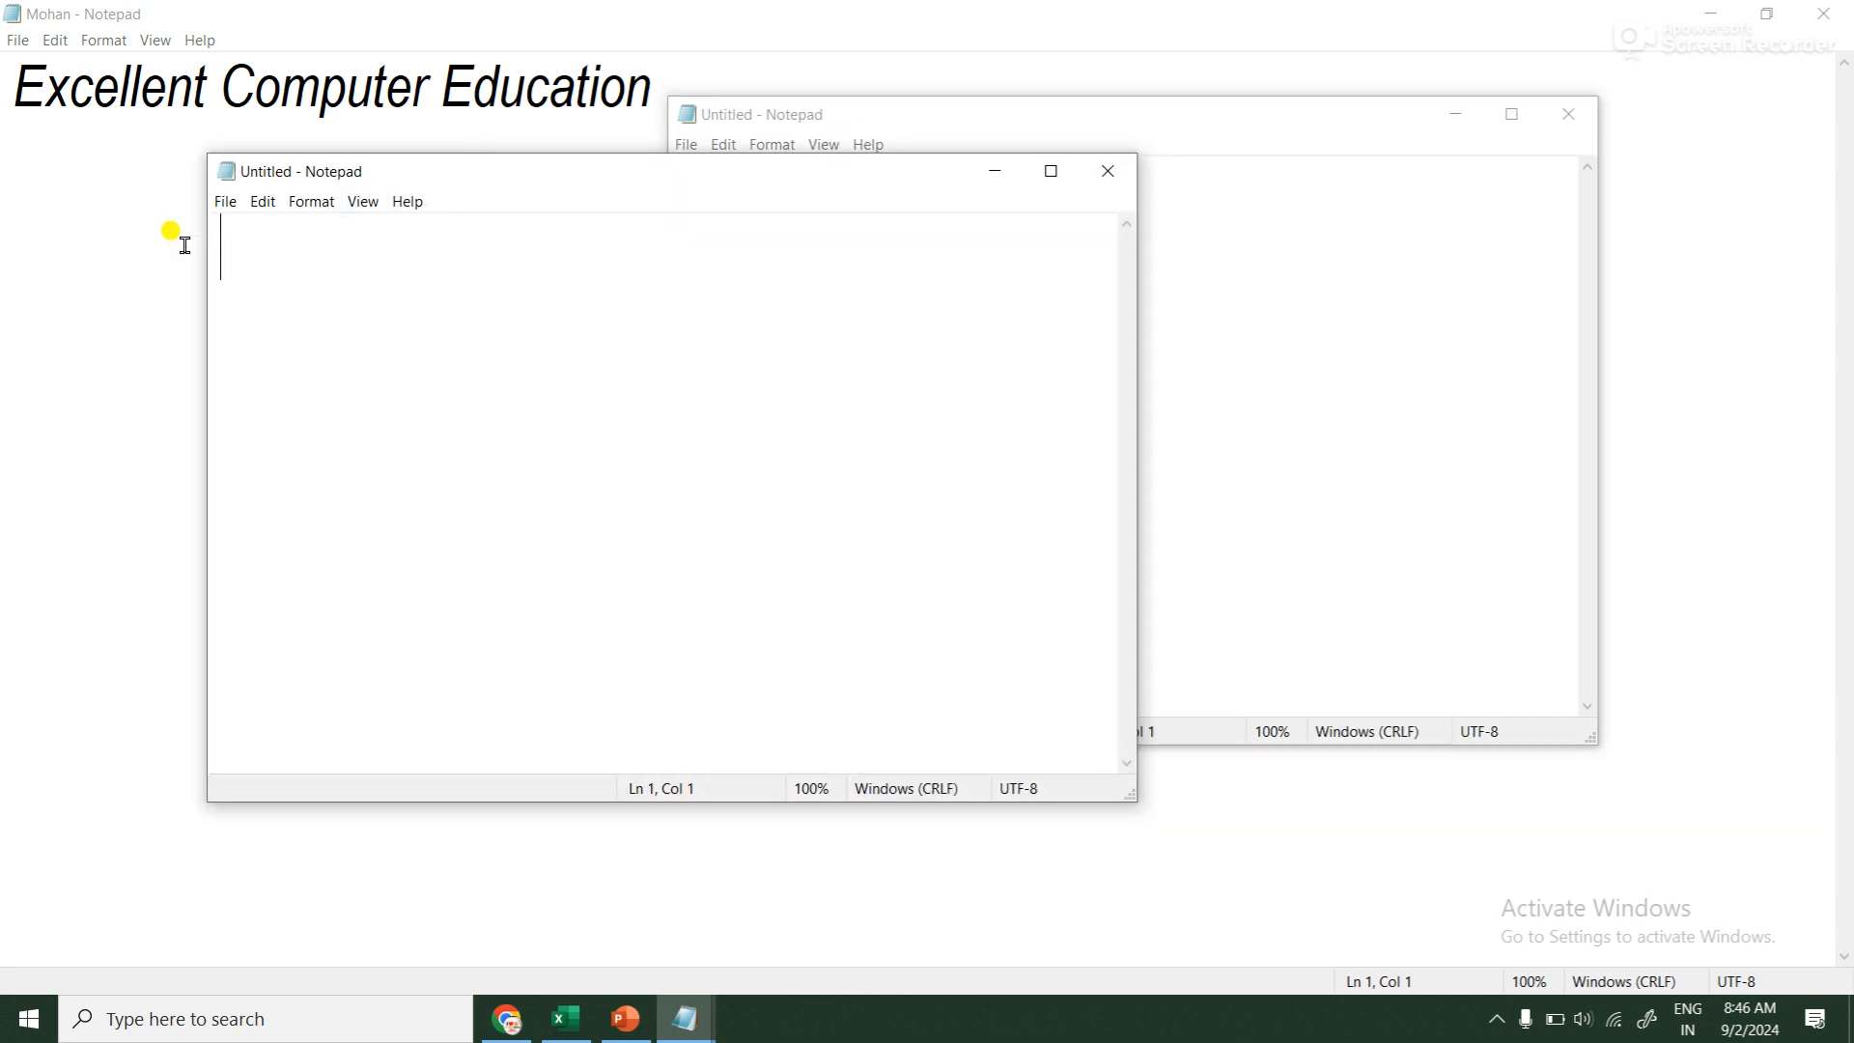
click(225, 201)
click(240, 249)
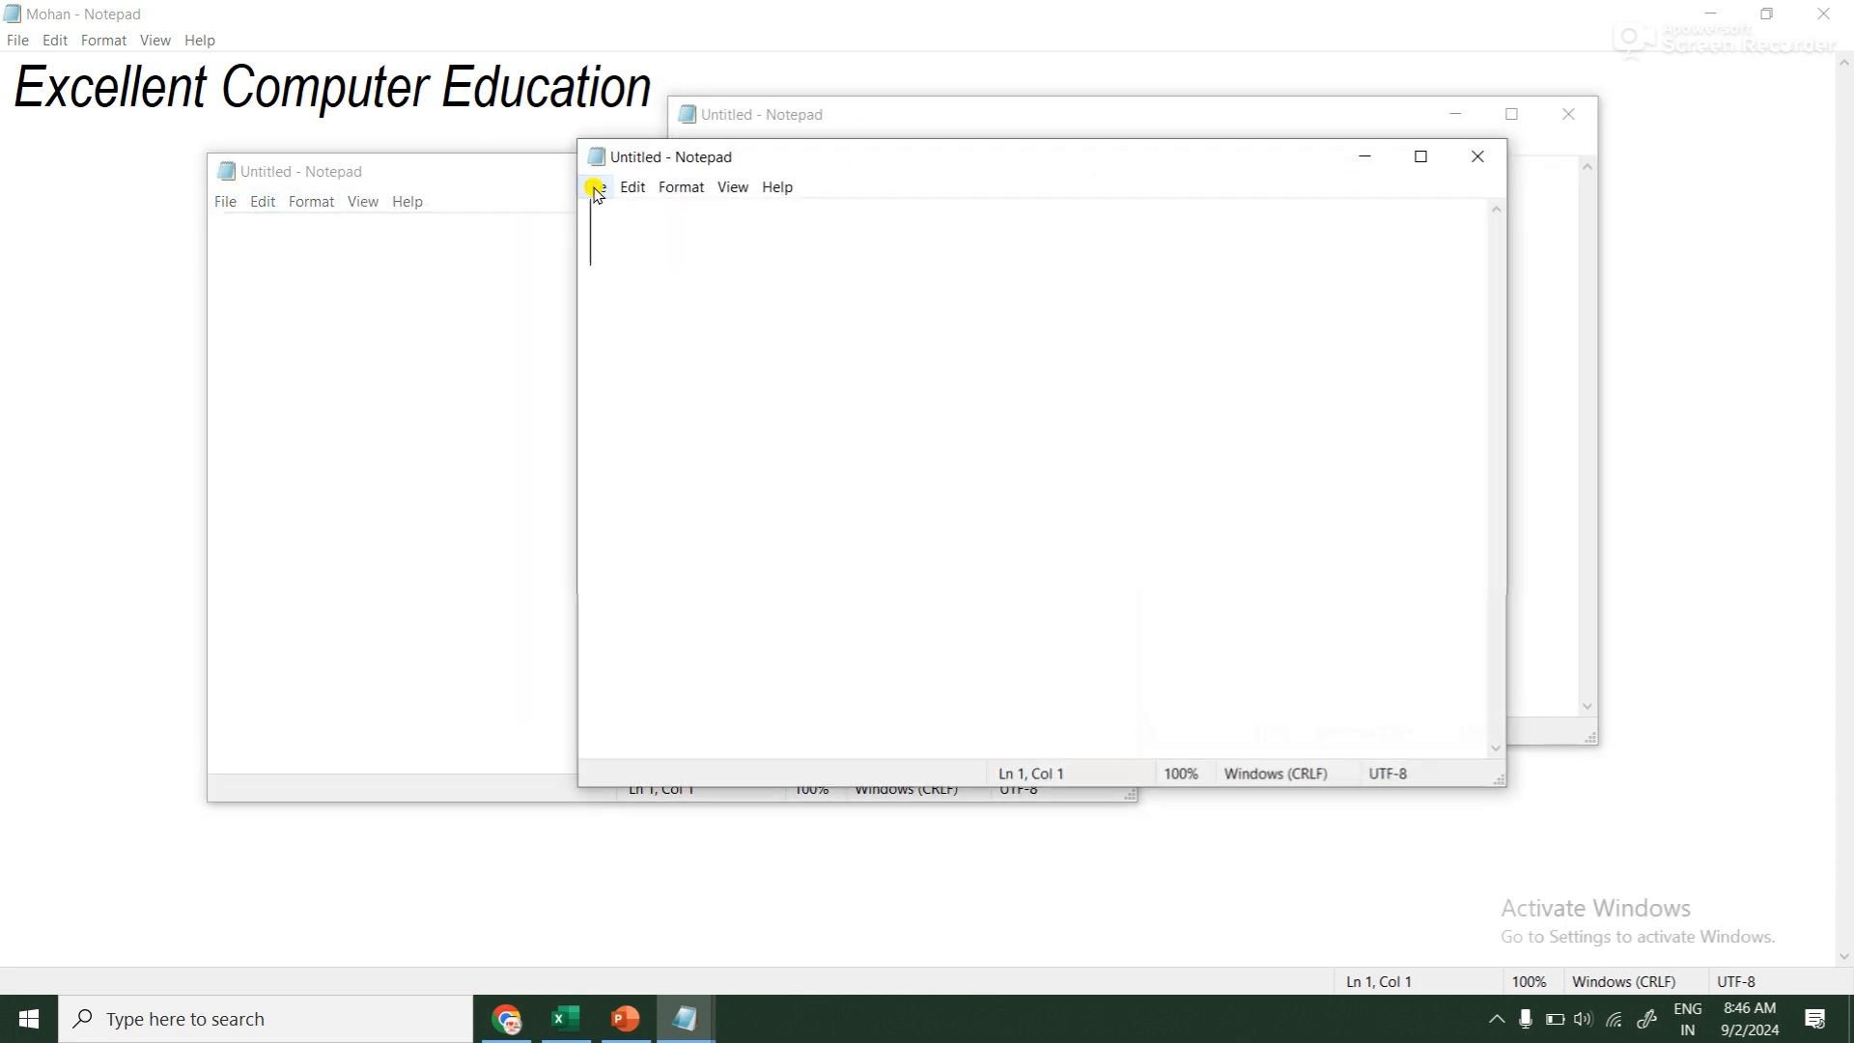
drag(807, 158, 911, 123)
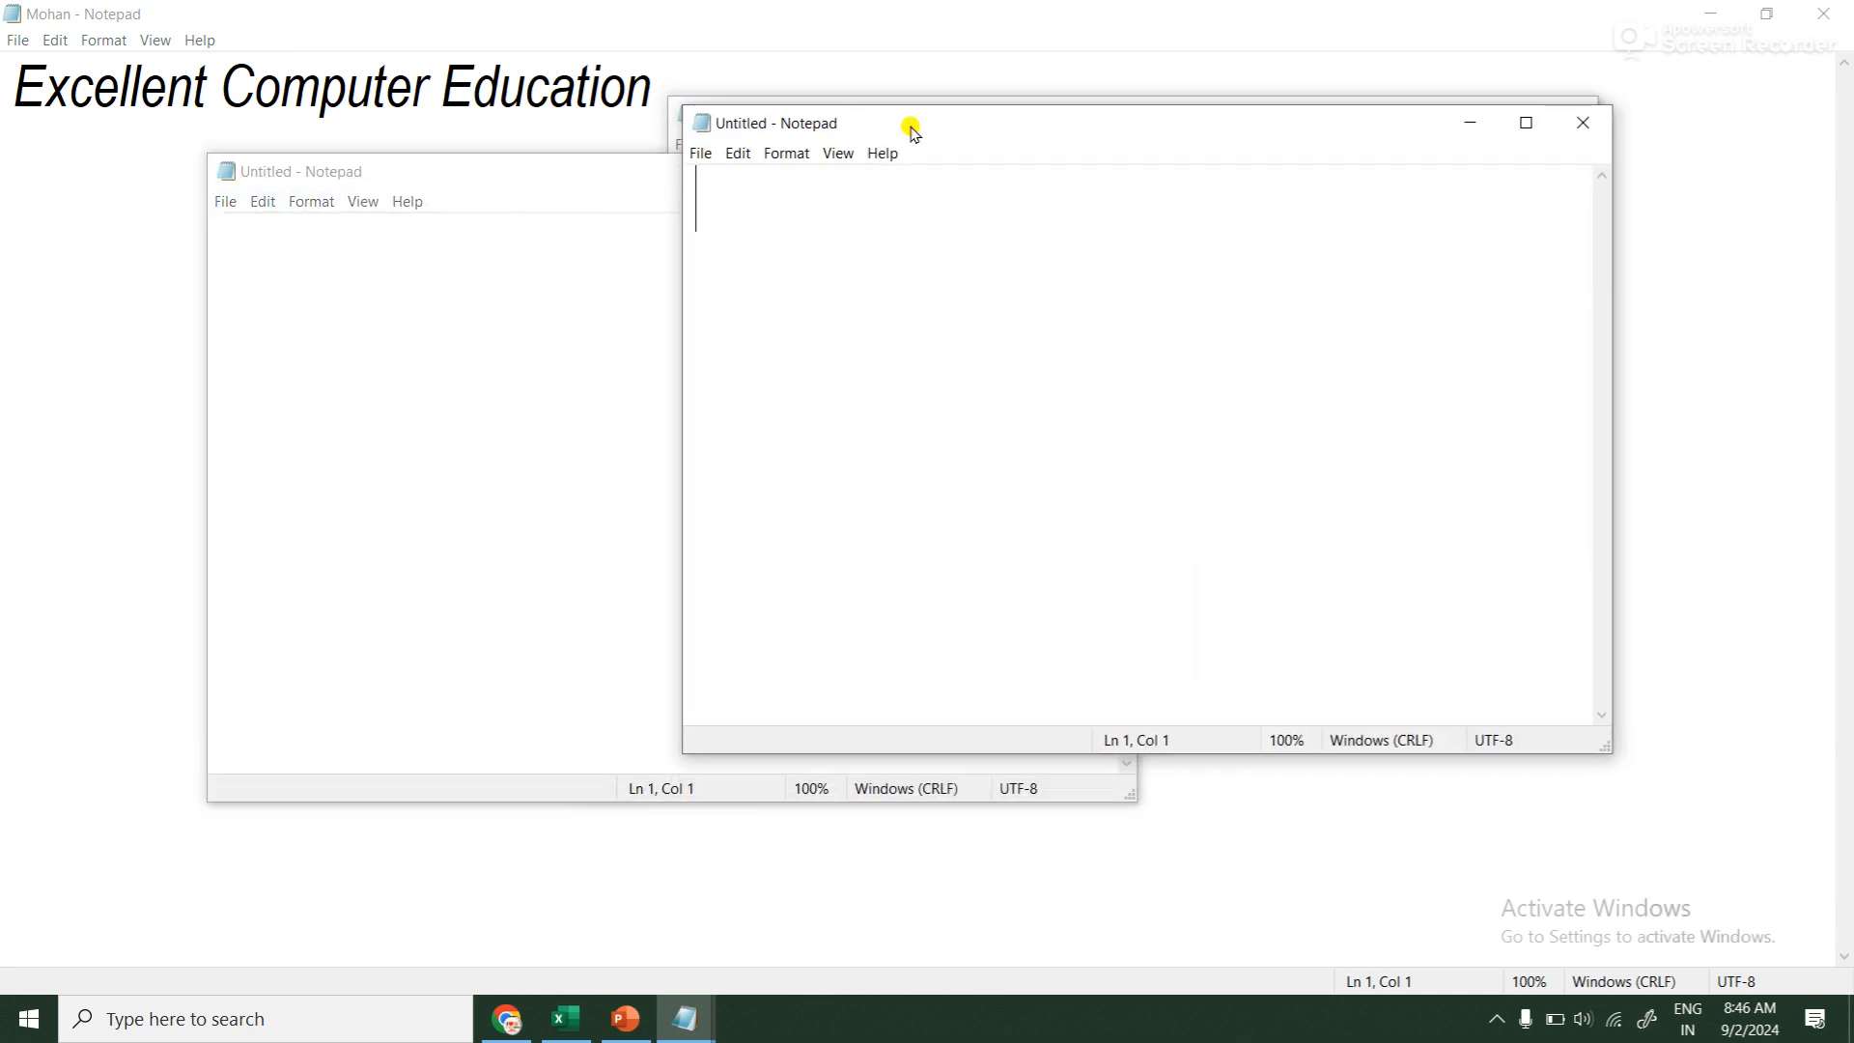
click(697, 154)
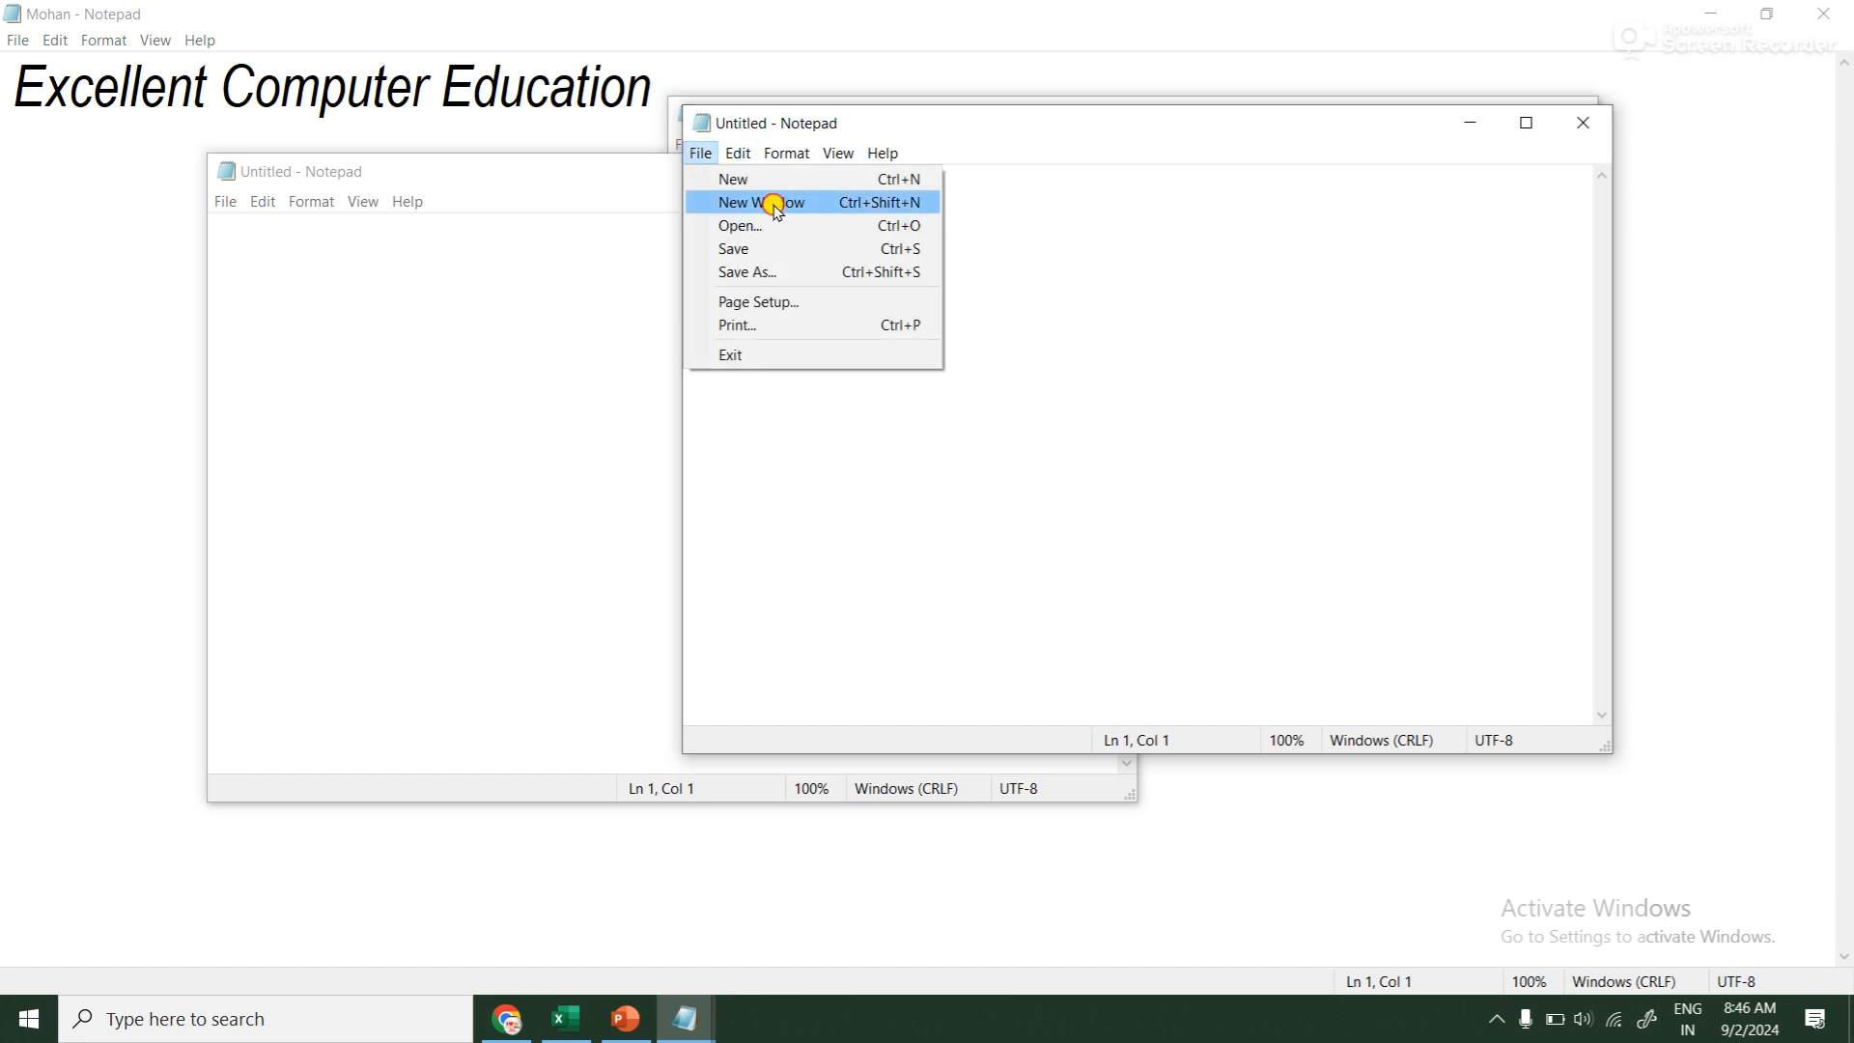
click(776, 208)
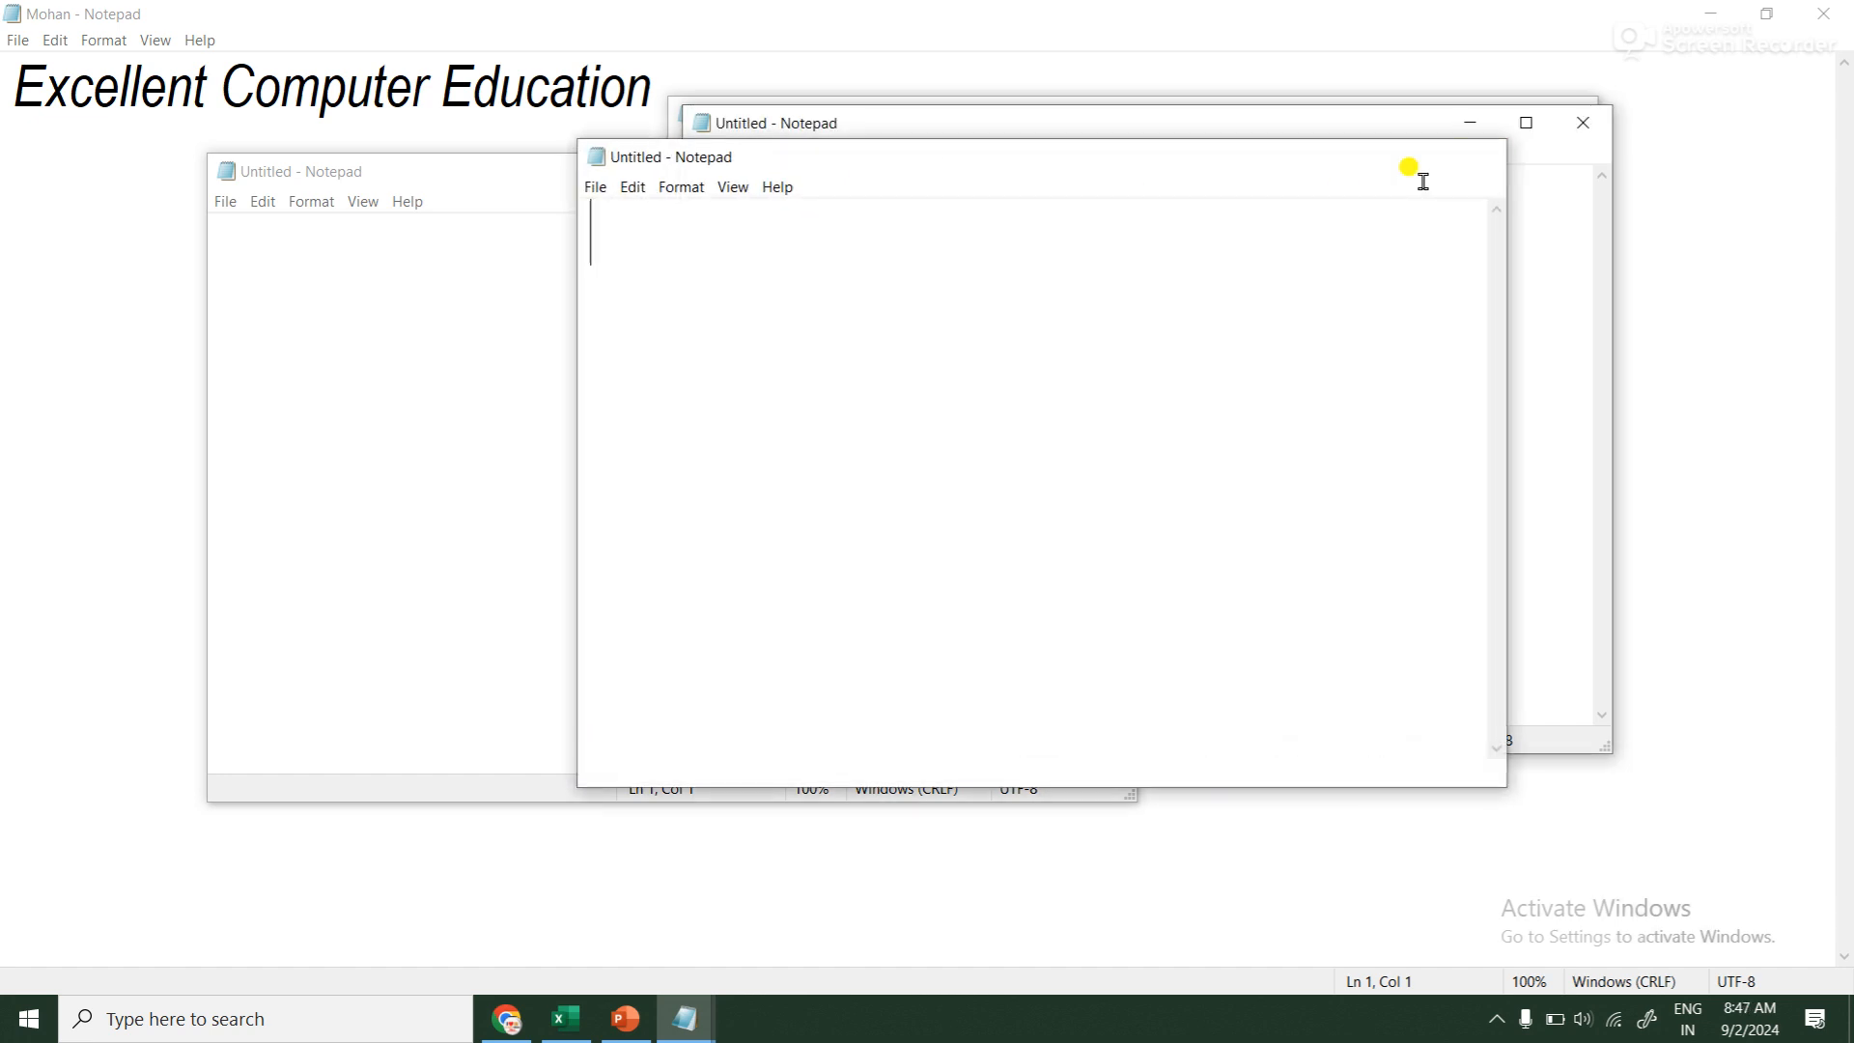
Close the extra untitled Notepad windows, leaving only the "Mohan" document open
click(1572, 125)
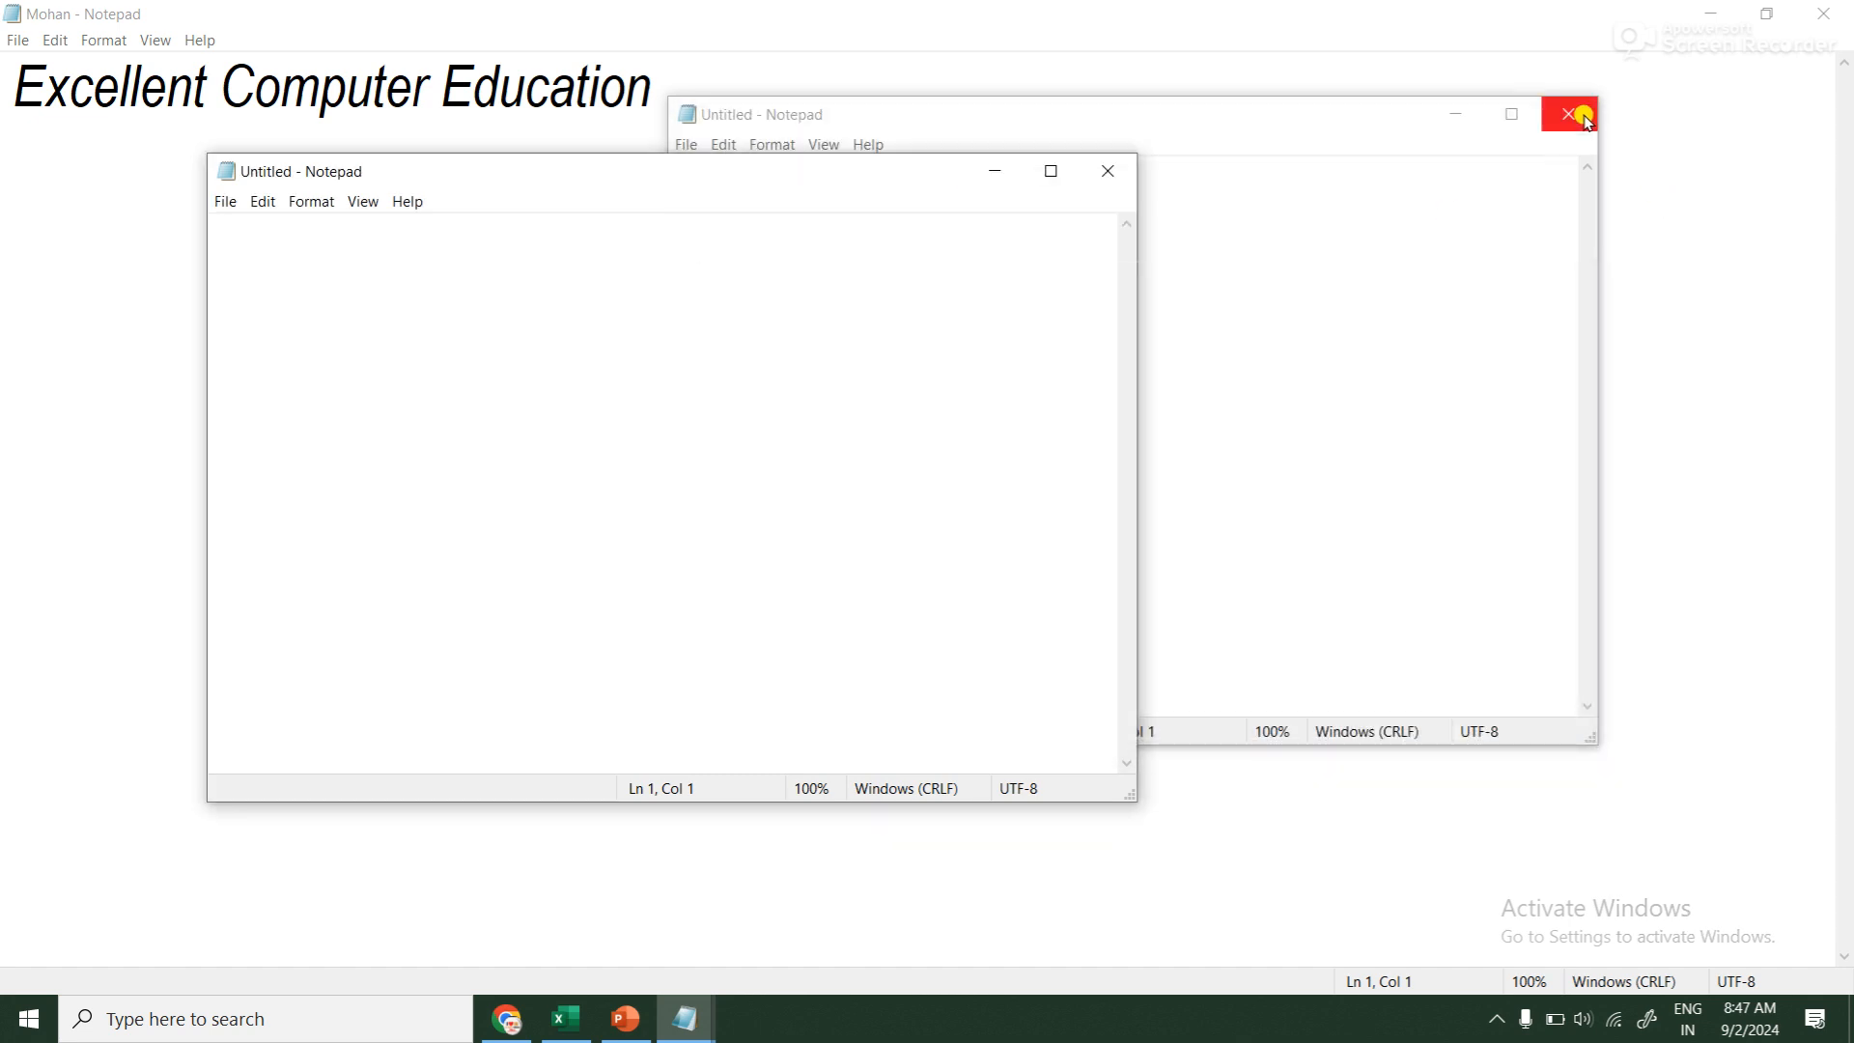
click(1108, 171)
click(1568, 114)
Add a second line reading "Address - JD Home Shopping Mall" below "Excellent Computer Education" in the Mohan document
click(770, 72)
key(Return)
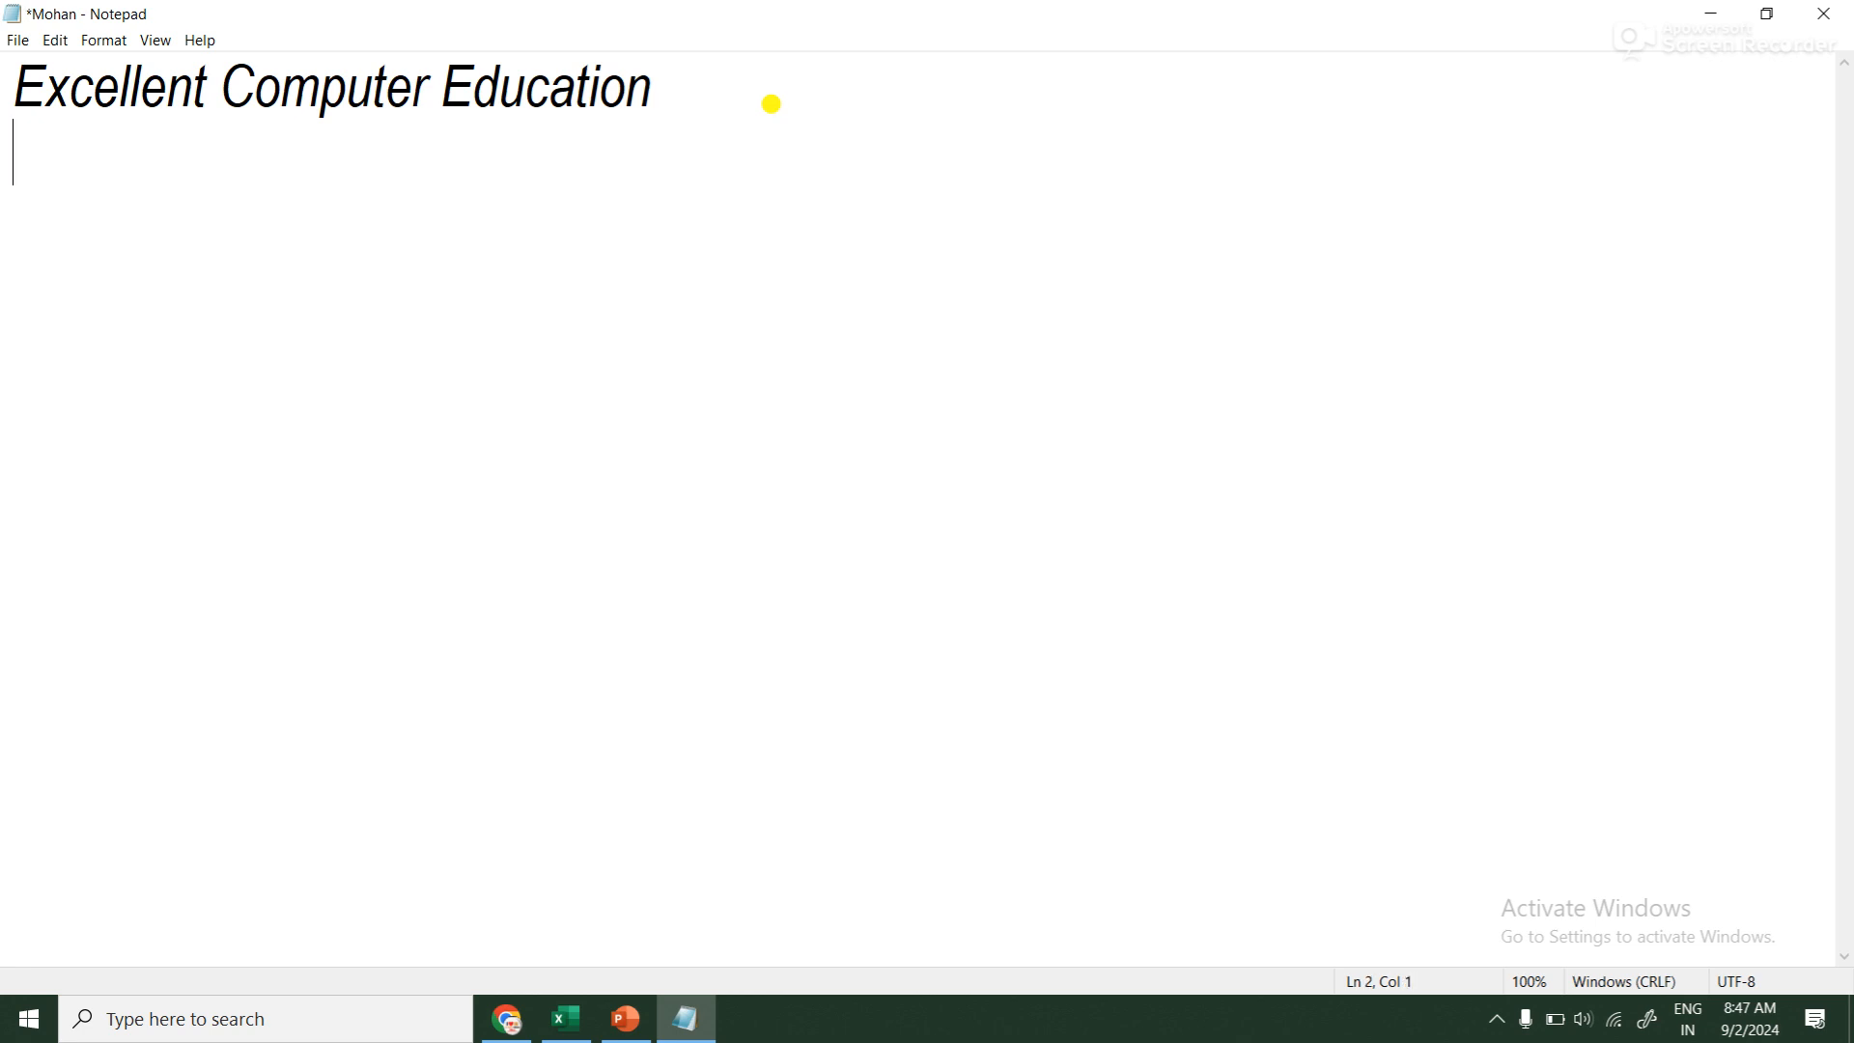
text(Addres)
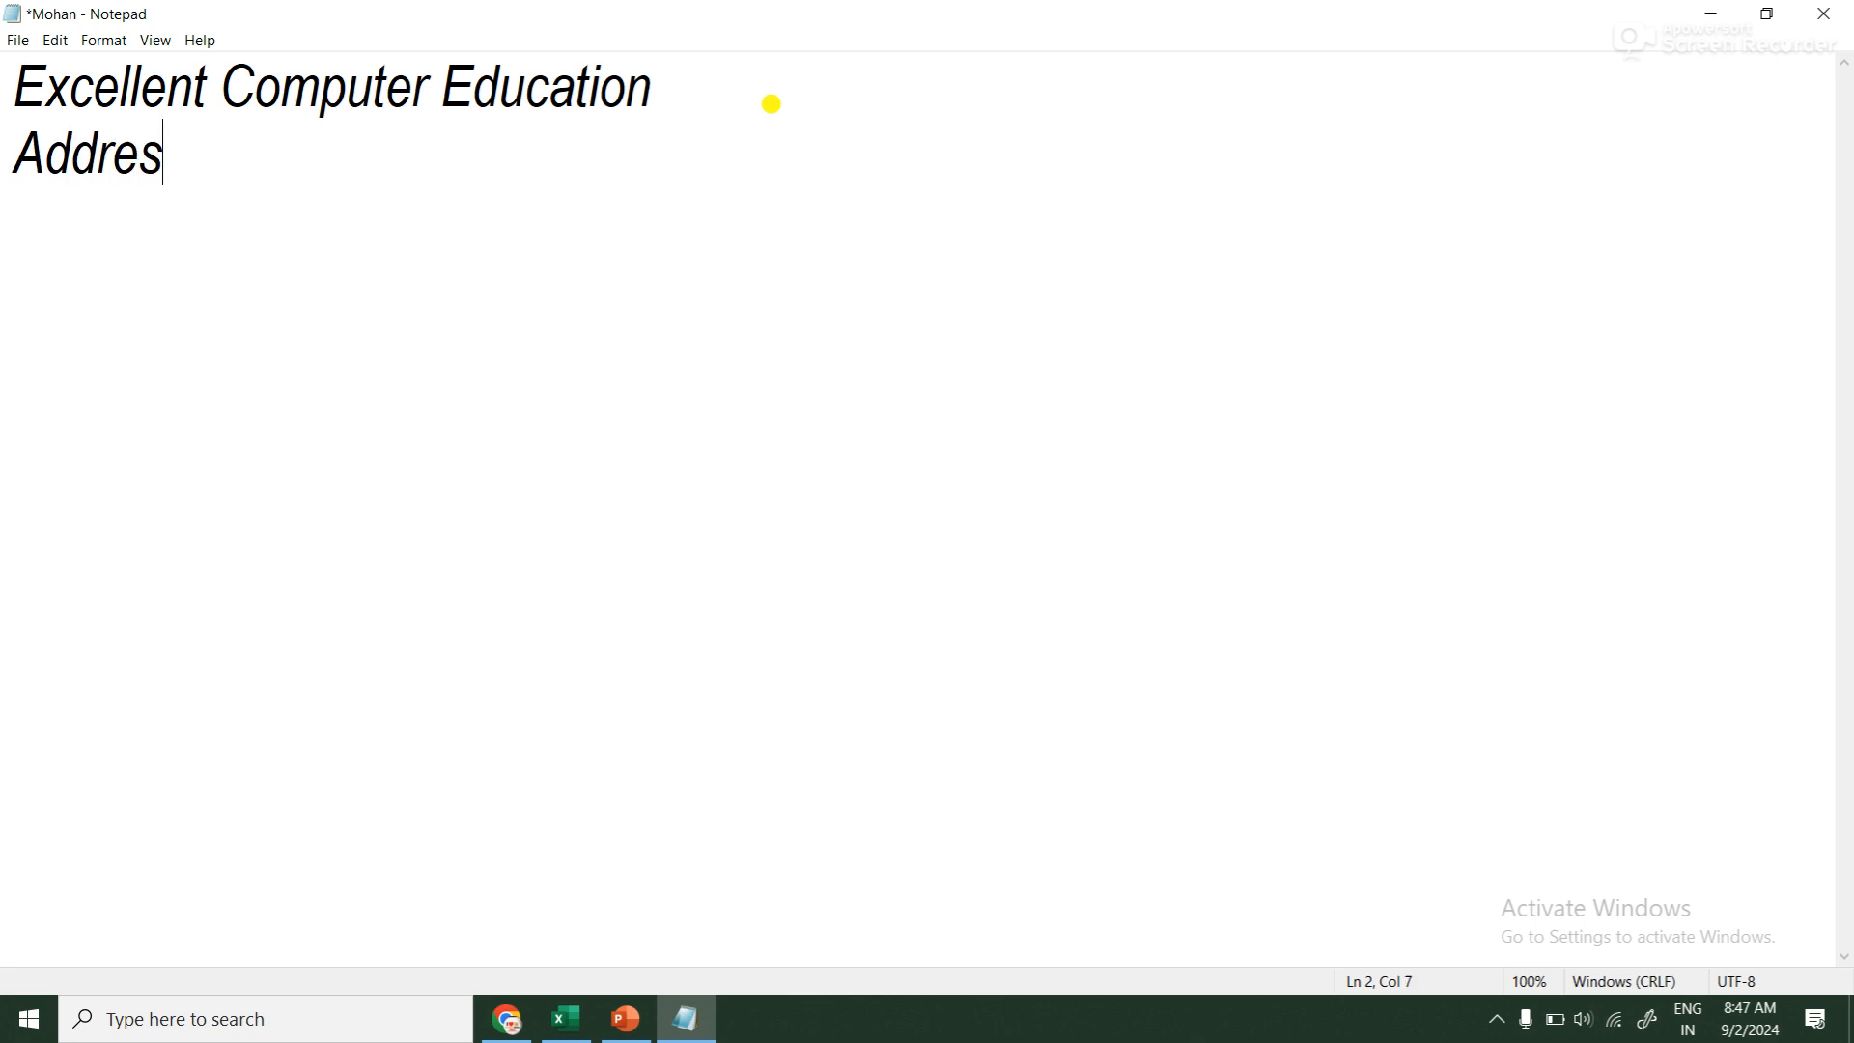
text(s - JD H)
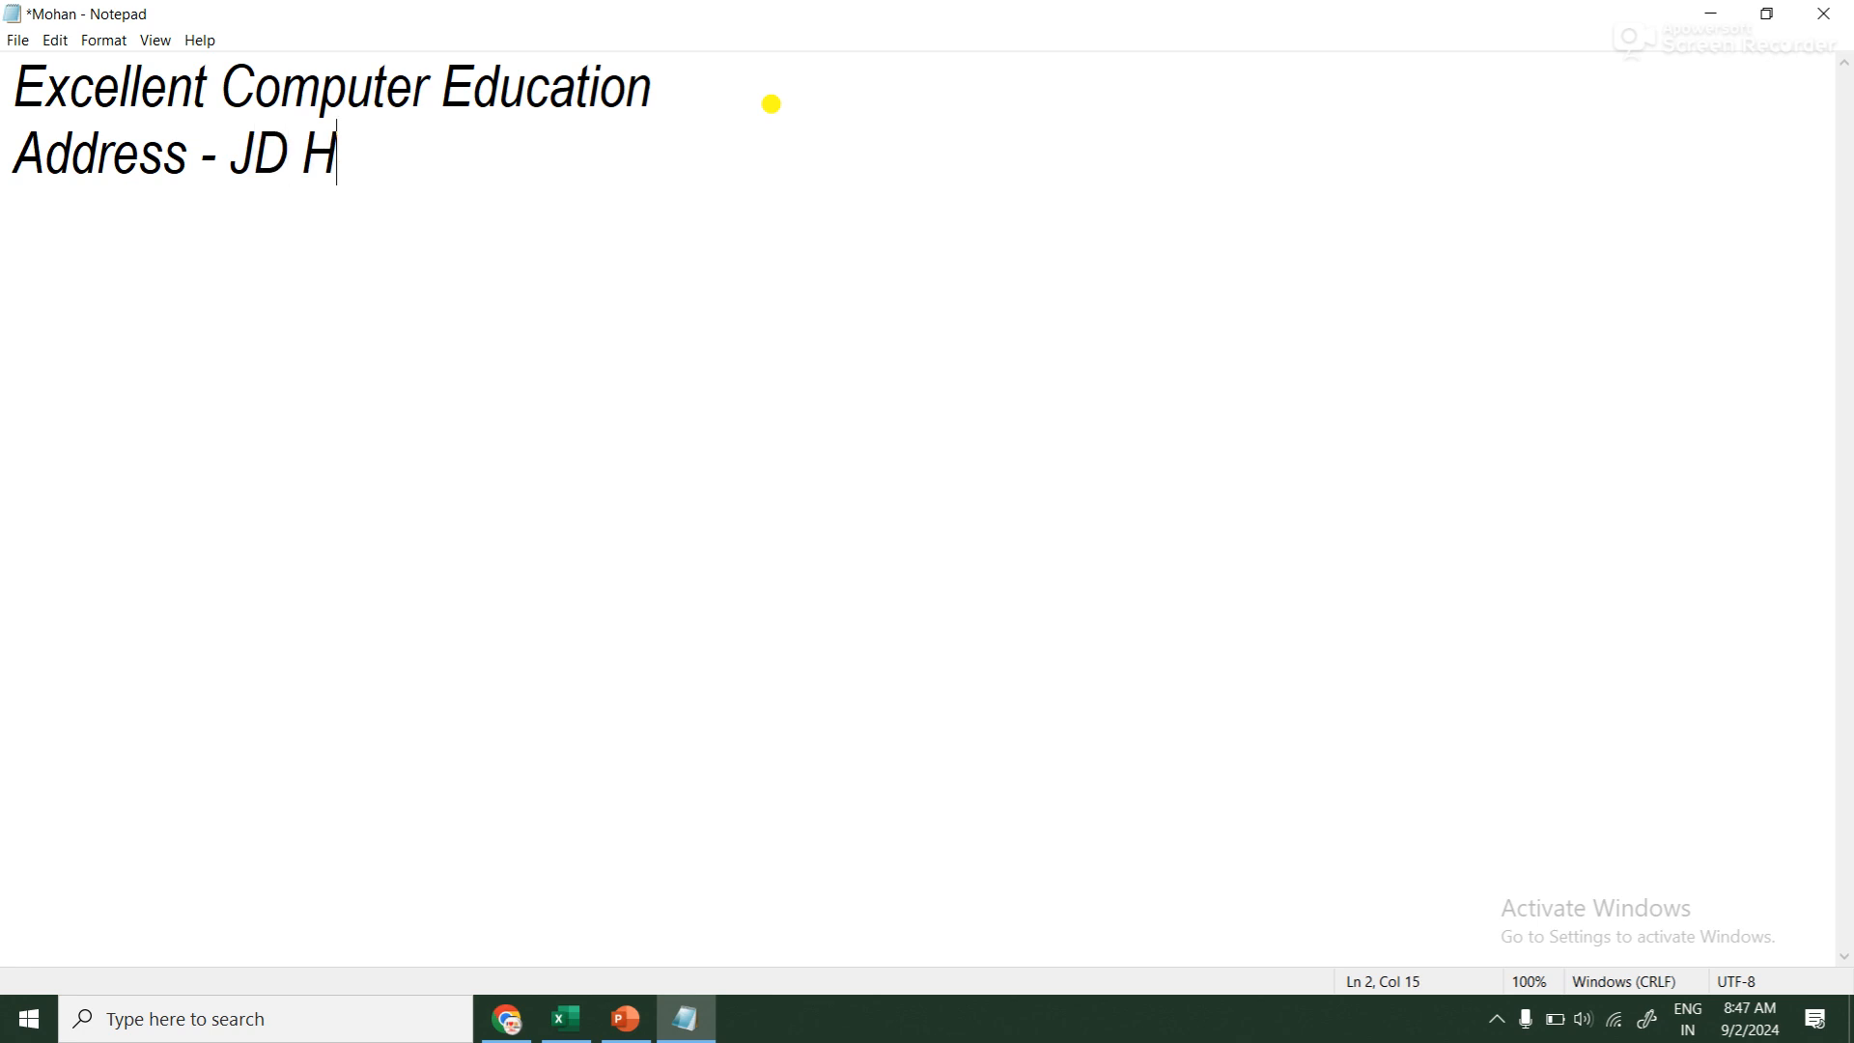
text(ome S)
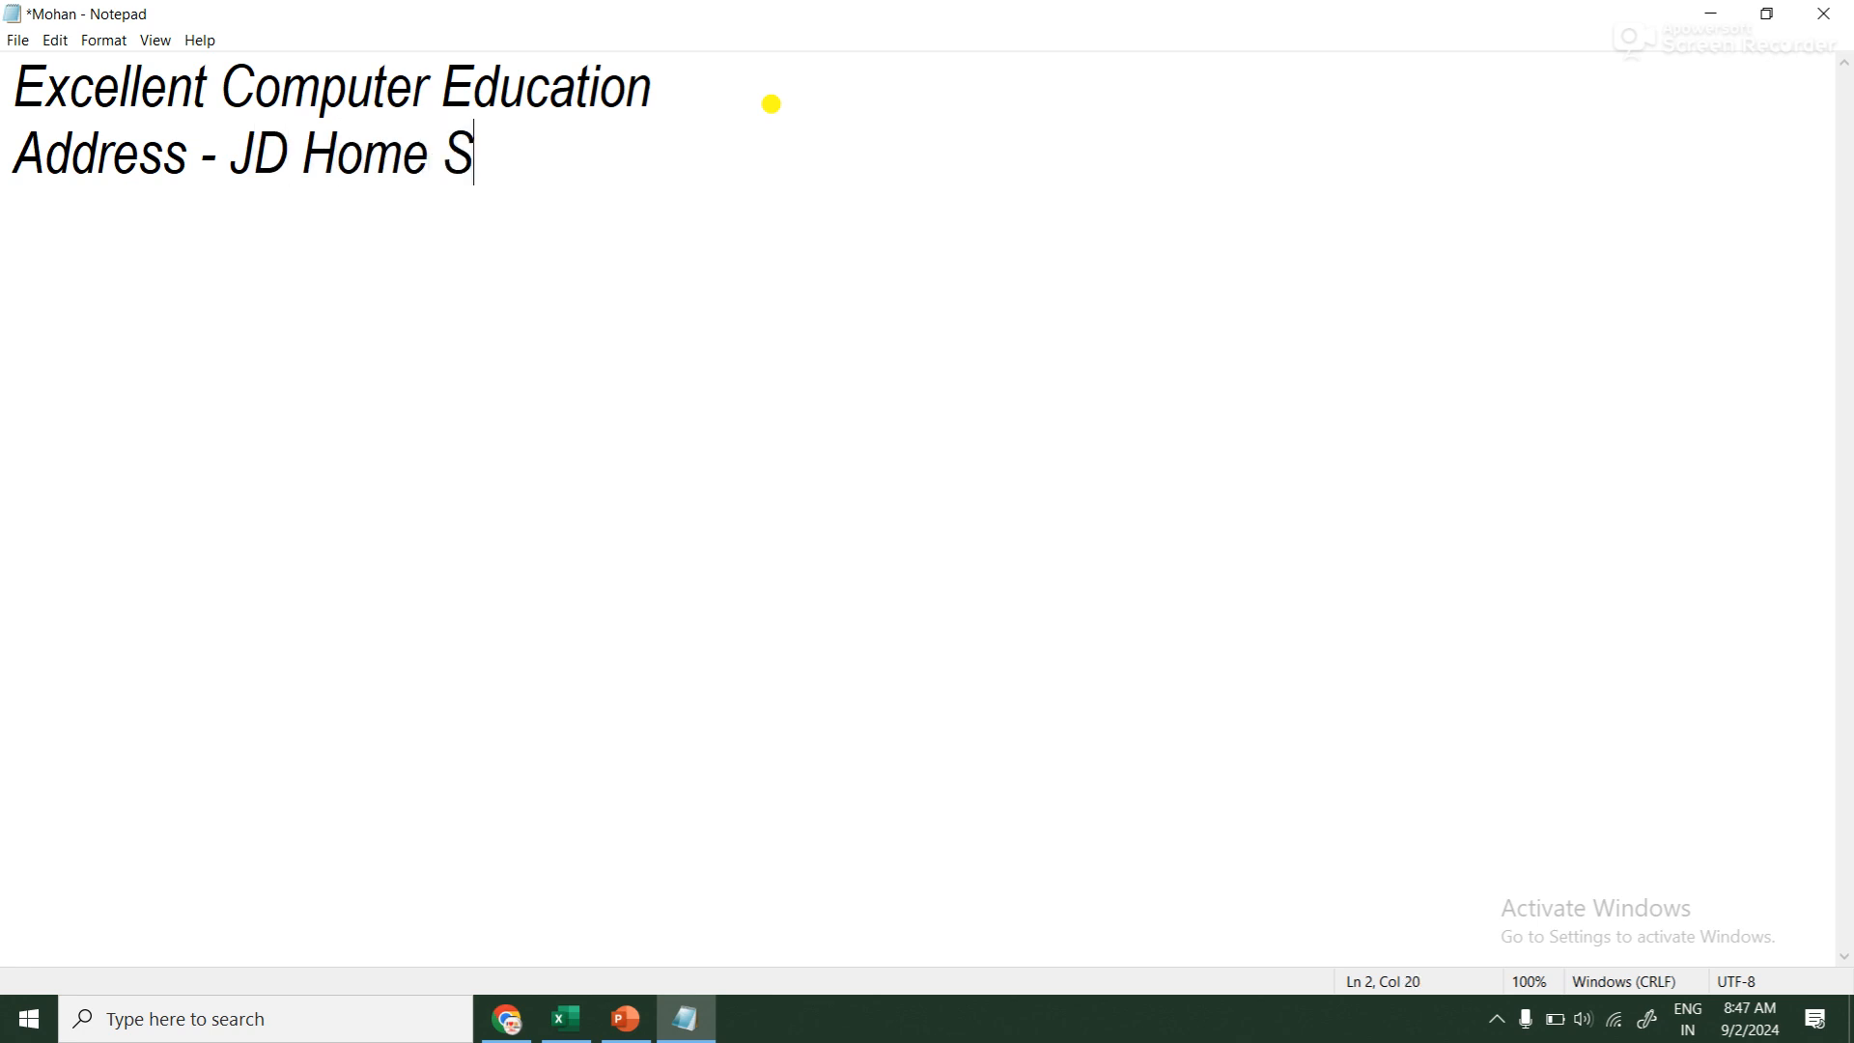
text(hoppin)
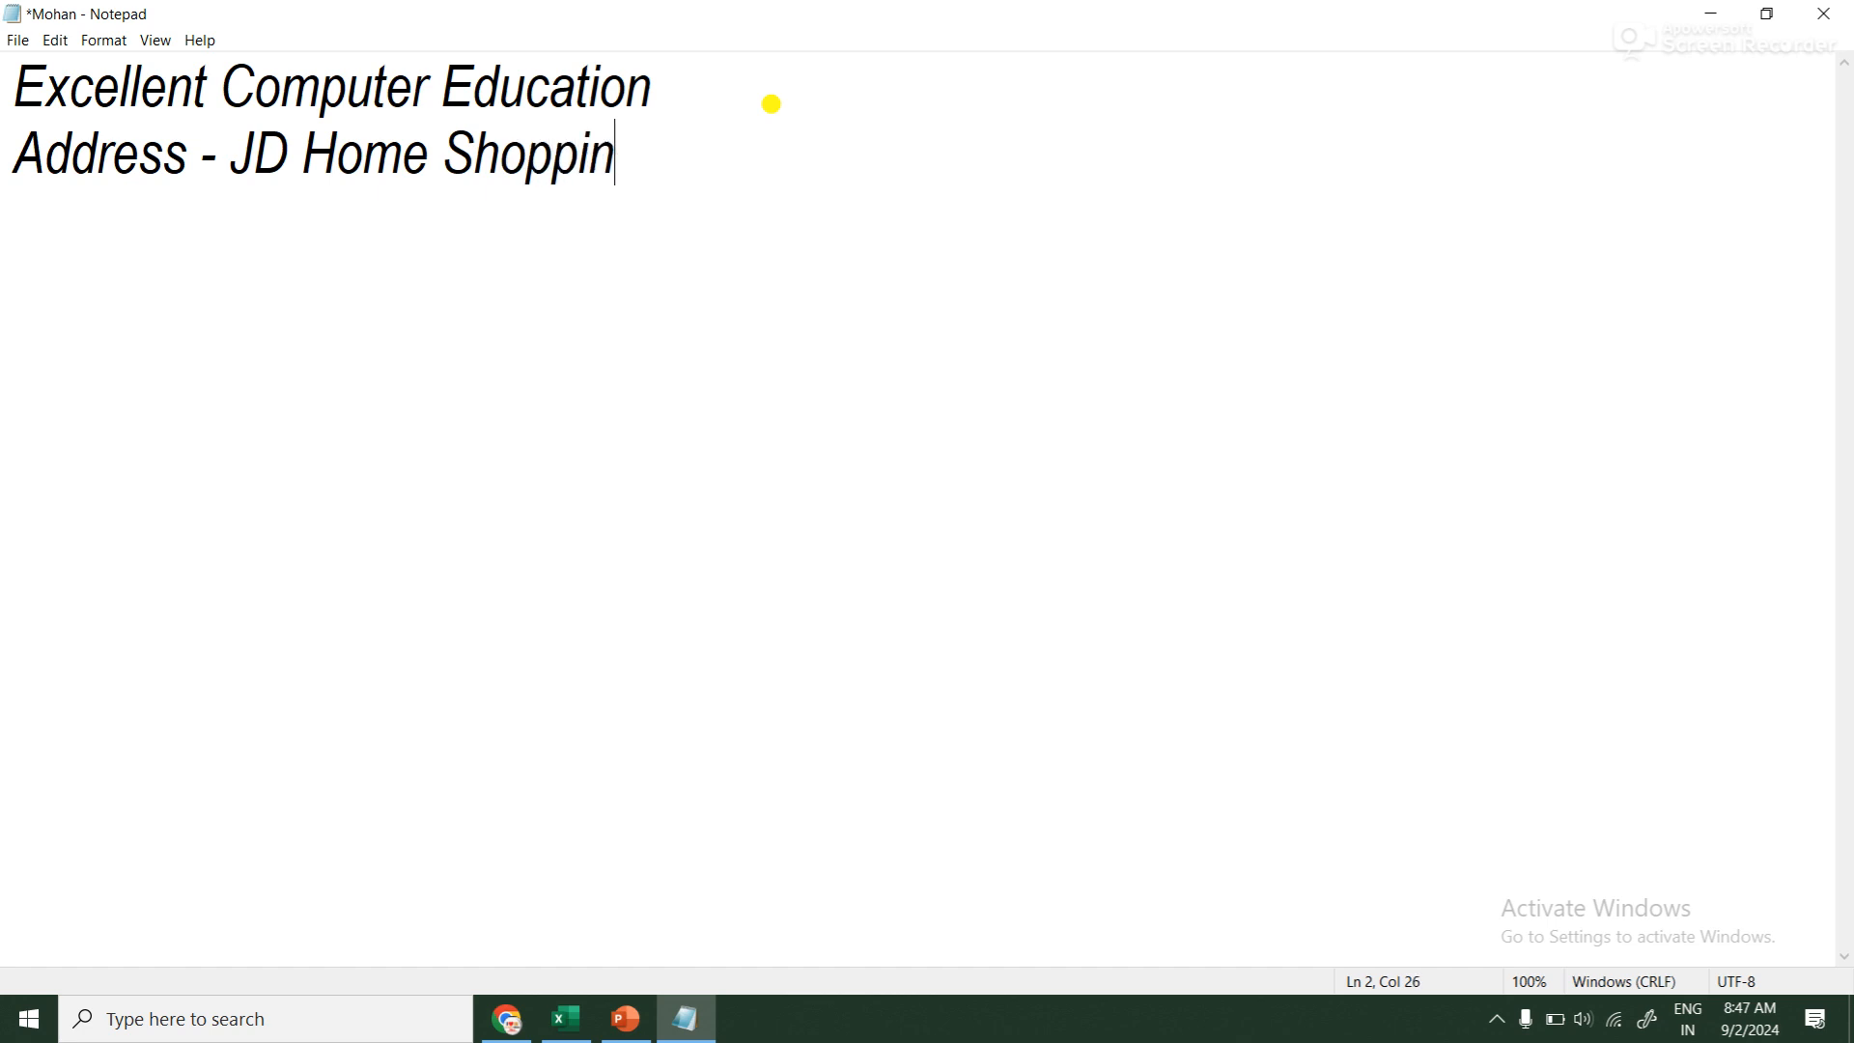
text(g Mall)
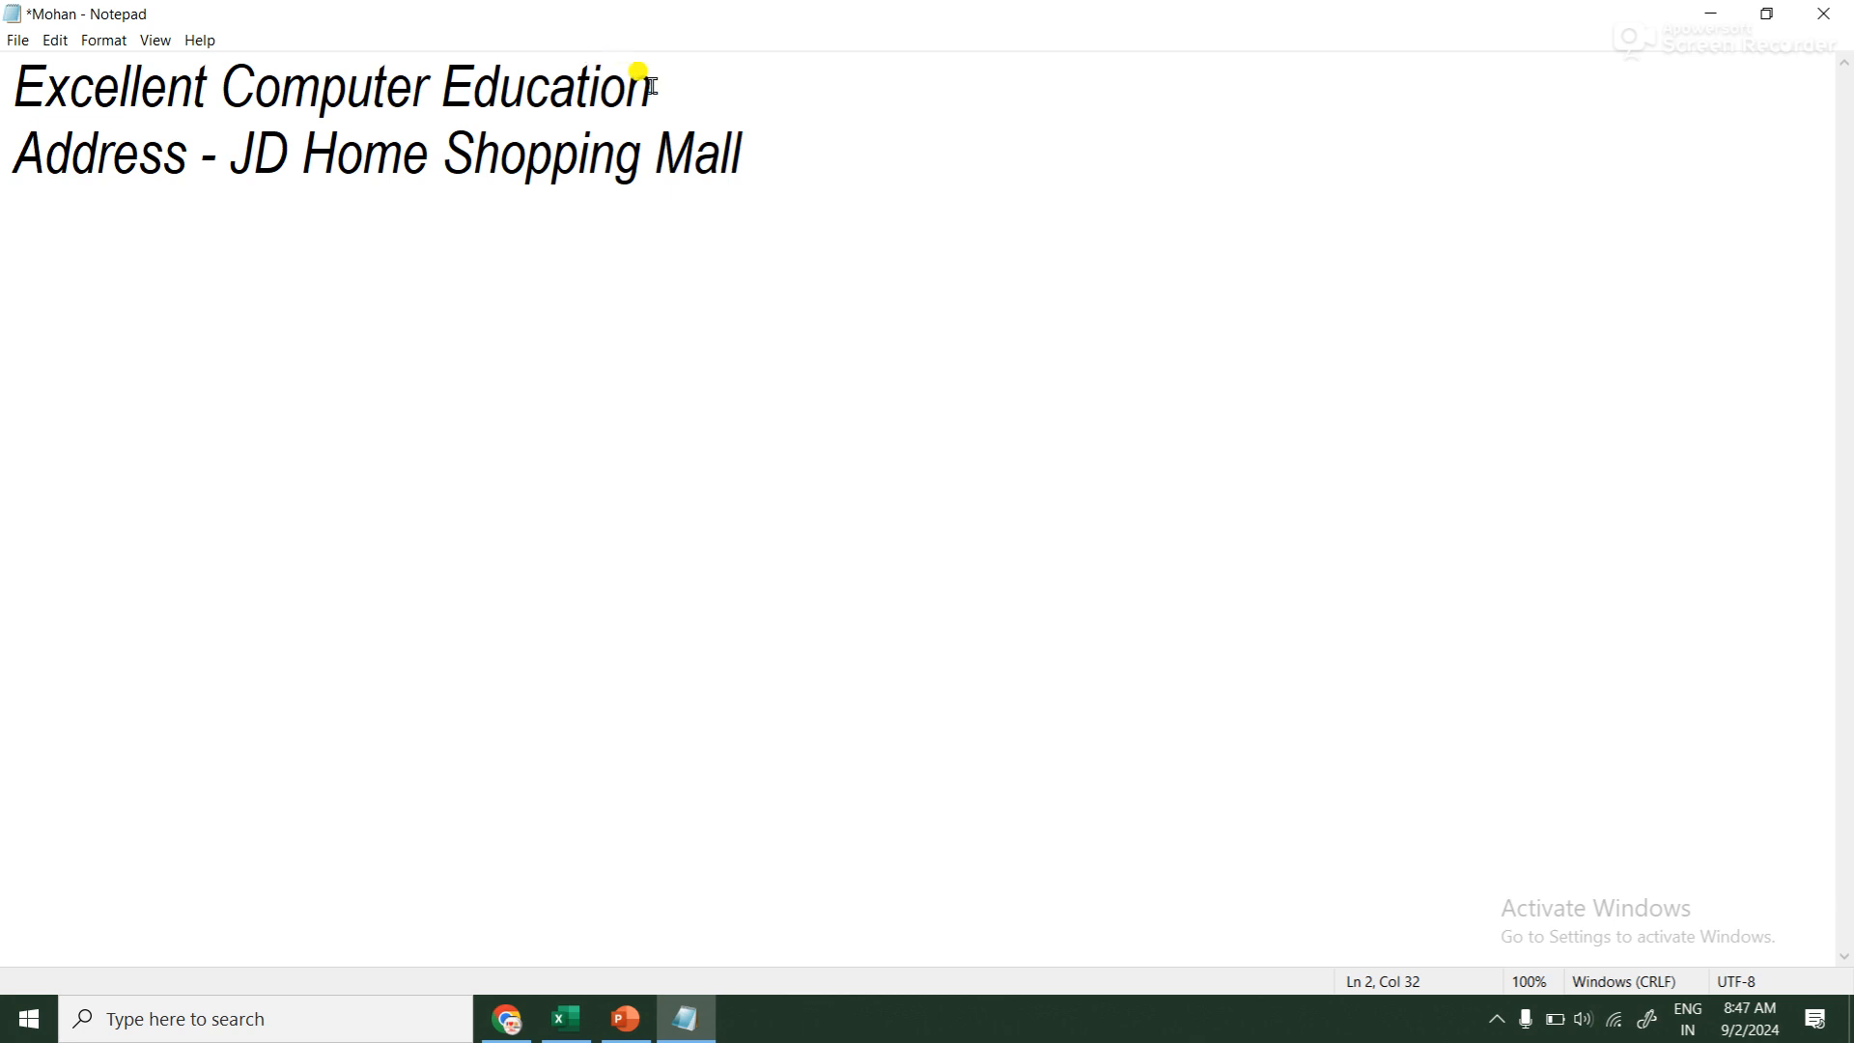
Review both text lines and save the changes to the existing Mohan document
drag(656, 92, 9, 111)
drag(8, 181, 744, 170)
click(564, 280)
click(19, 41)
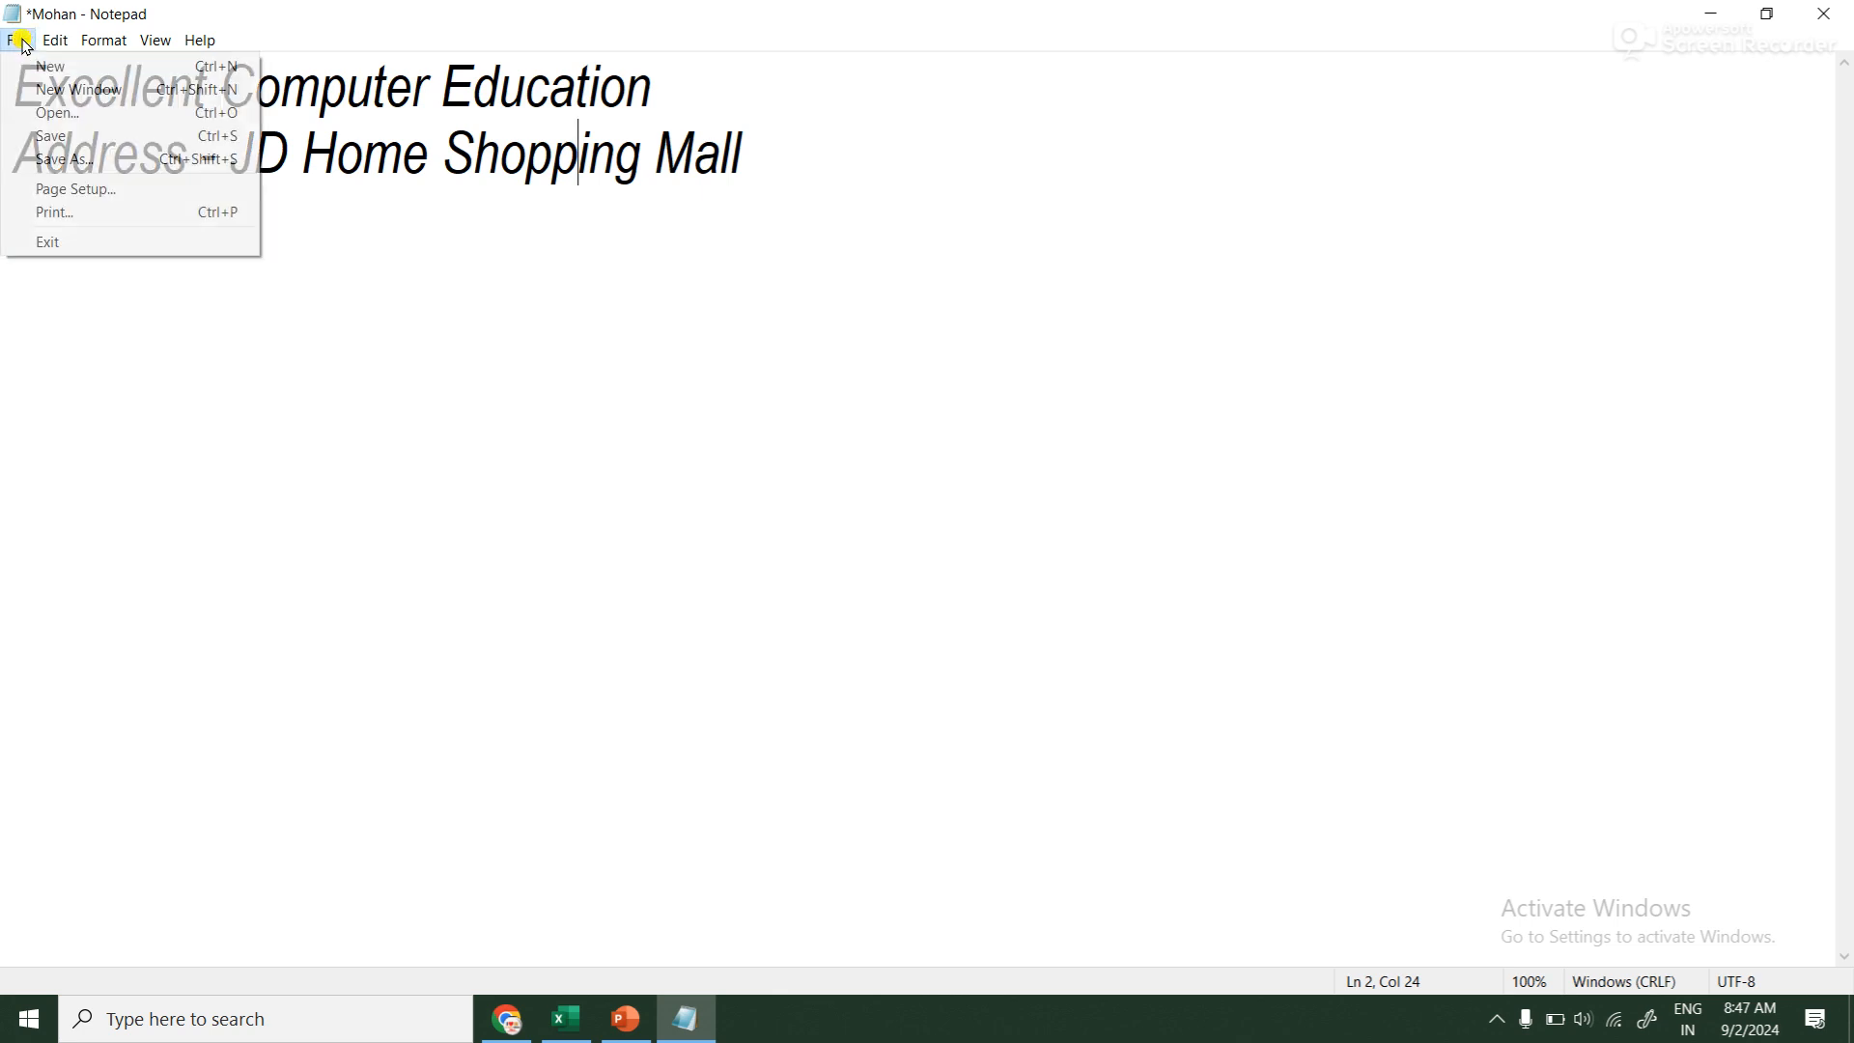
click(86, 138)
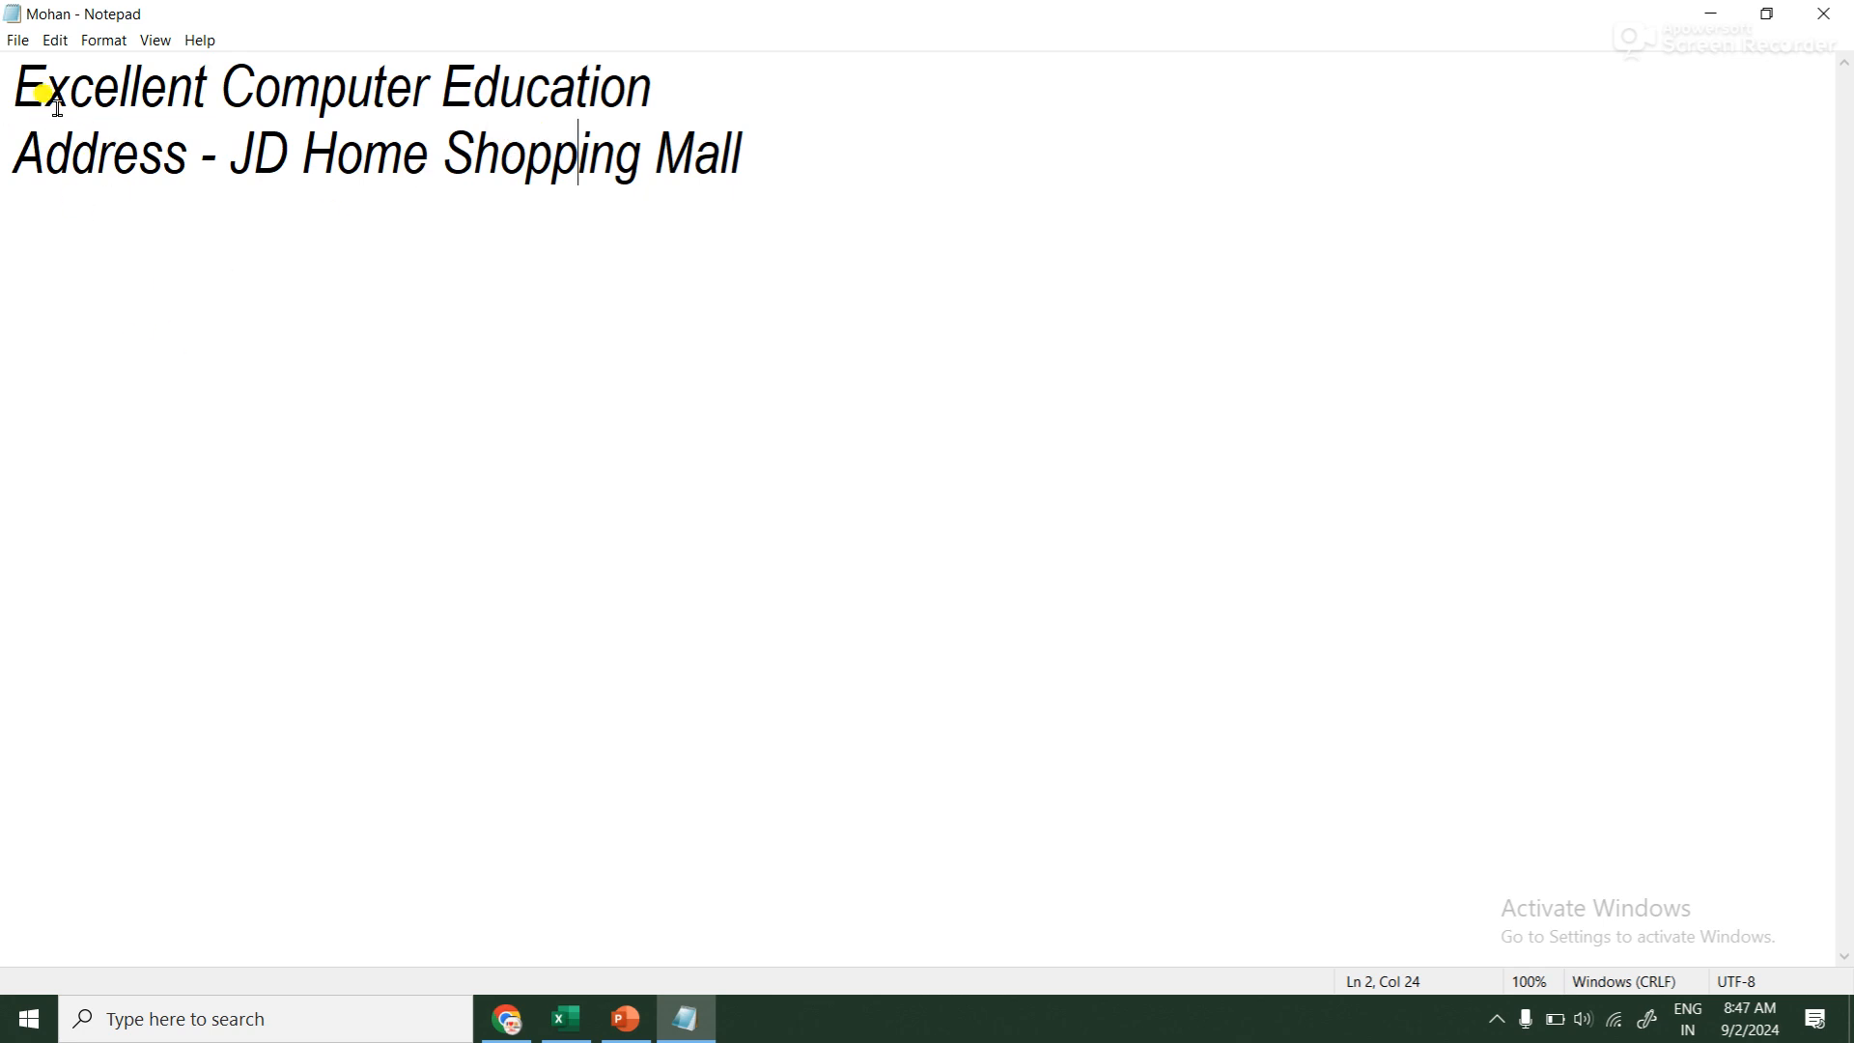
Highlight the newly added address line, and replace the saved document with a new blank one
click(19, 42)
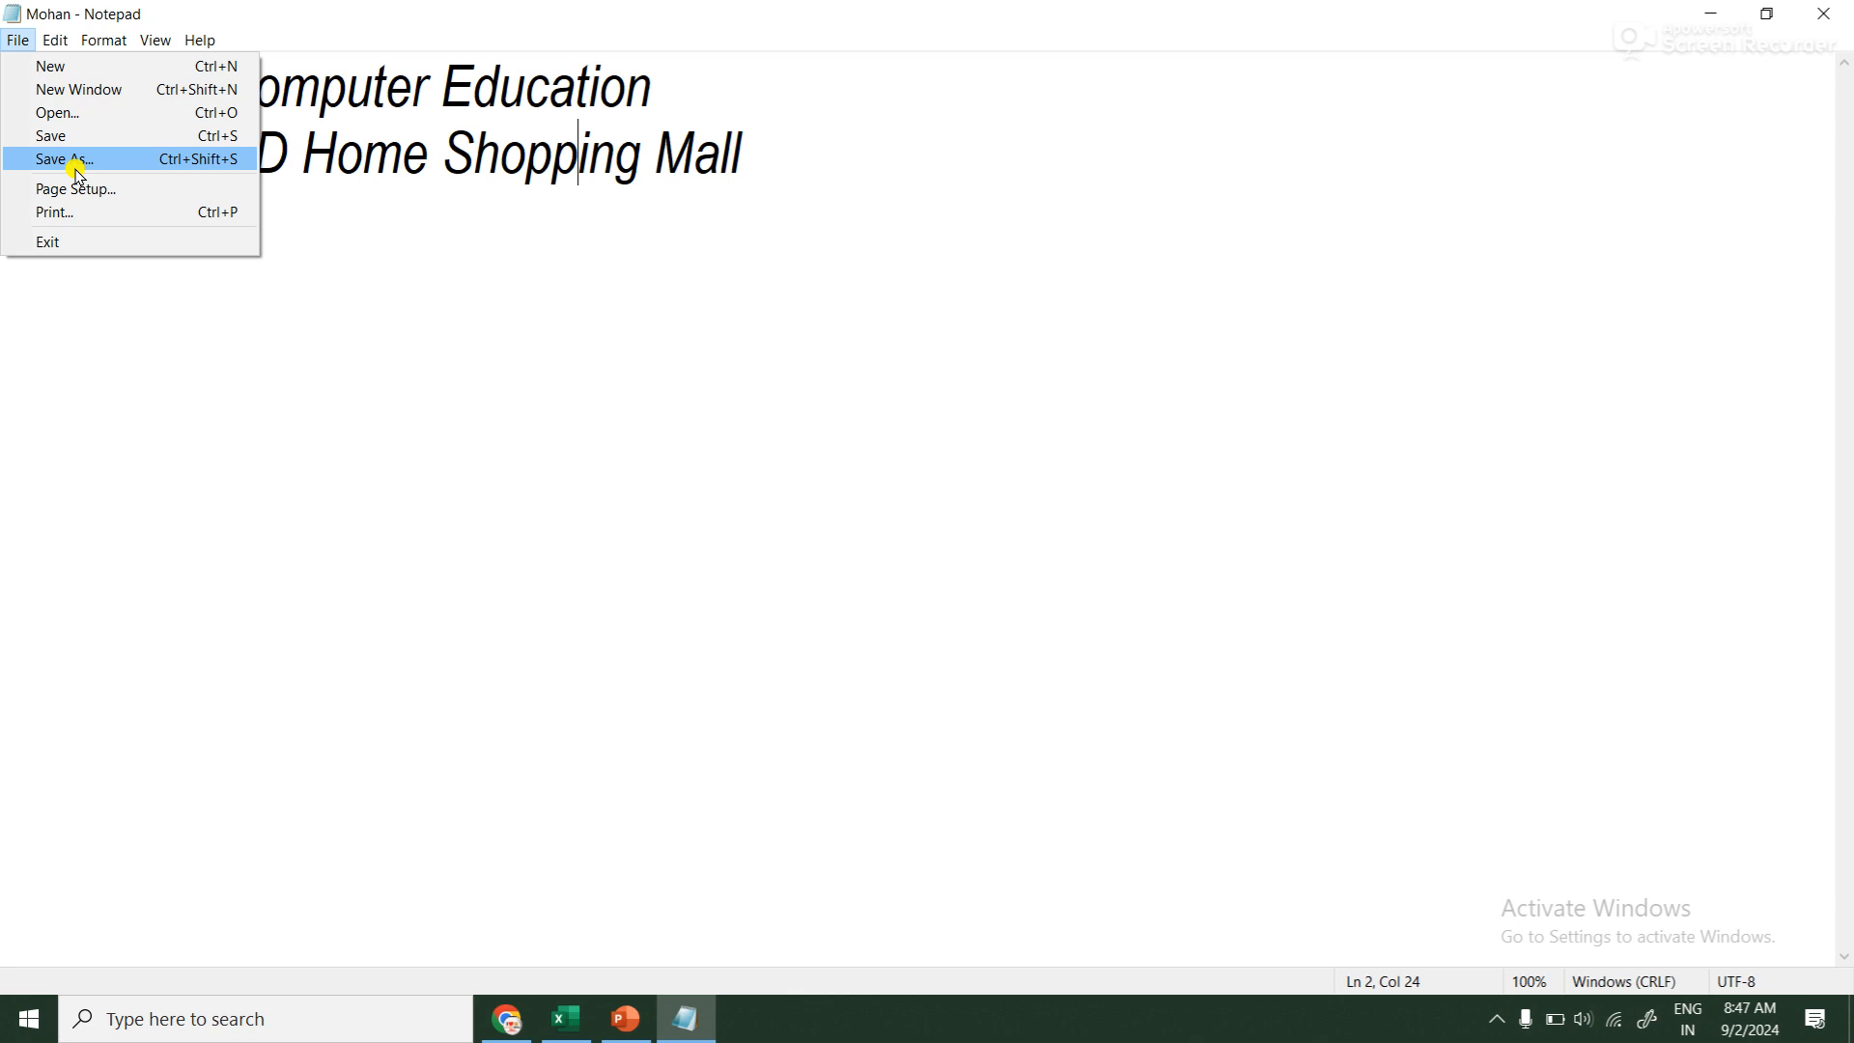
click(515, 277)
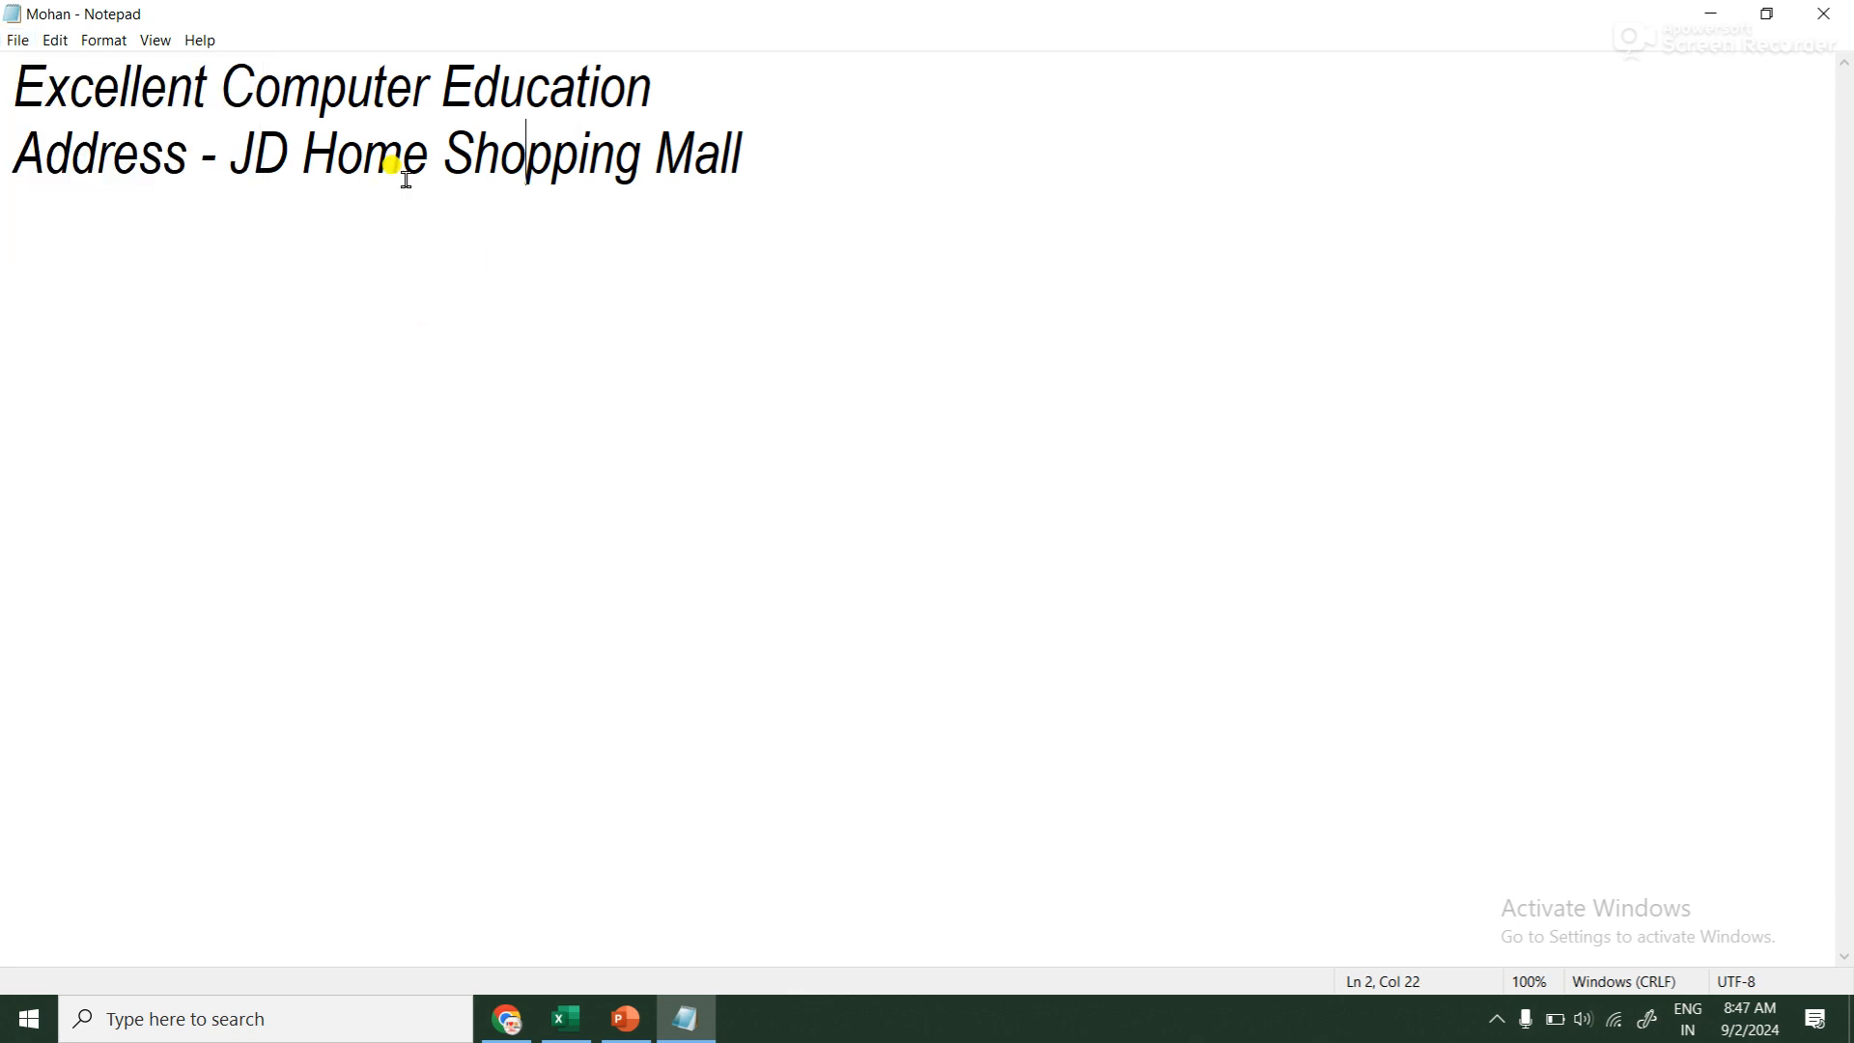
drag(656, 163, 9, 186)
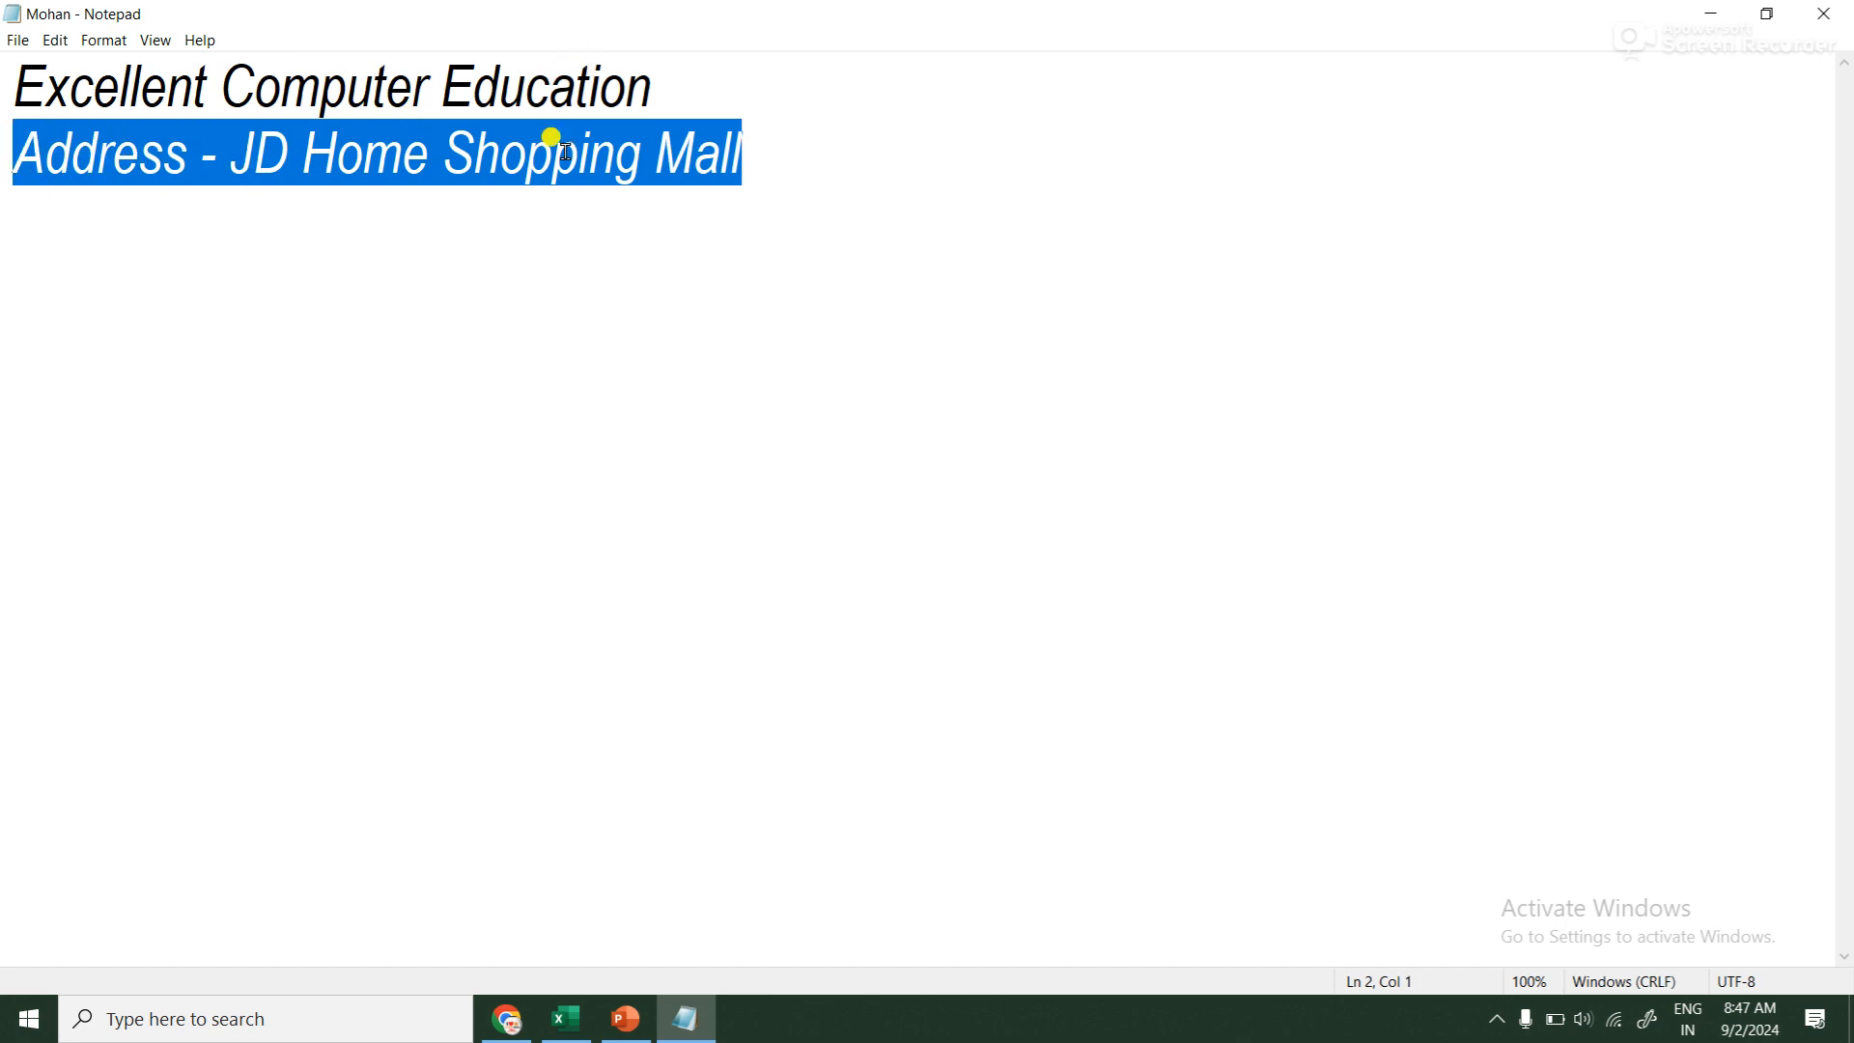
click(17, 40)
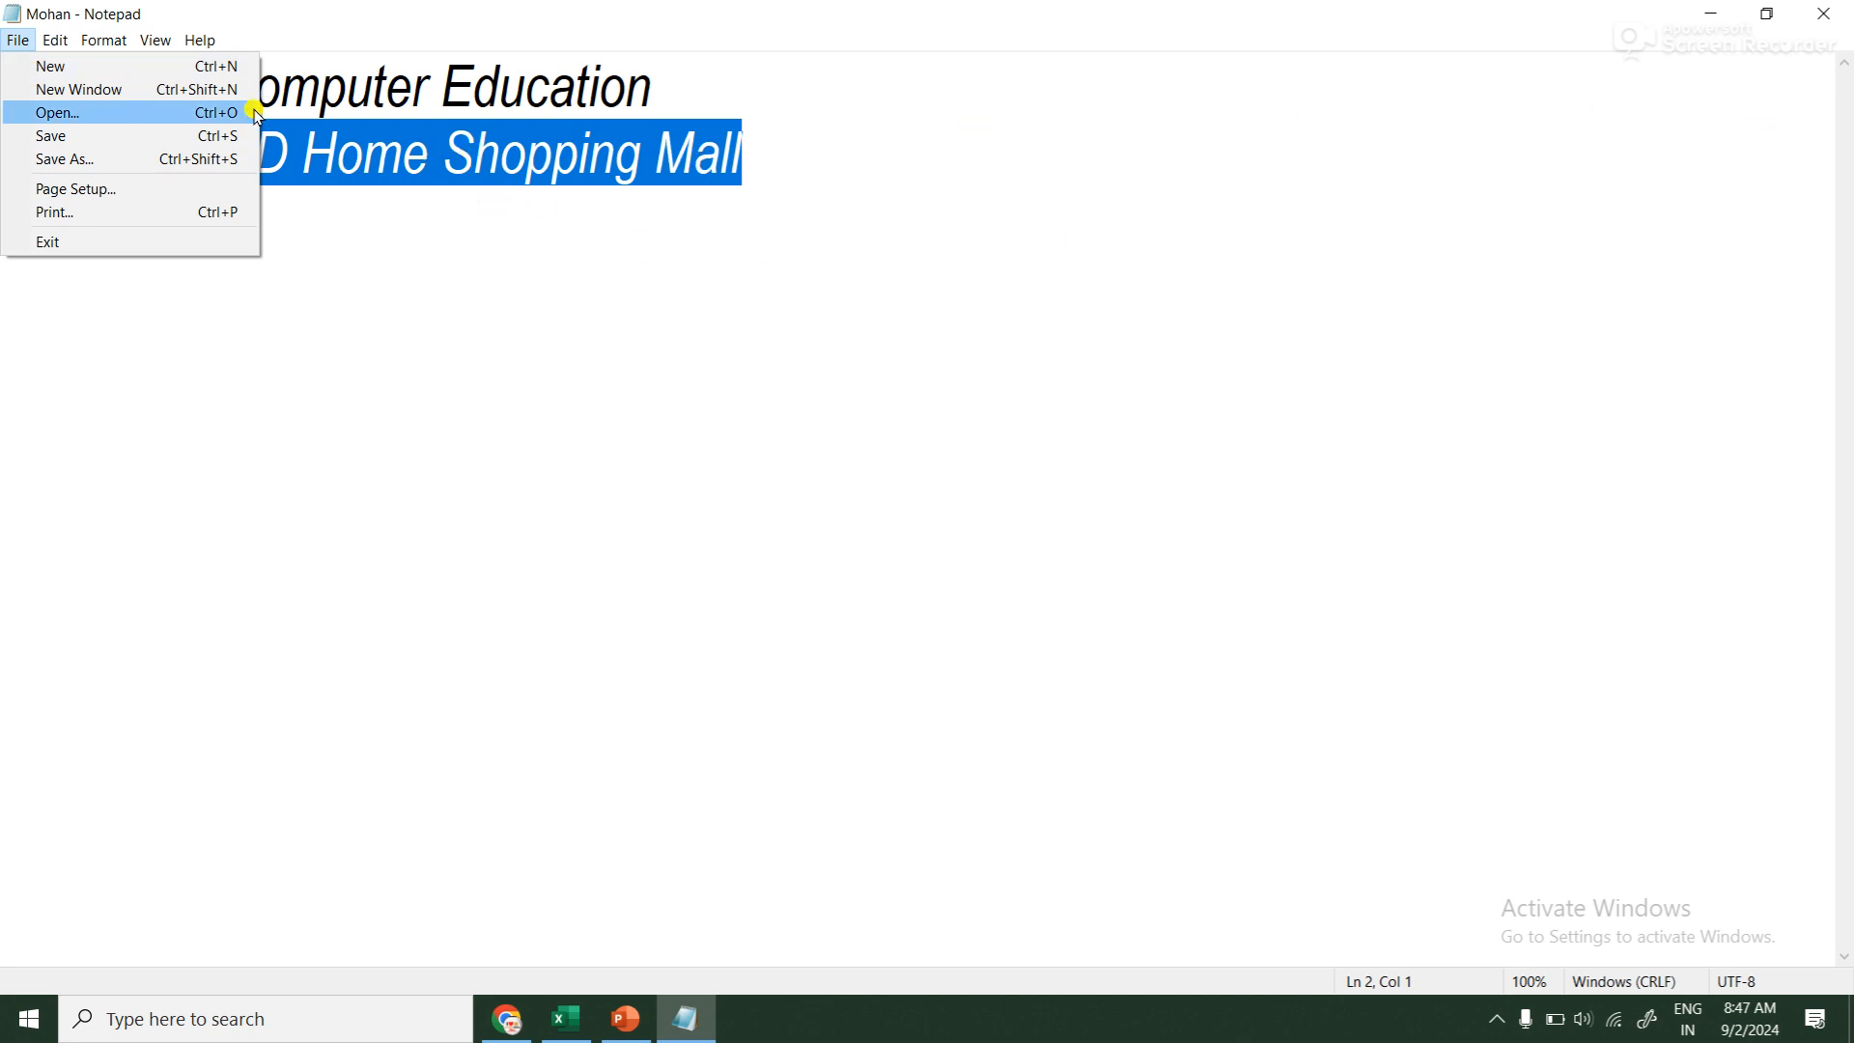
click(223, 77)
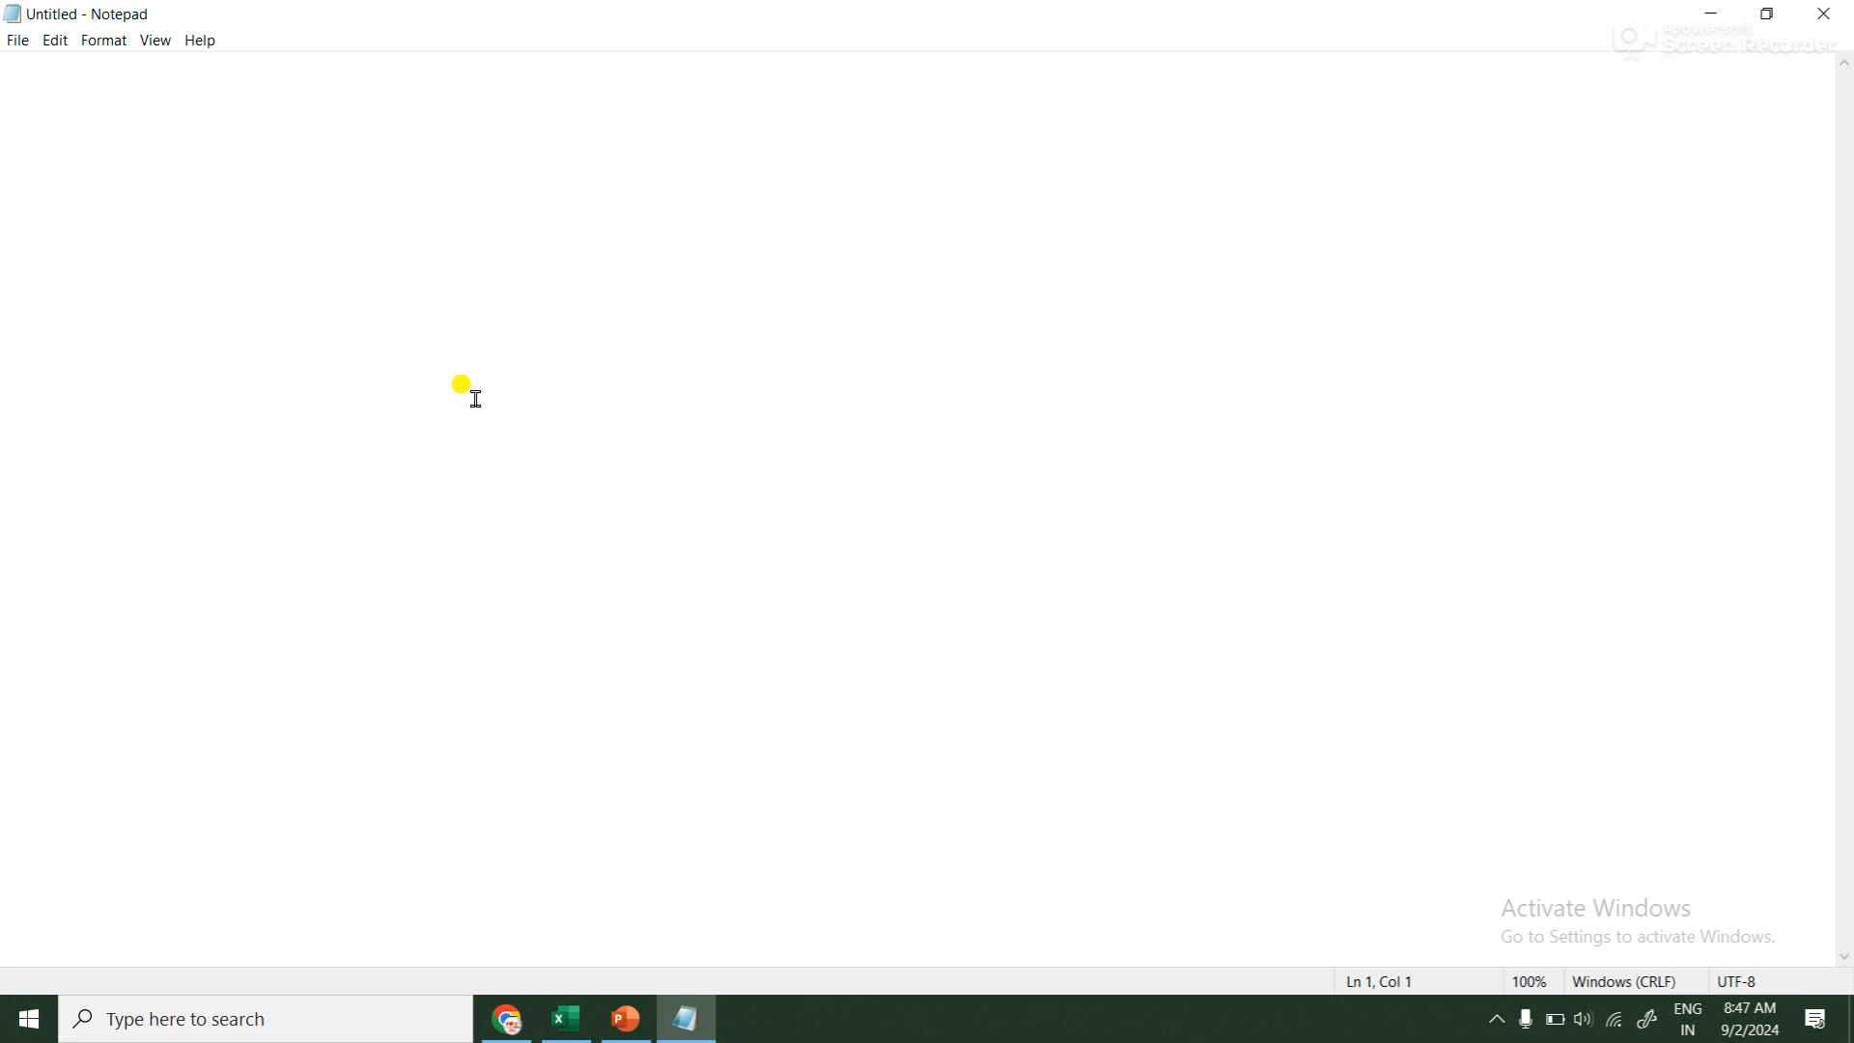
Reopen the saved text document Mohan from the Desktop folder
click(19, 41)
click(106, 120)
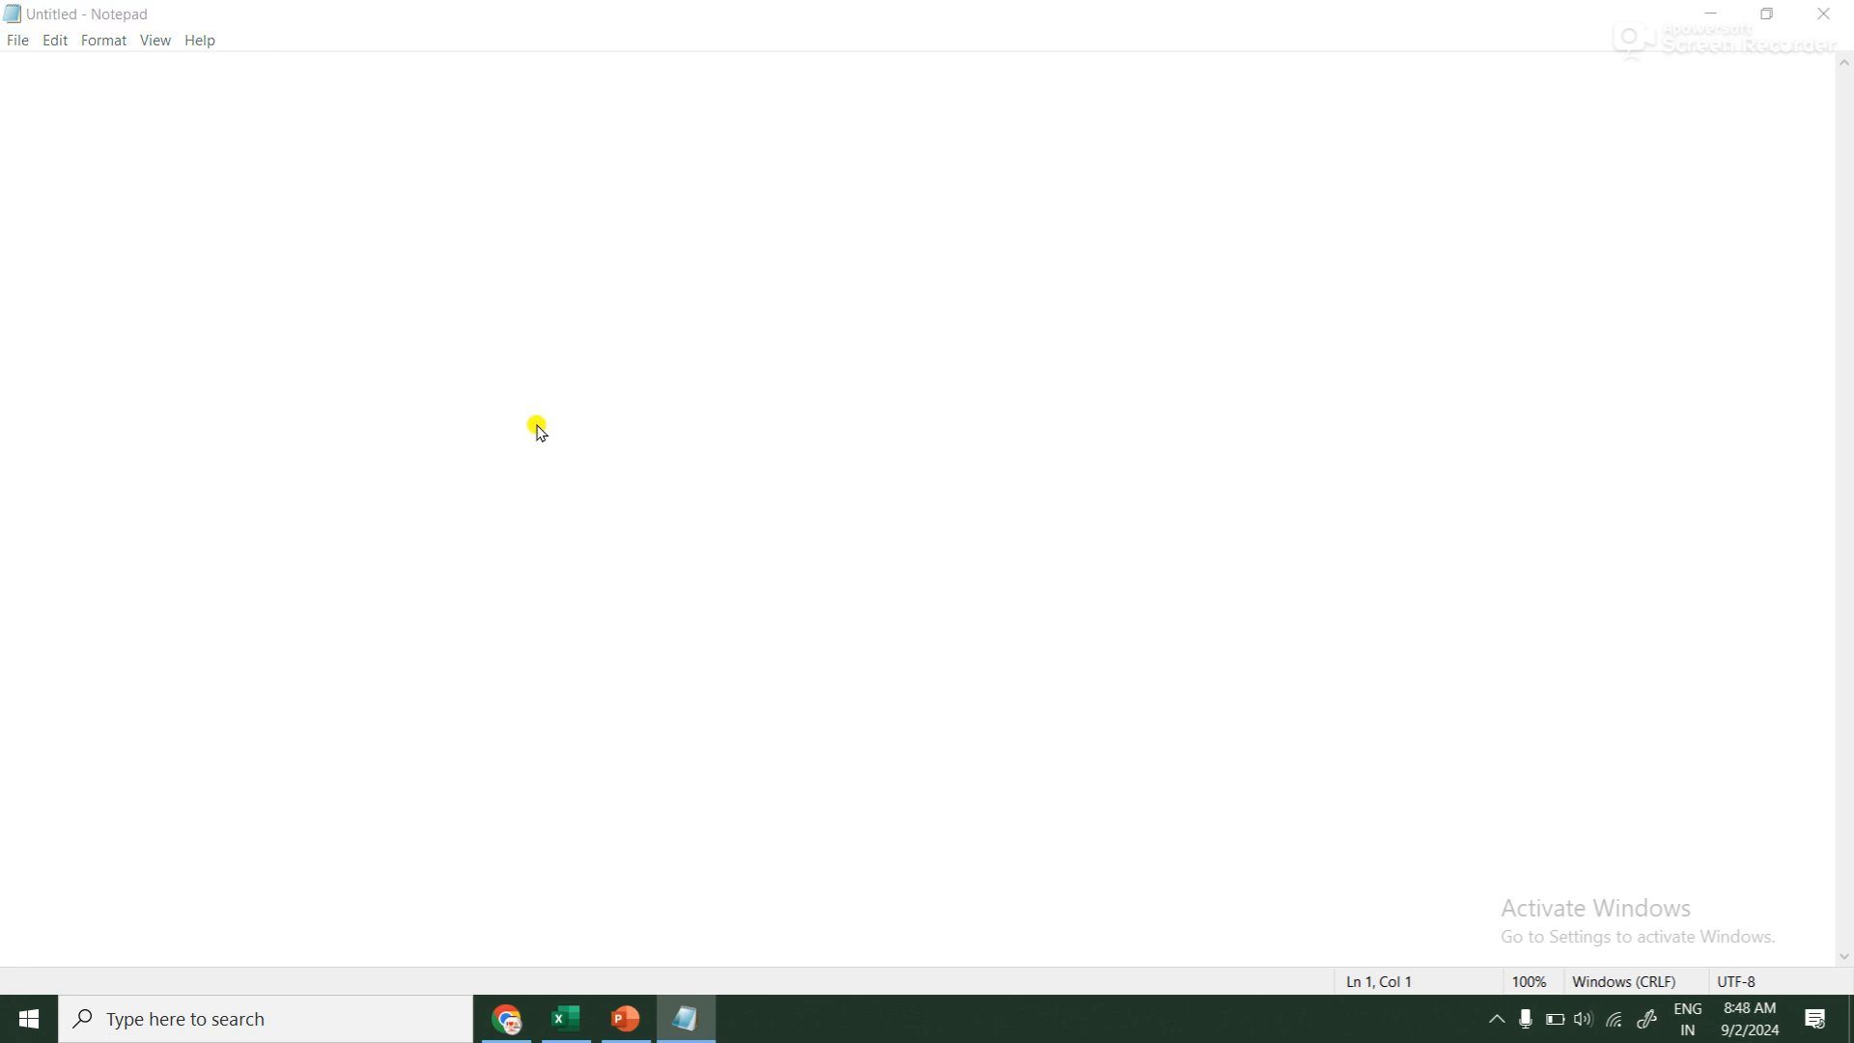
drag(1089, 319, 1088, 497)
click(874, 506)
click(893, 665)
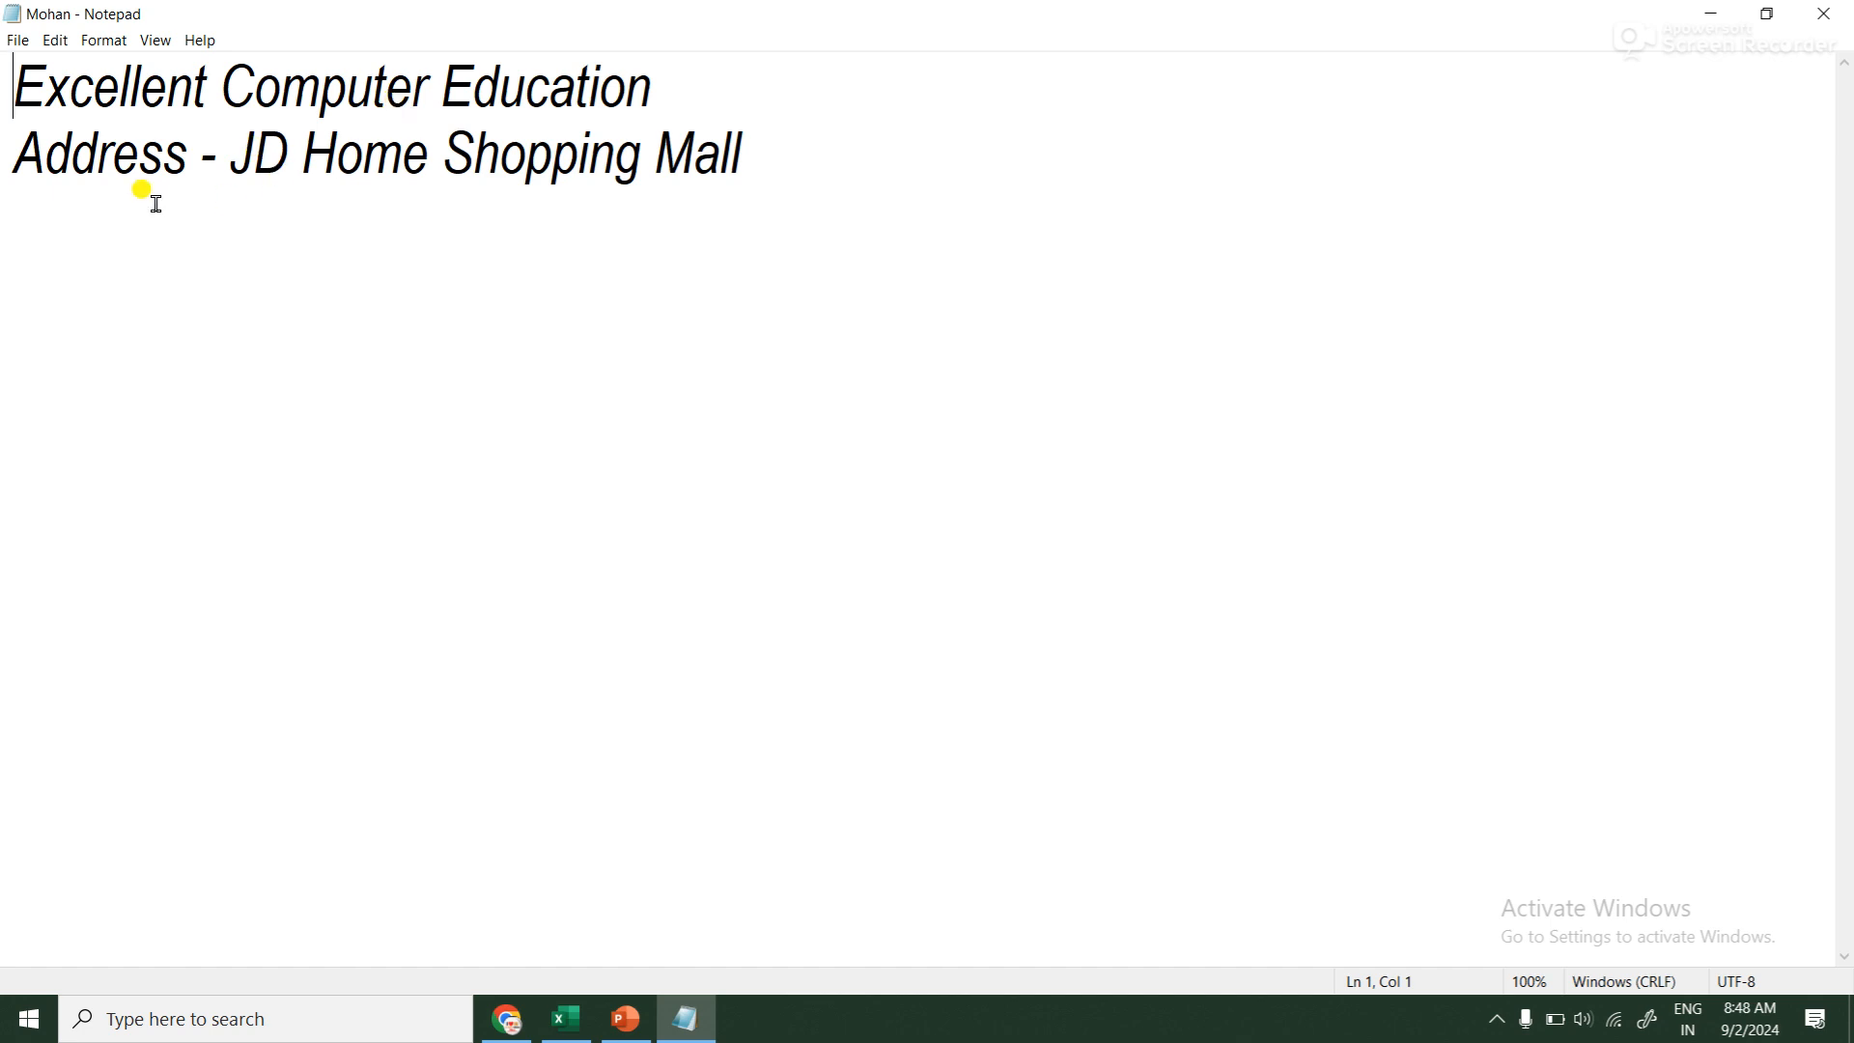
Examine the two text lines of the reopened Mohan document and the available file commands
drag(14, 83, 766, 83)
drag(757, 154, 3, 174)
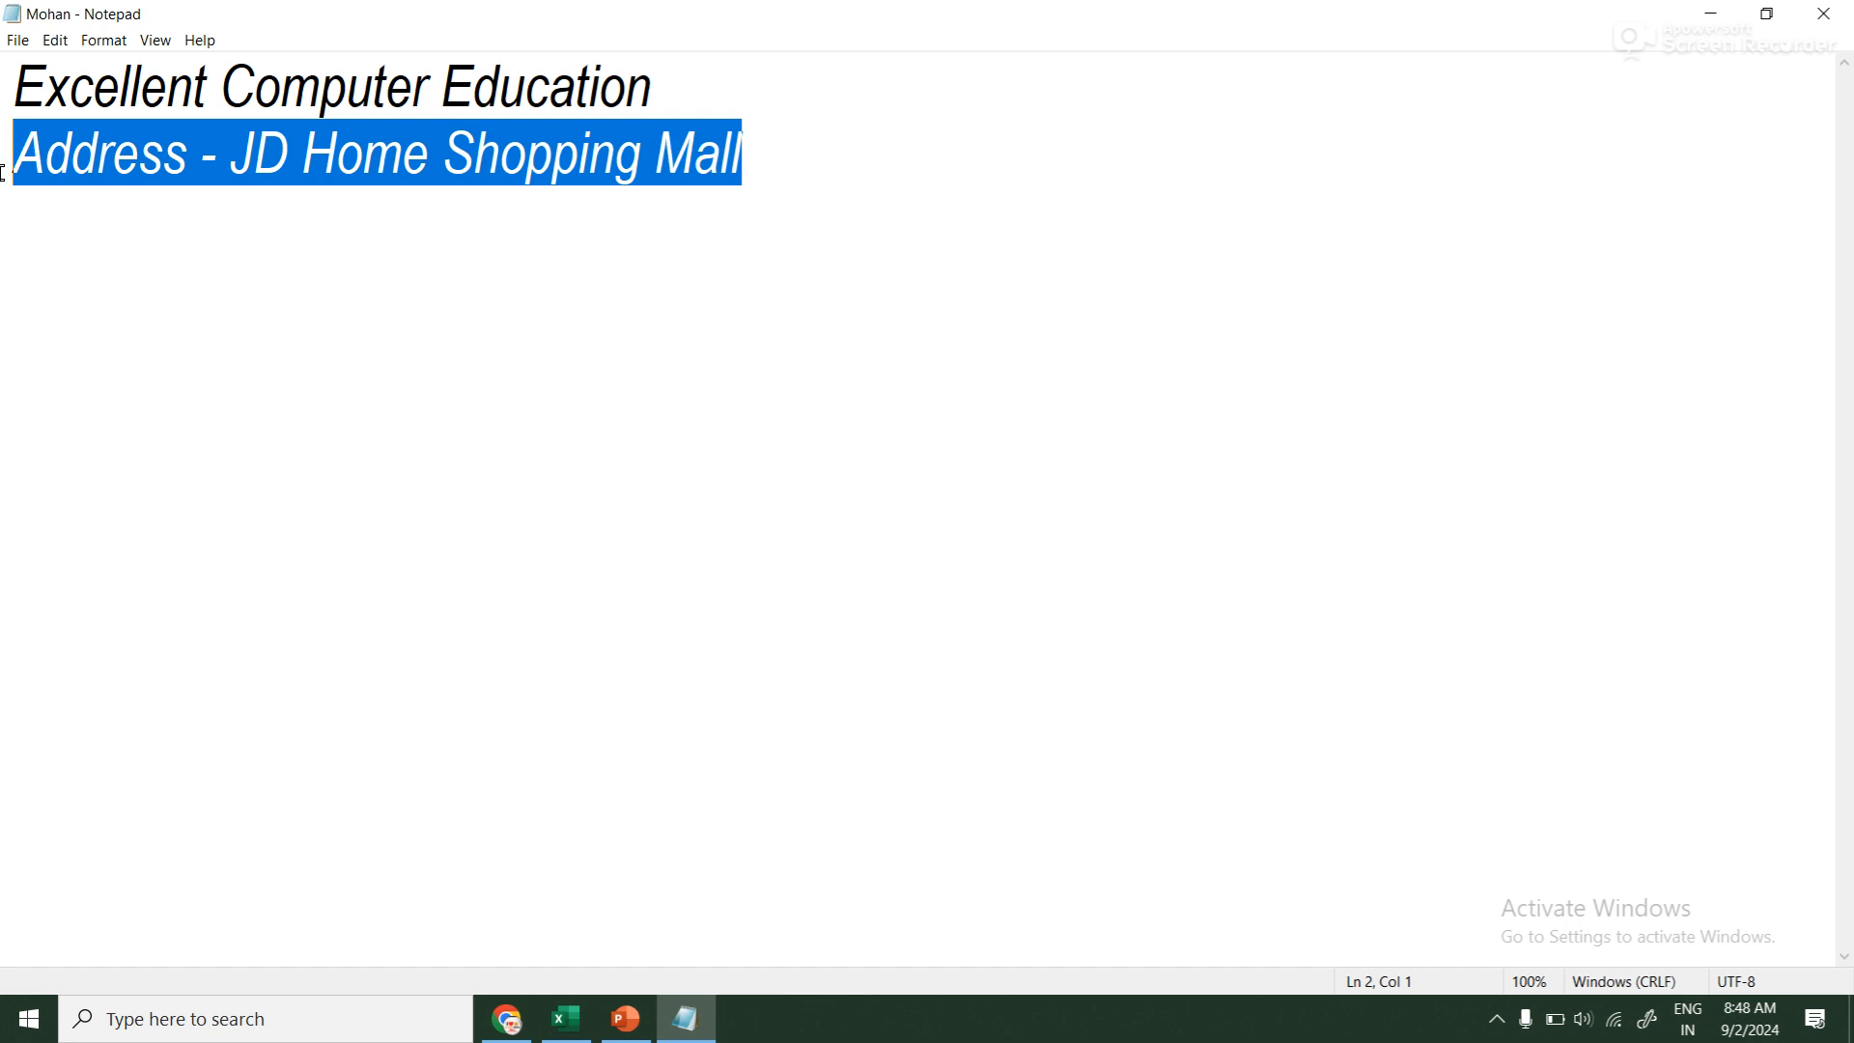
click(114, 338)
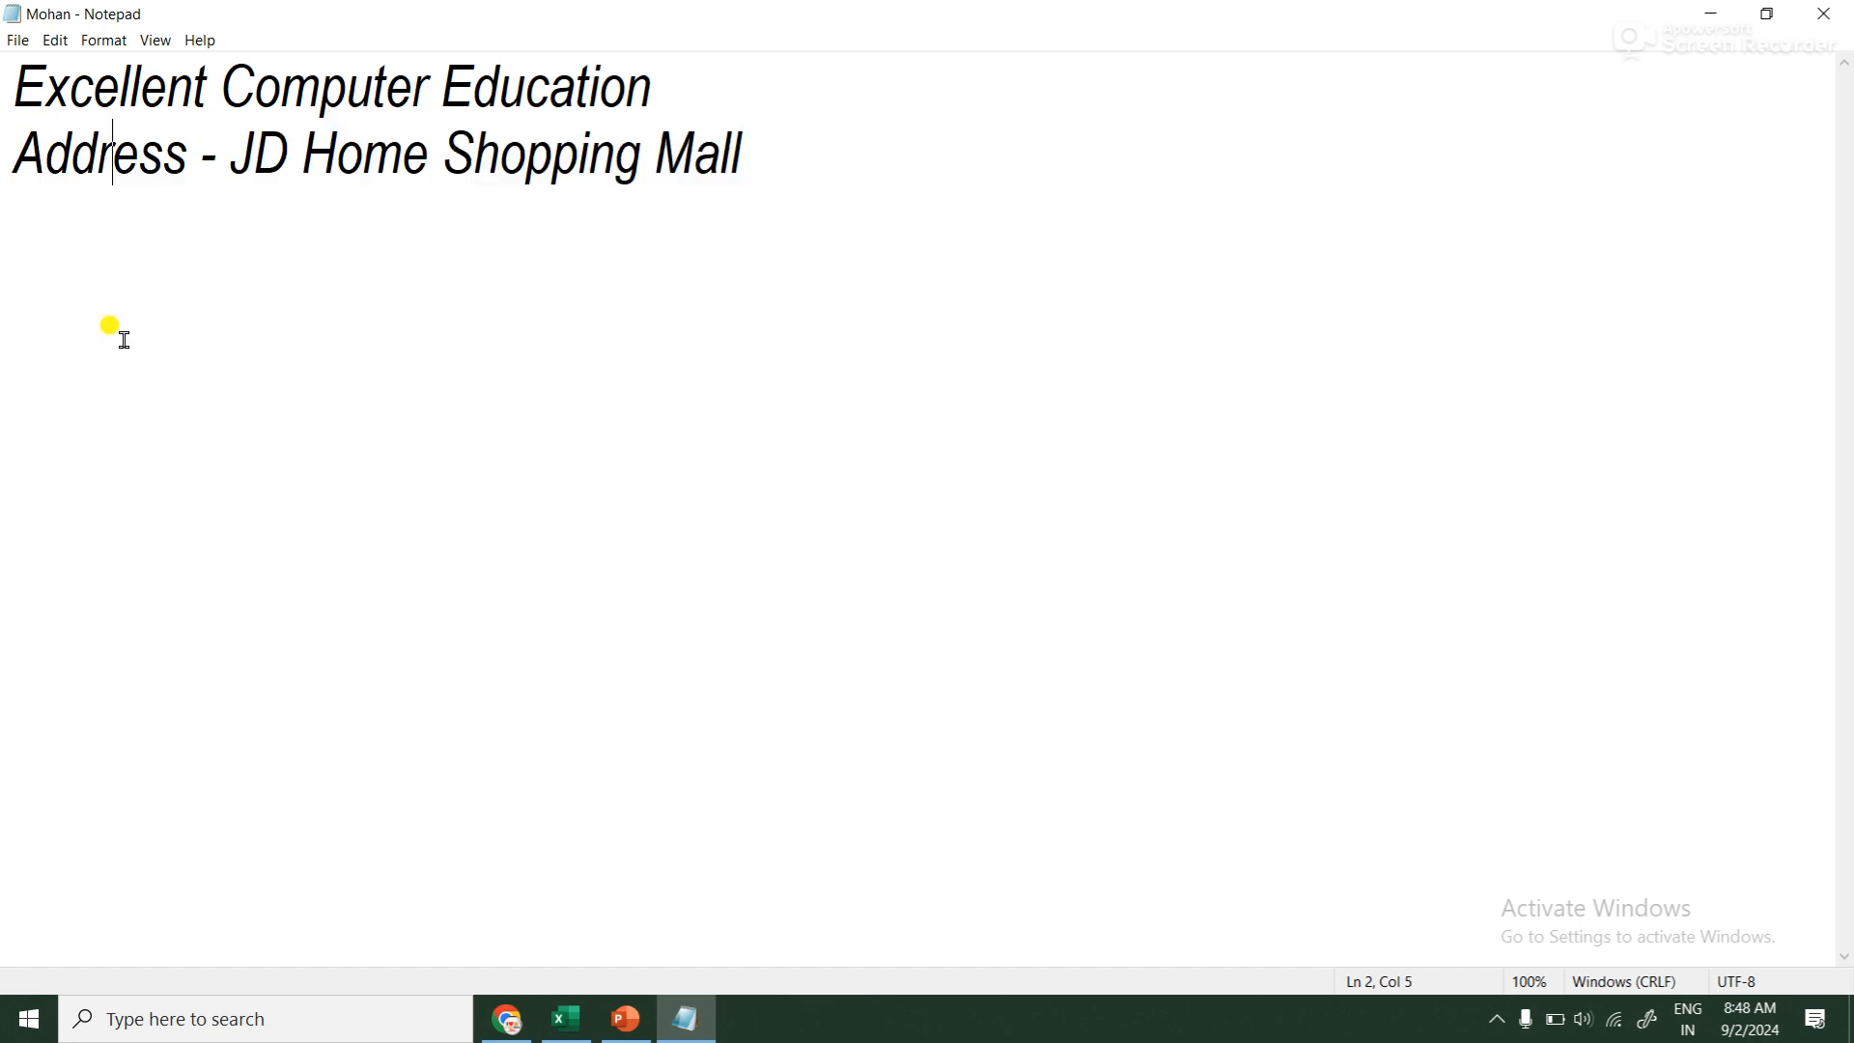
click(19, 41)
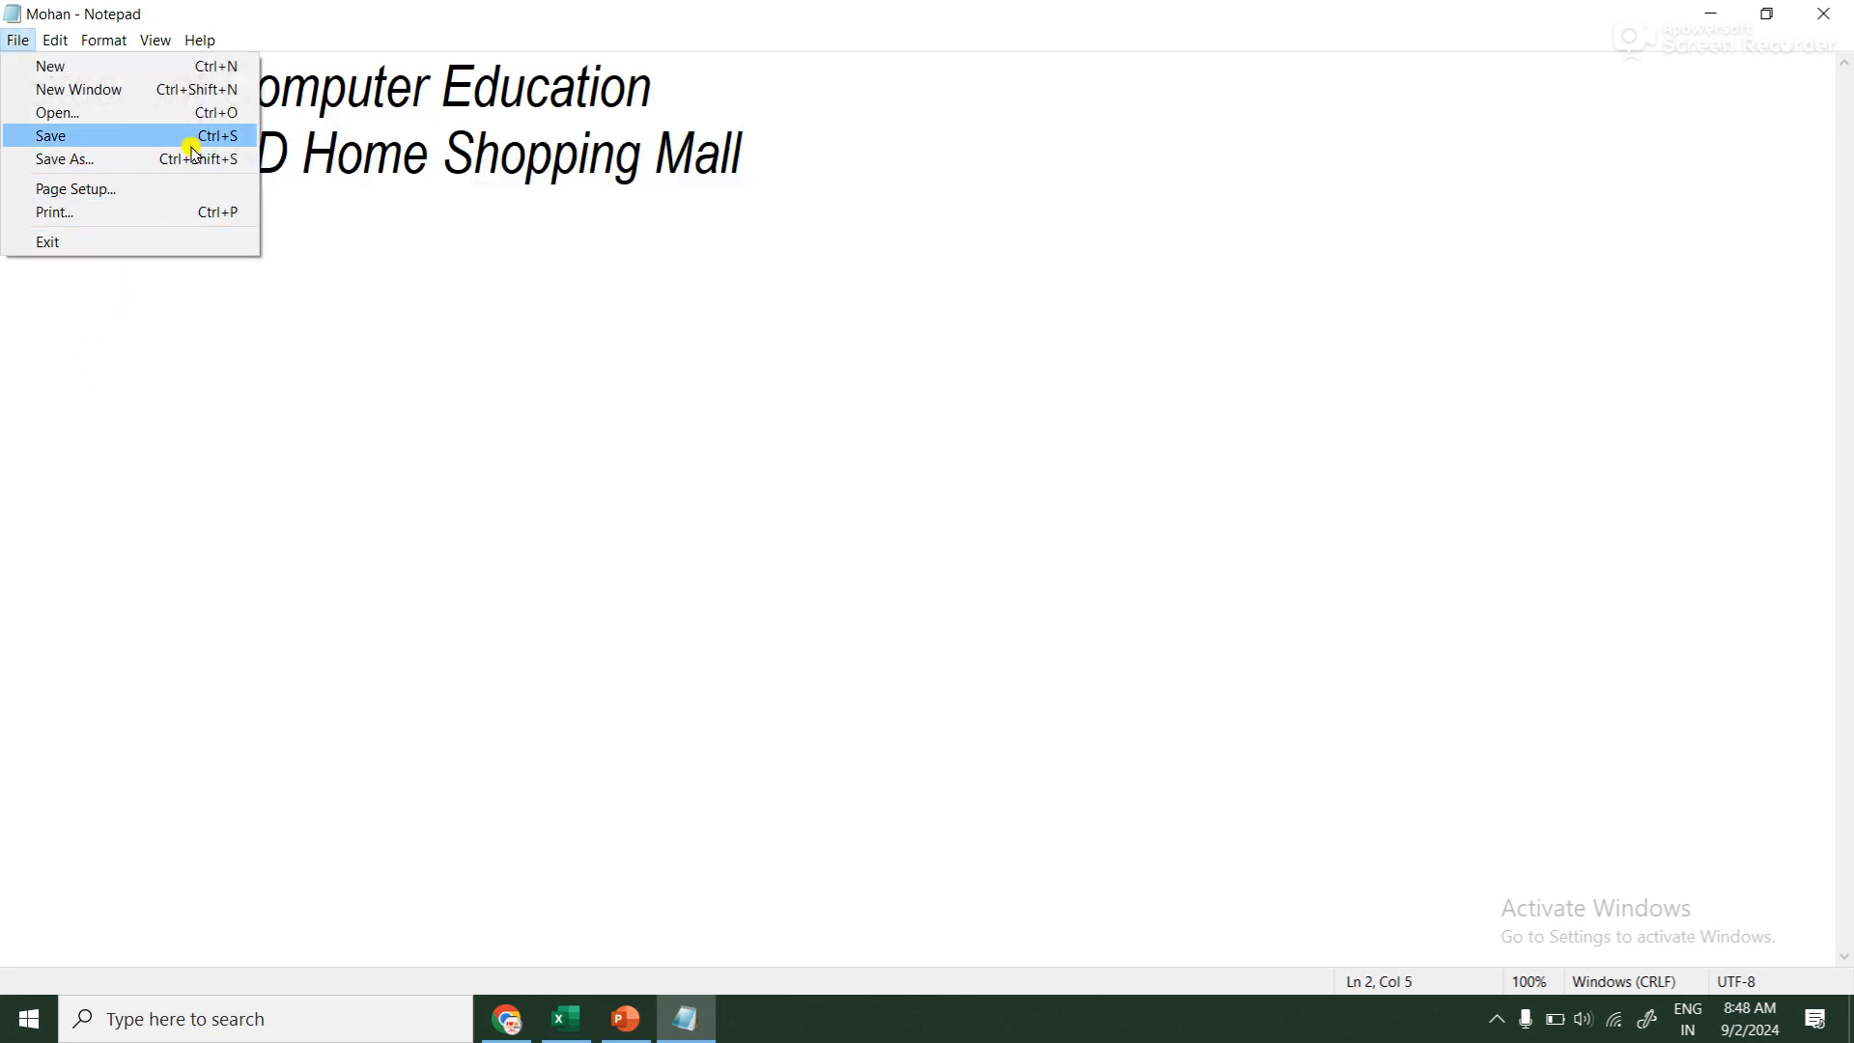
click(595, 443)
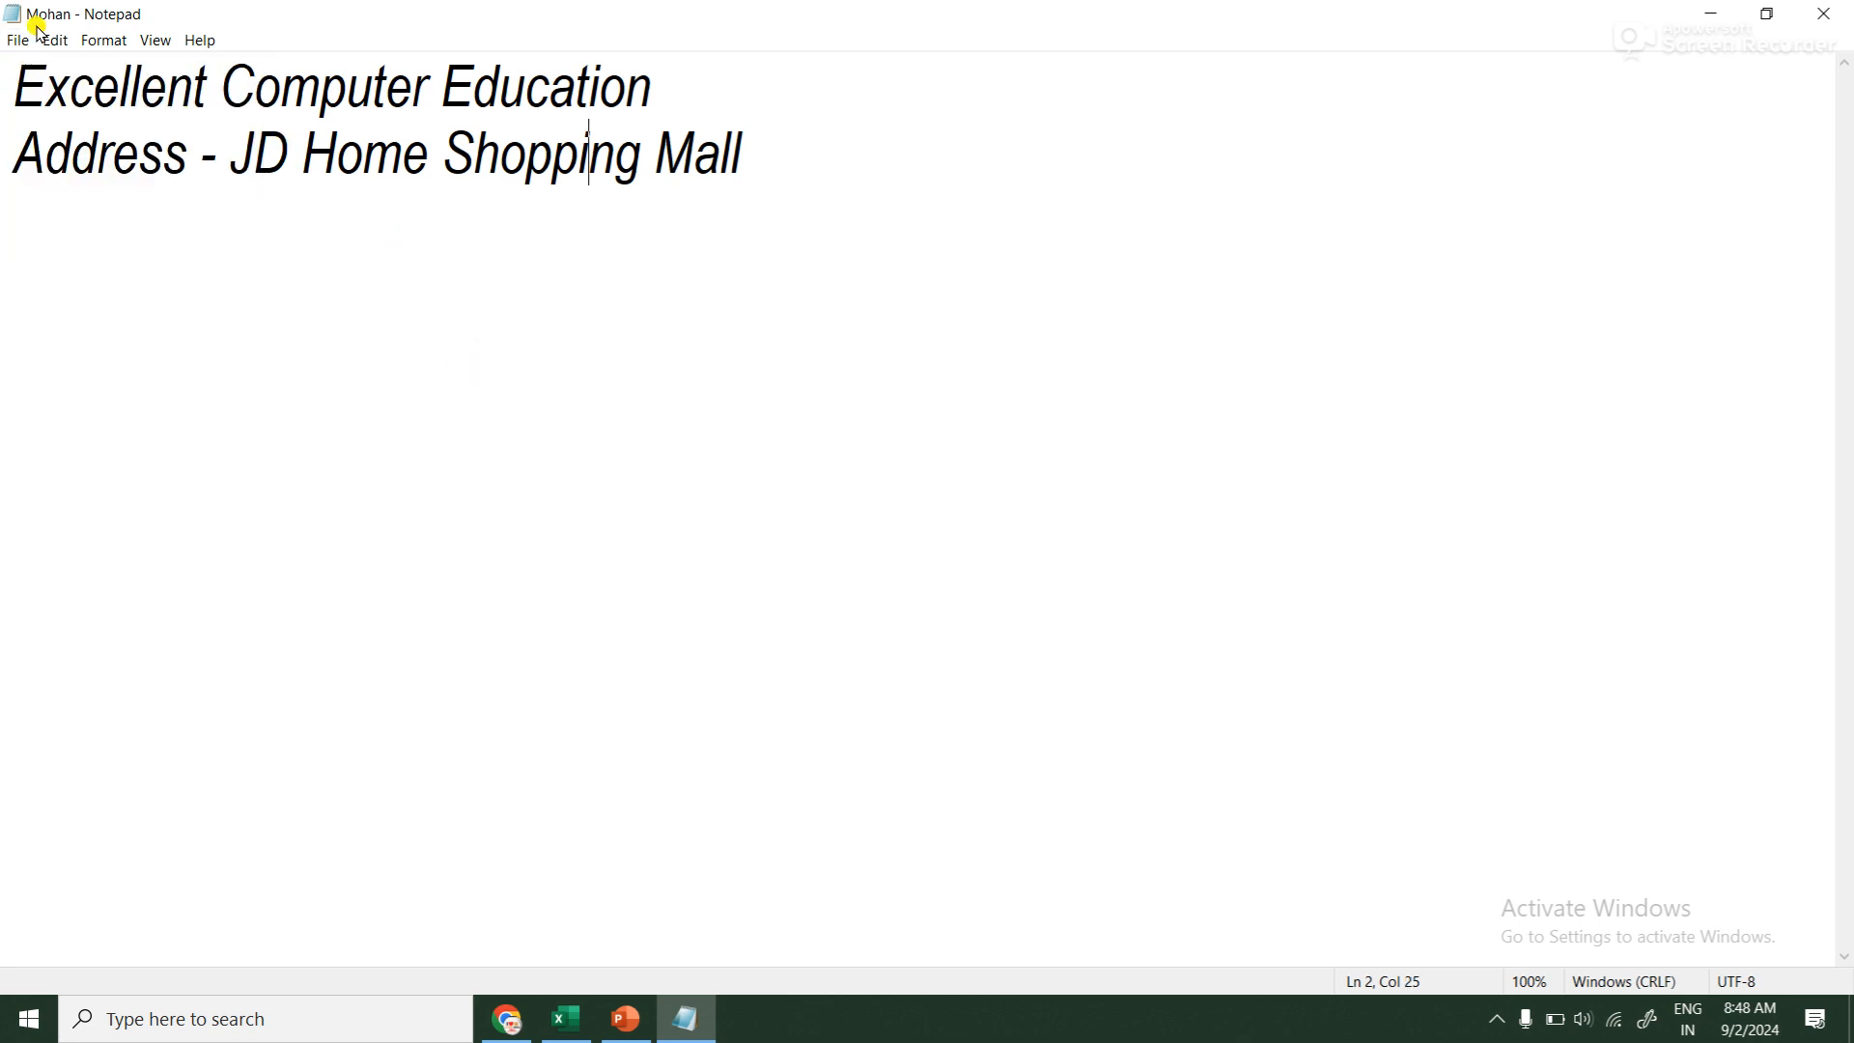
drag(12, 77, 762, 249)
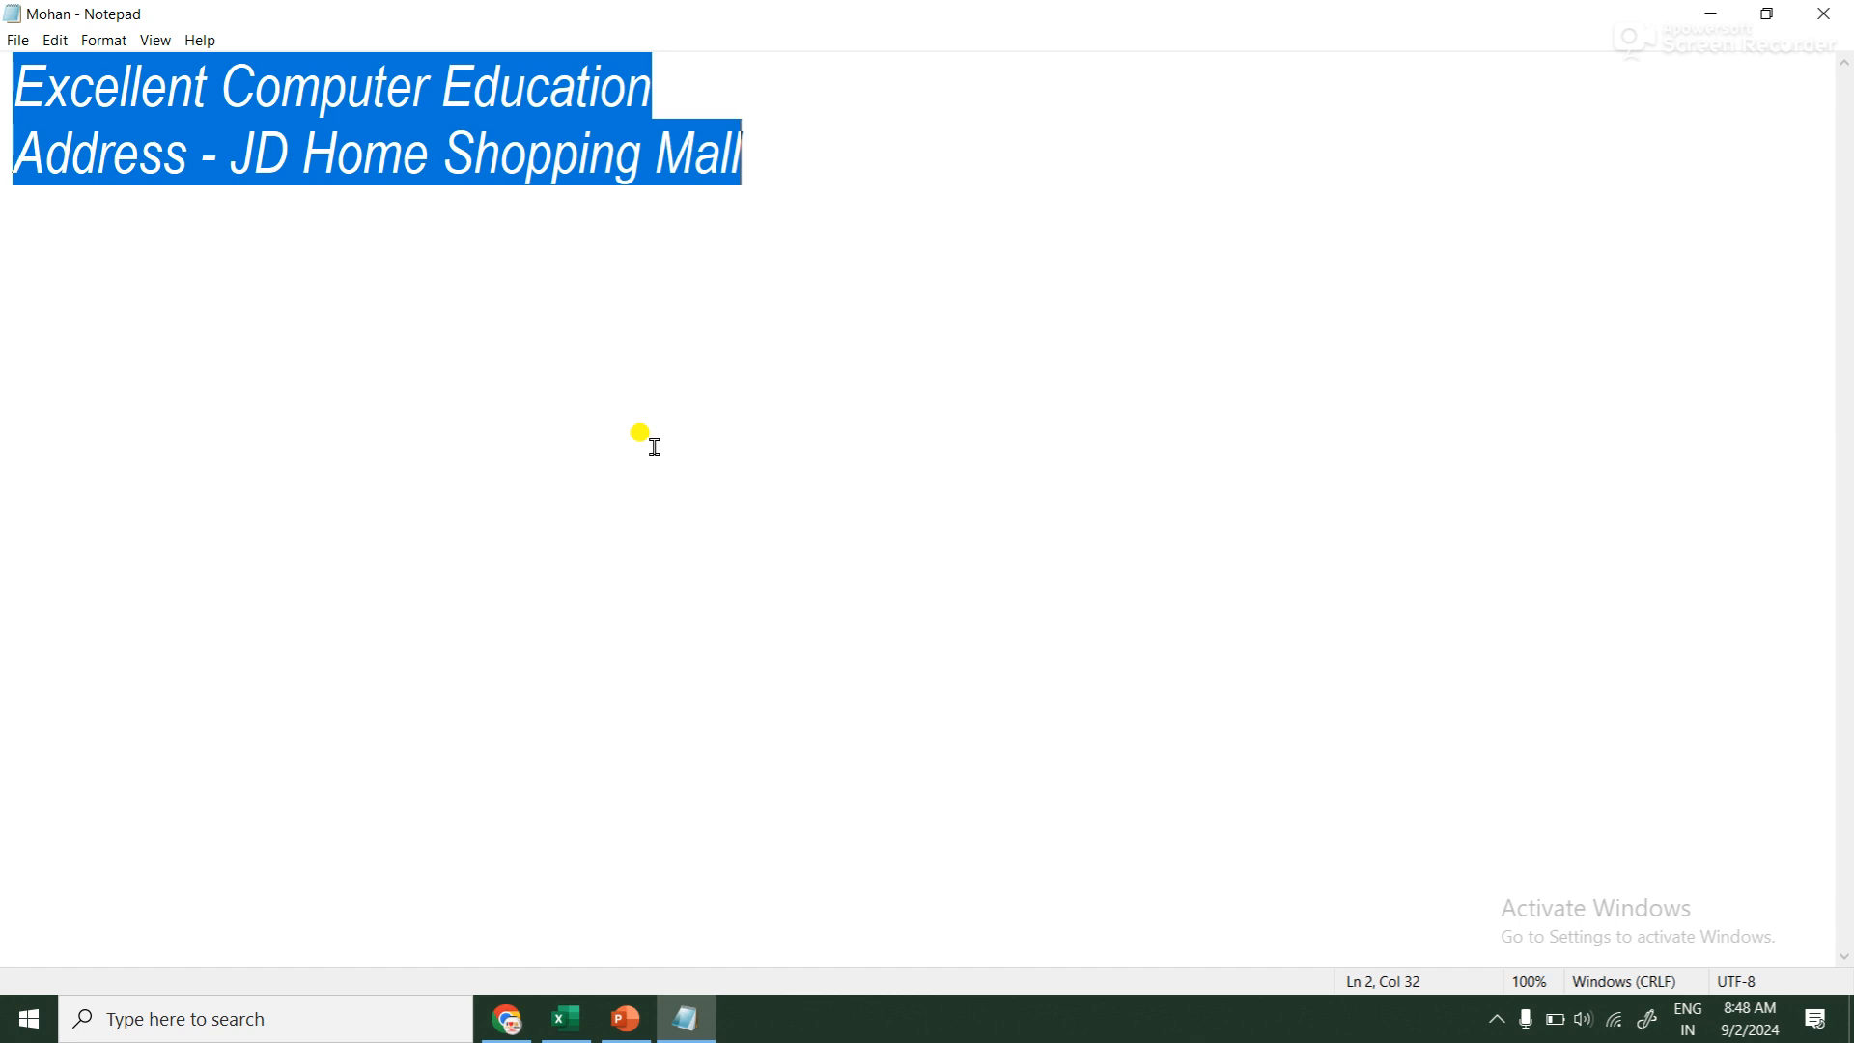
drag(743, 152, 19, 67)
click(141, 267)
click(17, 40)
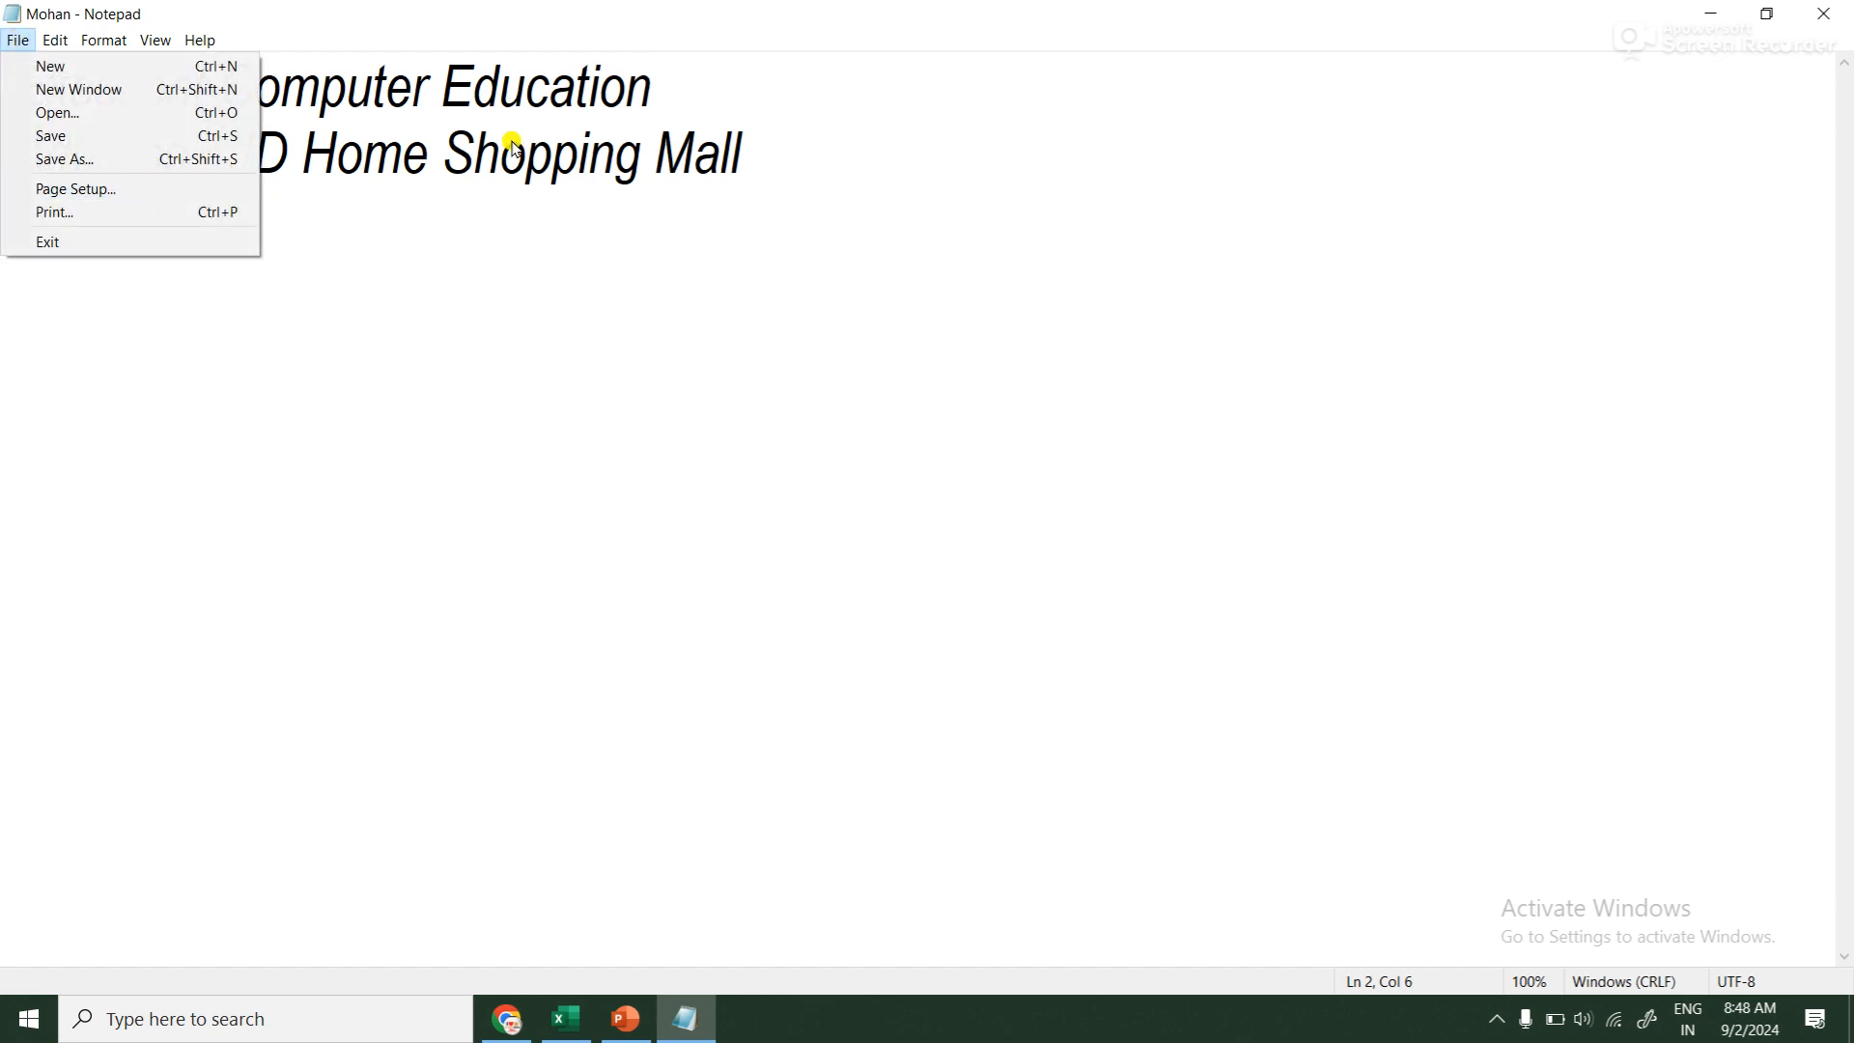
click(200, 39)
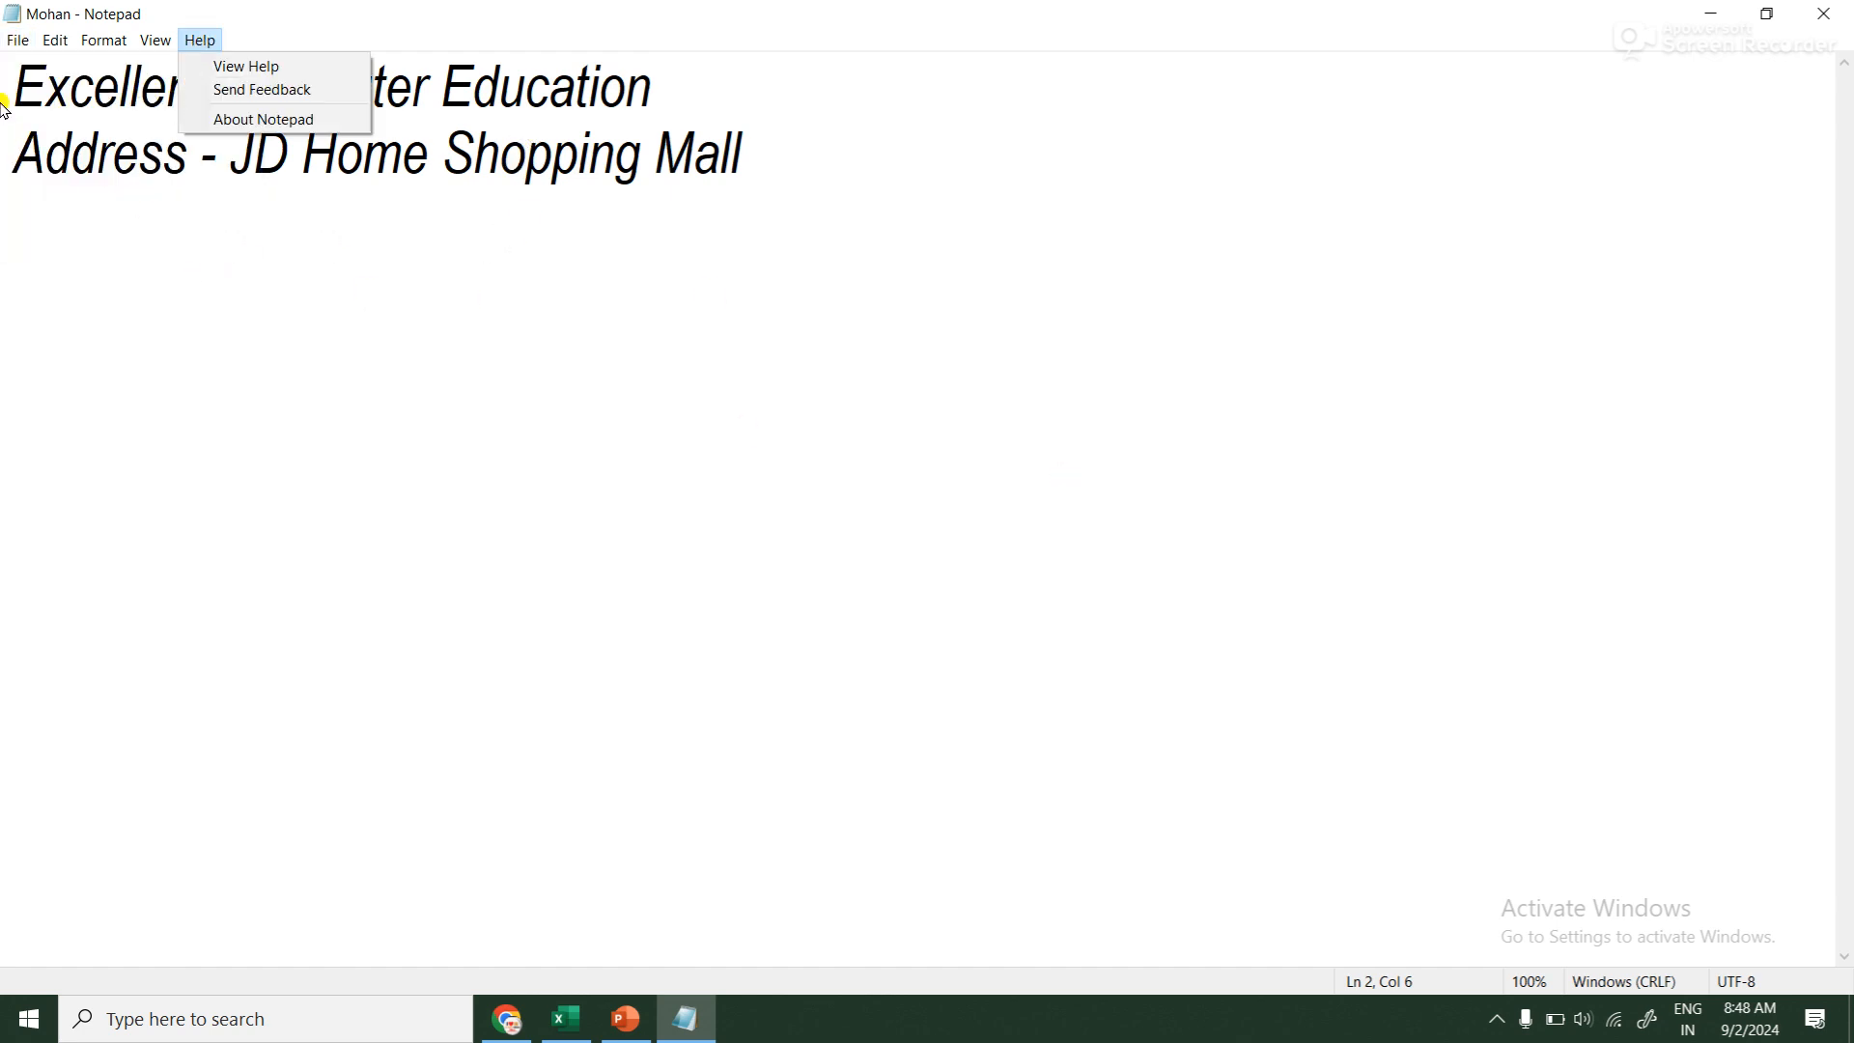
click(925, 695)
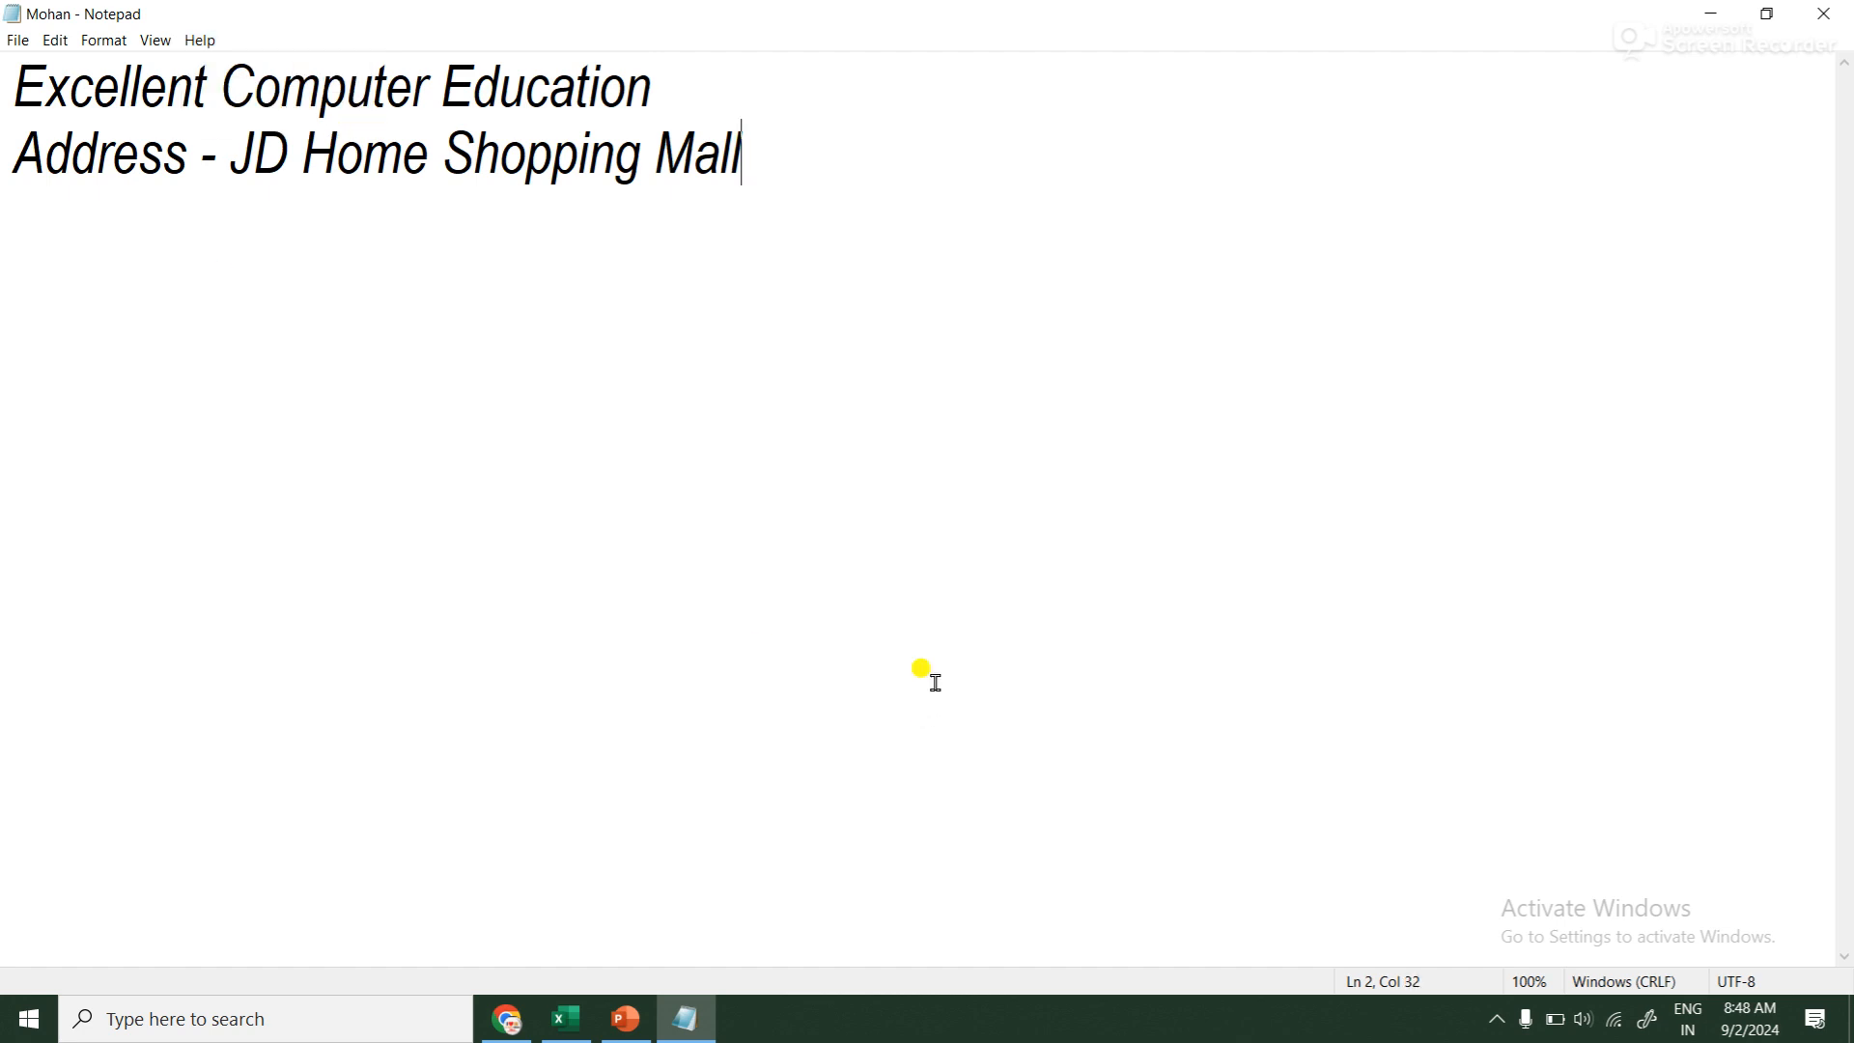
Save a copy of the Mohan document on the Desktop under the file name "rina" with Save As
click(10, 42)
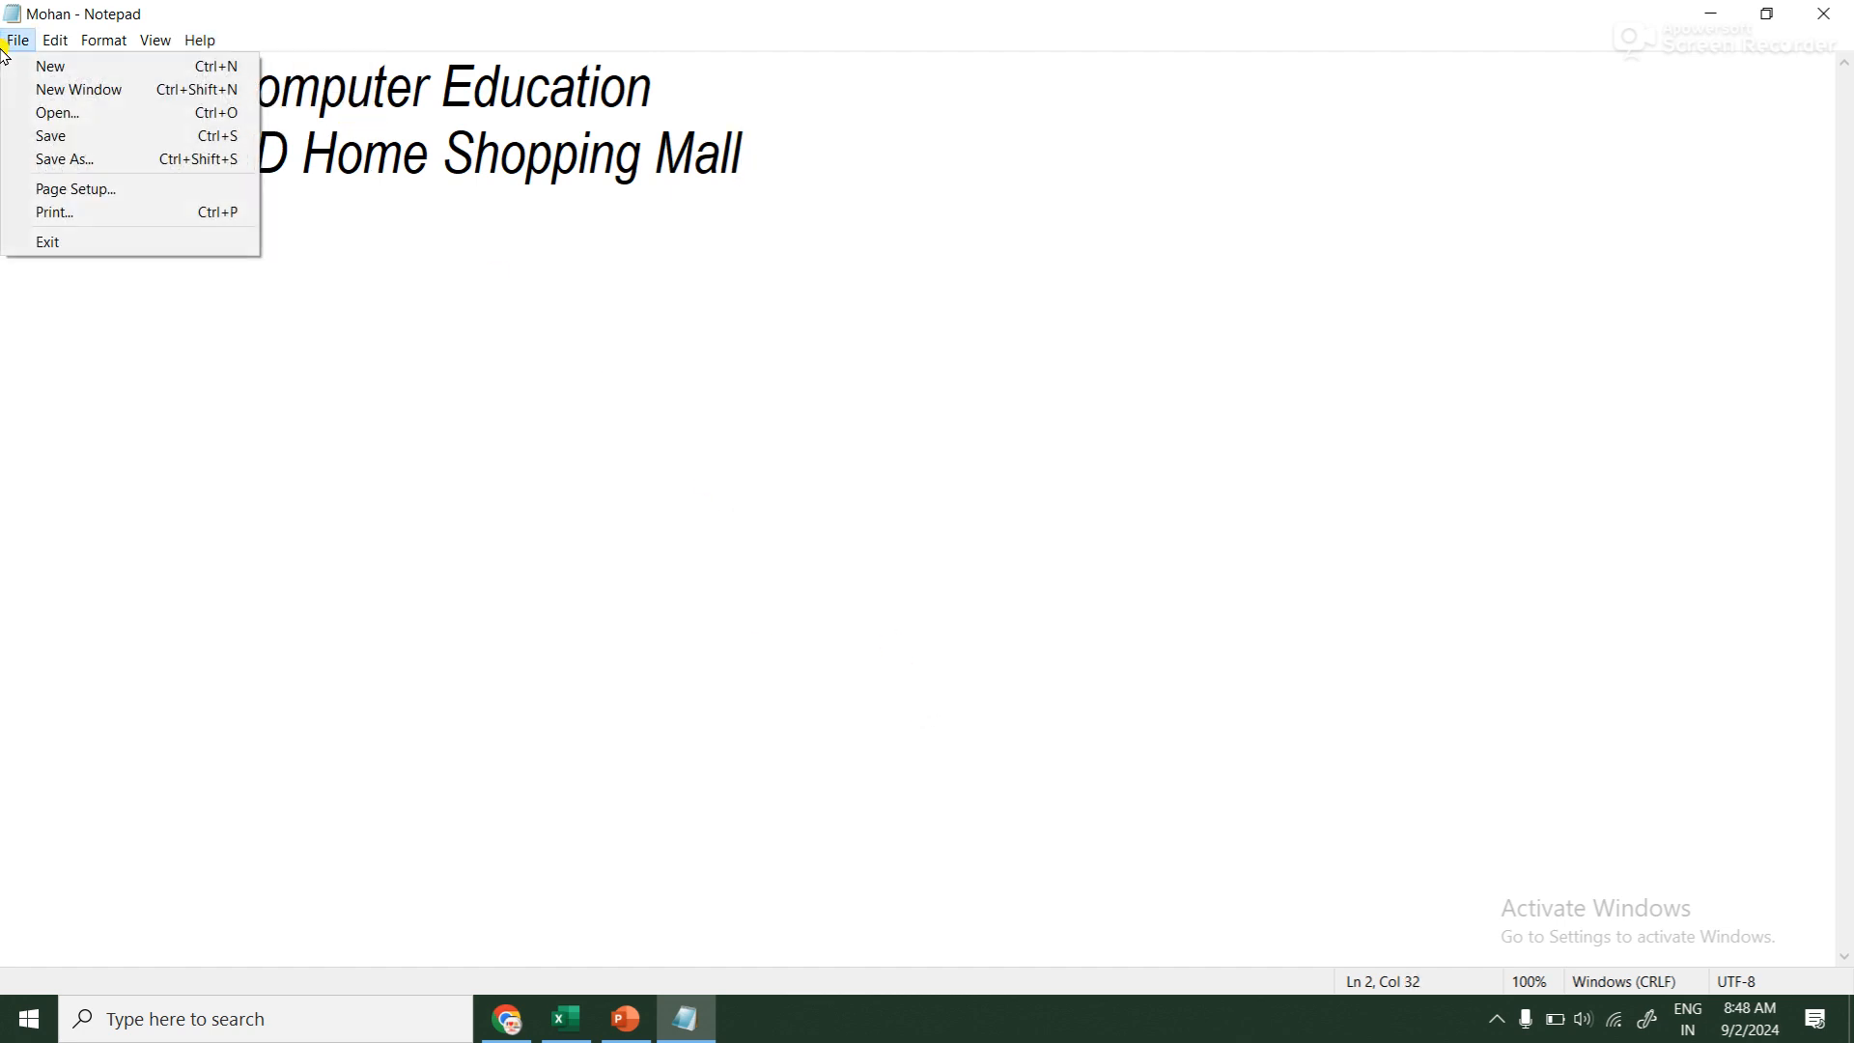
click(100, 159)
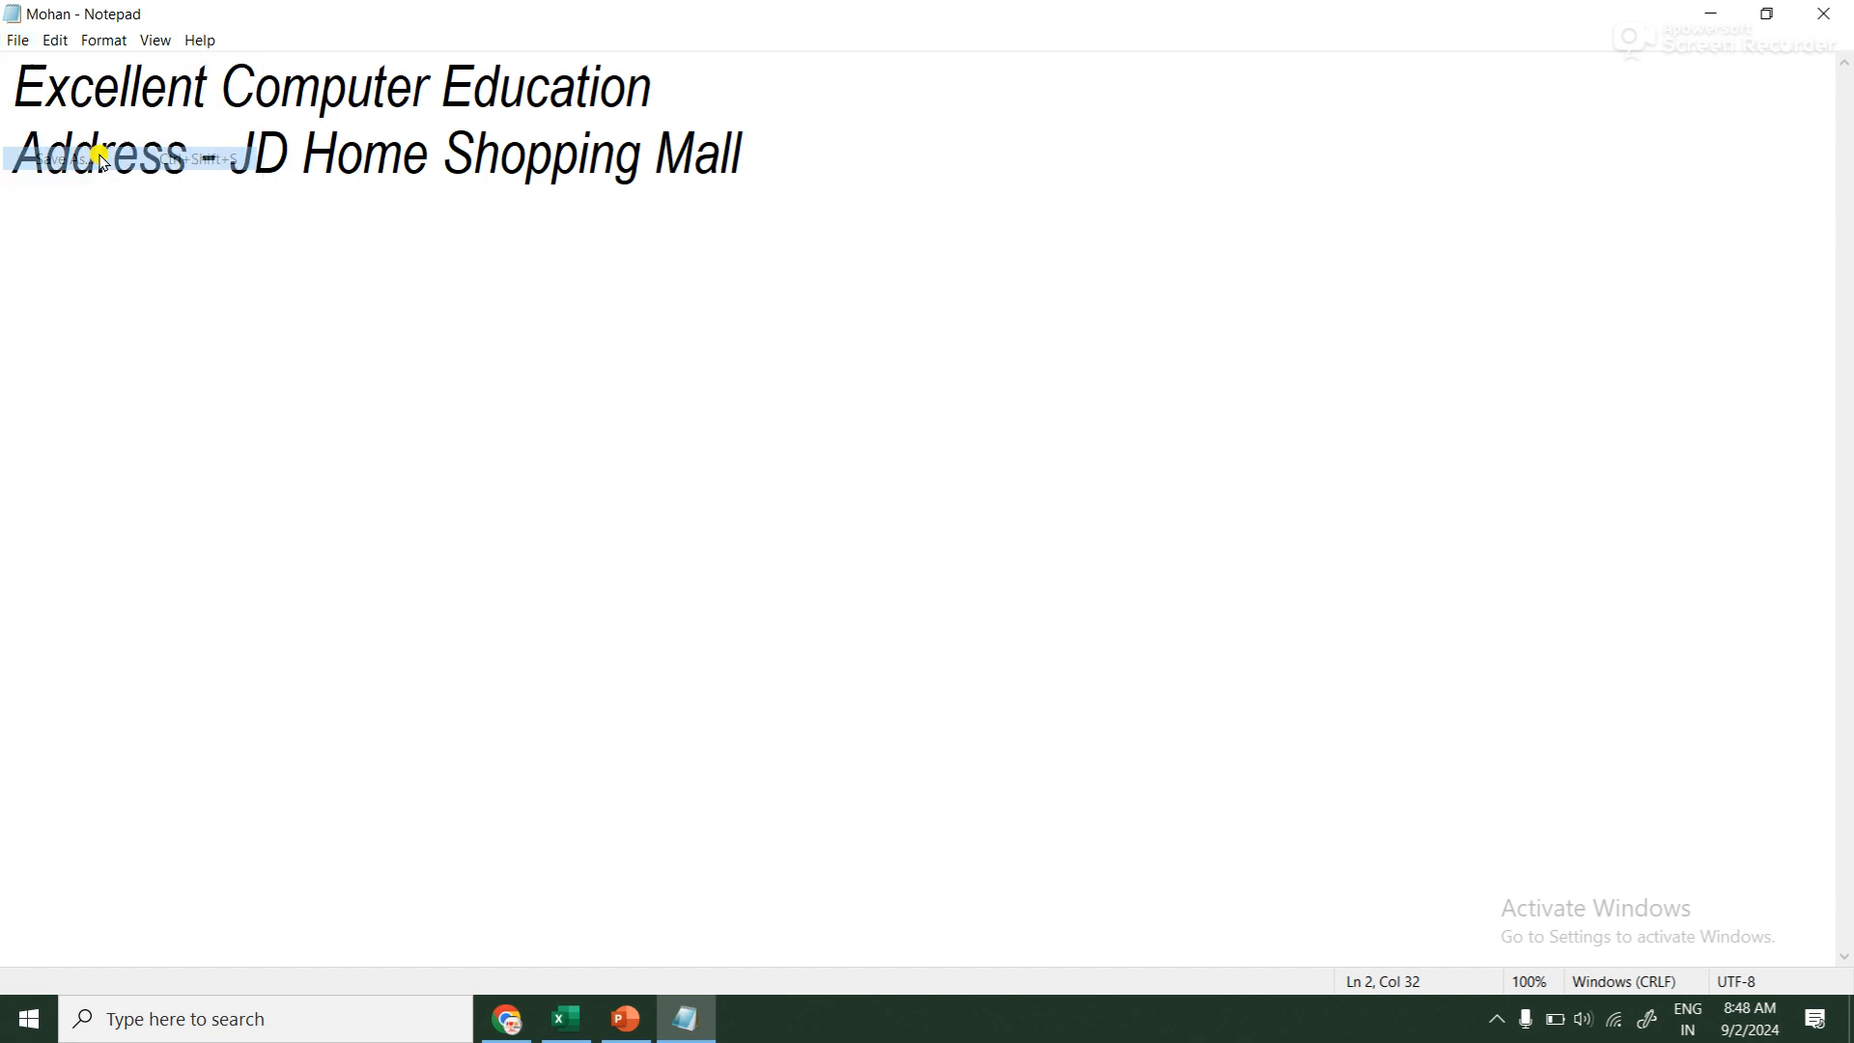
drag(480, 183, 650, 165)
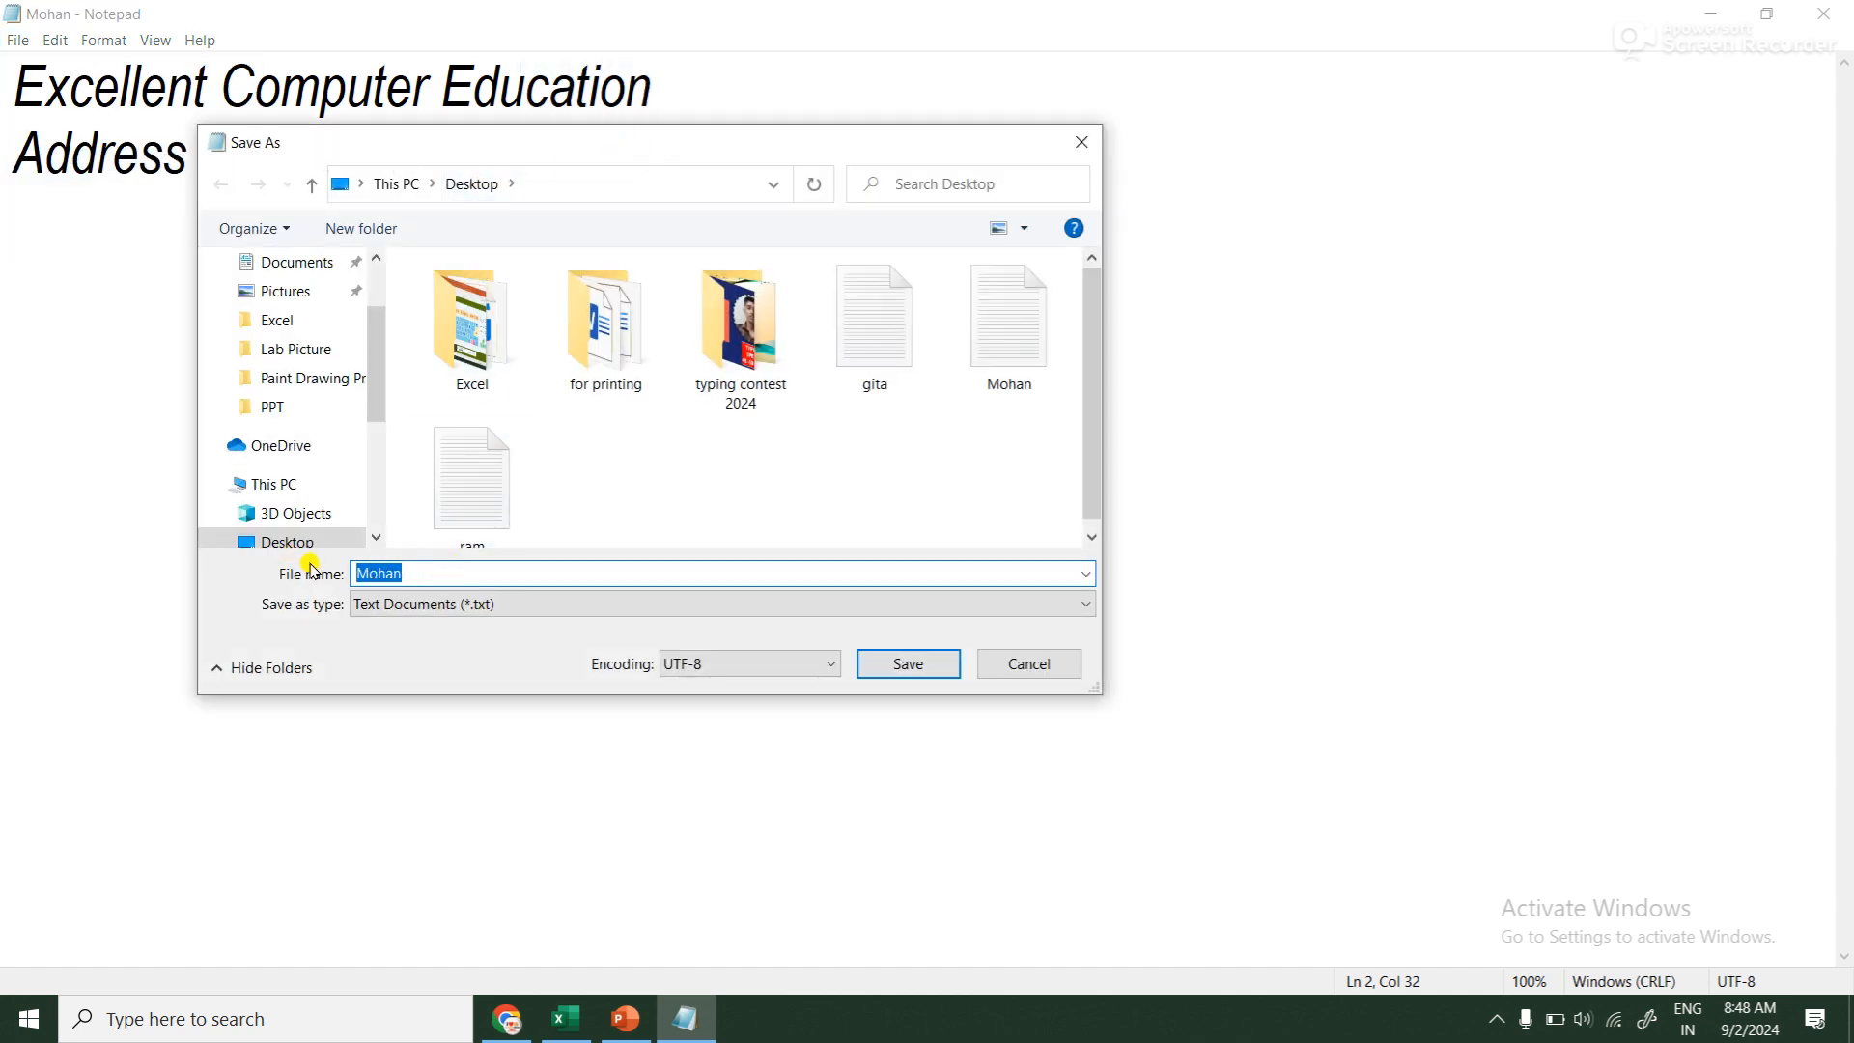
text(rina)
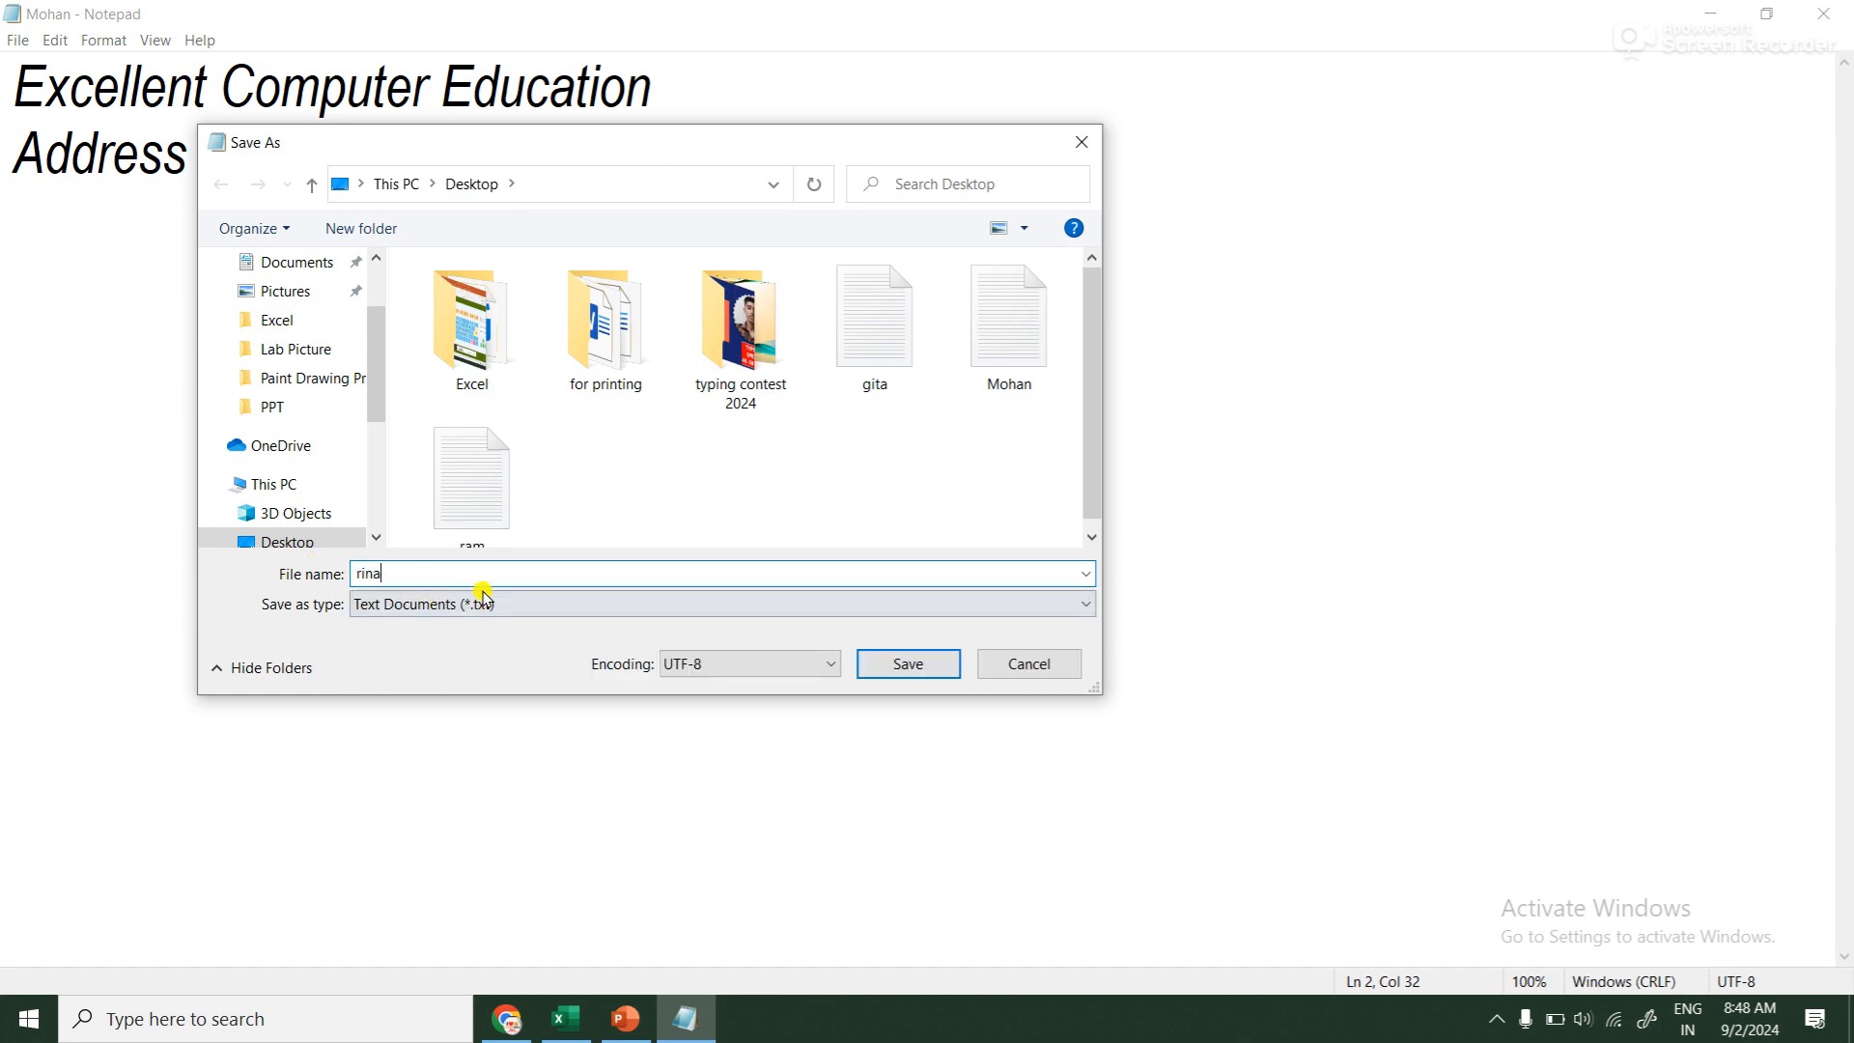
click(908, 664)
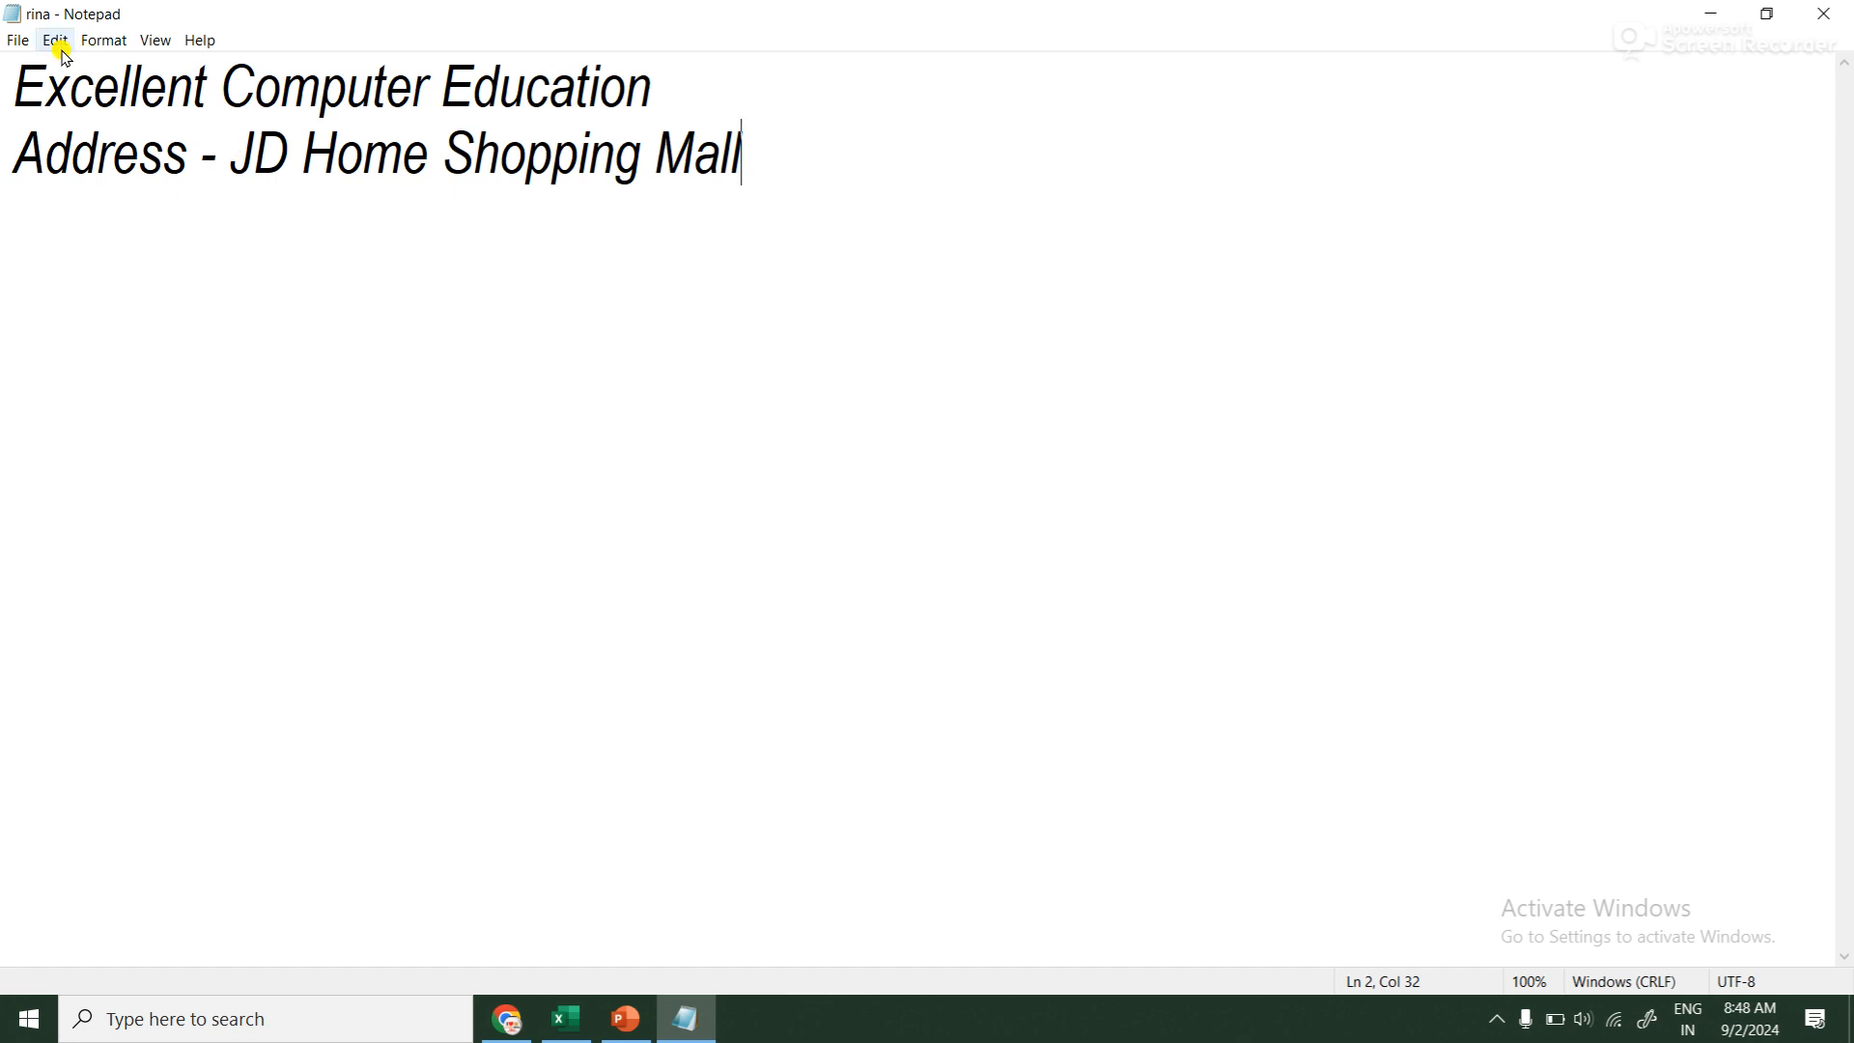
Save another copy of the document in the Desktop folder under the file name "nina" with Save As
click(16, 39)
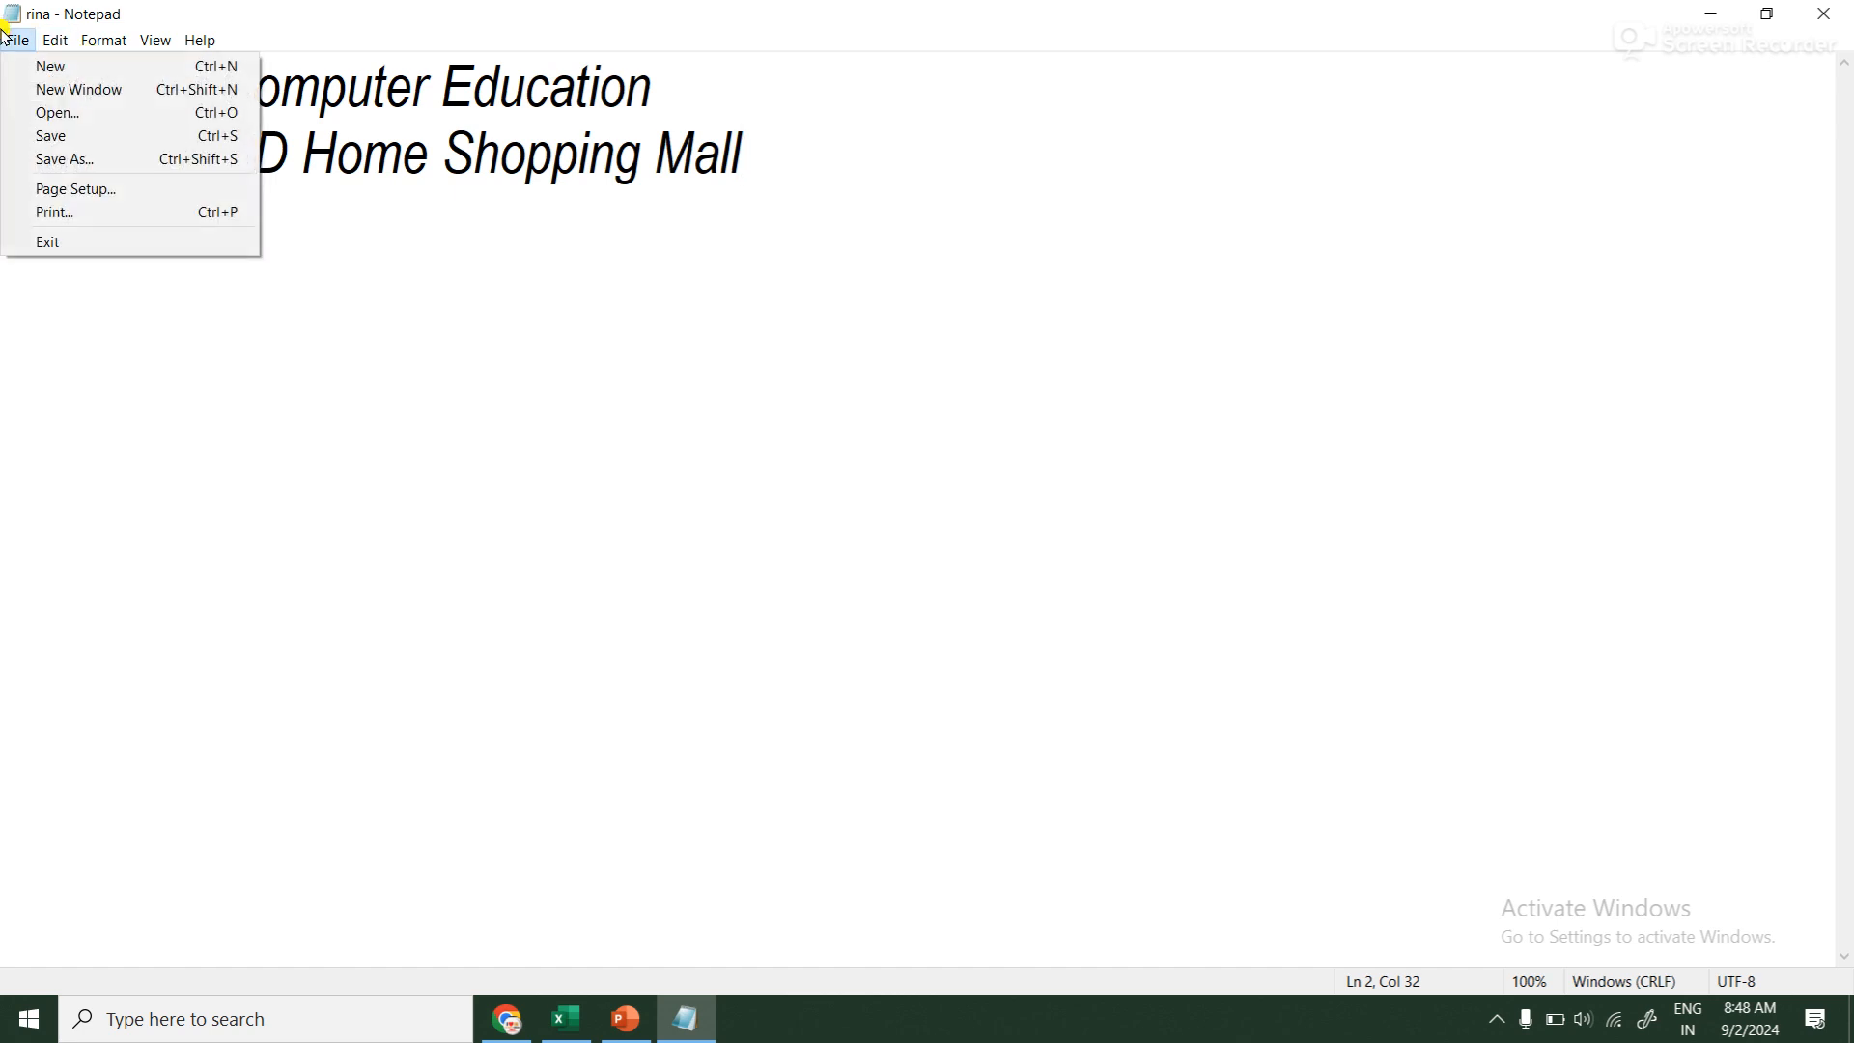
click(129, 169)
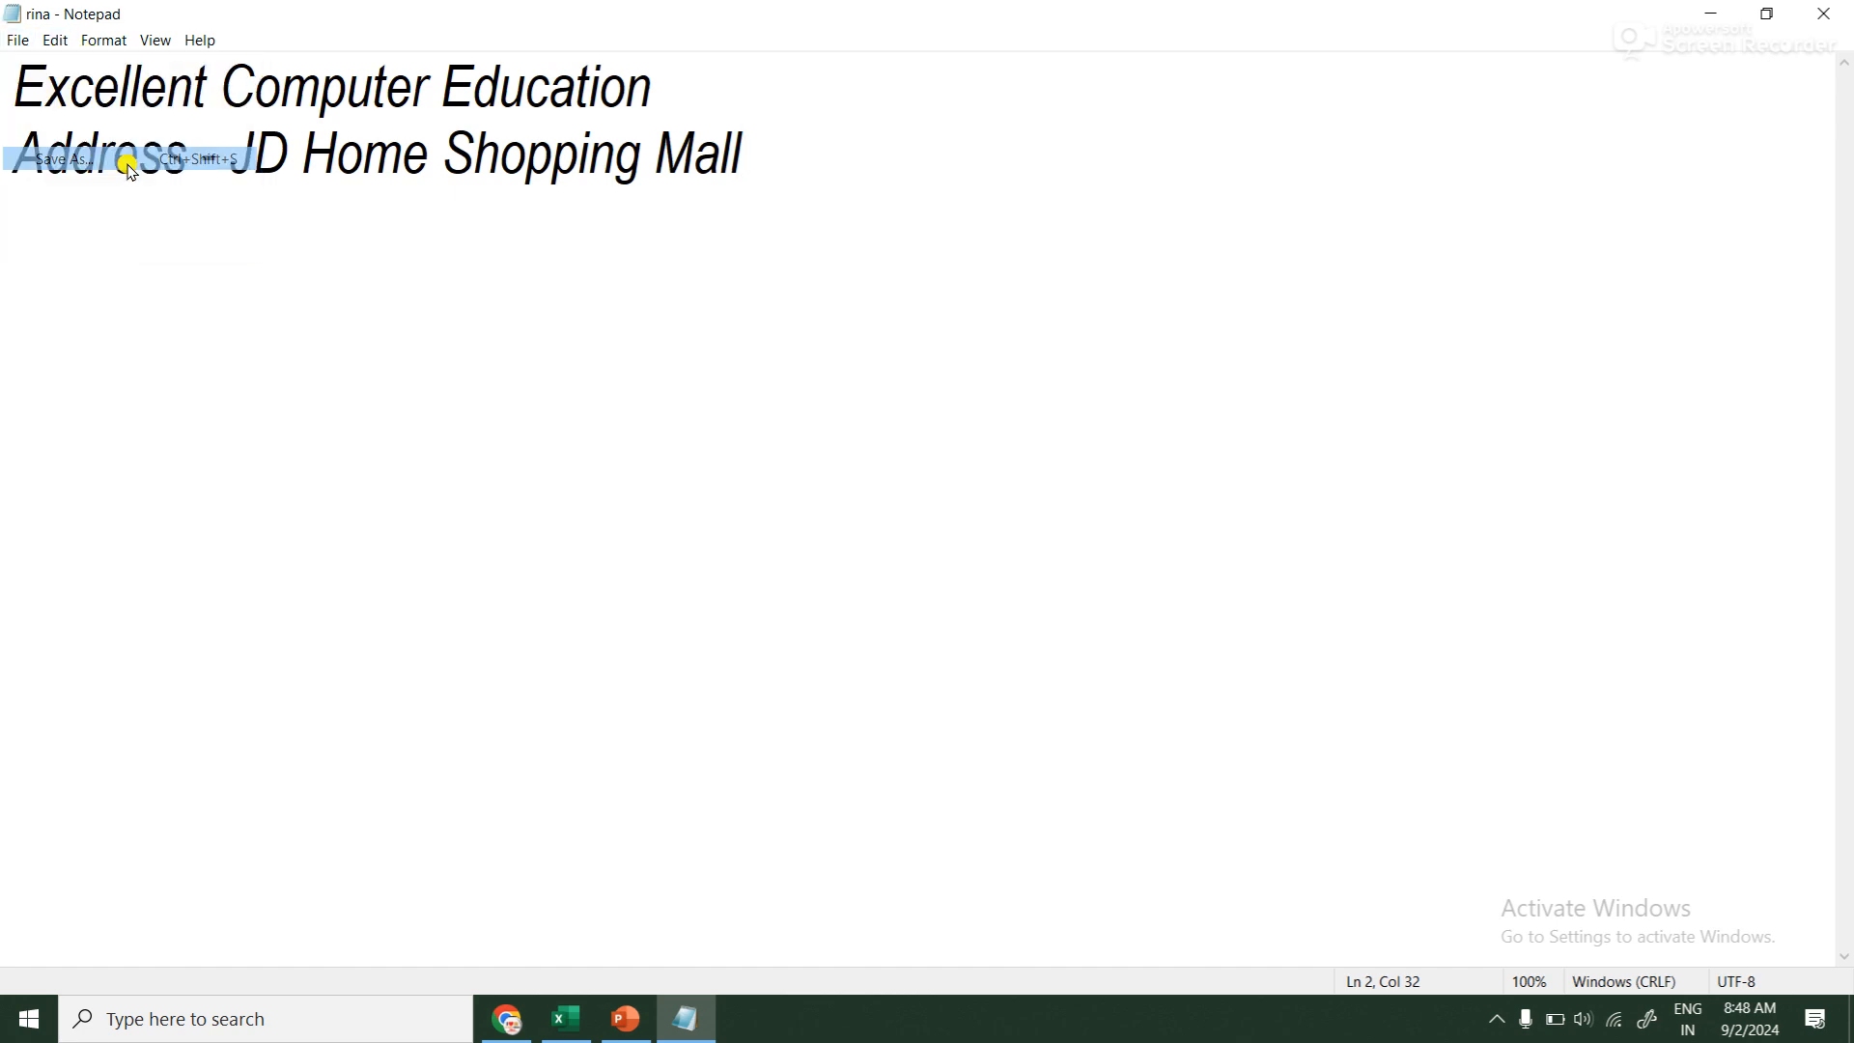
click(358, 184)
click(371, 216)
double_click(423, 576)
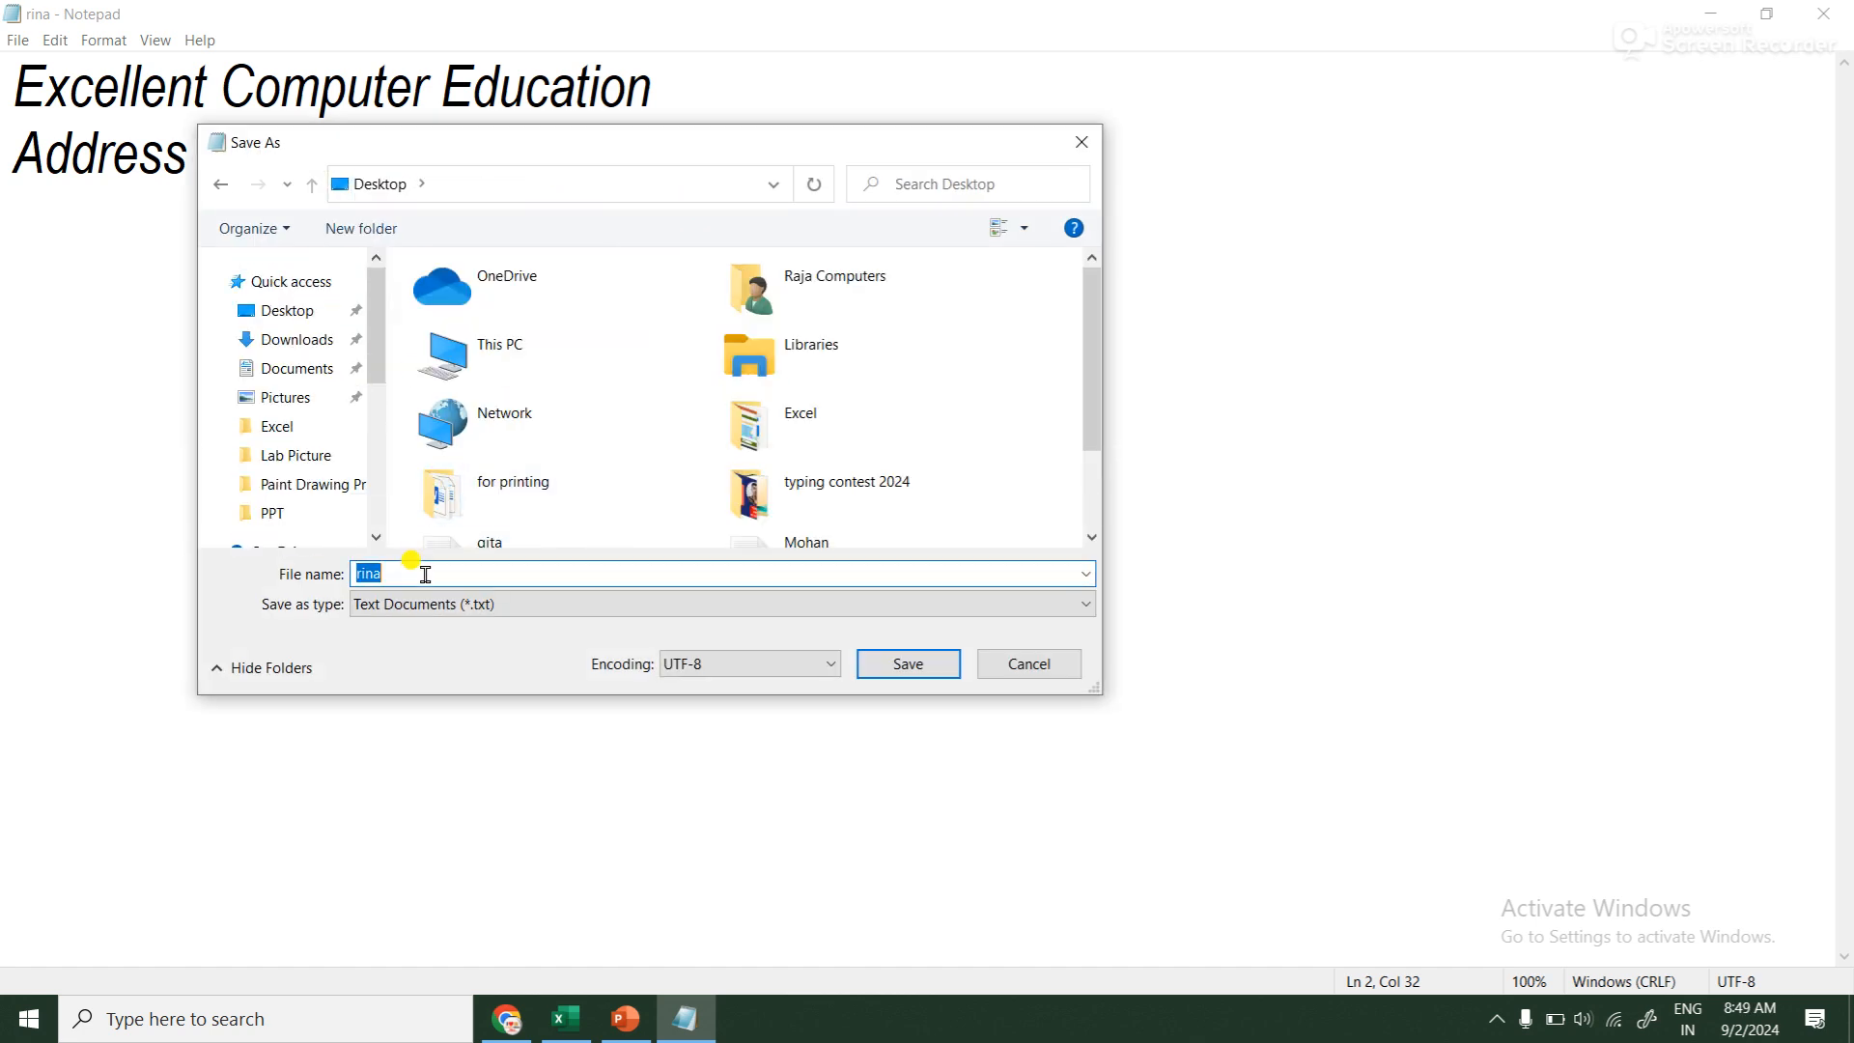
text(nina)
click(867, 666)
Save a further copy of the document on the Desktop under the file name "bina" with Save As
click(14, 42)
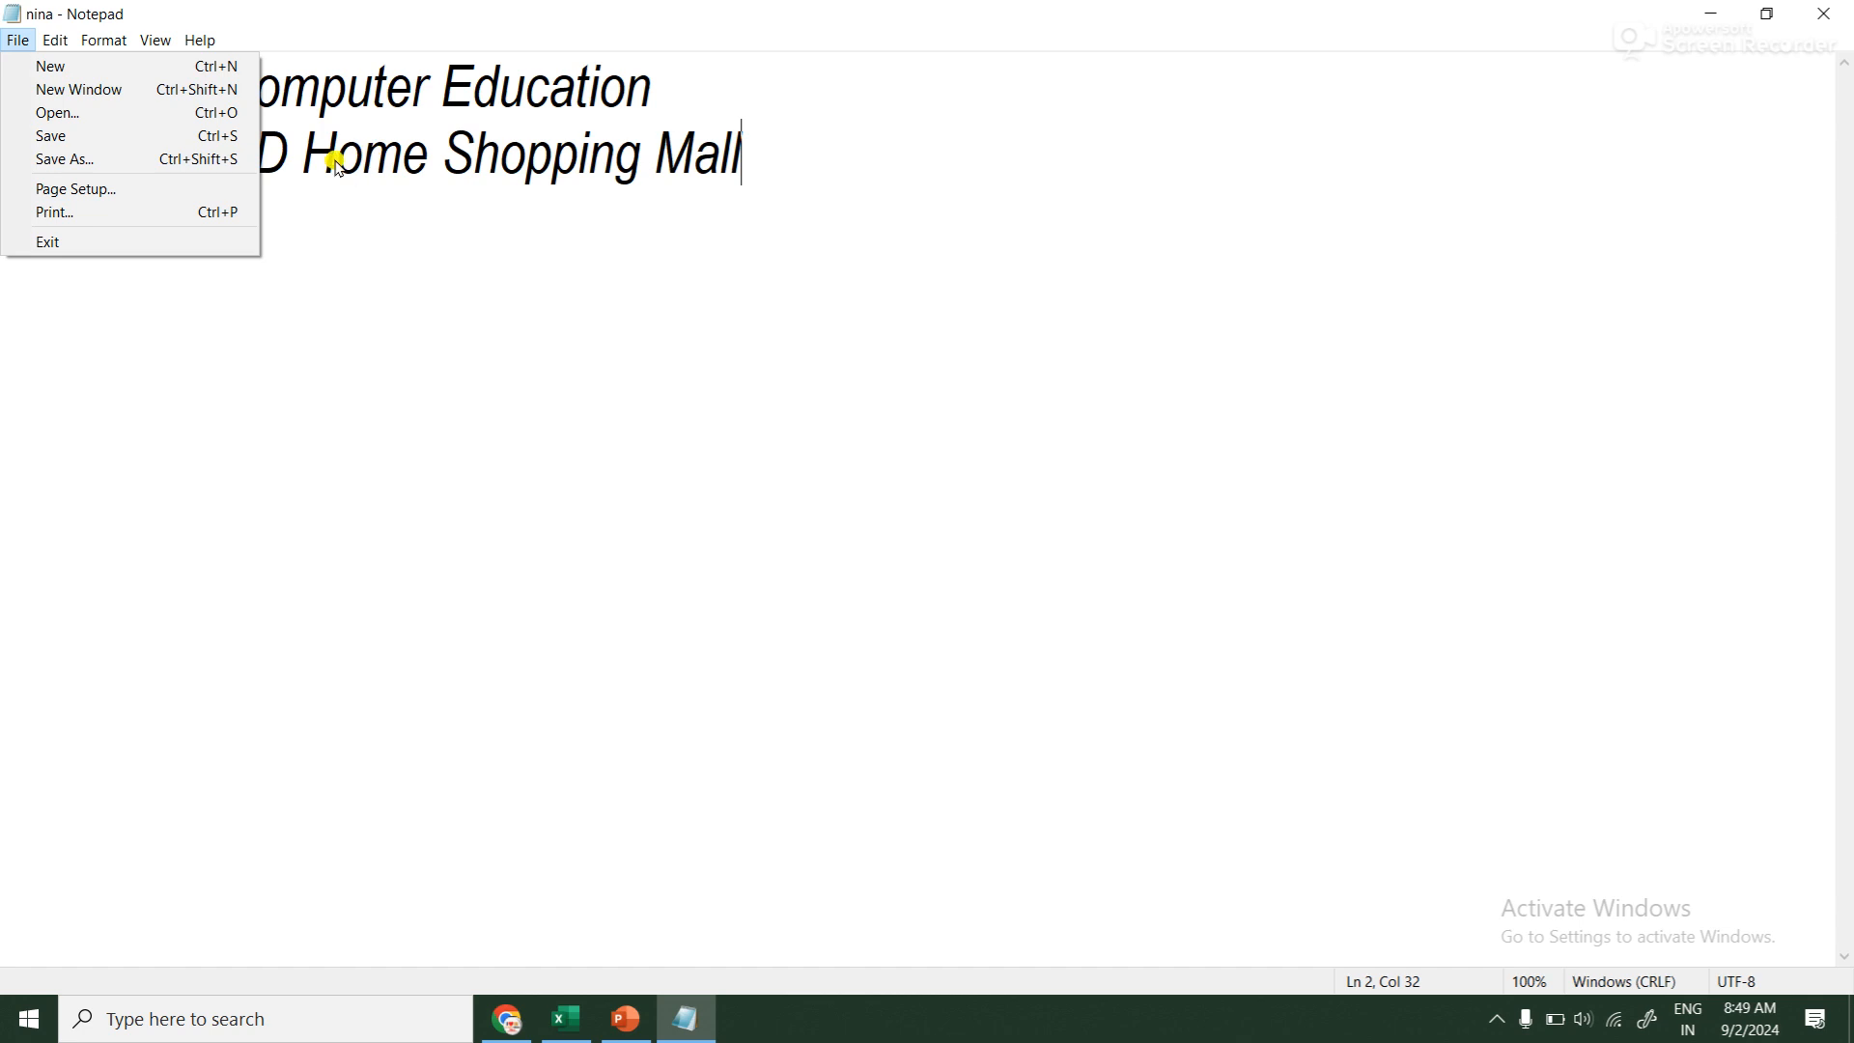
click(121, 160)
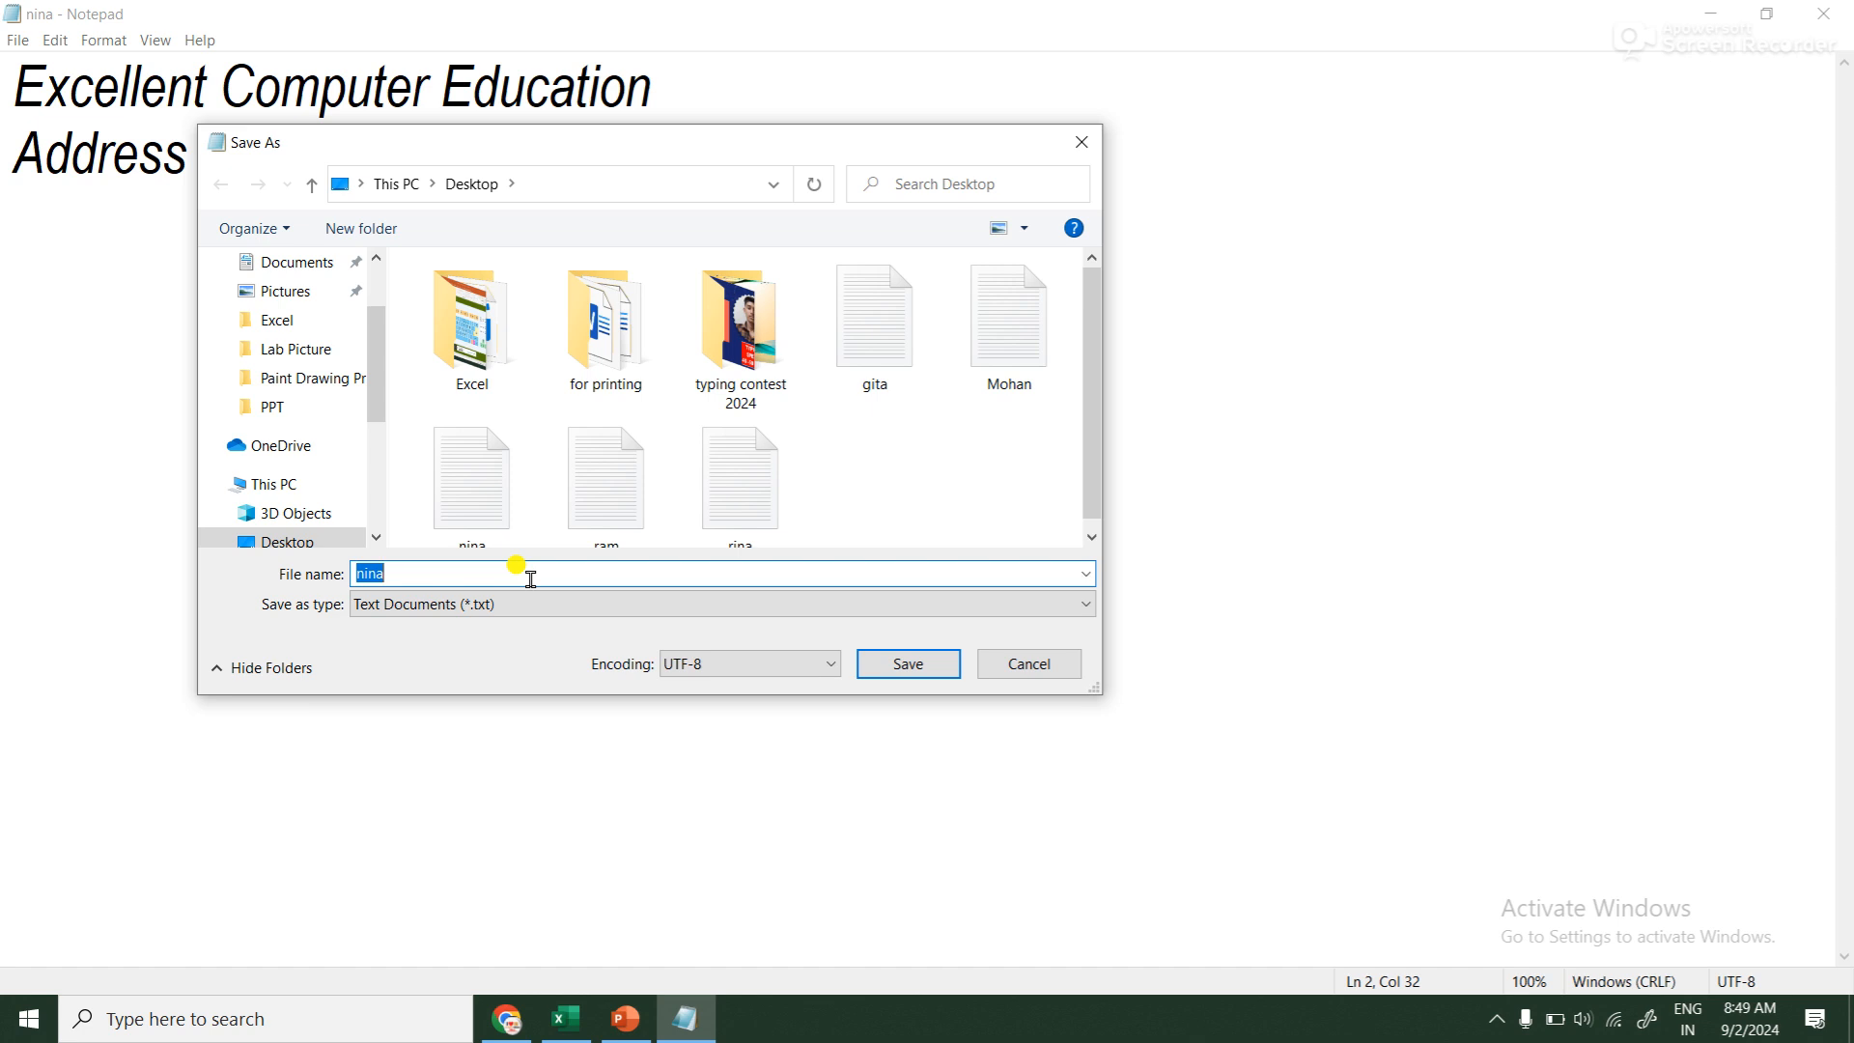
text(bina)
click(923, 662)
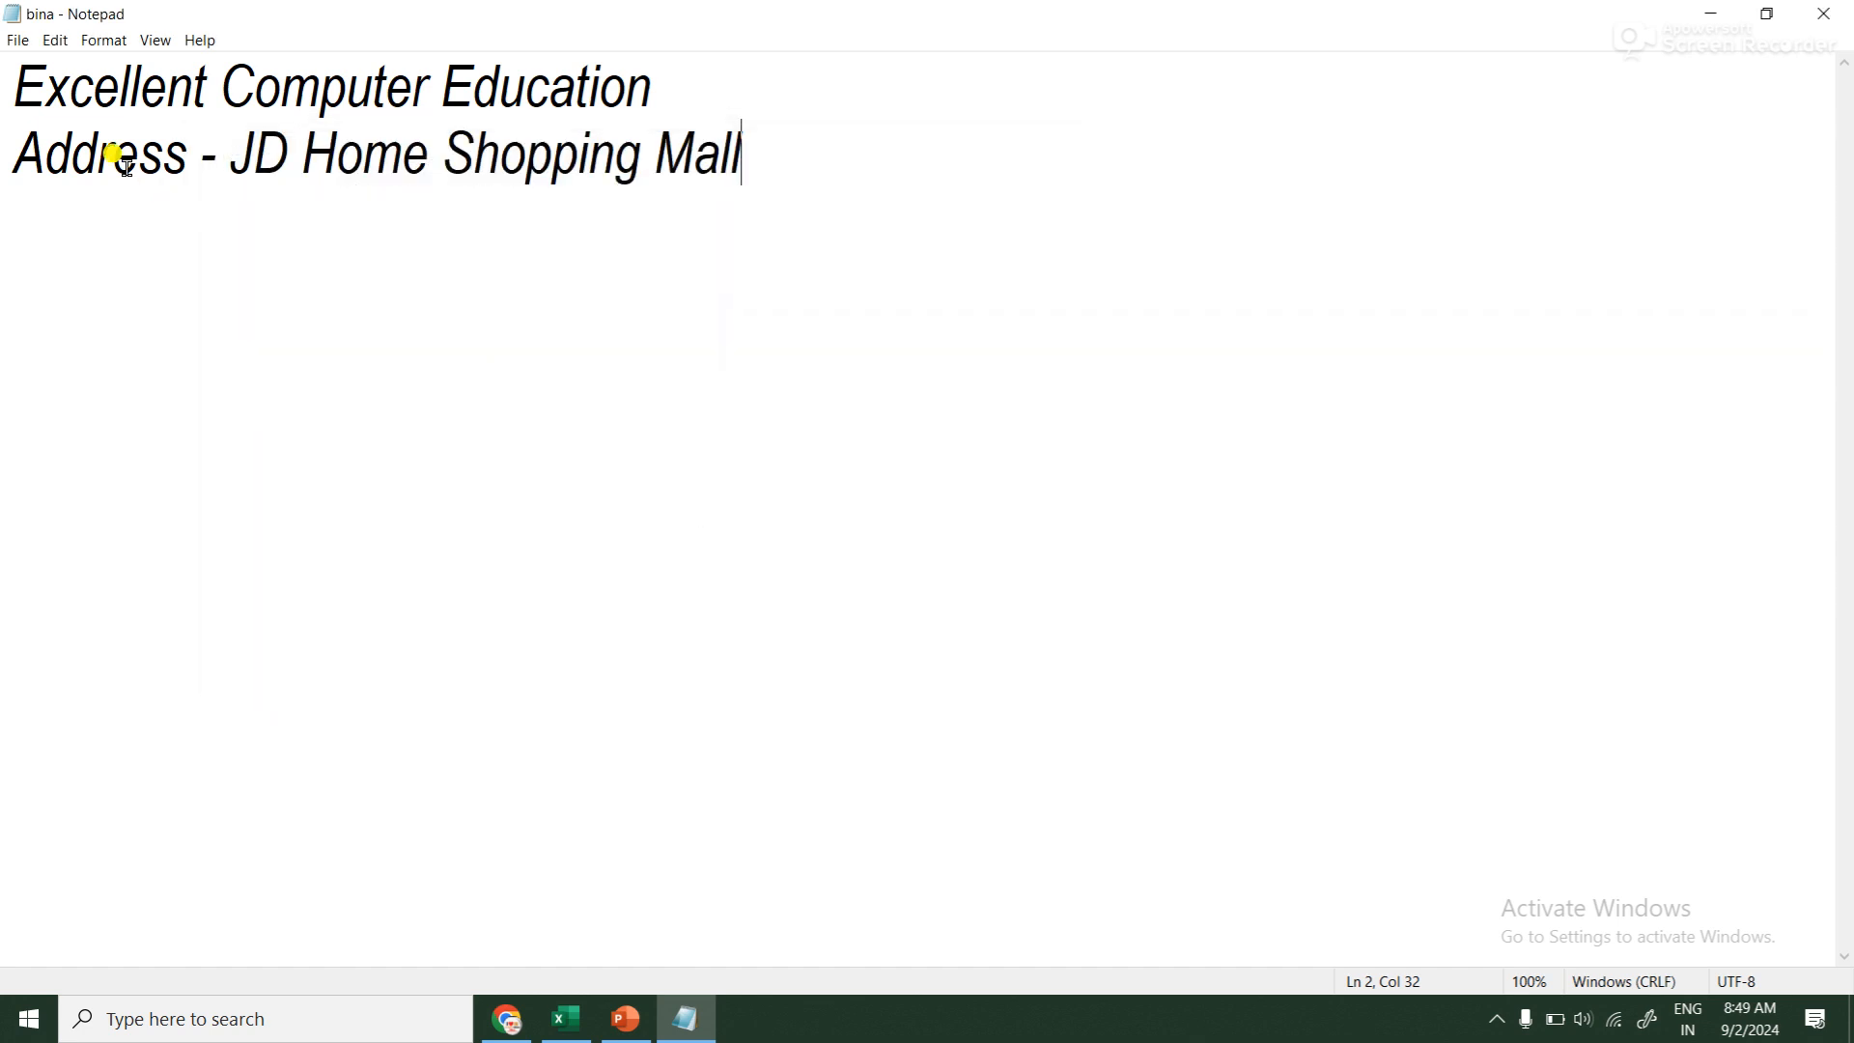
Save another copy of the document on the Desktop under the file name "shyam" with Save As
click(19, 42)
click(135, 160)
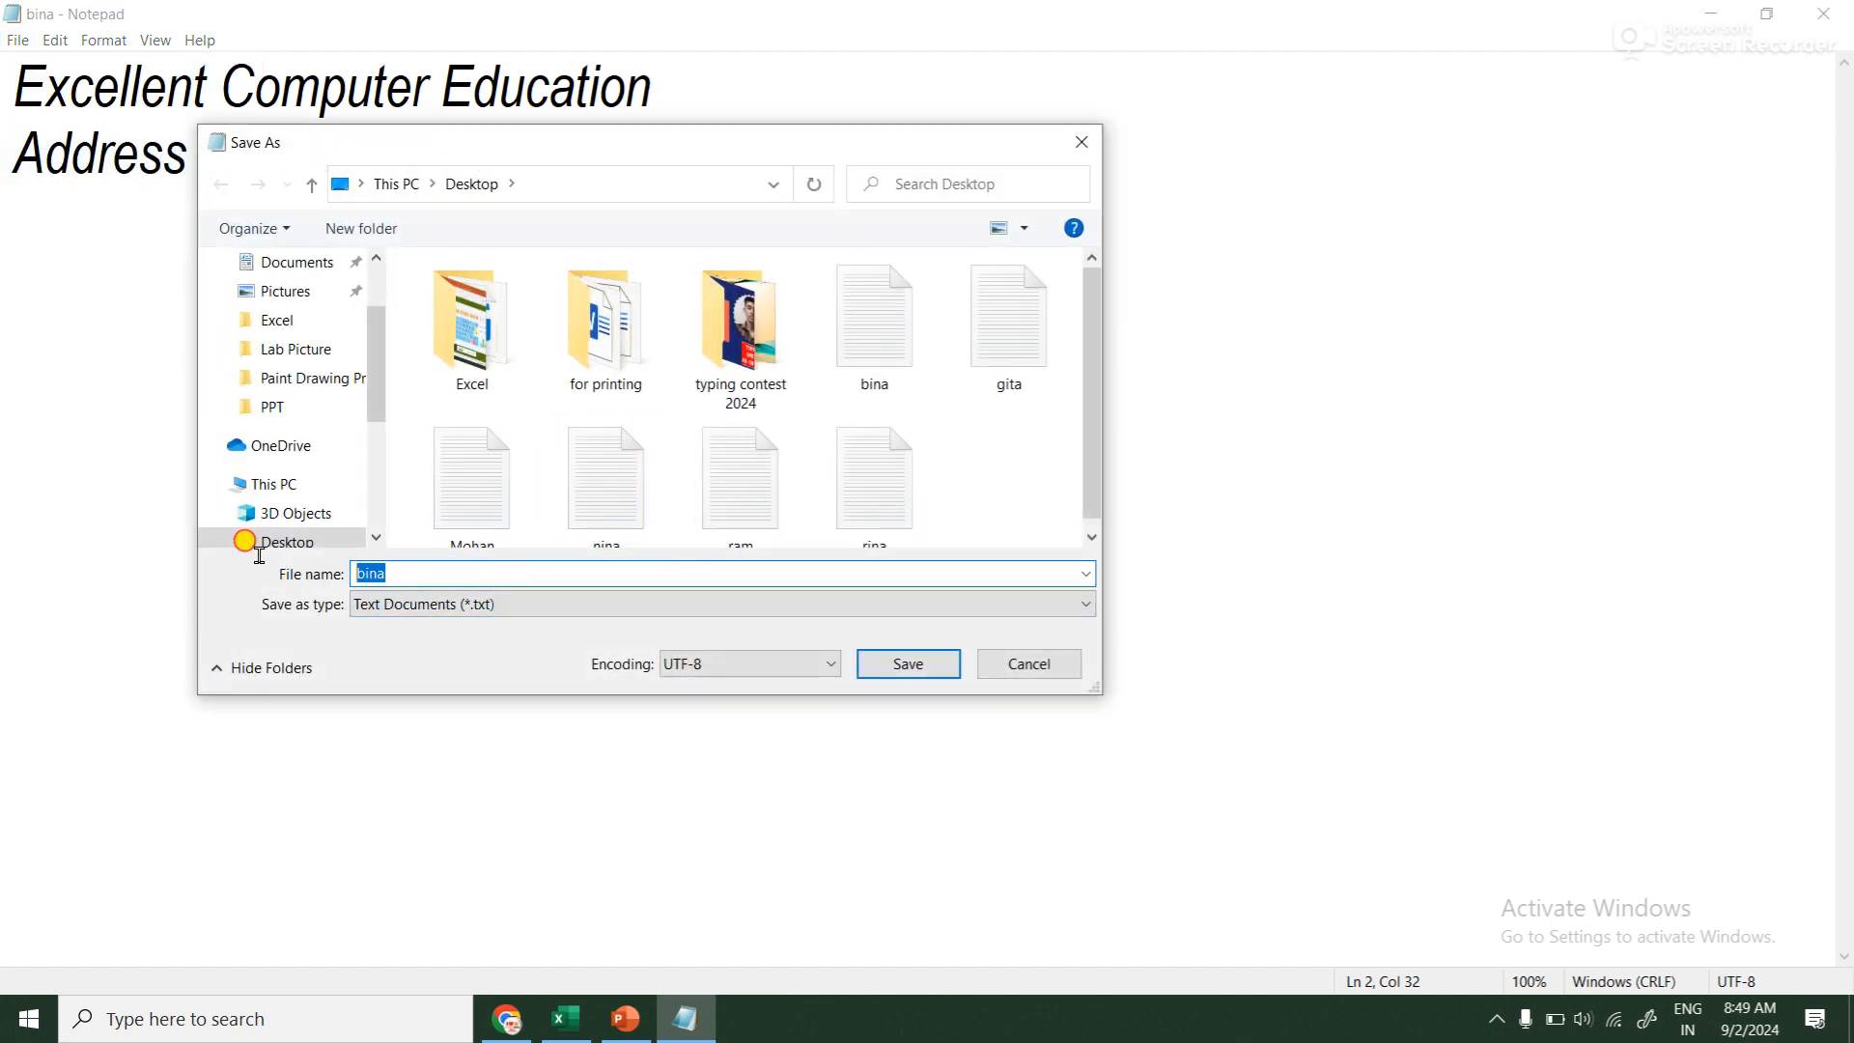
click(360, 184)
click(367, 215)
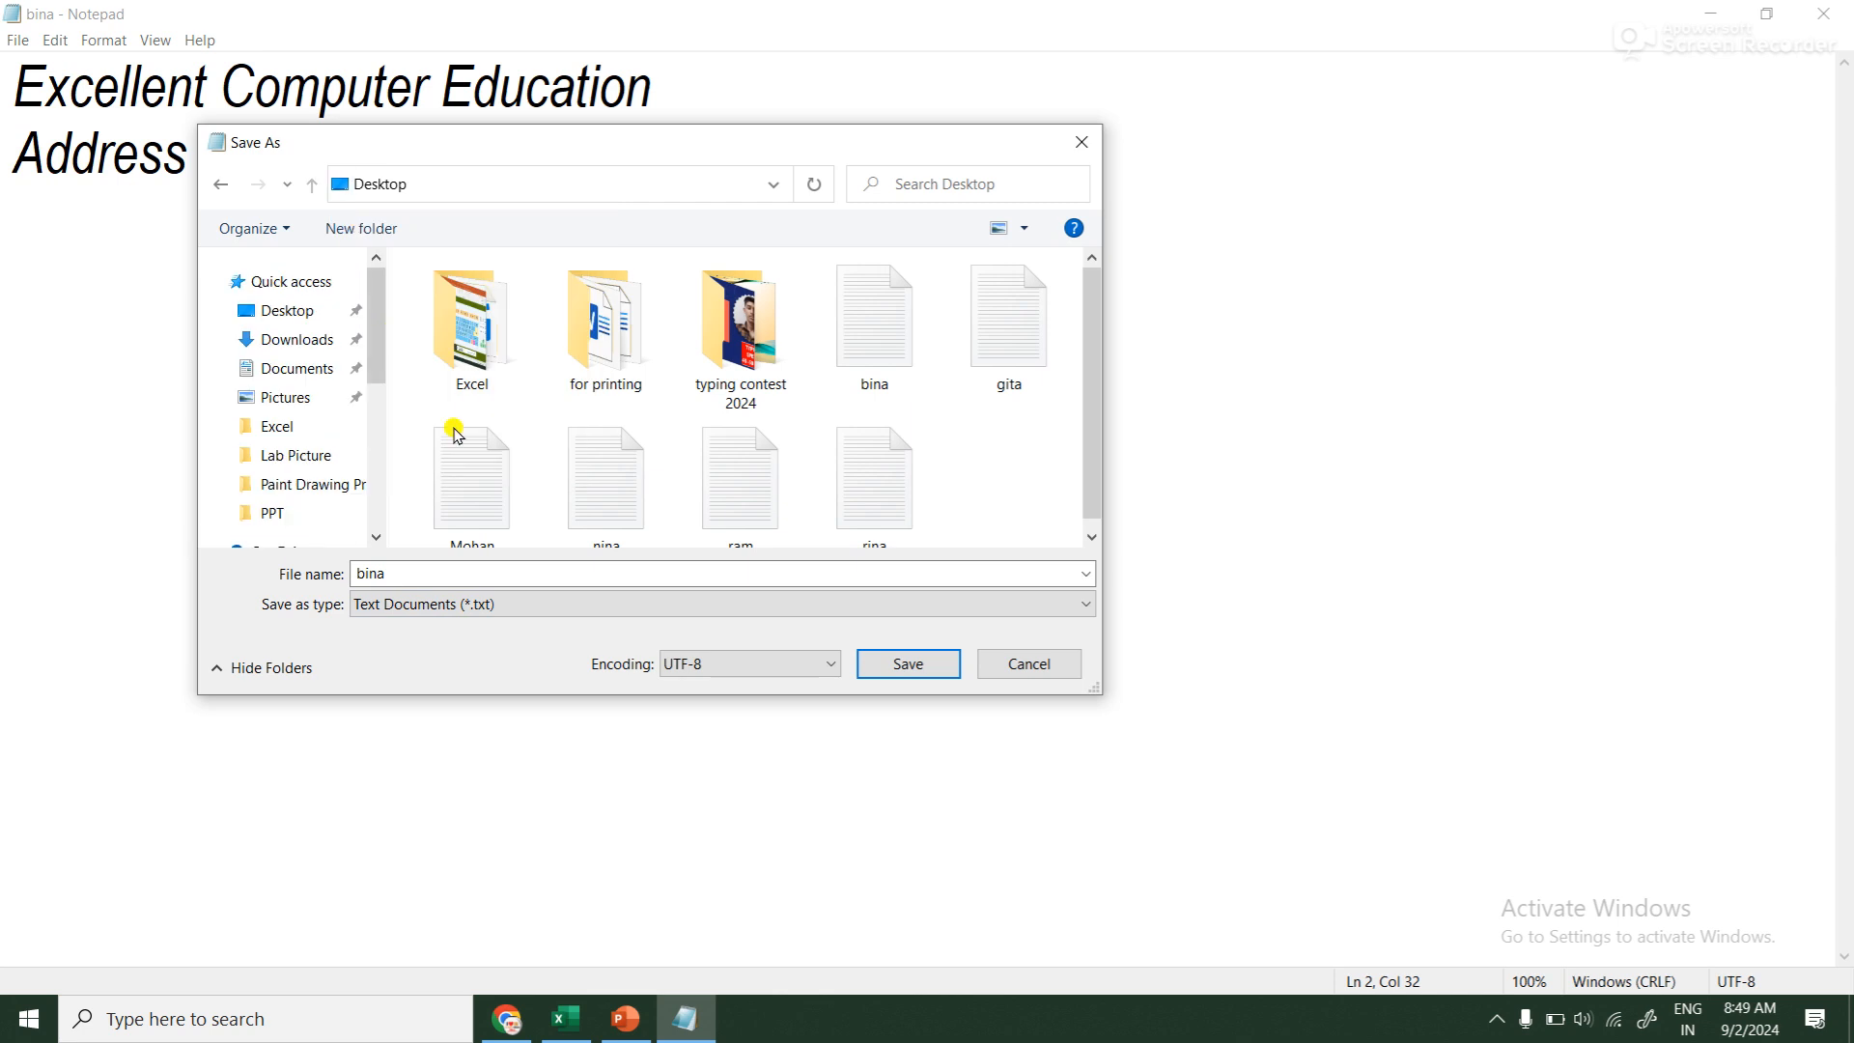
double_click(398, 574)
text(shyam)
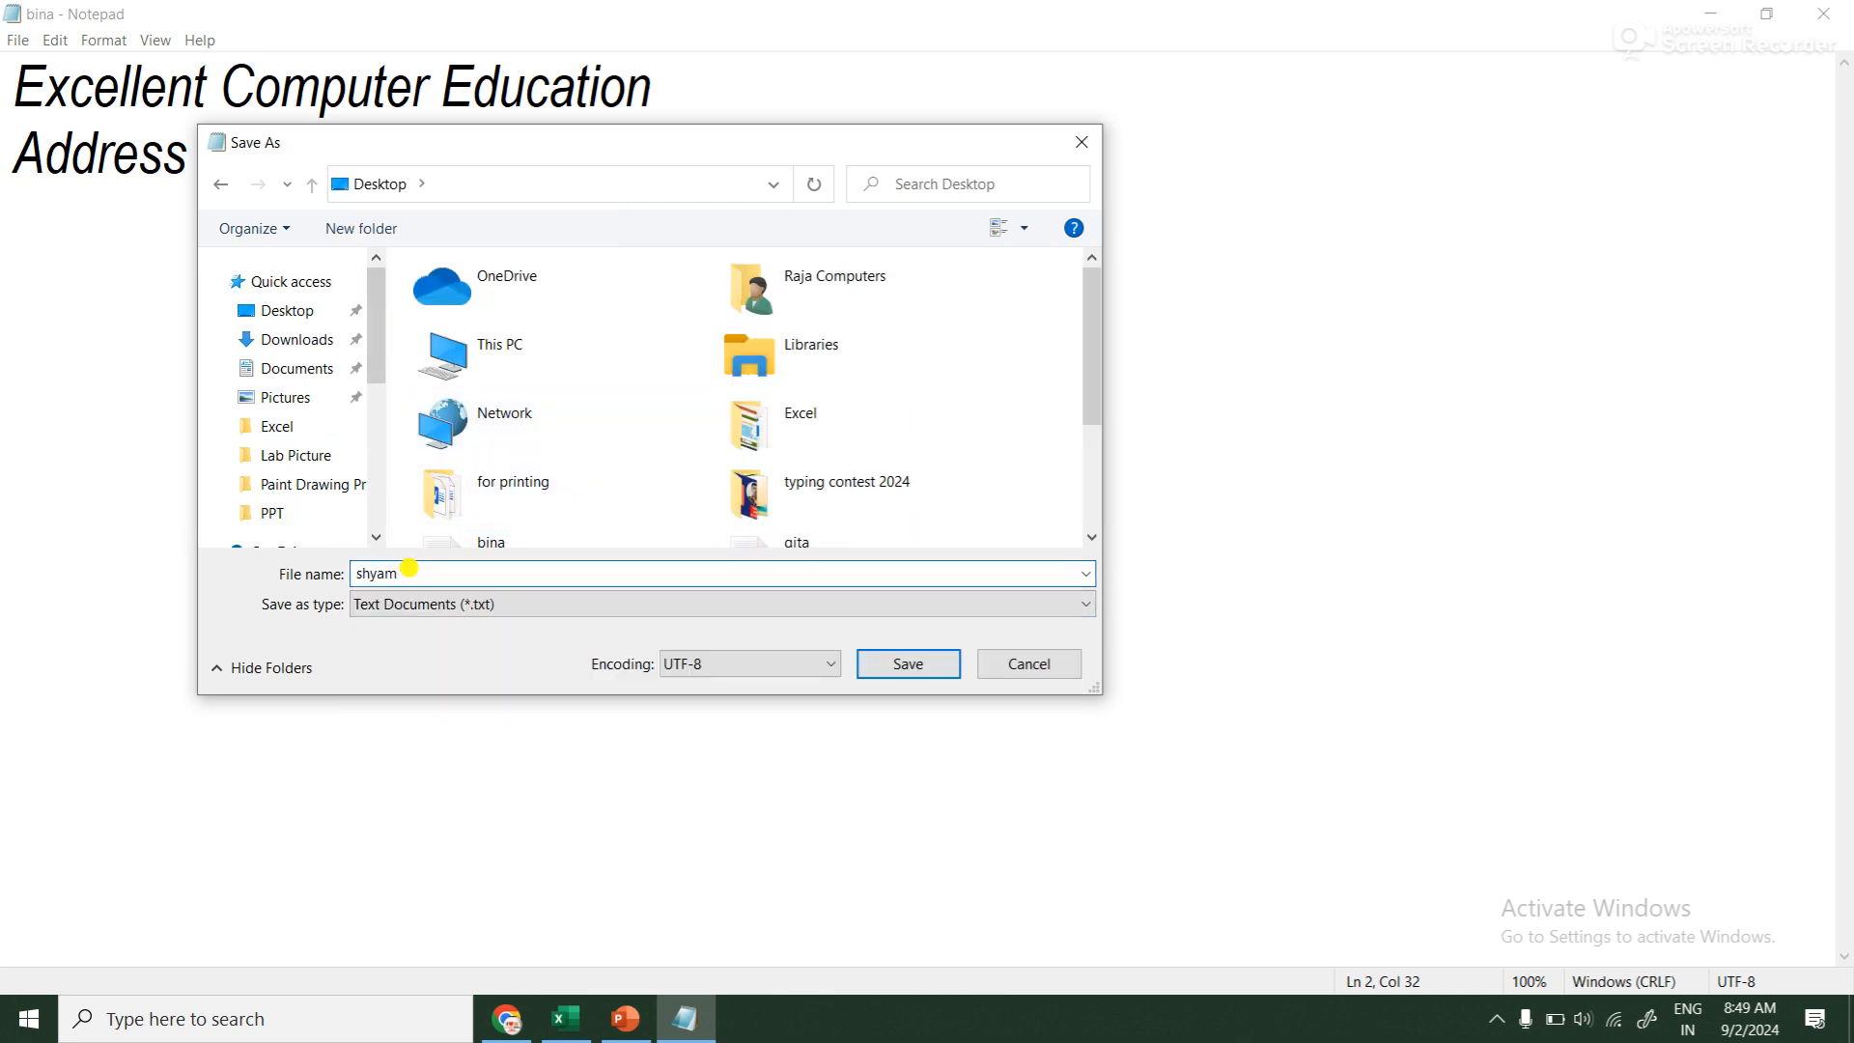
click(919, 676)
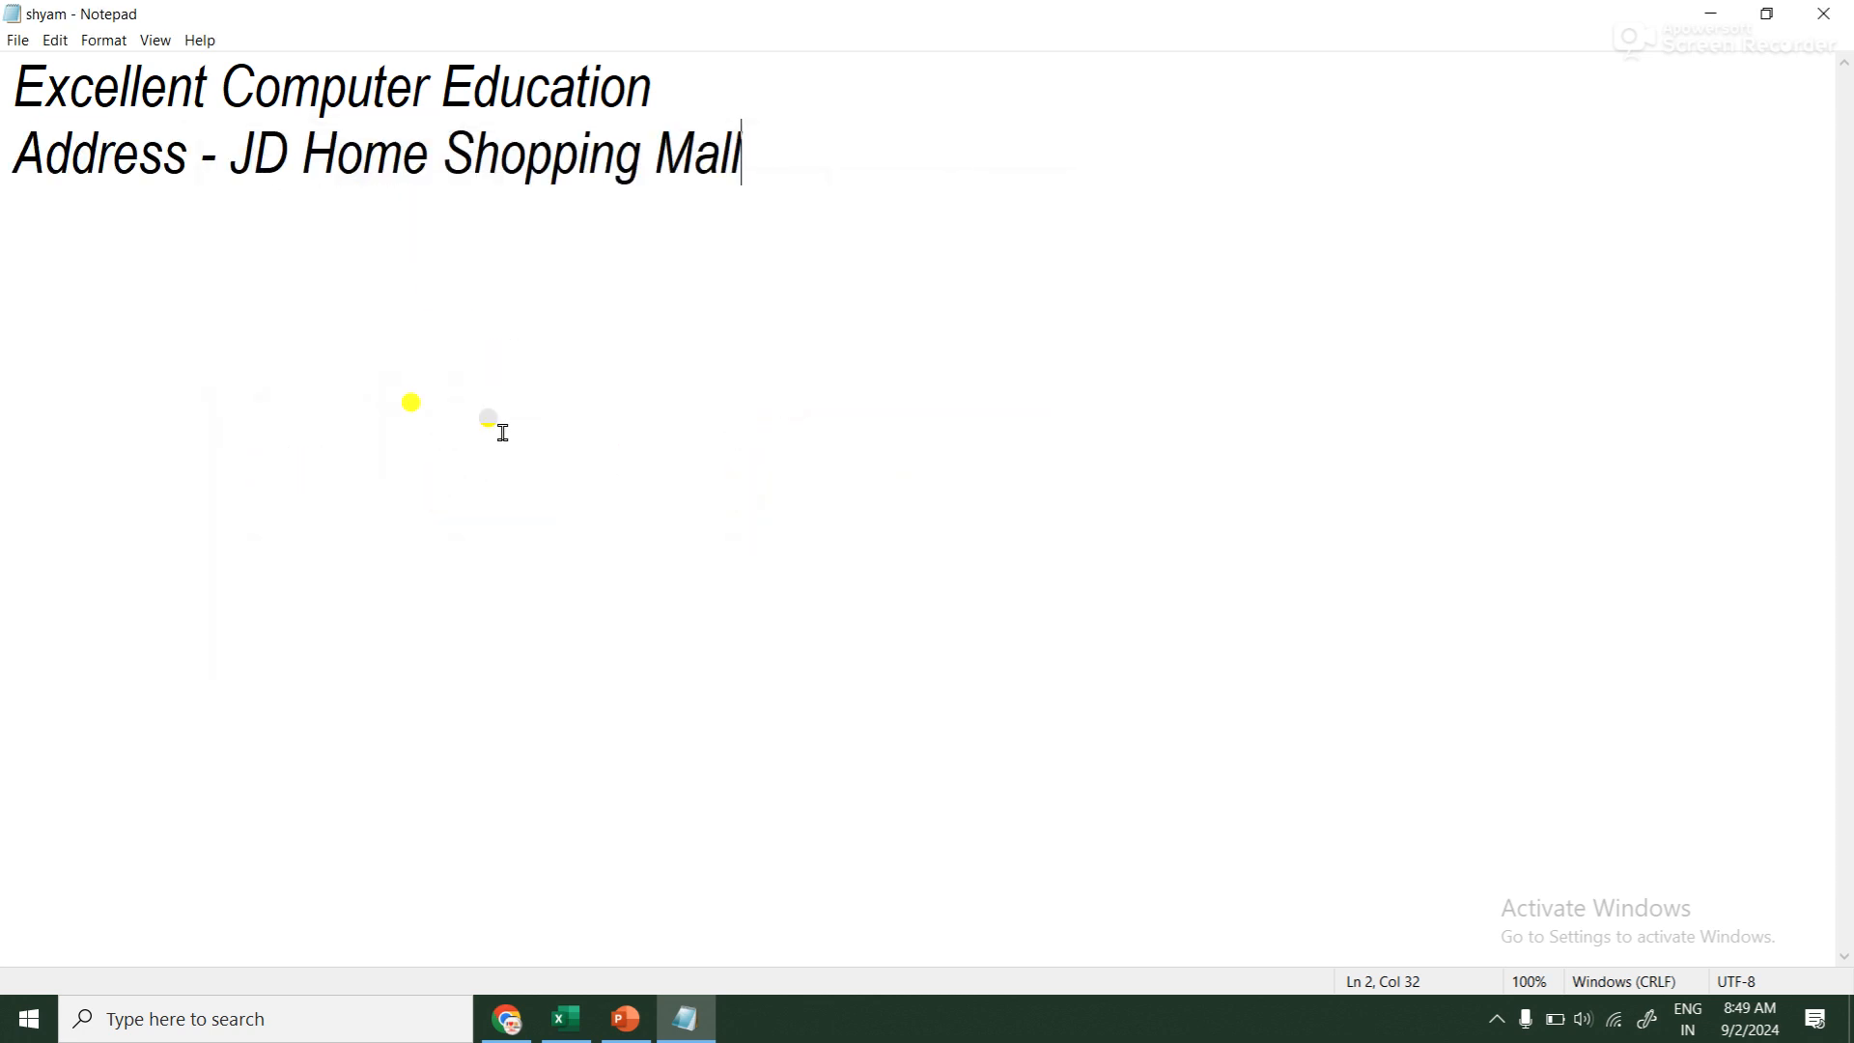
Start a new blank document and open the "rina" text file from the Desktop
click(21, 42)
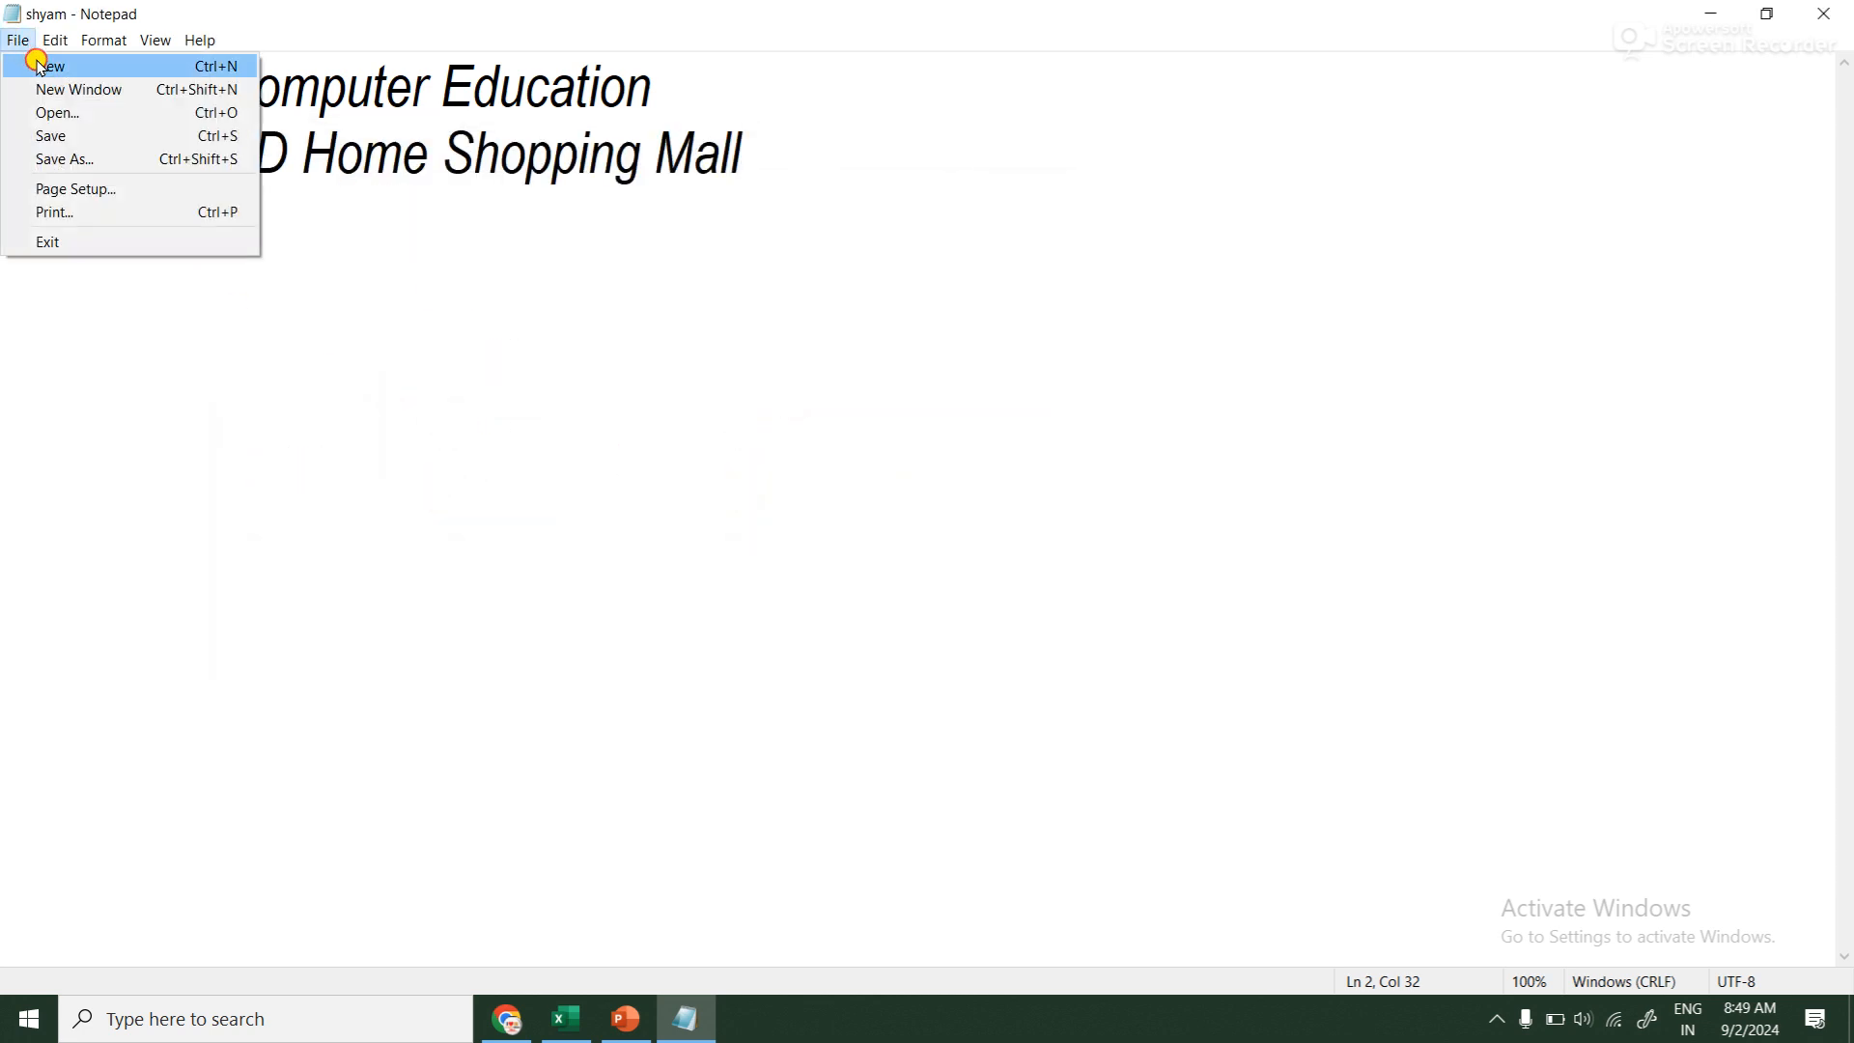
click(39, 64)
click(19, 40)
click(78, 113)
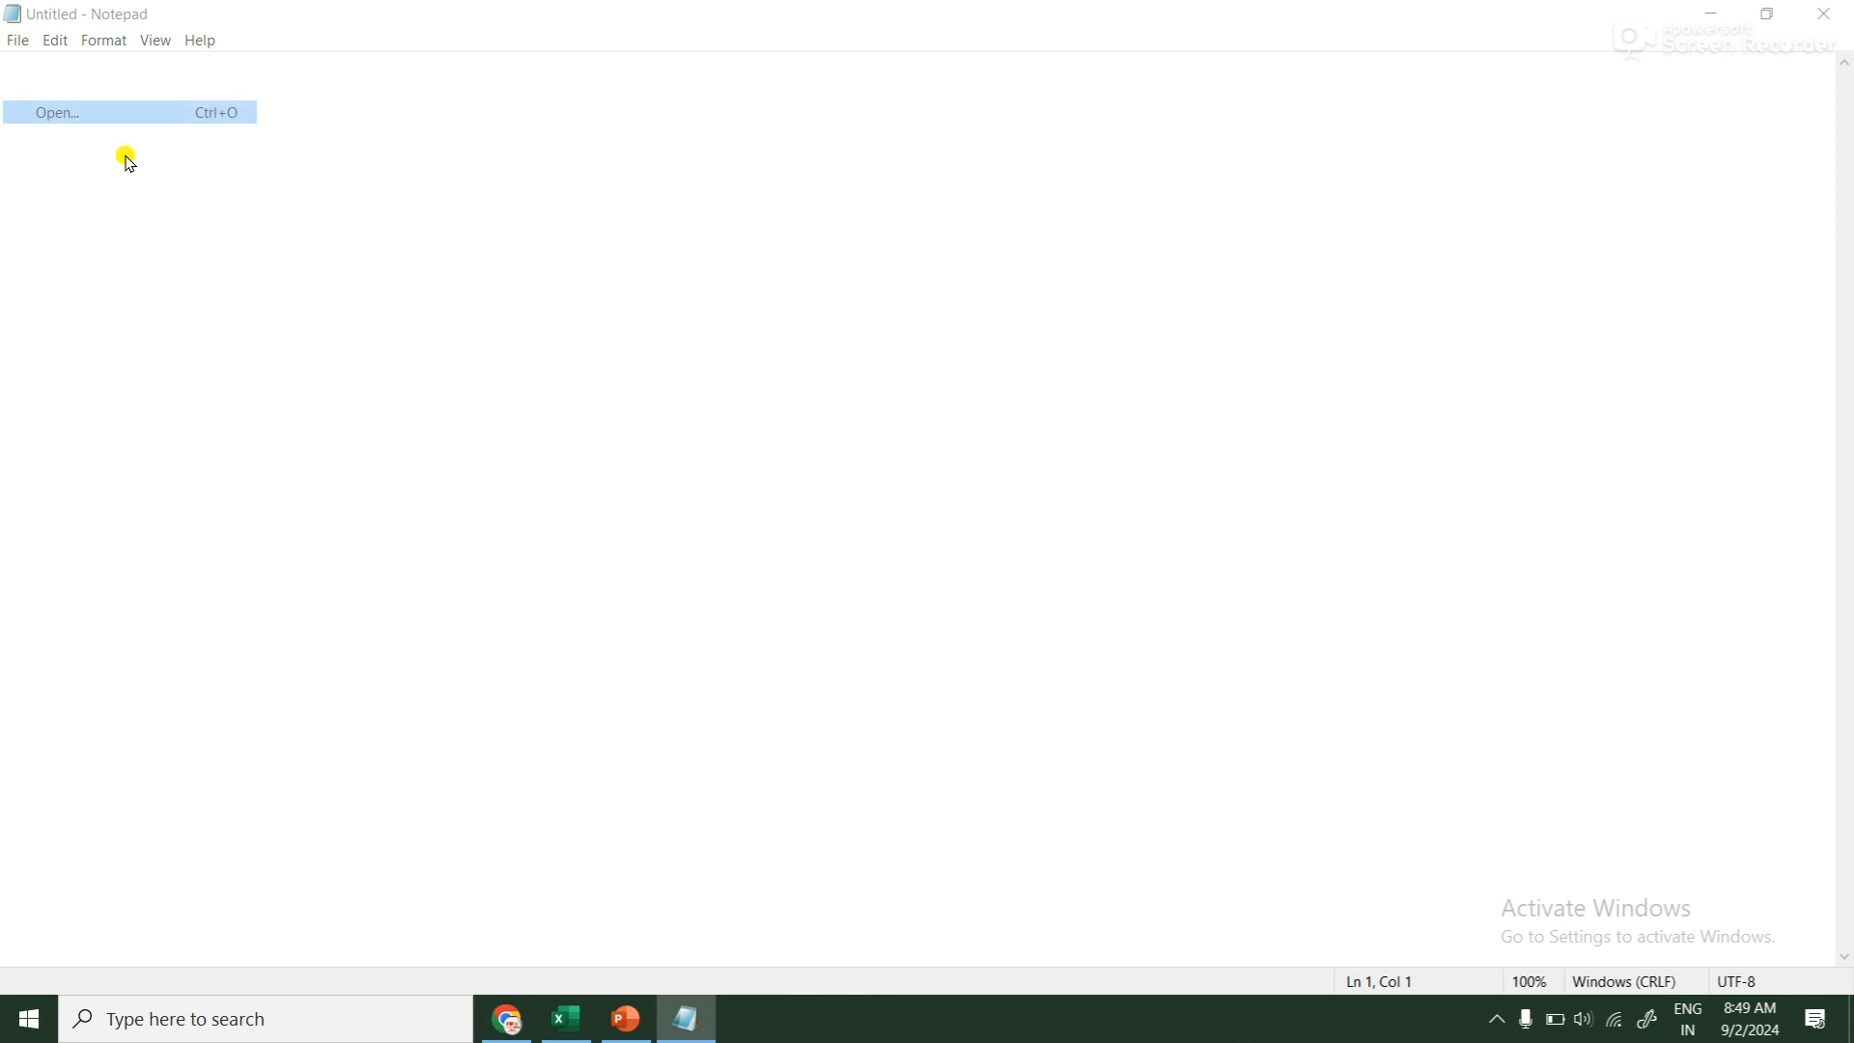
double_click(870, 503)
Replace the rina document with a new blank one and open the "bina" text file from the Desktop
click(23, 43)
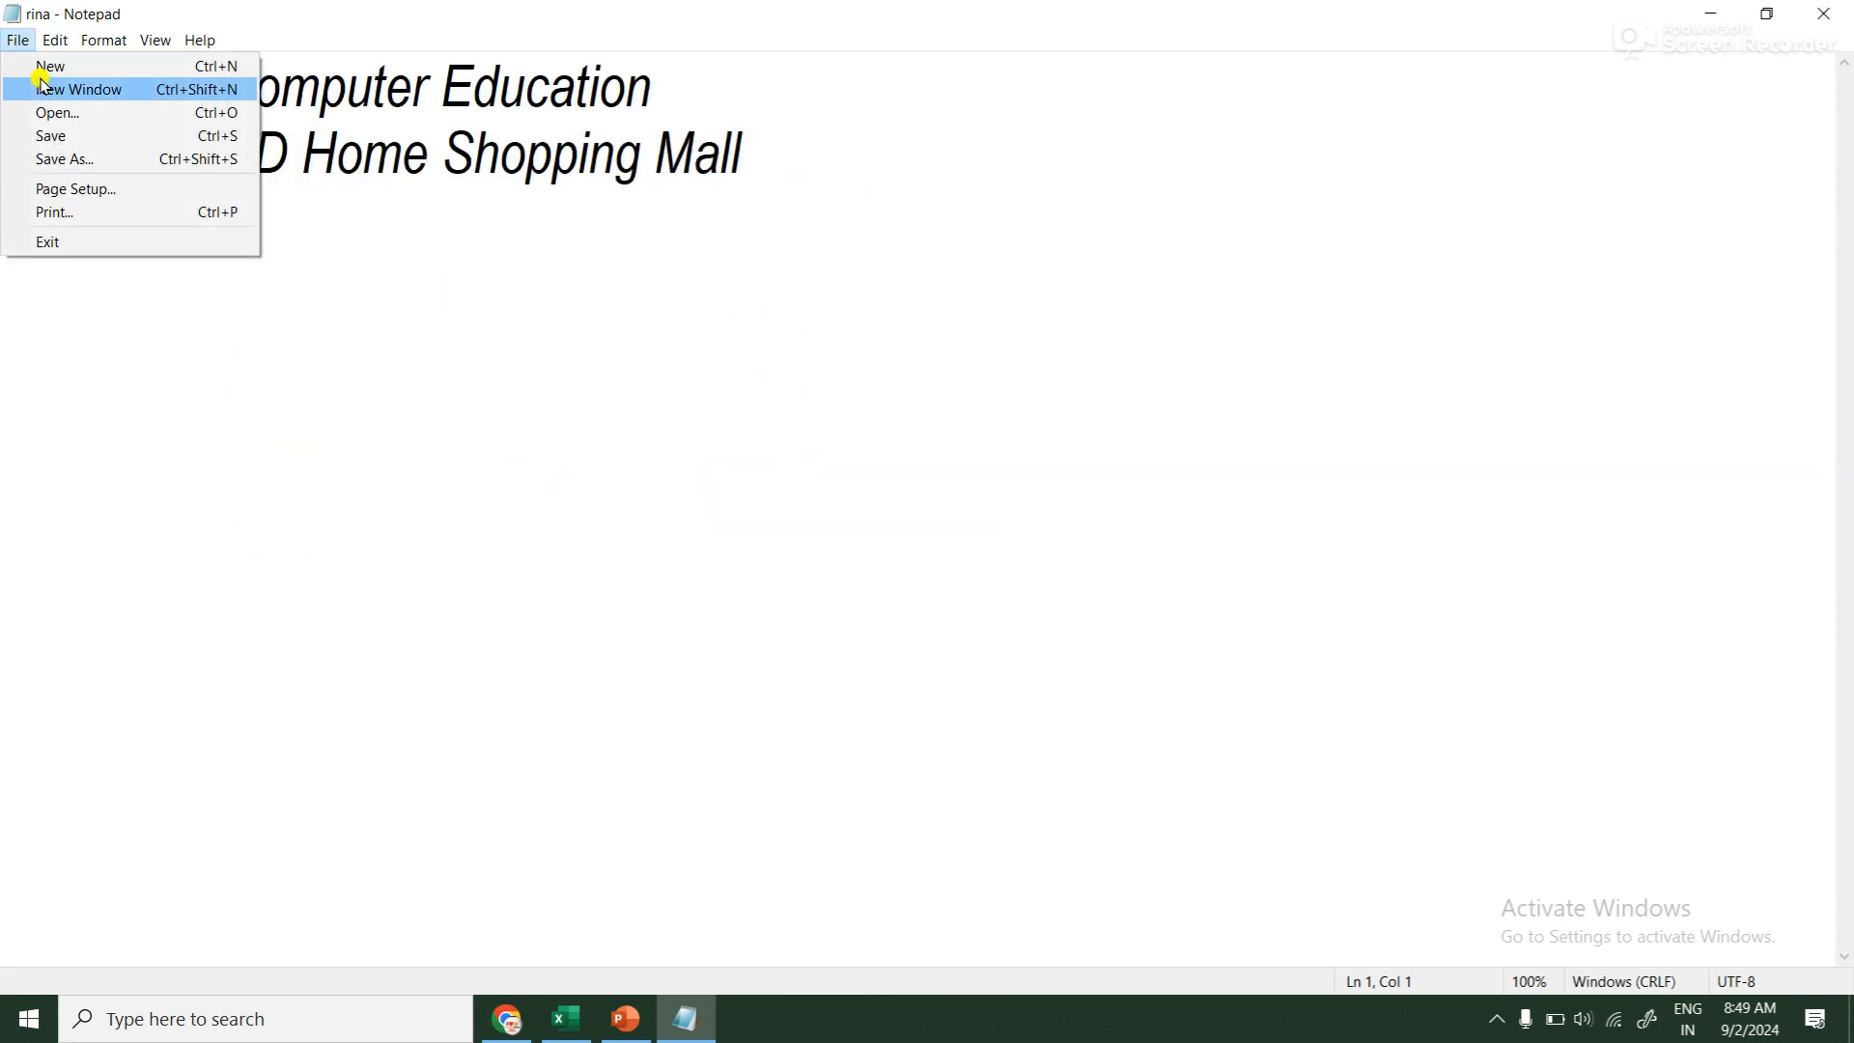
click(46, 67)
click(17, 40)
click(58, 114)
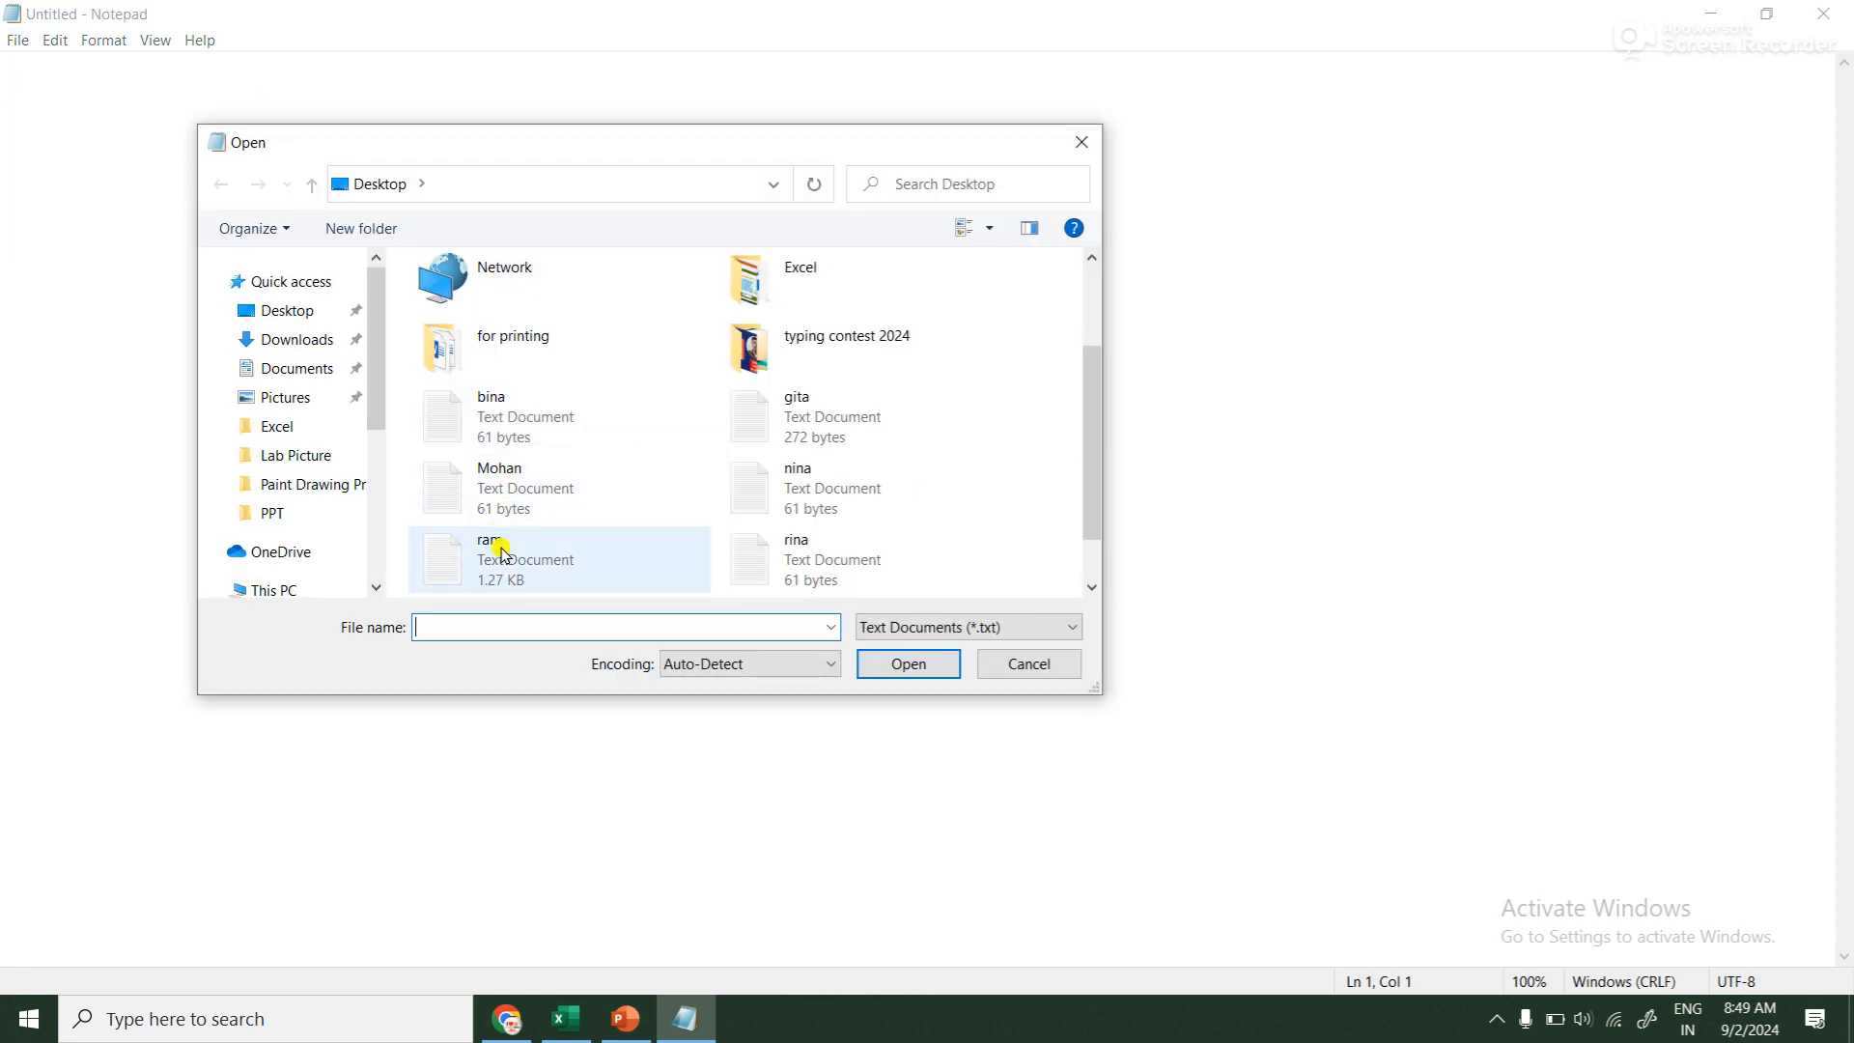
scroll(802, 495, down, 1)
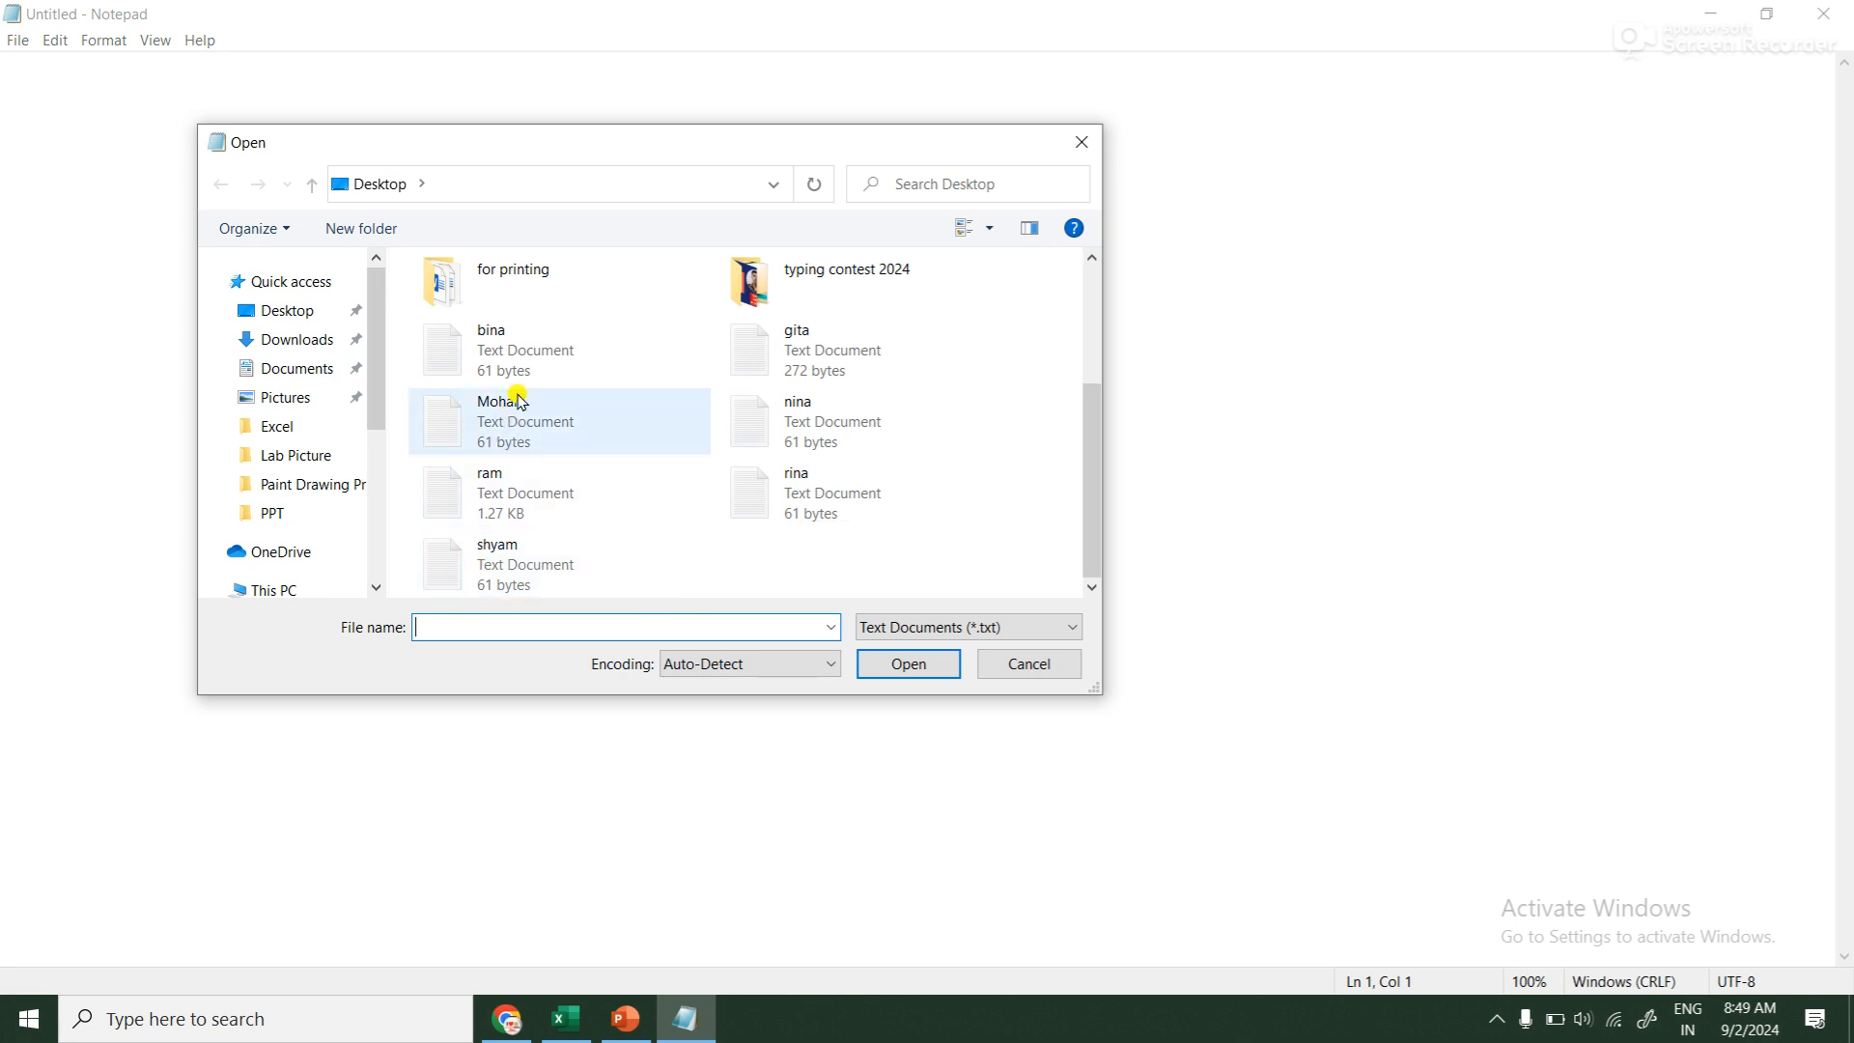
double_click(511, 354)
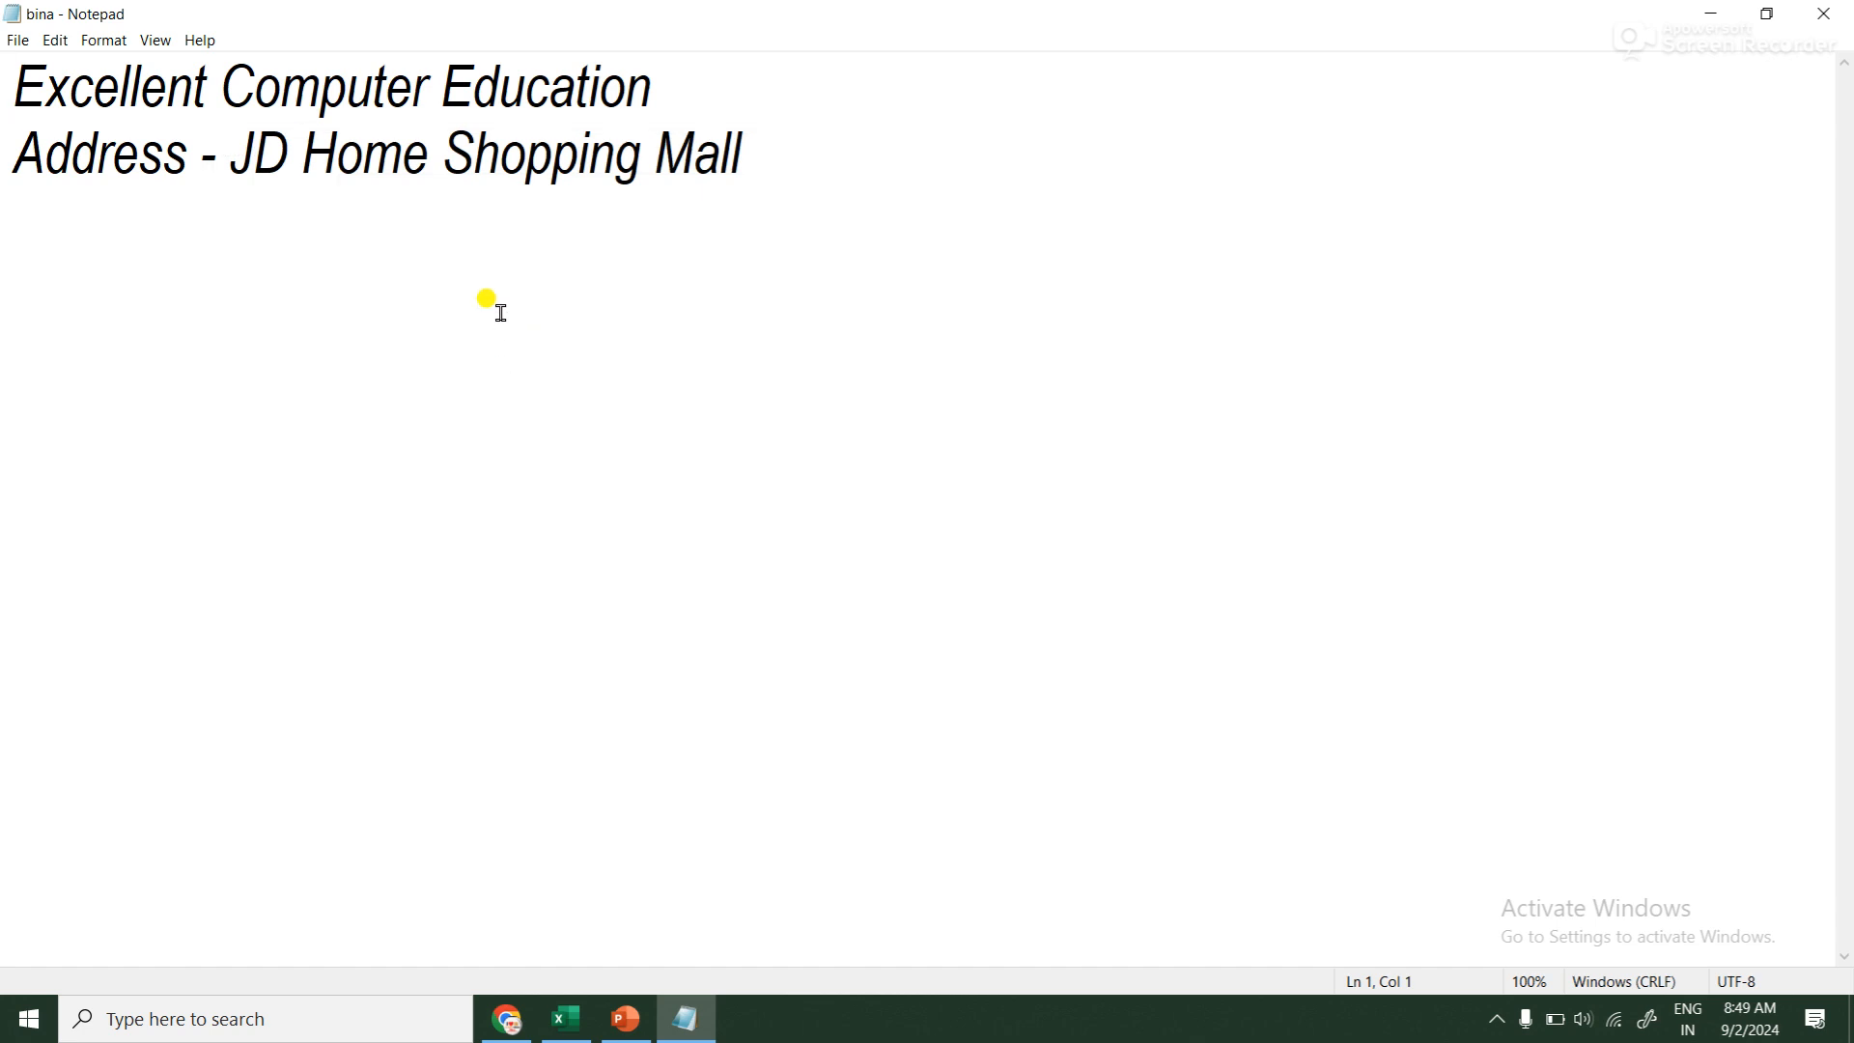
Open two blank documents in separate new windows and close both, returning to the bina document
click(18, 40)
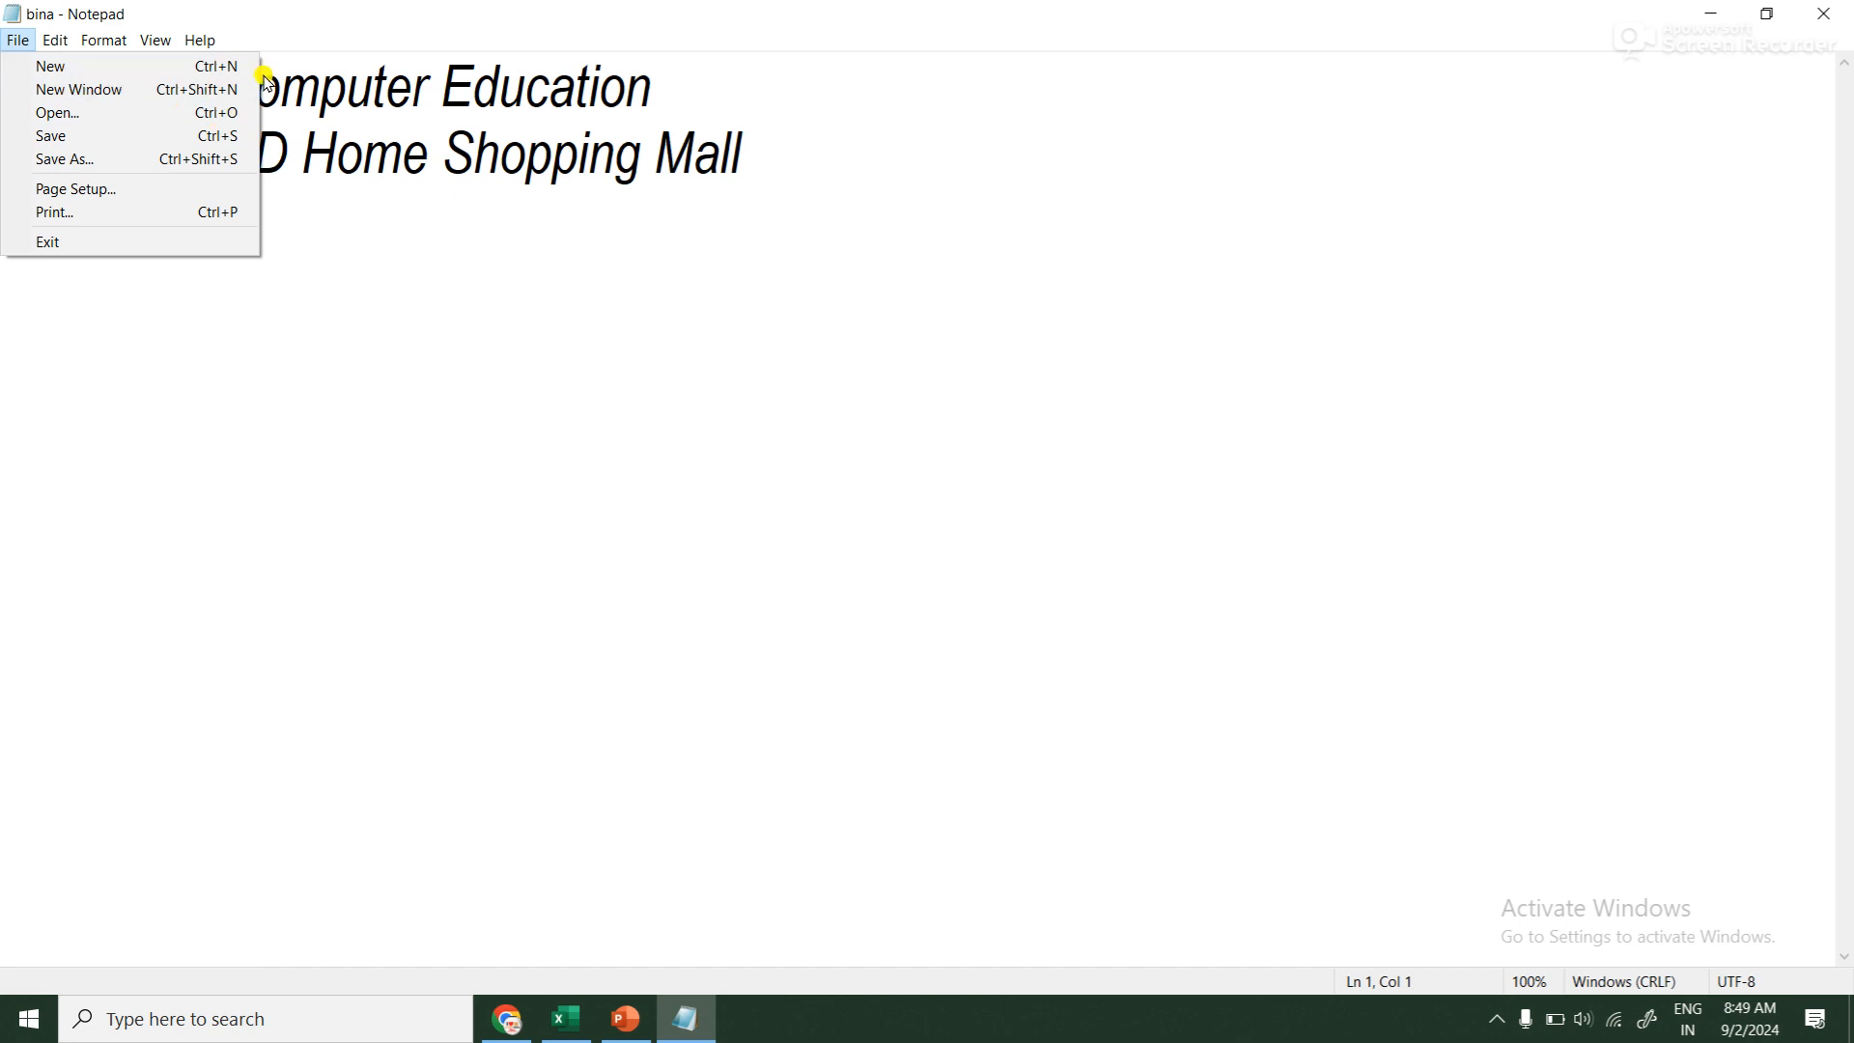
click(220, 89)
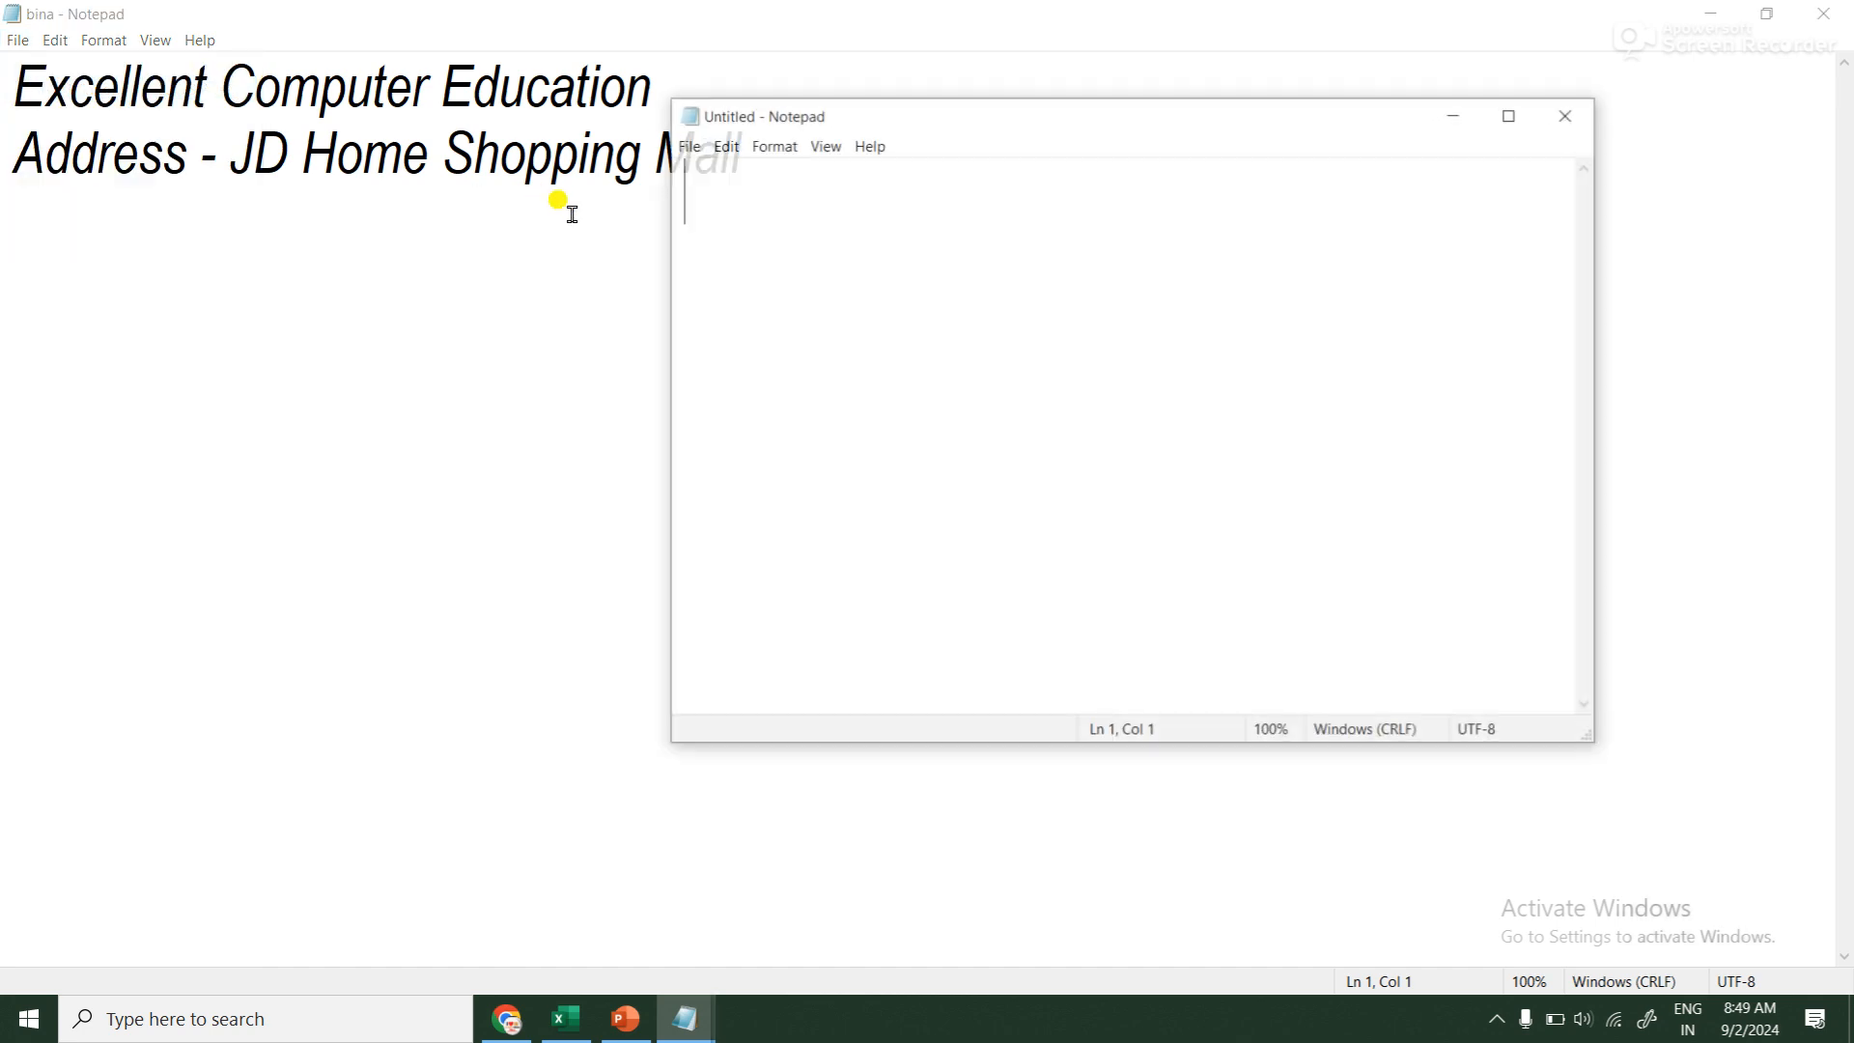
click(687, 144)
click(720, 193)
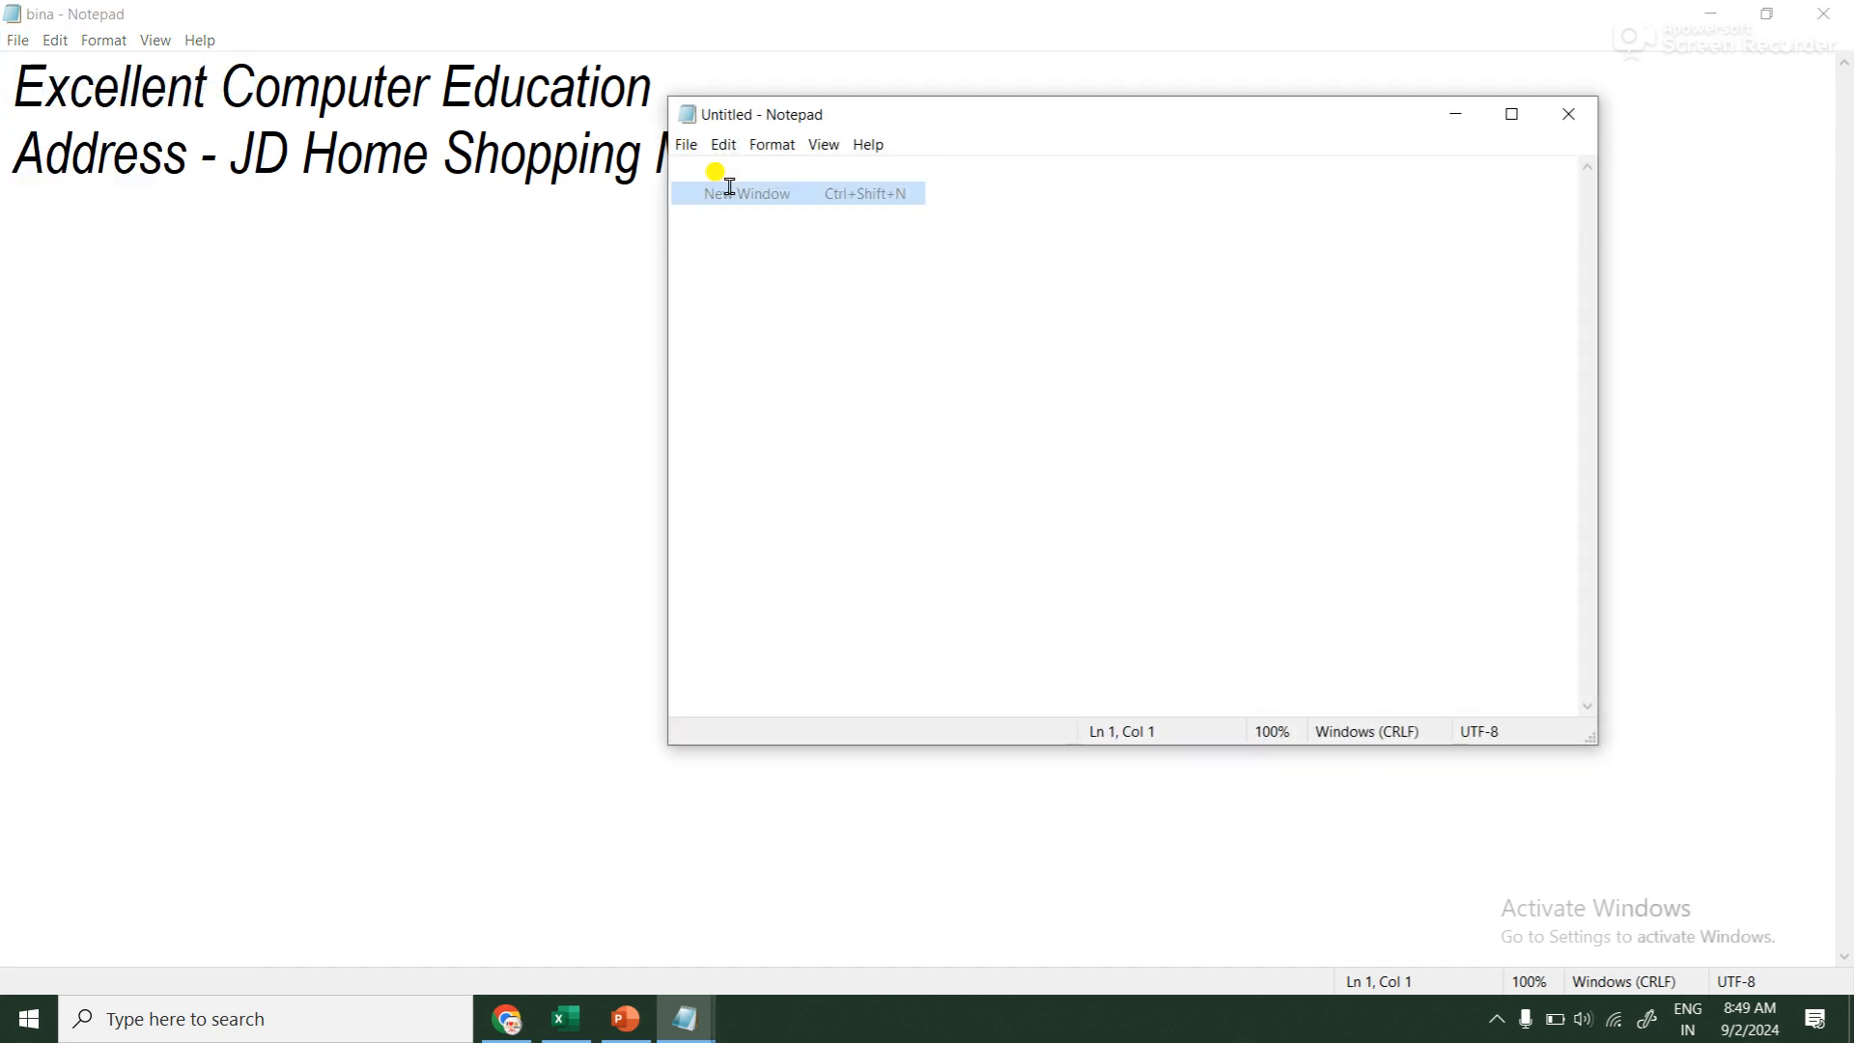
click(1080, 156)
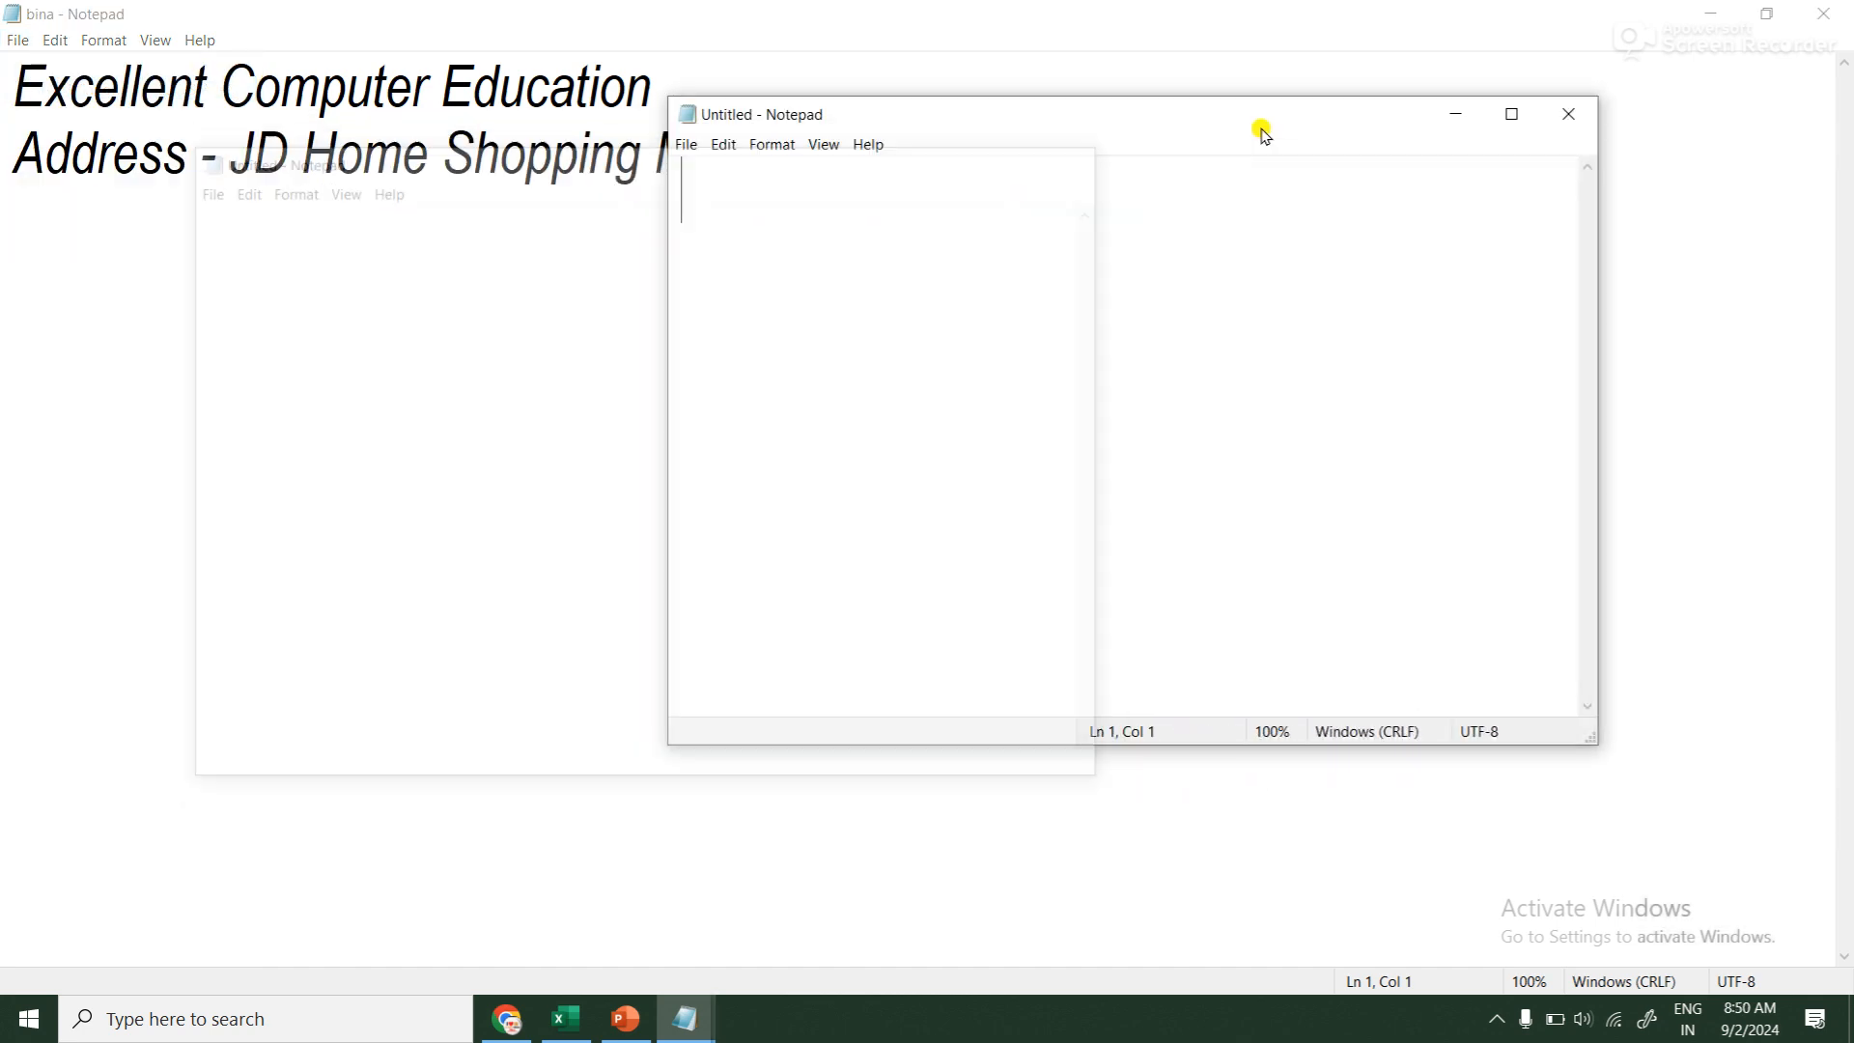
click(1582, 113)
click(18, 39)
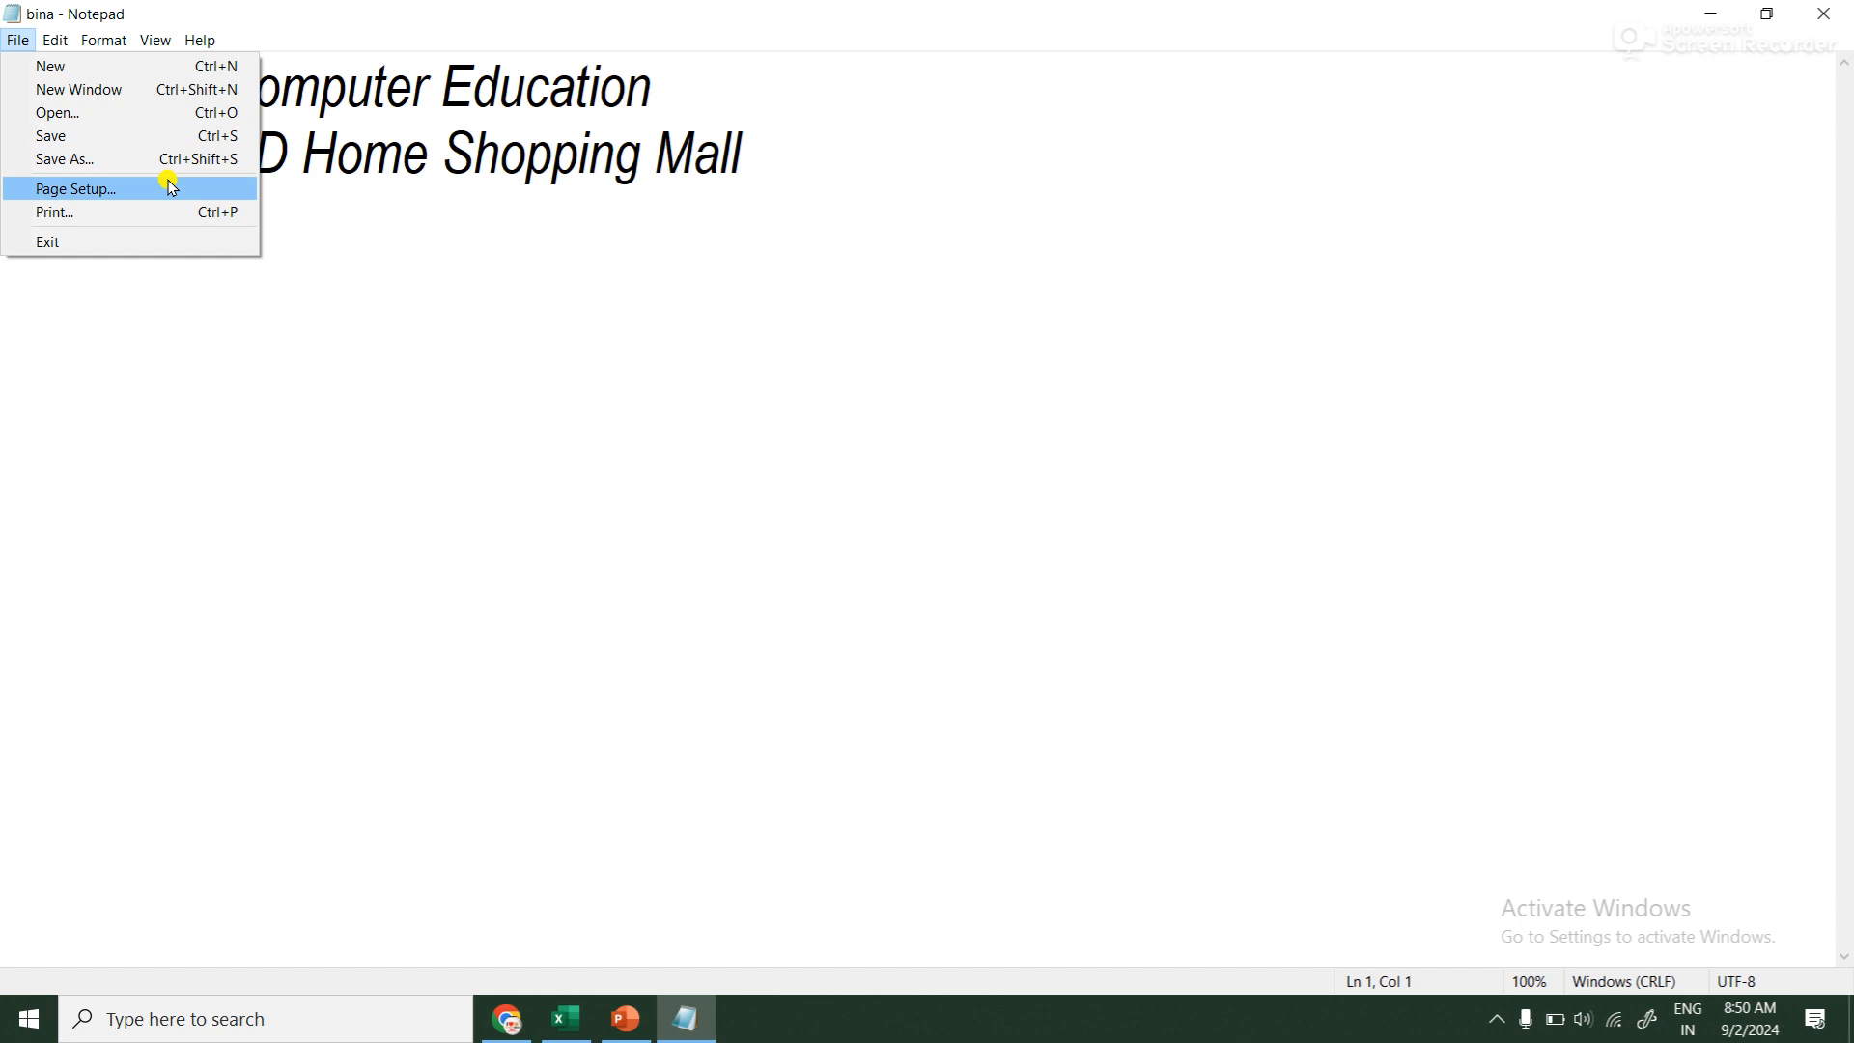
click(576, 426)
drag(934, 274, 3, 89)
click(350, 385)
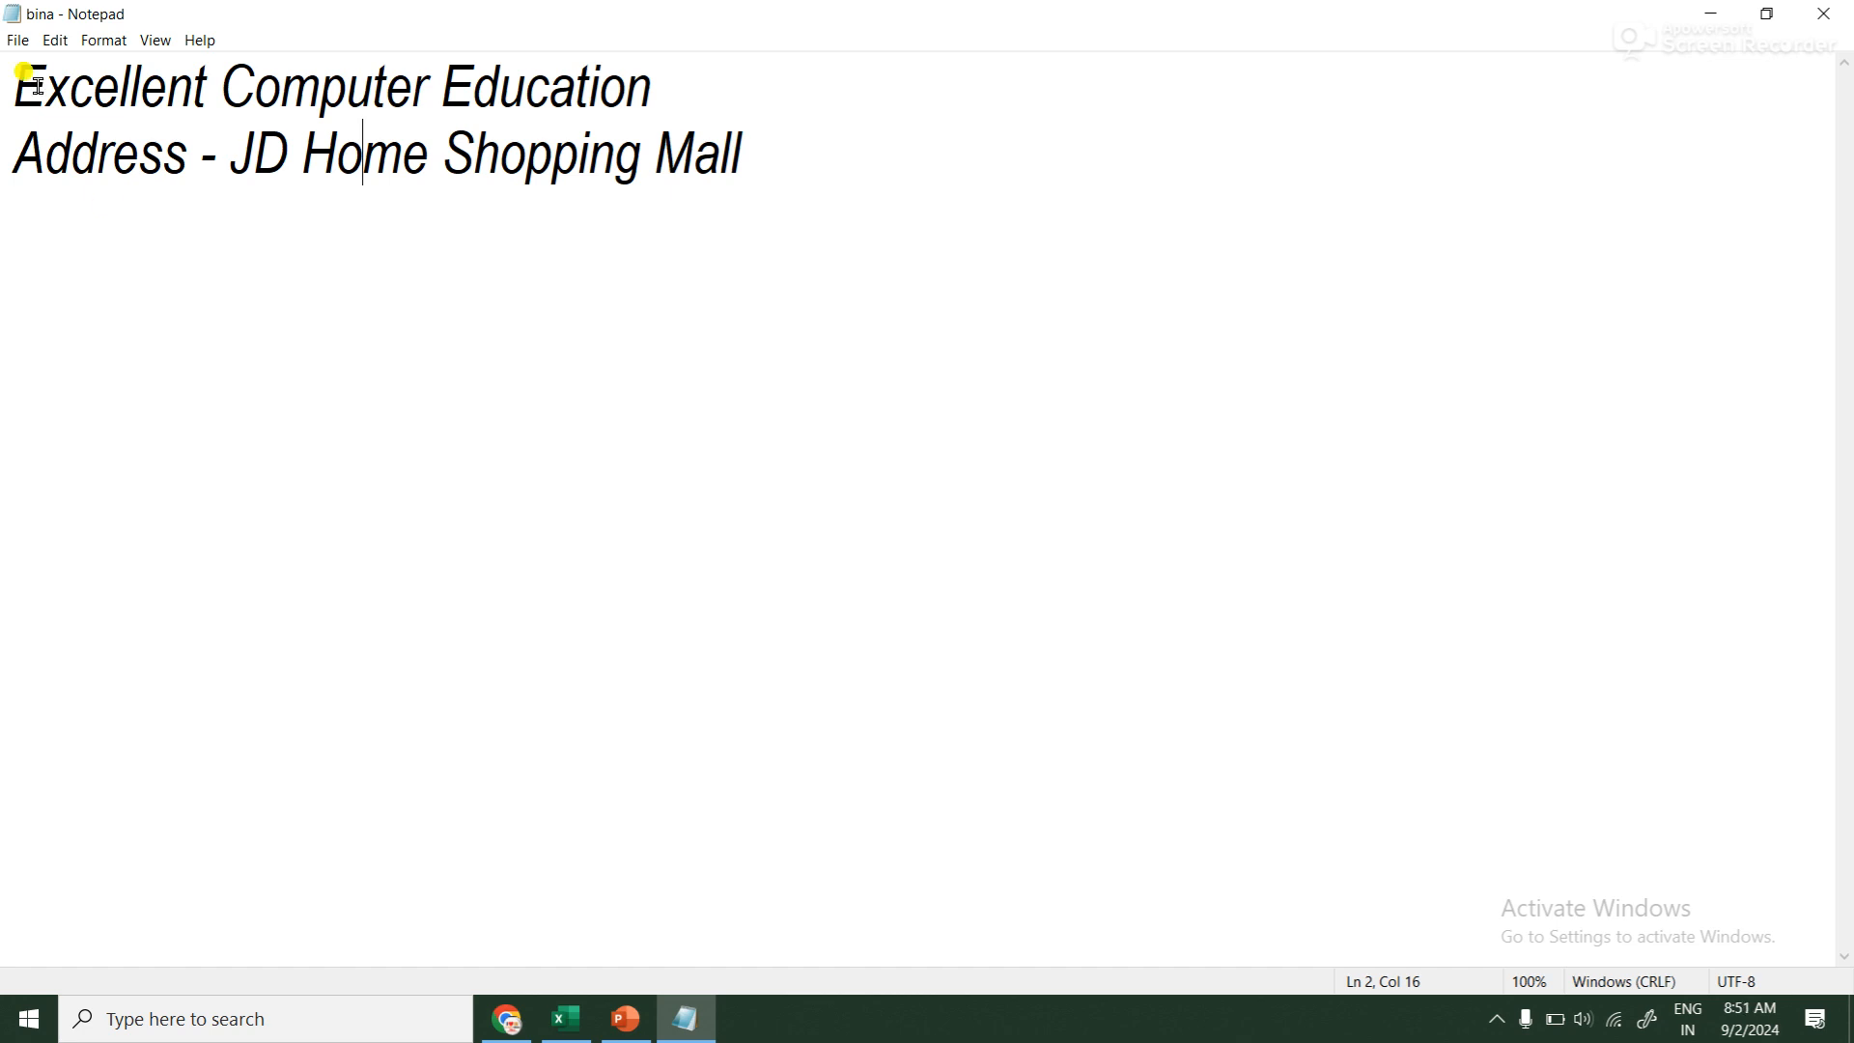
click(20, 41)
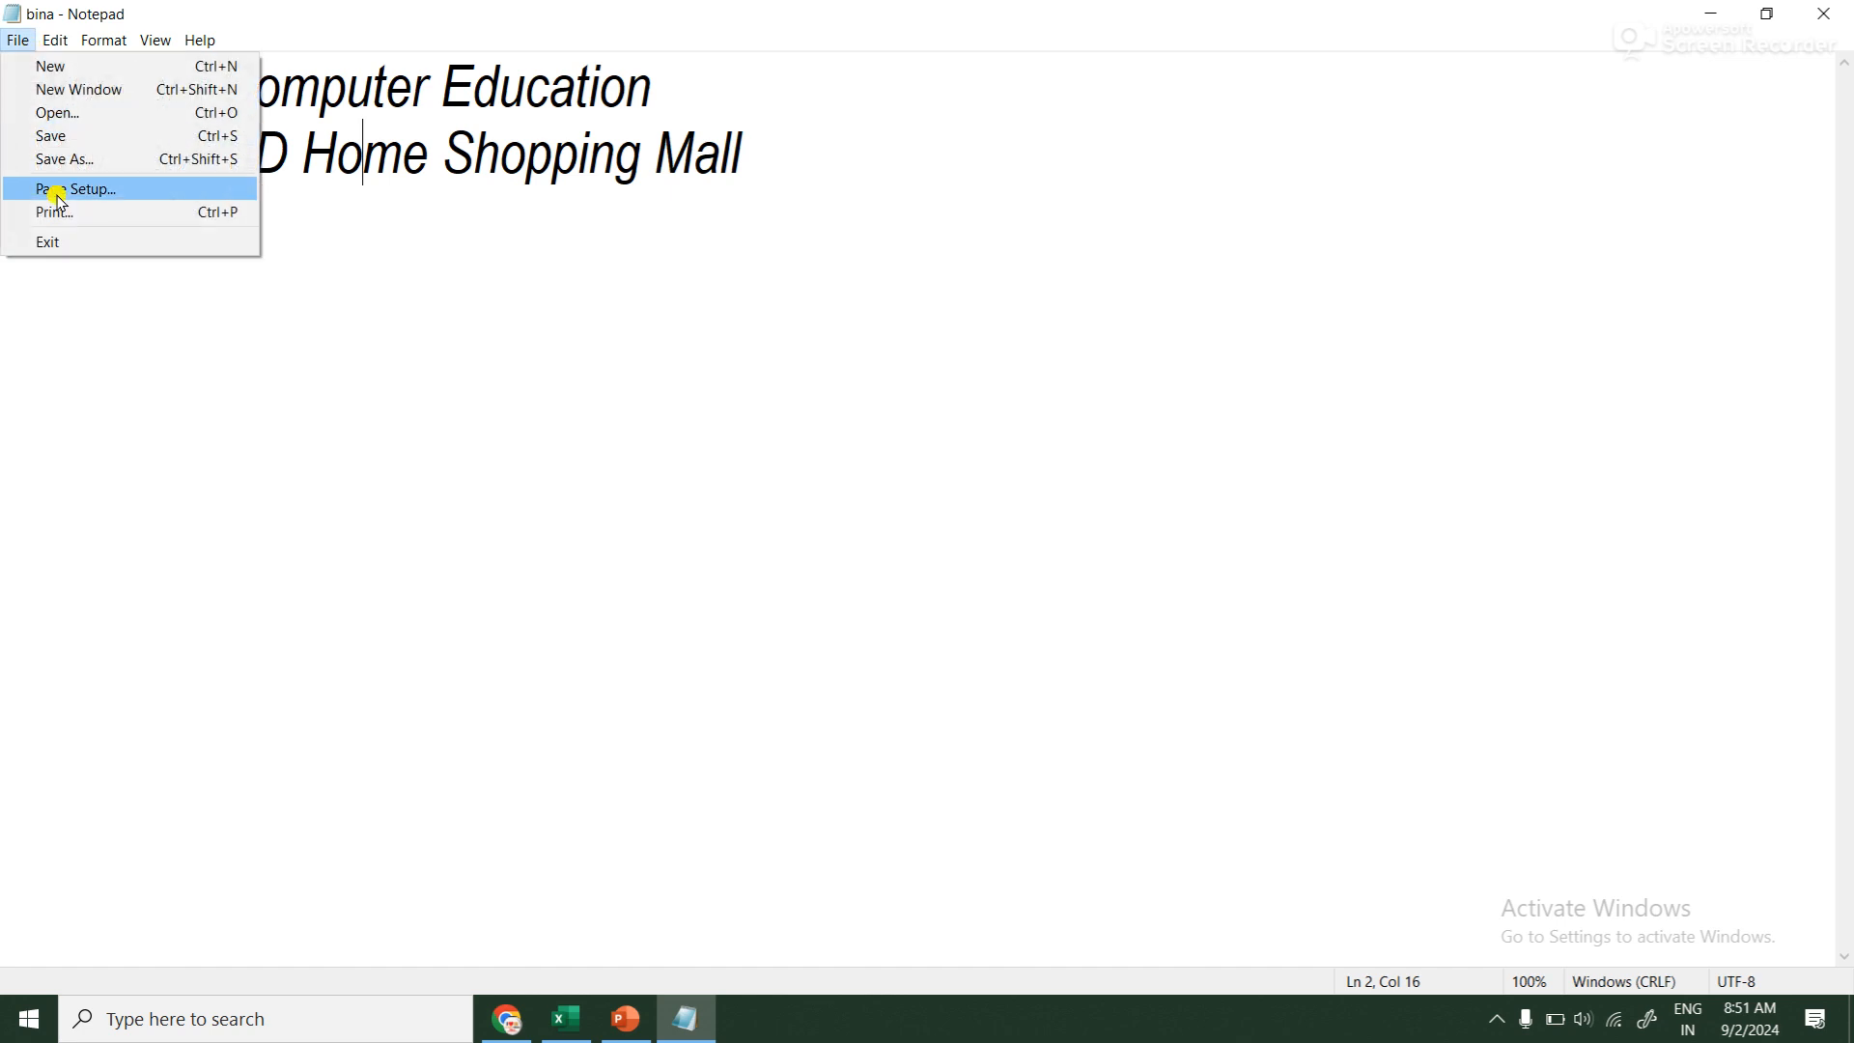
click(620, 193)
Select both text lines of the bina document and open Page Setup, placing its dialog beside the text
drag(740, 214, 5, 10)
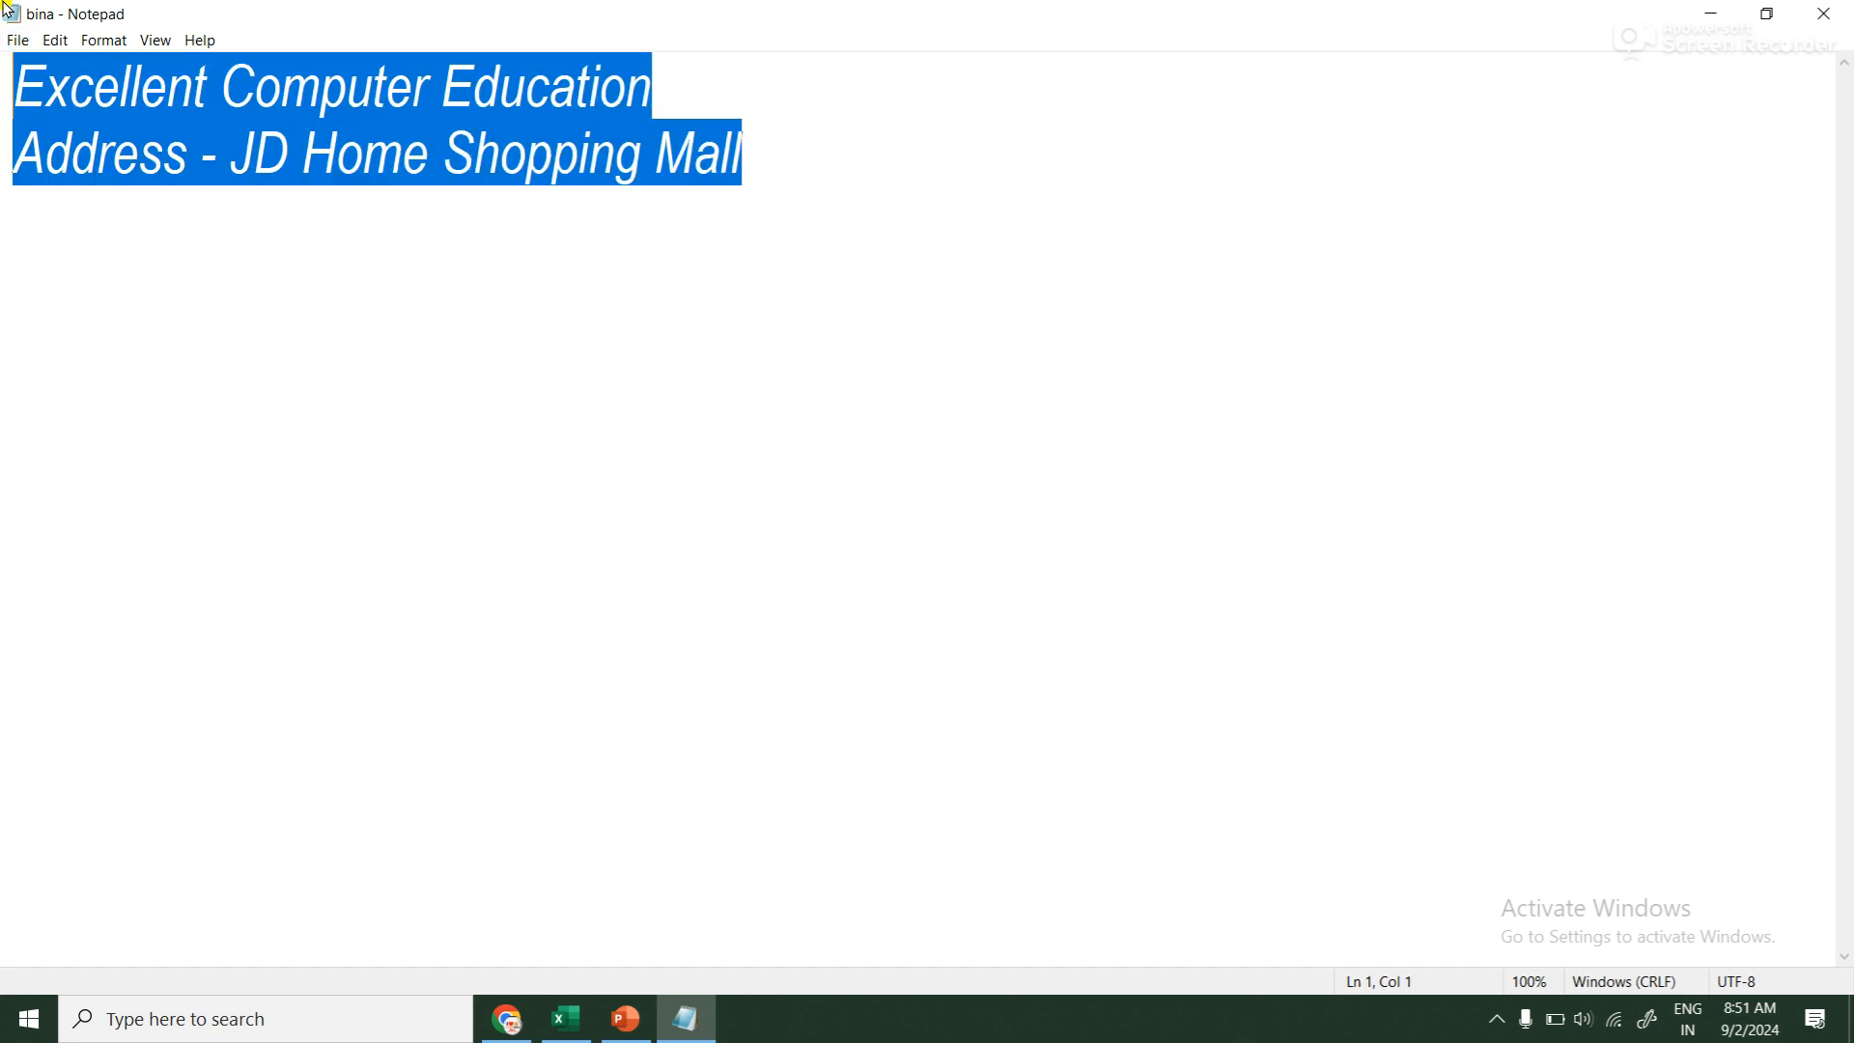
click(19, 40)
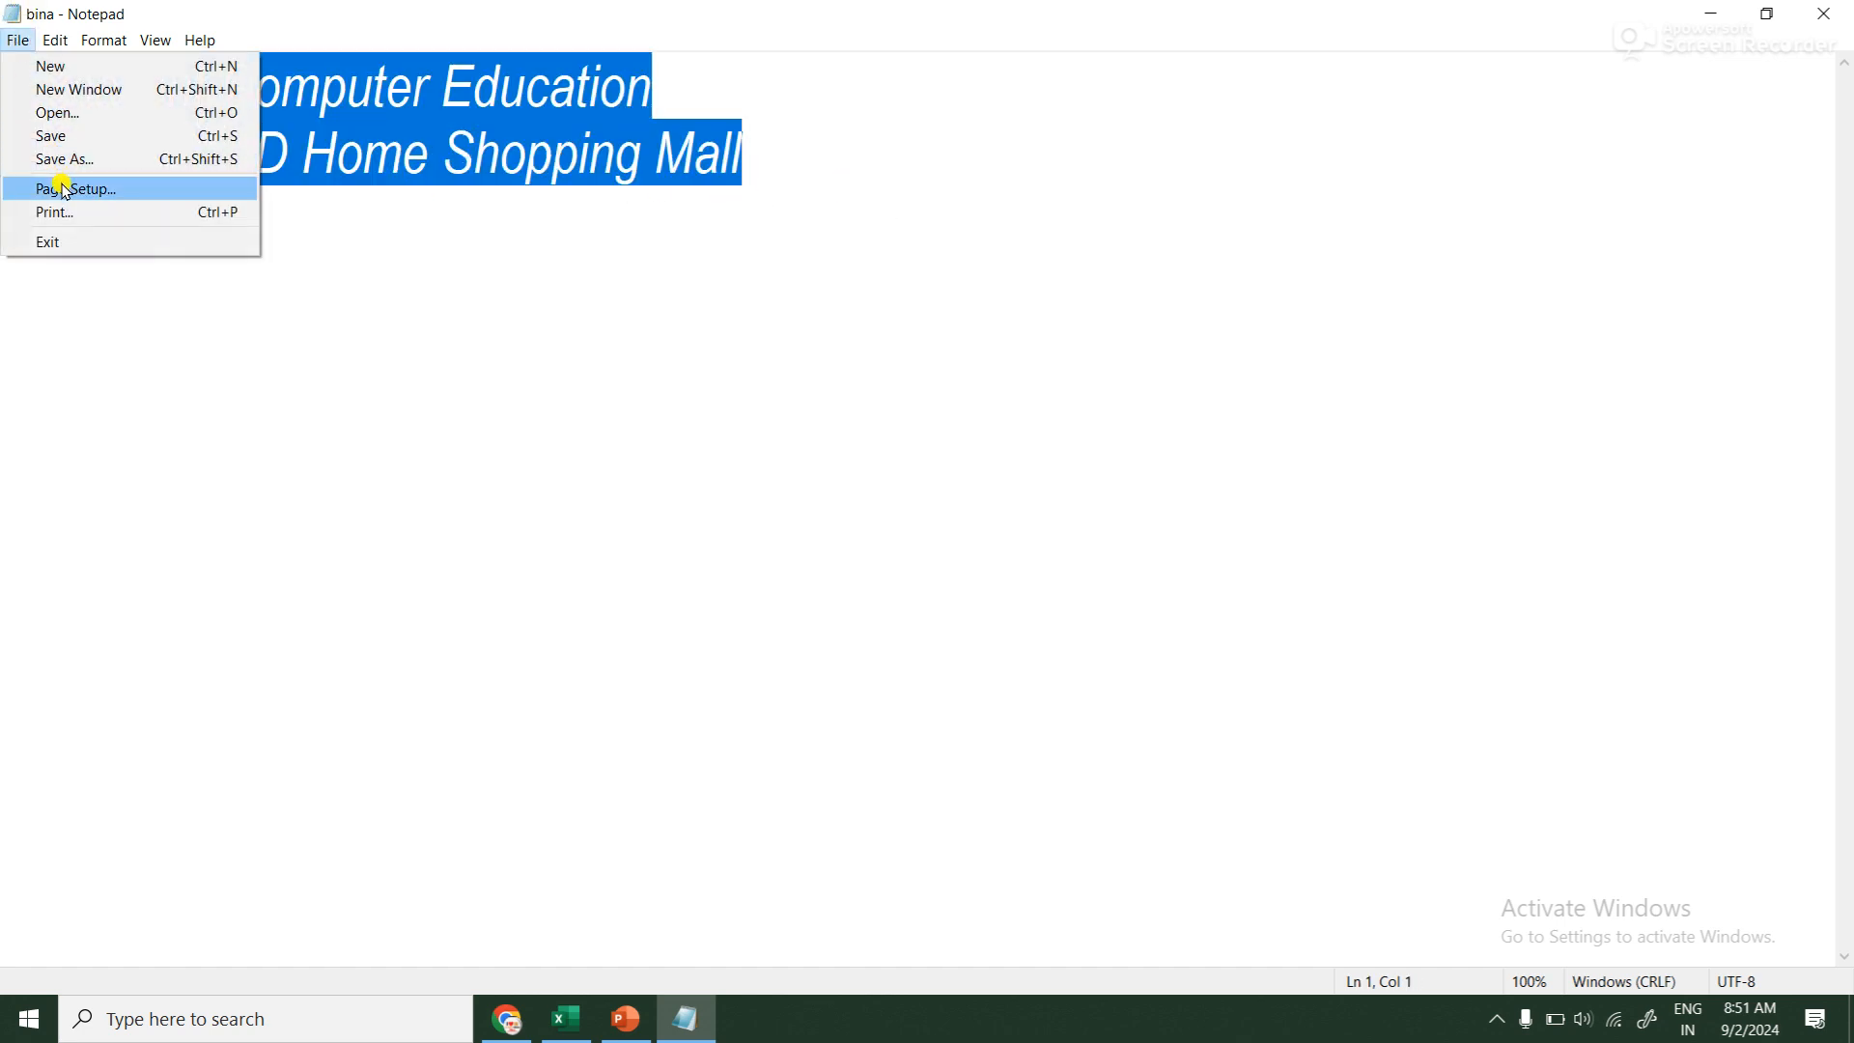
click(68, 189)
drag(377, 70, 1111, 194)
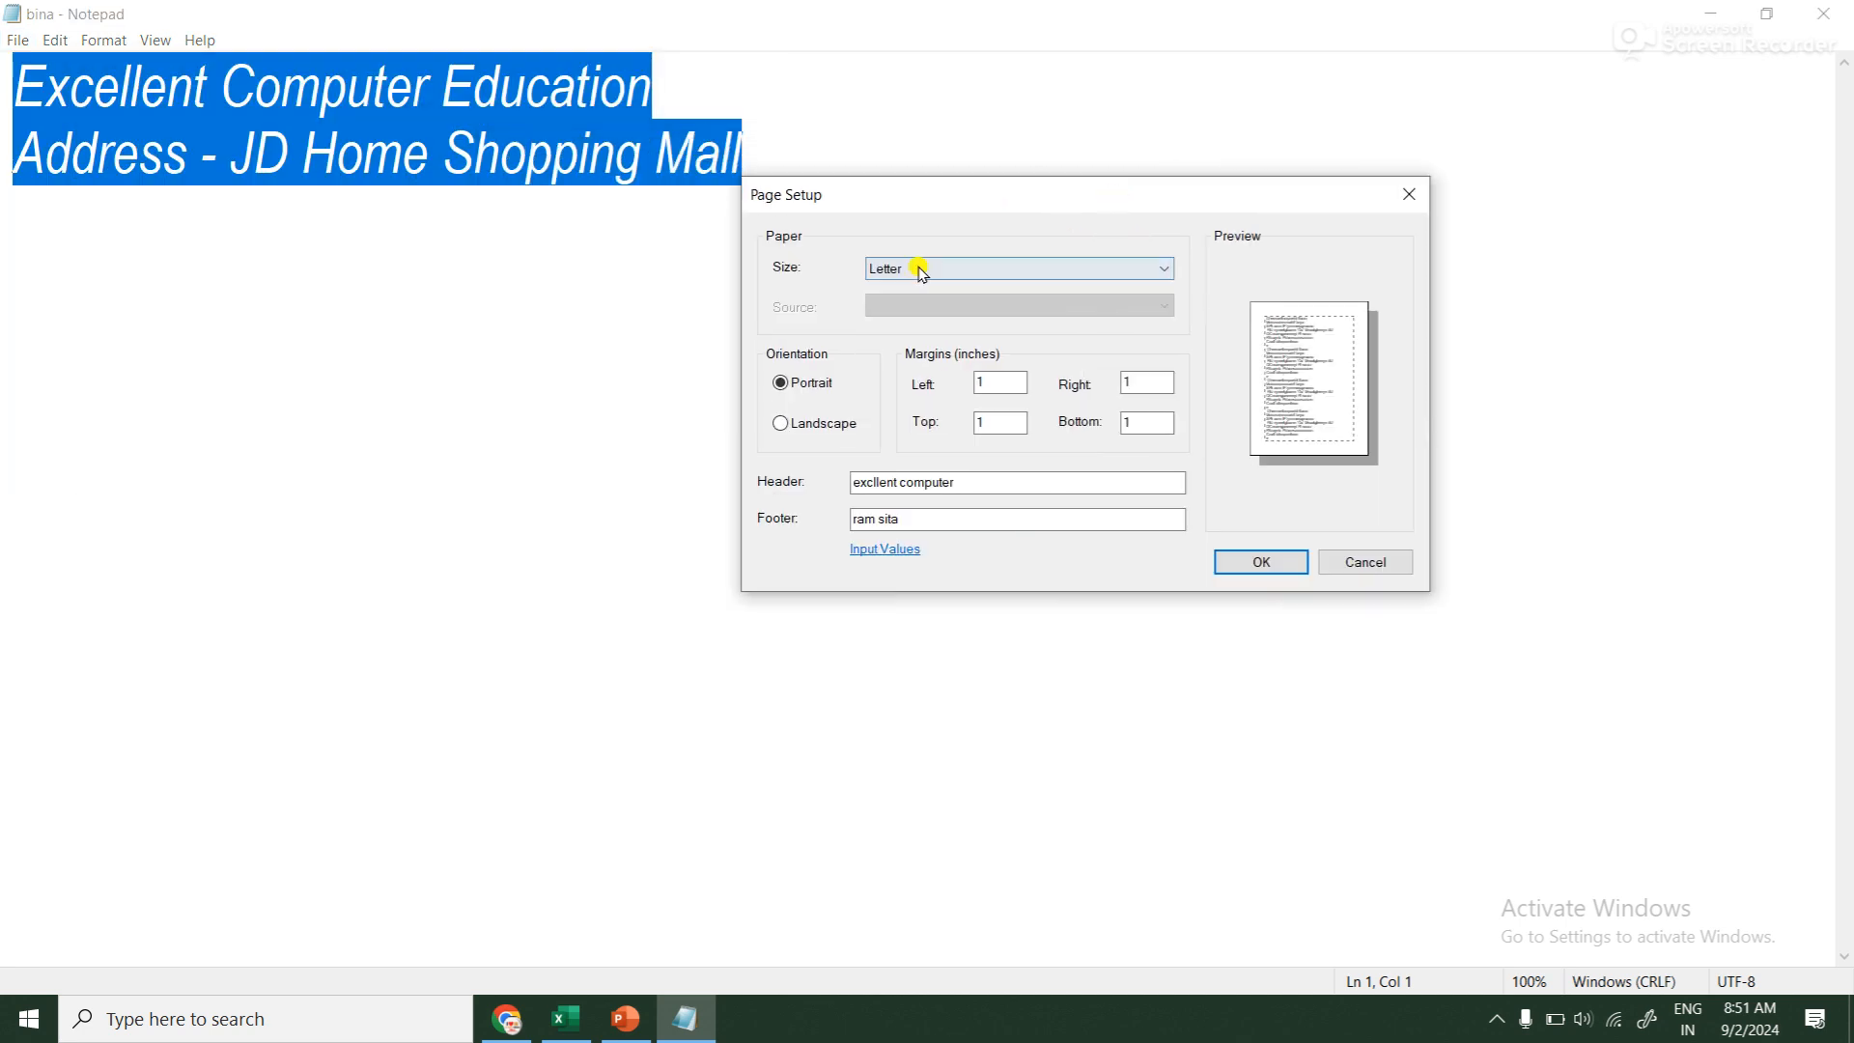
Try the B4 (JIS), B5 (JIS) and Statement paper sizes in the page setup preview
click(988, 271)
click(954, 336)
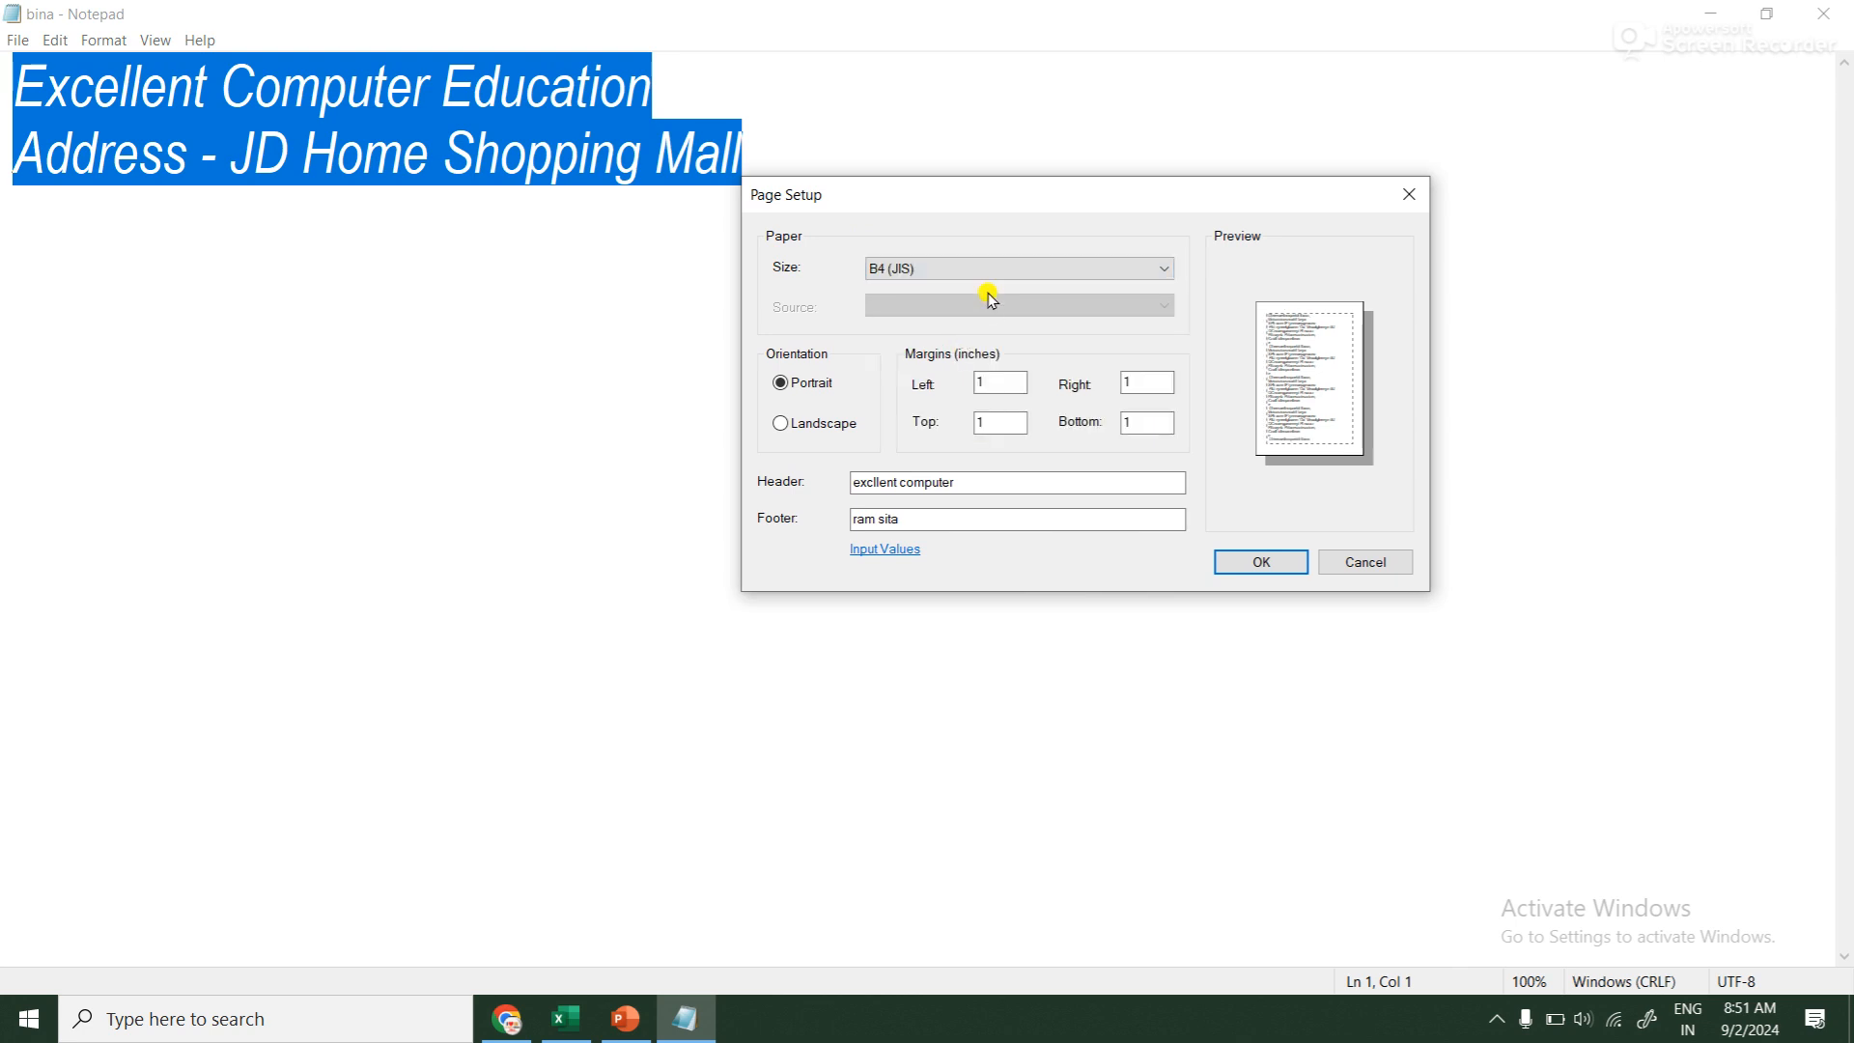
click(1110, 272)
click(1076, 348)
click(1110, 273)
click(1057, 415)
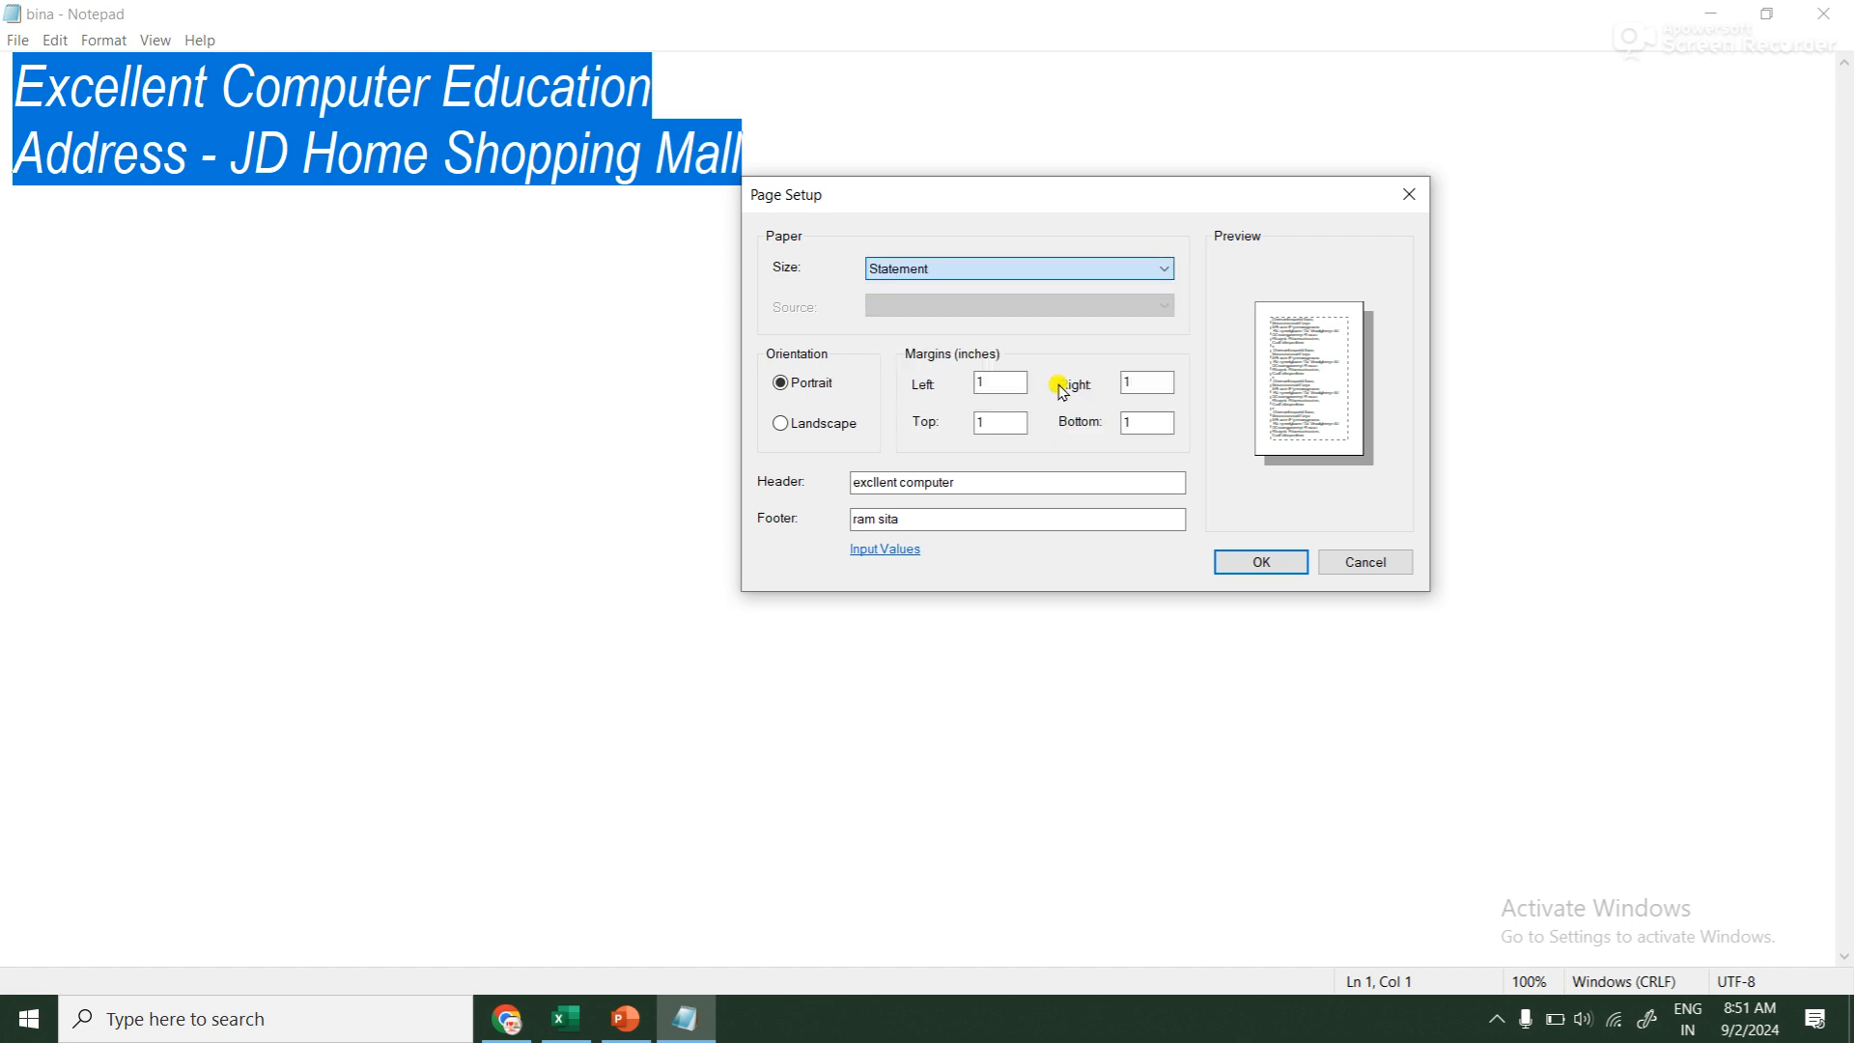
Set the paper size to A4 and the orientation to Portrait after trying Landscape
click(1051, 275)
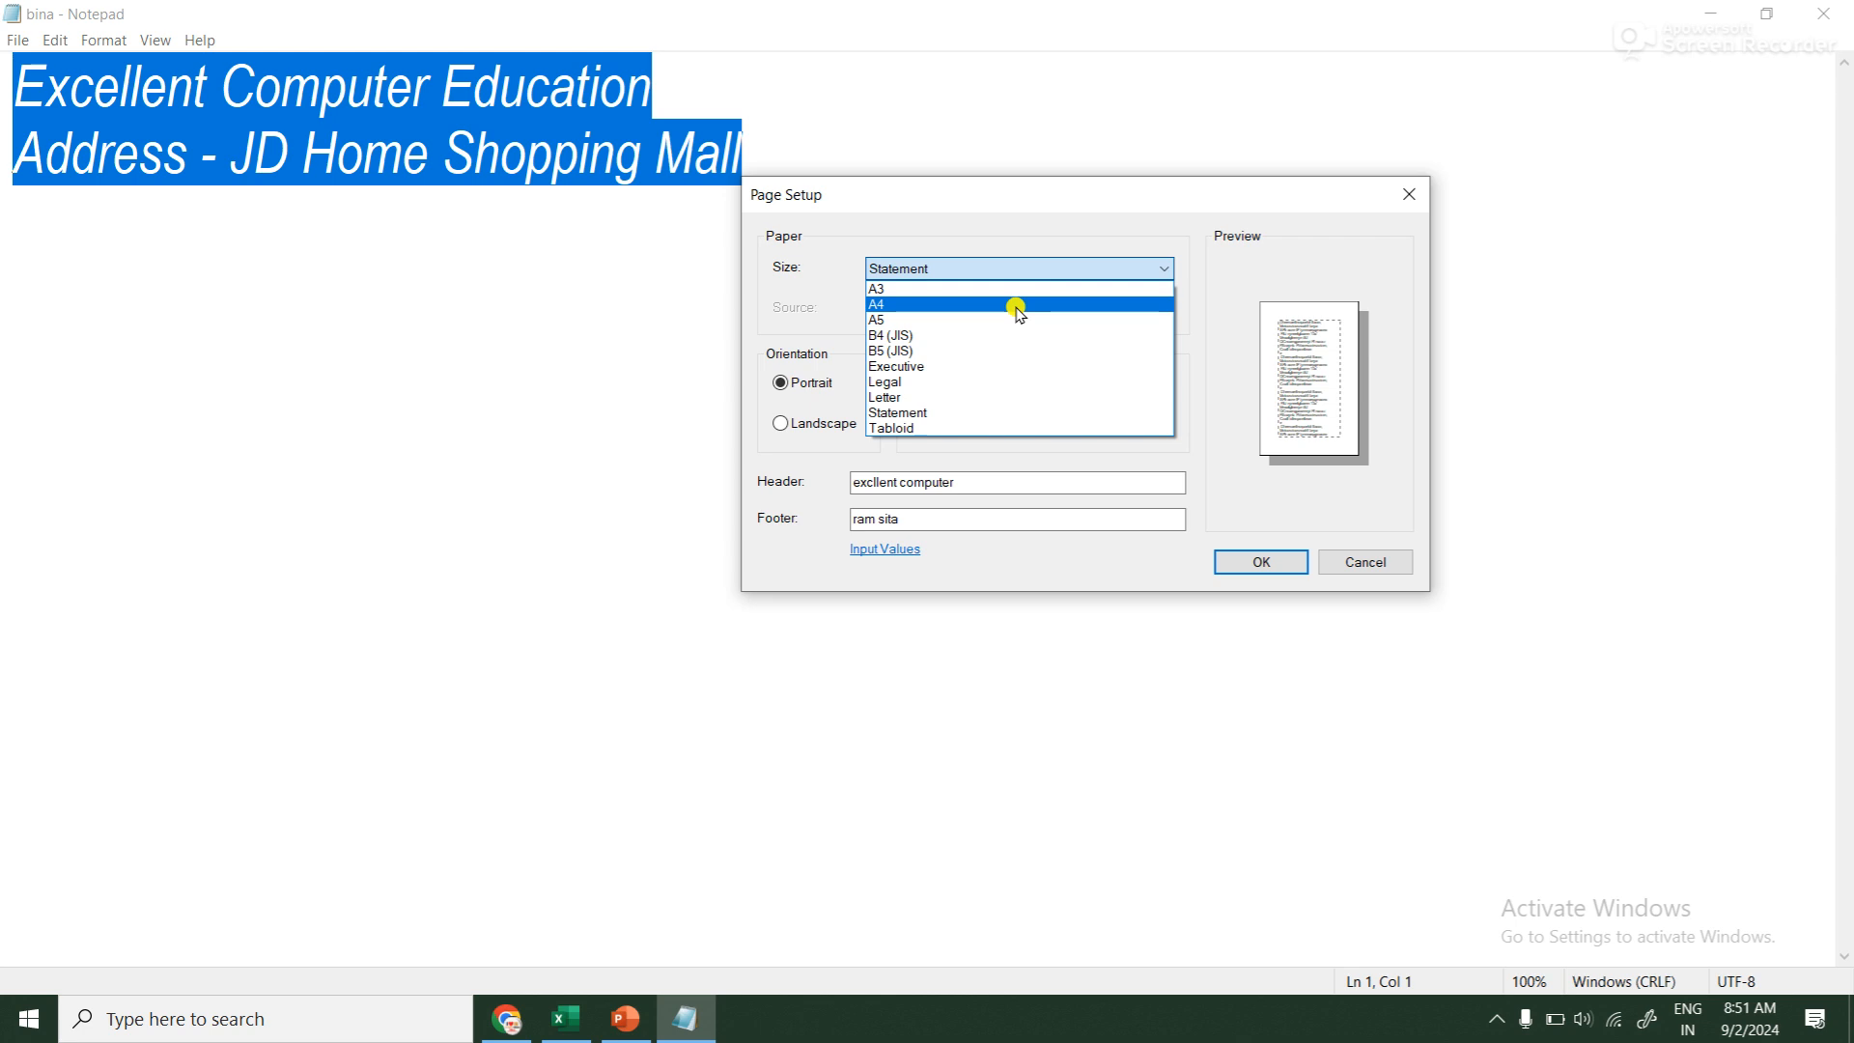
click(1017, 307)
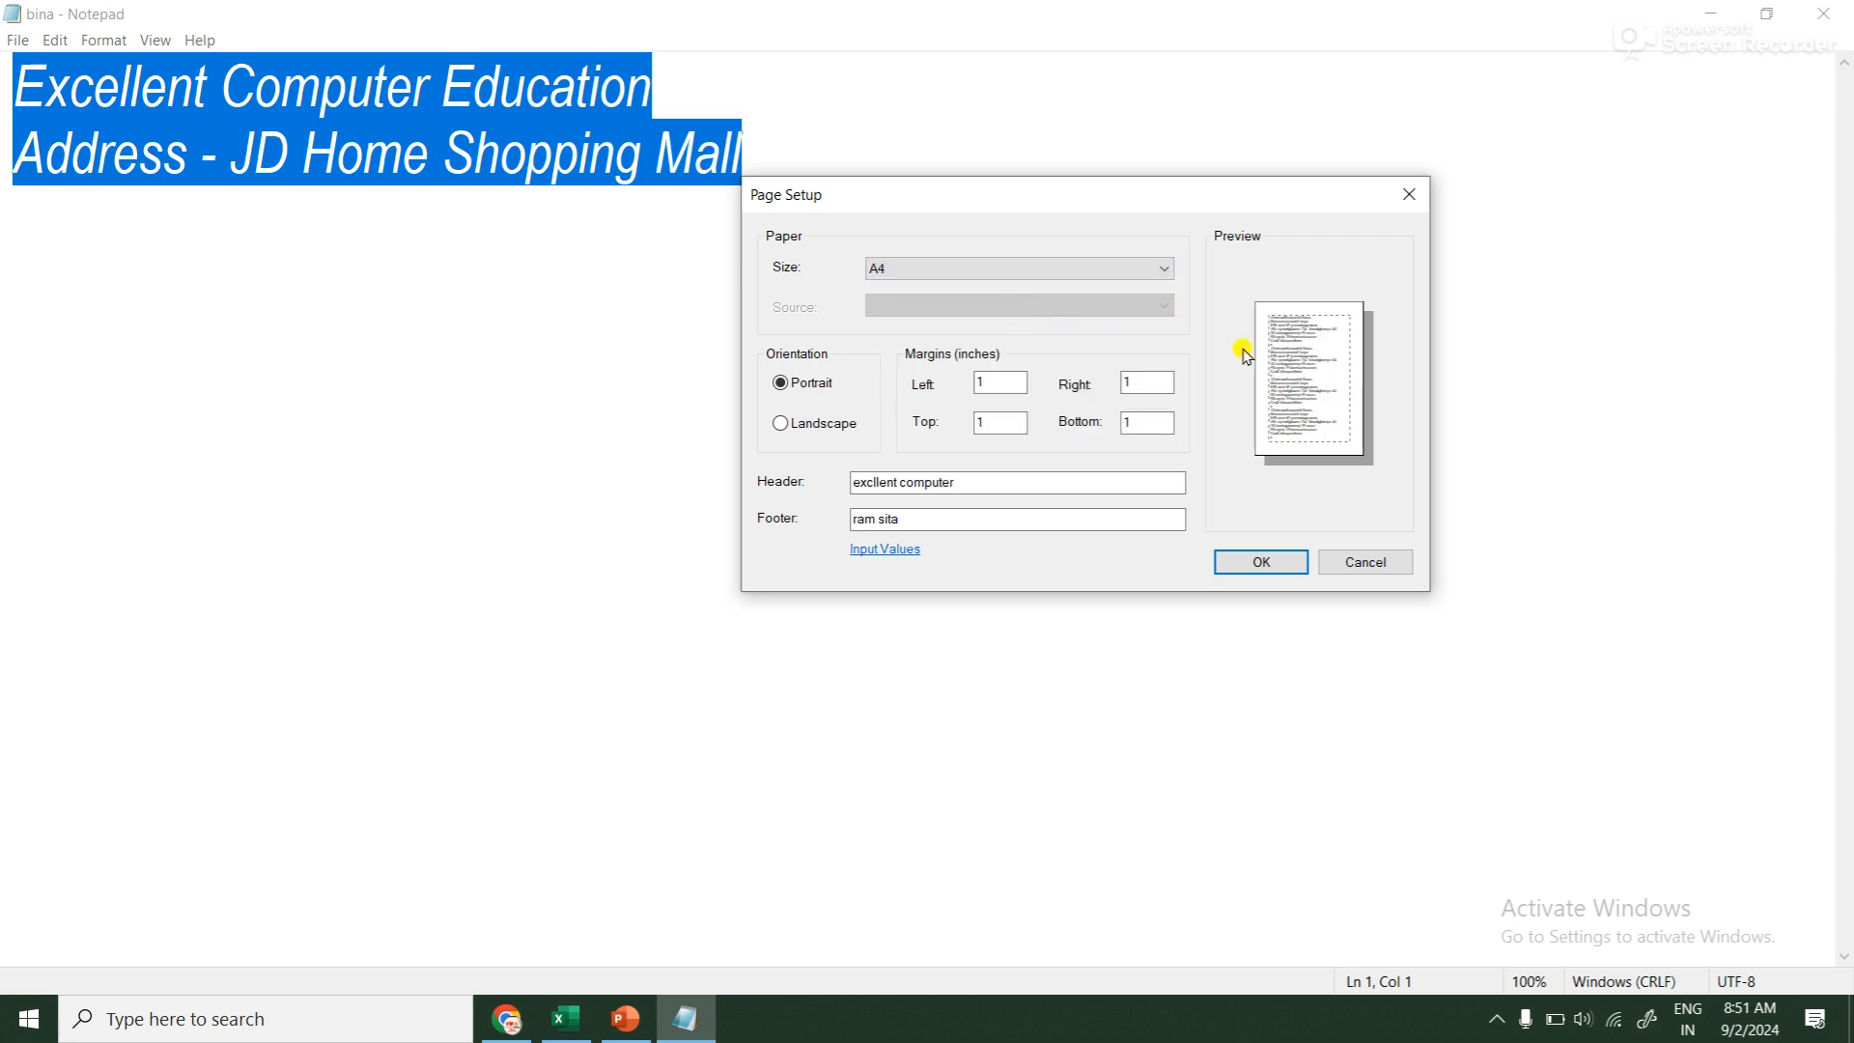
click(824, 425)
click(817, 383)
Try a 2-inch left margin and a 2-inch right margin, resetting each to 1 inch
double_click(987, 382)
text(2)
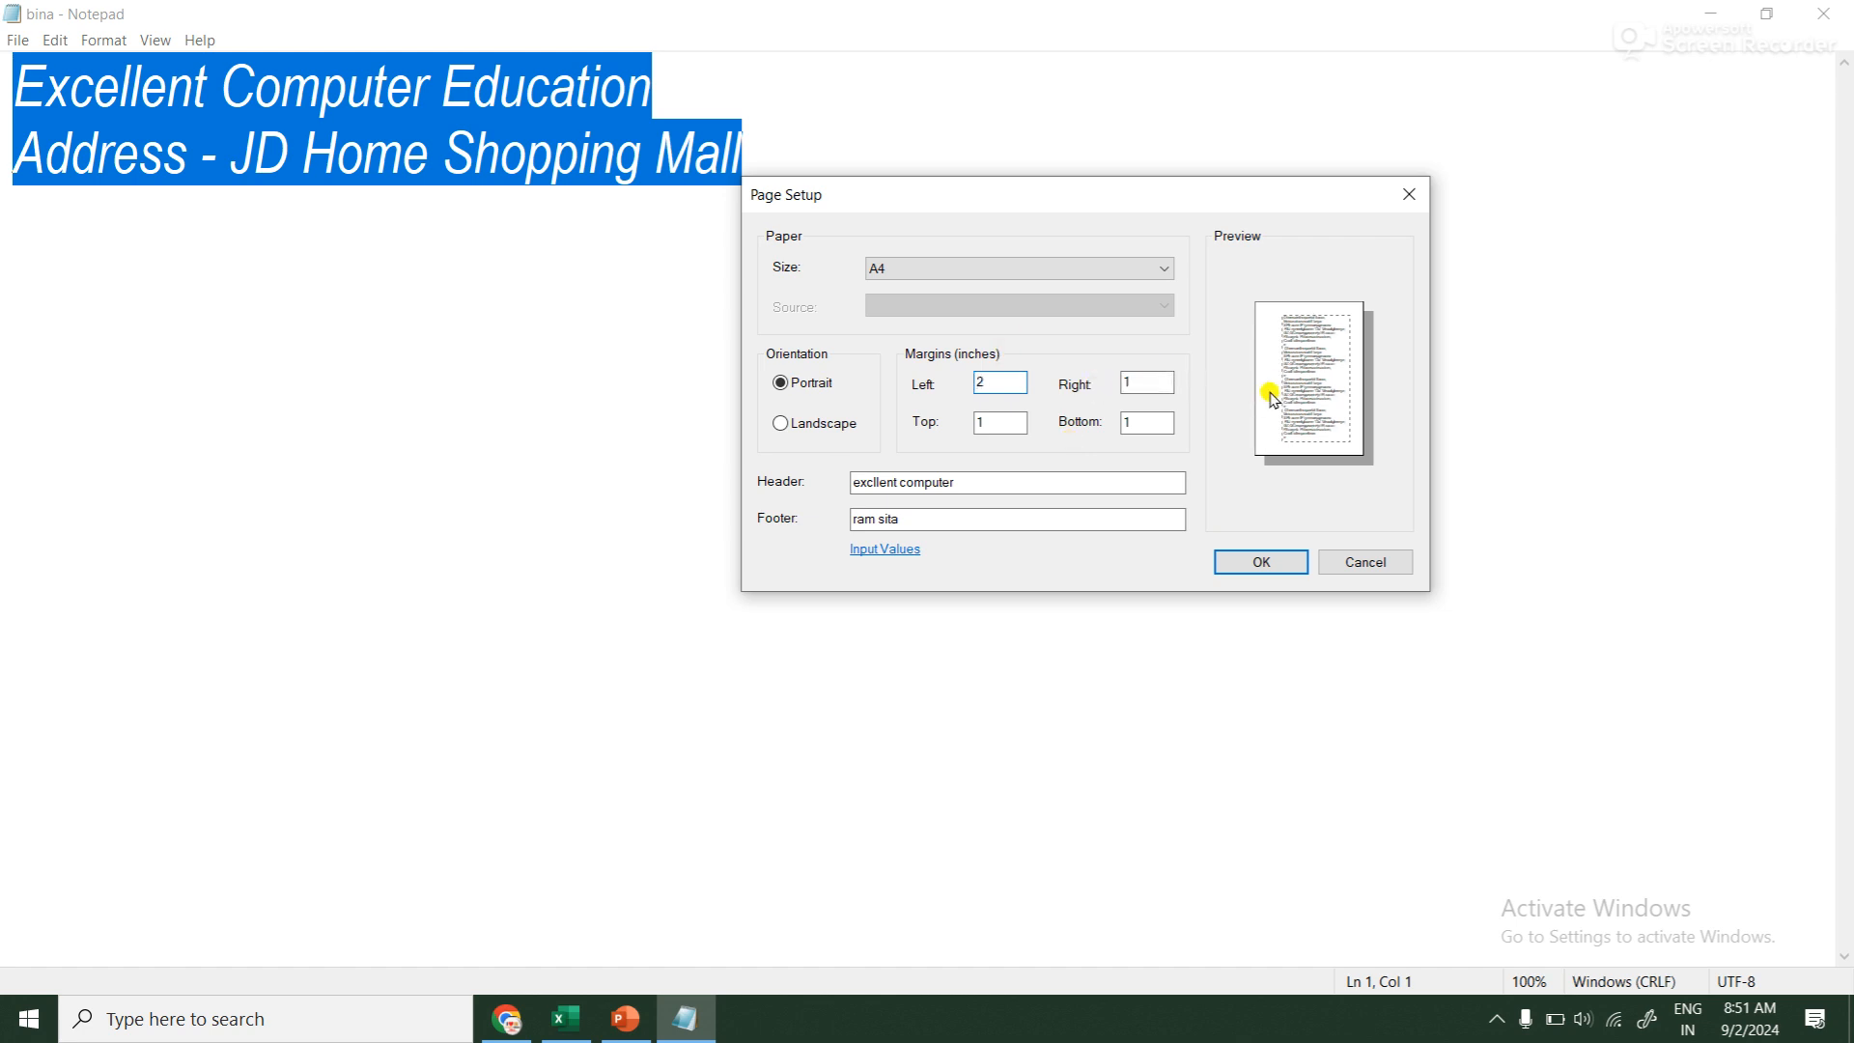
key(BackSpace)
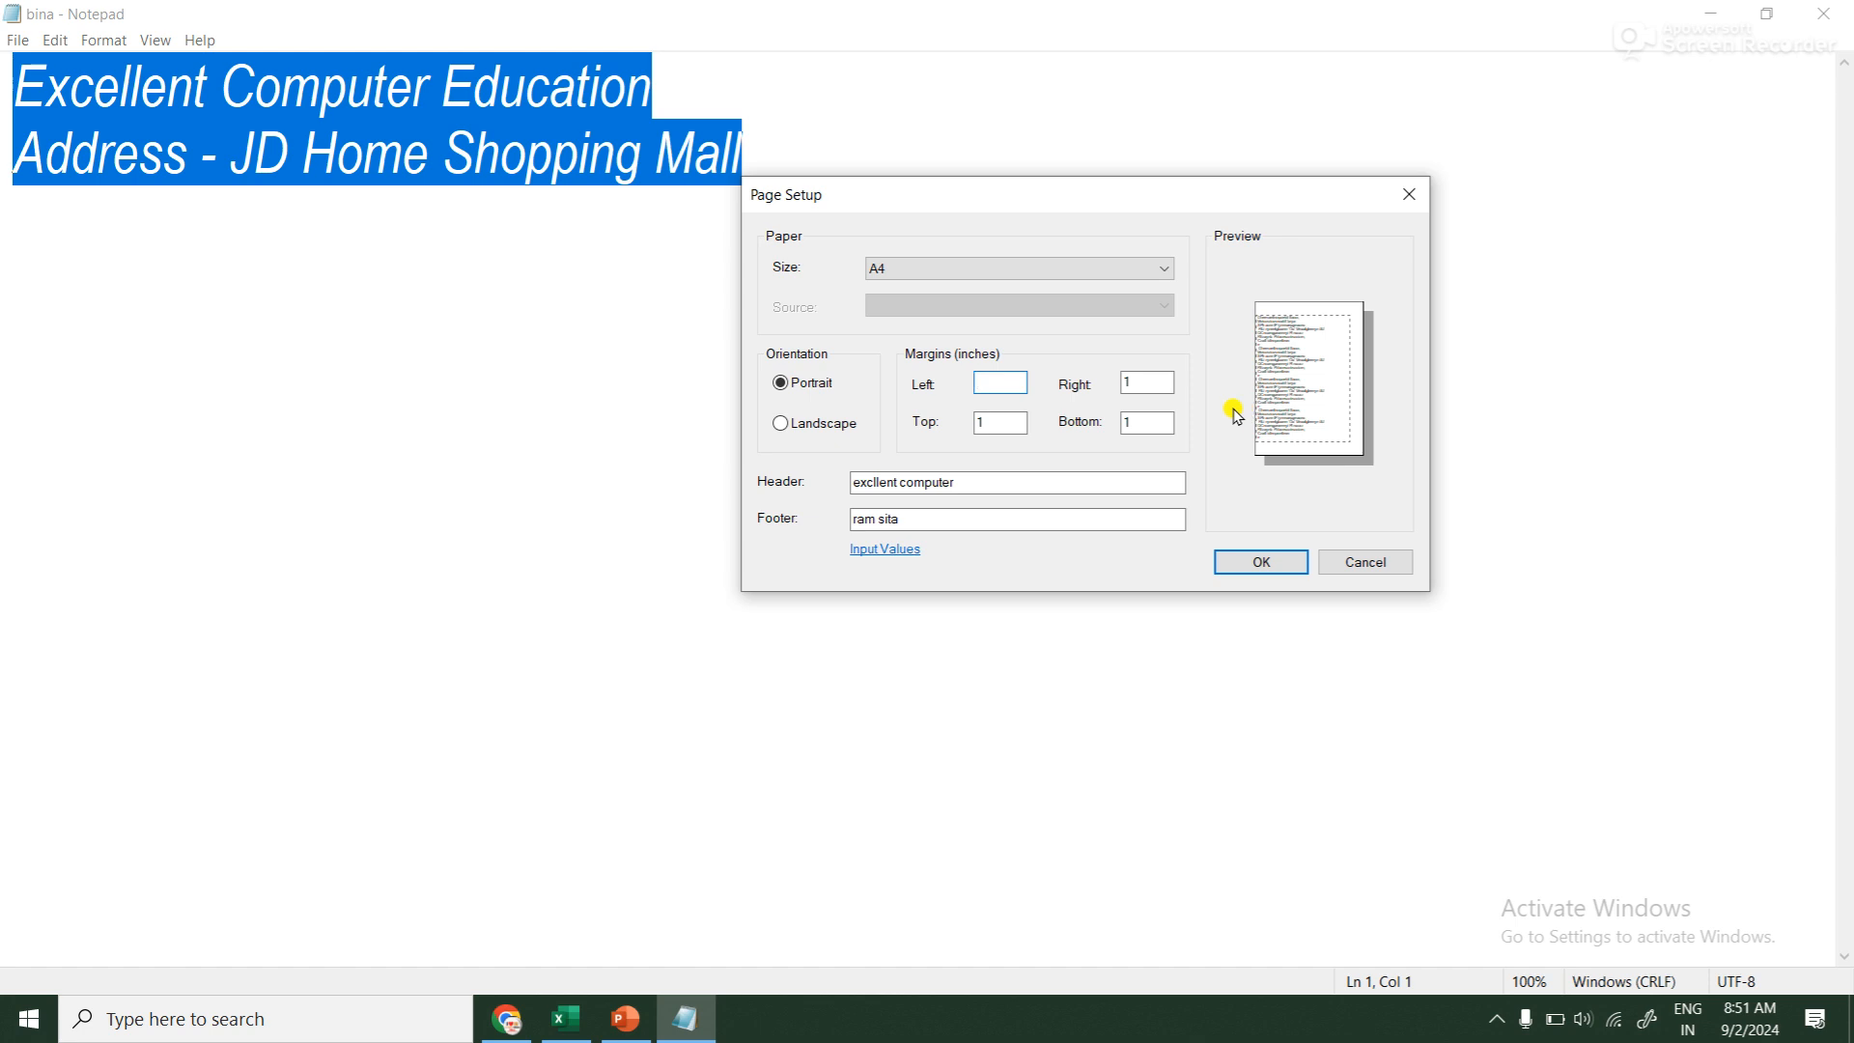
text(1)
key(Tab)
text(2)
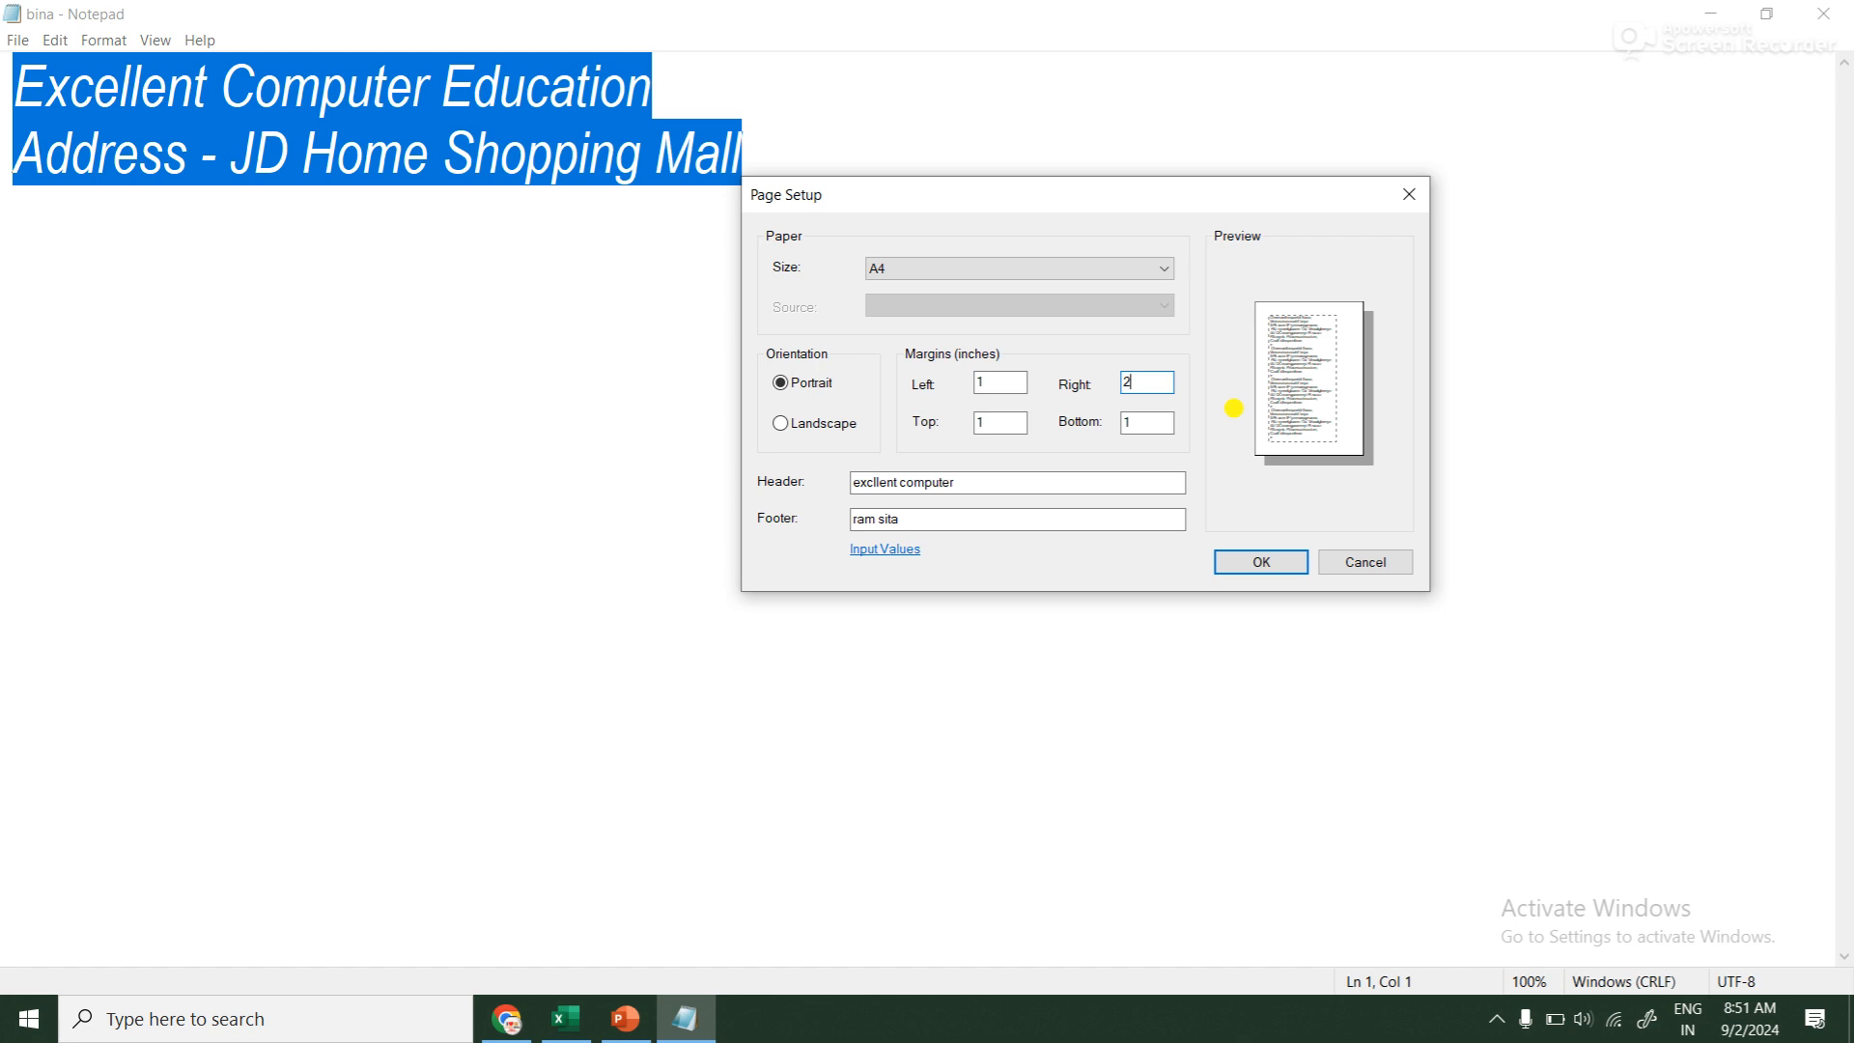
key(BackSpace)
text(1)
Set the page's top and right margins to 0.5 inch each
key(Tab)
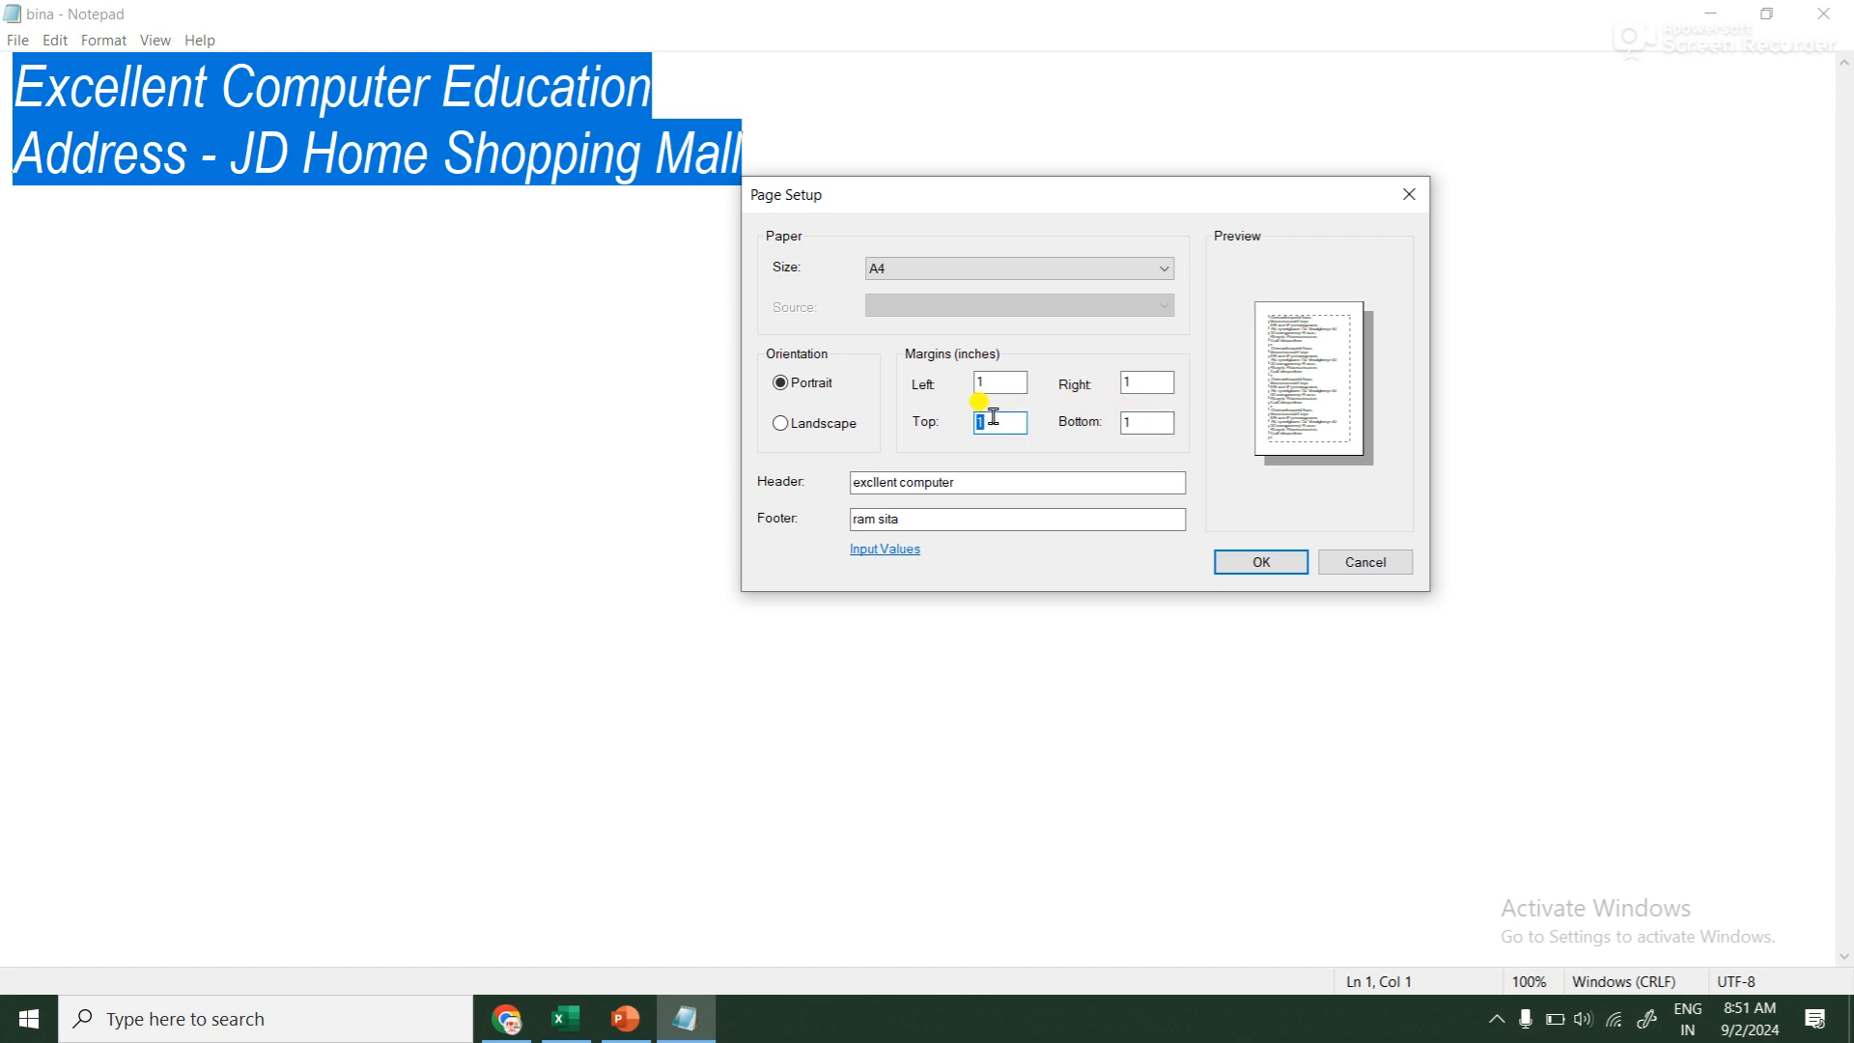
key(BackSpace)
text(0.5)
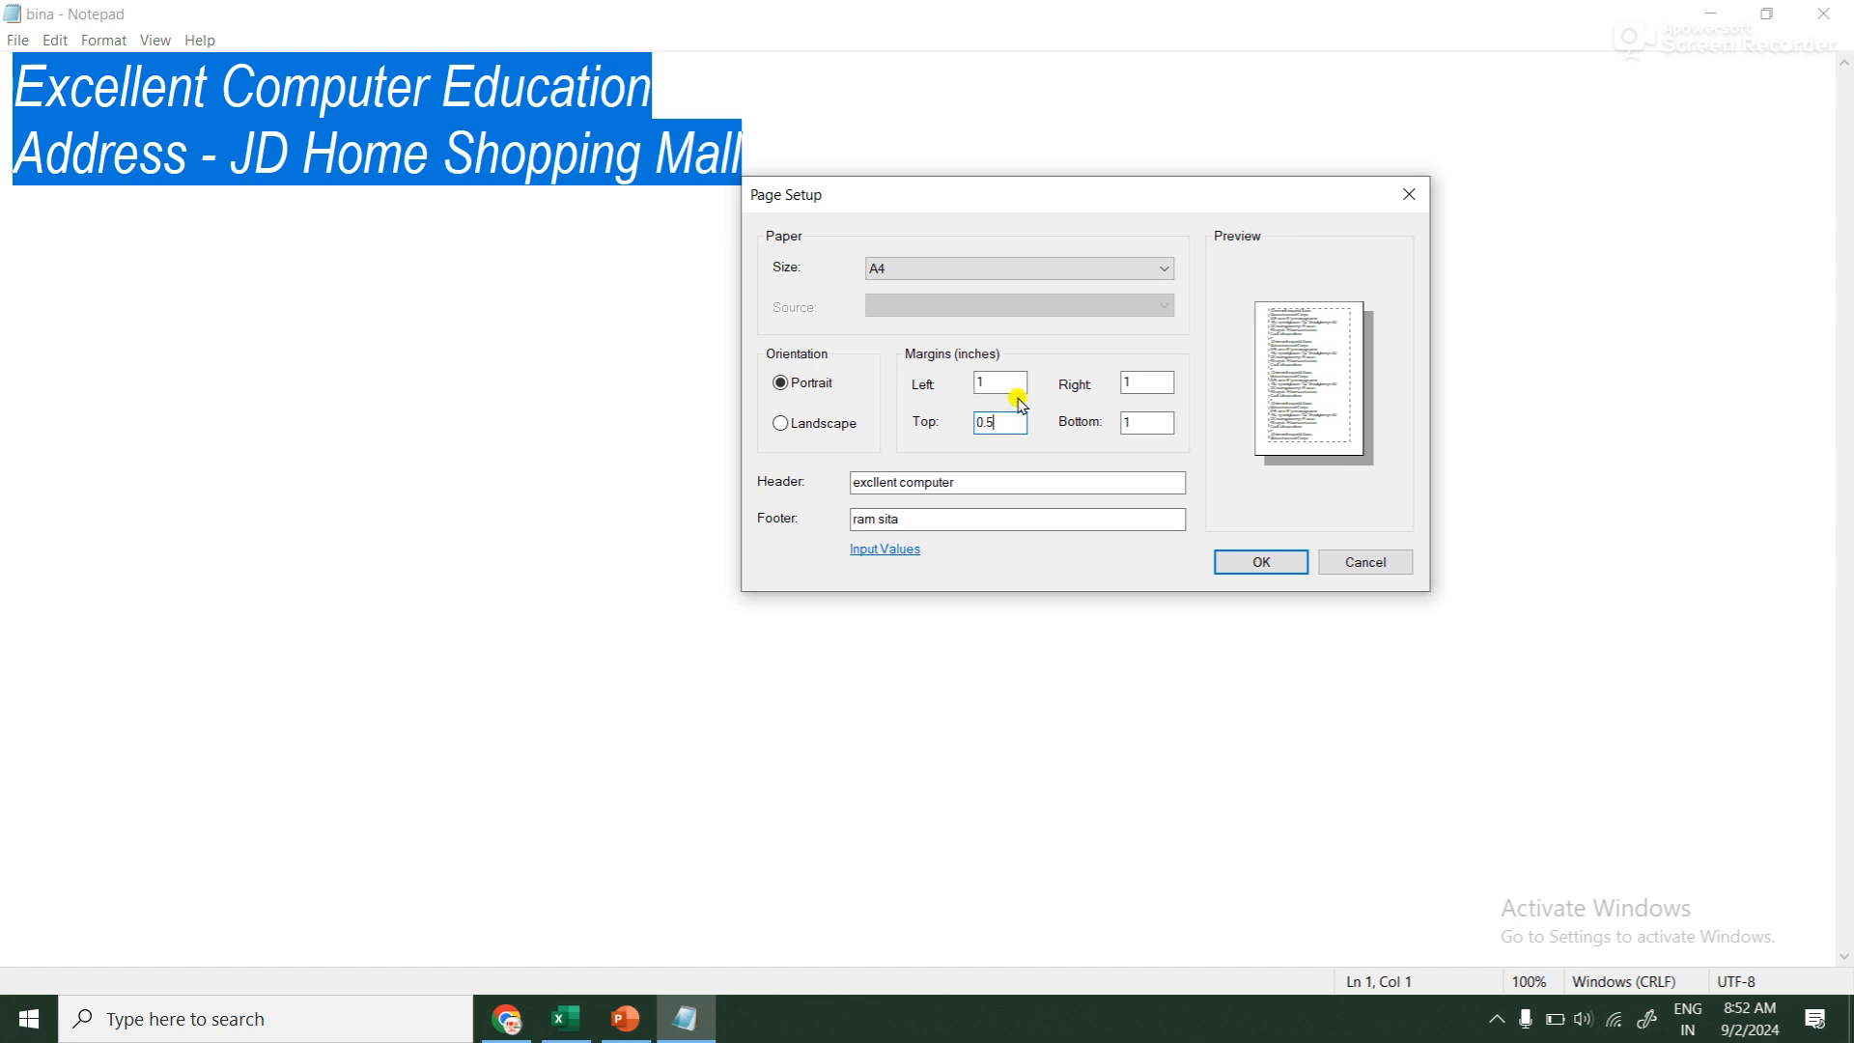
key(Tab)
text(0)
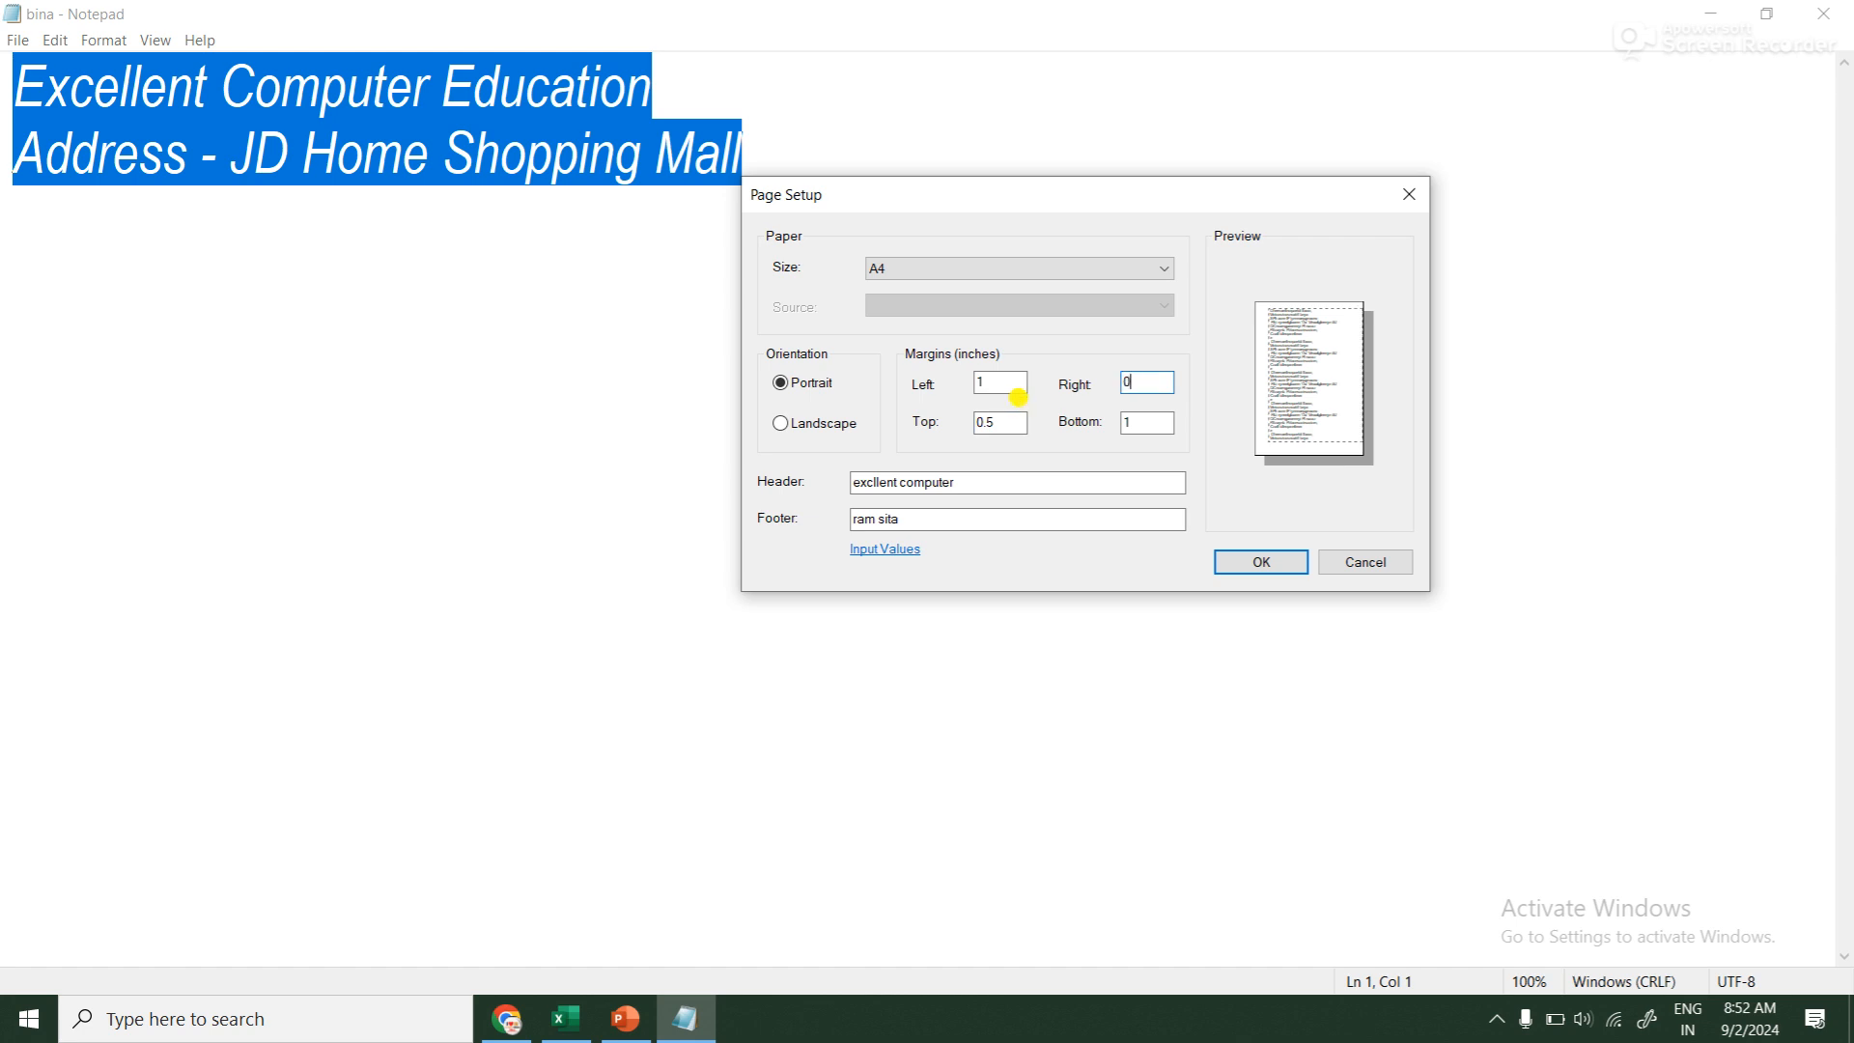
text(.5)
Set the page's left and bottom margins to 0.5 inch each
drag(1001, 382, 903, 383)
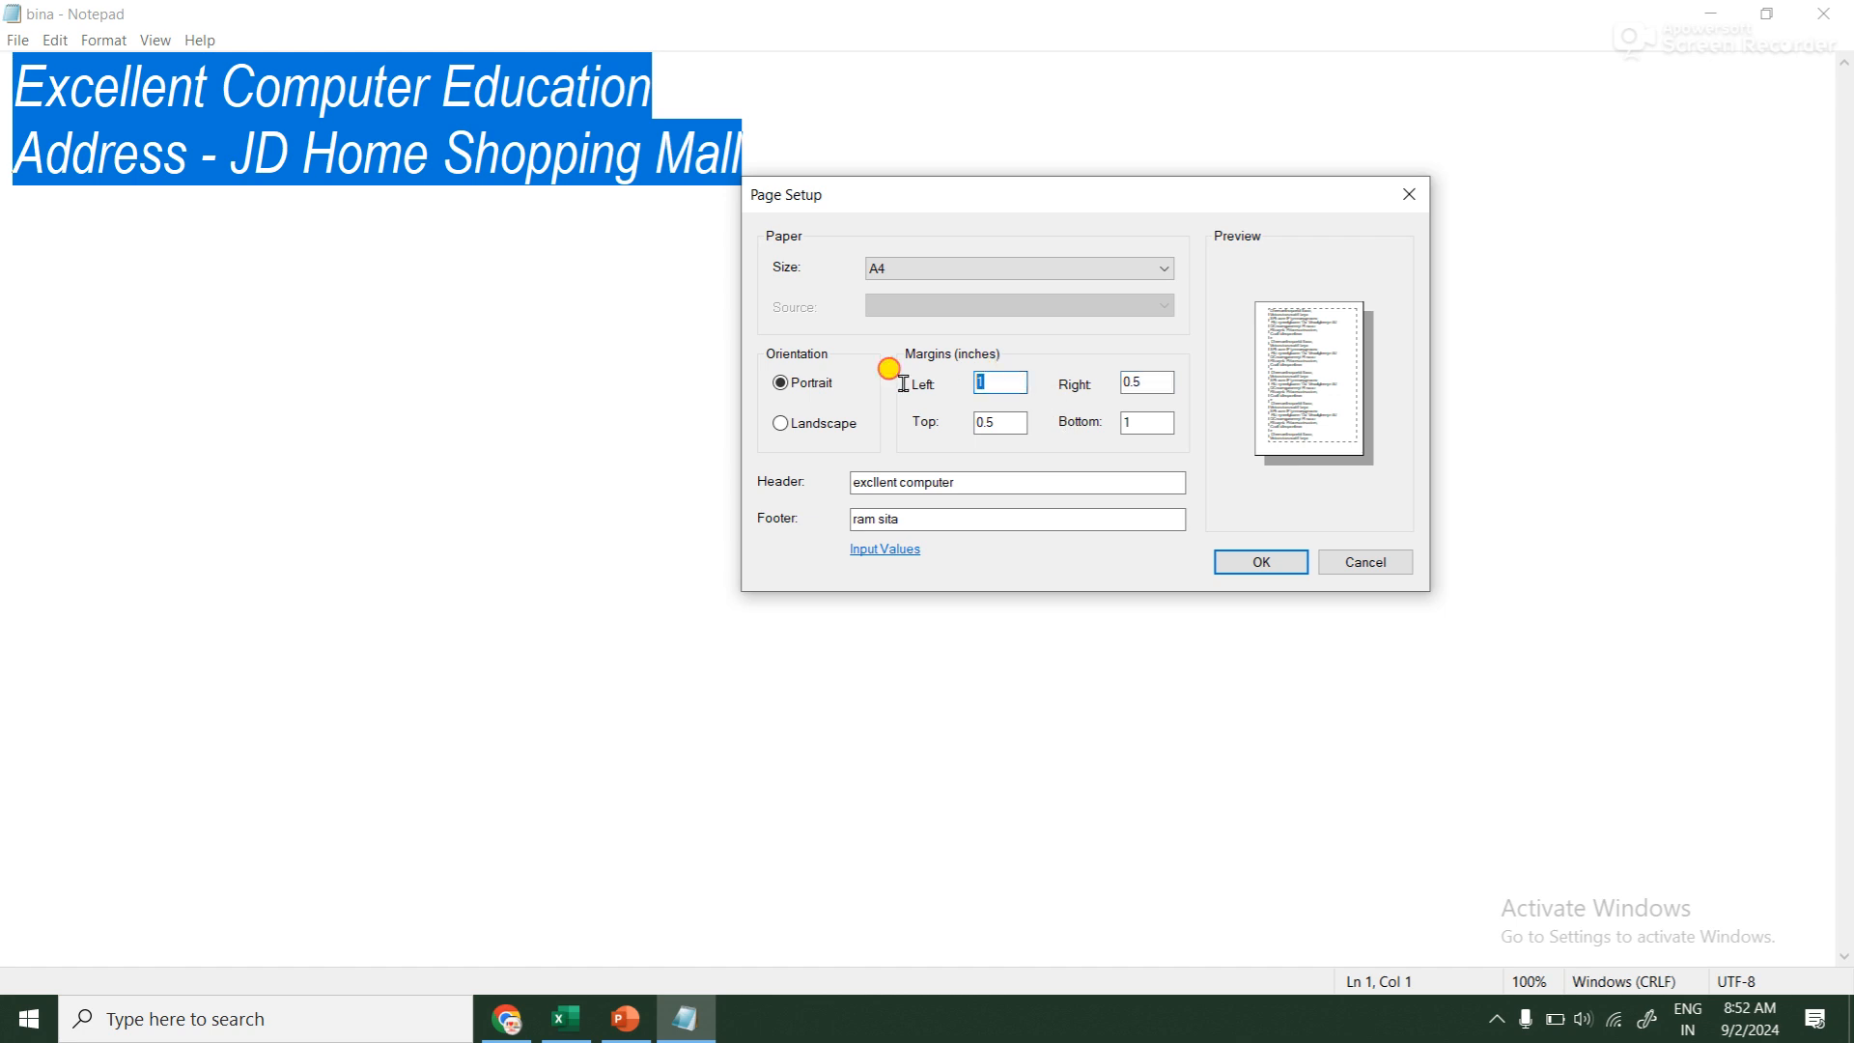
text(0)
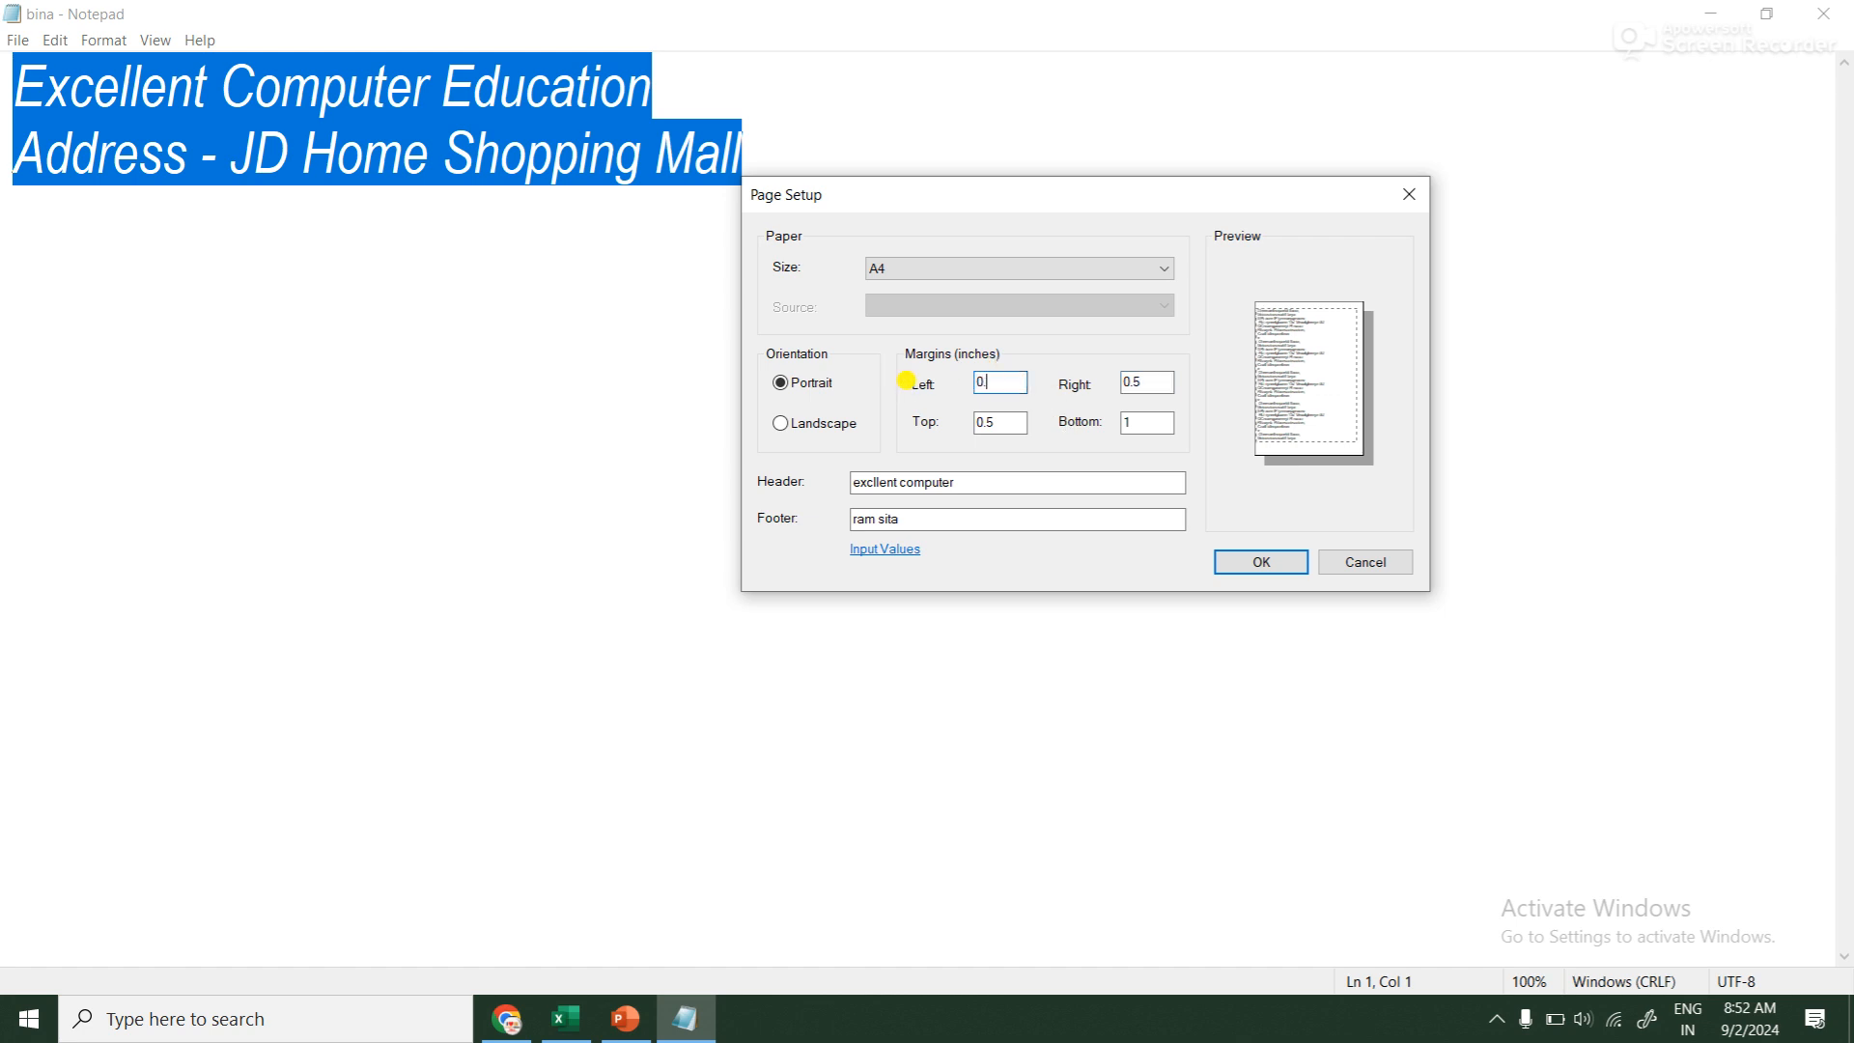
text(.5)
key(Tab)
key(Tab)
key(Tab)
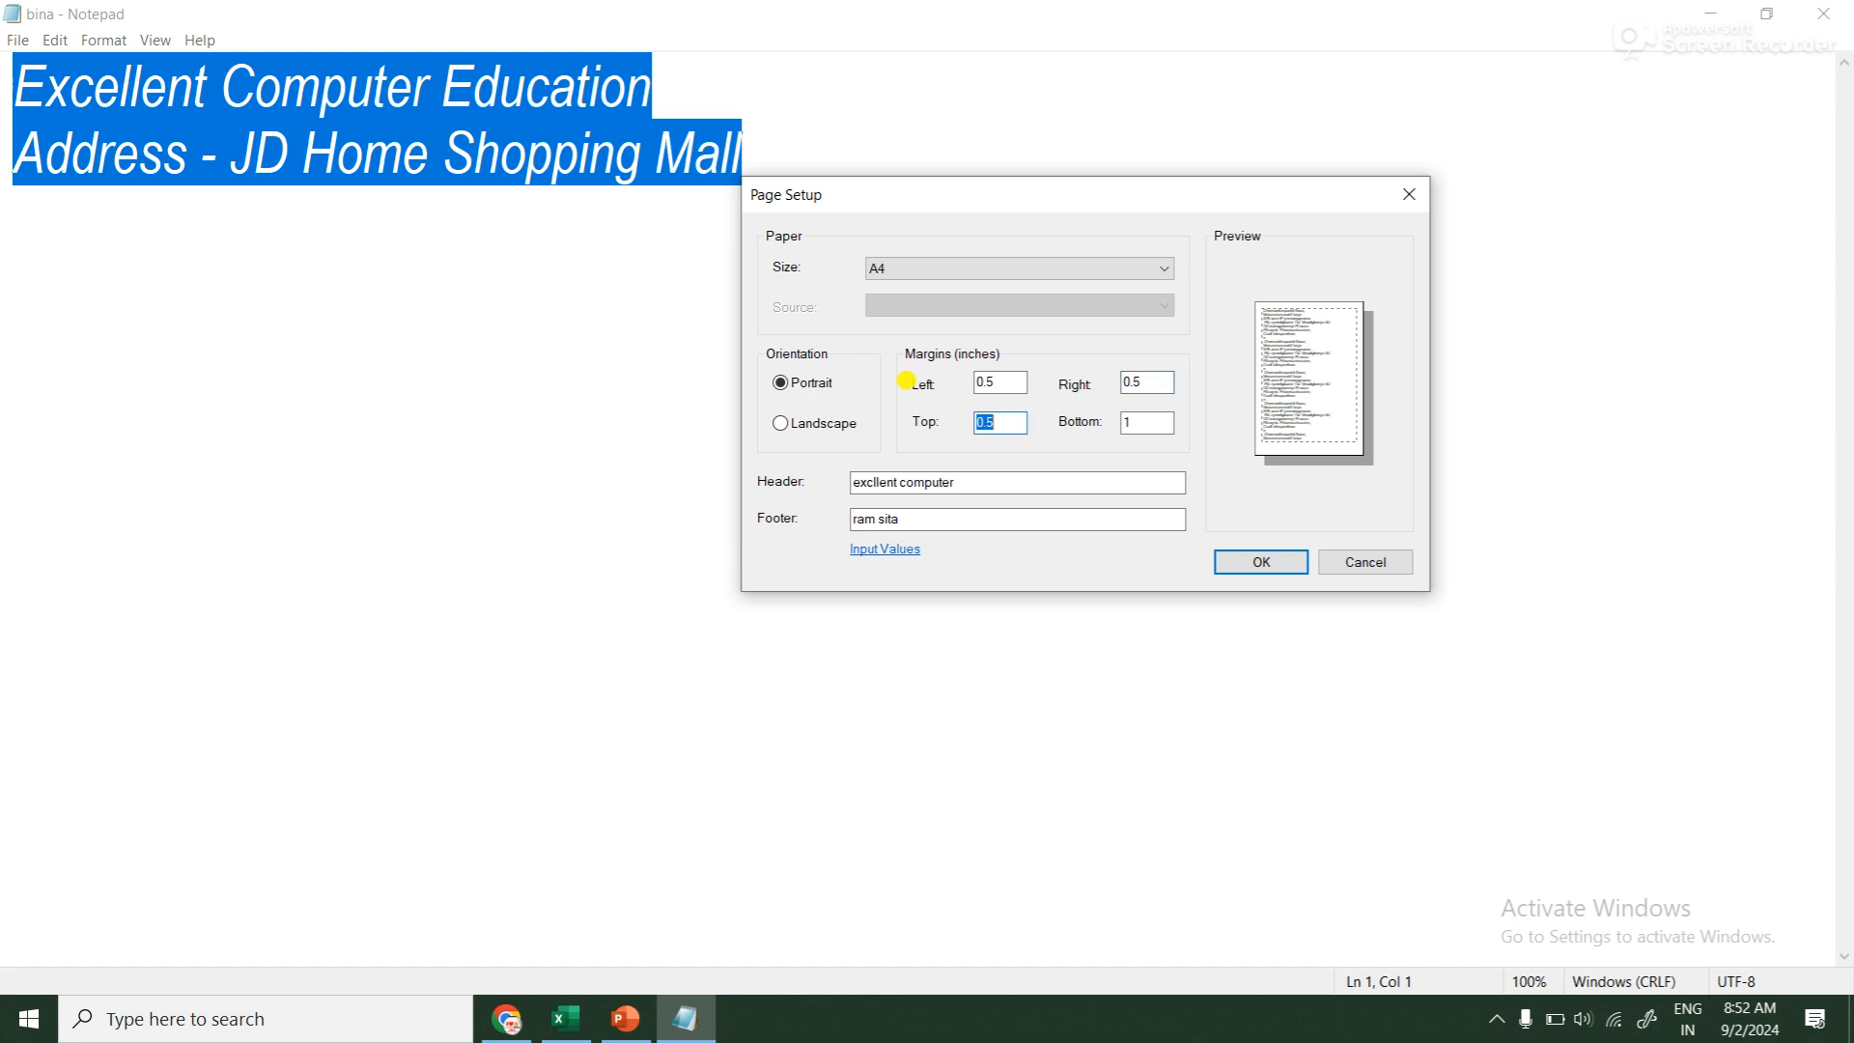
text(0.5)
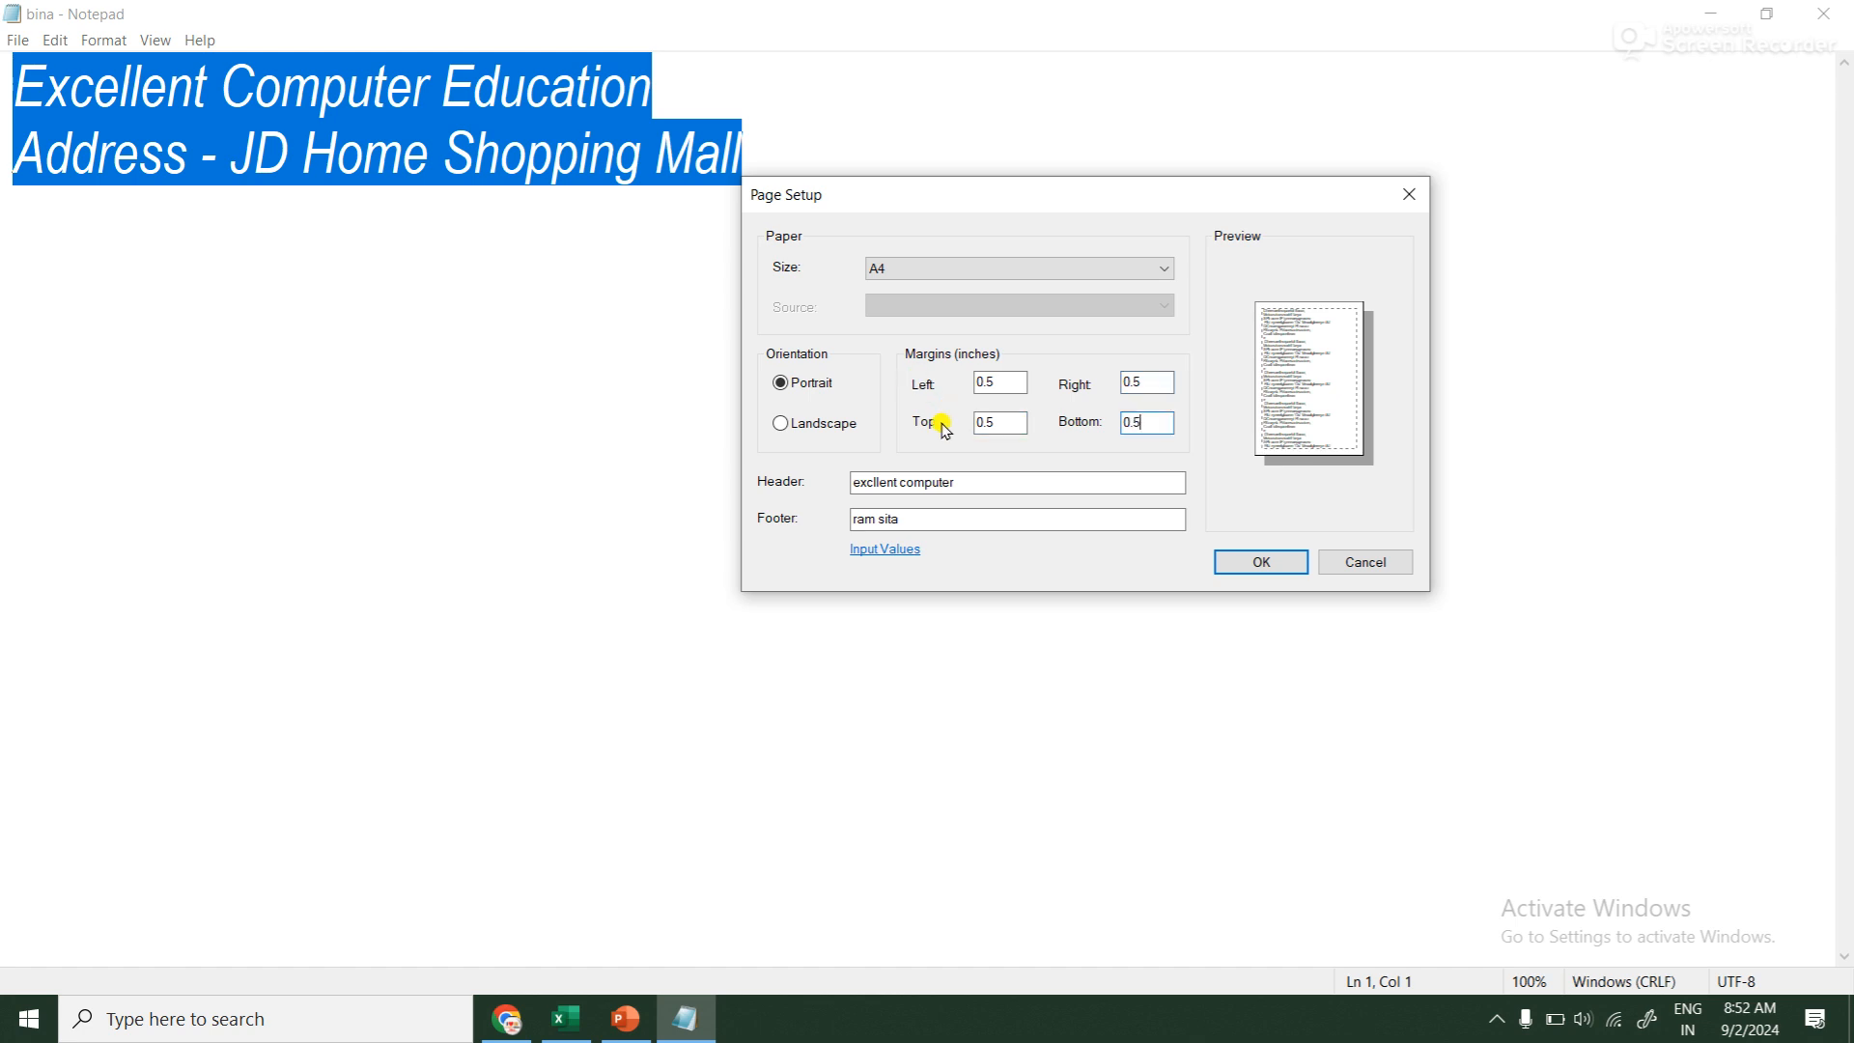
Set the page header to EXCELLENT and the footer to JD HOME MALL, and apply the page setup
drag(969, 475, 811, 477)
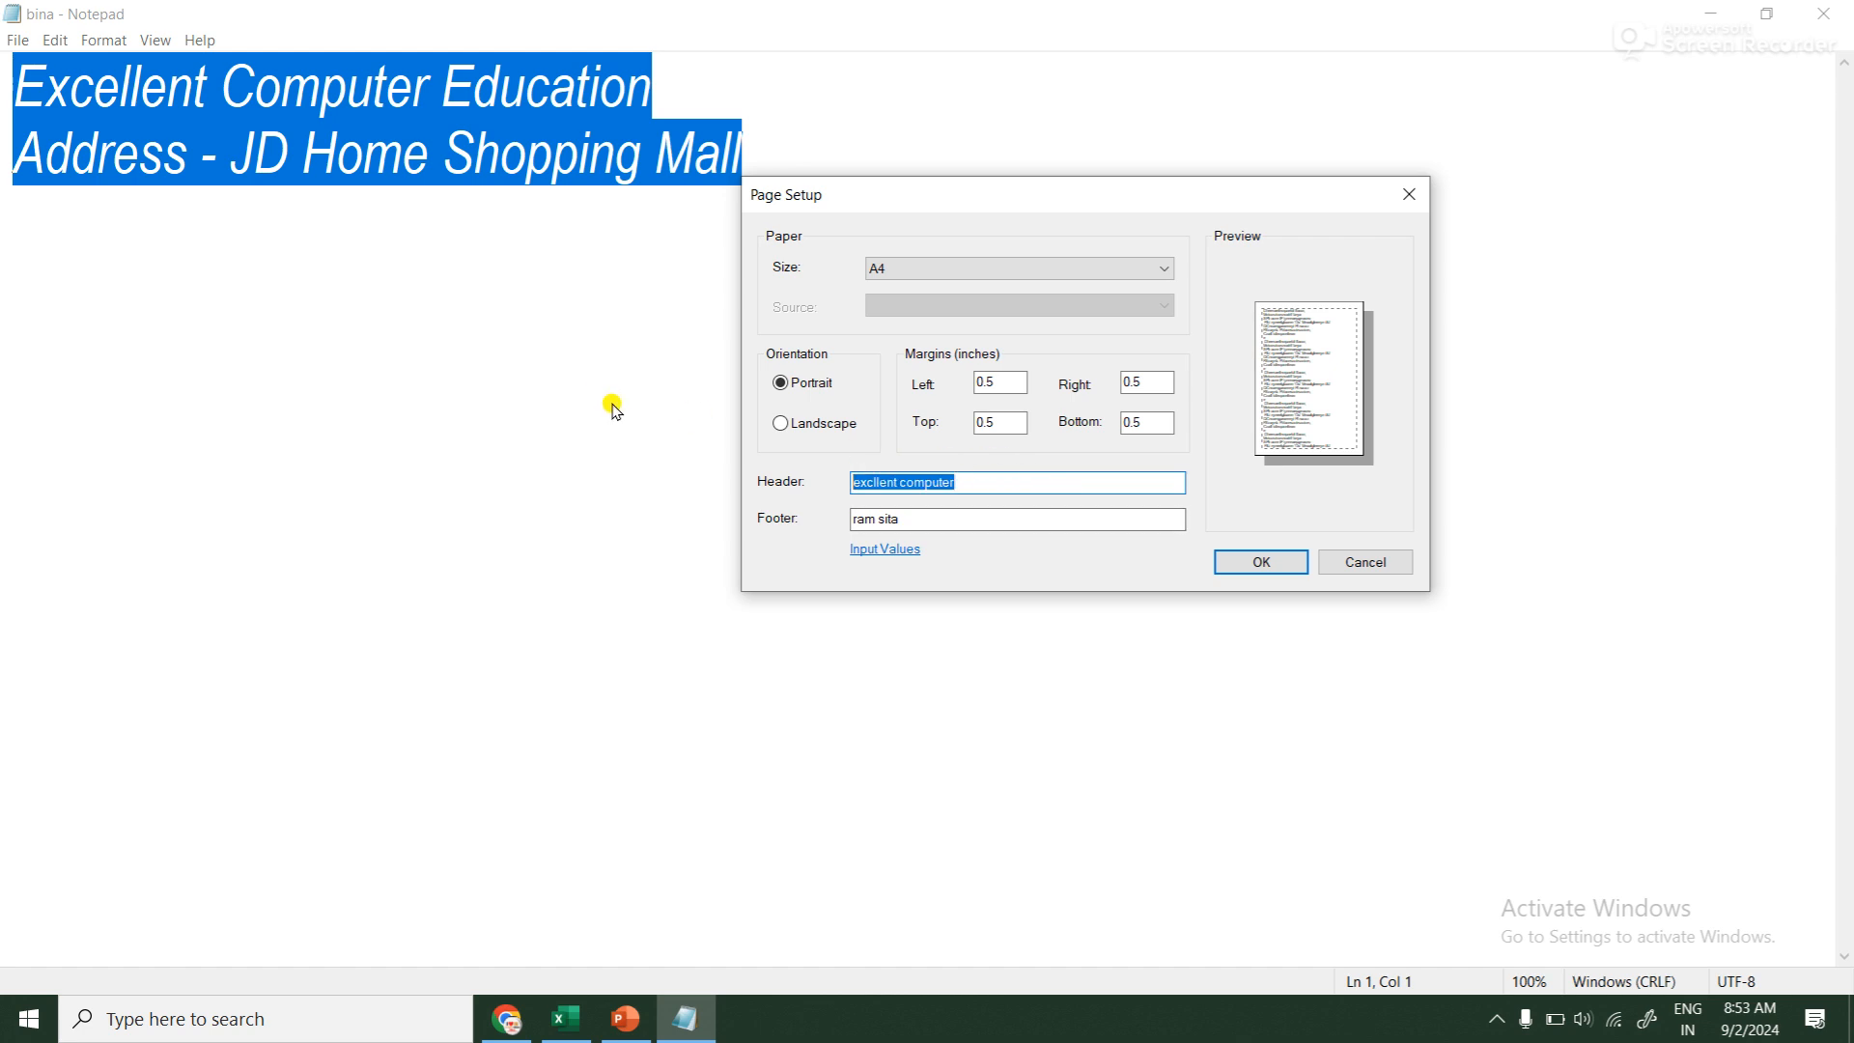
text(EXCELLENT)
drag(898, 519, 745, 512)
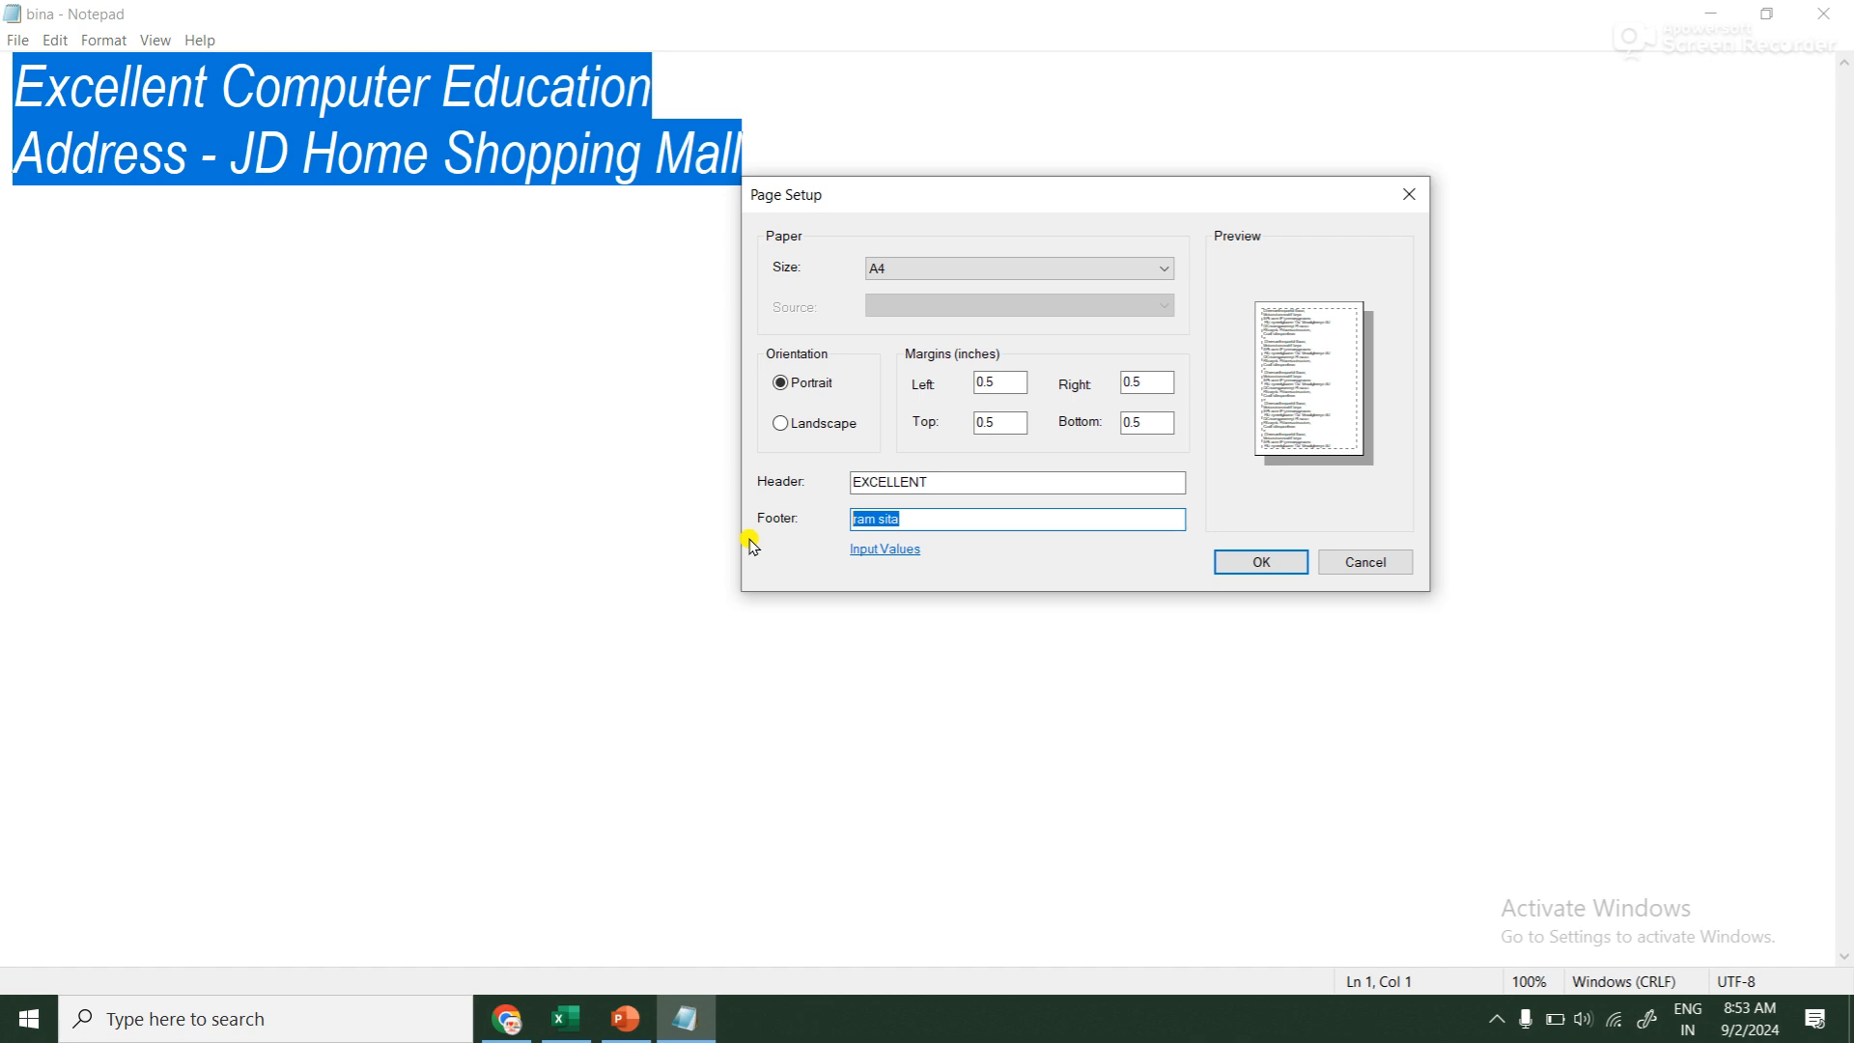
text(JD HOME MALL)
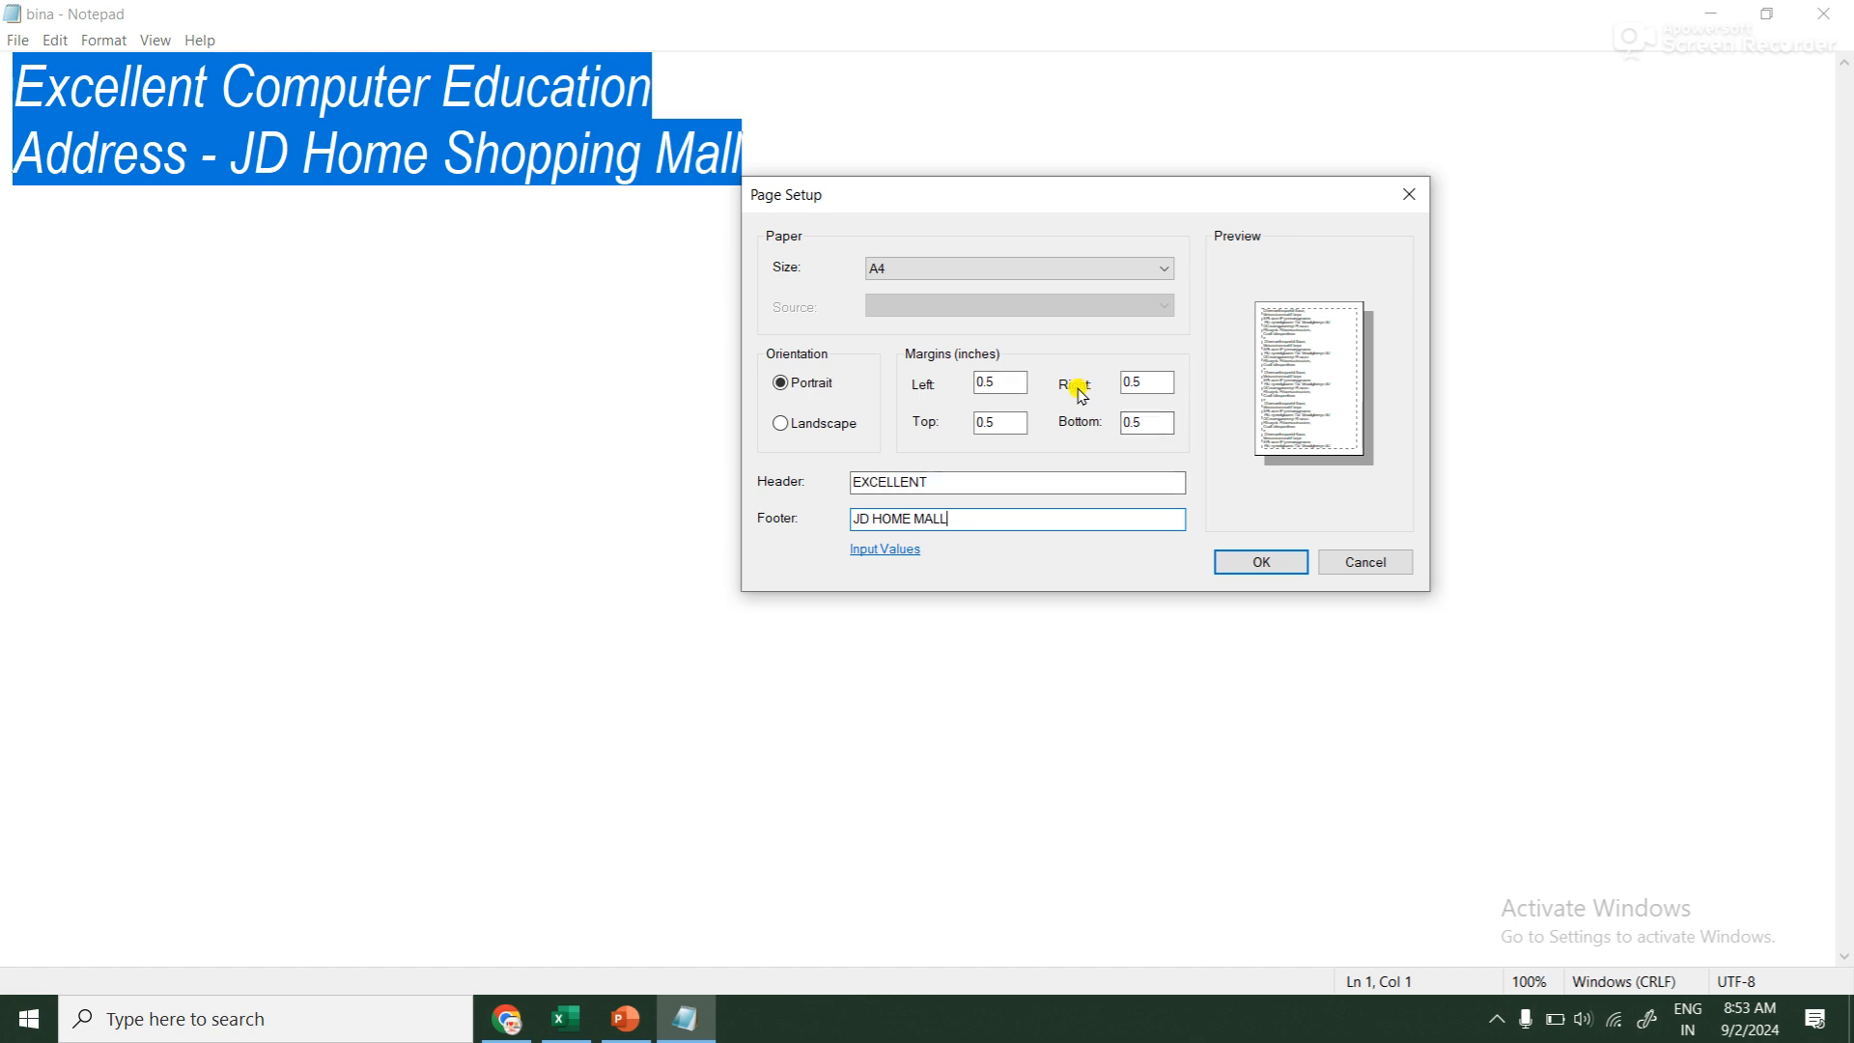
click(1263, 563)
click(1250, 560)
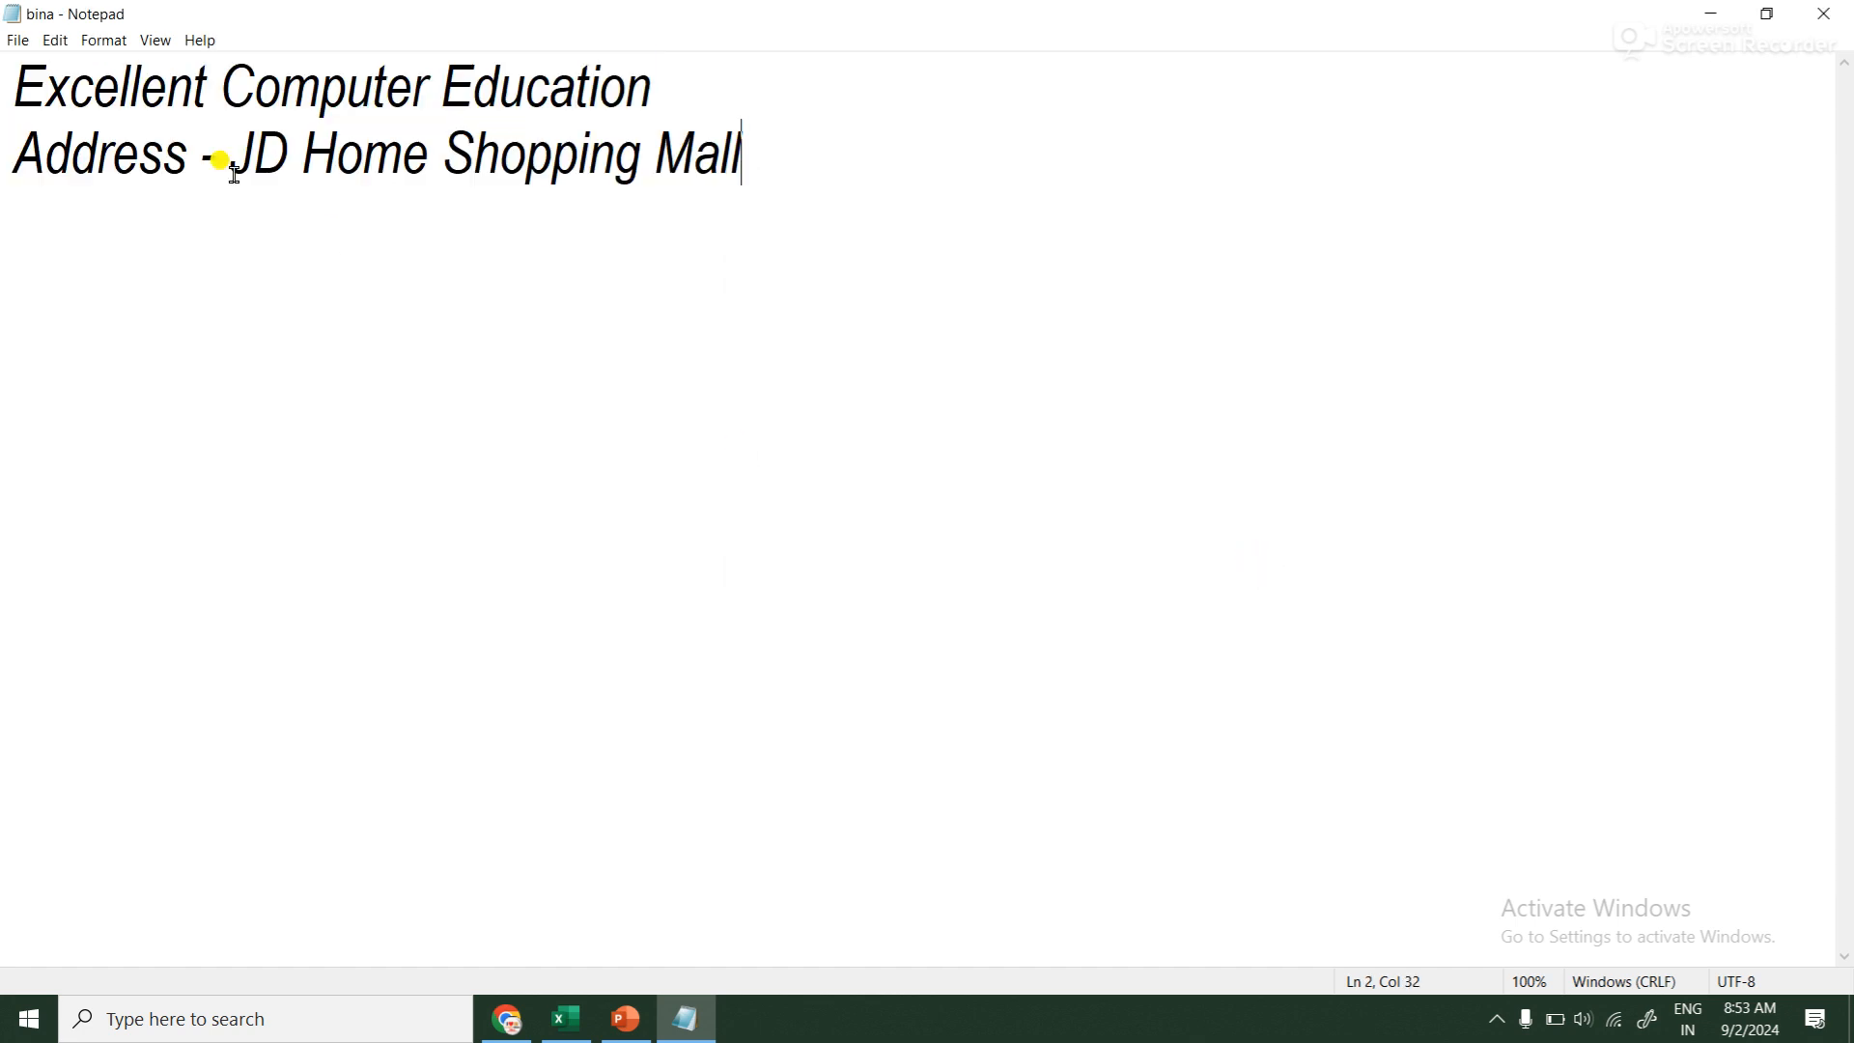
Open the Print dialog for the bina document and move it clear of the text
click(18, 40)
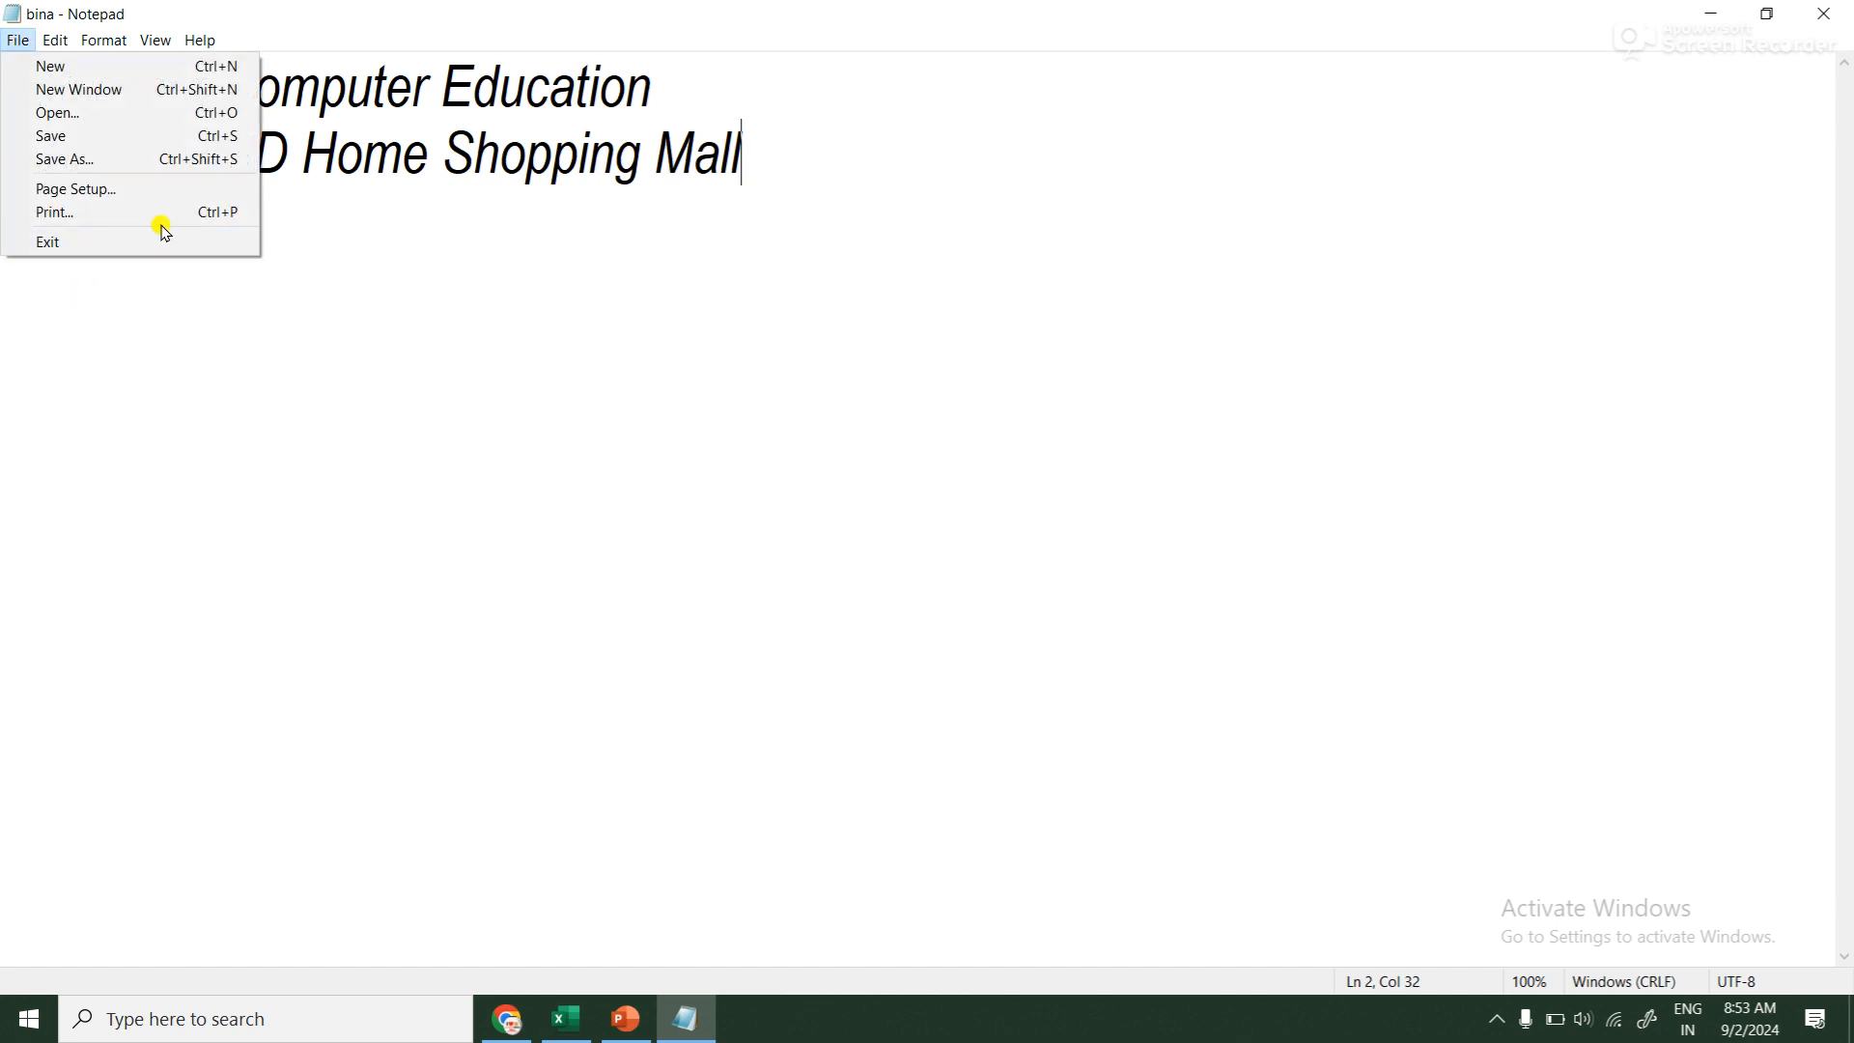
click(554, 235)
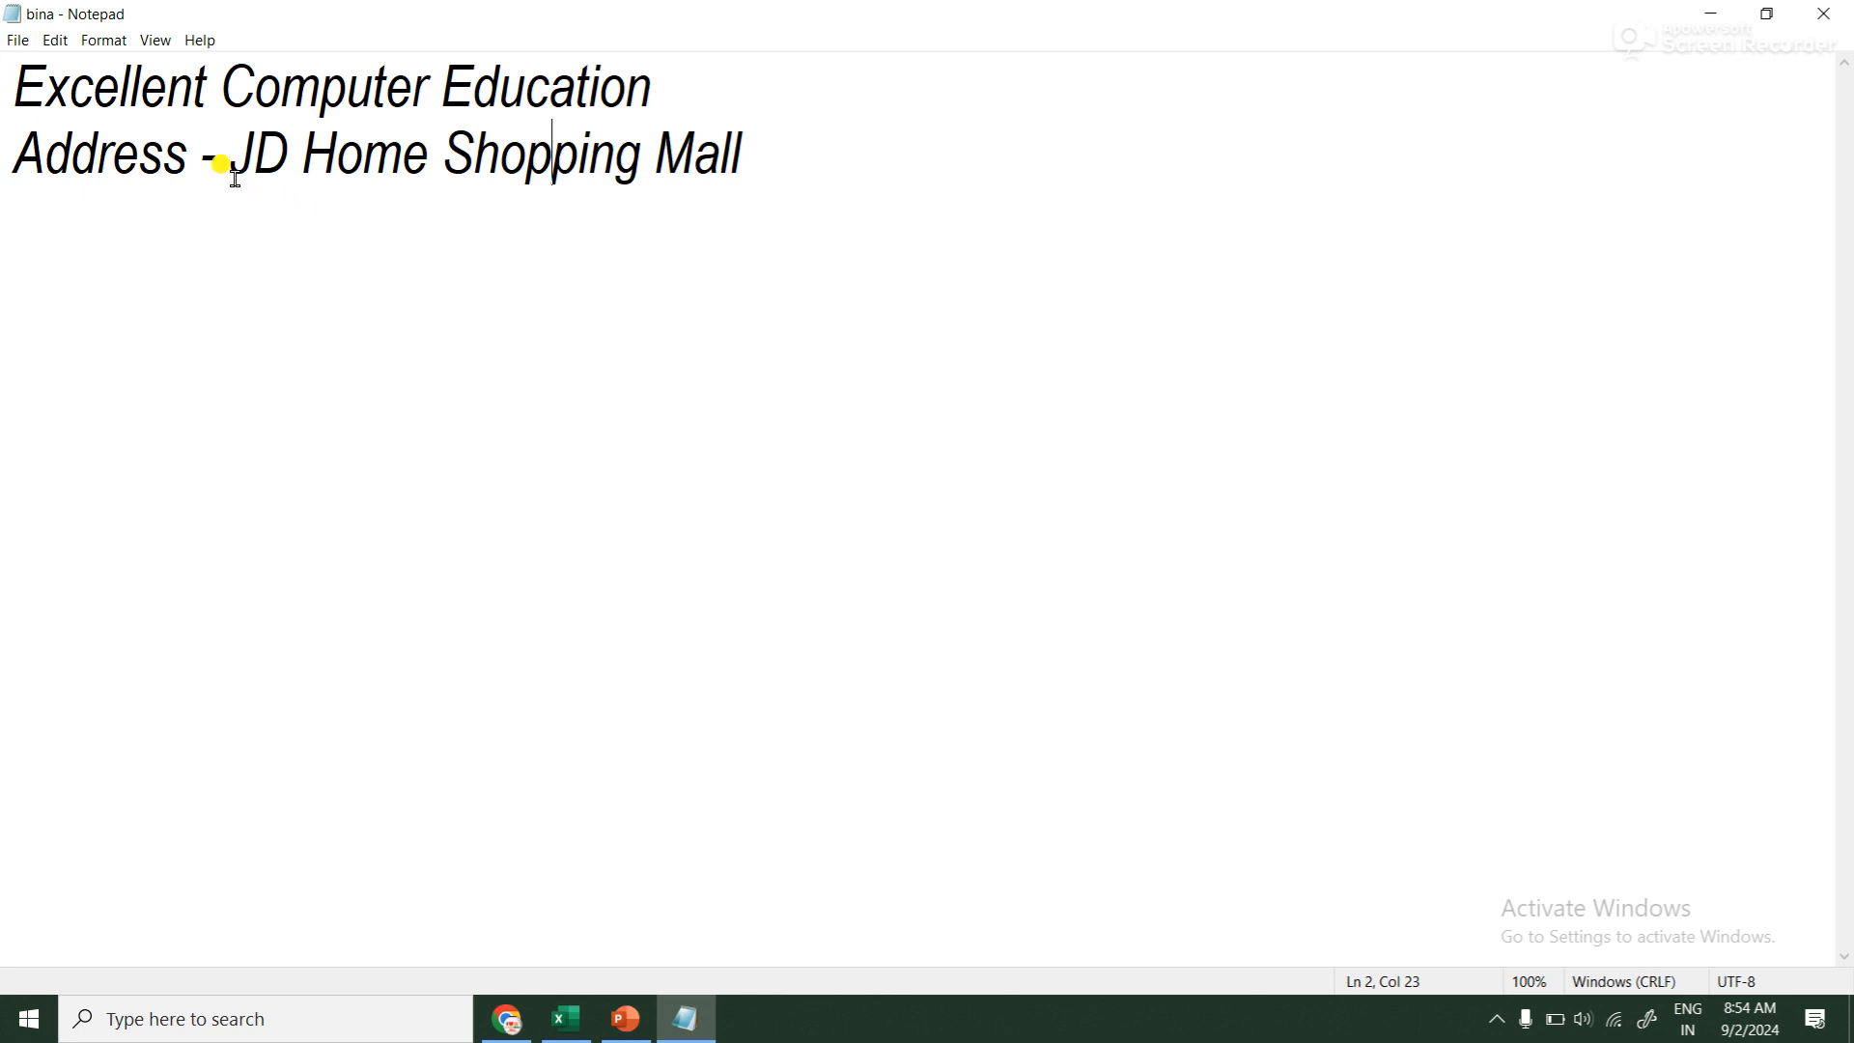
click(15, 43)
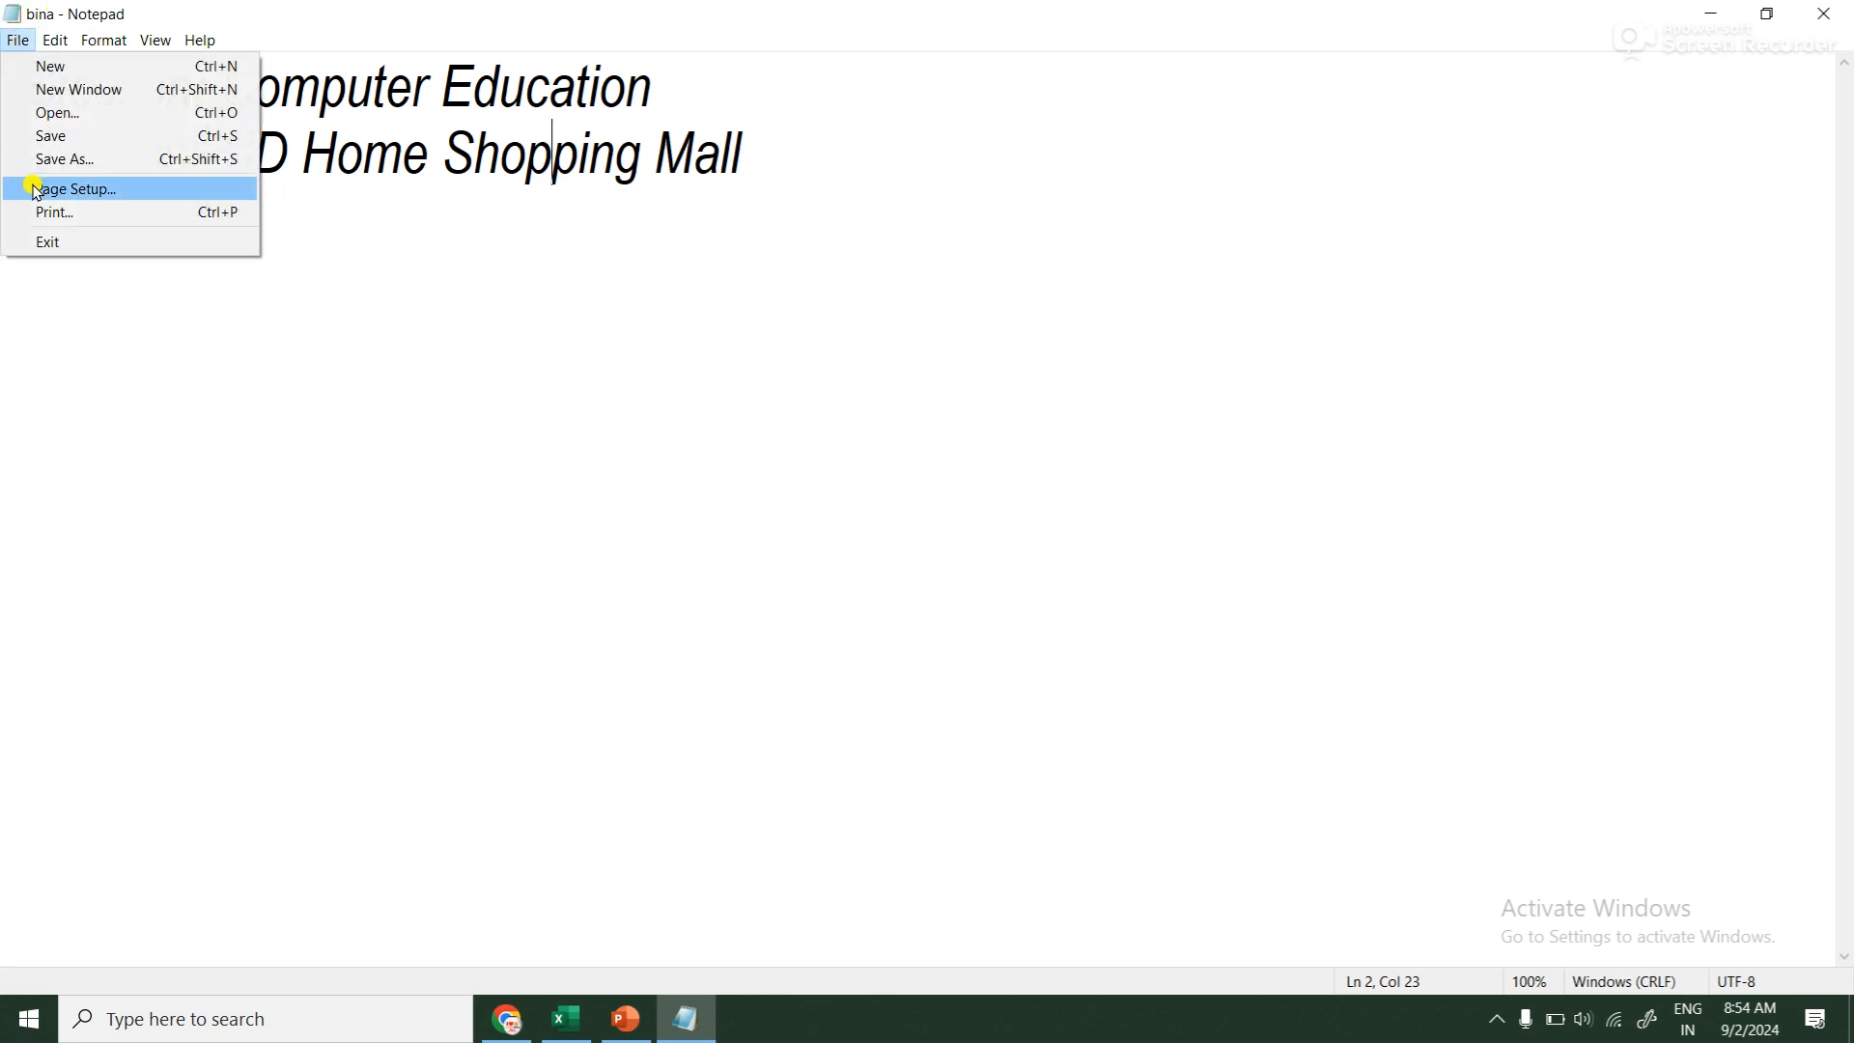
click(107, 210)
drag(319, 41, 1162, 120)
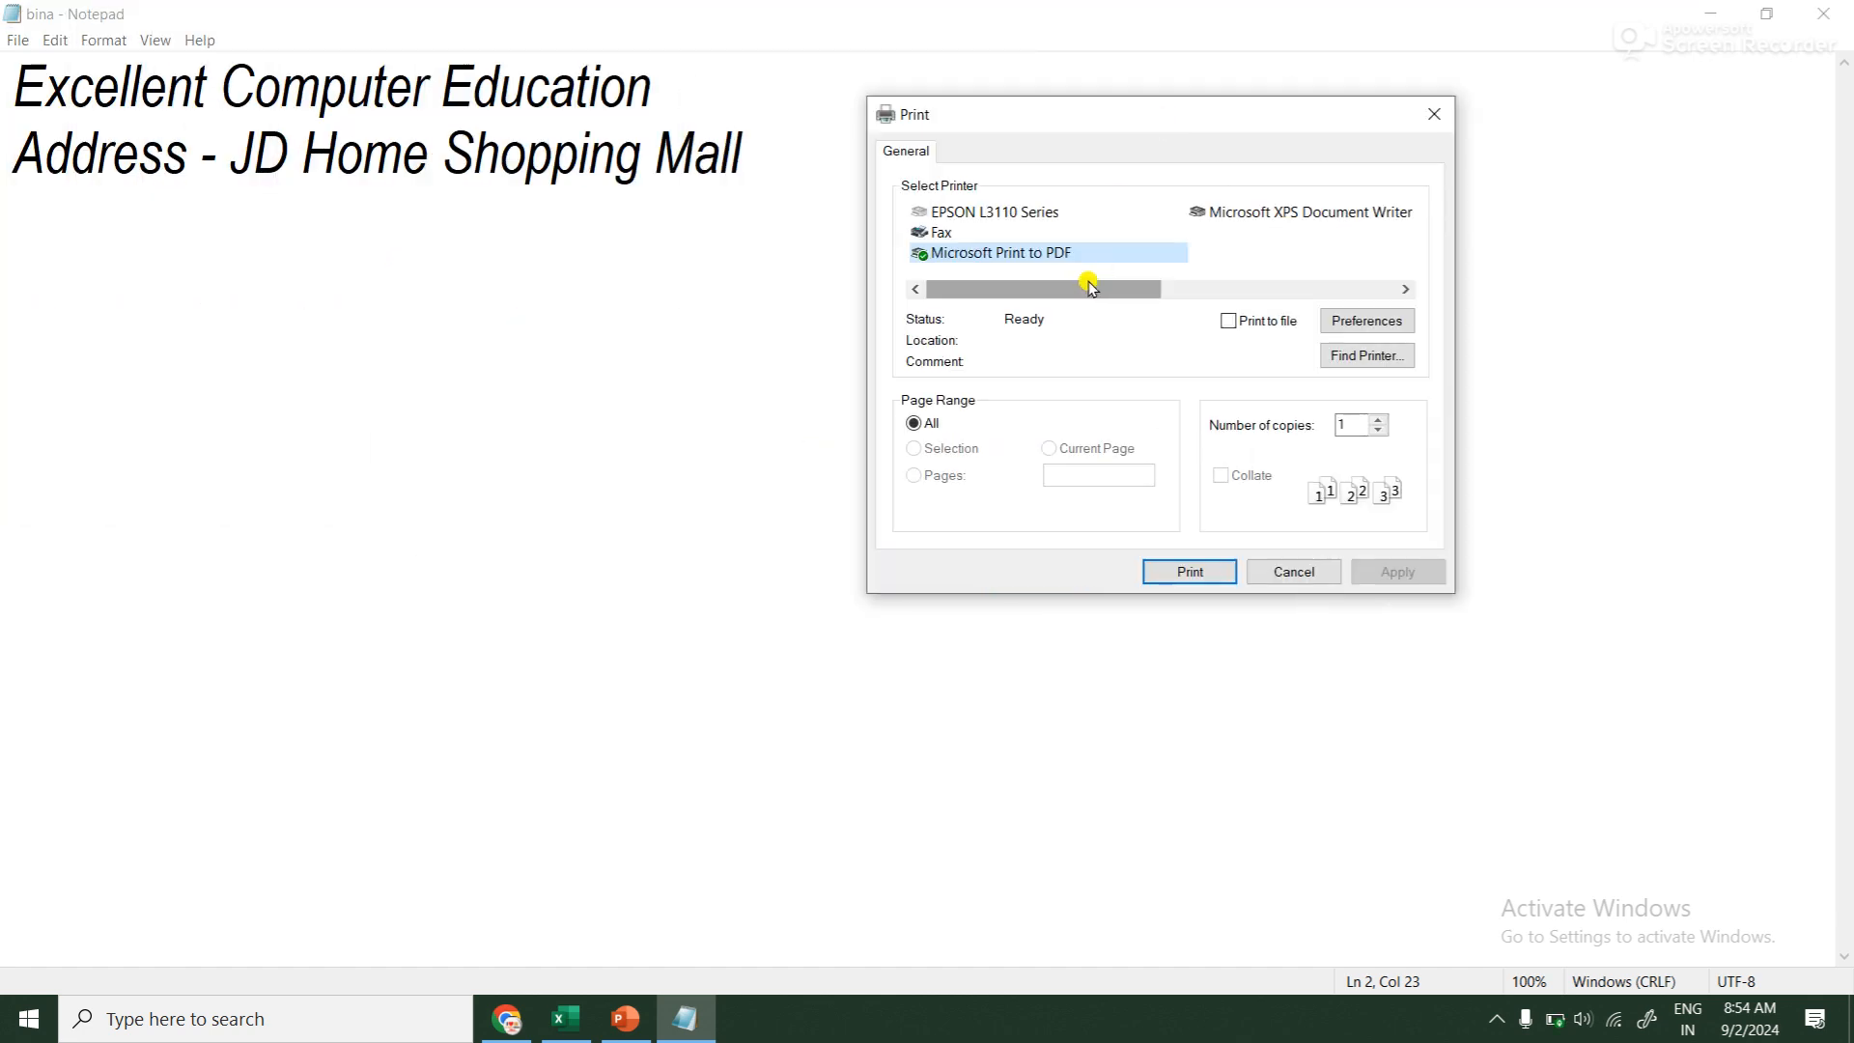
Select the EPSON L3110 Series printer and set the number of copies to 4
click(1034, 221)
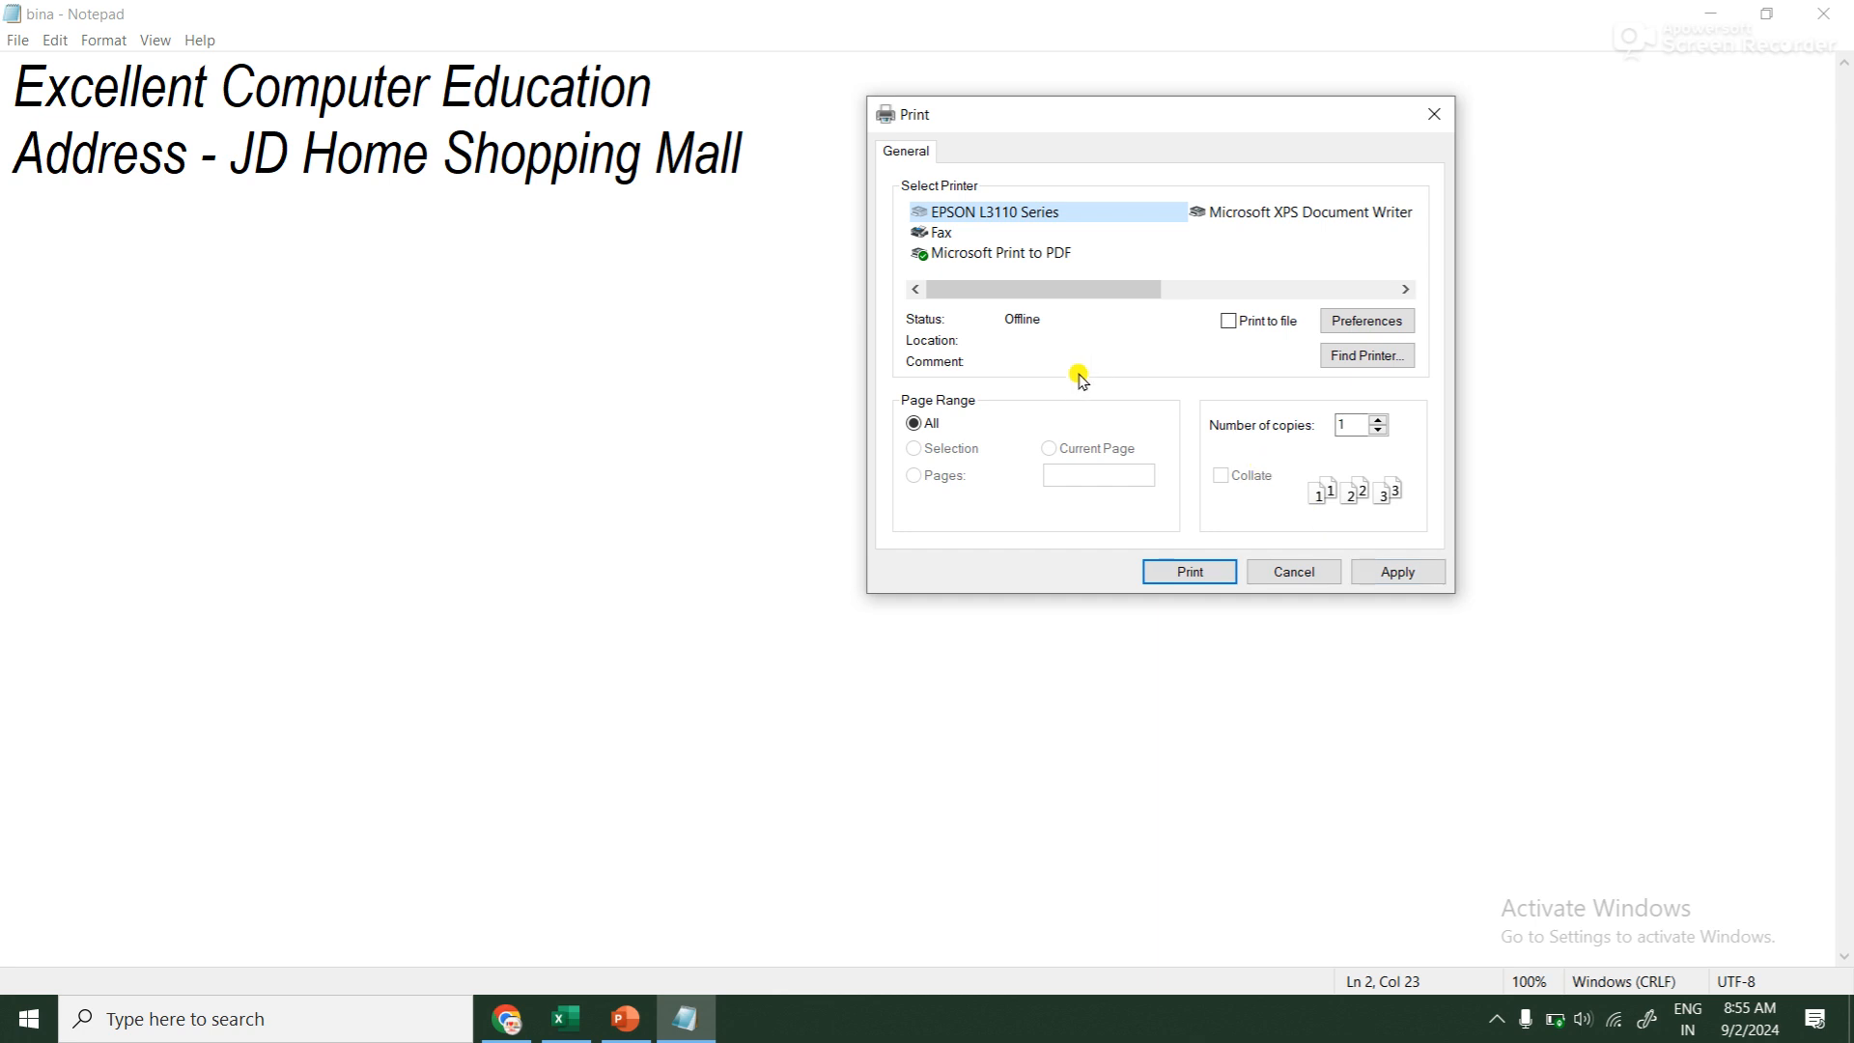
double_click(1349, 424)
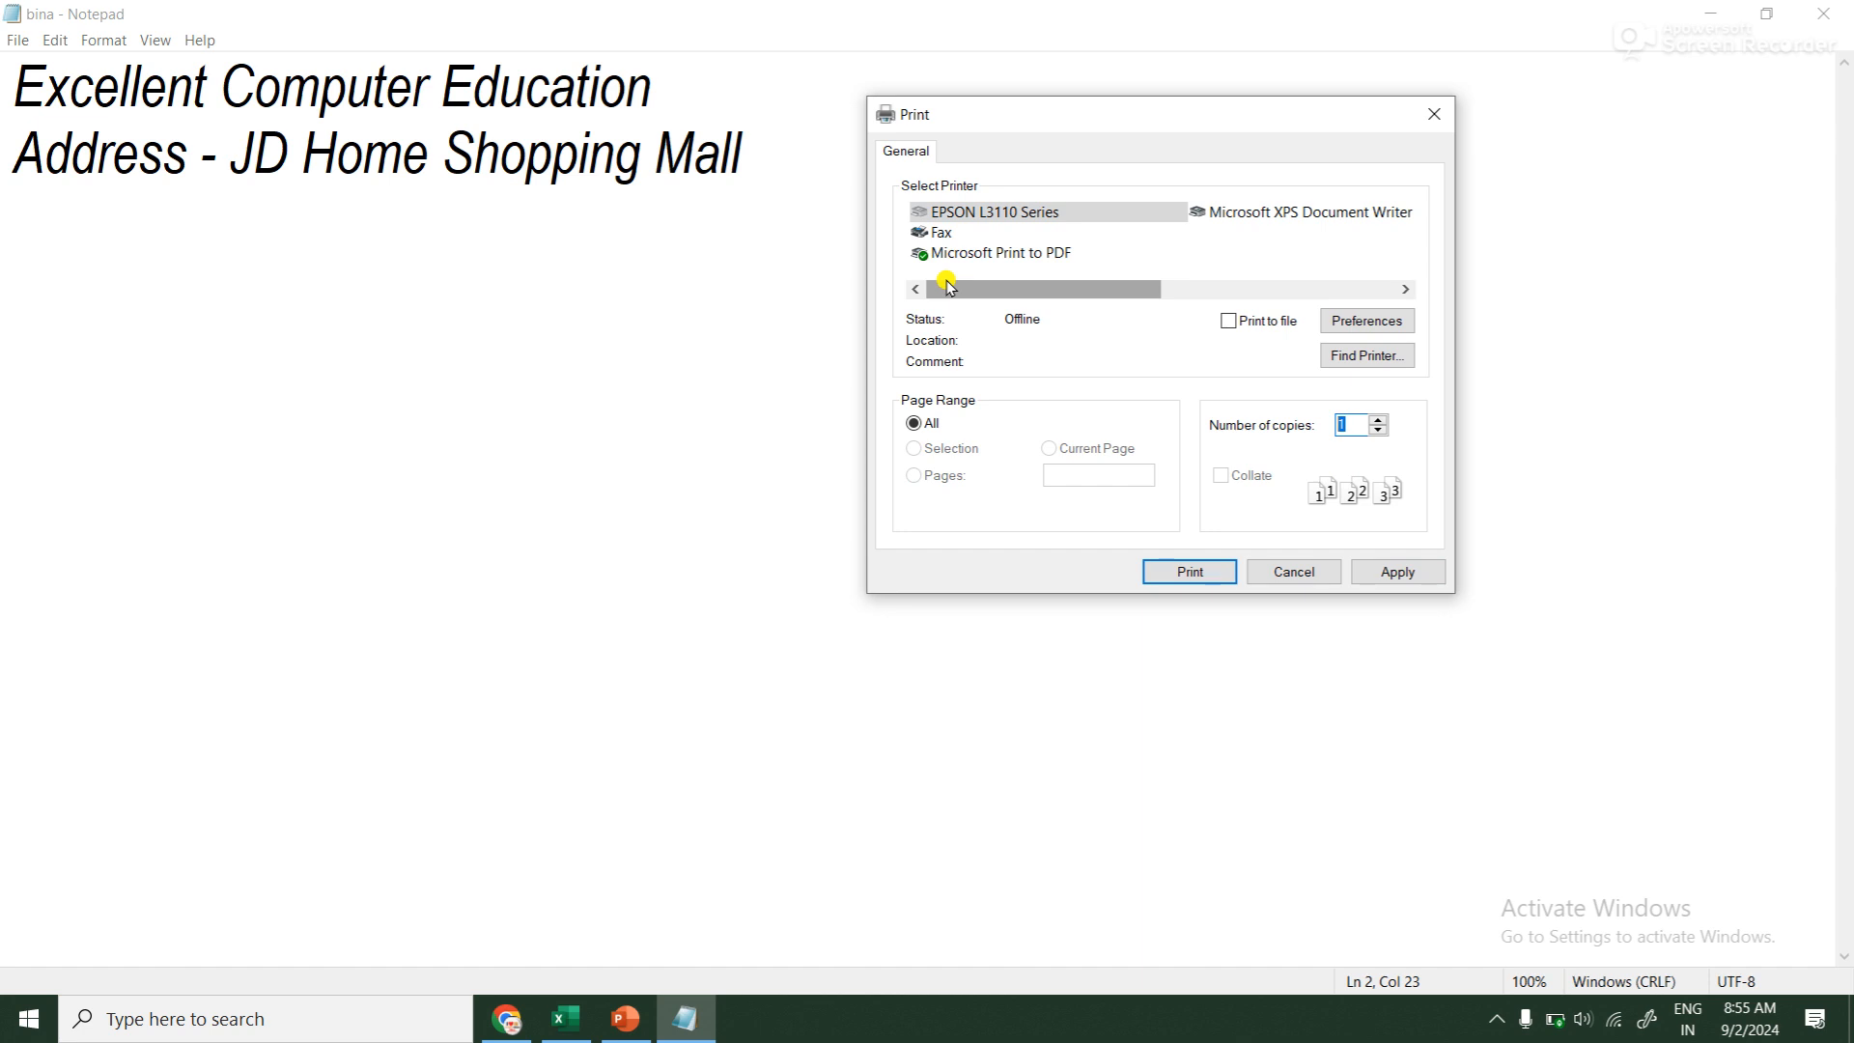
click(1346, 421)
mouse_move(1346, 421)
mouse_down()
mouse_move(1315, 422)
mouse_move(1329, 439)
mouse_up()
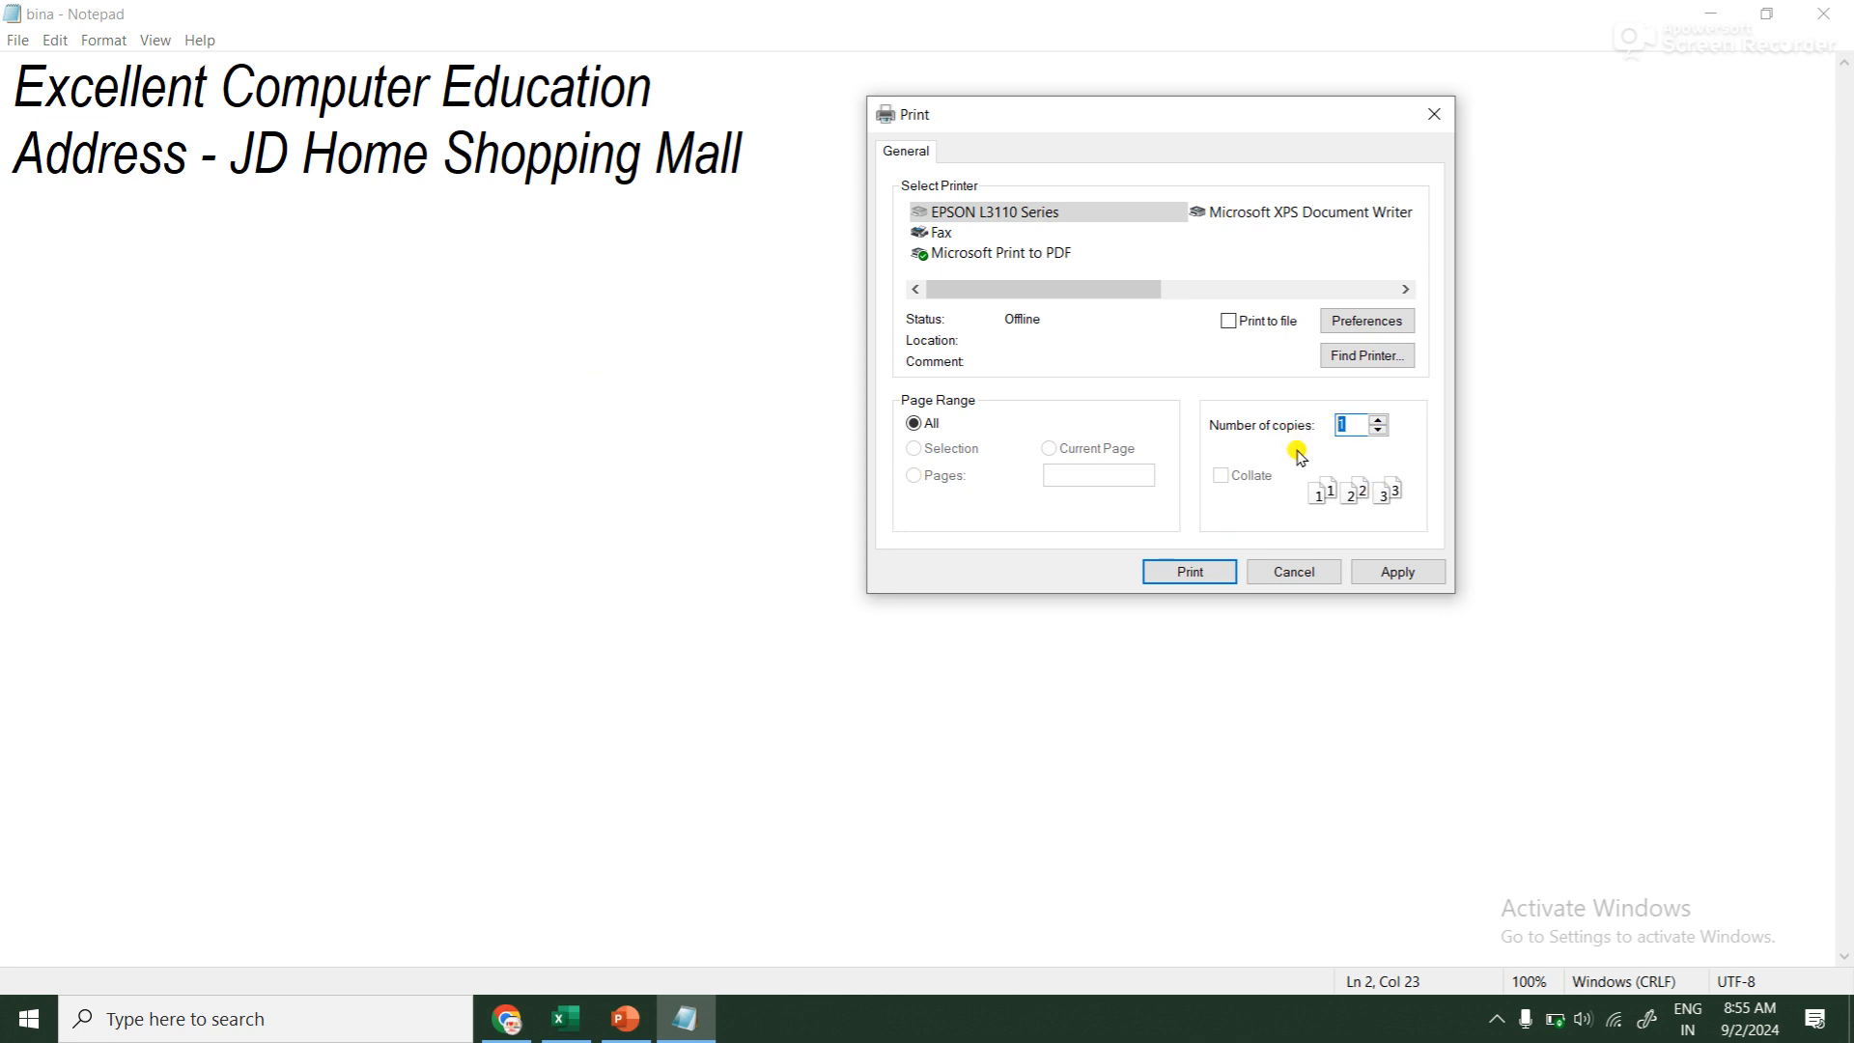
text(4)
click(1060, 208)
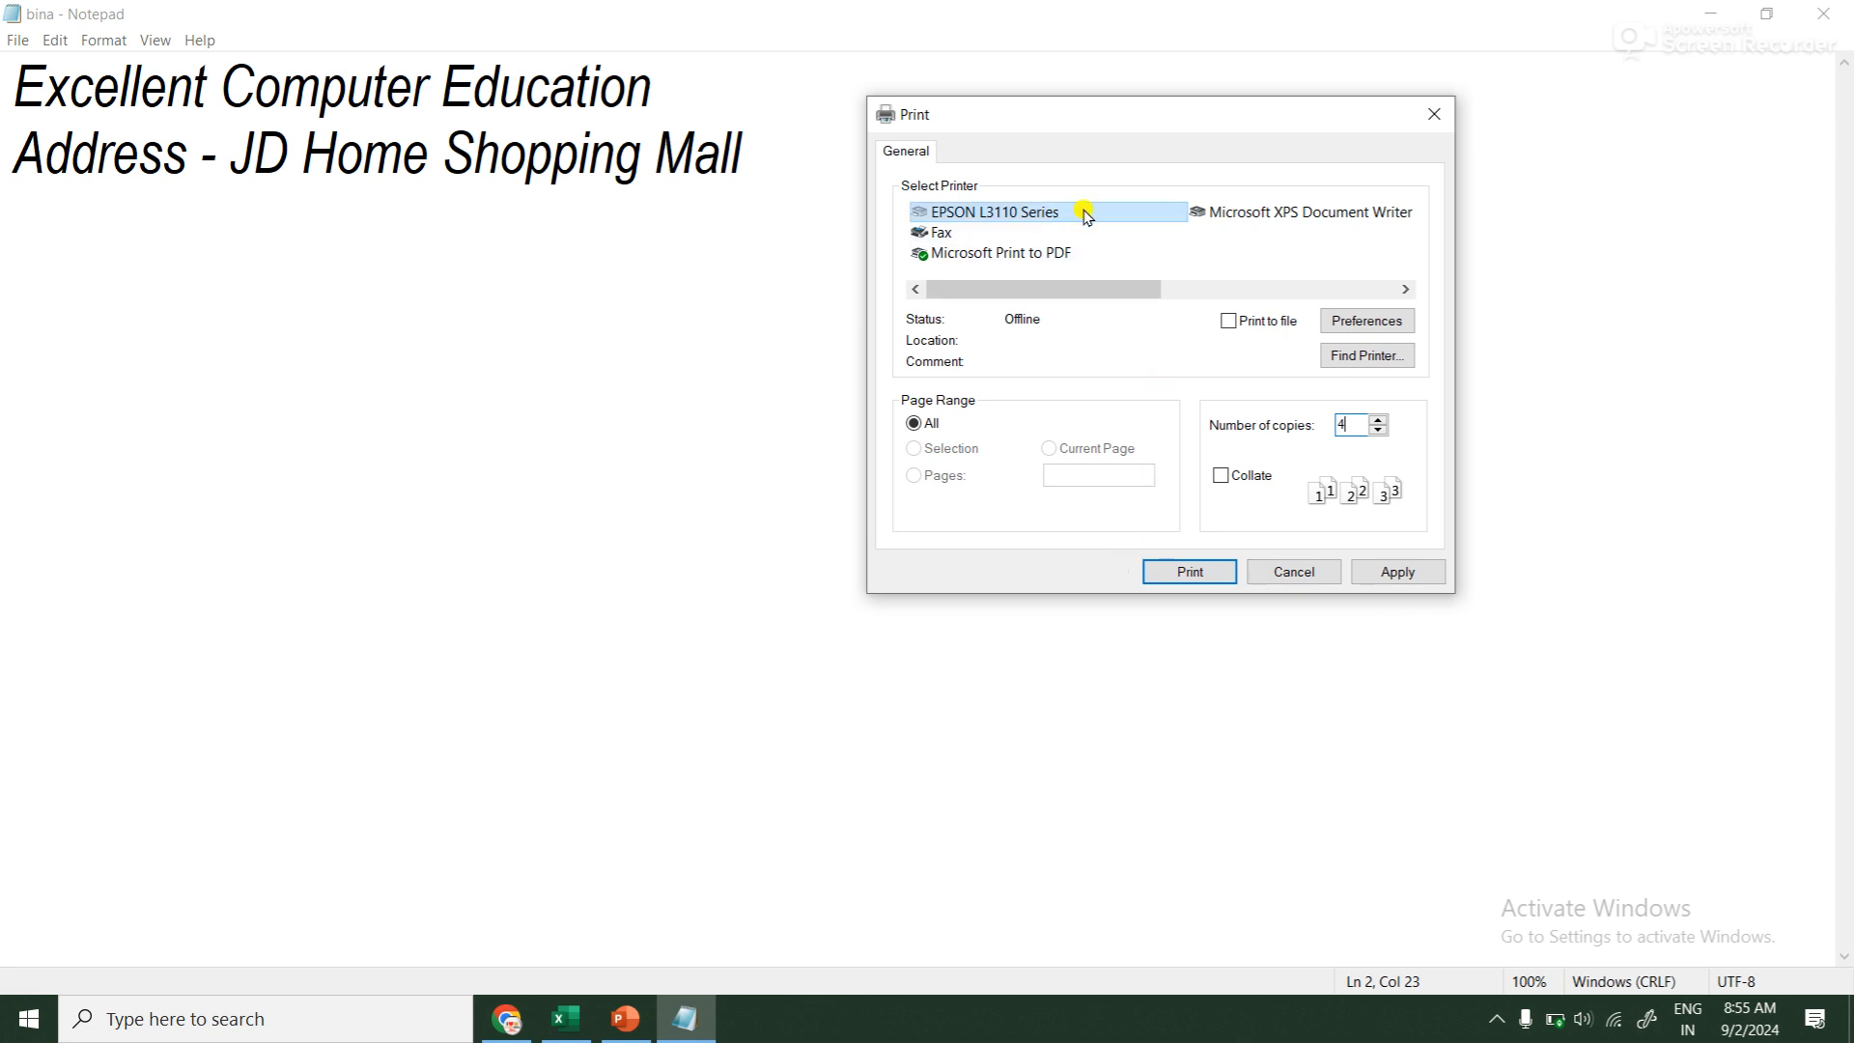
Select Microsoft Print to PDF as the printer and try to apply 2 copies
click(1048, 263)
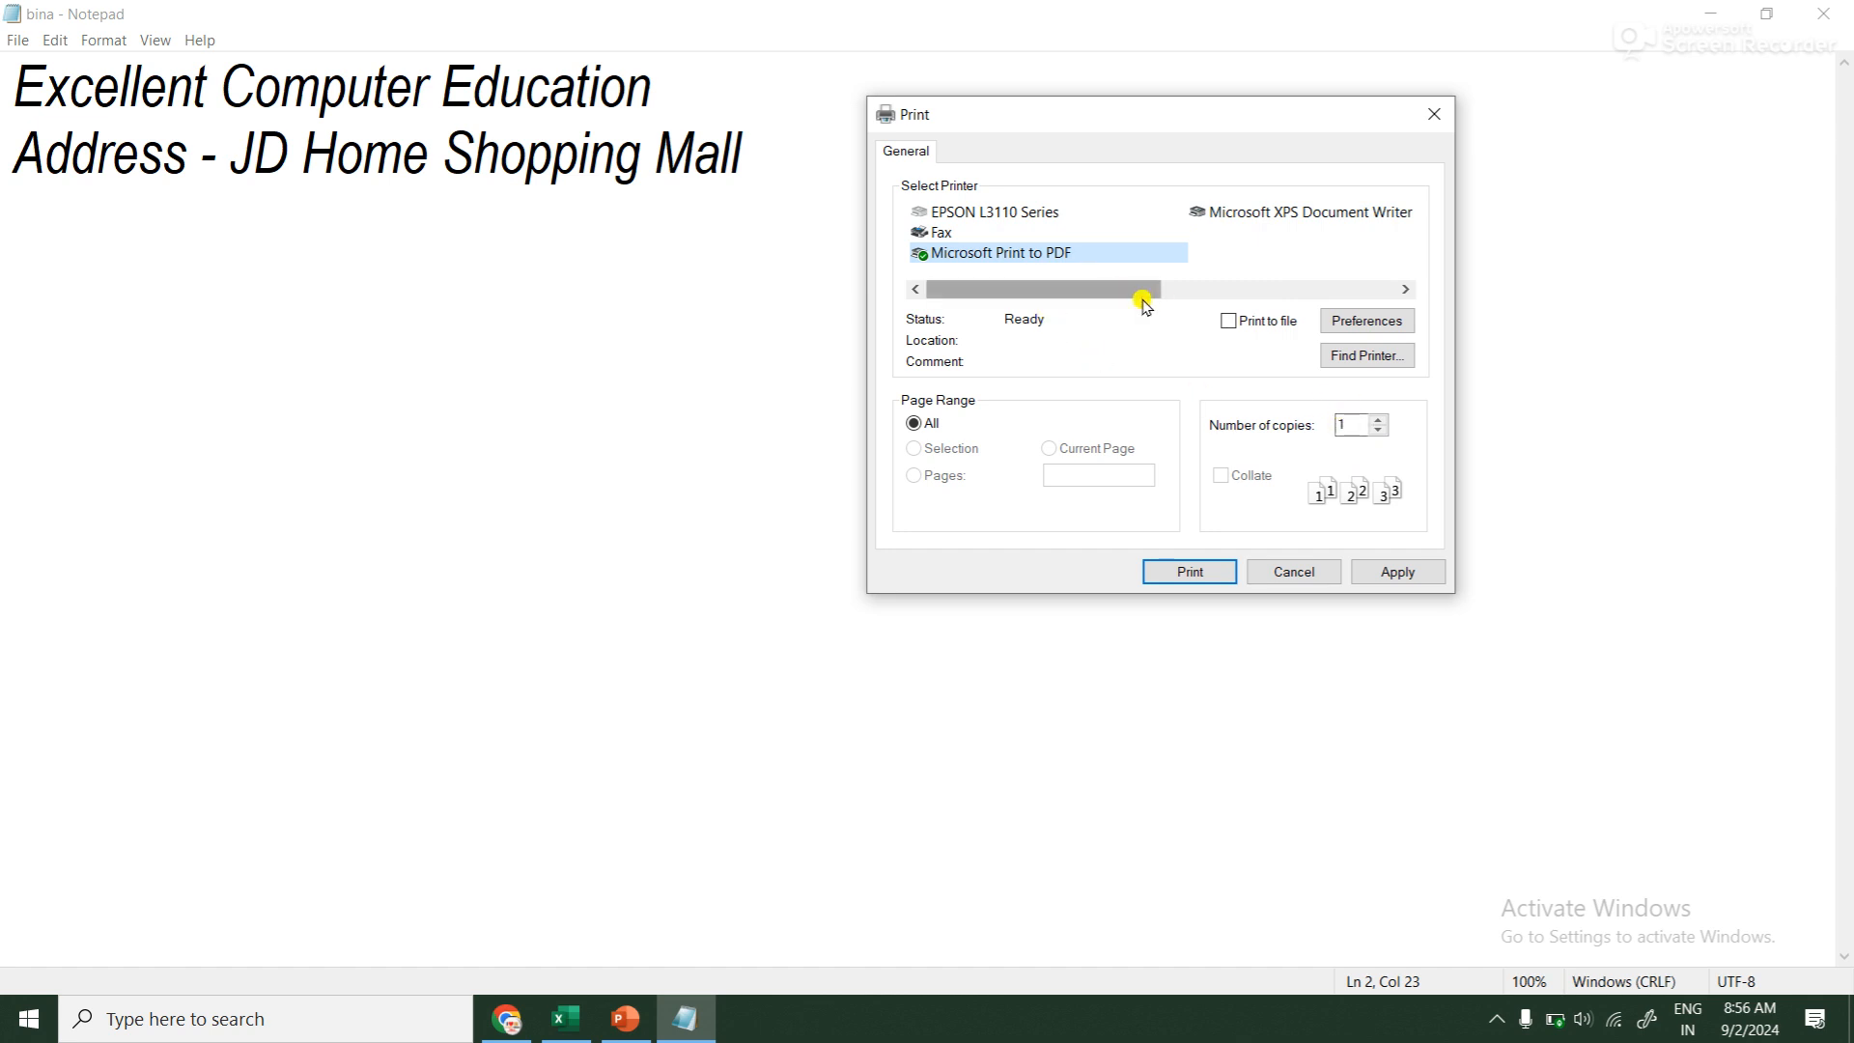
double_click(1350, 423)
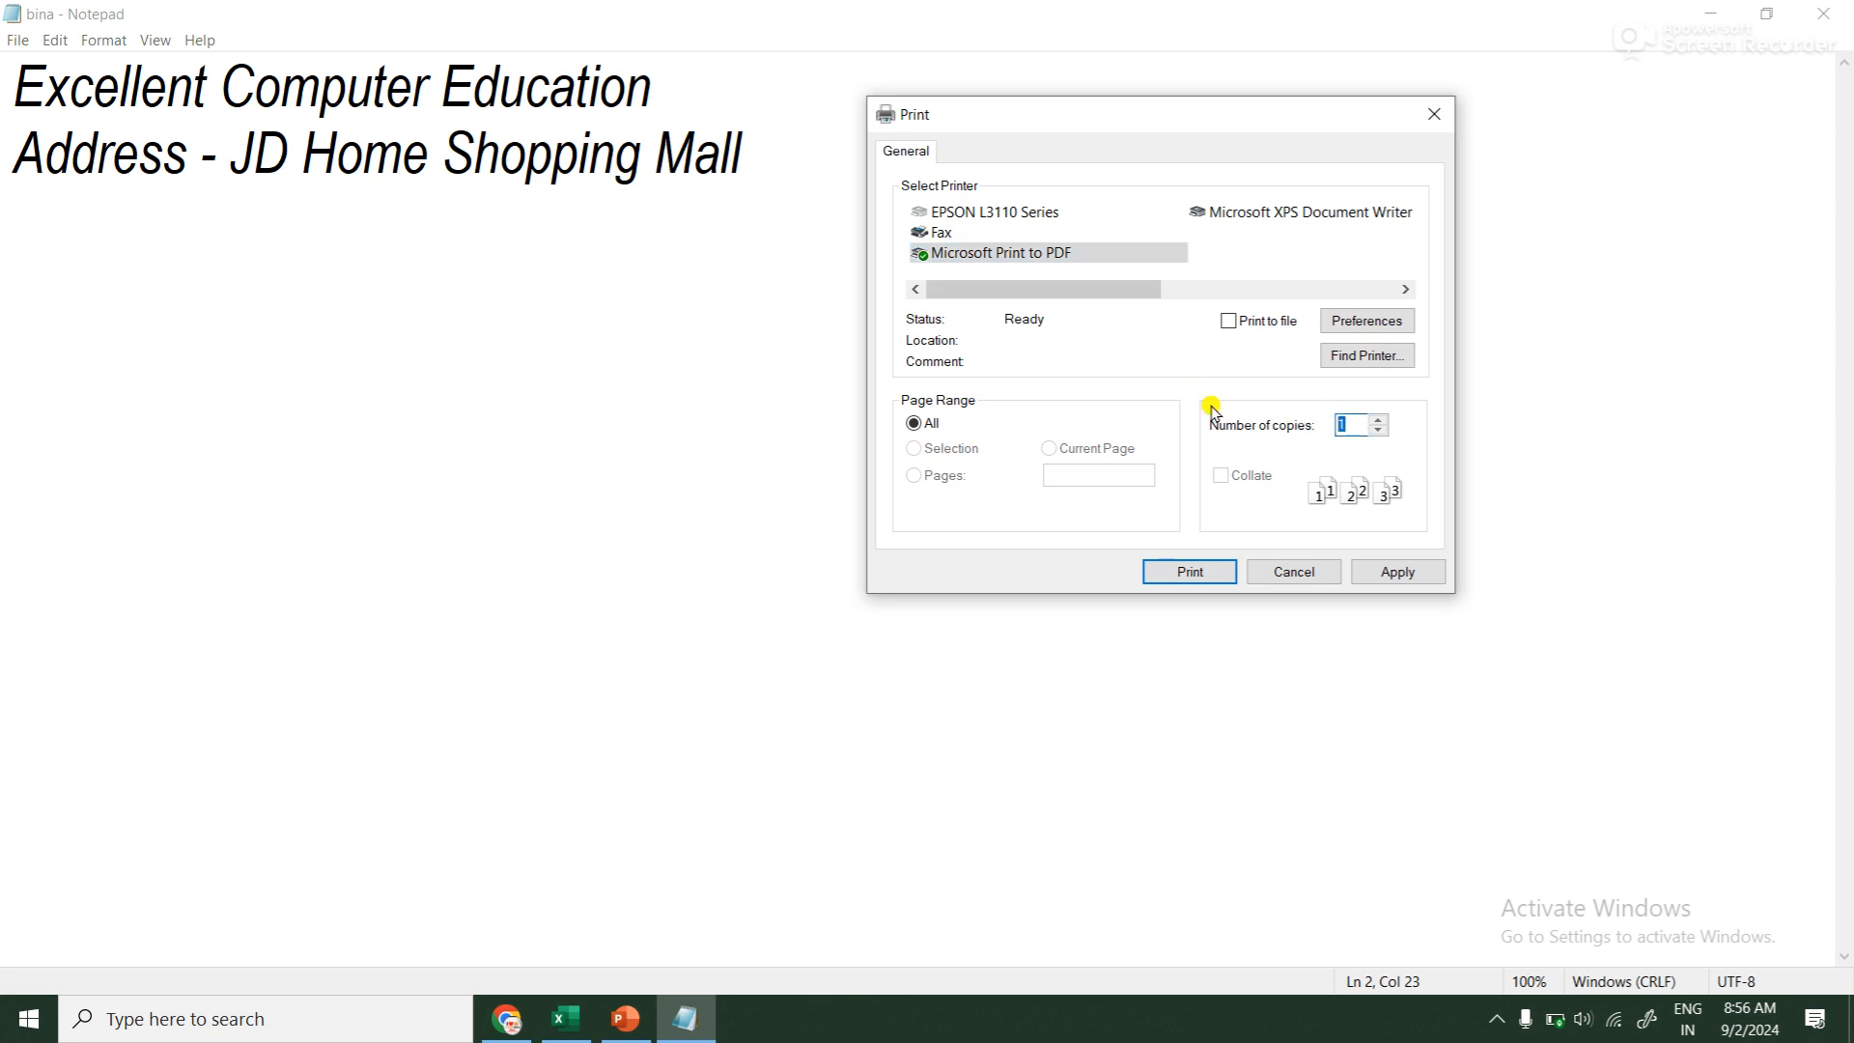
text(2)
click(1412, 574)
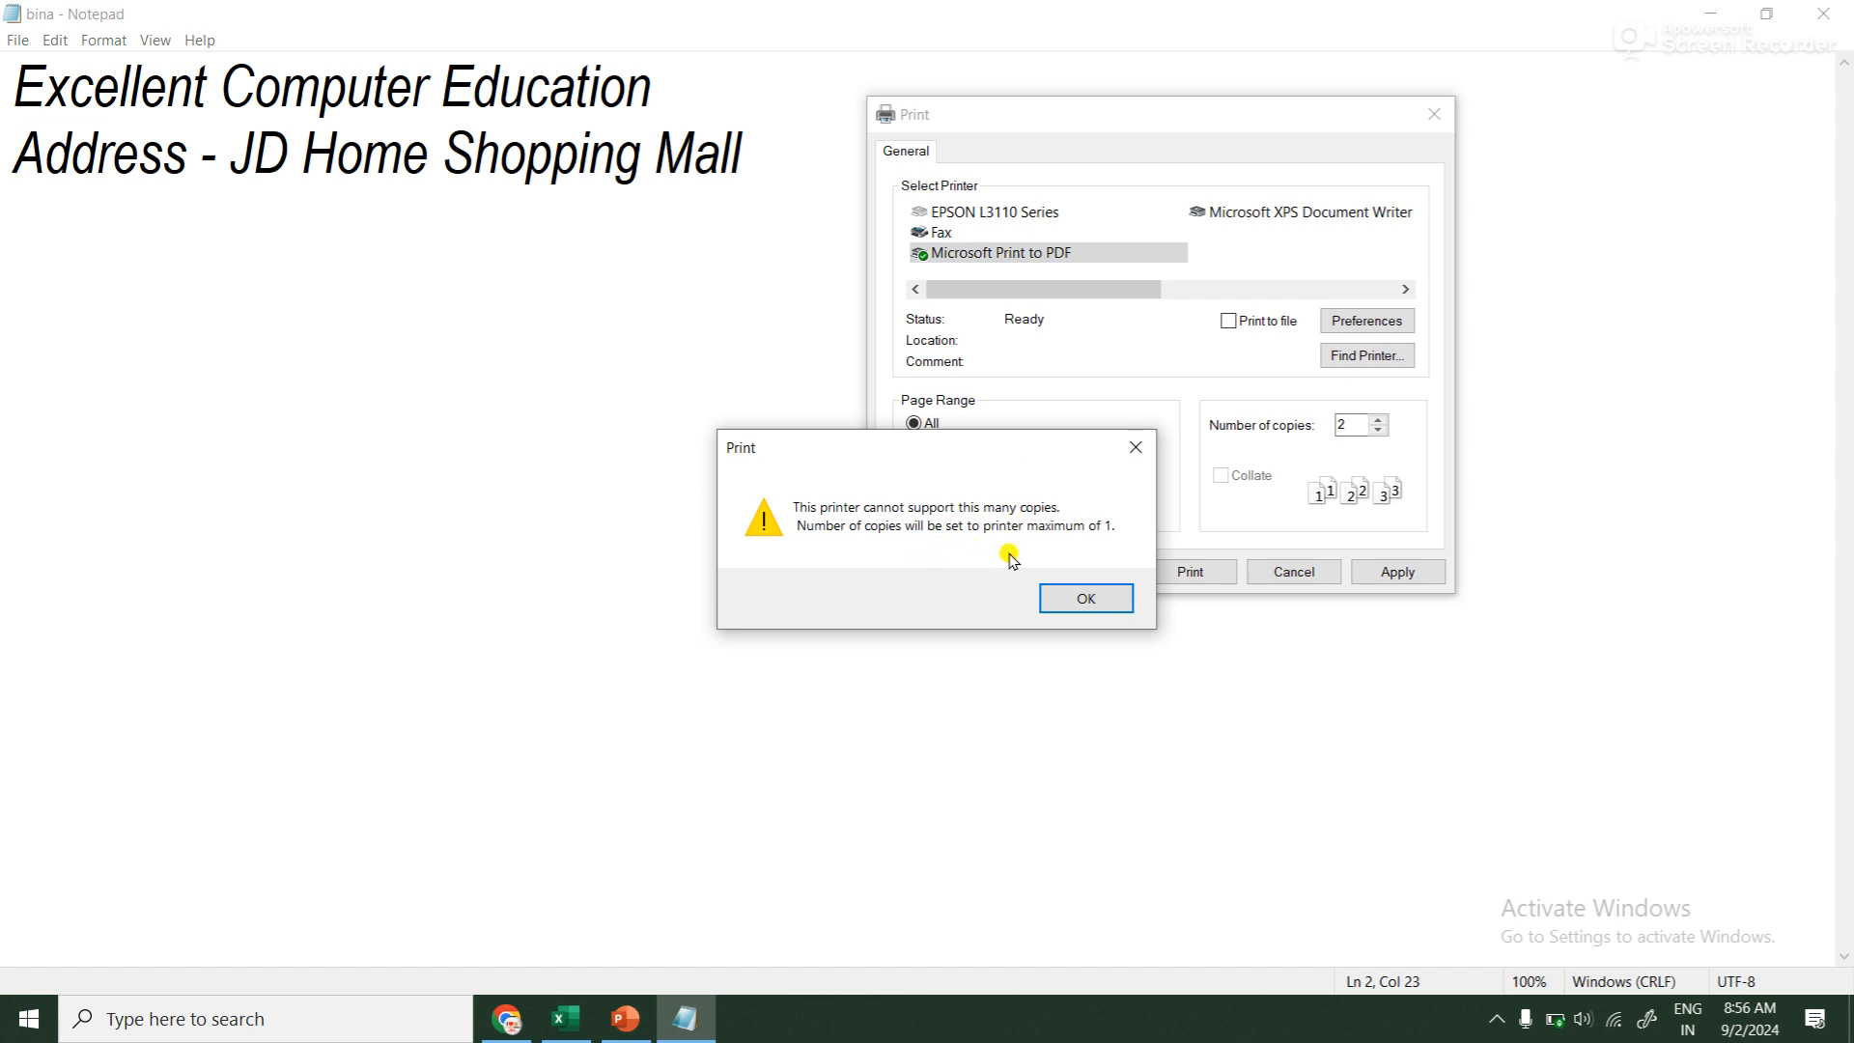
click(1076, 598)
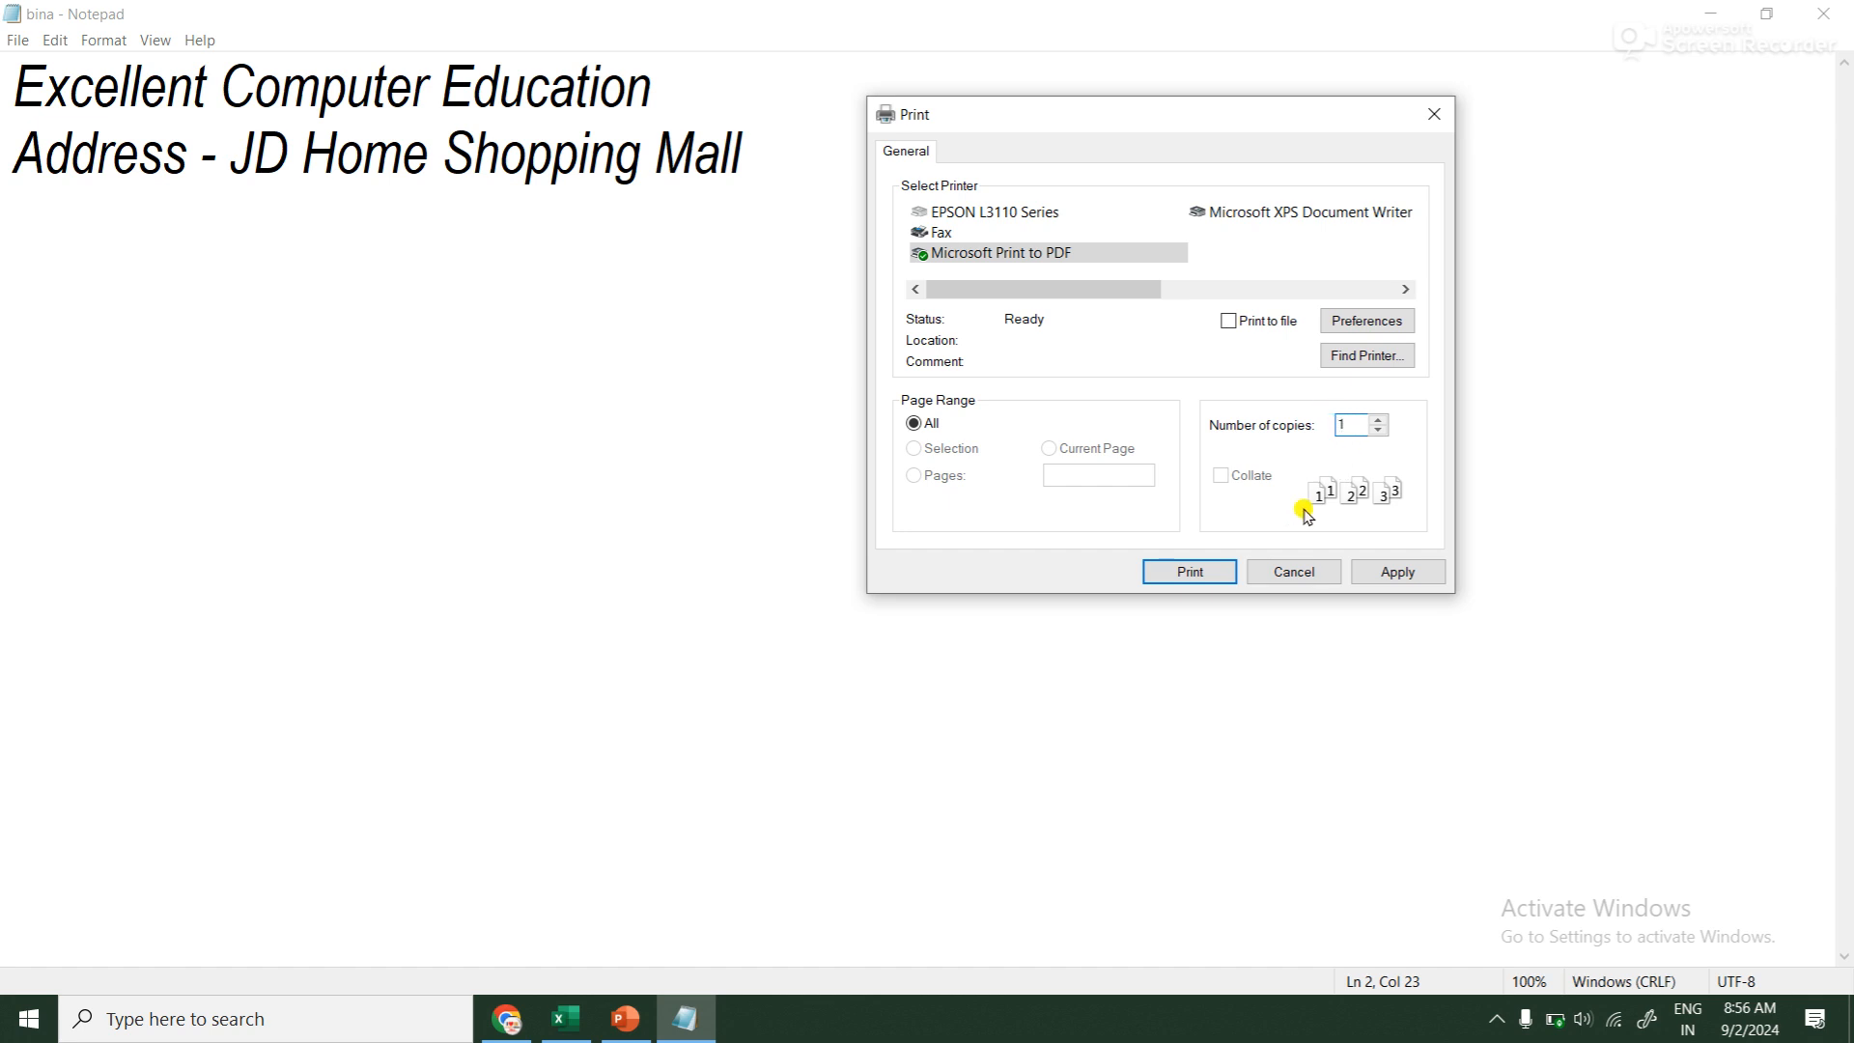
Print the document to a PDF file named RAMESH on the Desktop
click(1206, 577)
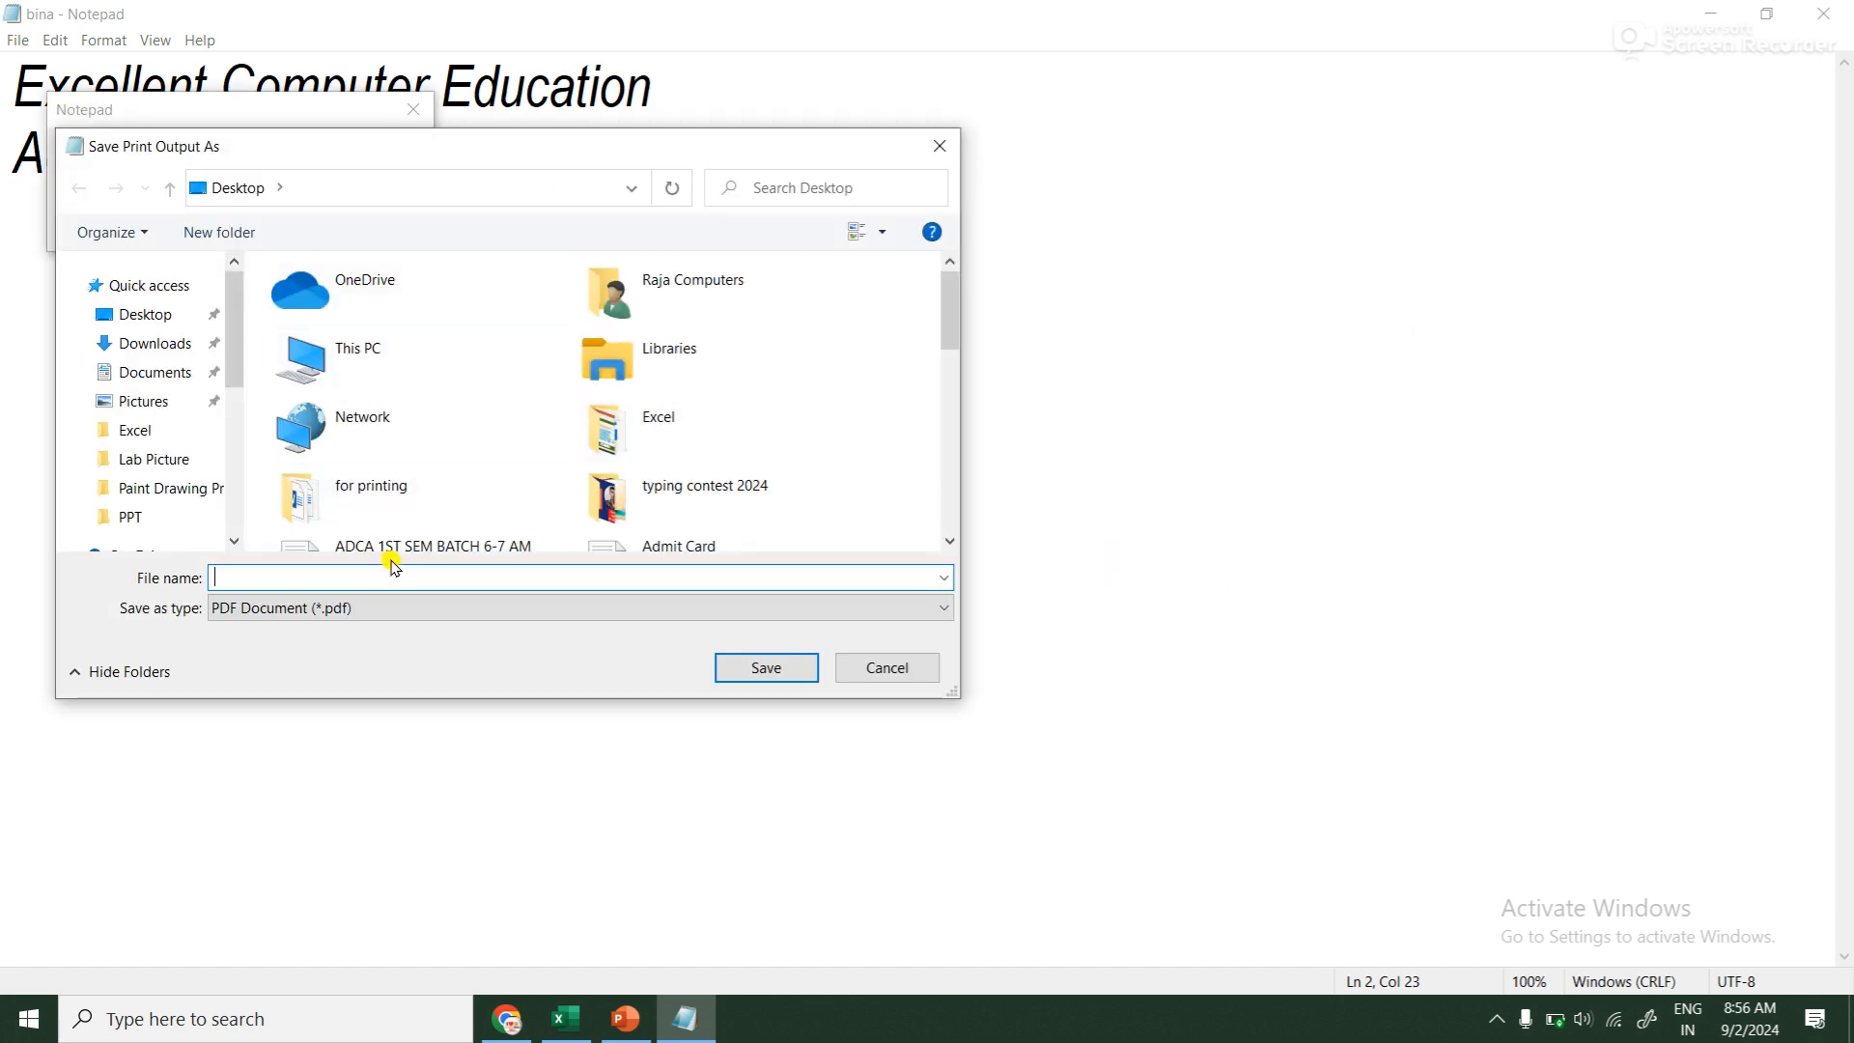
text(RAMESH)
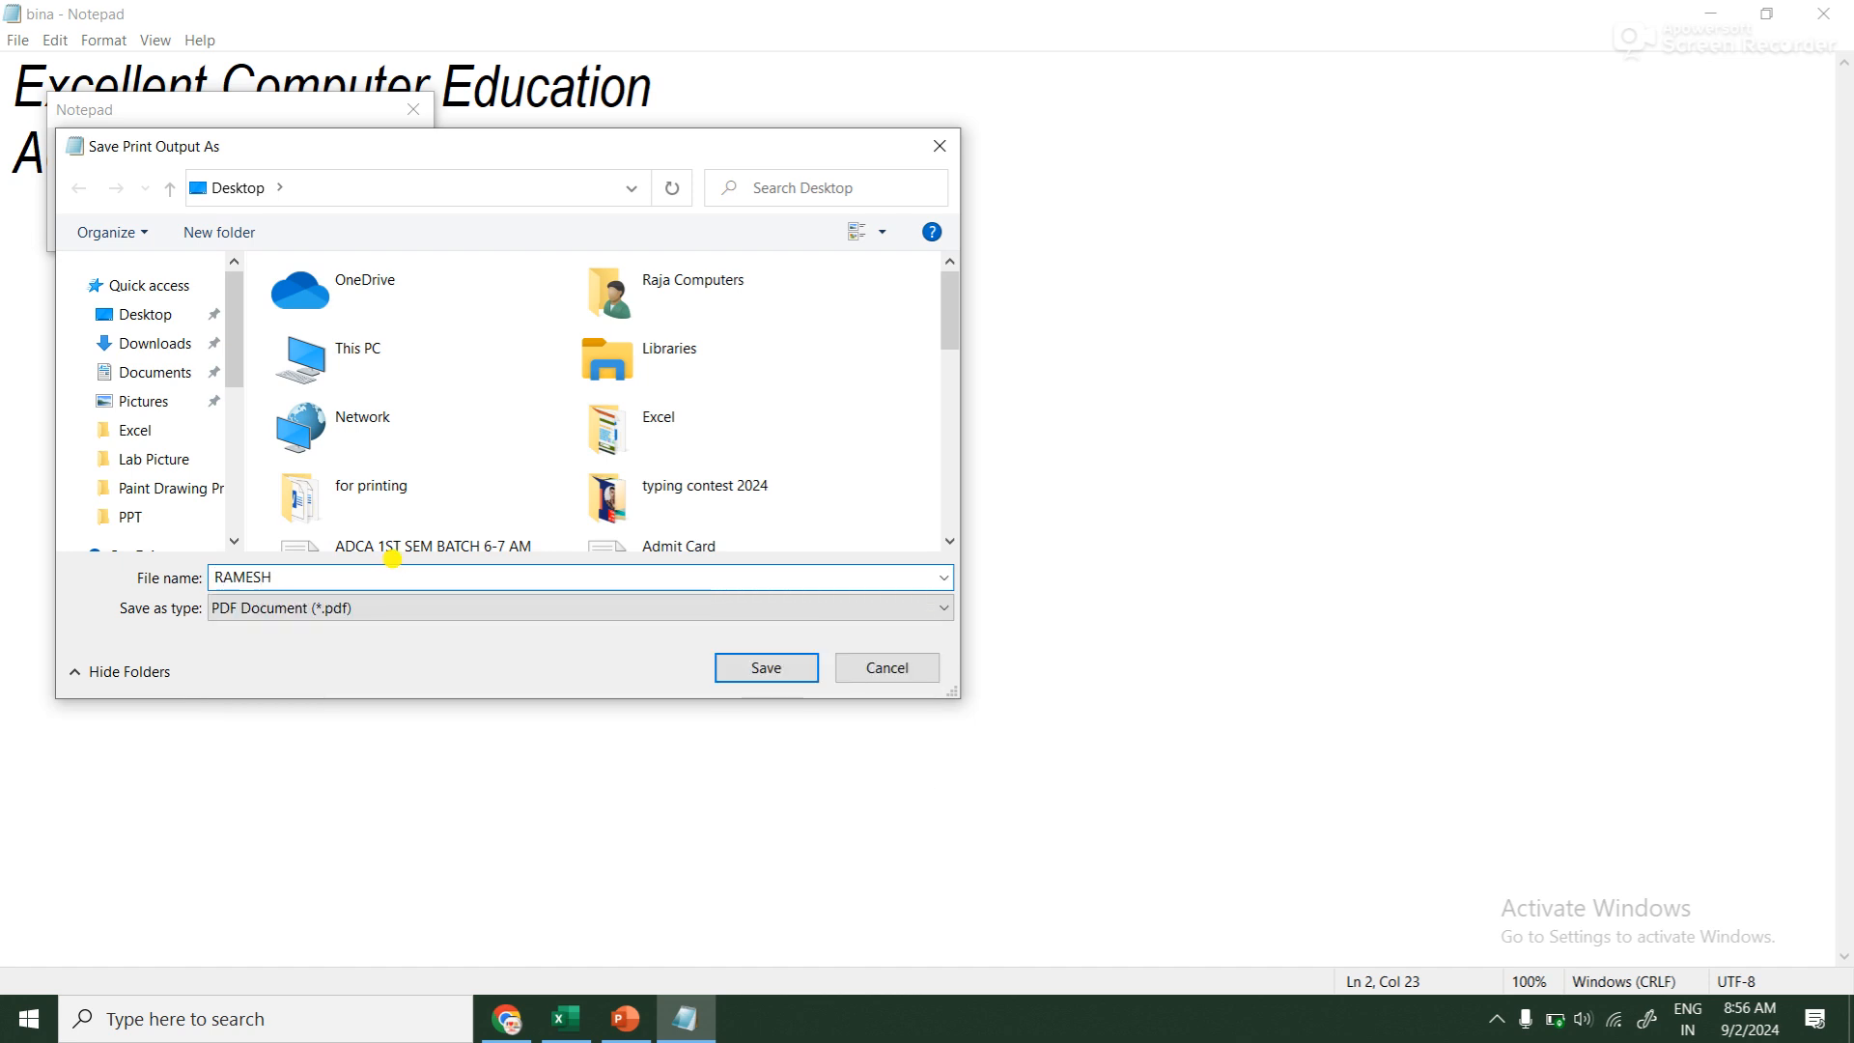
click(766, 664)
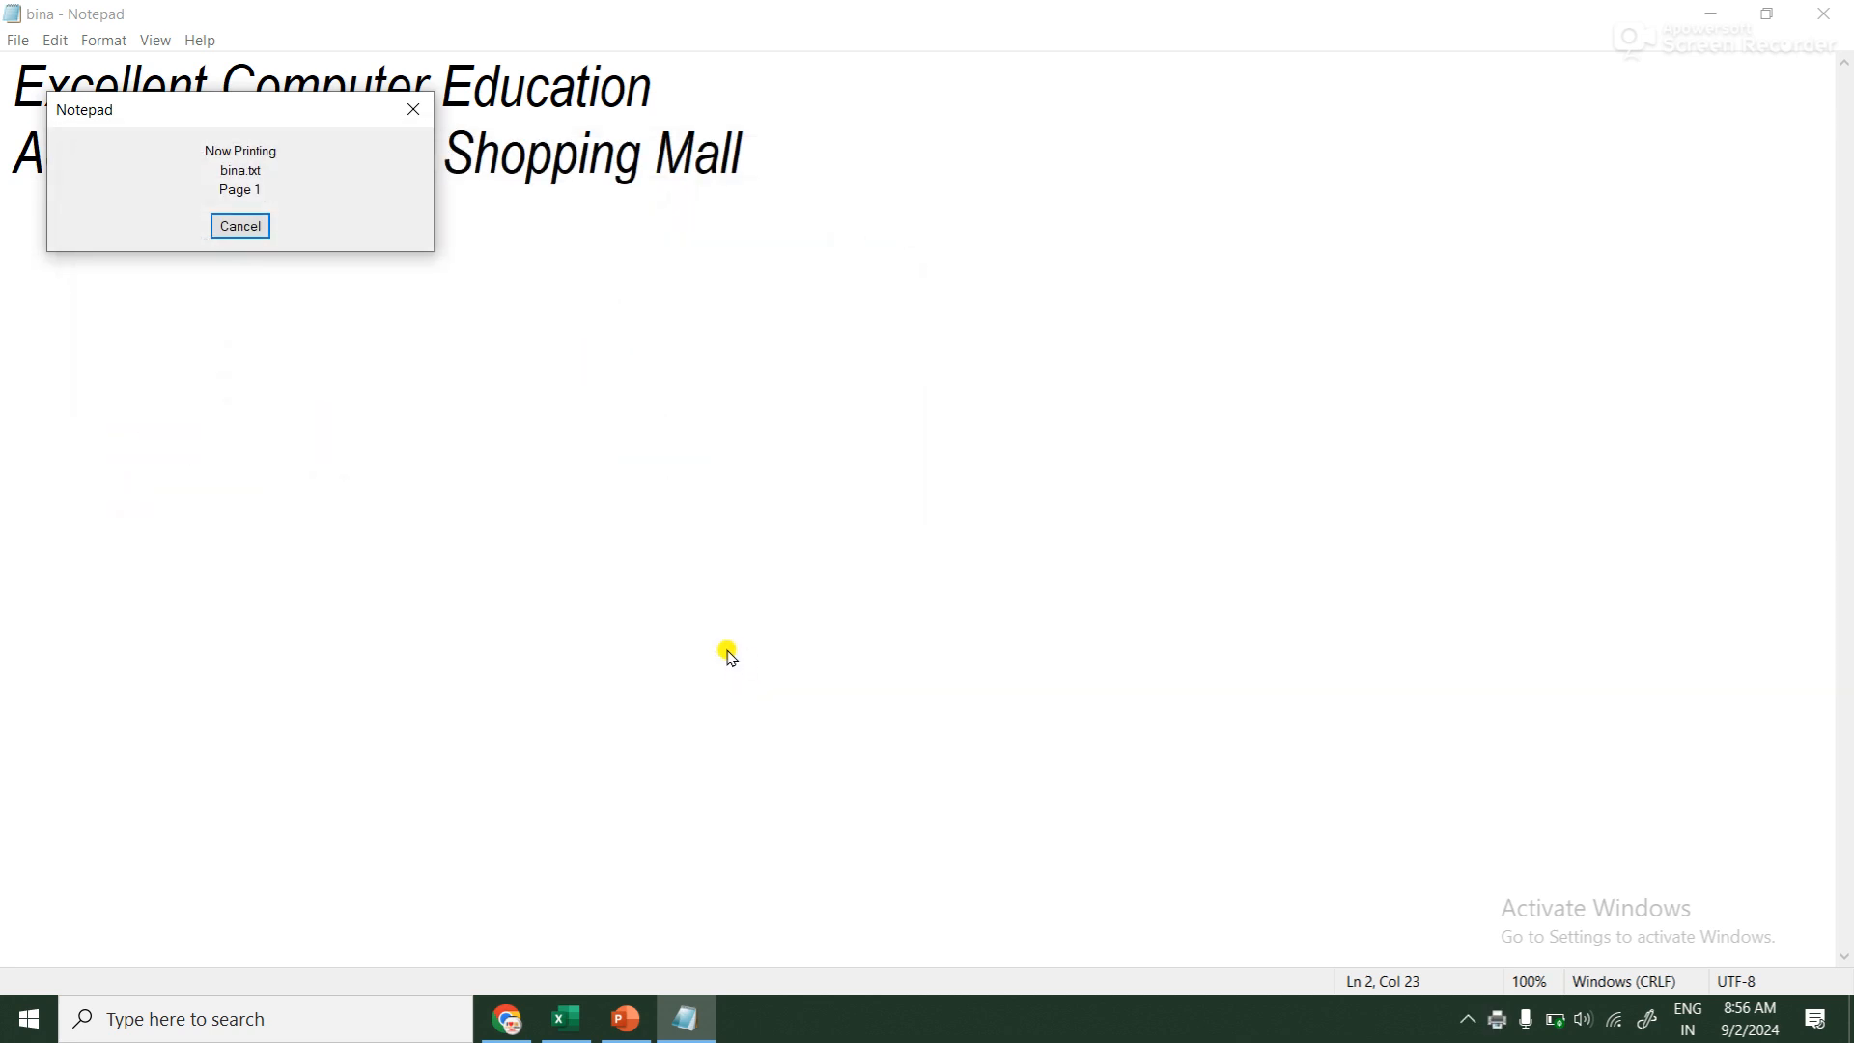
Open RAMESH.pdf from the desktop in Microsoft Edge and compare its body text with the Notepad document
click(1702, 14)
double_click(985, 421)
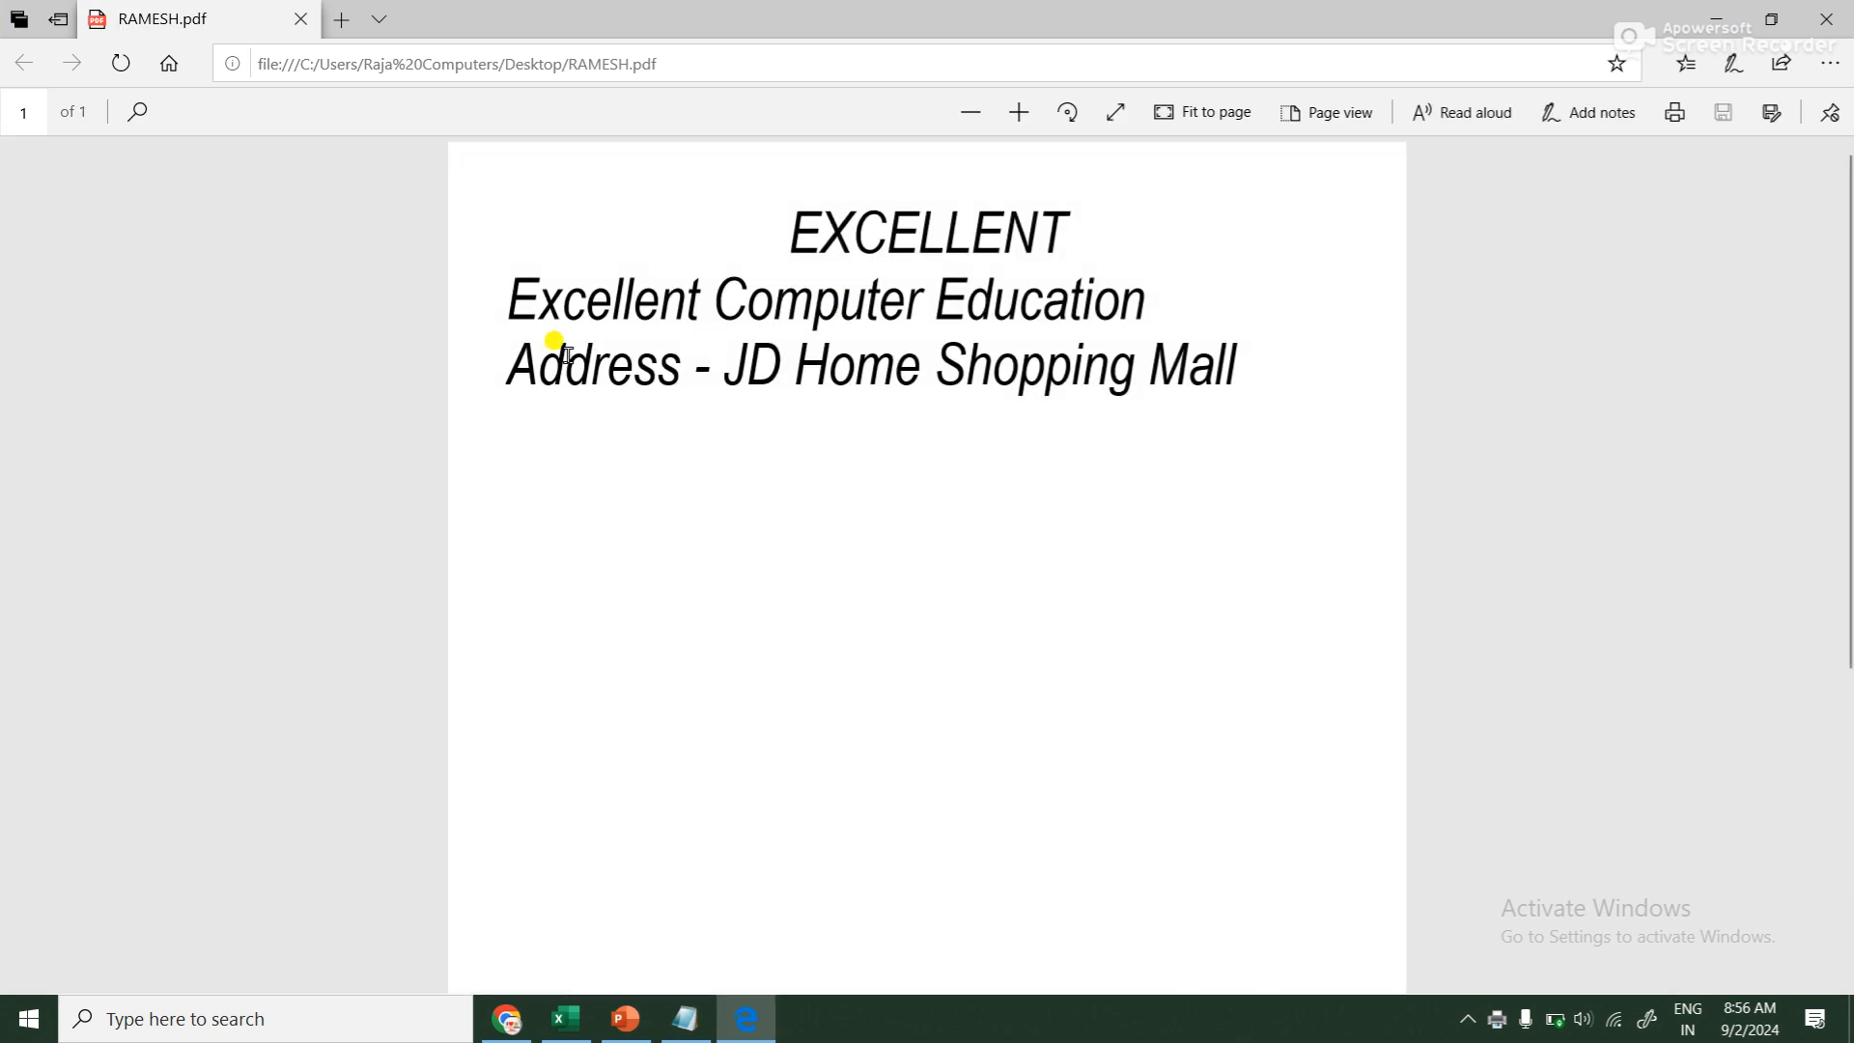
drag(558, 359, 1174, 356)
click(684, 1016)
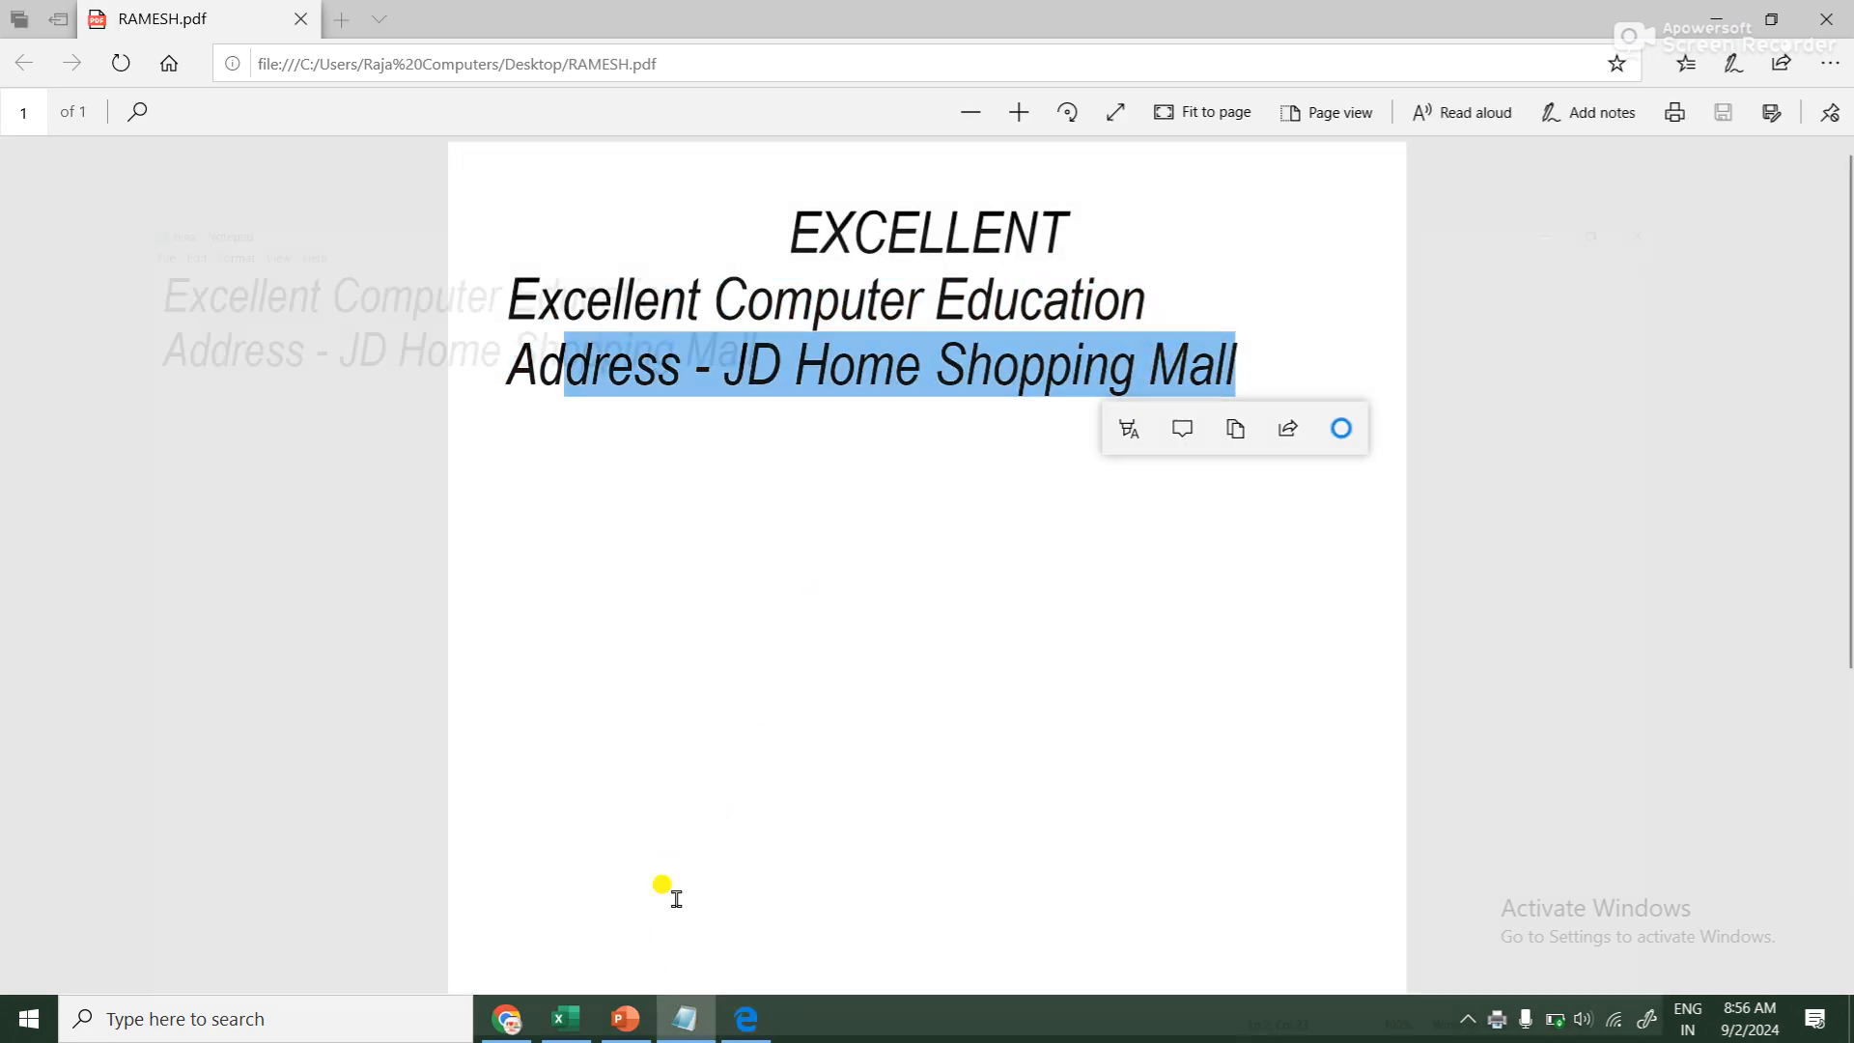
drag(749, 169, 13, 87)
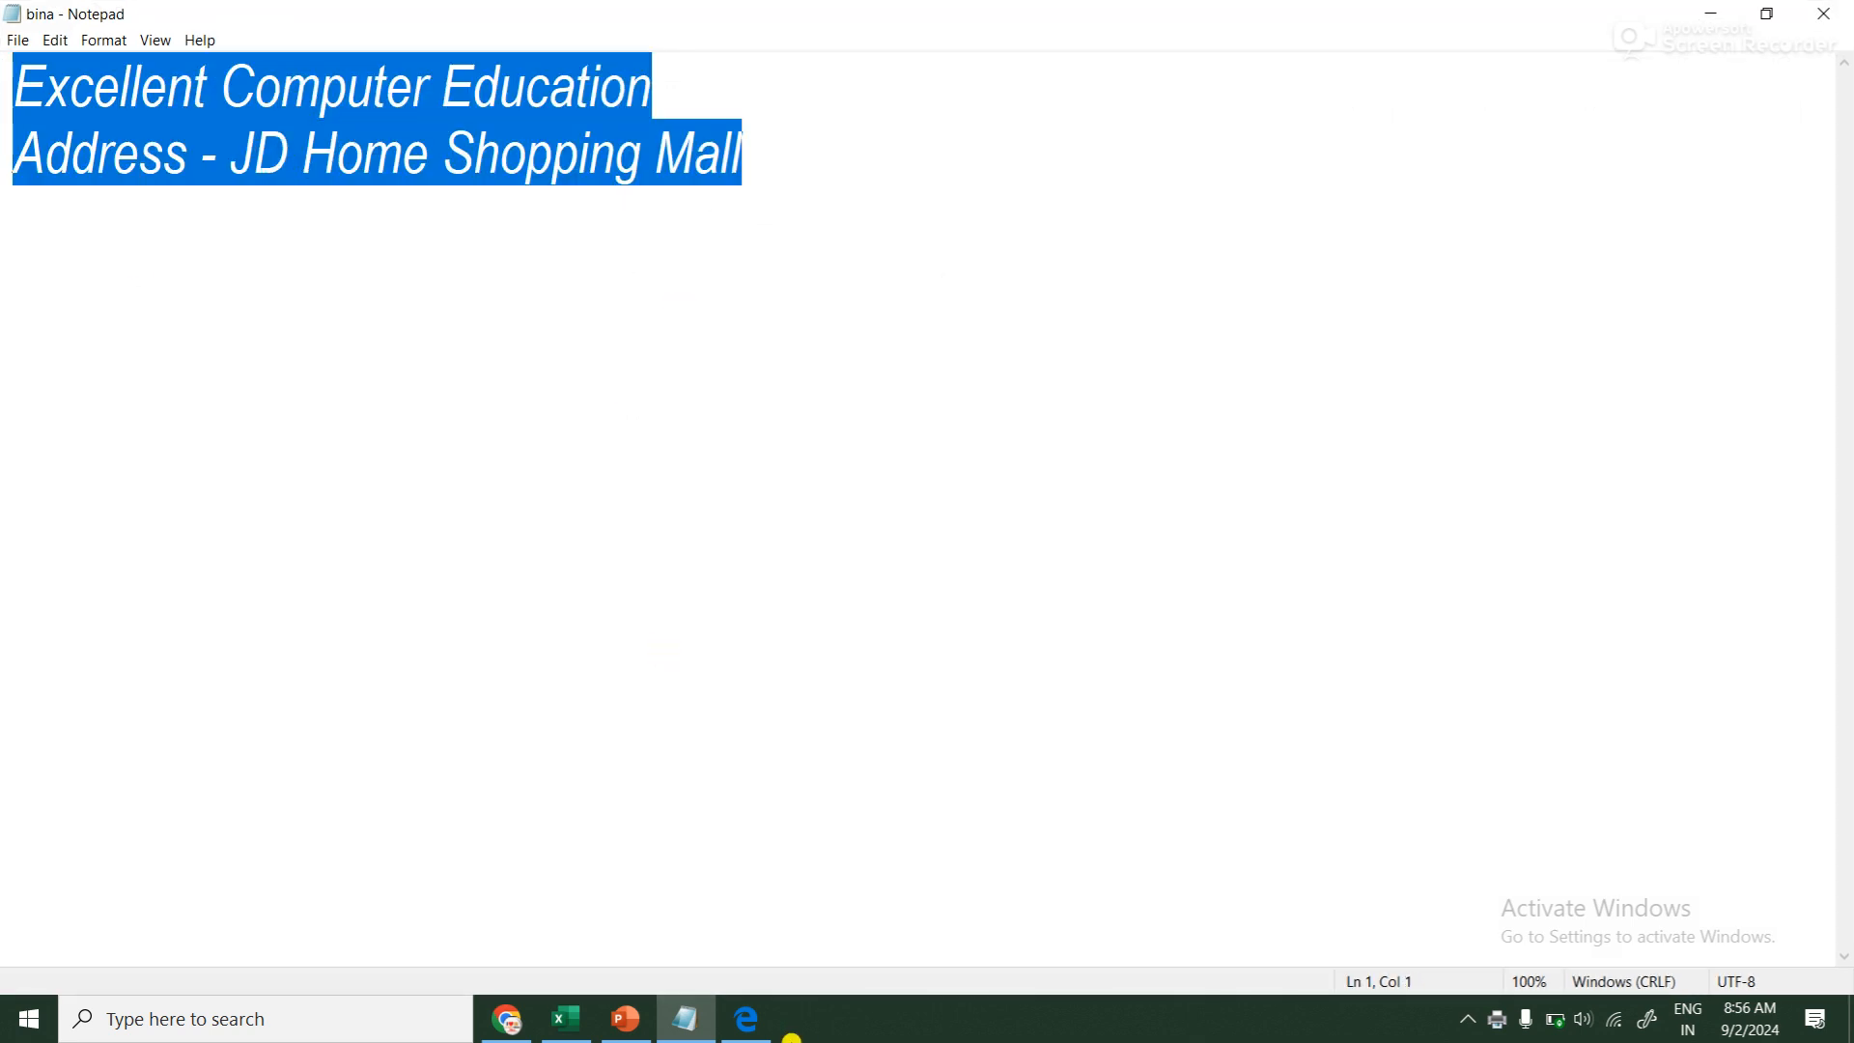
click(744, 1016)
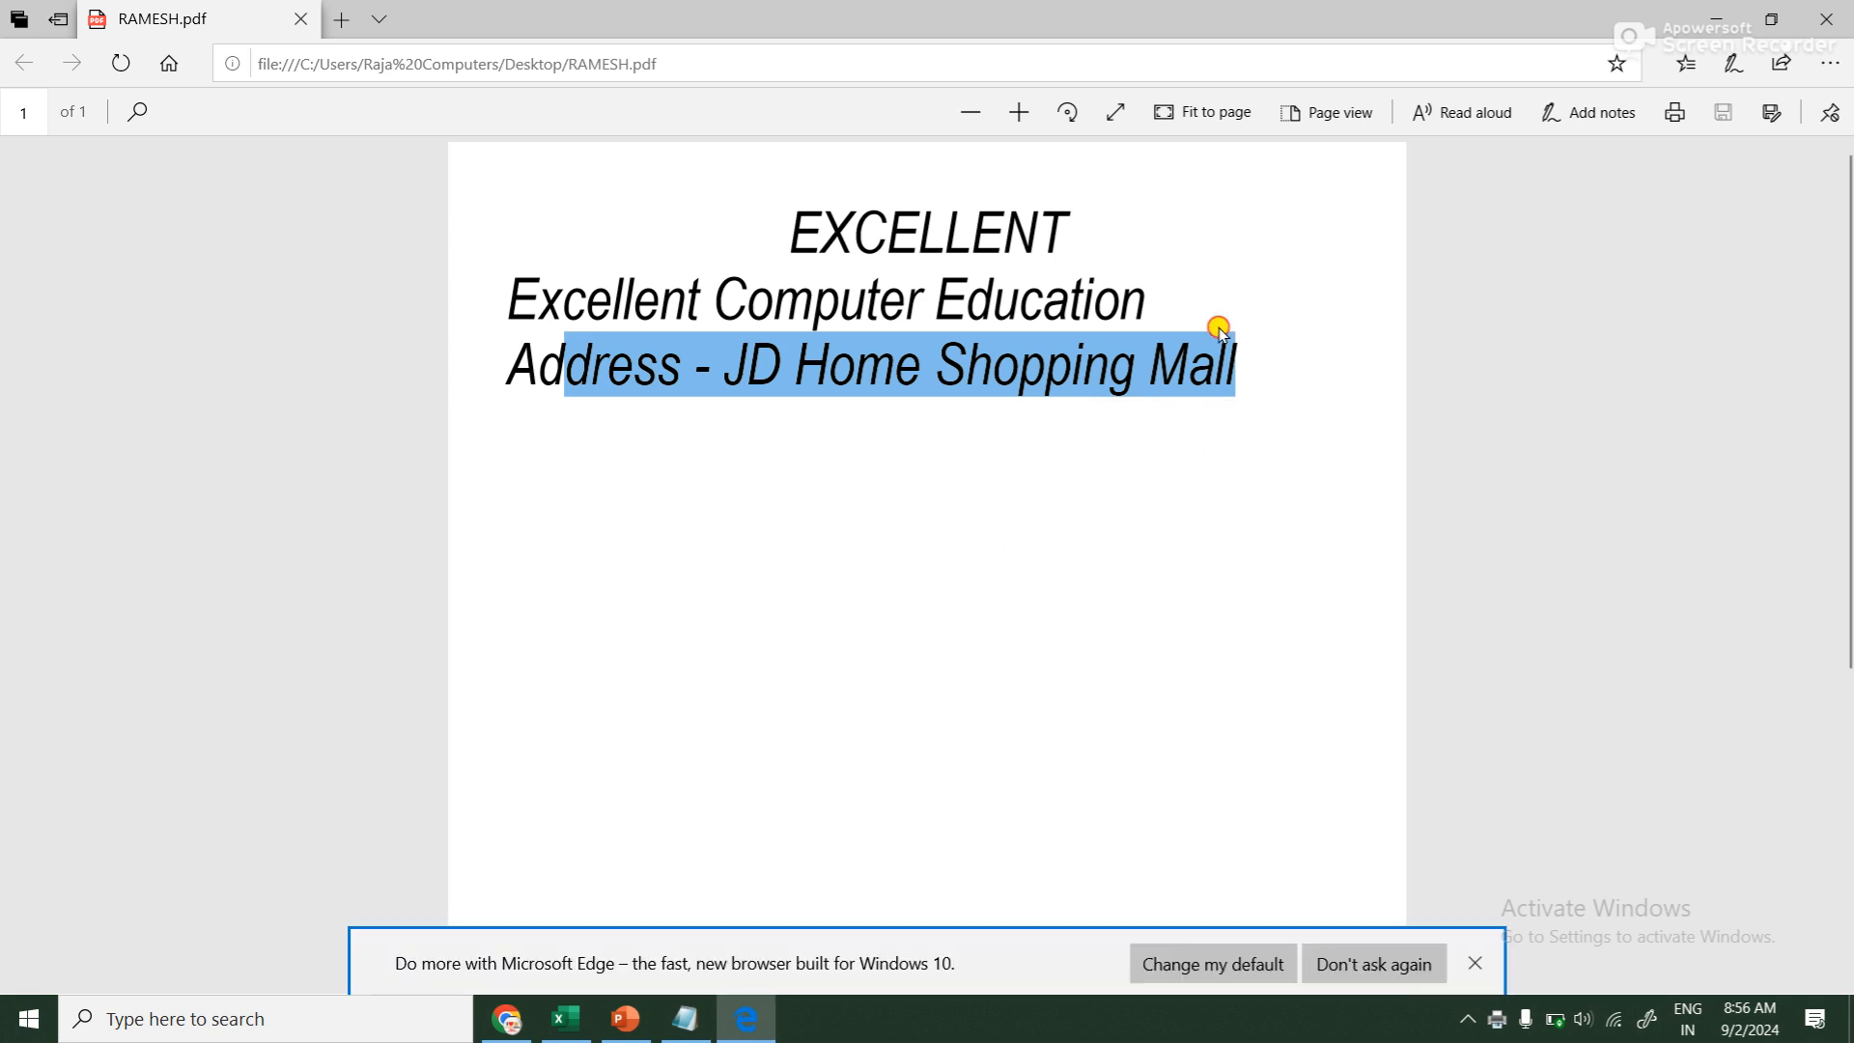
click(684, 1016)
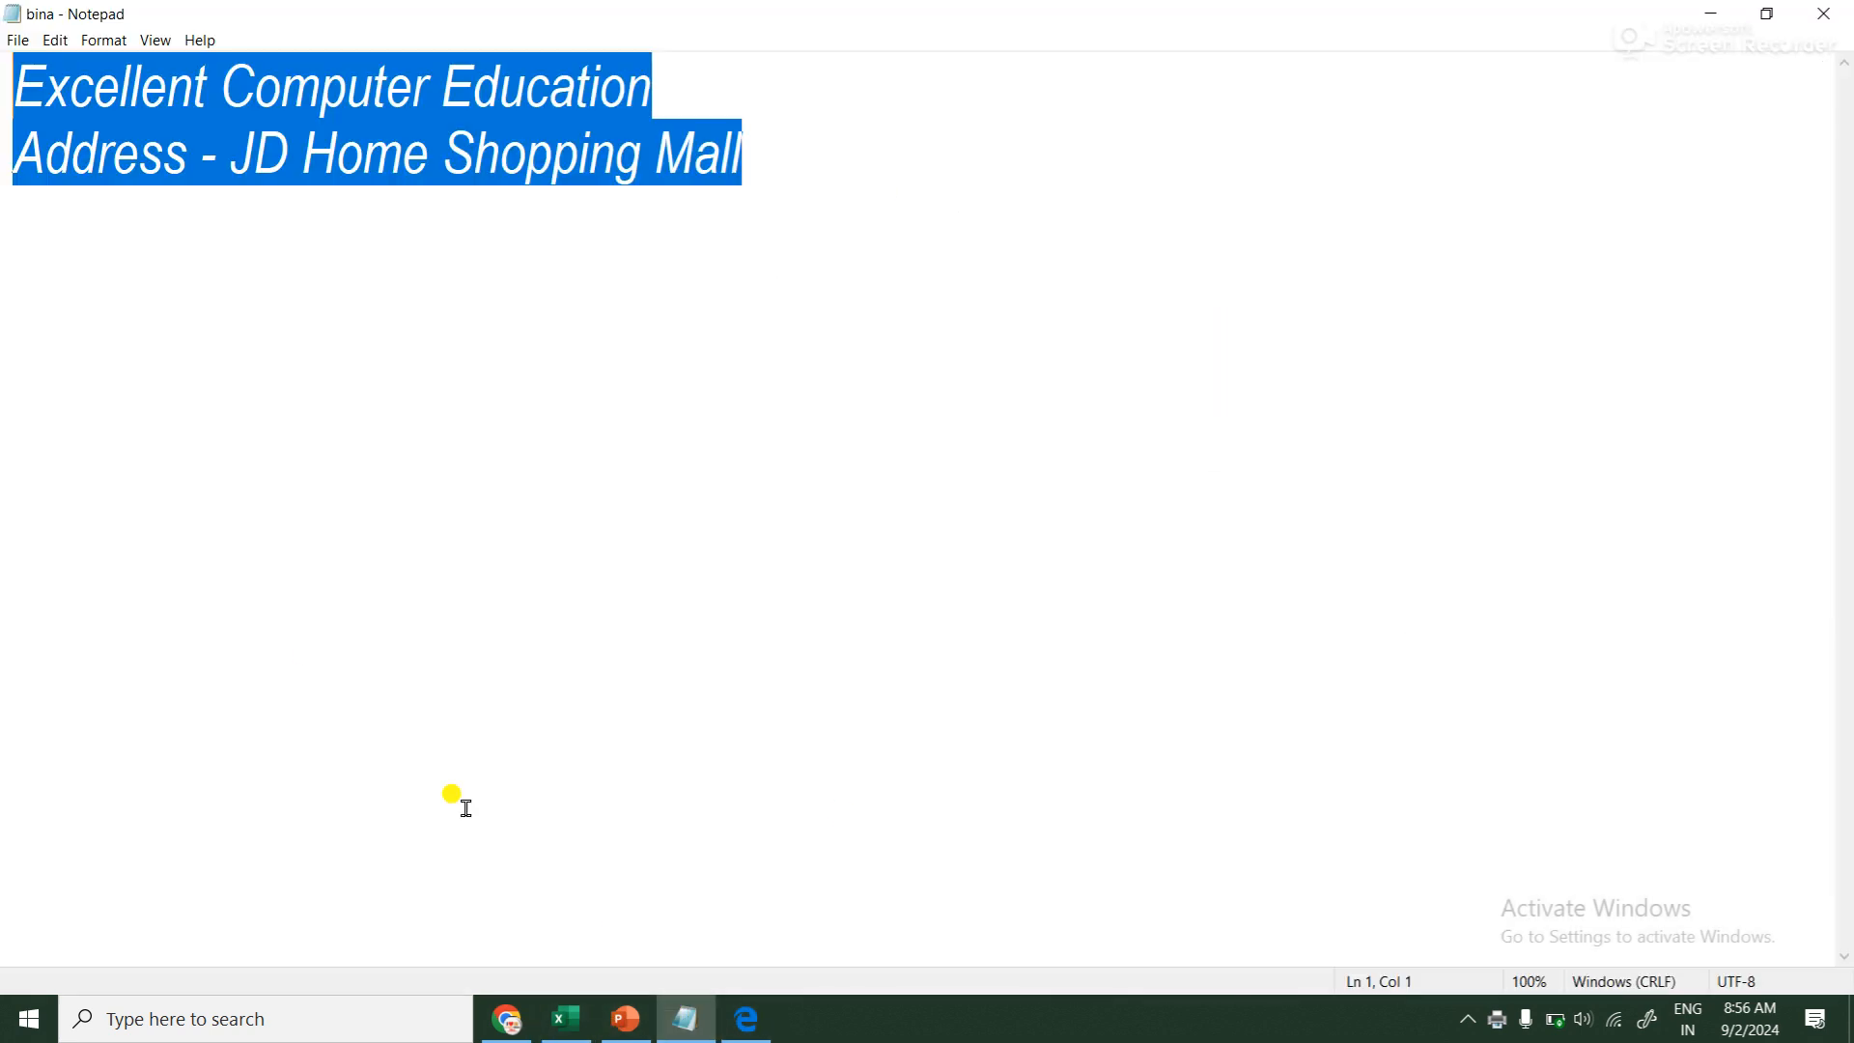
Reopen the page setup of the Notepad document and review its header and footer entries
click(8, 60)
click(18, 40)
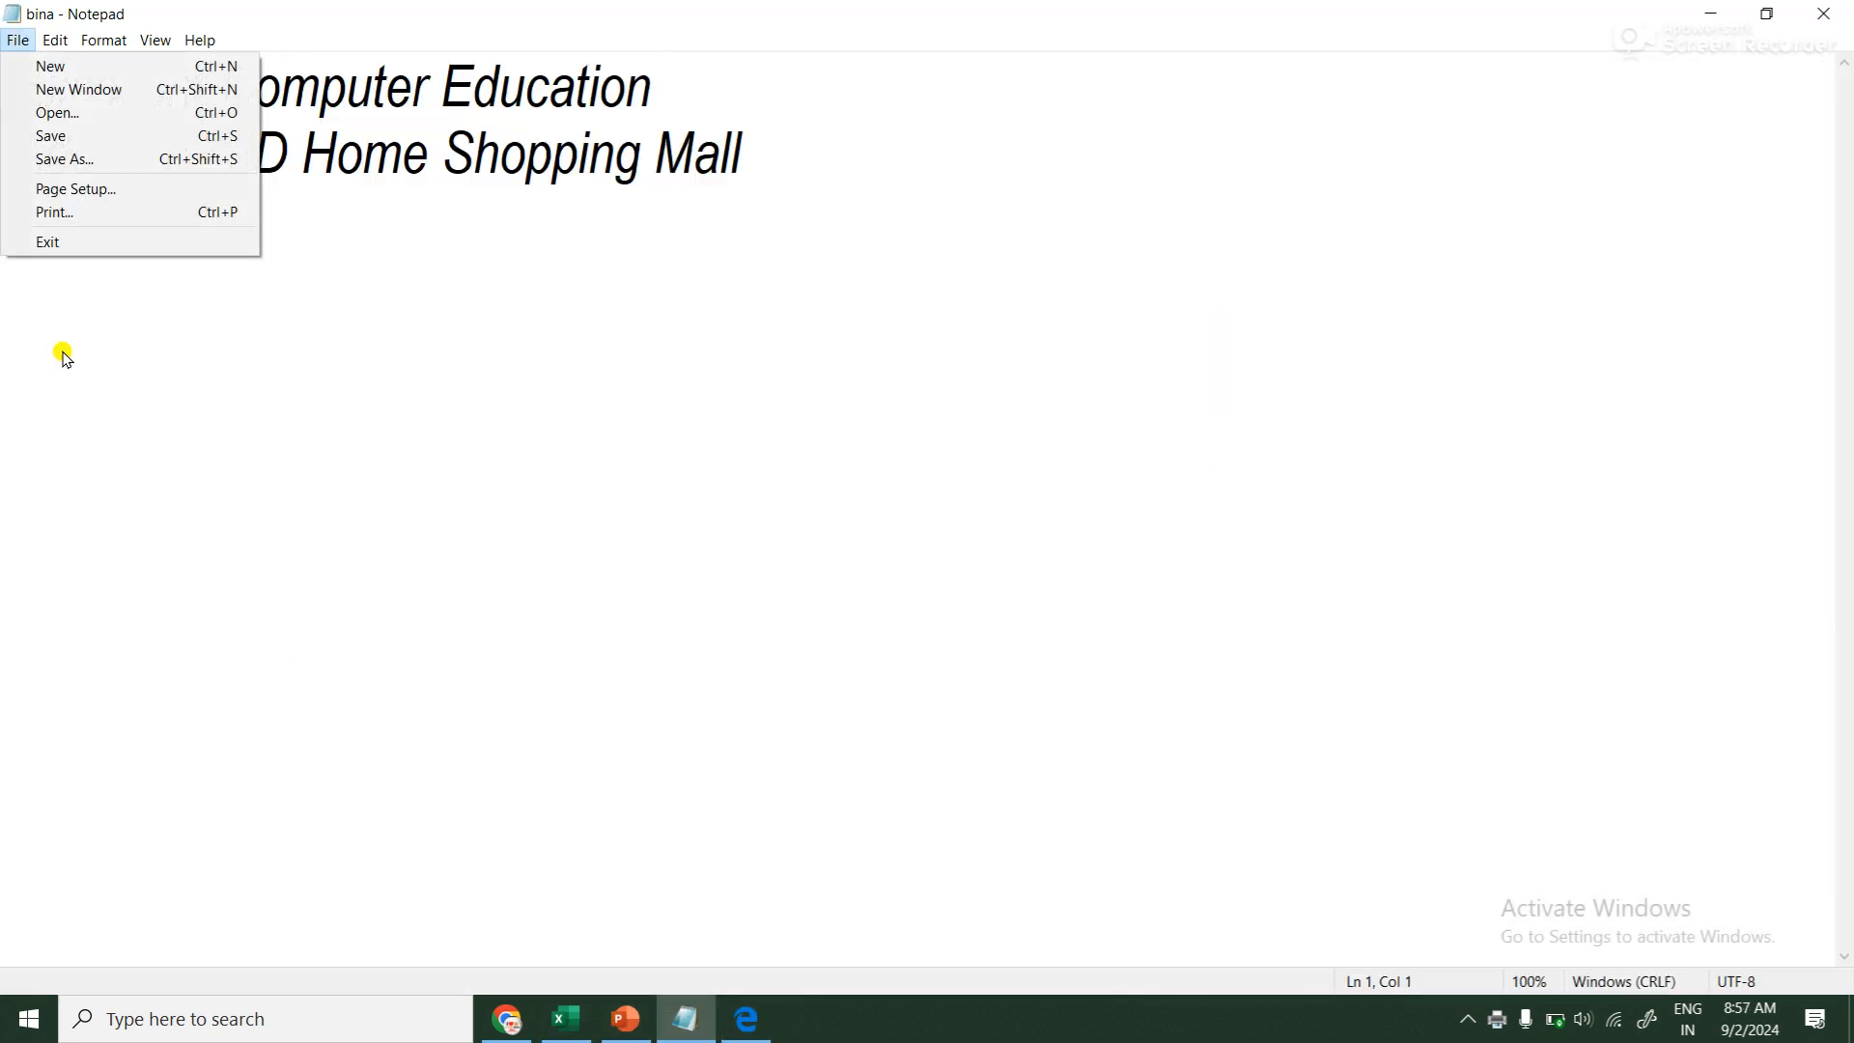
click(141, 190)
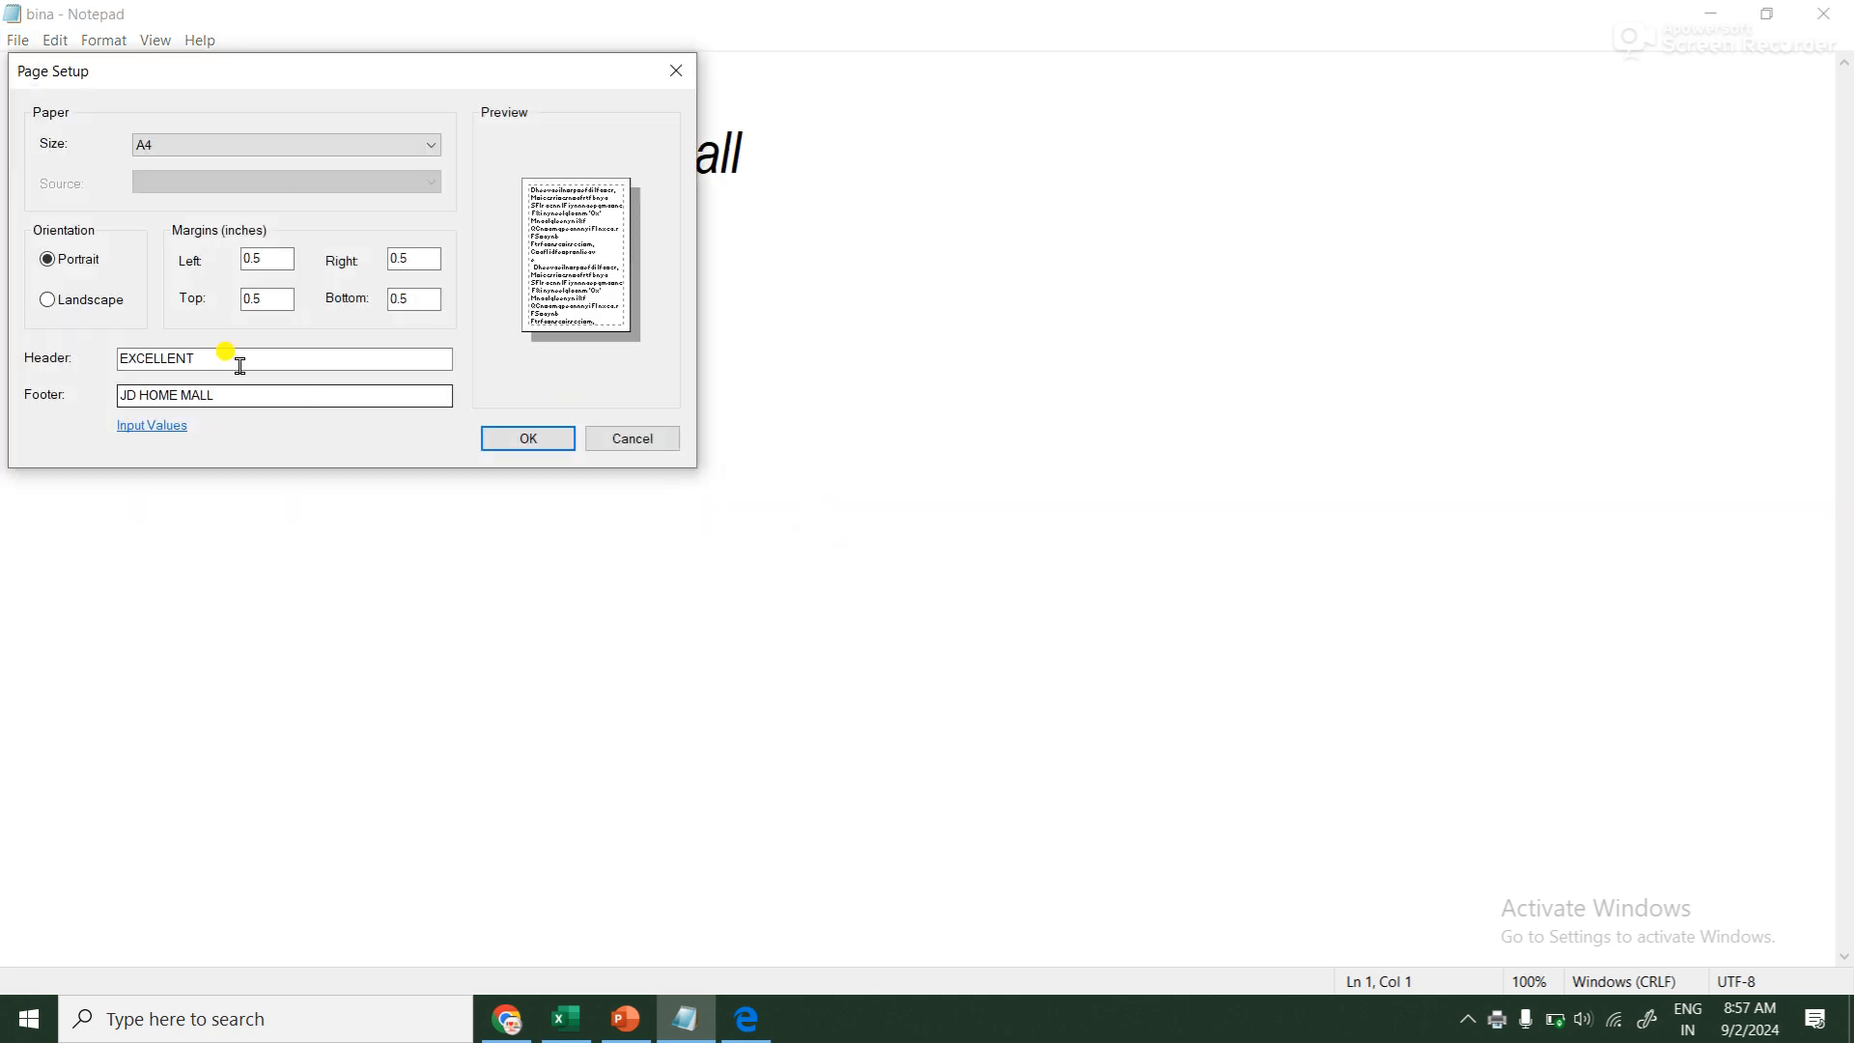
drag(231, 357, 64, 363)
drag(247, 396, 74, 404)
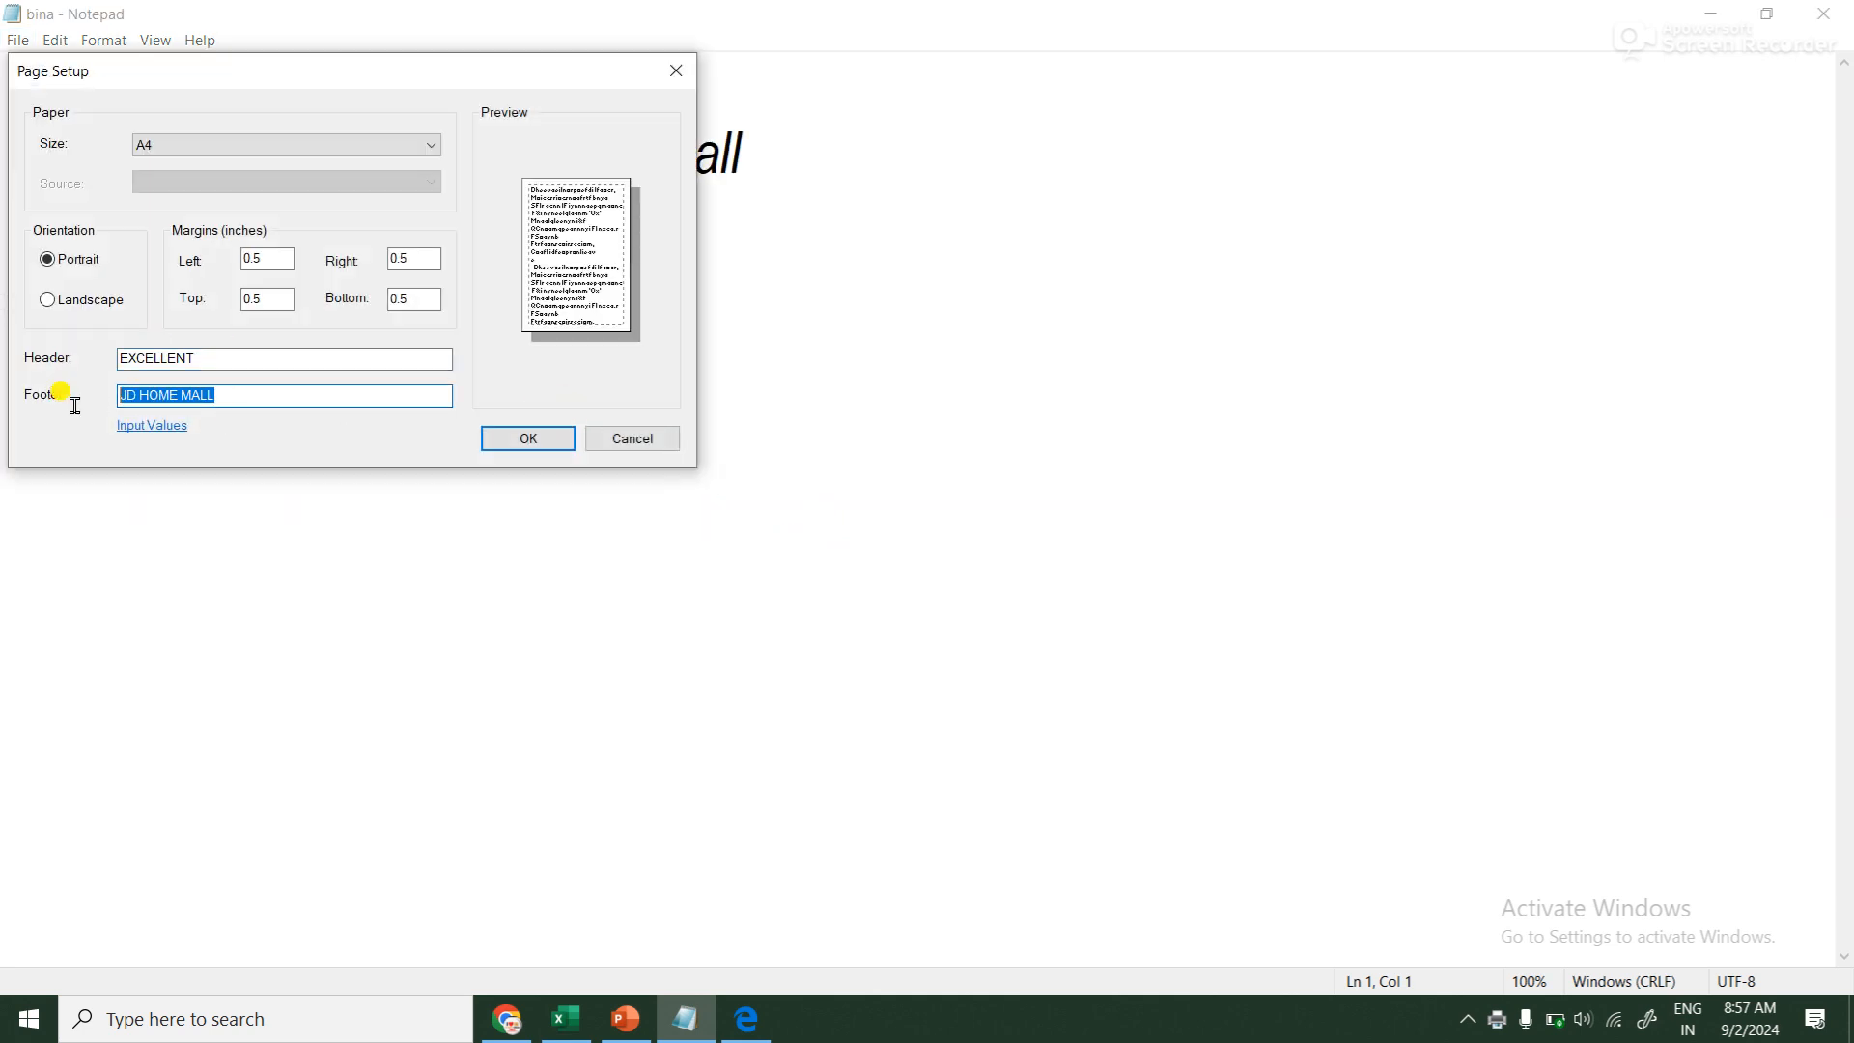
Switch to Microsoft Edge to check the header and footer in RAMESH.pdf, and return to Notepad to close the page setup
click(745, 1019)
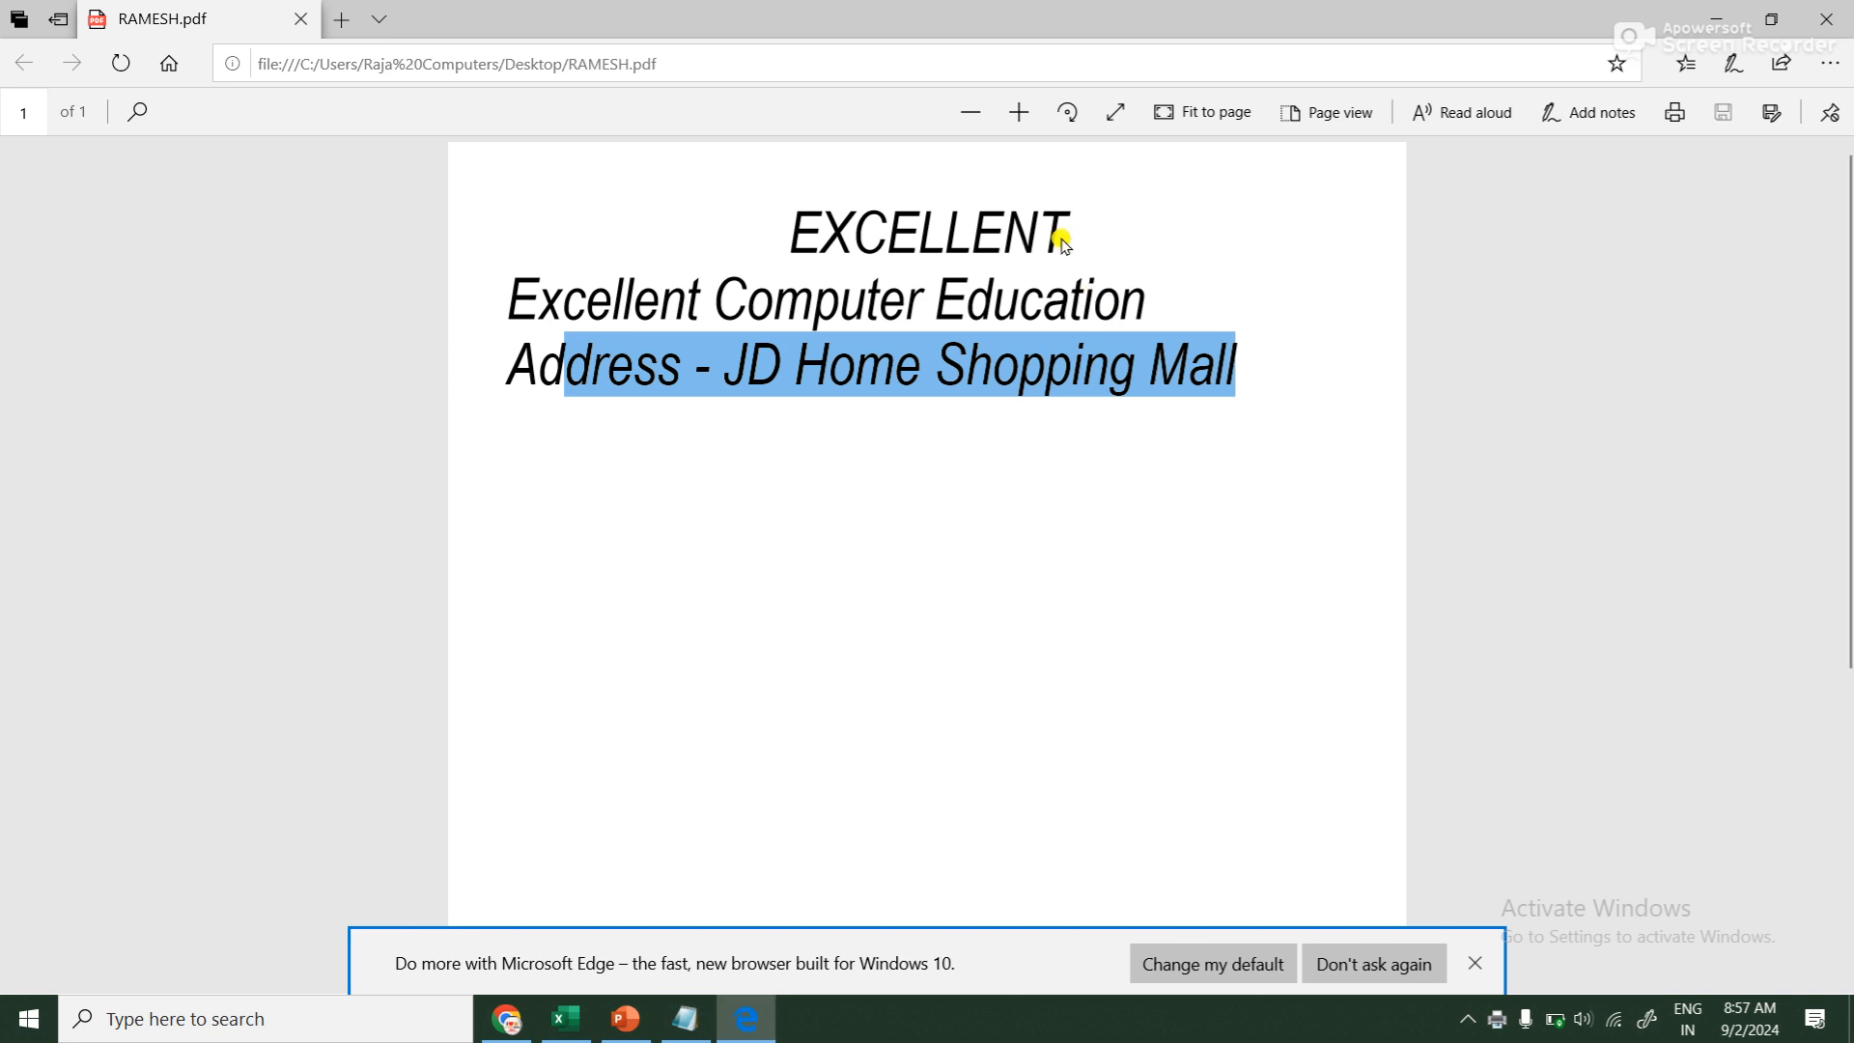
scroll(1060, 426, down, 5)
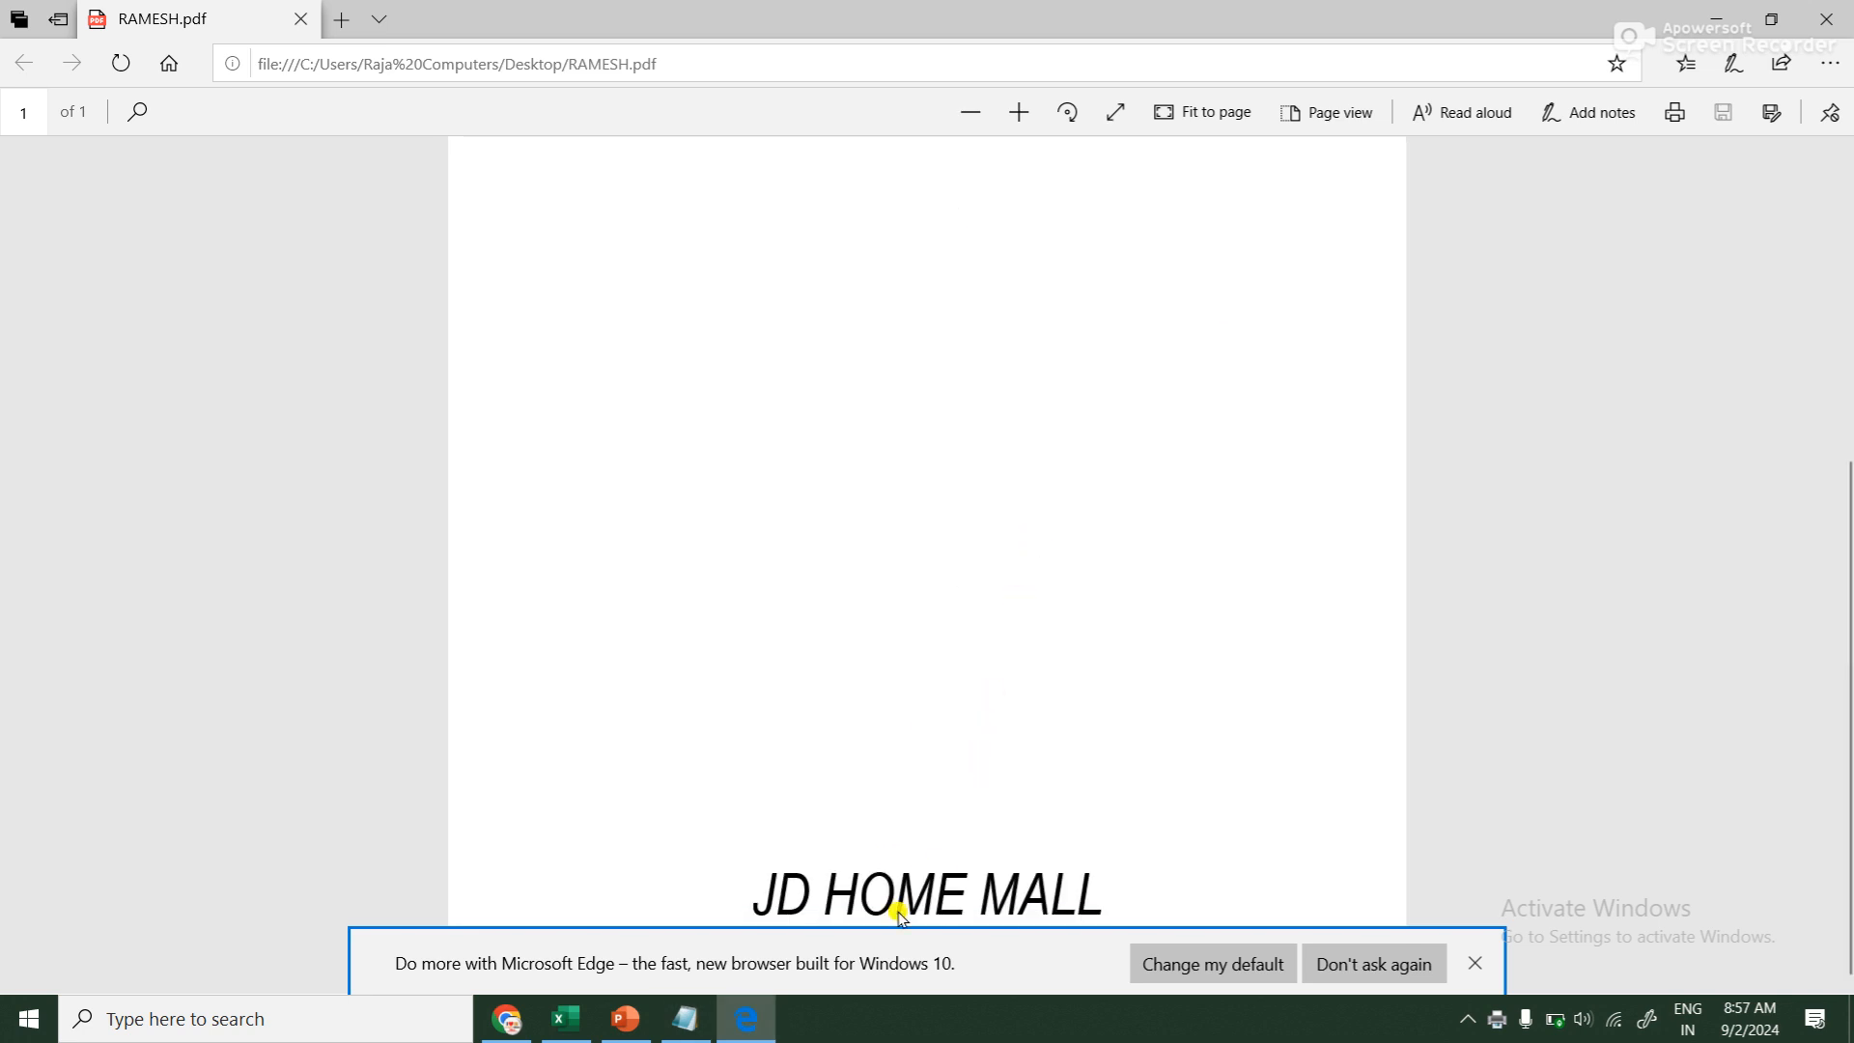
scroll(898, 912, up, 5)
scroll(1001, 464, down, 5)
scroll(938, 809, up, 5)
key(alt+Tab)
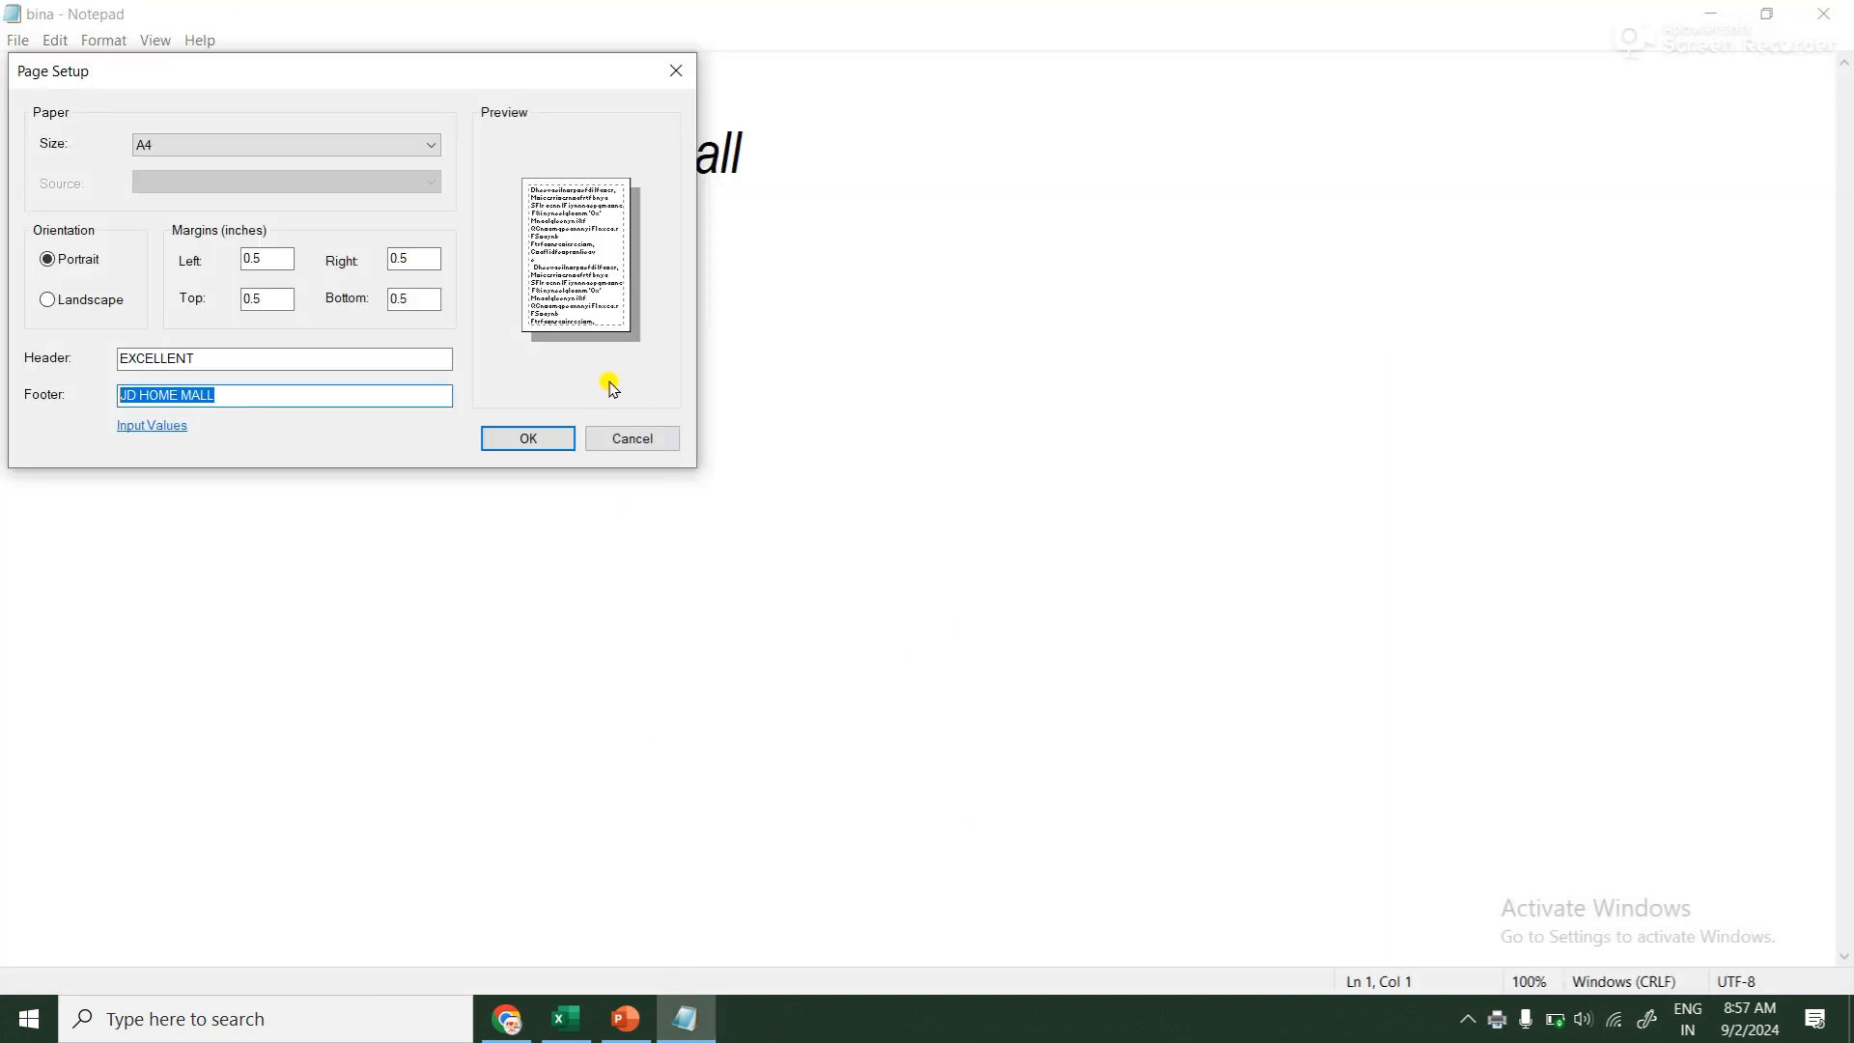
click(535, 440)
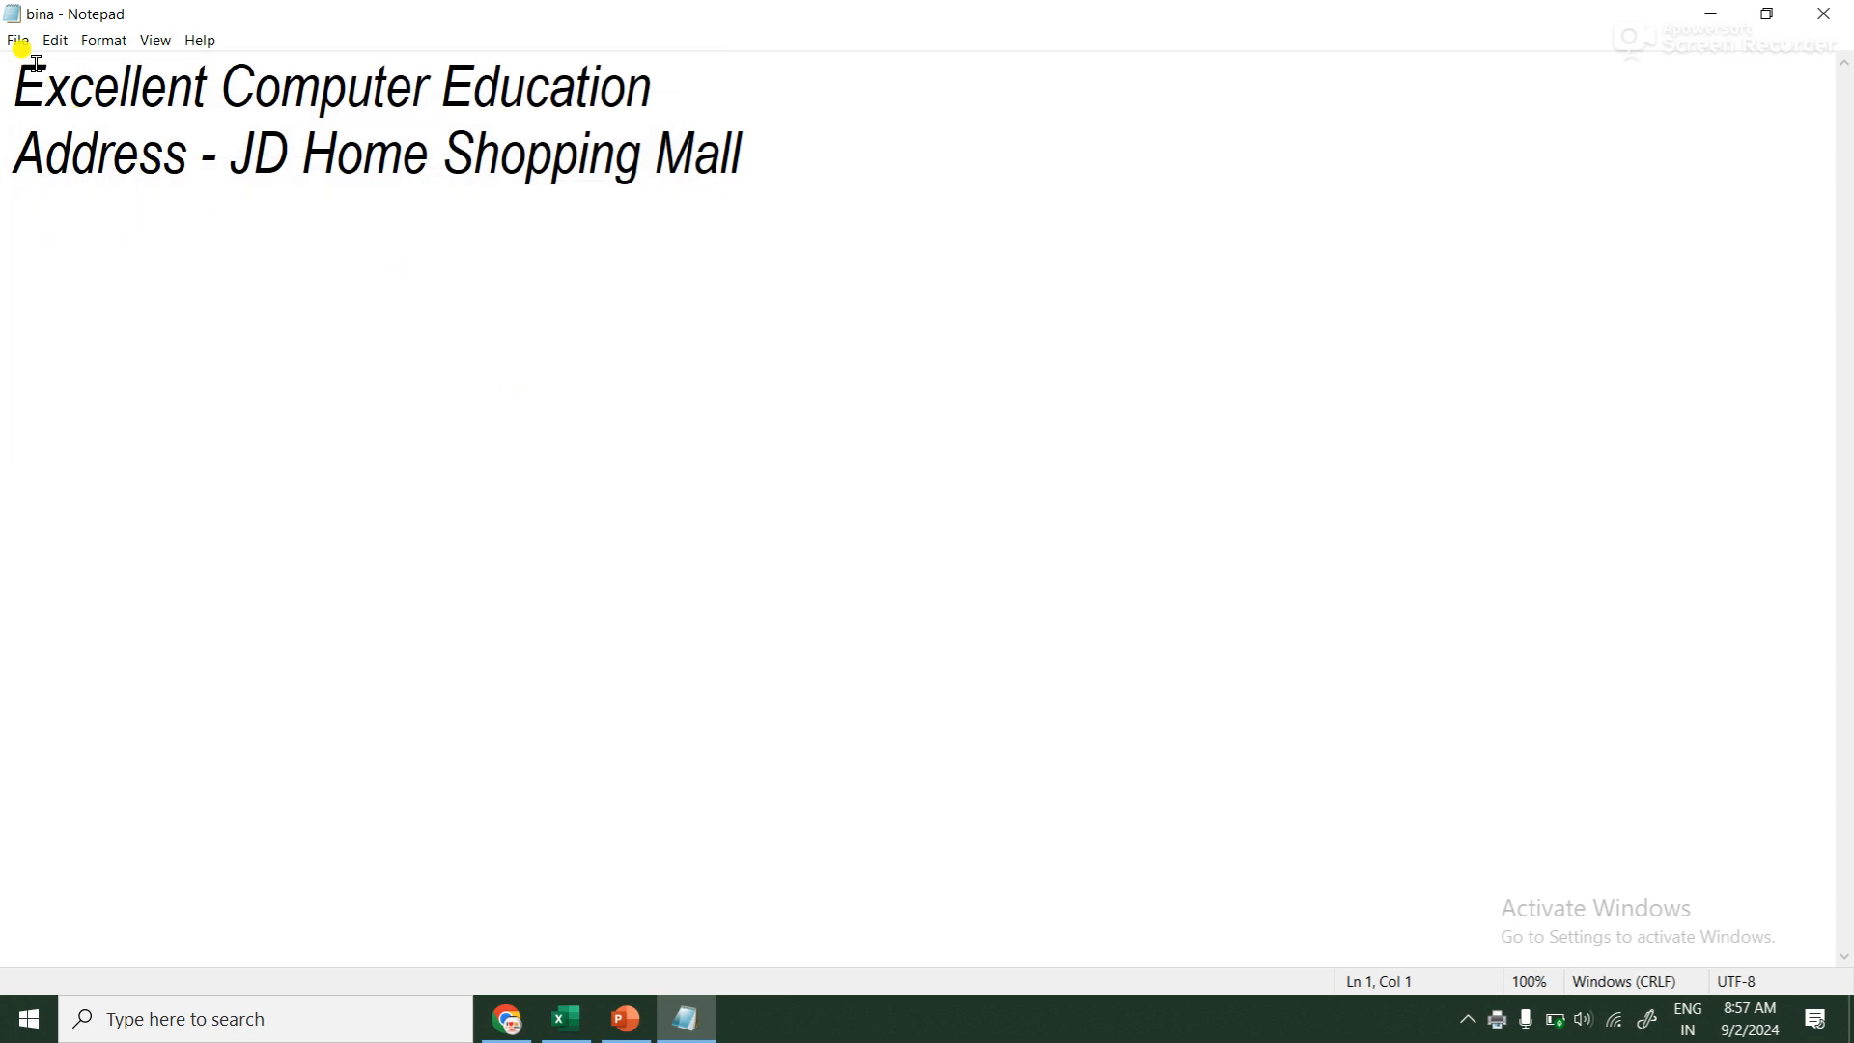
Exit Notepad and reopen it from the desktop as a maximized empty document
click(18, 39)
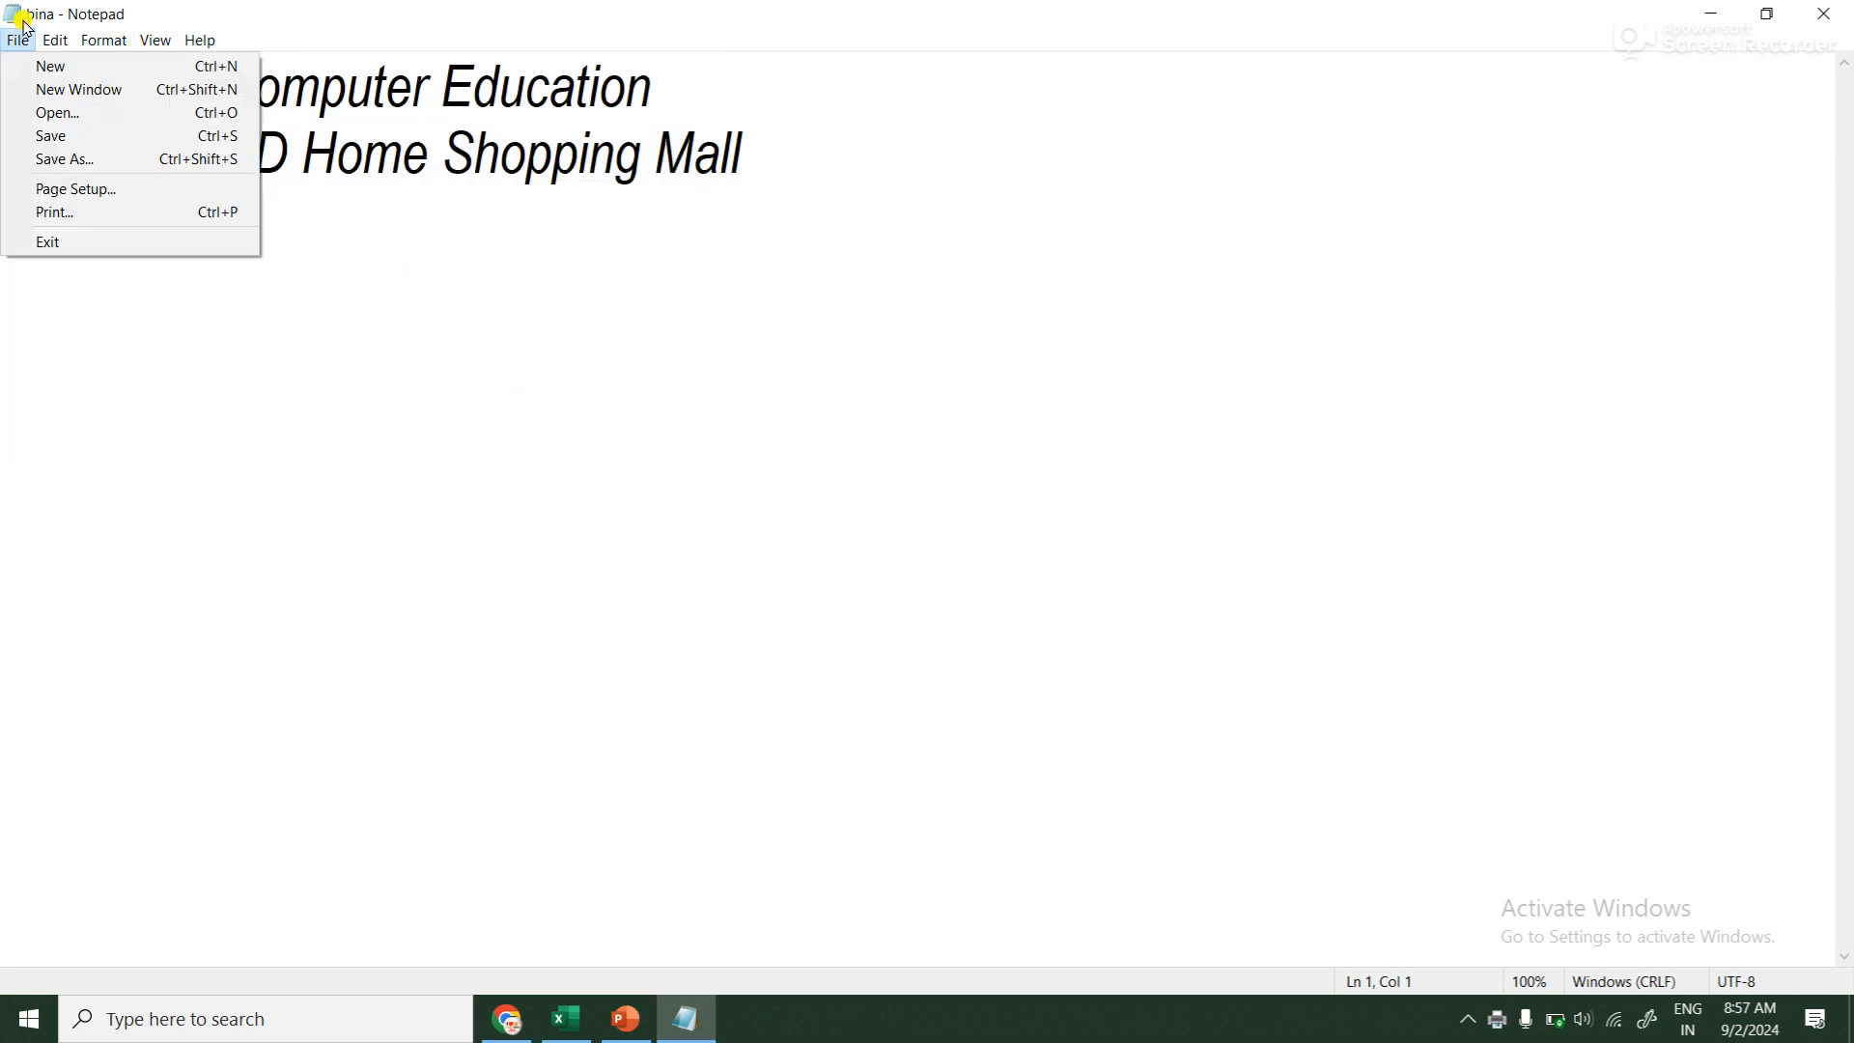
click(46, 244)
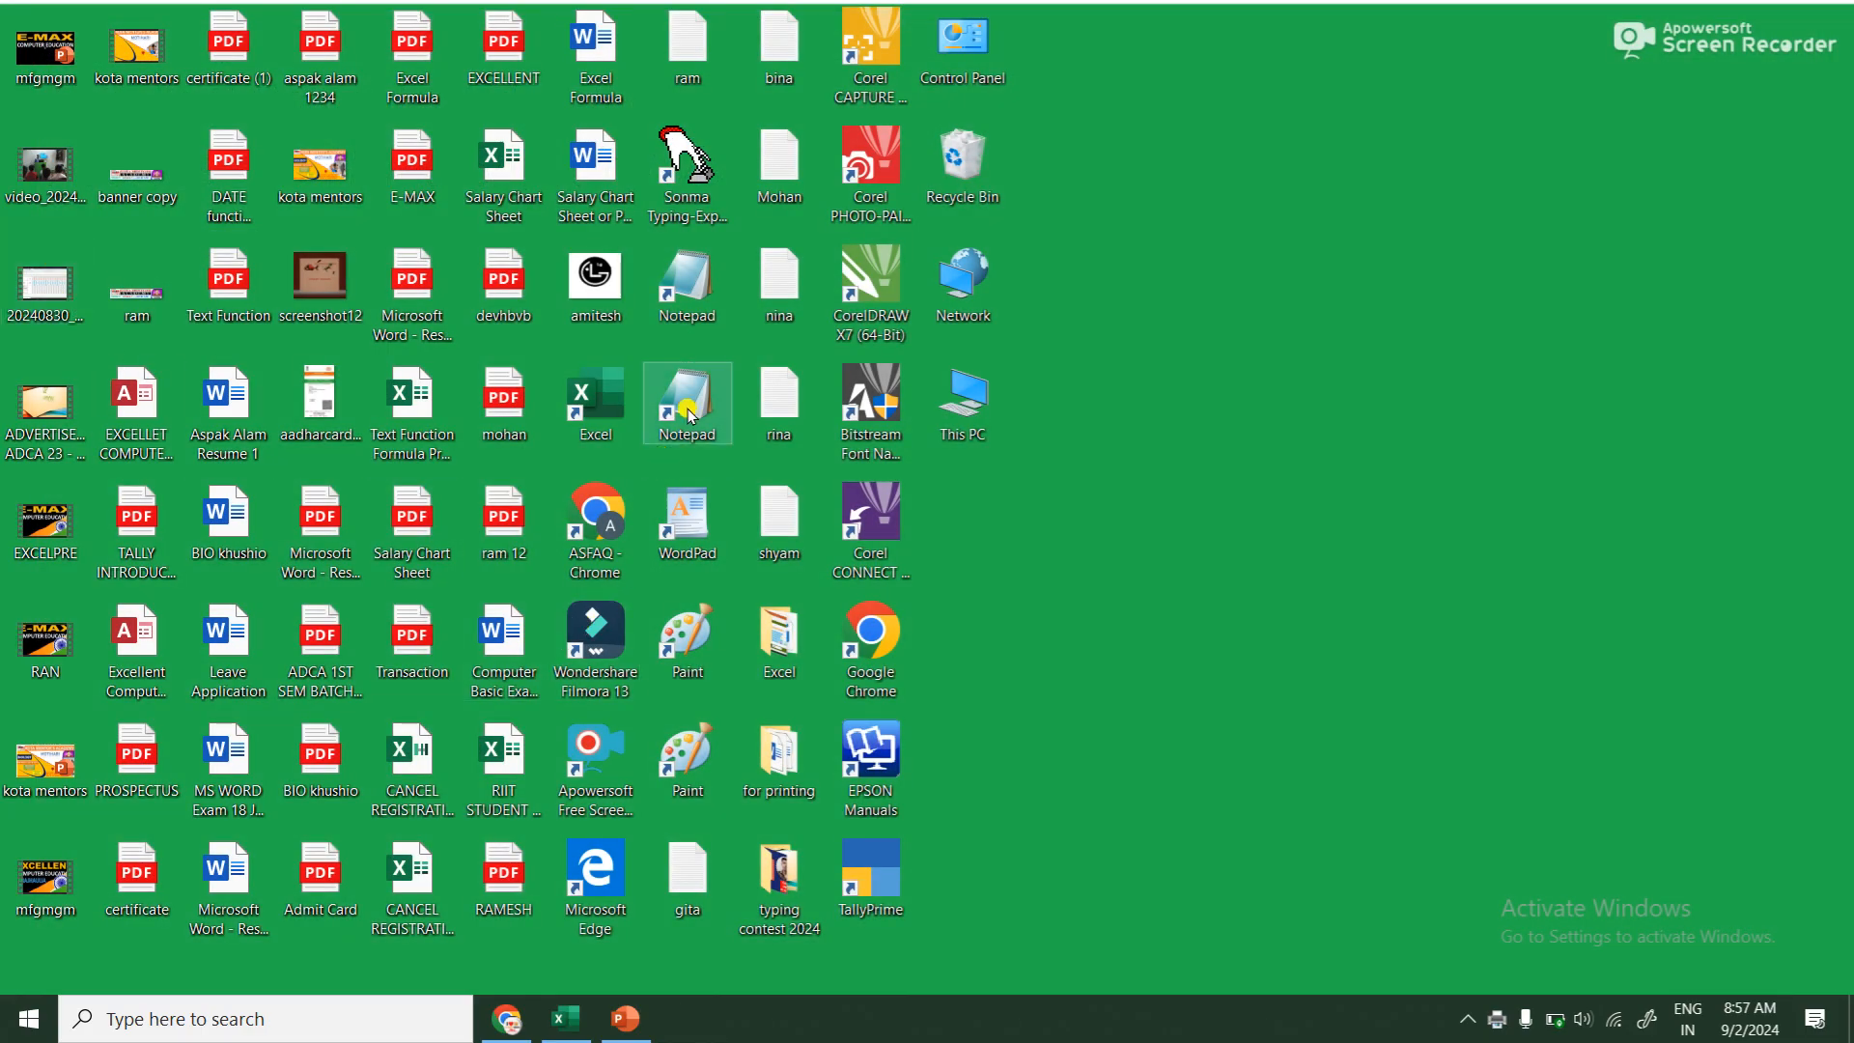
double_click(677, 288)
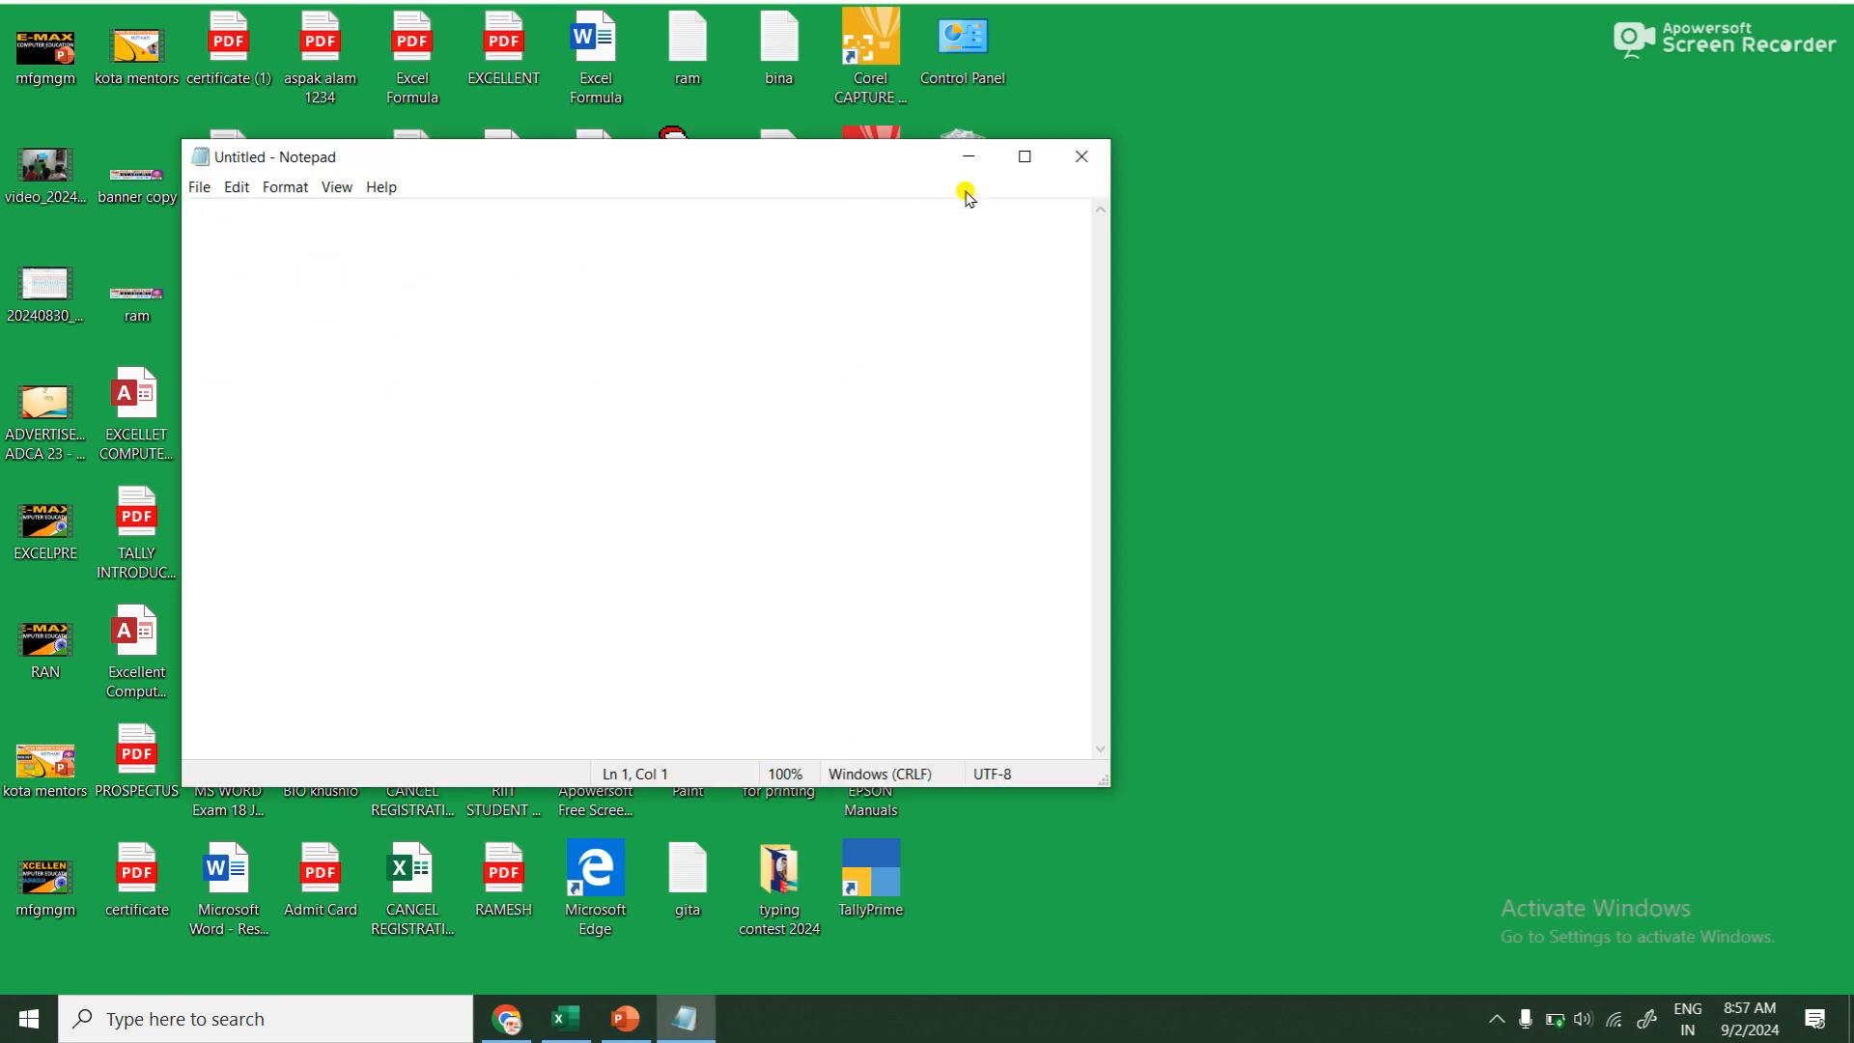
click(1011, 172)
click(18, 40)
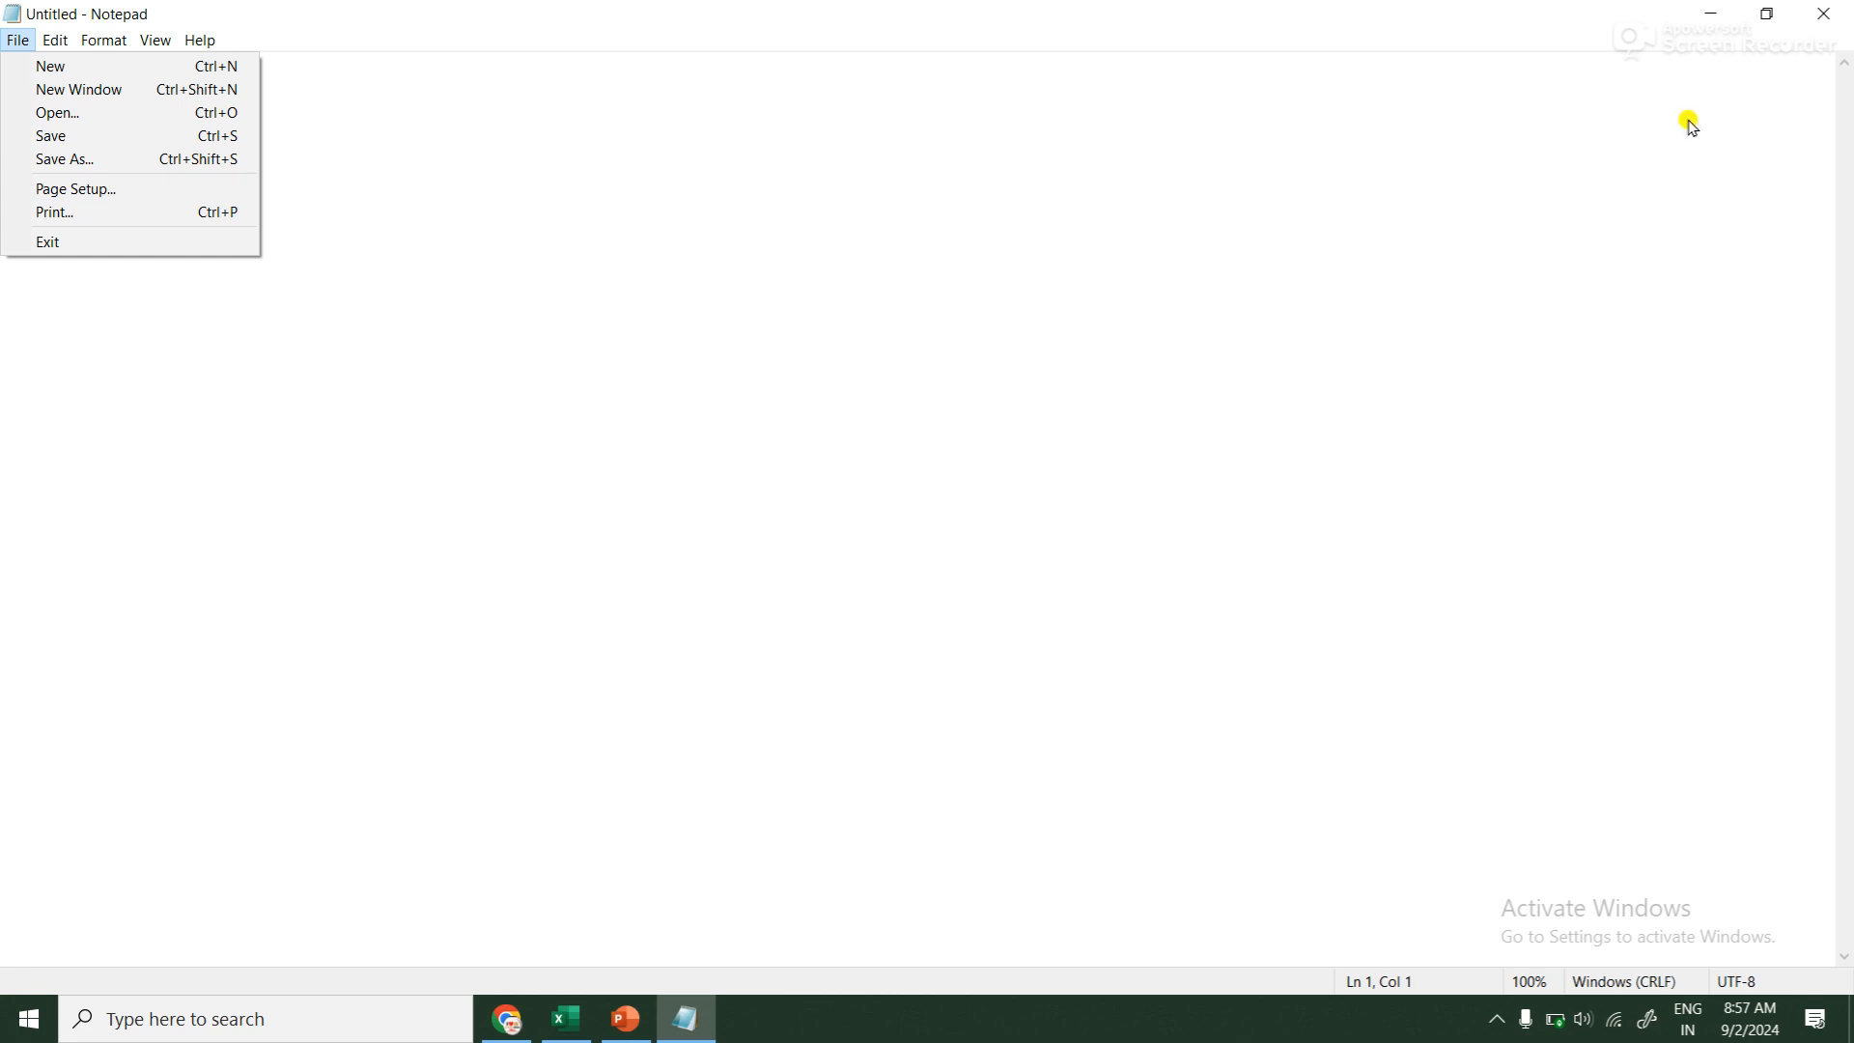
Open the DATE function Formula PDF from the desktop in Microsoft Edge, then close it and return to the empty Notepad document
click(1696, 10)
click(1697, 10)
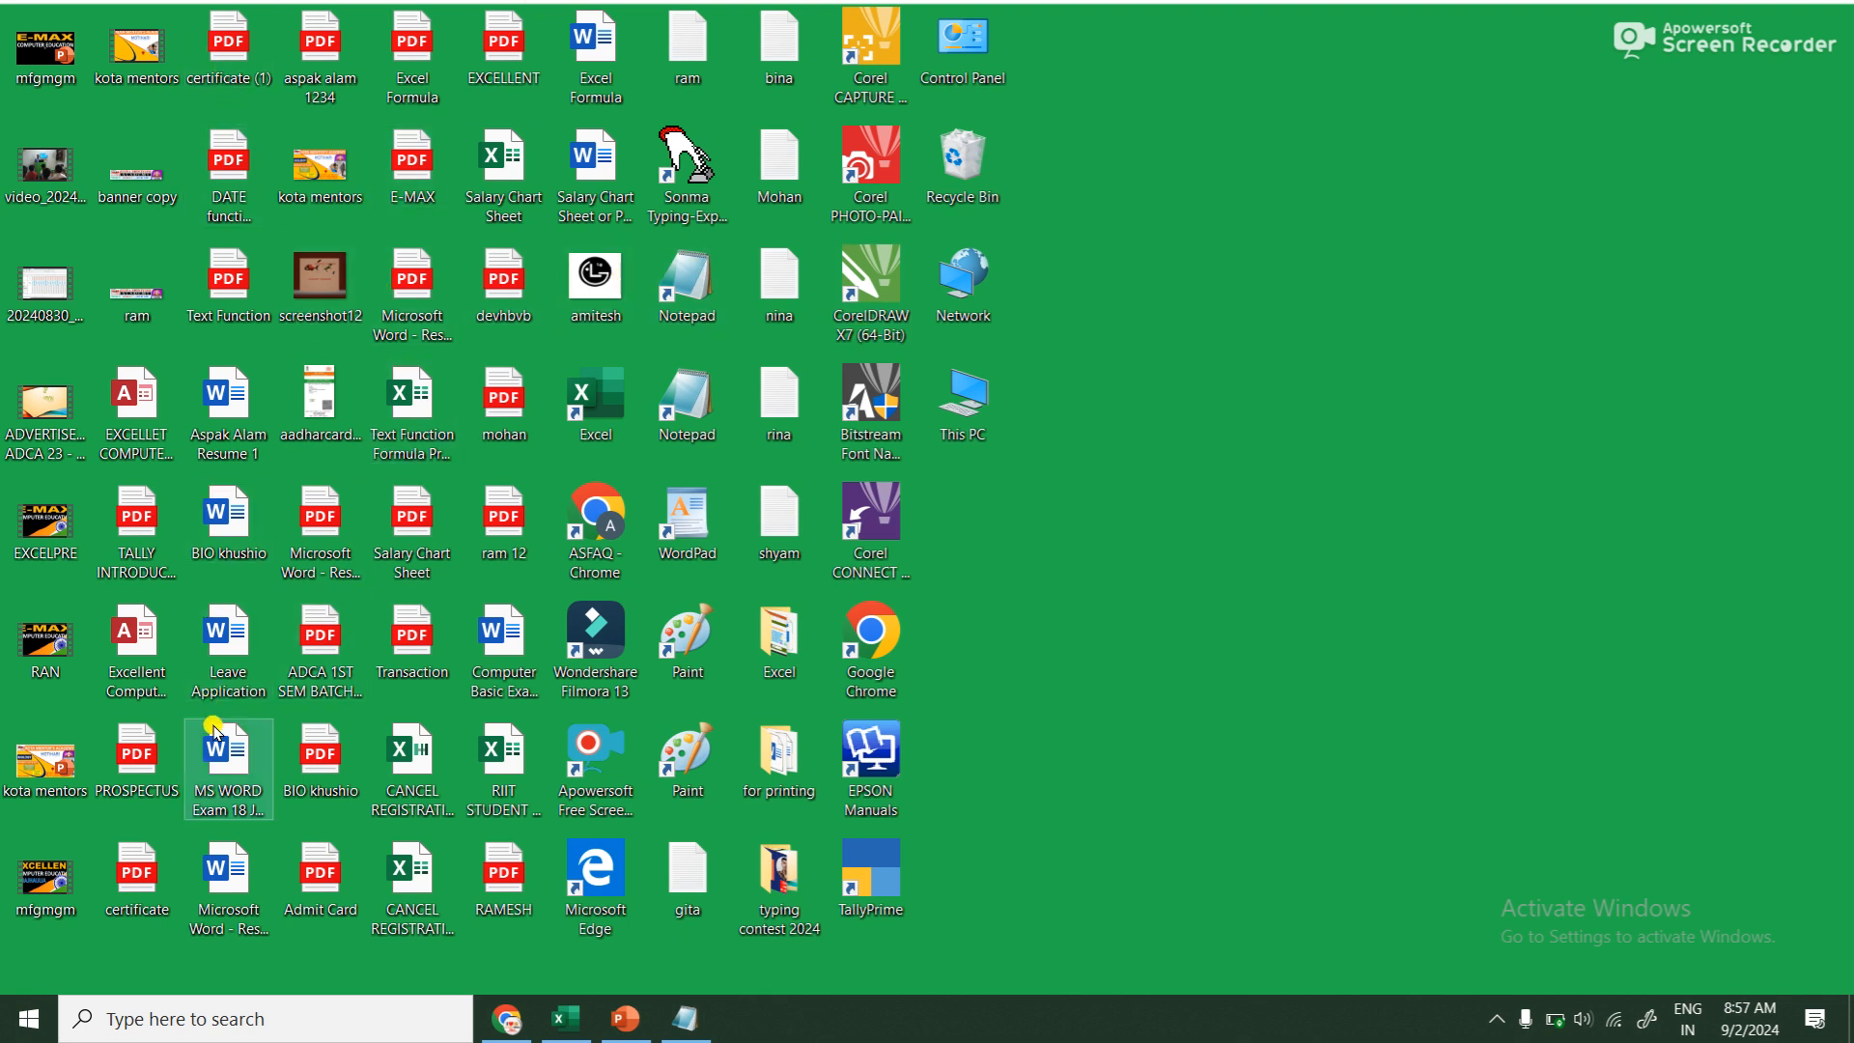
double_click(226, 184)
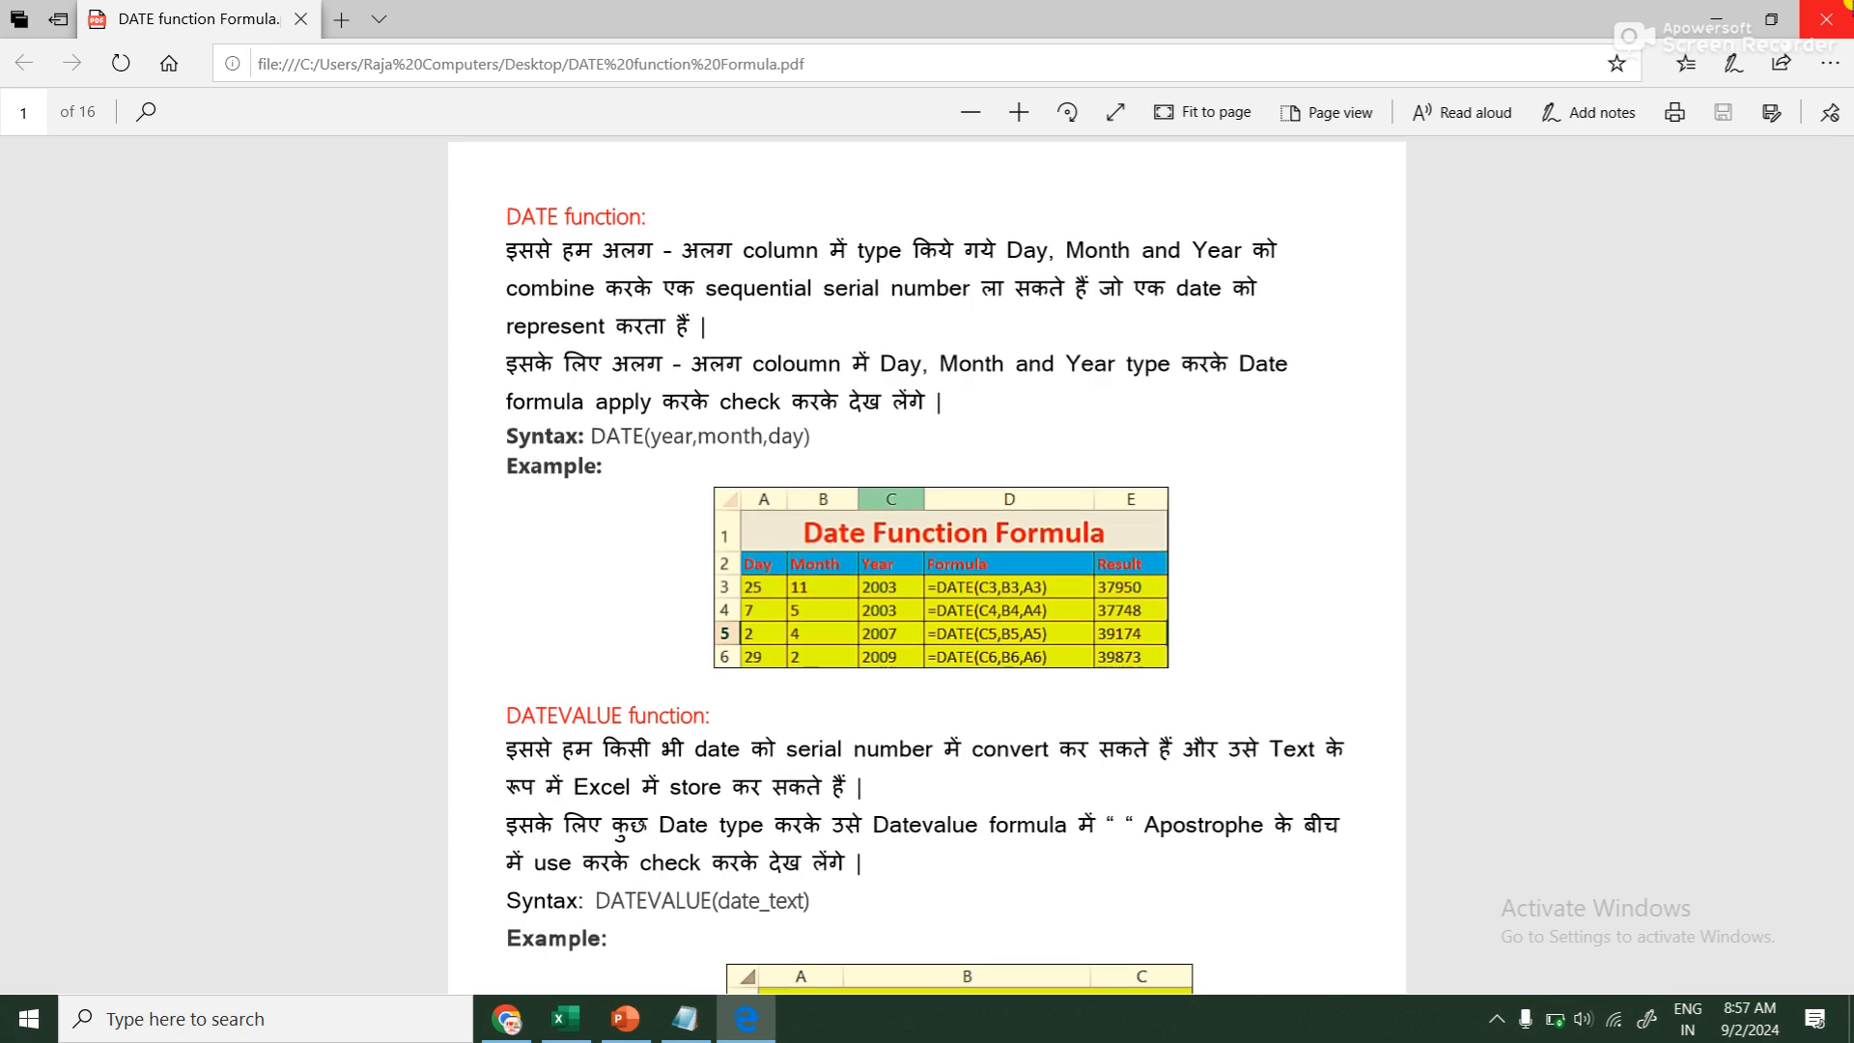
click(1842, 10)
click(685, 1019)
Open the page setup of the empty Notepad document using keyboard access and close it without changes
click(19, 40)
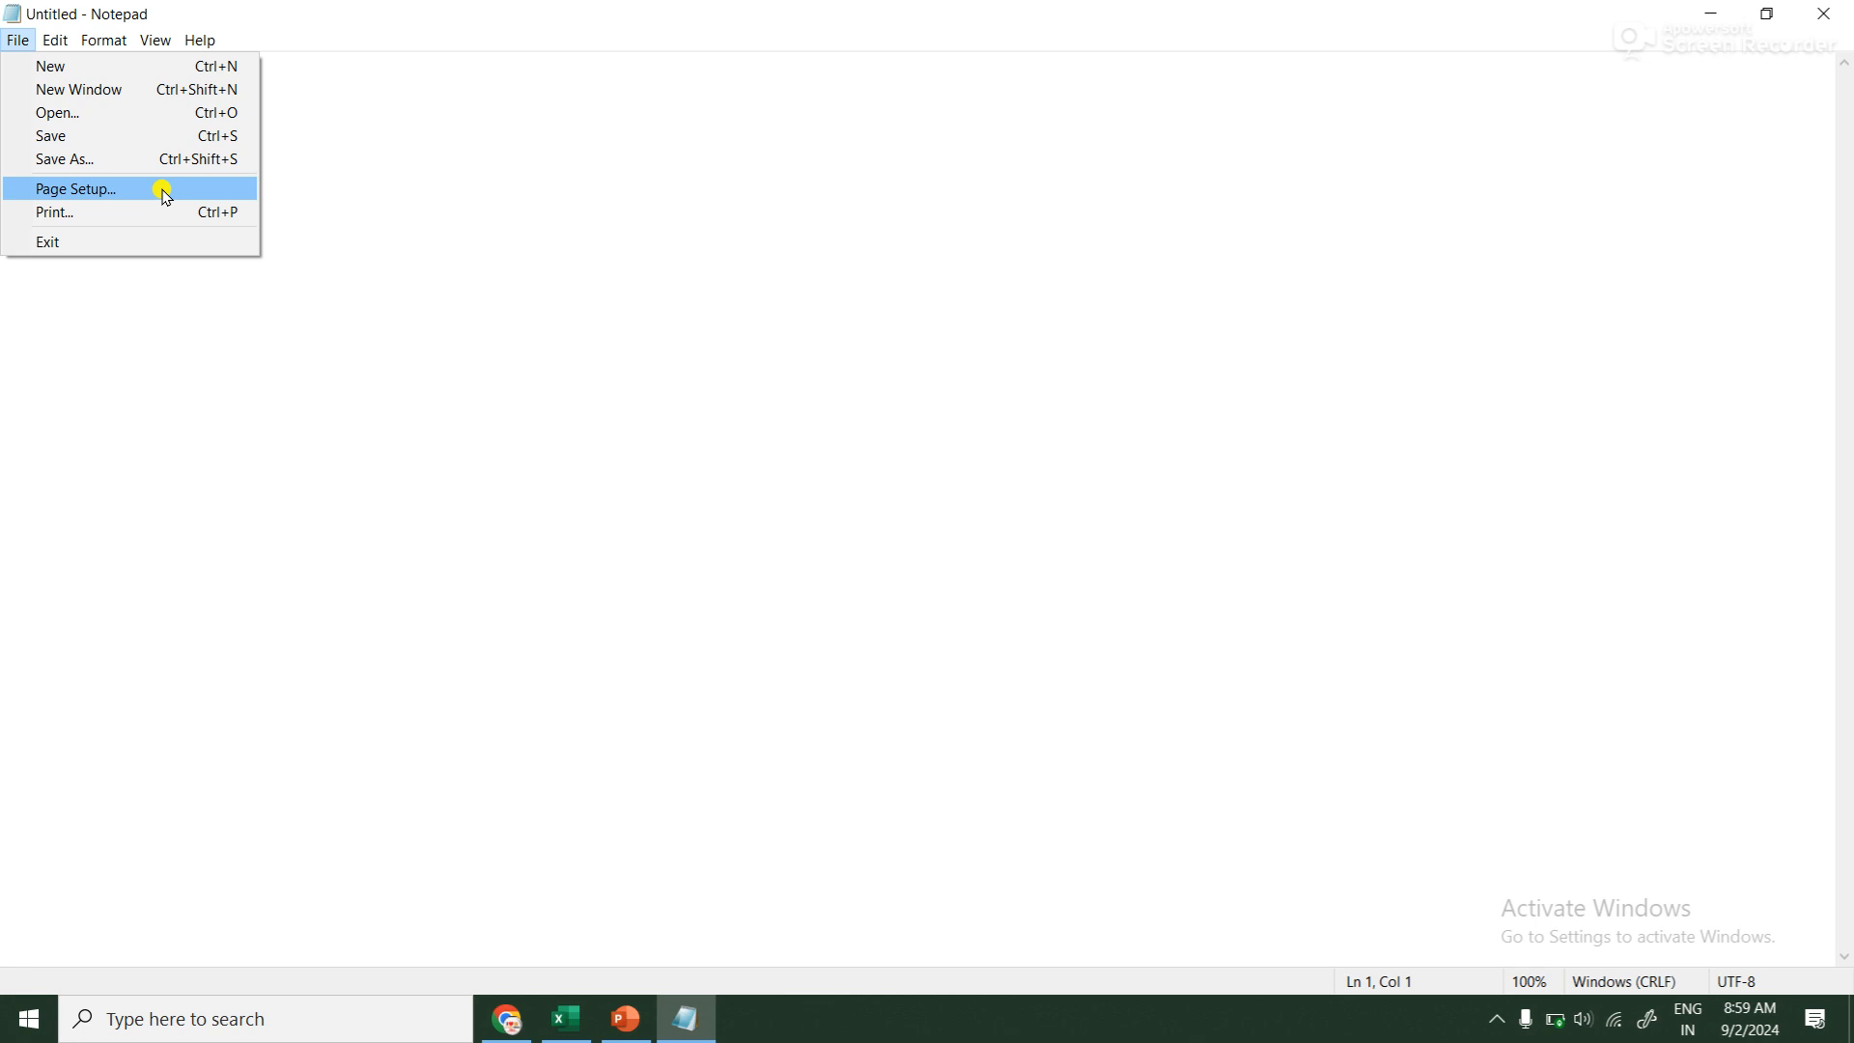
click(391, 248)
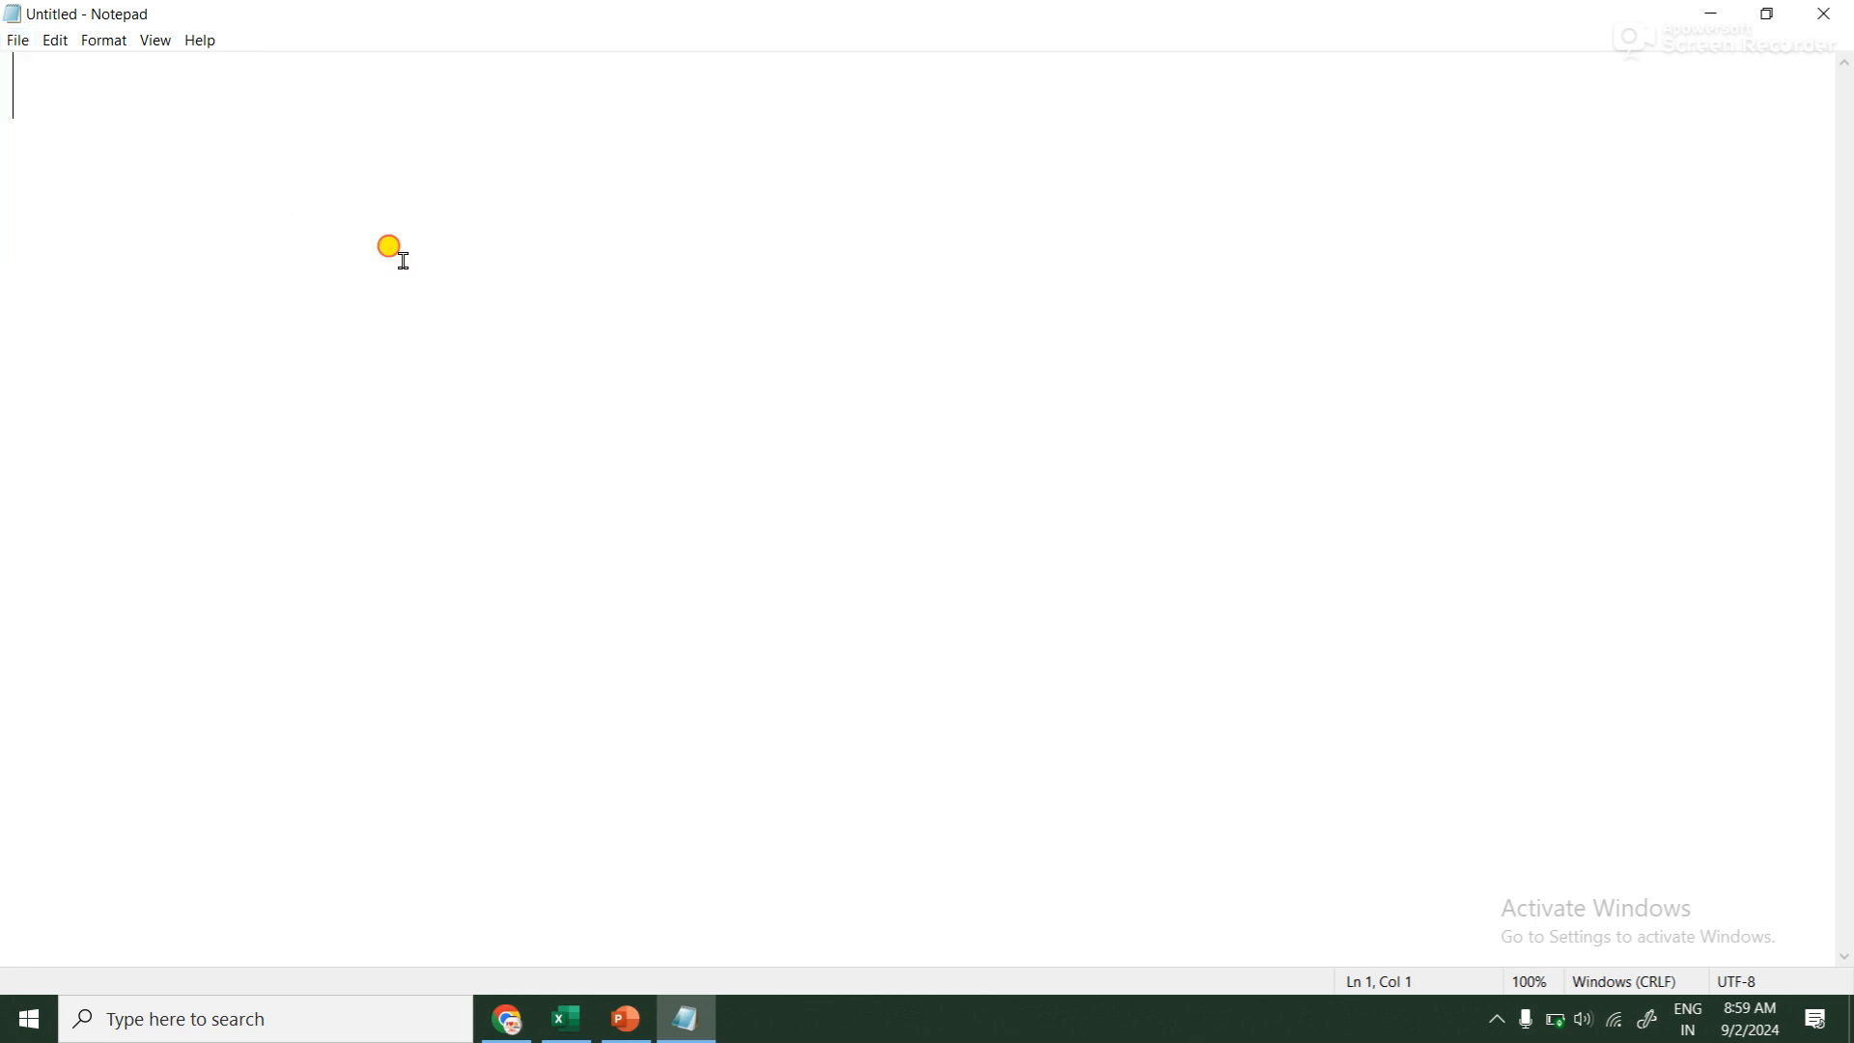
key(alt)
key(Down)
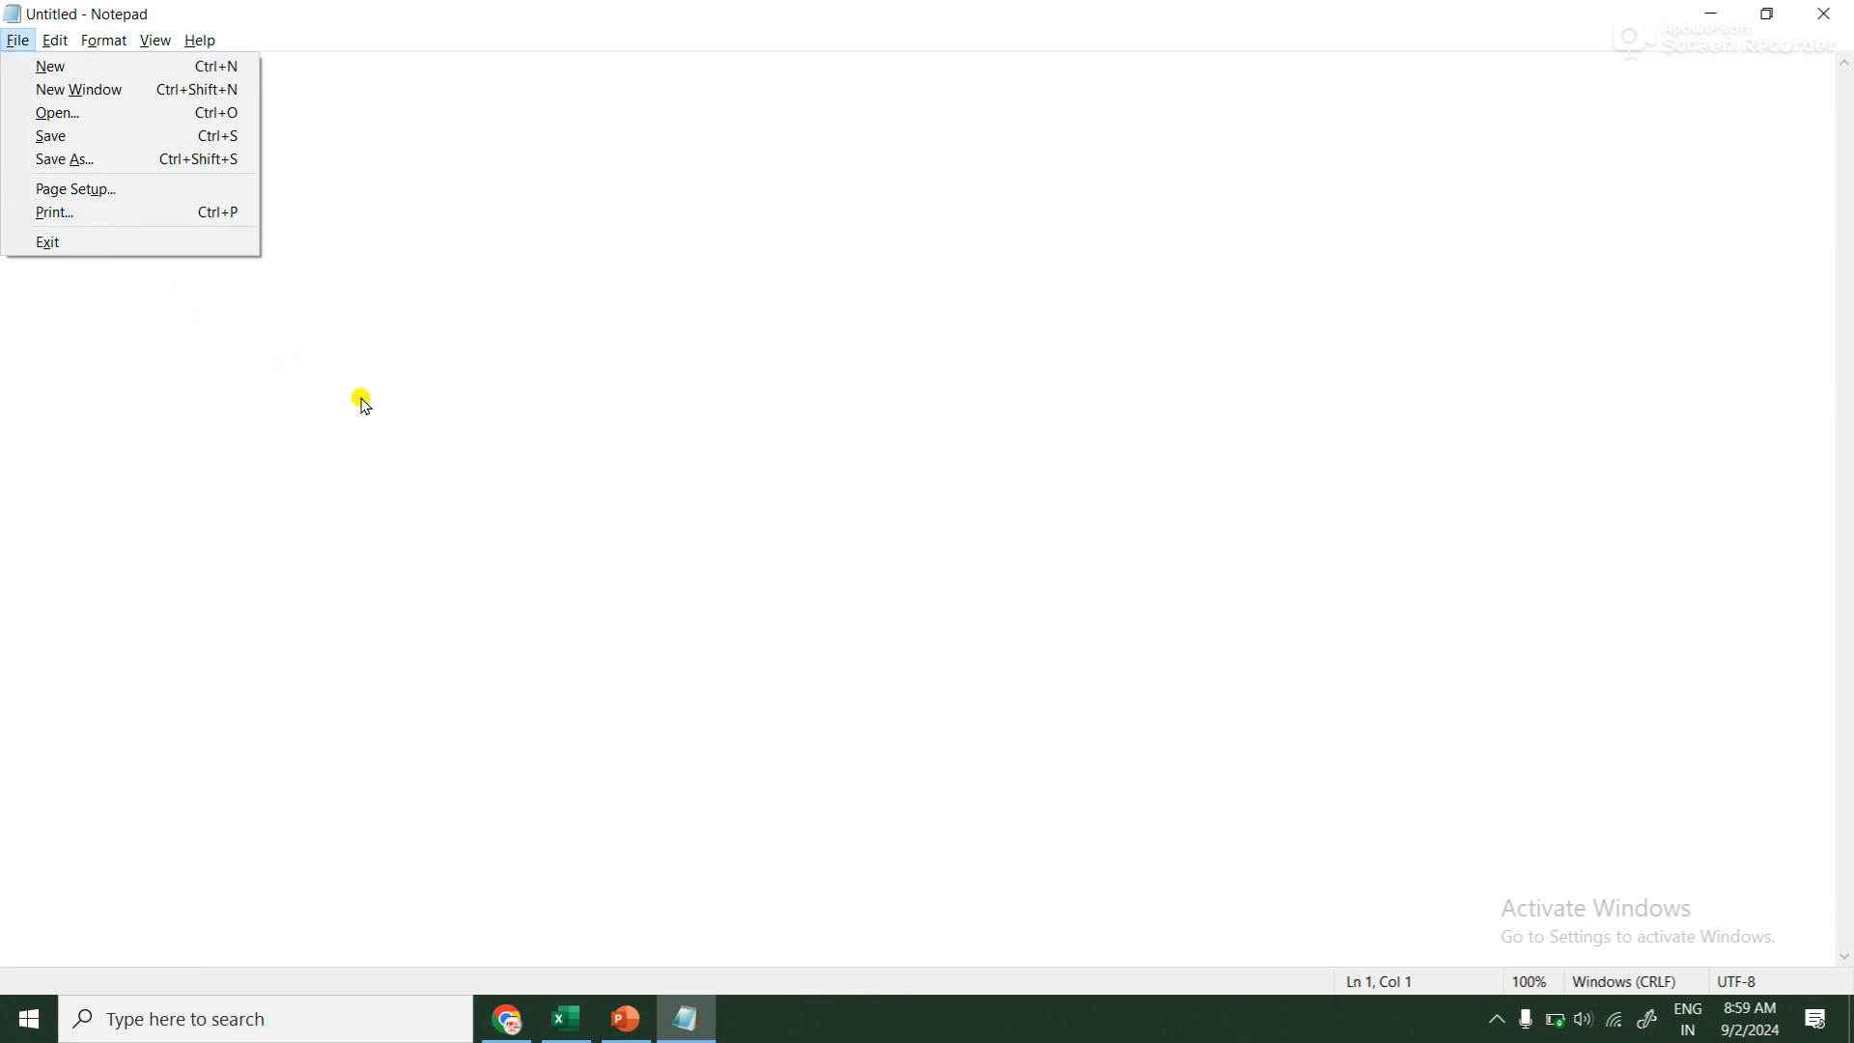
key(u)
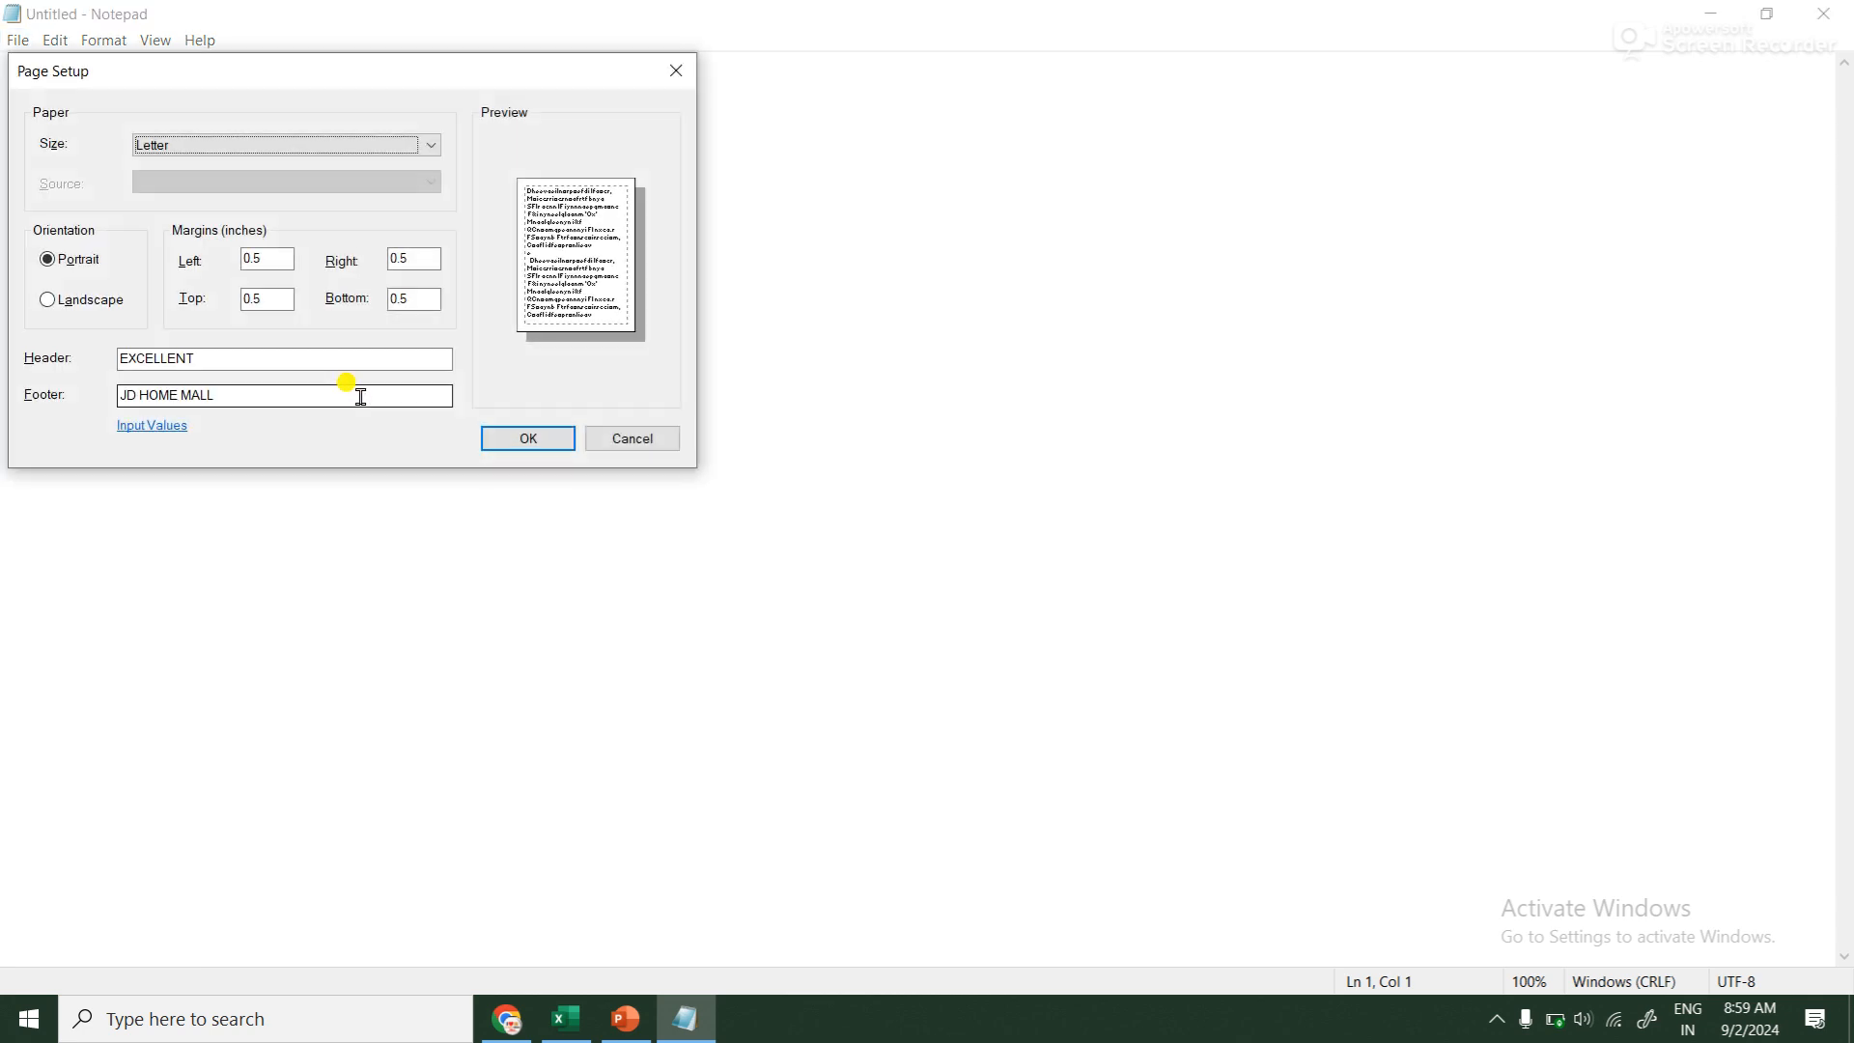
click(675, 72)
Exit Notepad using keyboard access and relaunch it from the desktop in a maximized window
key(alt+f)
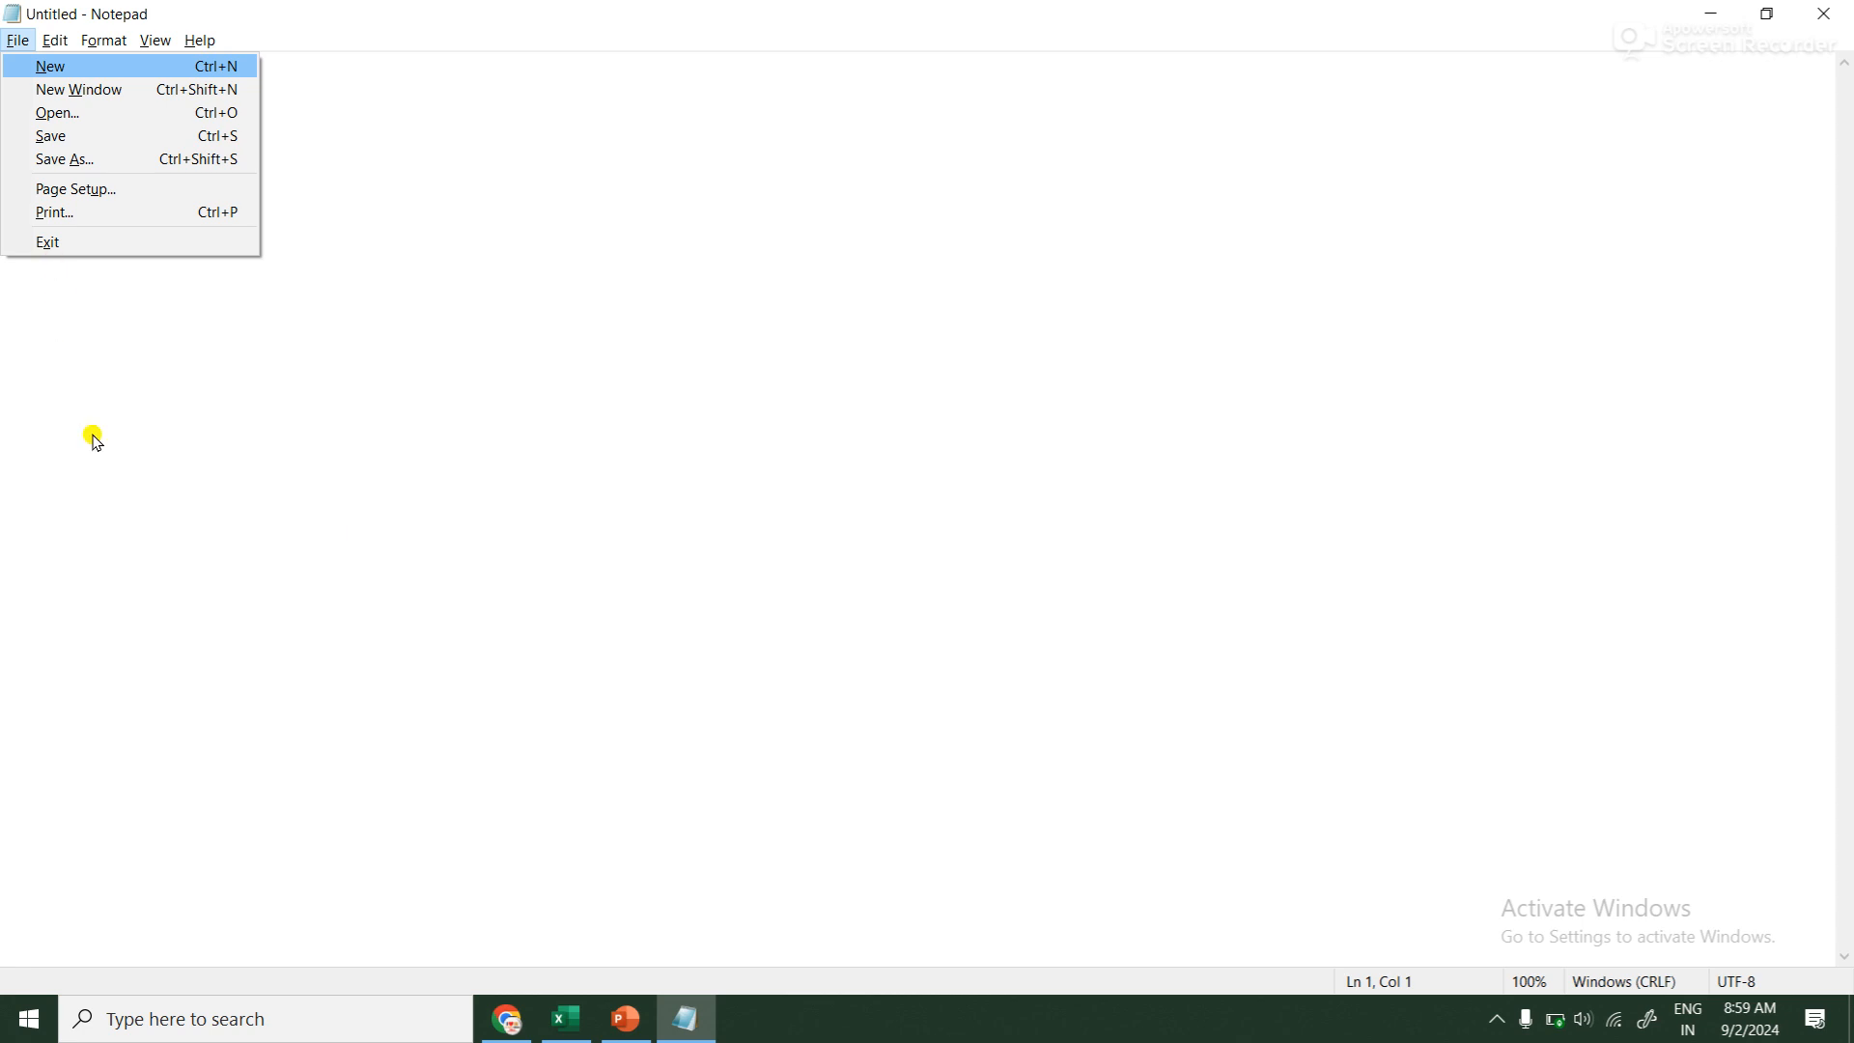
key(x)
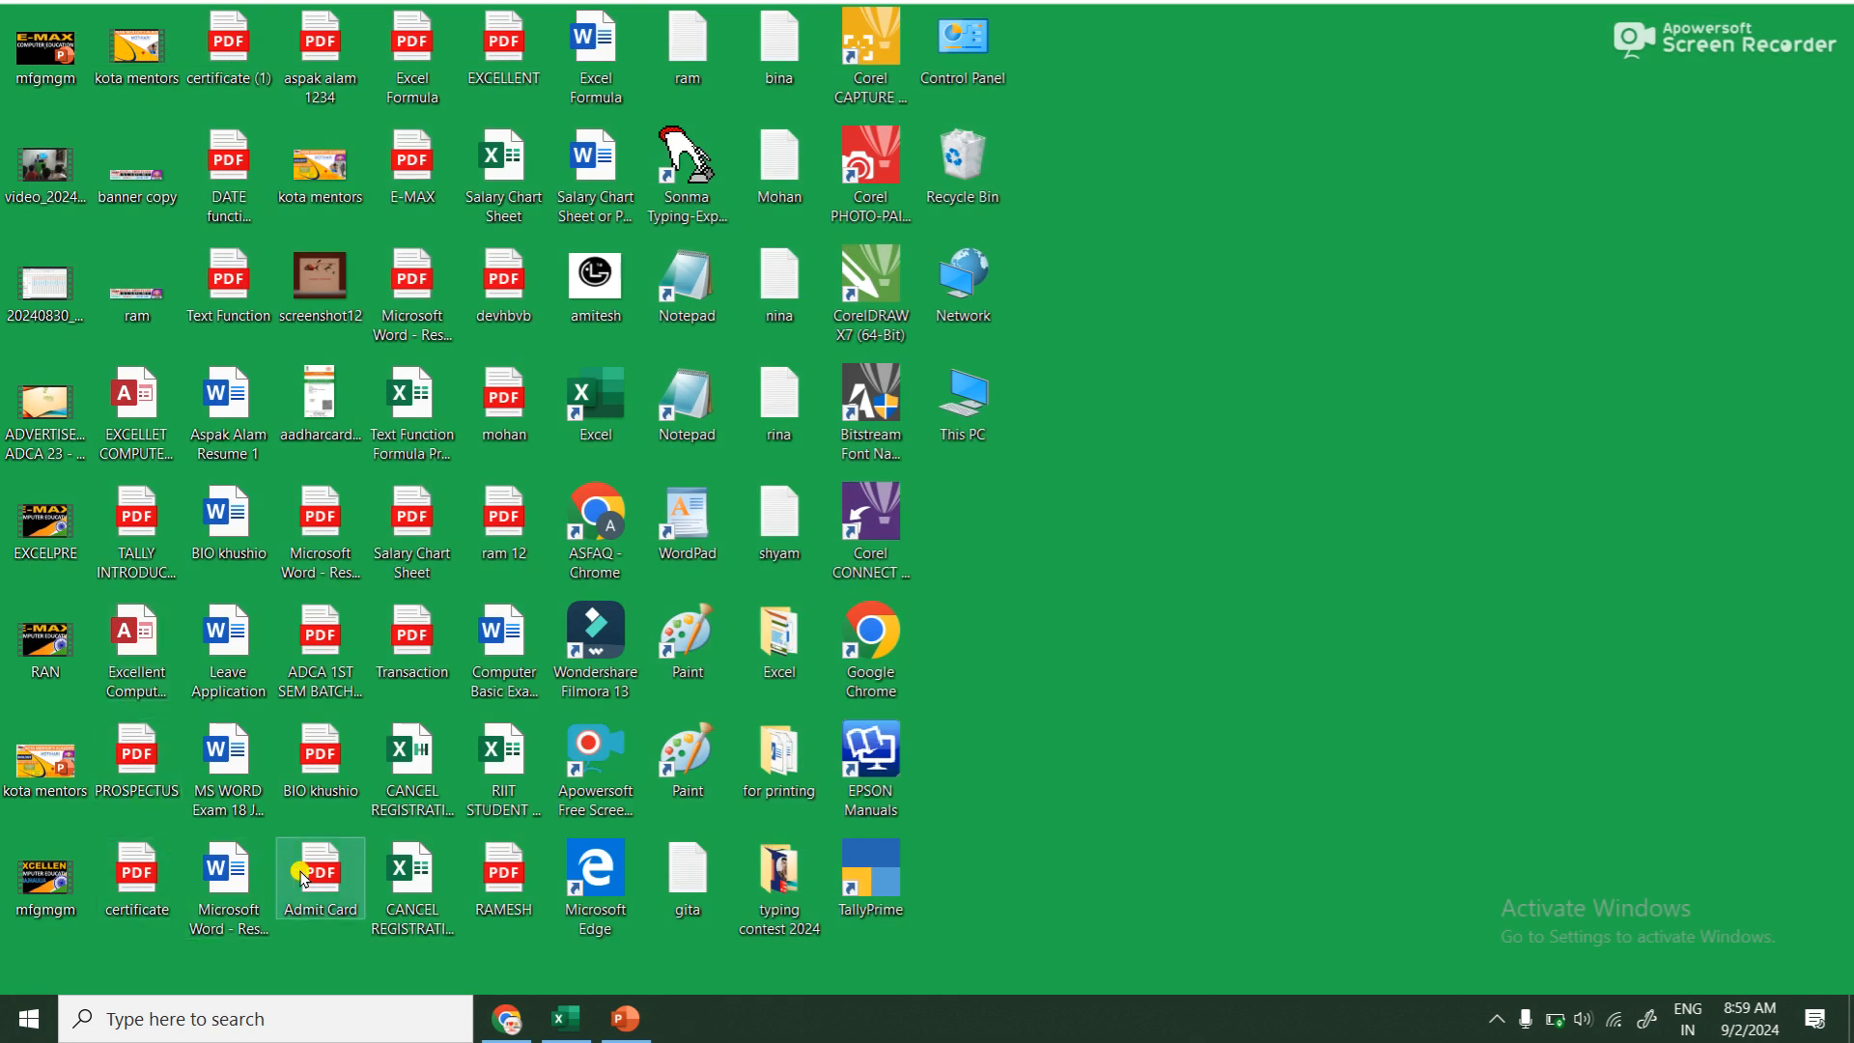
double_click(684, 405)
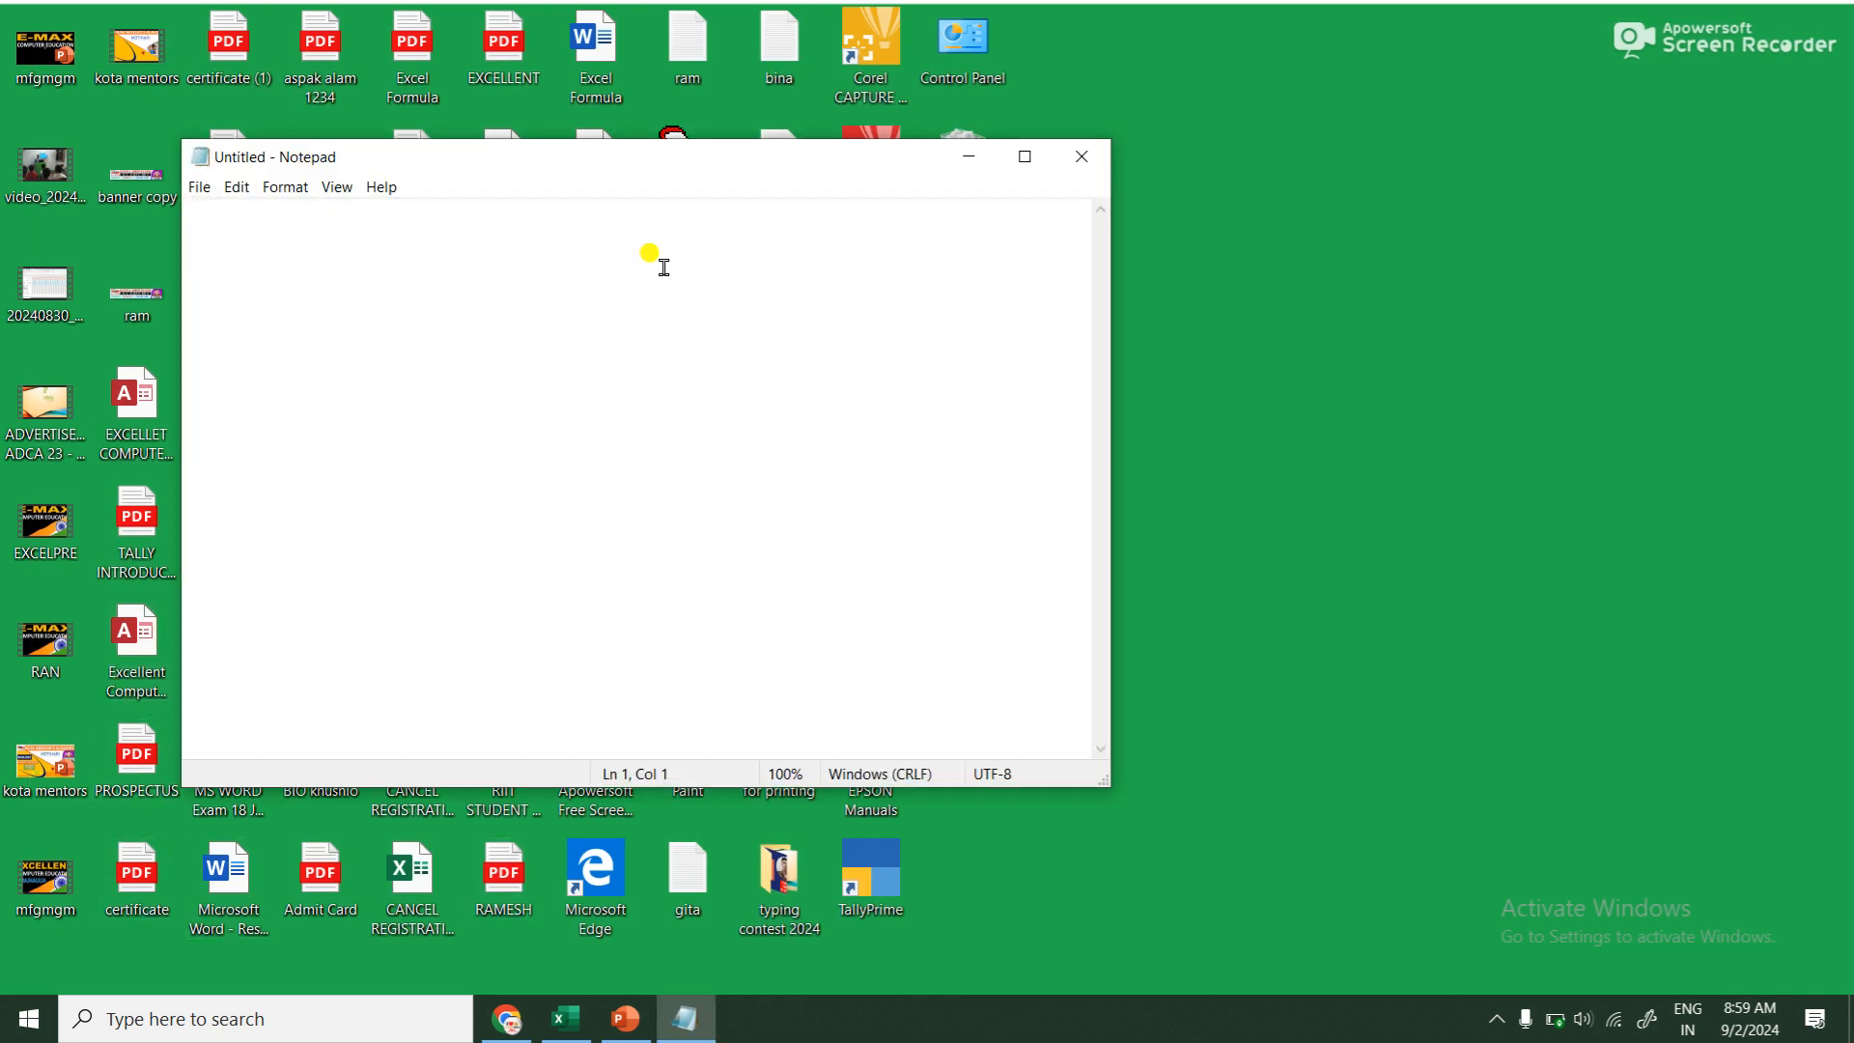
click(1034, 166)
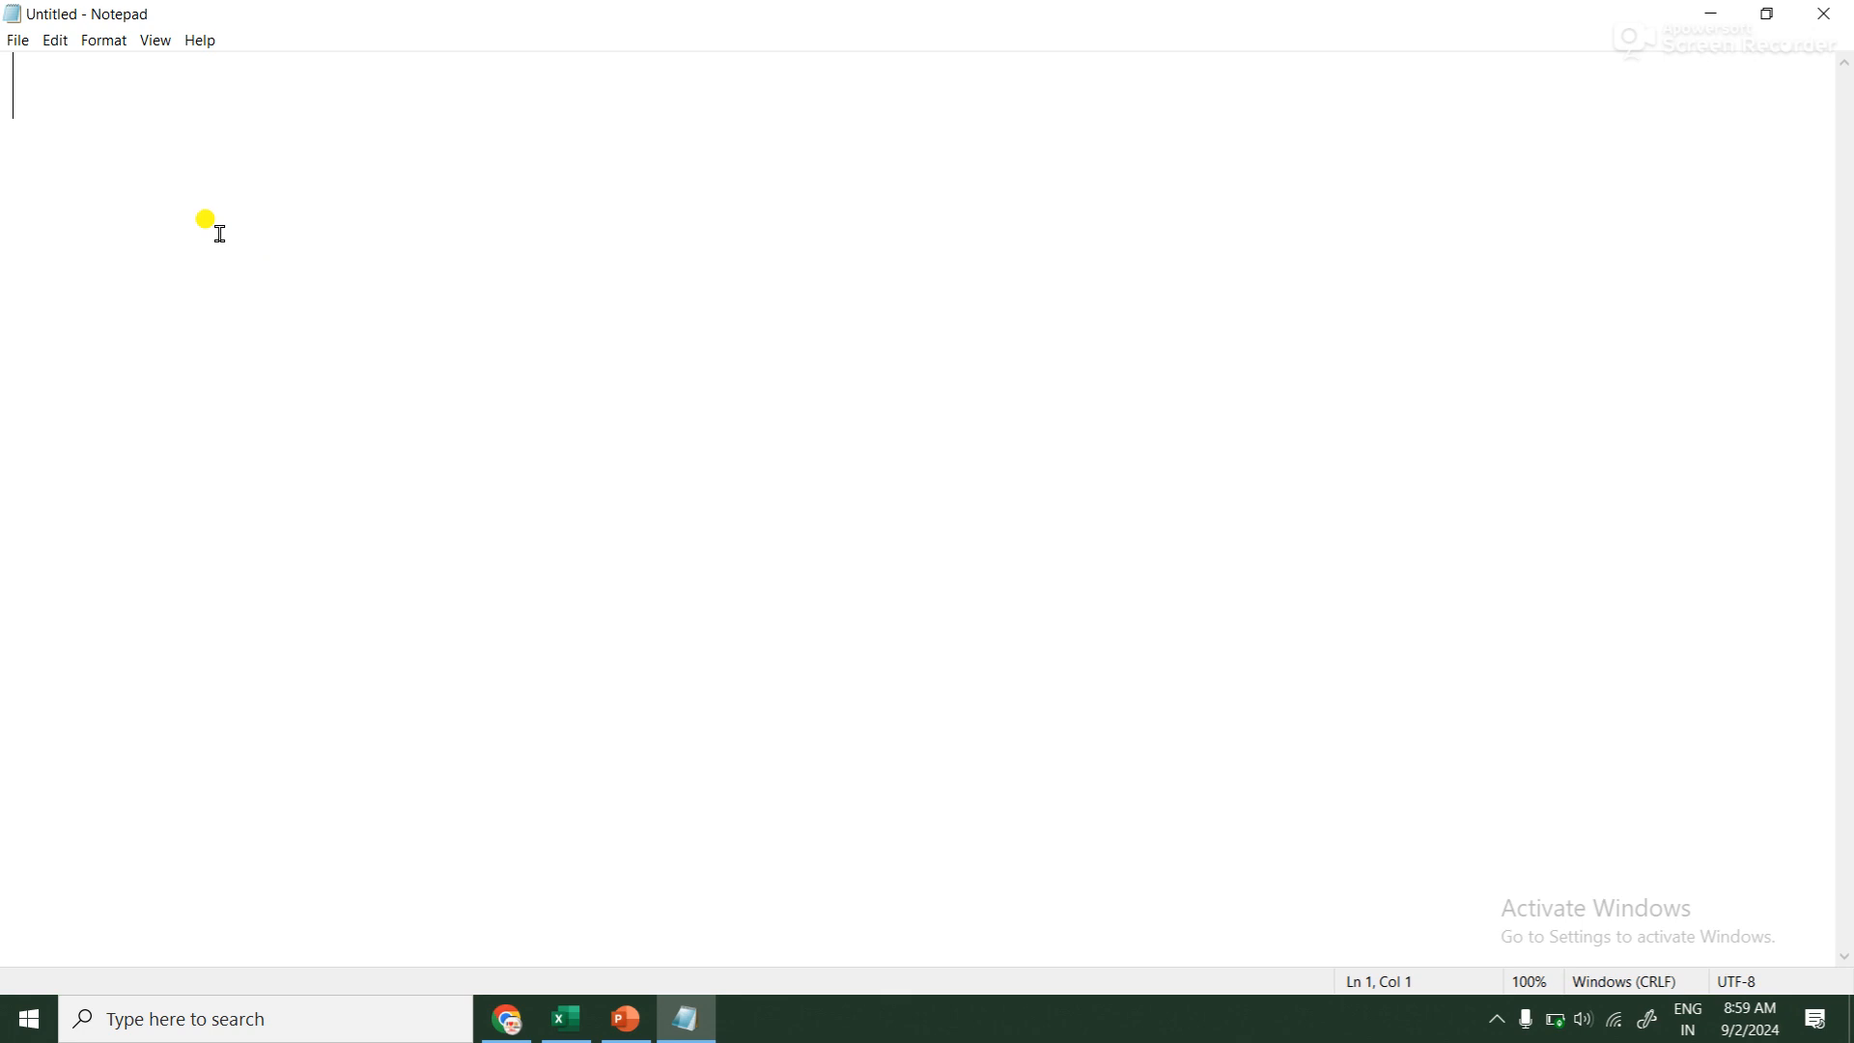
click(16, 41)
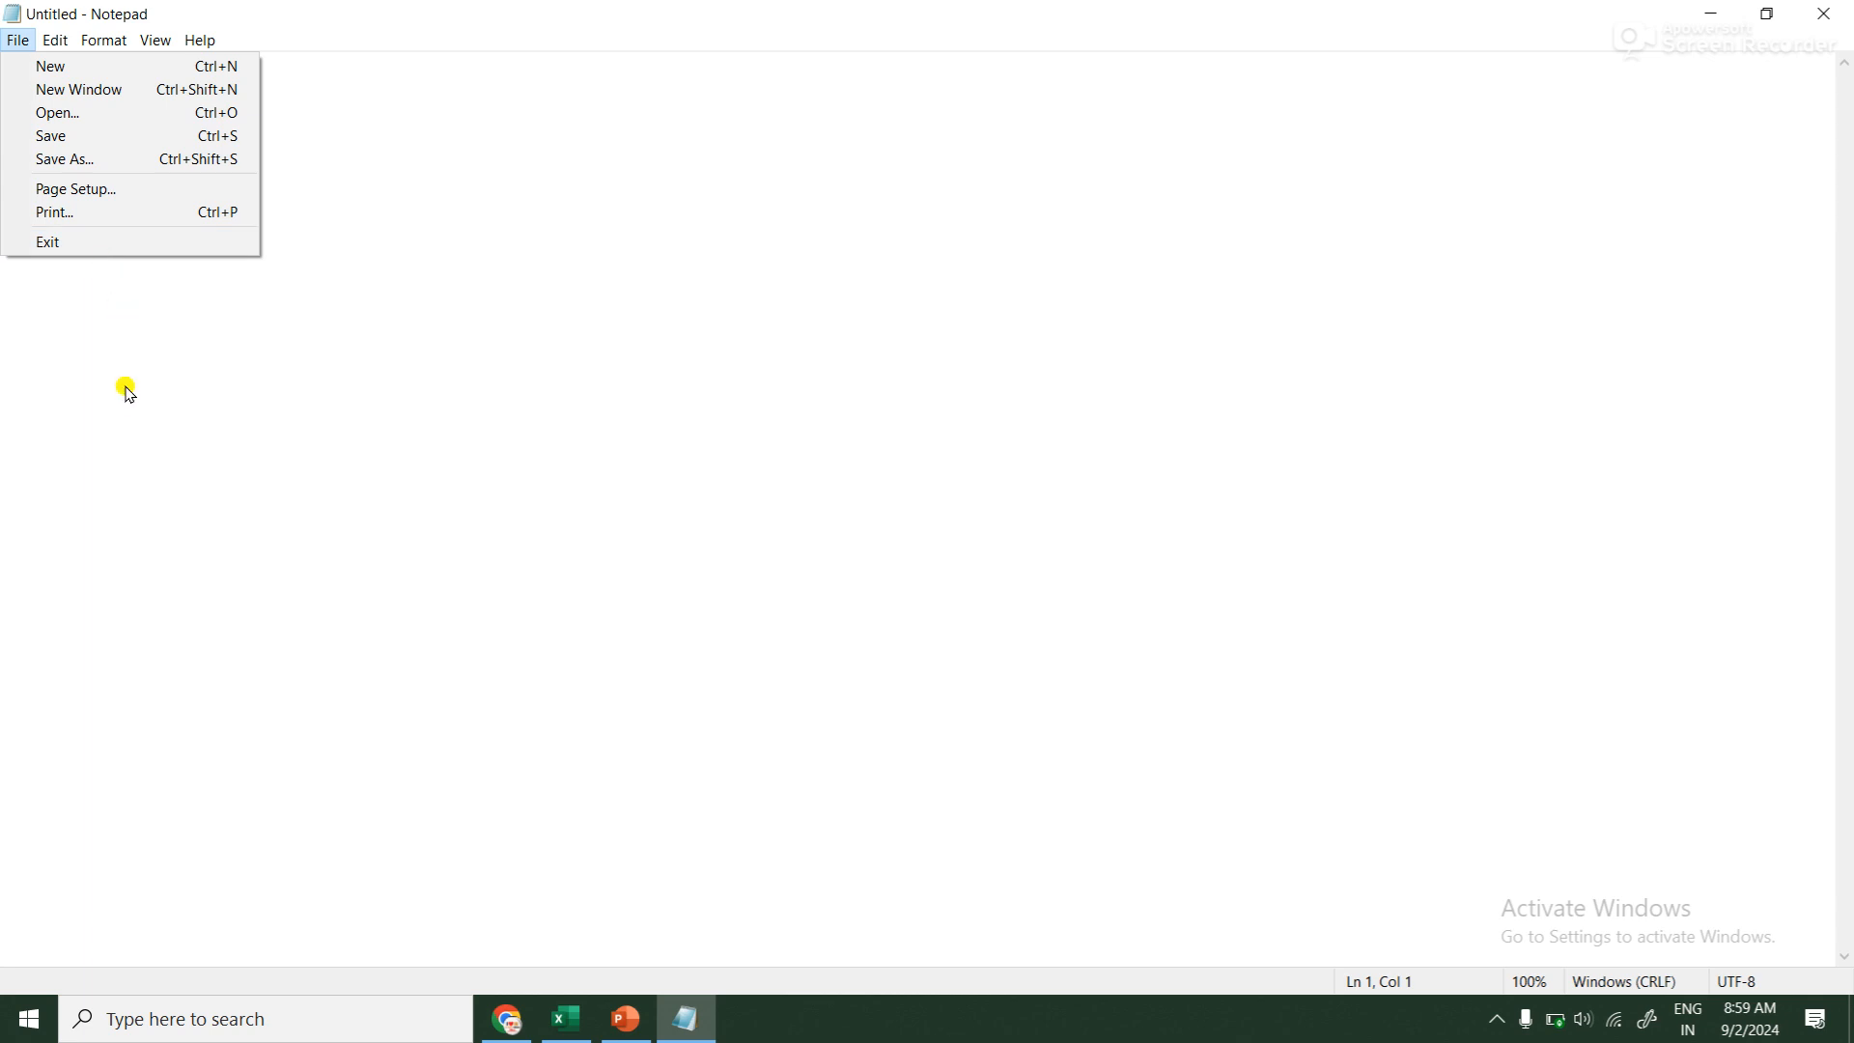
mouse_move(66, 43)
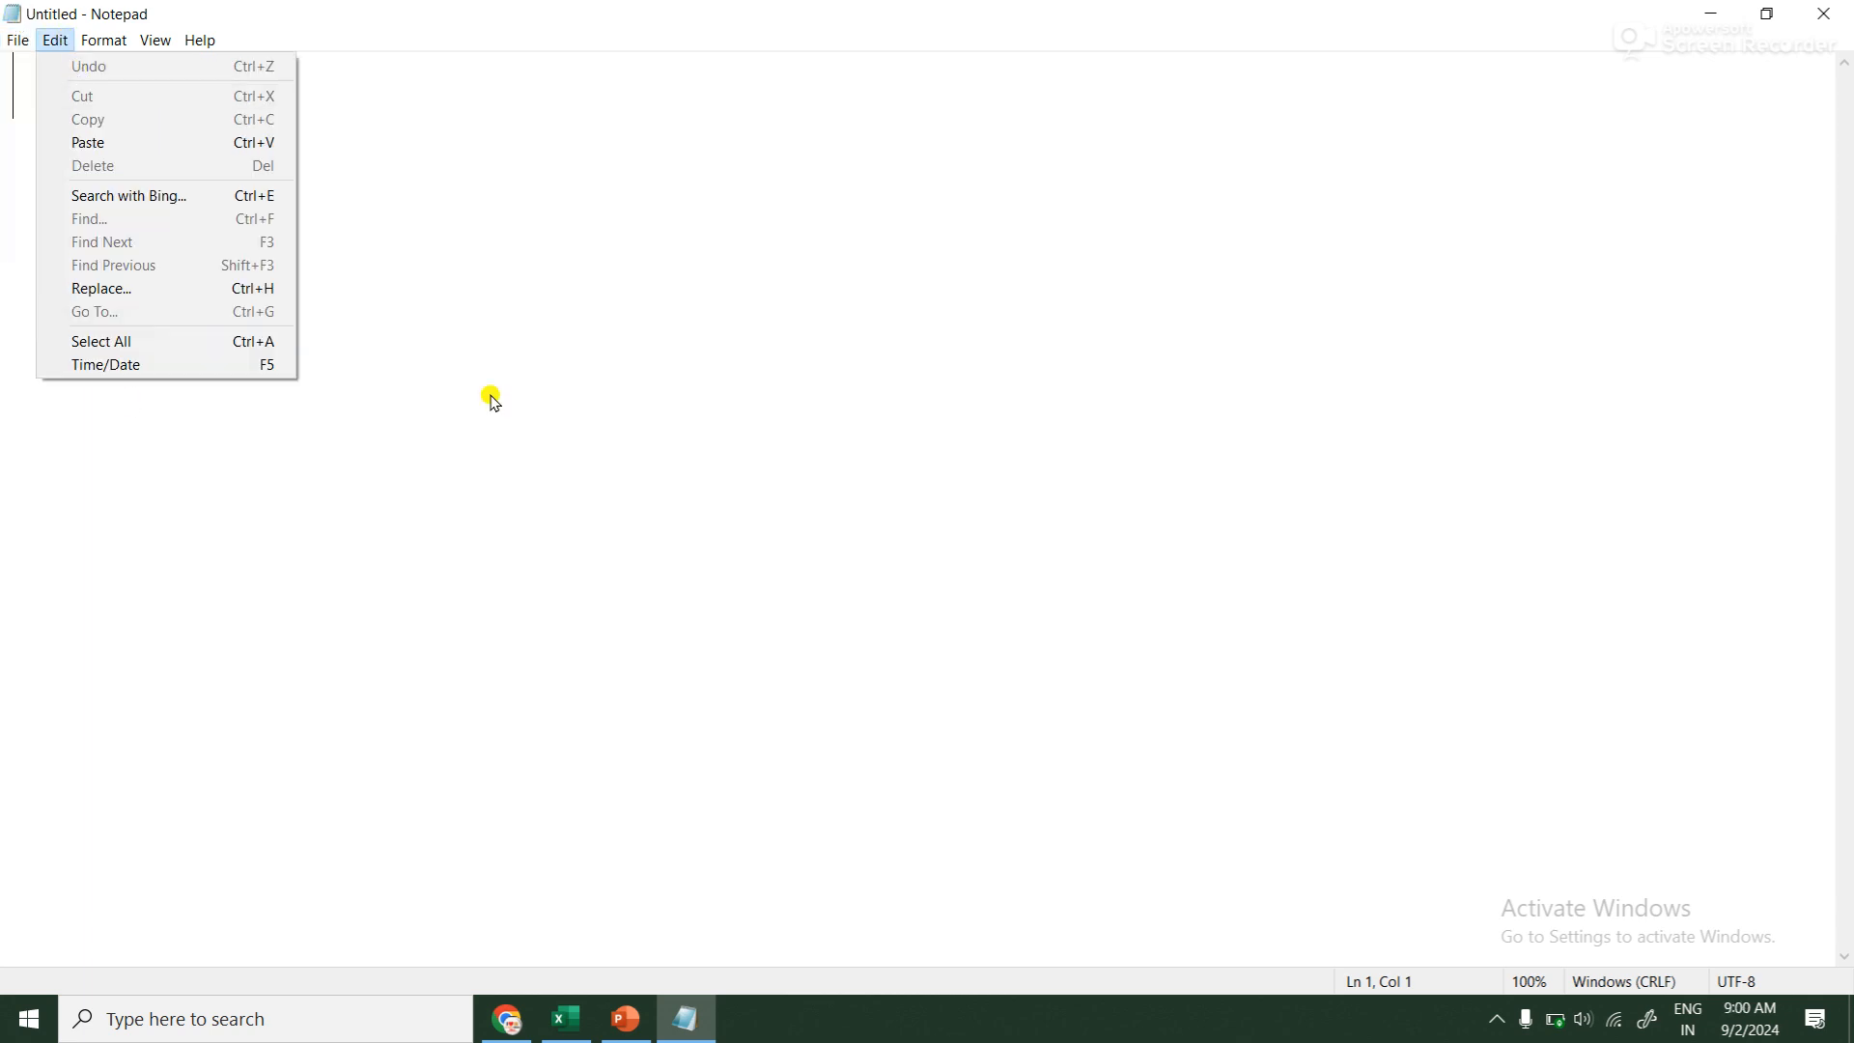
click(685, 498)
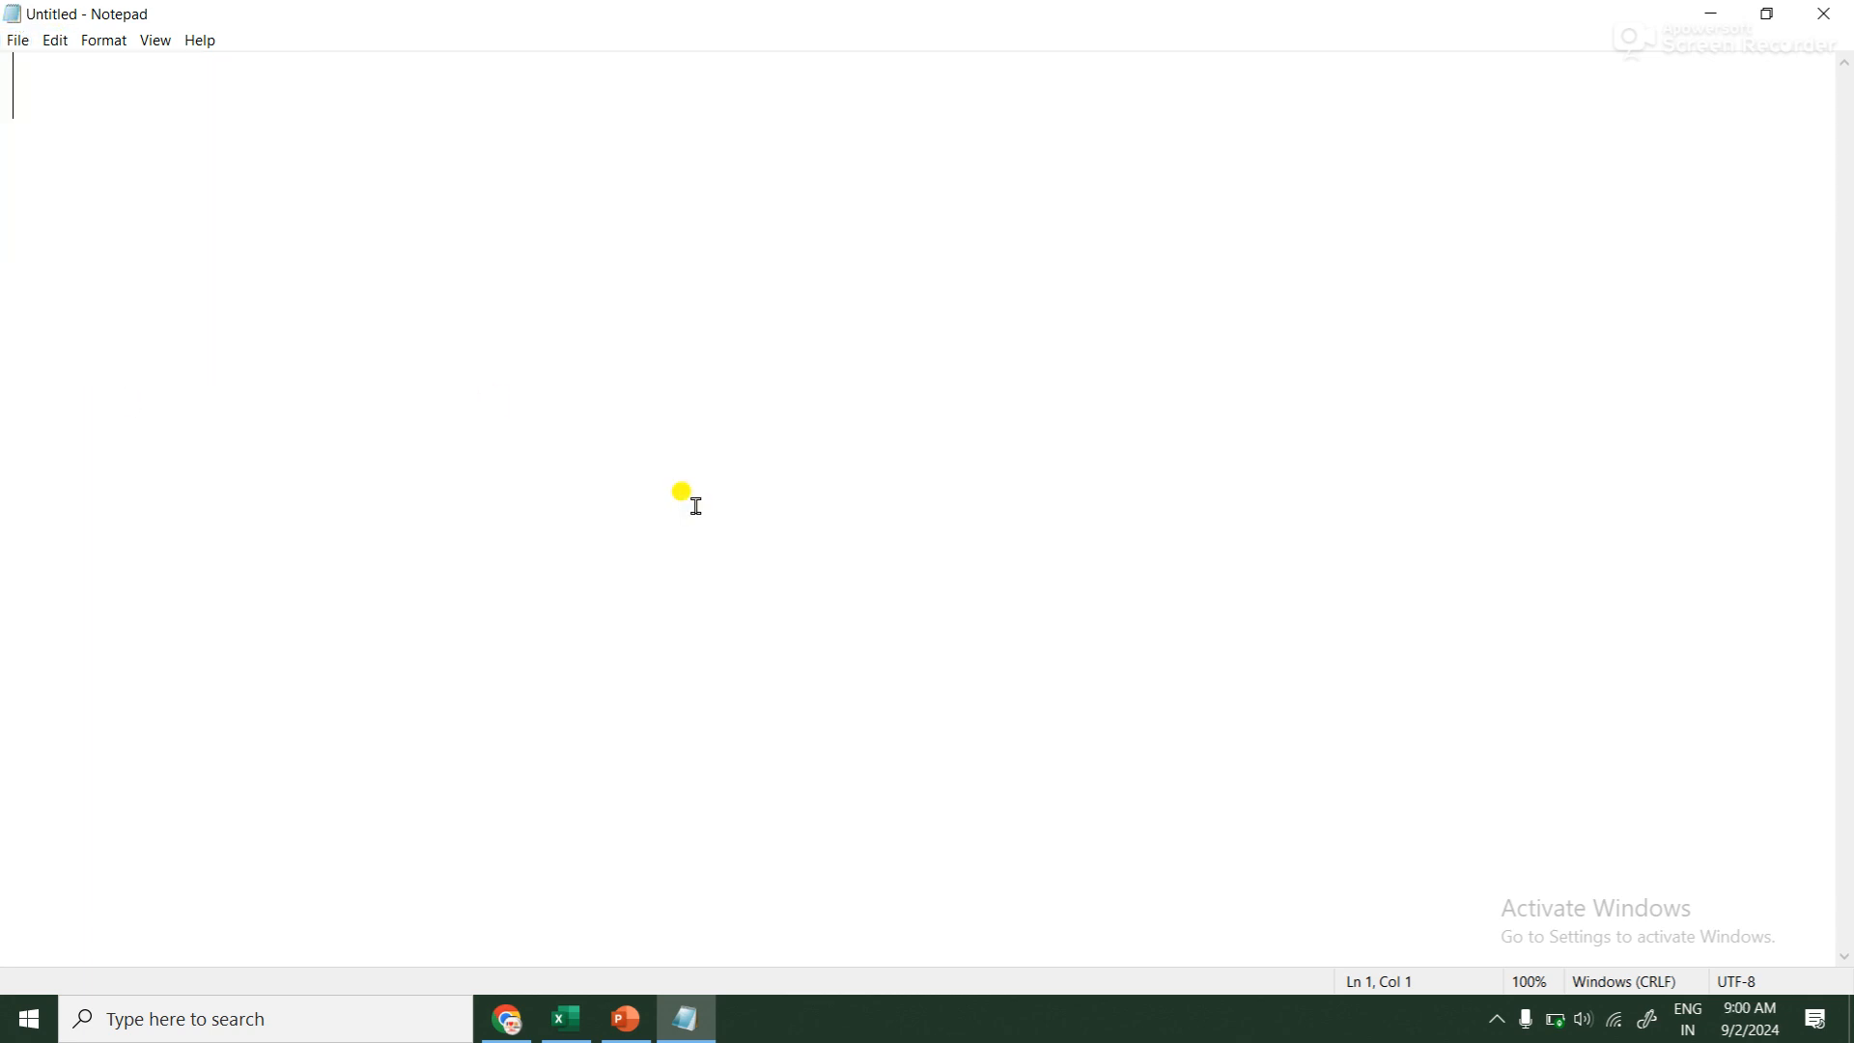